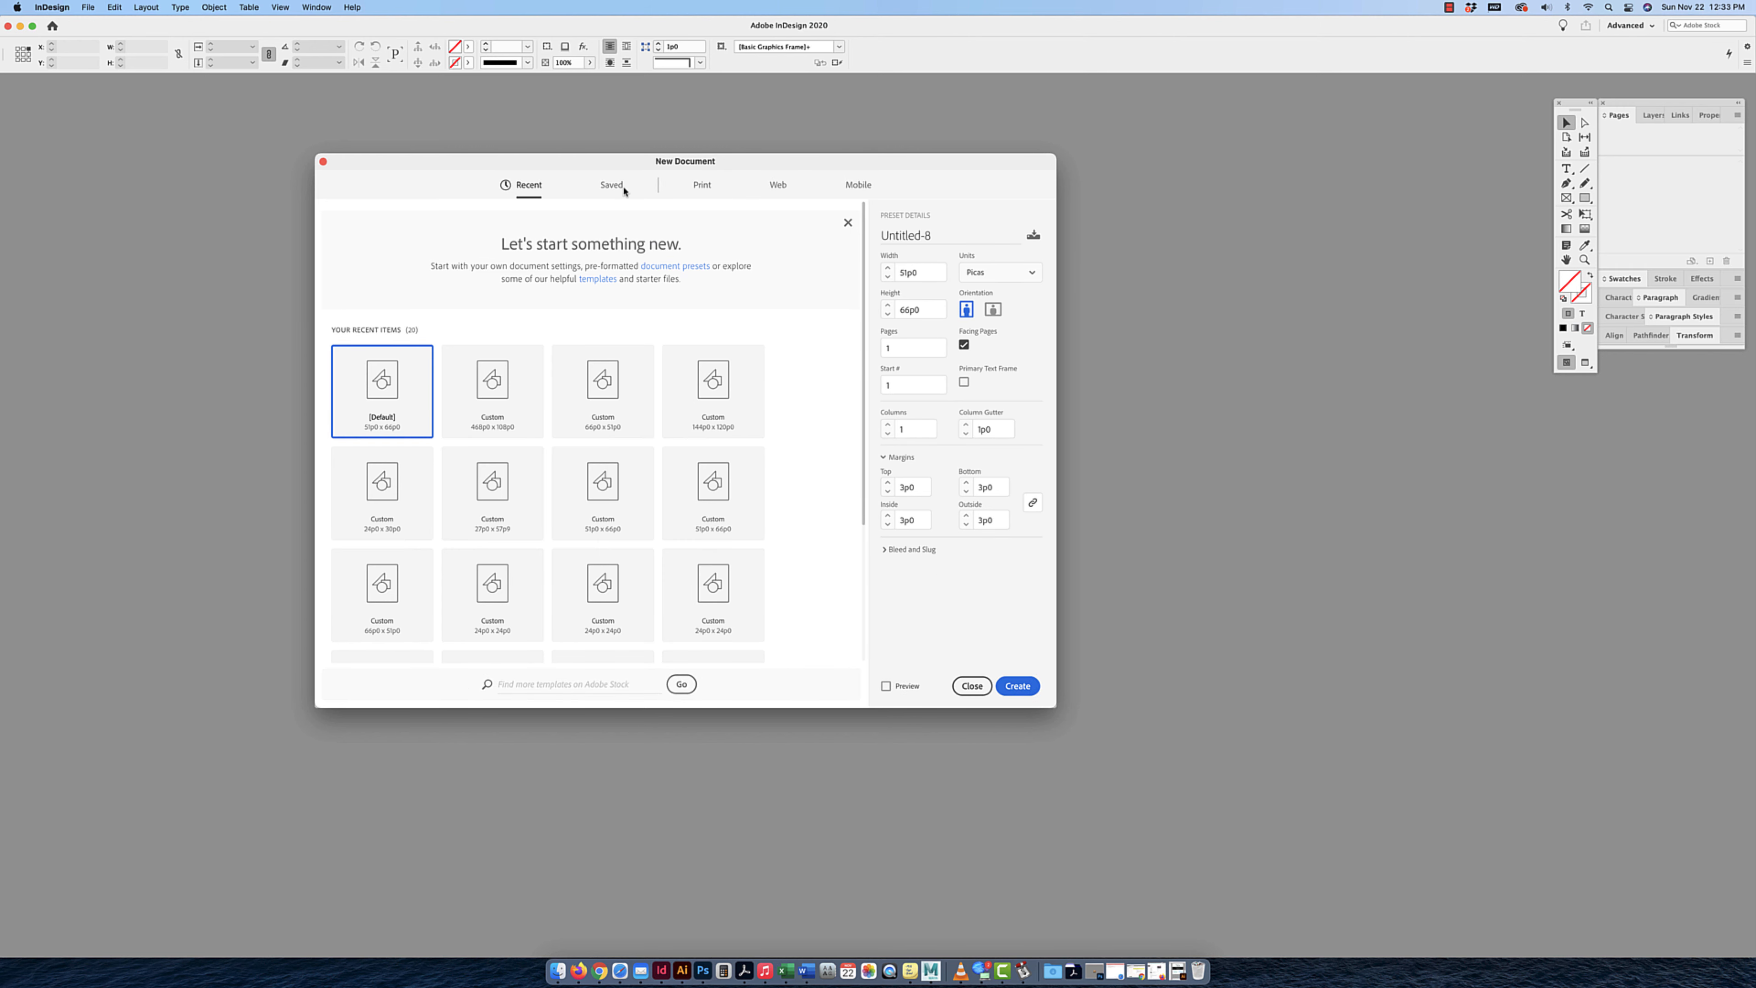
Browse the Print, Web and Mobile presets, return to the Print presets, and set the document units to Inches.
click(703, 184)
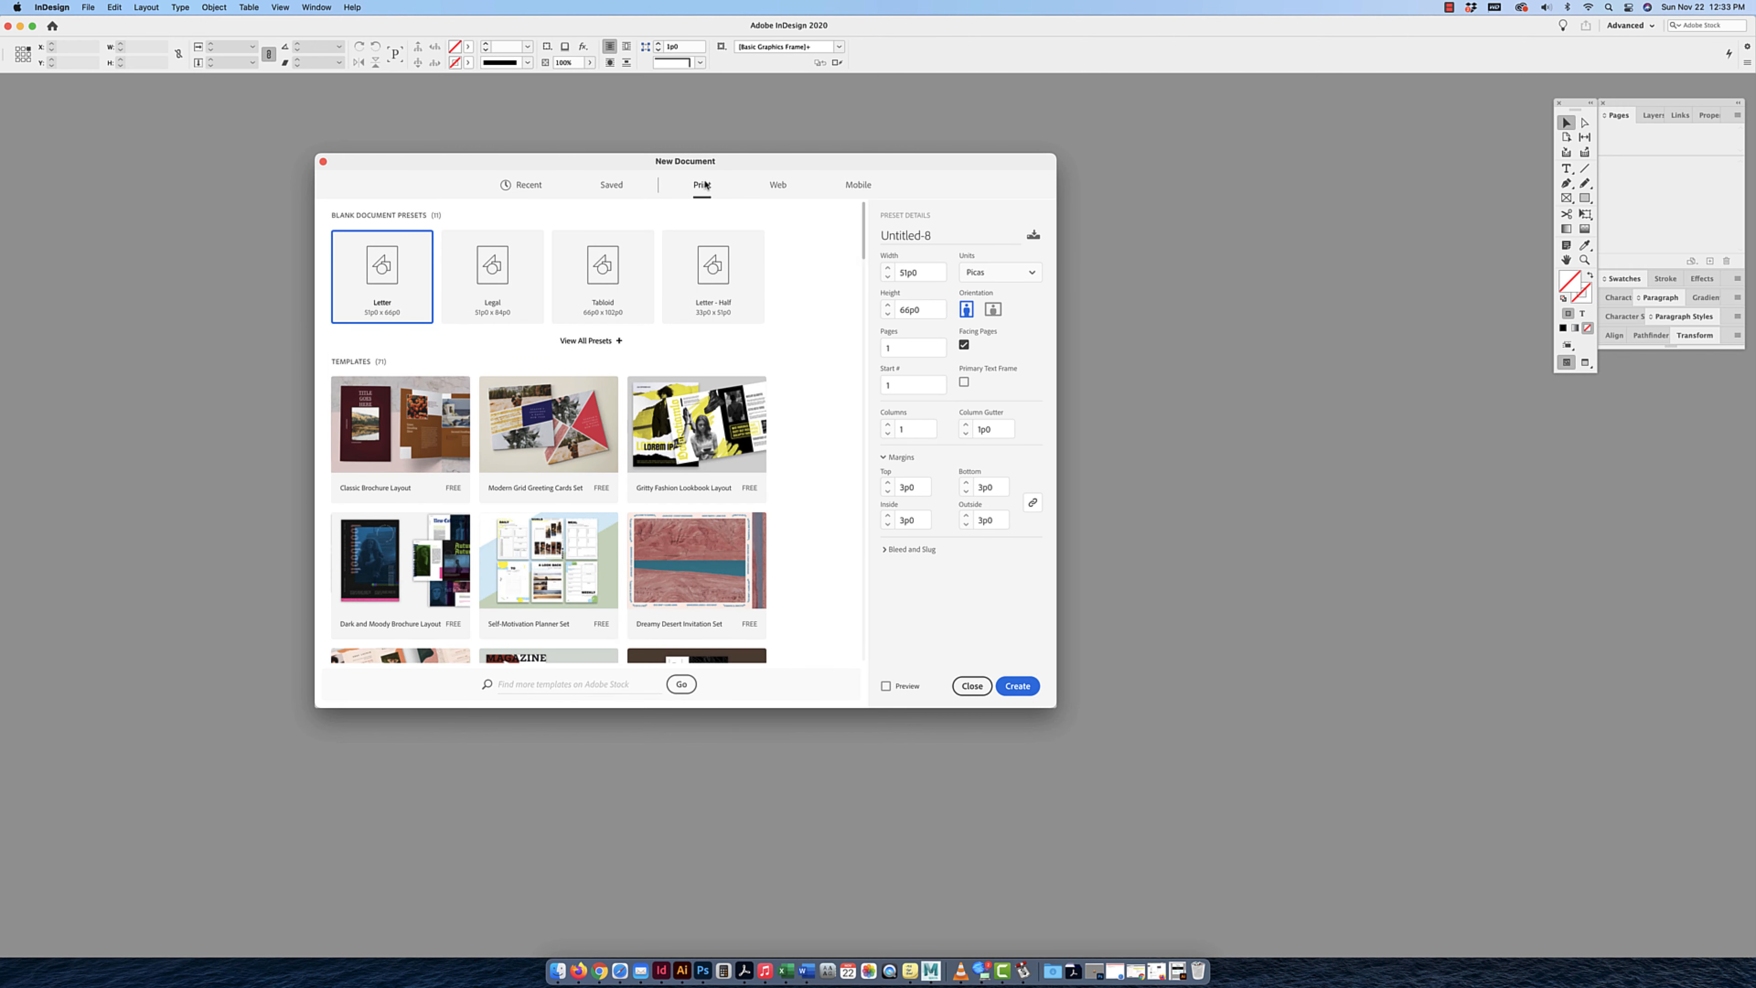
click(777, 185)
click(861, 187)
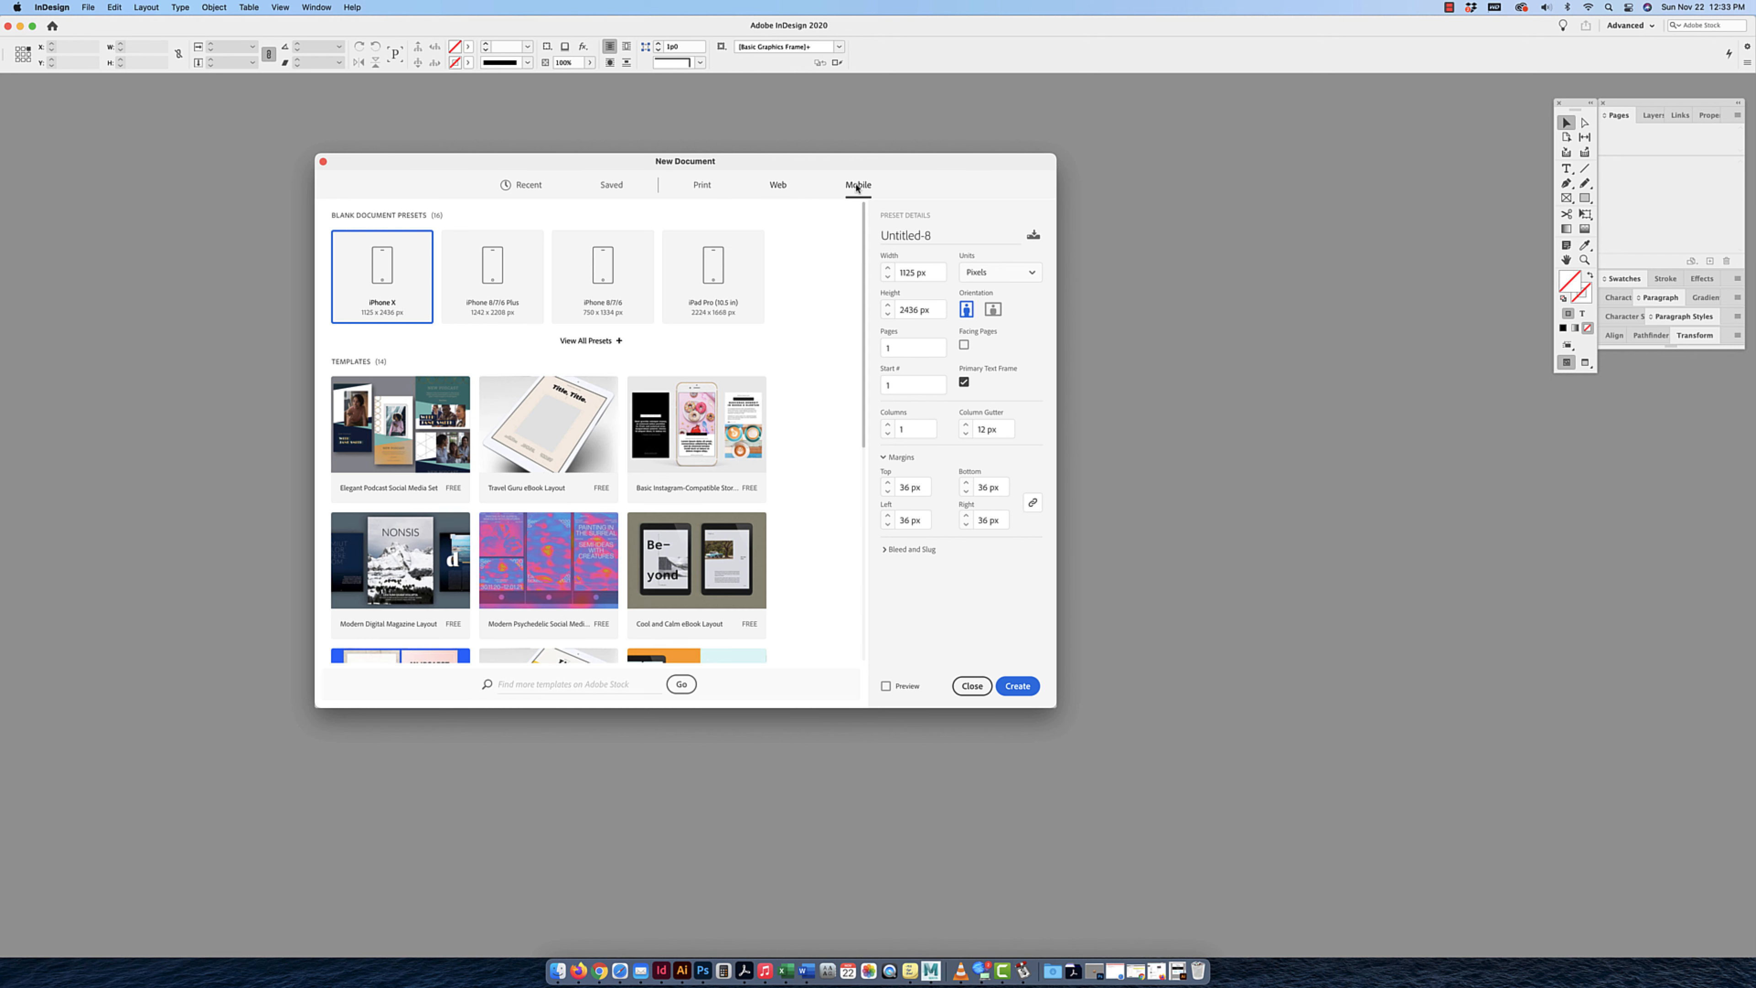
click(705, 185)
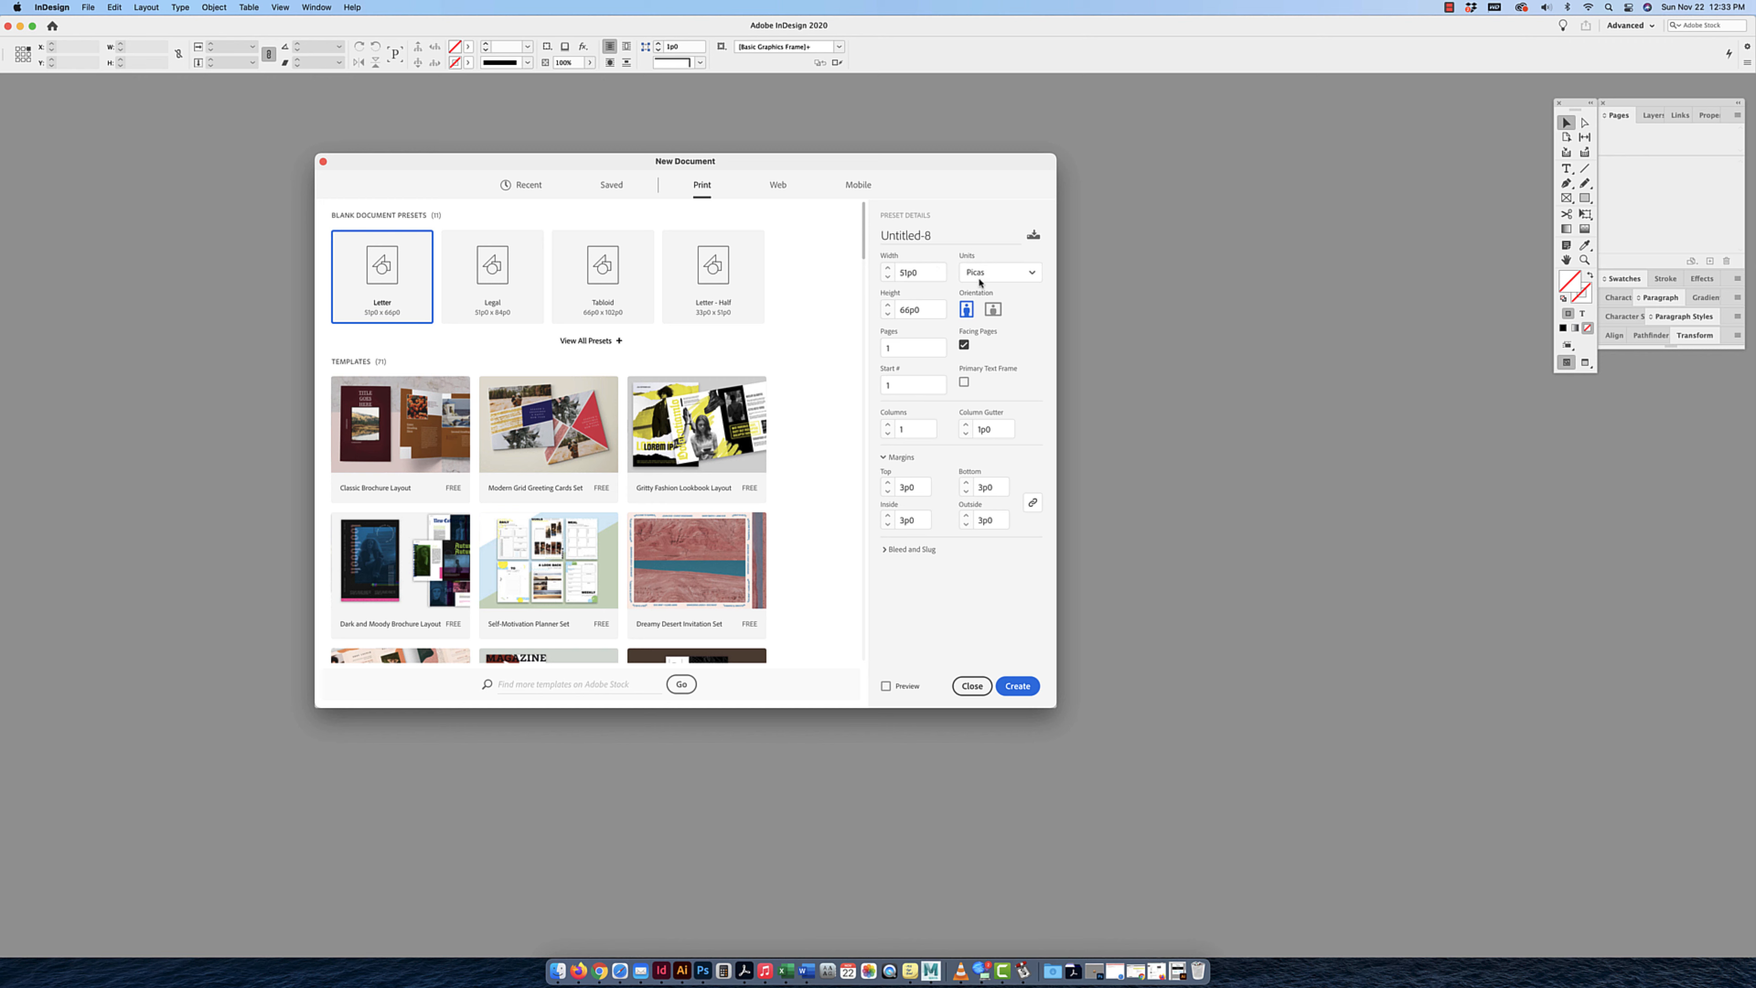
click(1002, 272)
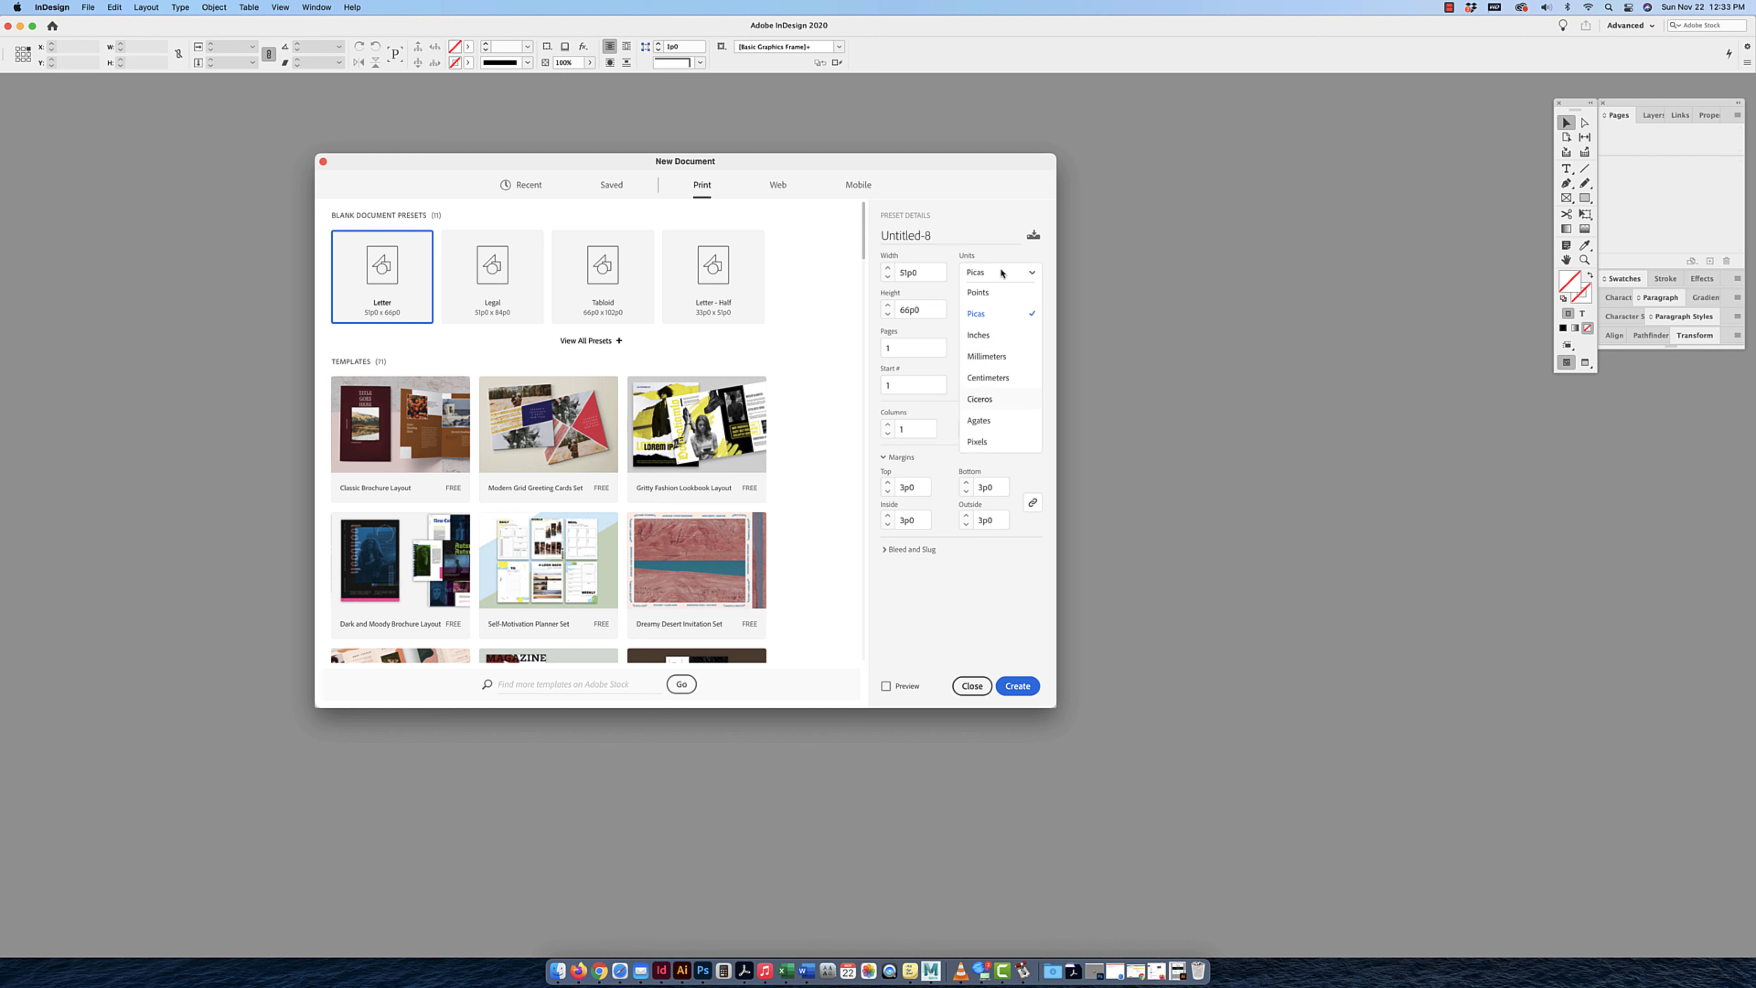
click(986, 336)
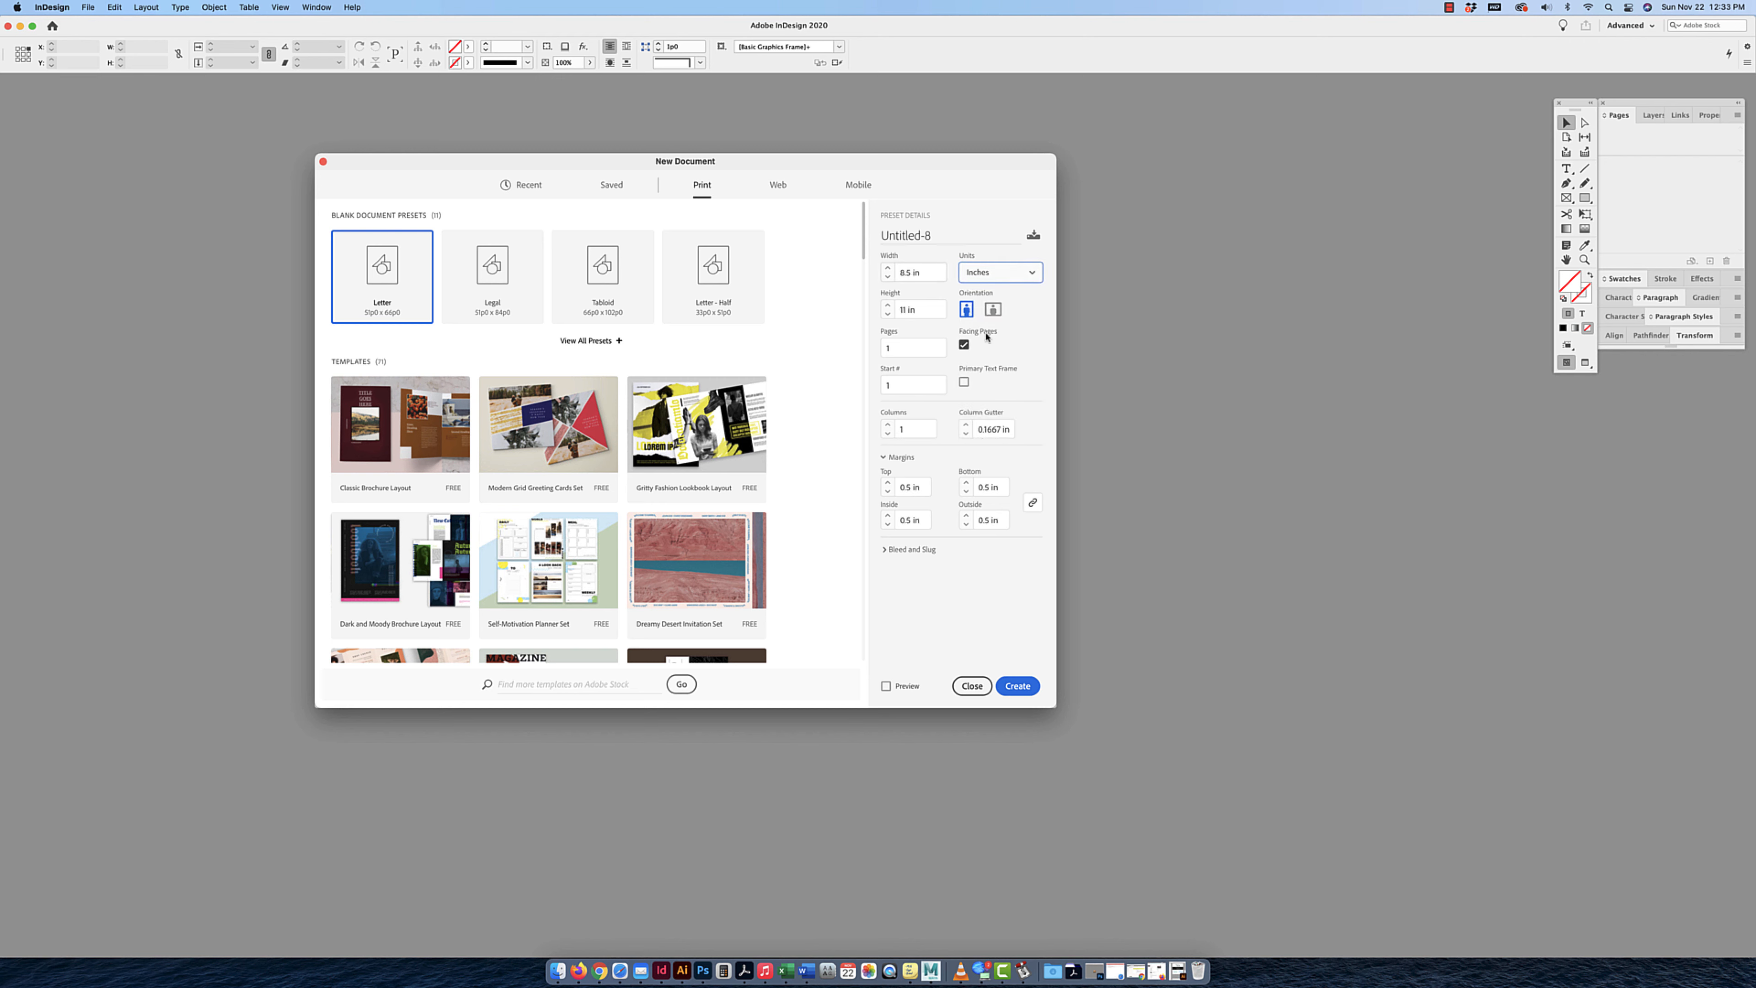
Try landscape orientation, restore portrait, and turn off Facing Pages for the new Letter document.
click(993, 310)
click(969, 309)
click(892, 351)
click(964, 345)
click(963, 383)
click(888, 430)
Try to give the new document a 0.125 in bleed on all sides, and create it.
click(886, 550)
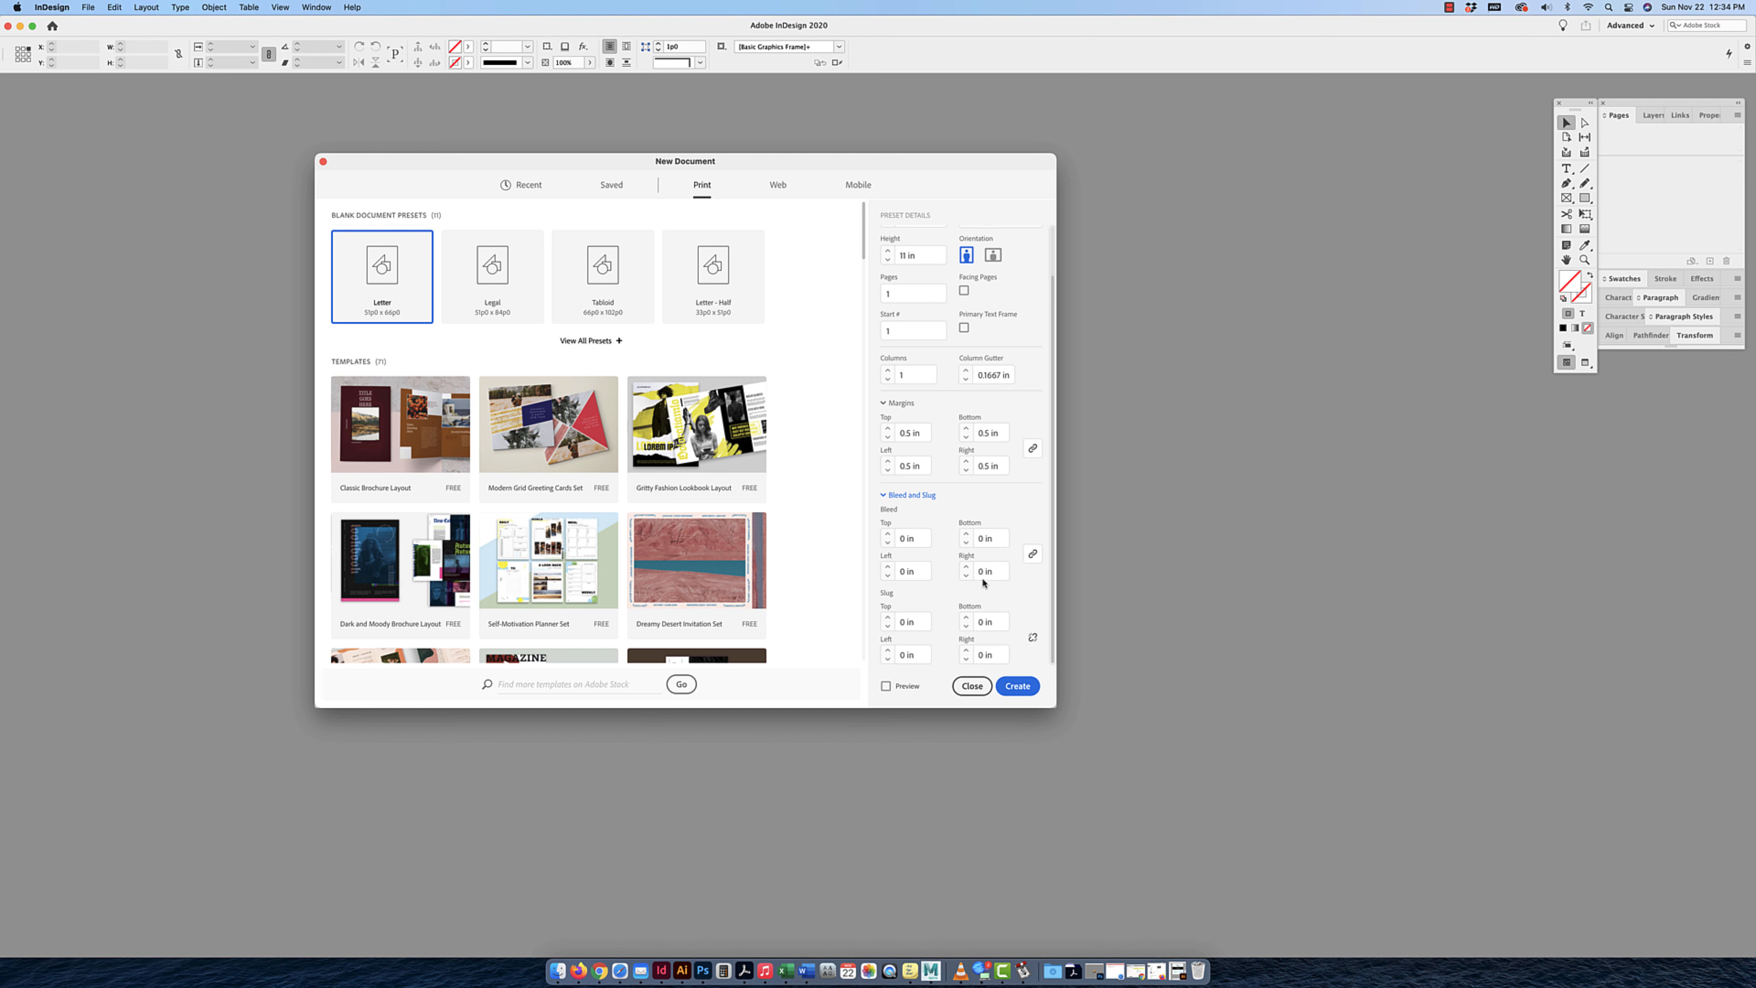
triple_click(910, 538)
text(.125)
click(990, 538)
click(1018, 686)
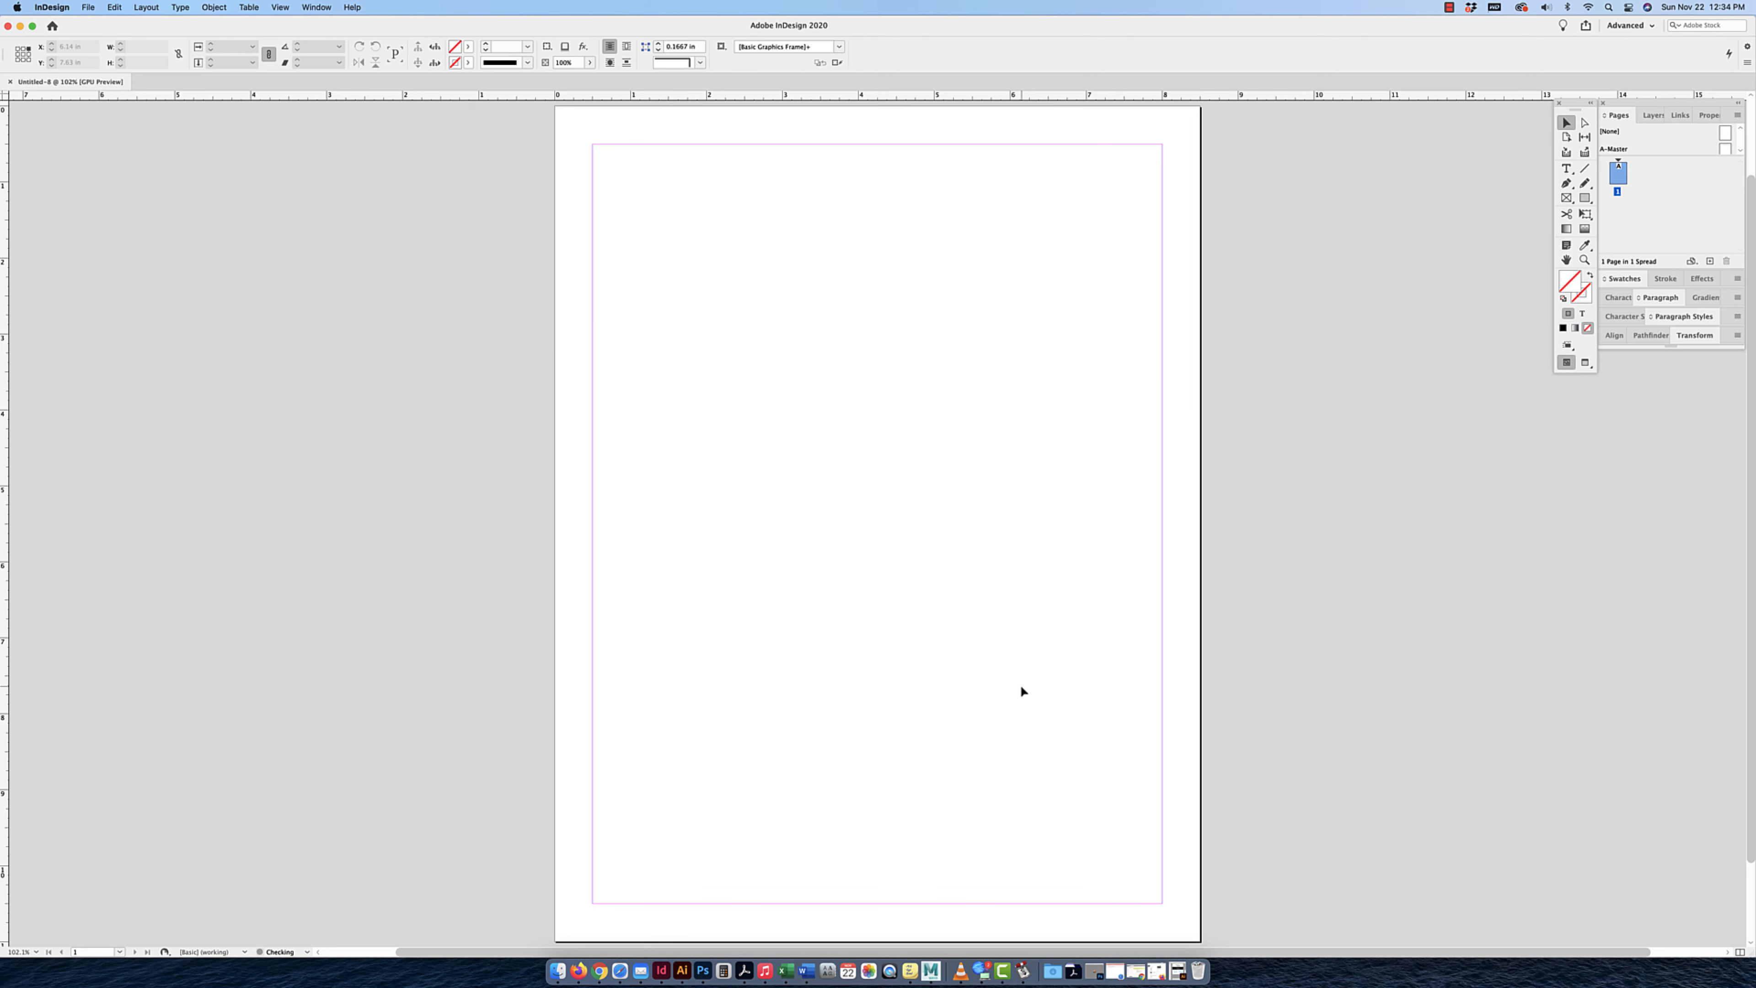
Set the existing document's bleed to 0.125 in on all sides in the document setup.
key(super+minus)
key(super+minus)
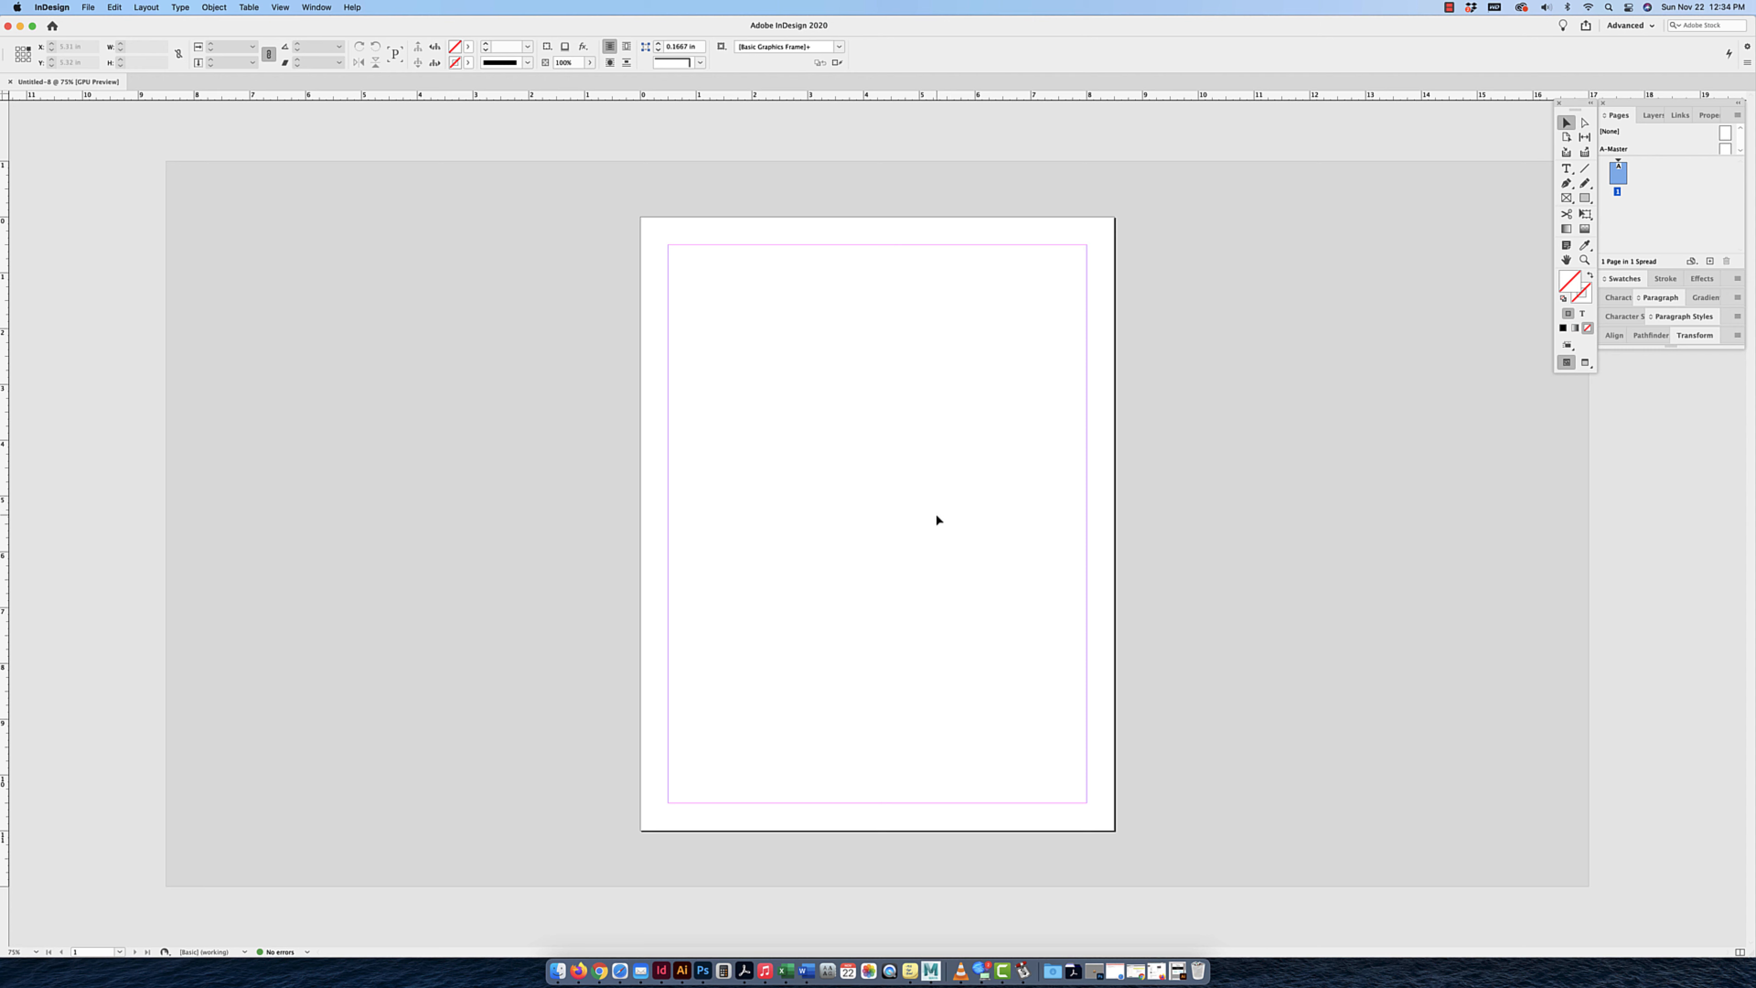
key(alt+super+p)
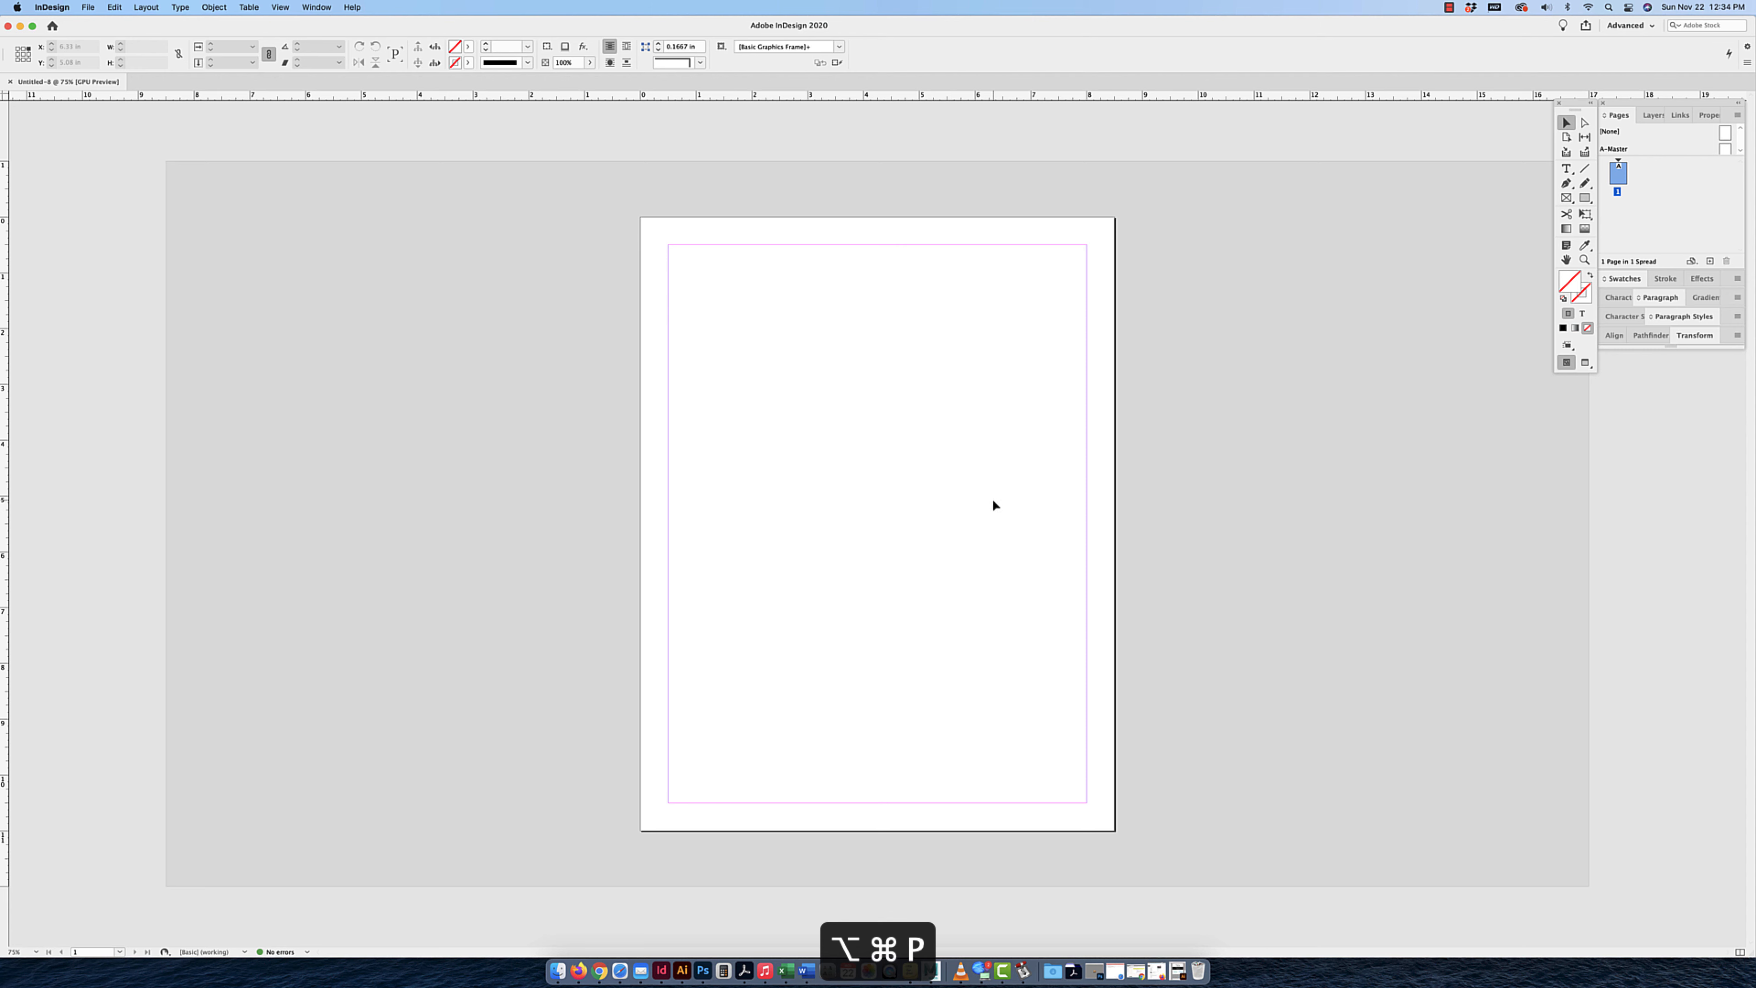
text(.125)
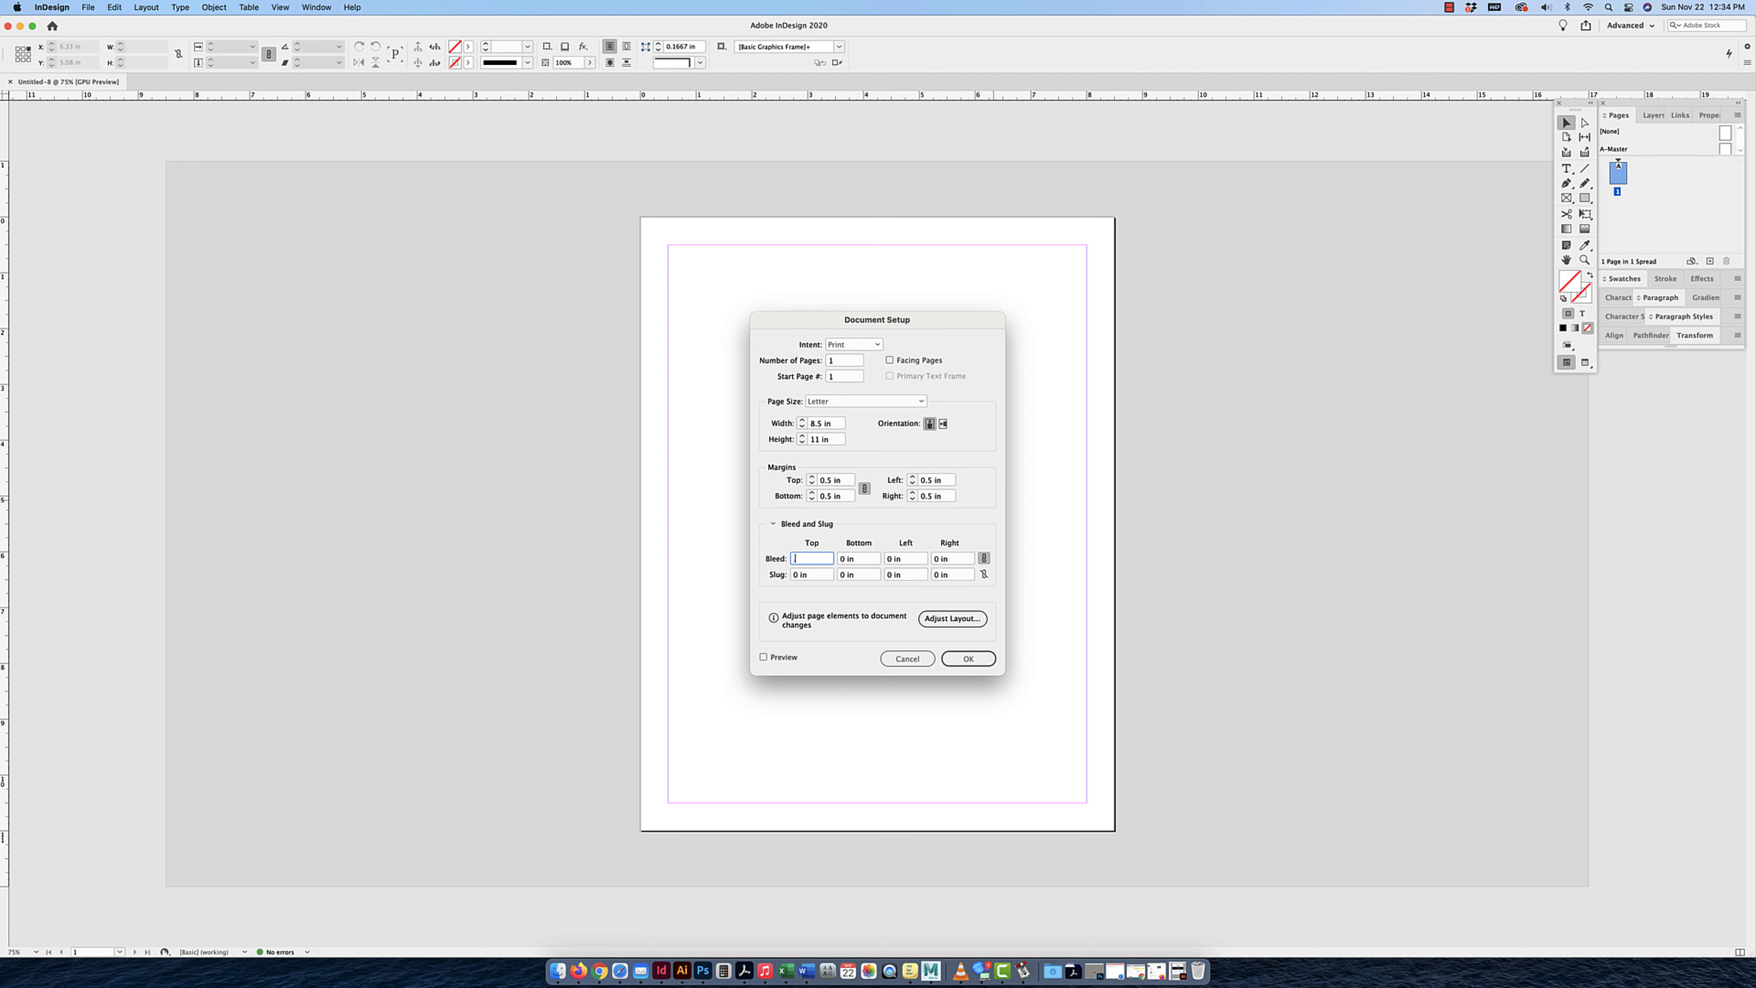
click(970, 660)
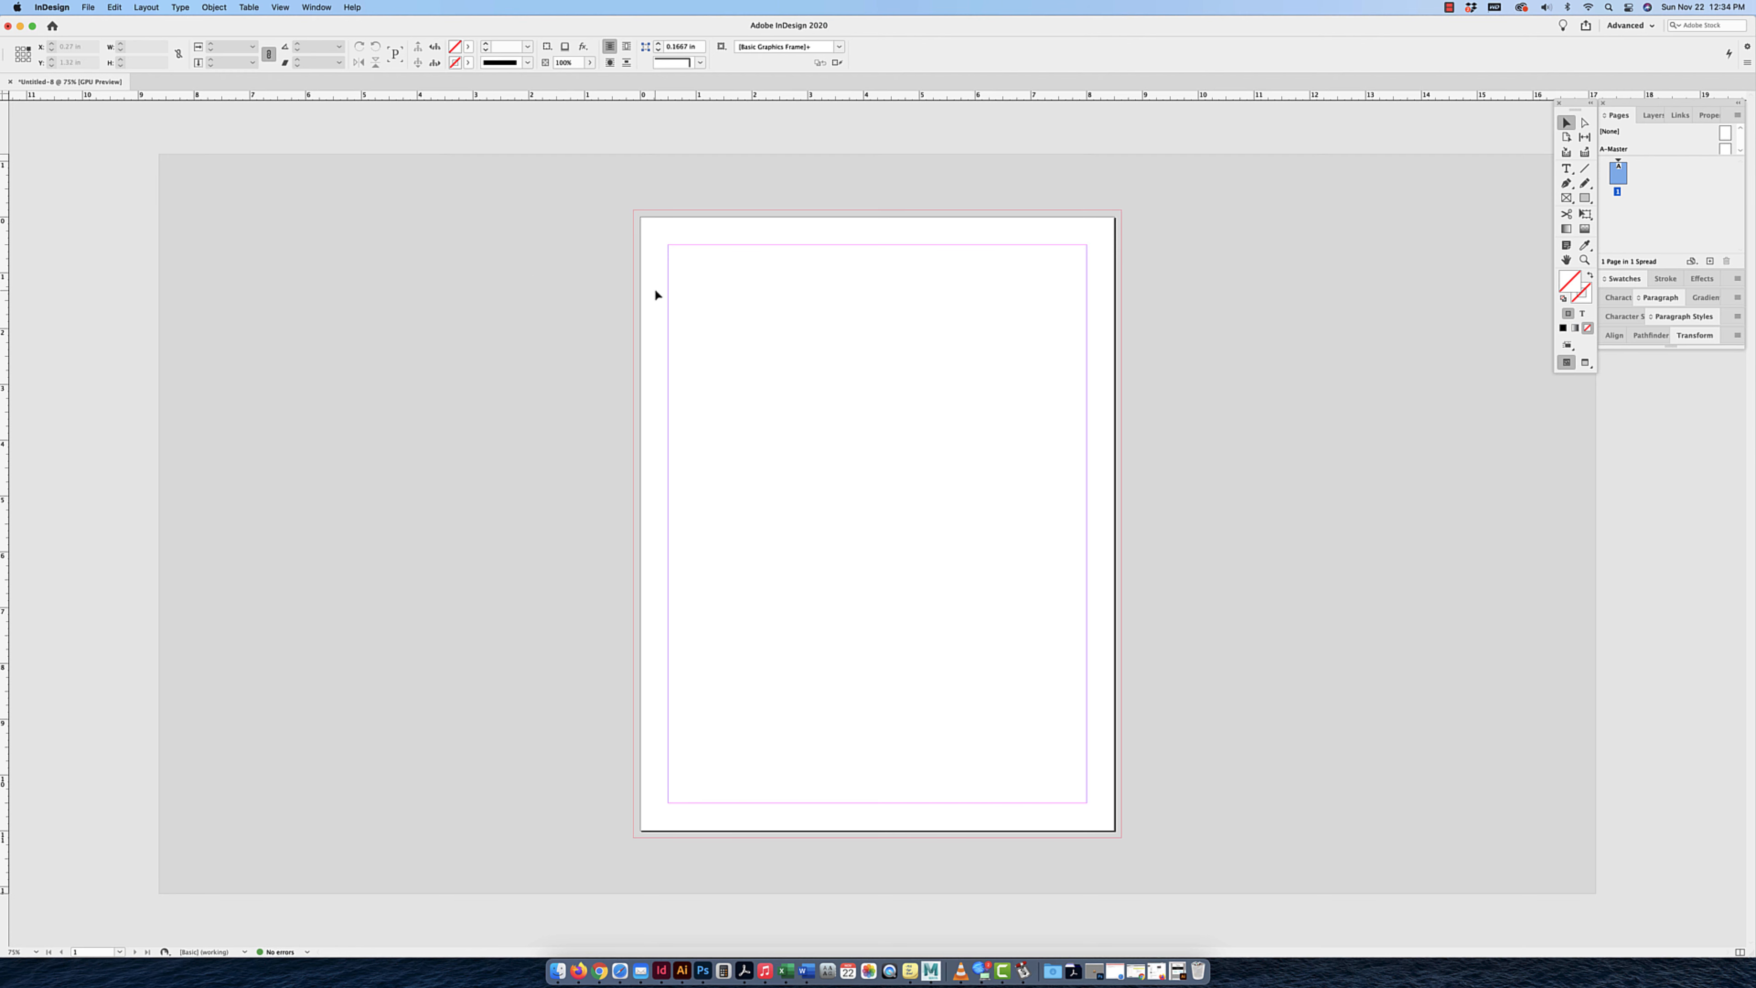
key(super+minus)
key(super+minus)
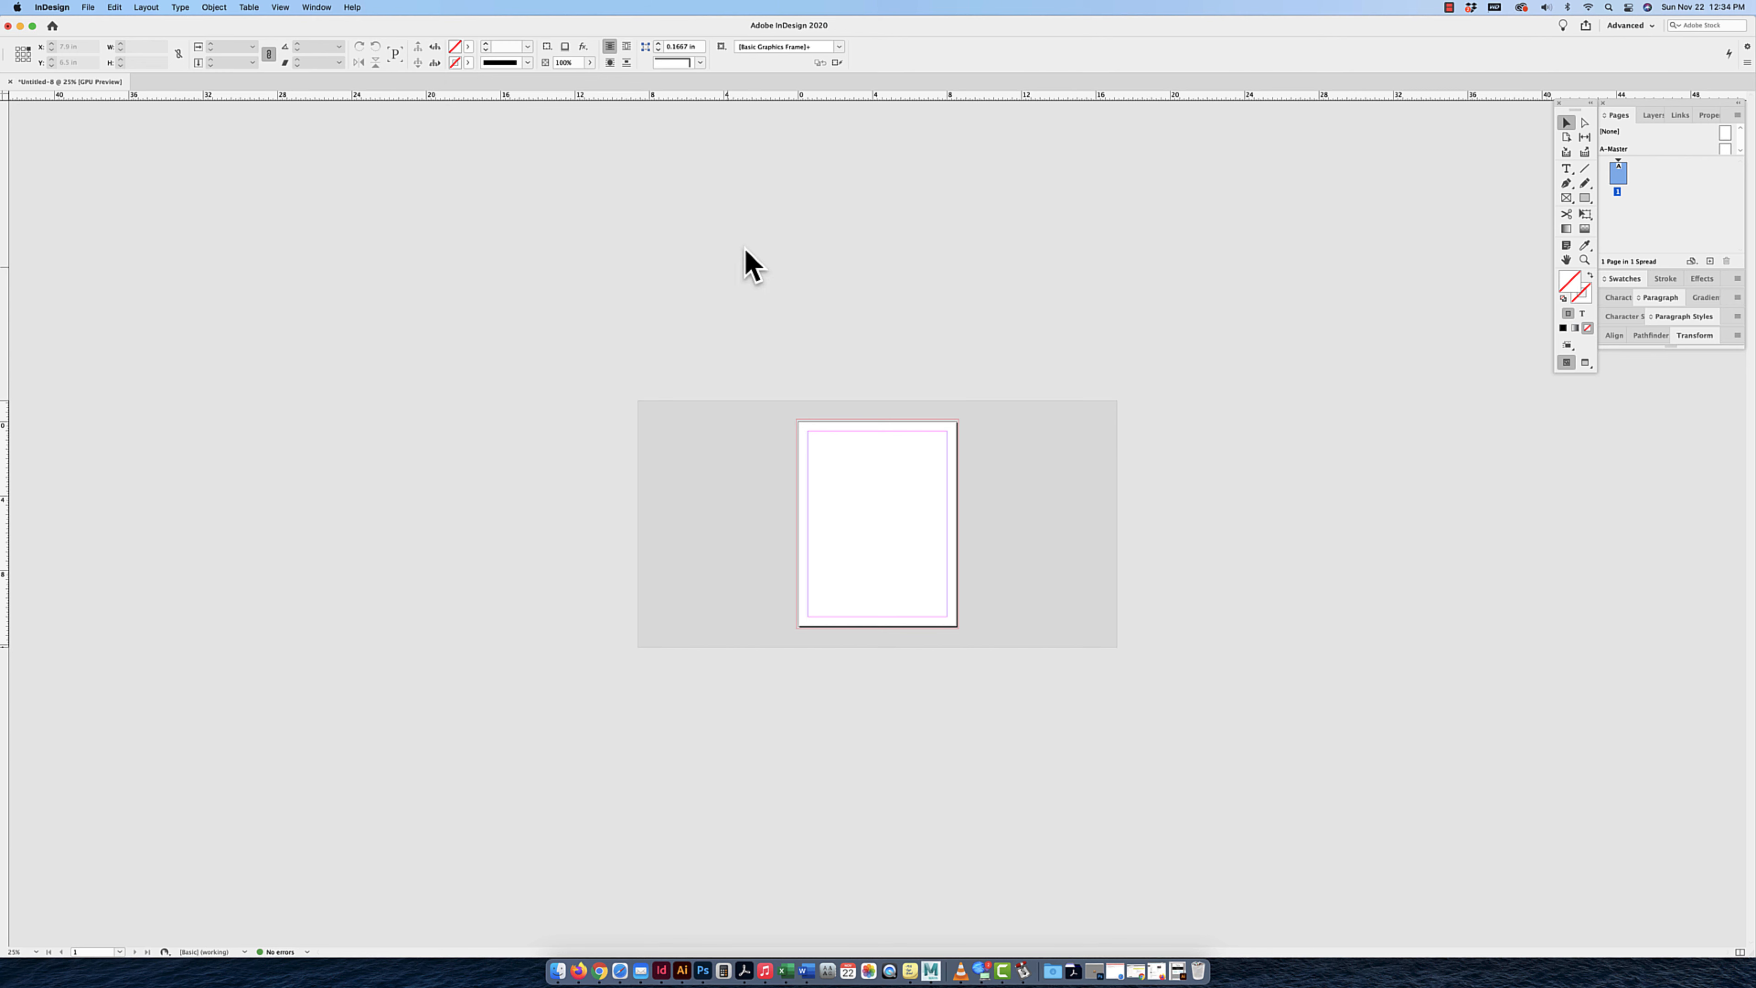
key(super+equal)
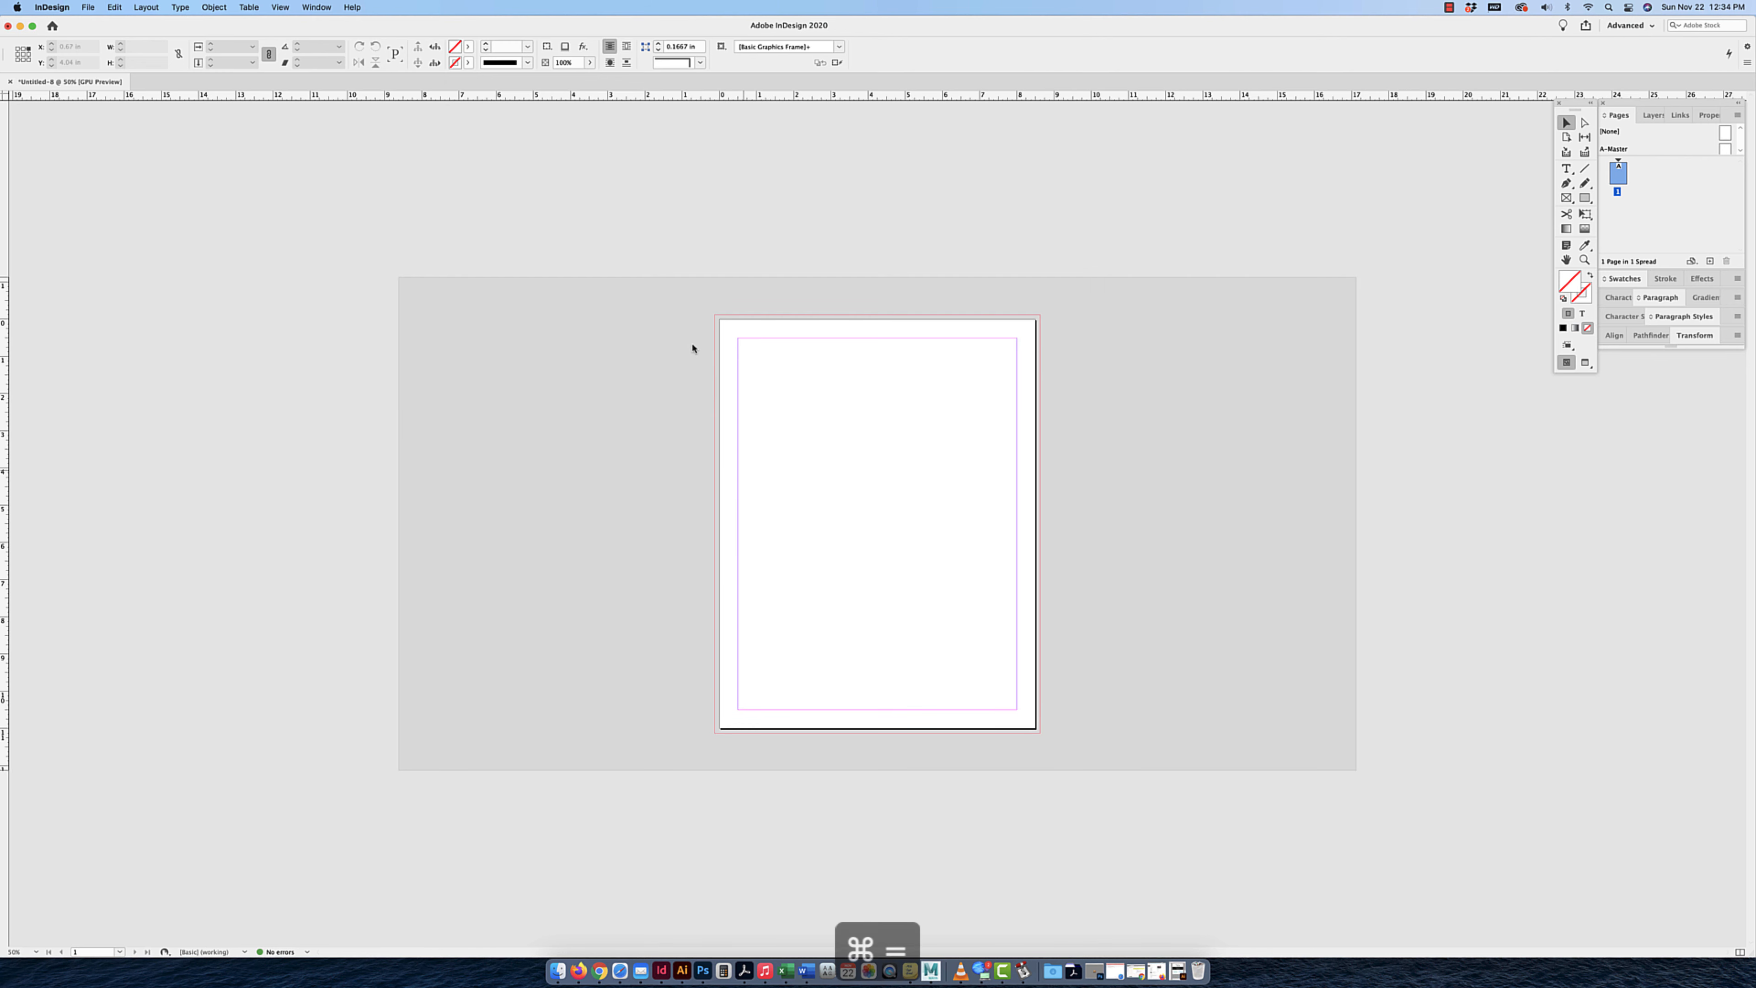
key(super+equal)
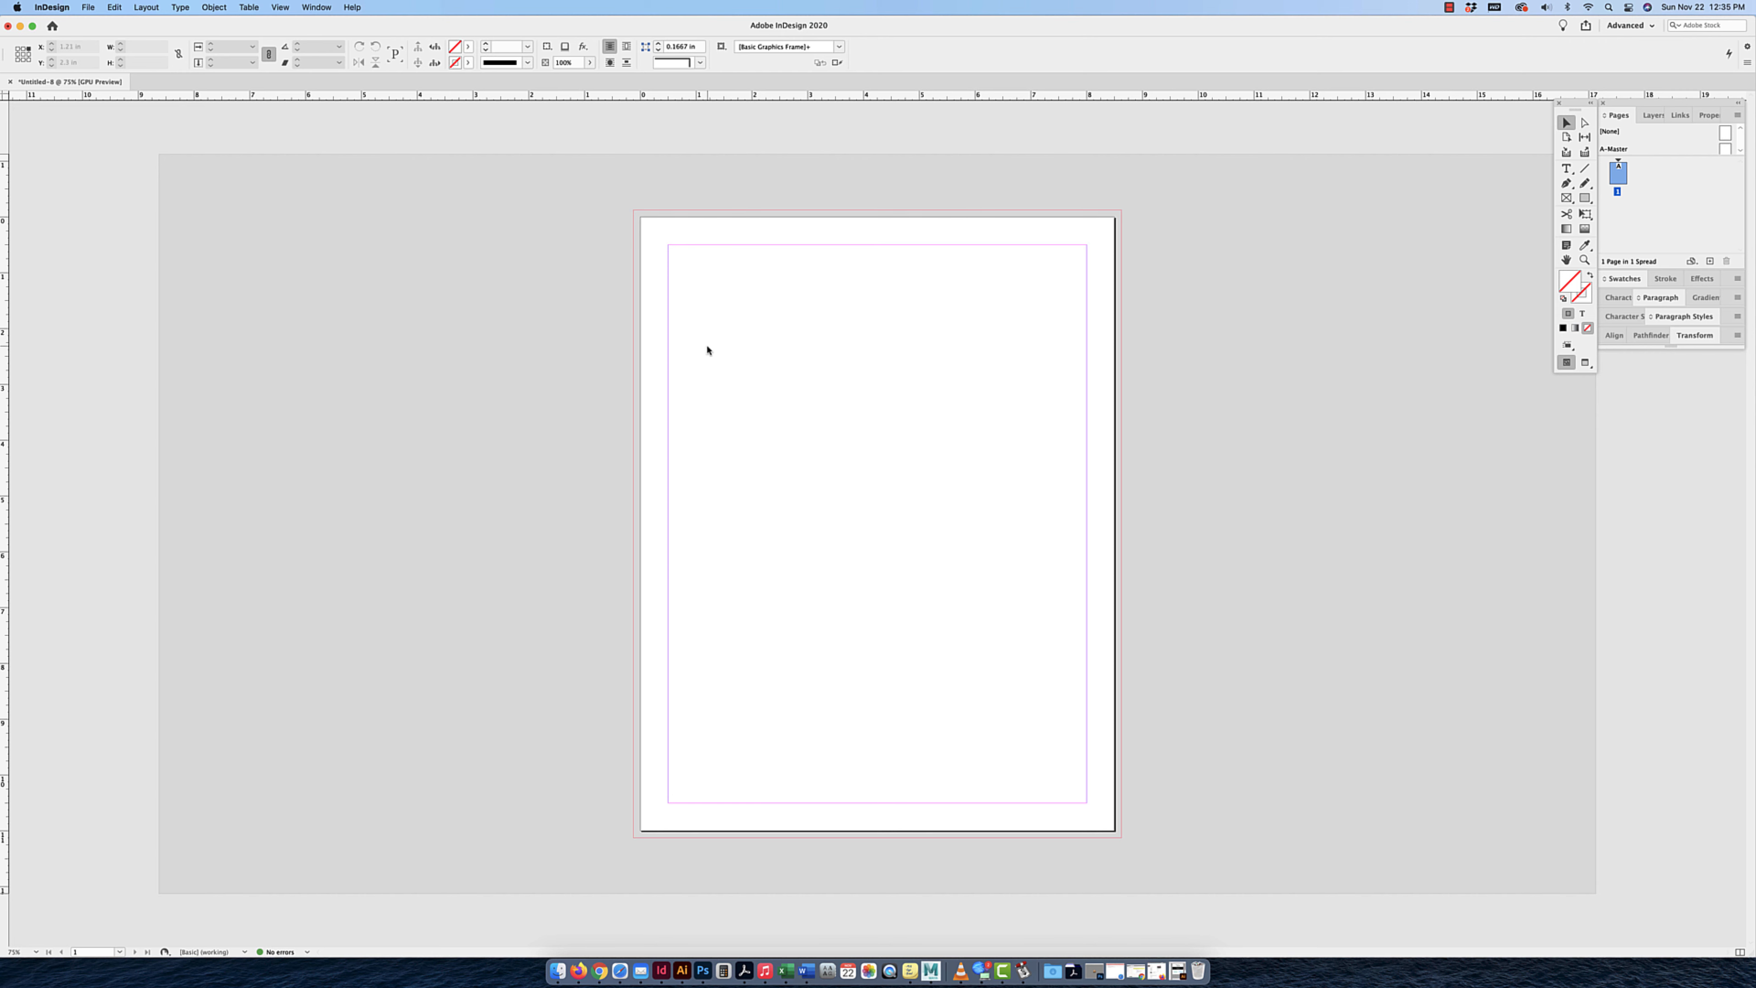
Set the default fill to solid black and switch from the Pen tool to the Pencil tool.
click(1563, 328)
click(1568, 185)
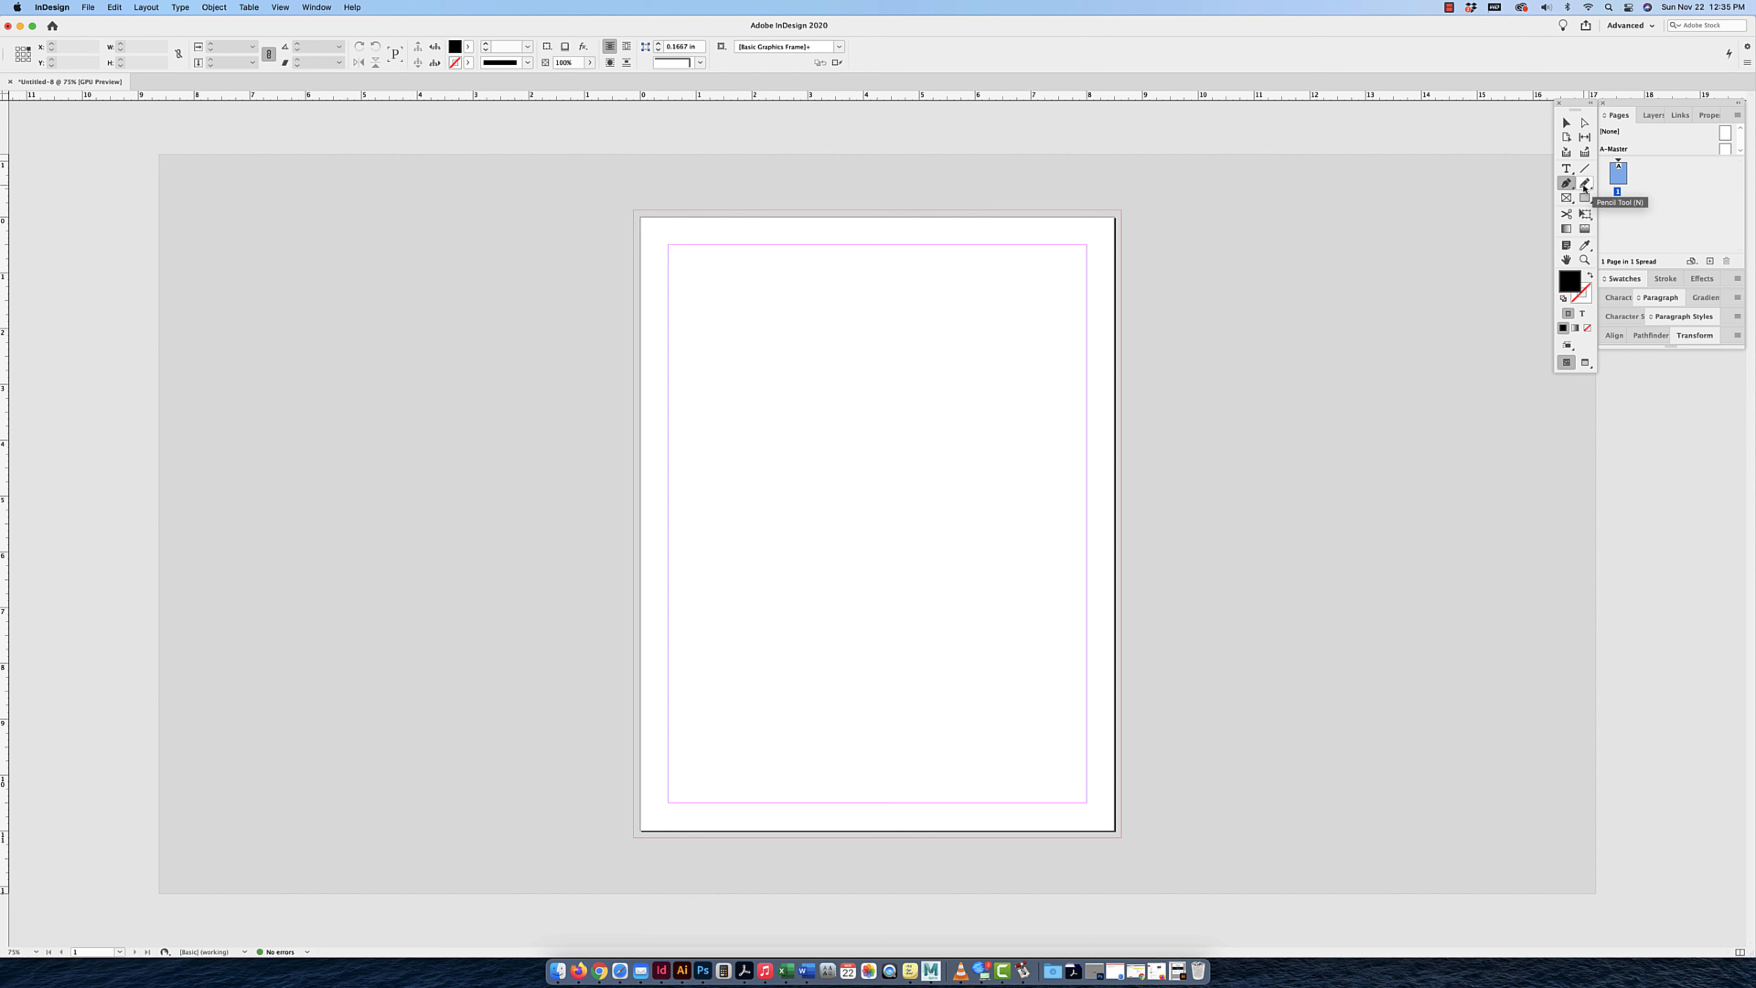
click(1585, 185)
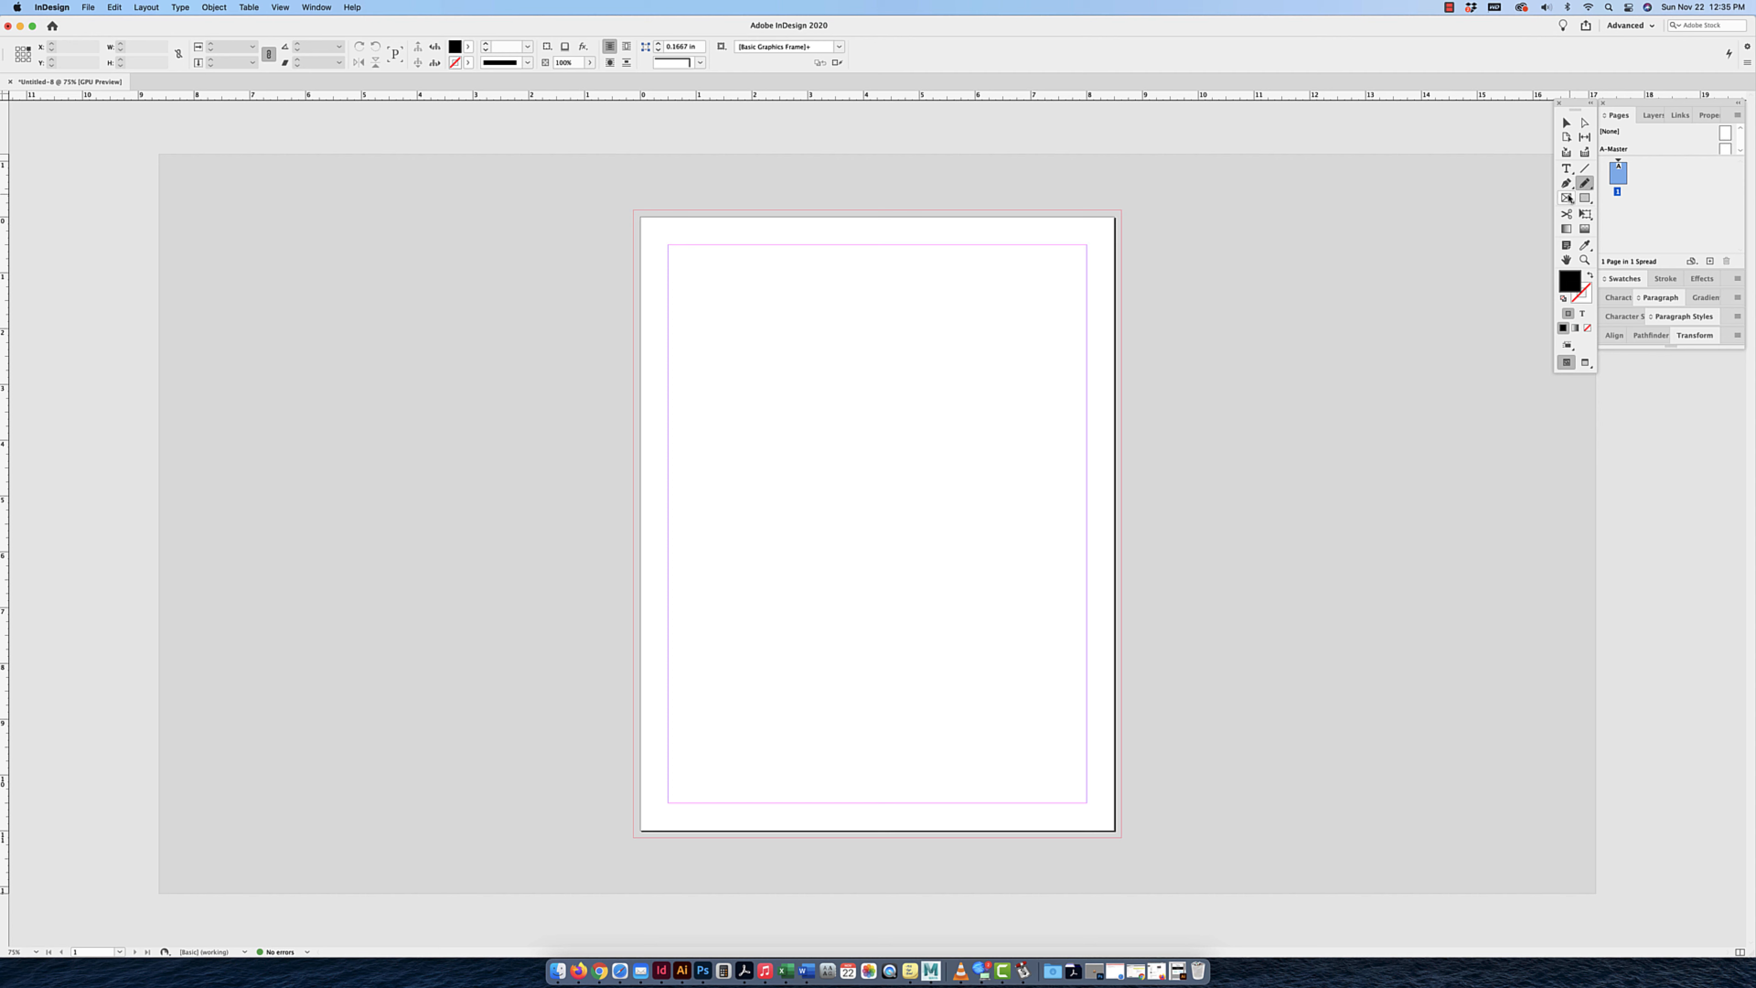
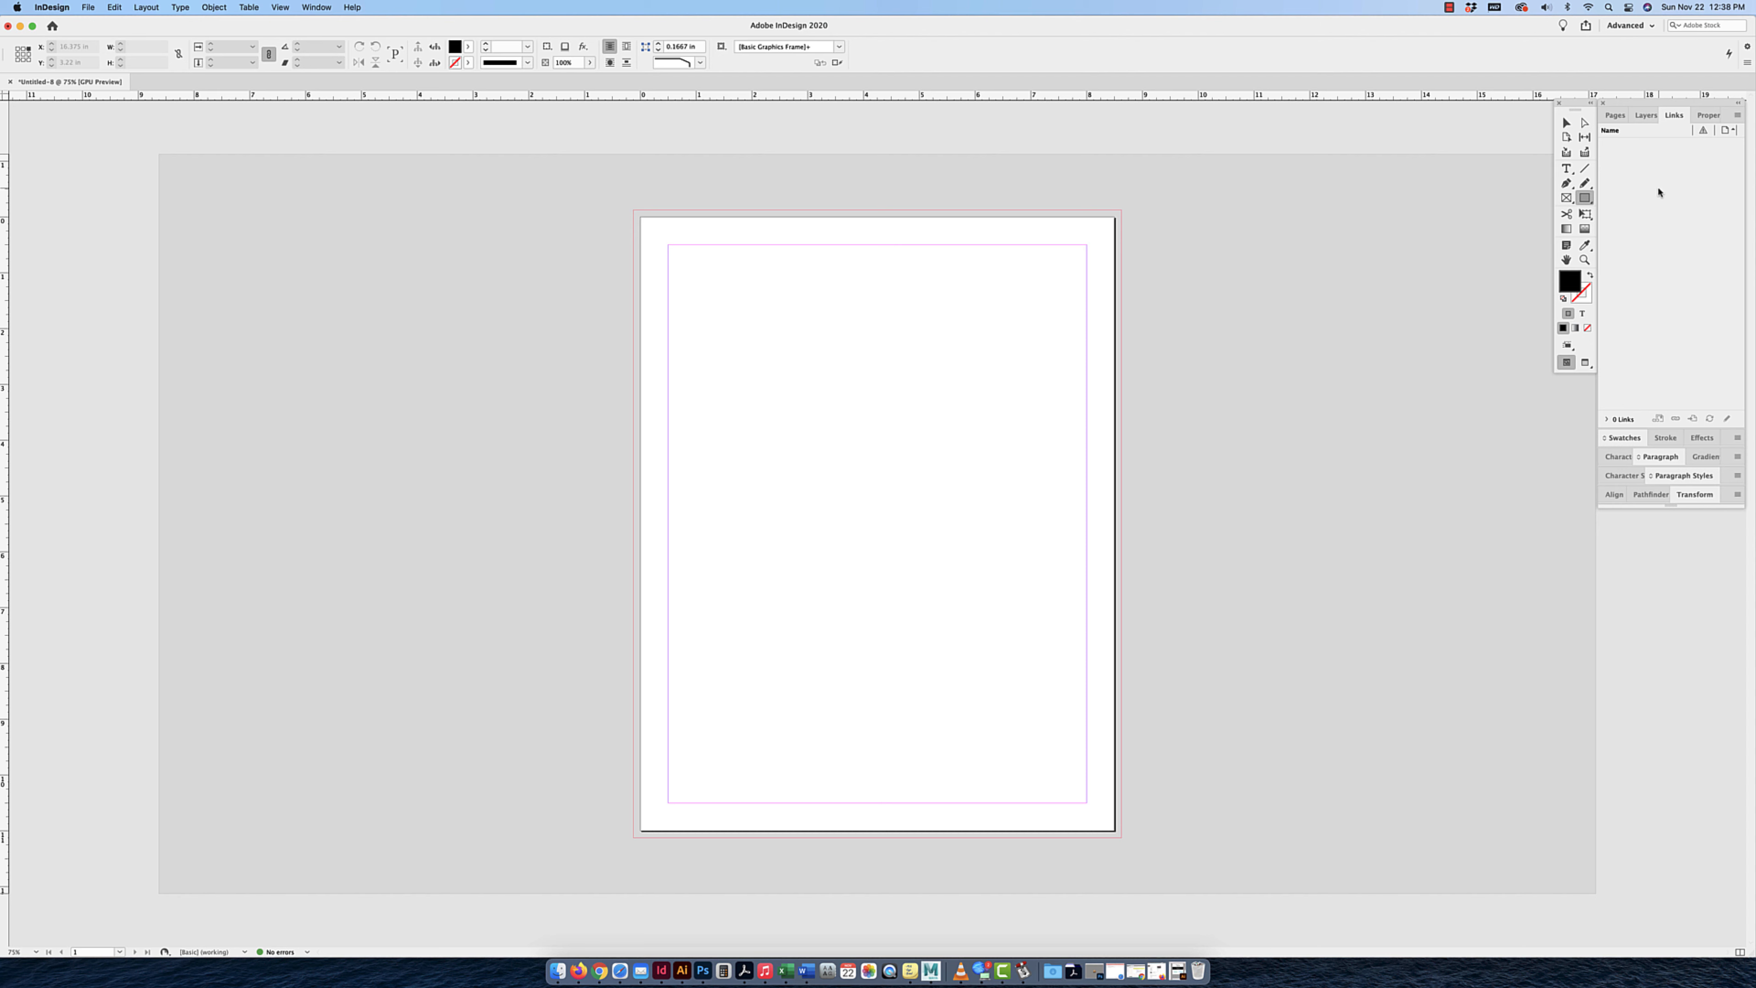
Detach the Properties panel beside the tools, make it taller, and shorten the docked Links panel.
click(1708, 116)
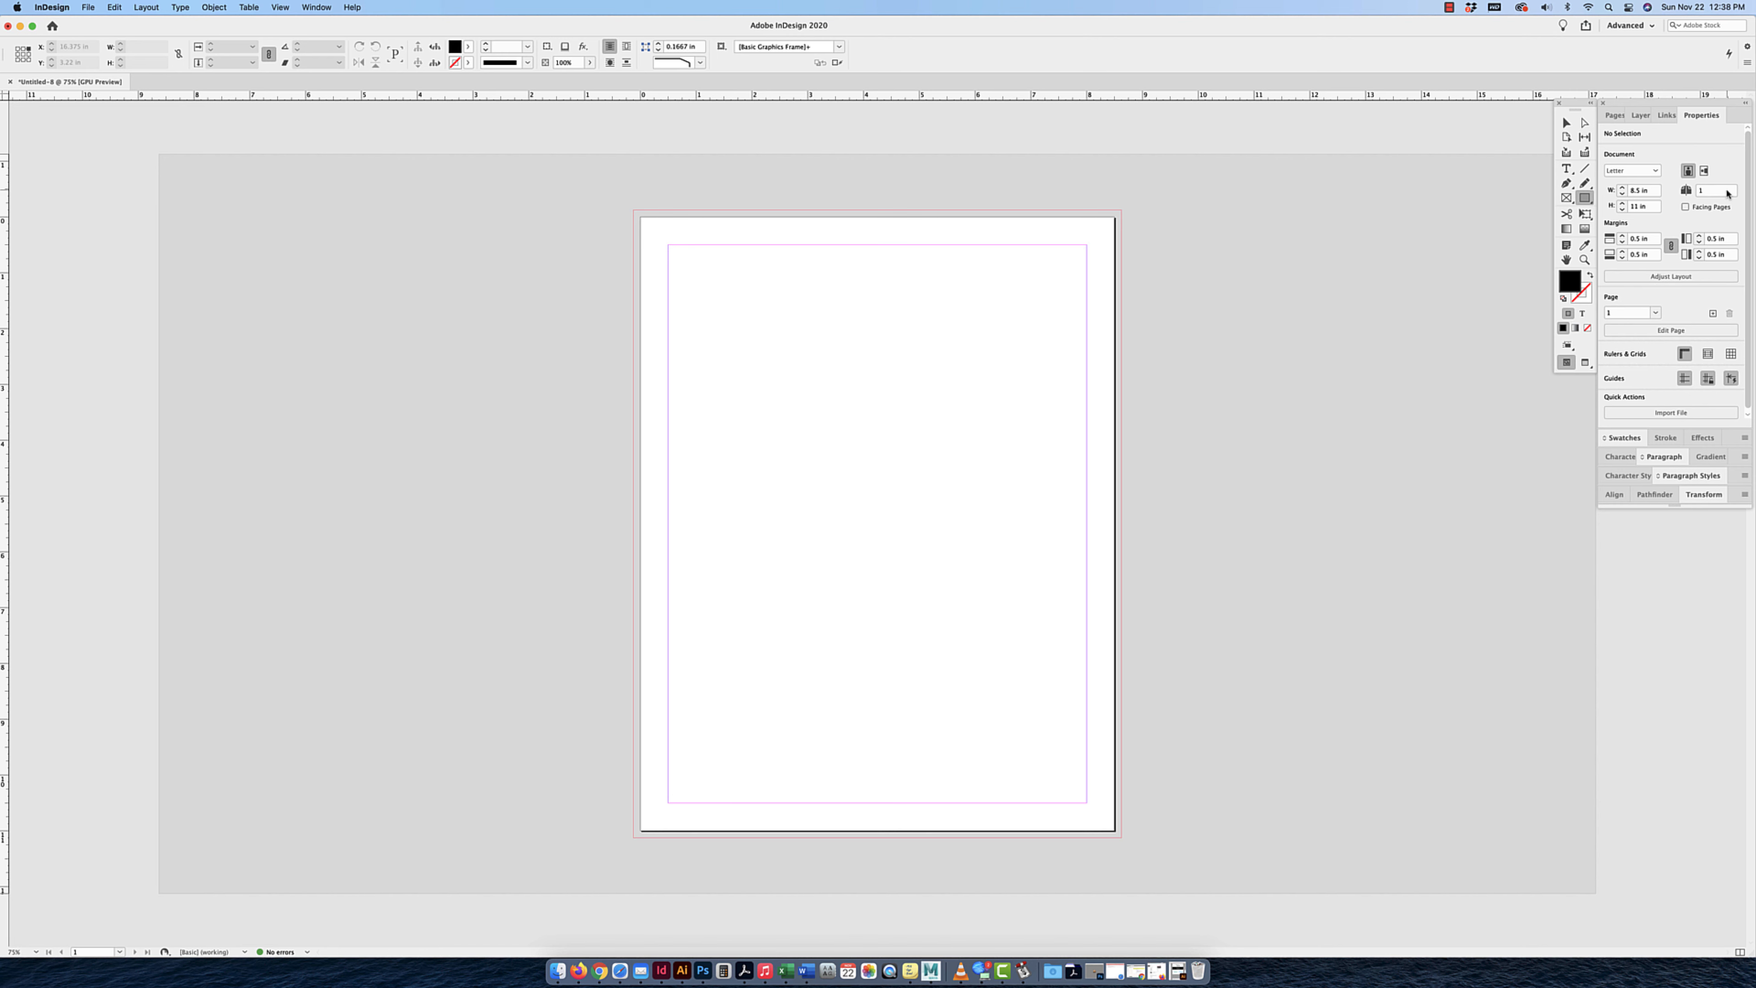
drag(1701, 116, 1481, 396)
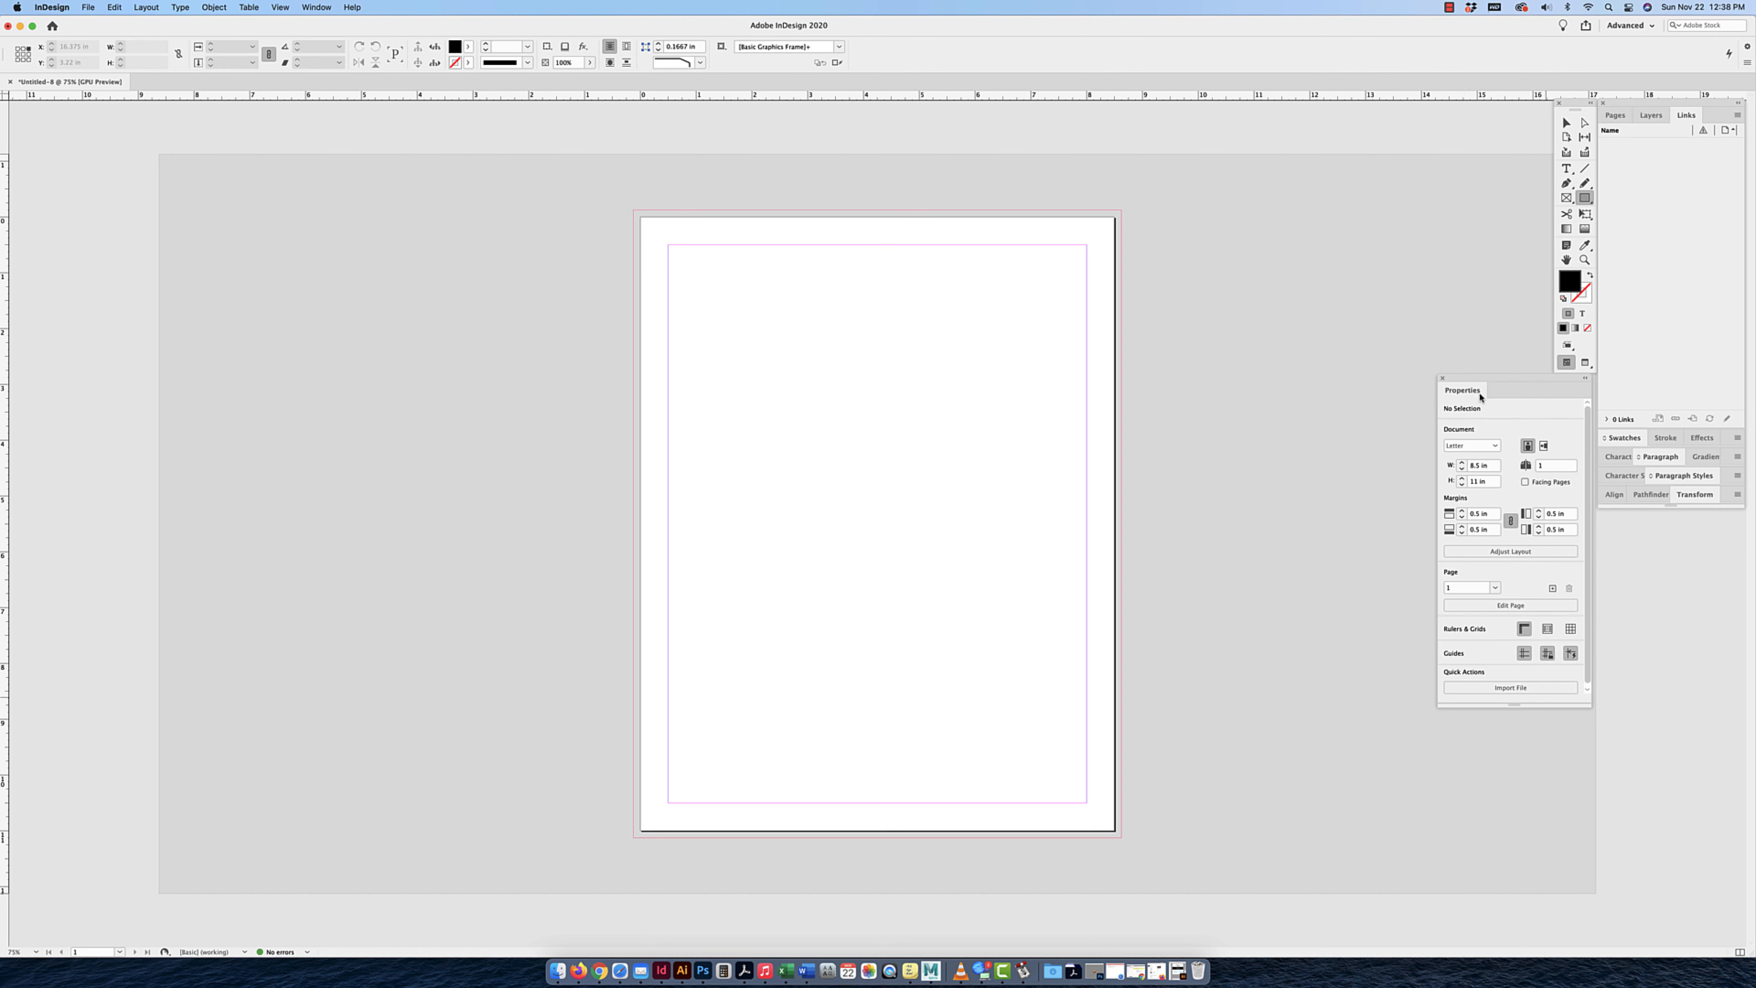
drag(1513, 706, 1519, 852)
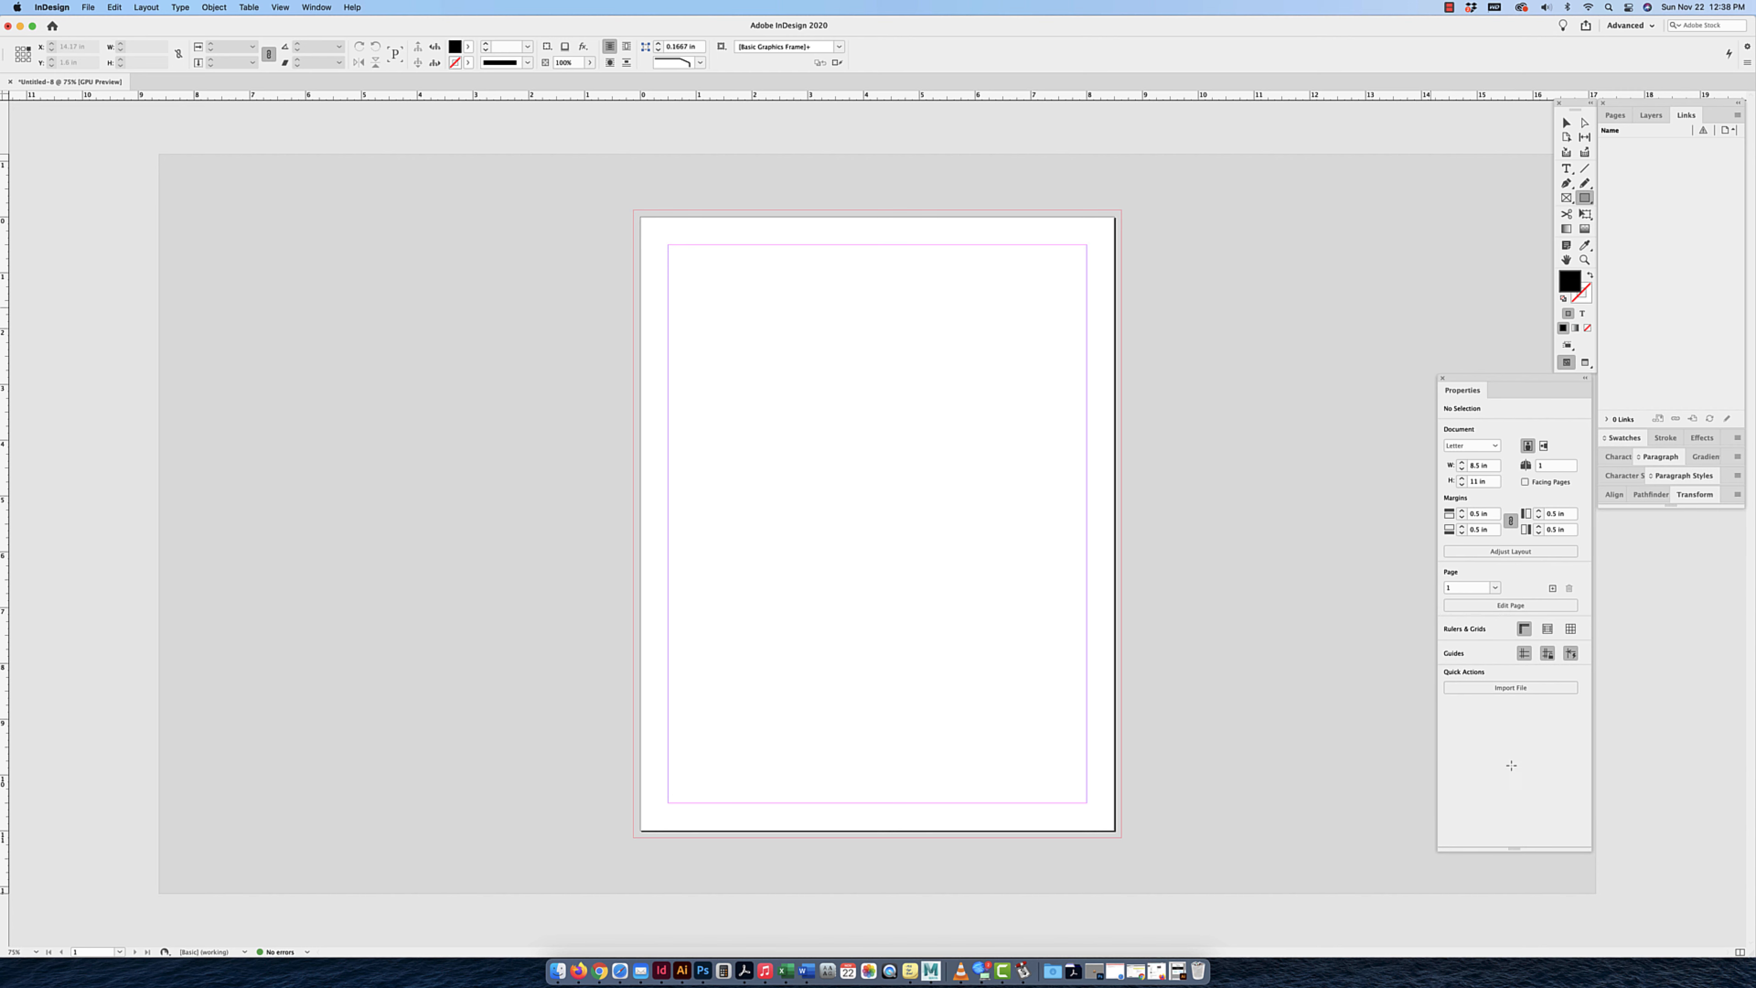
drag(1472, 382, 1478, 383)
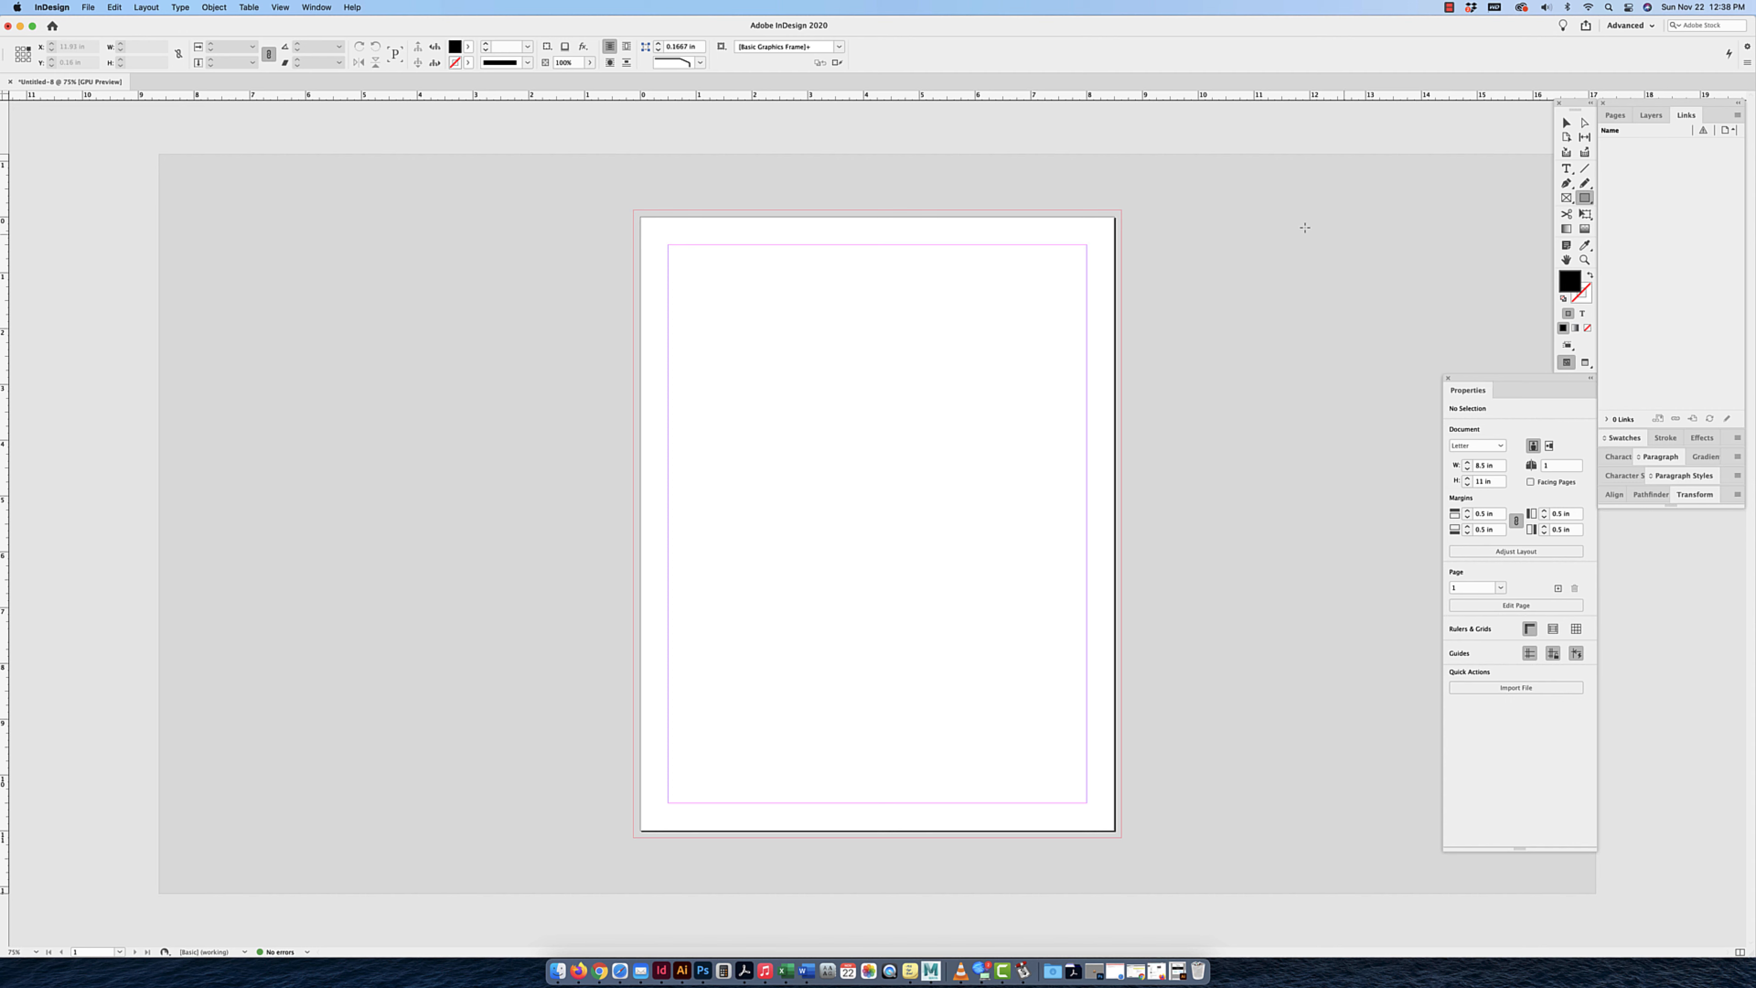
drag(1644, 431, 1643, 252)
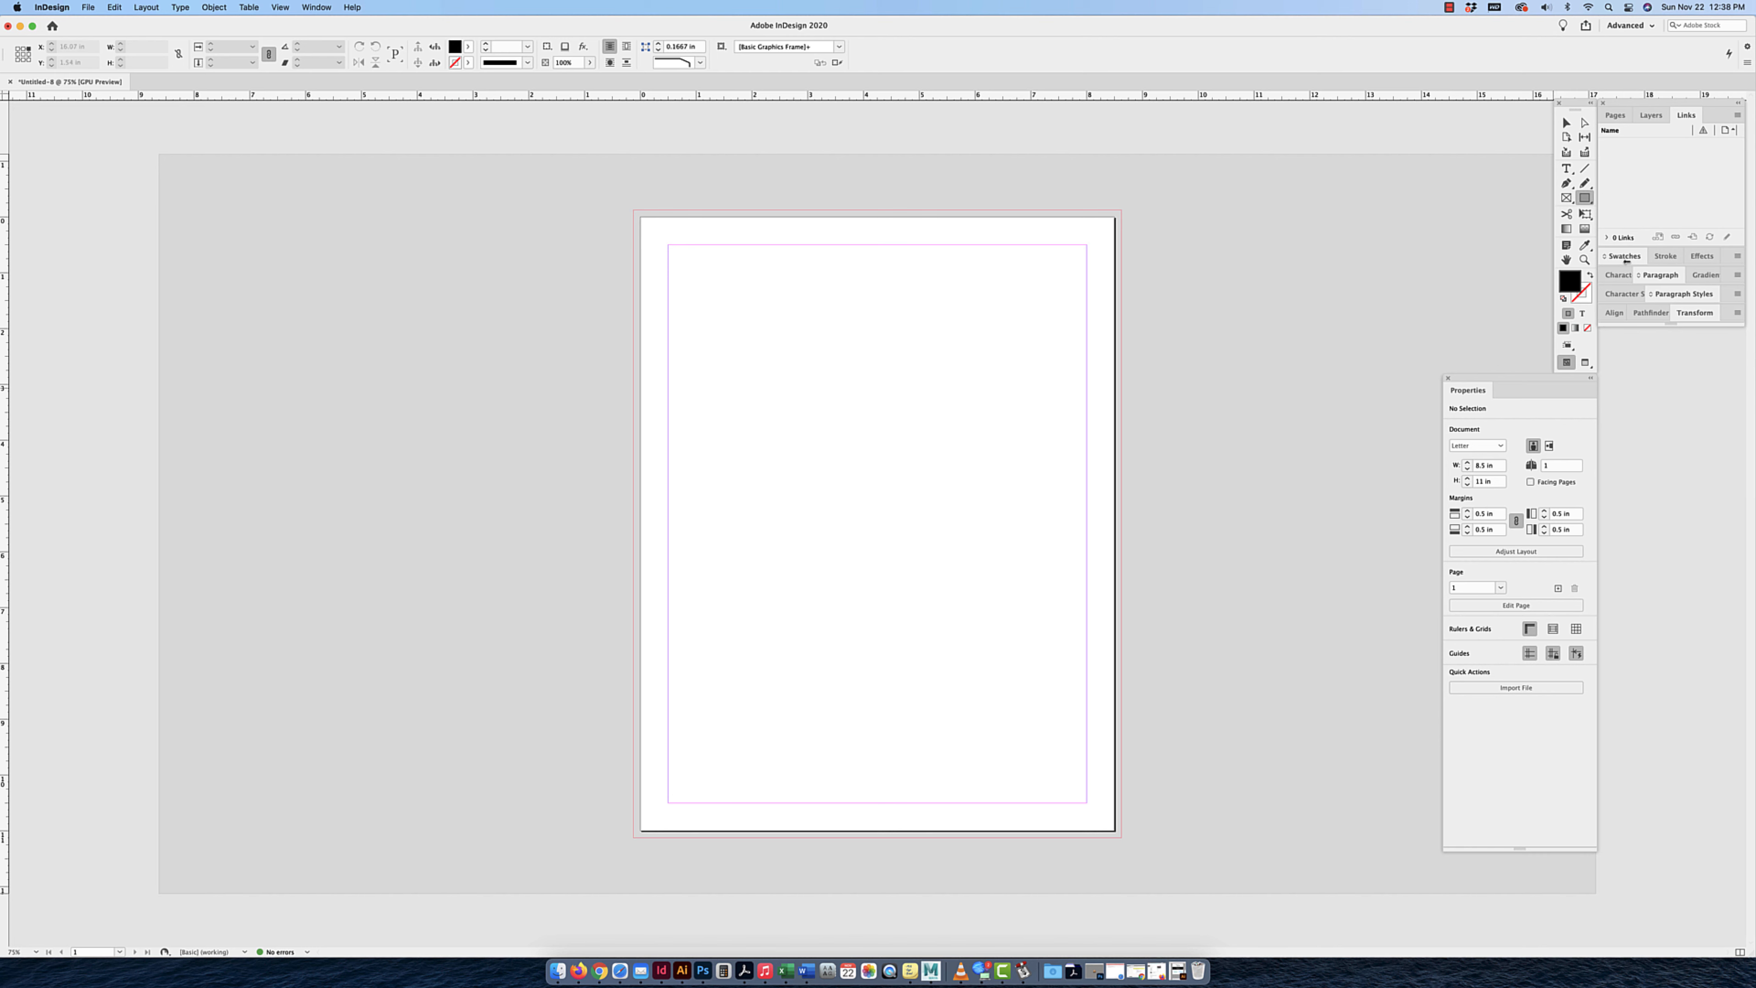
Examine which panels can be shown, including the cell, character, object, paragraph and table style panels.
click(310, 7)
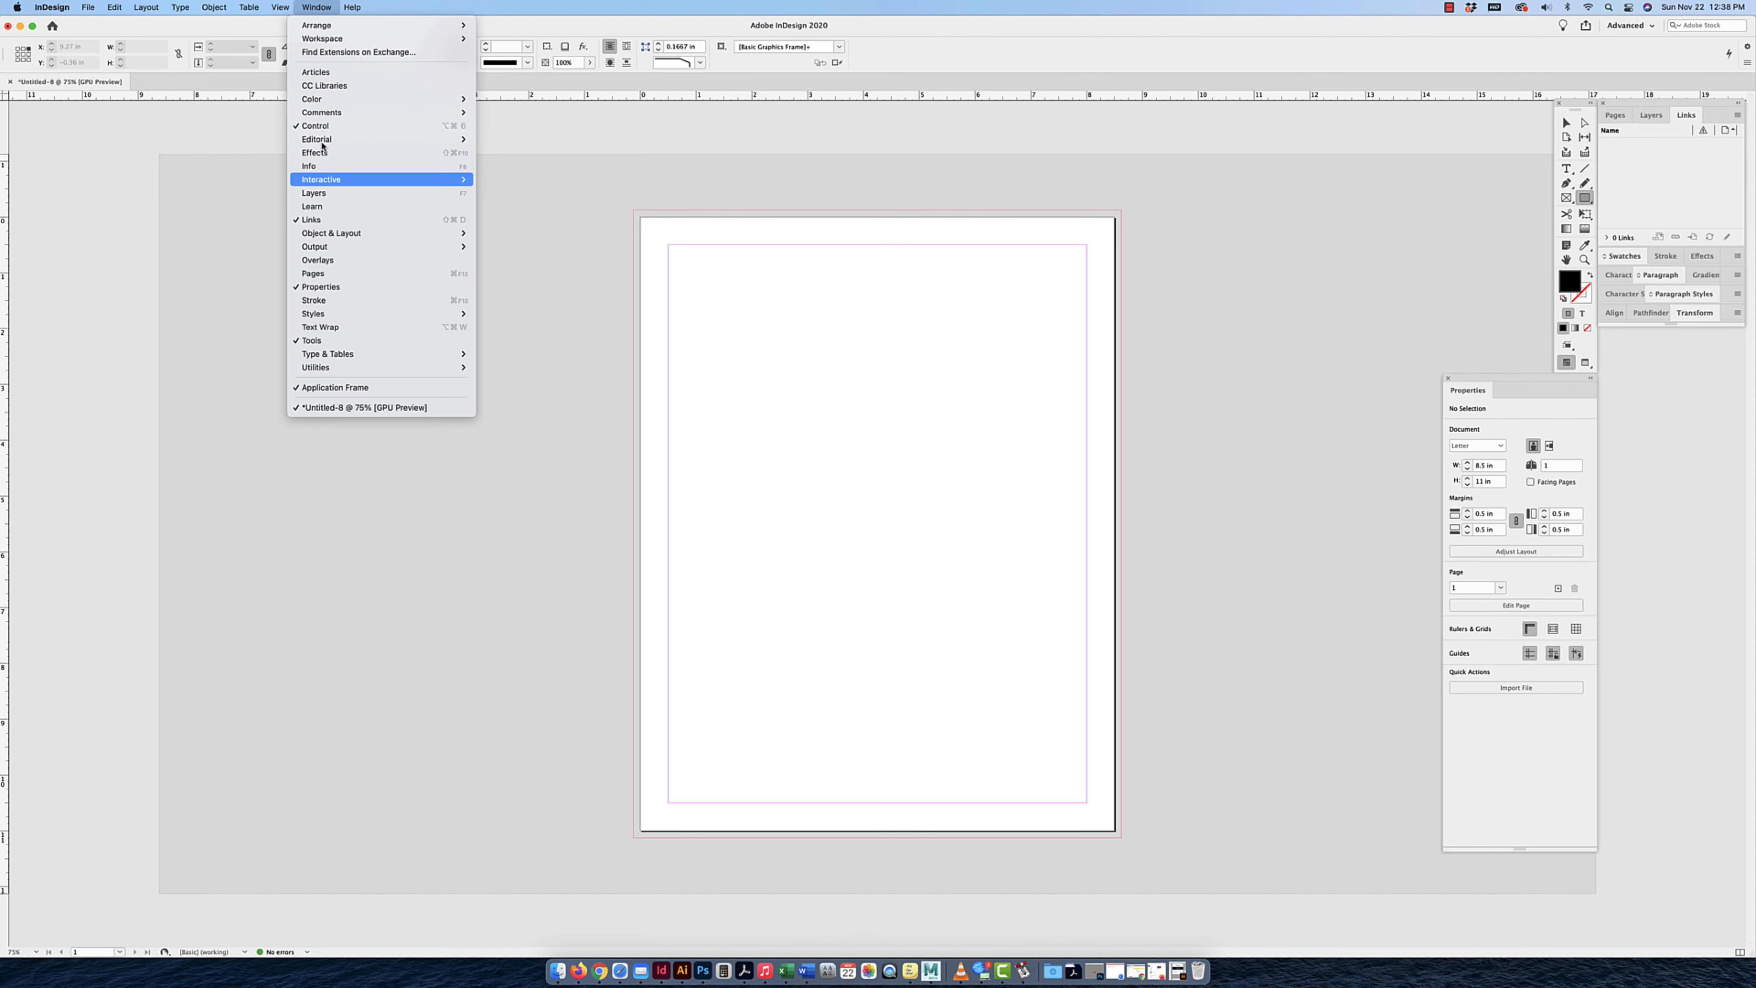
mouse_move(314, 235)
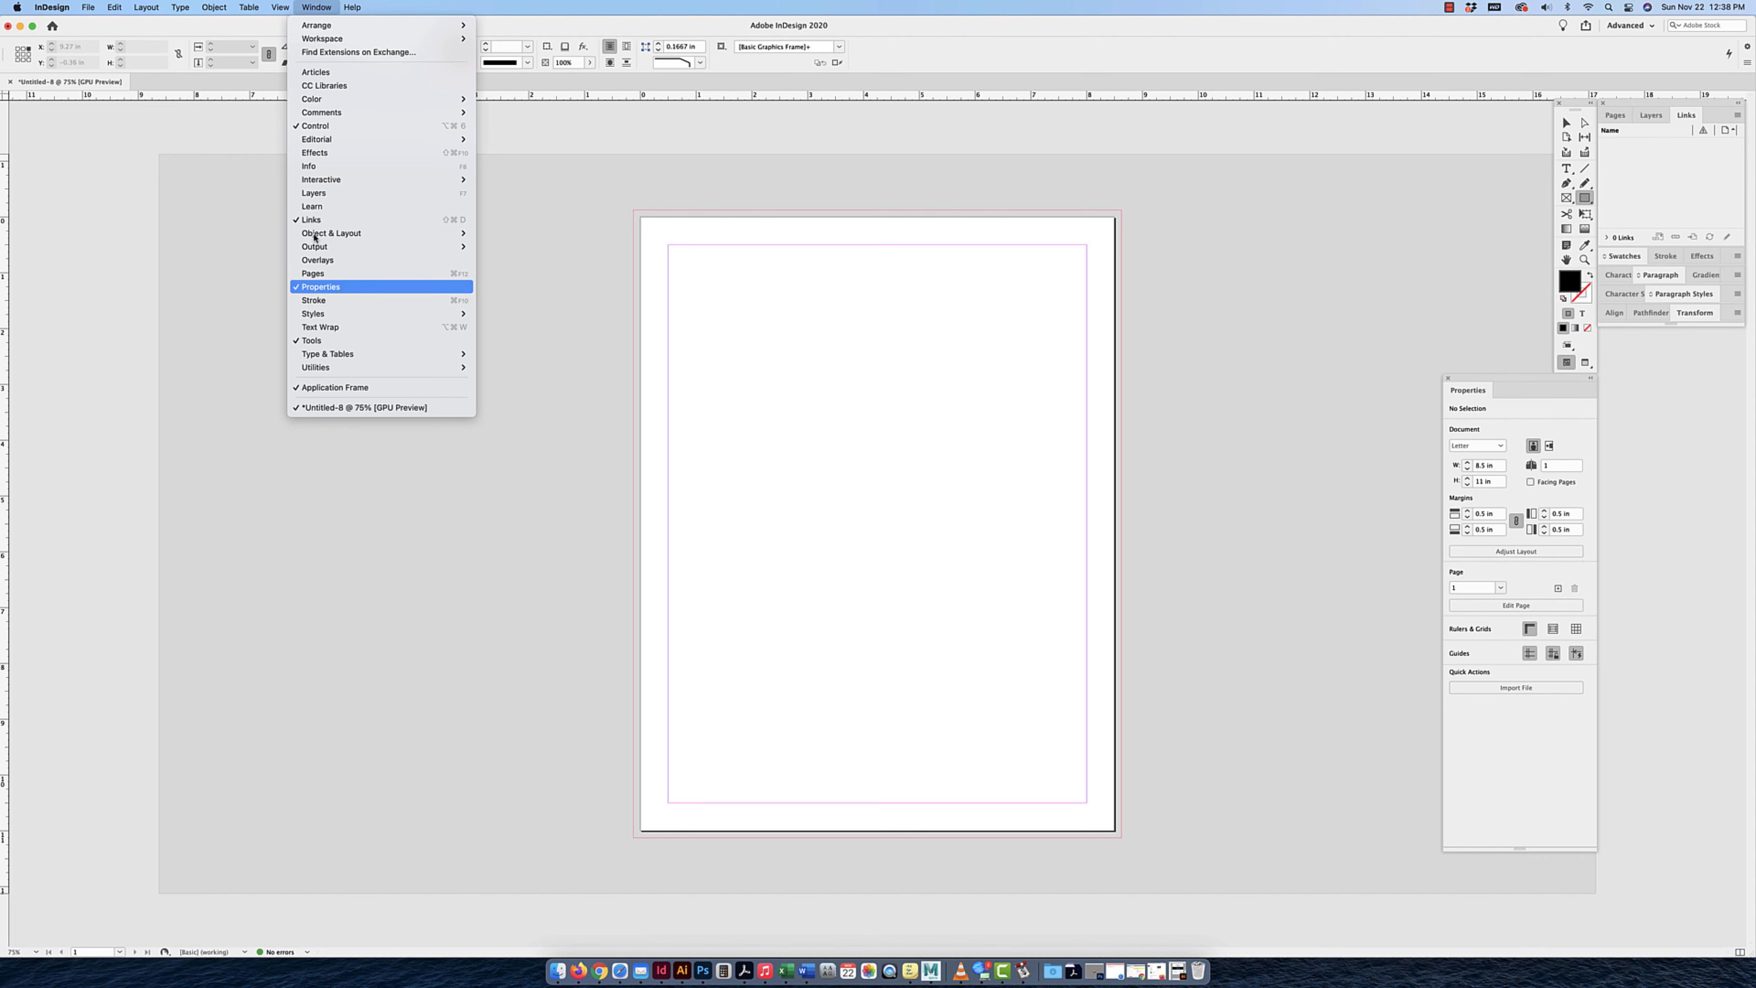
mouse_move(356, 360)
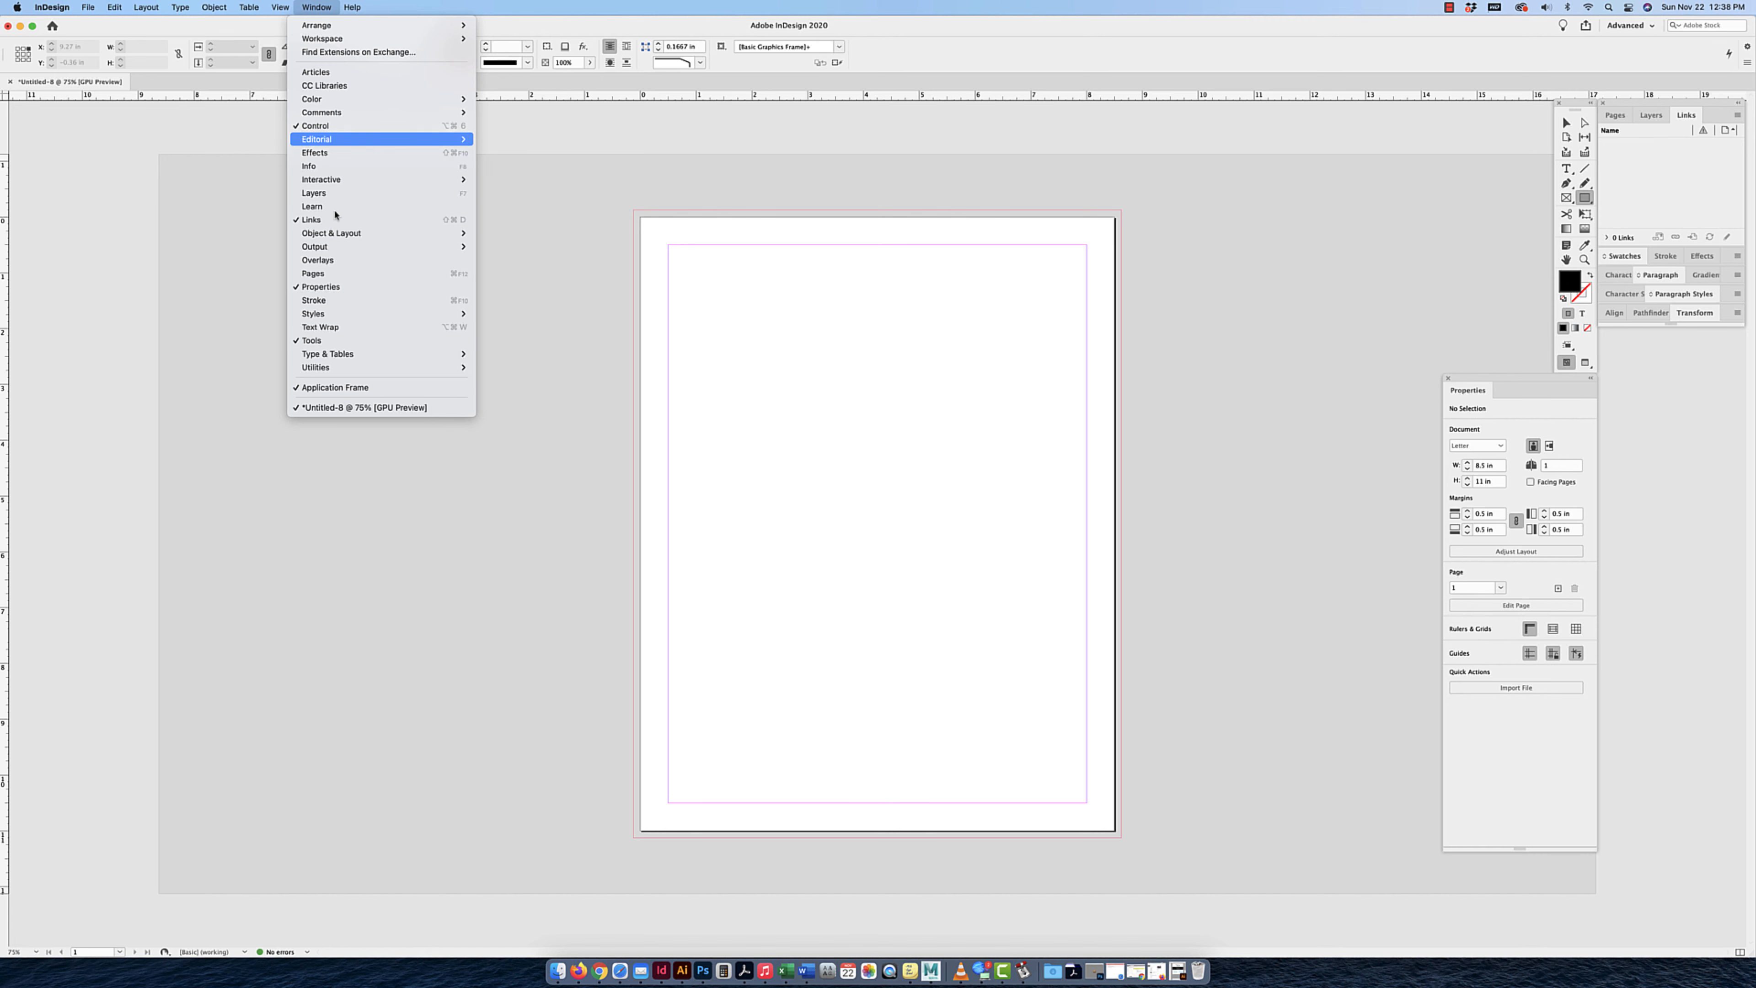
mouse_move(321, 101)
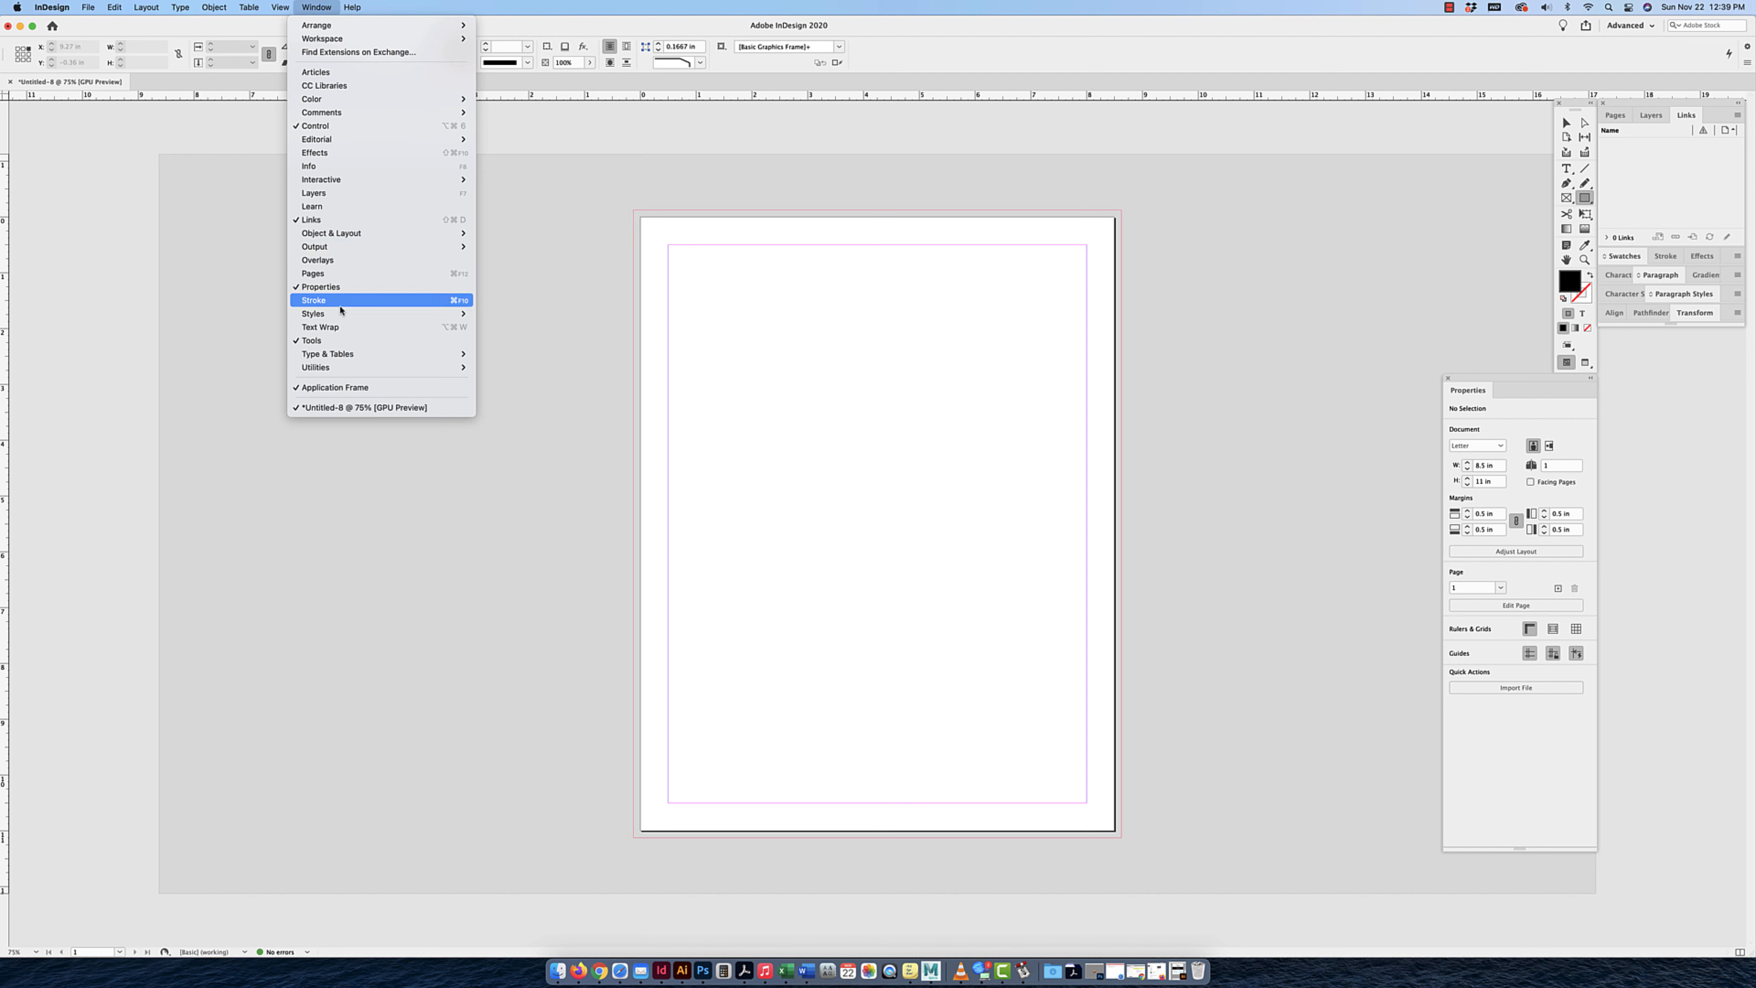
key(Down)
key(Down)
mouse_move(341, 311)
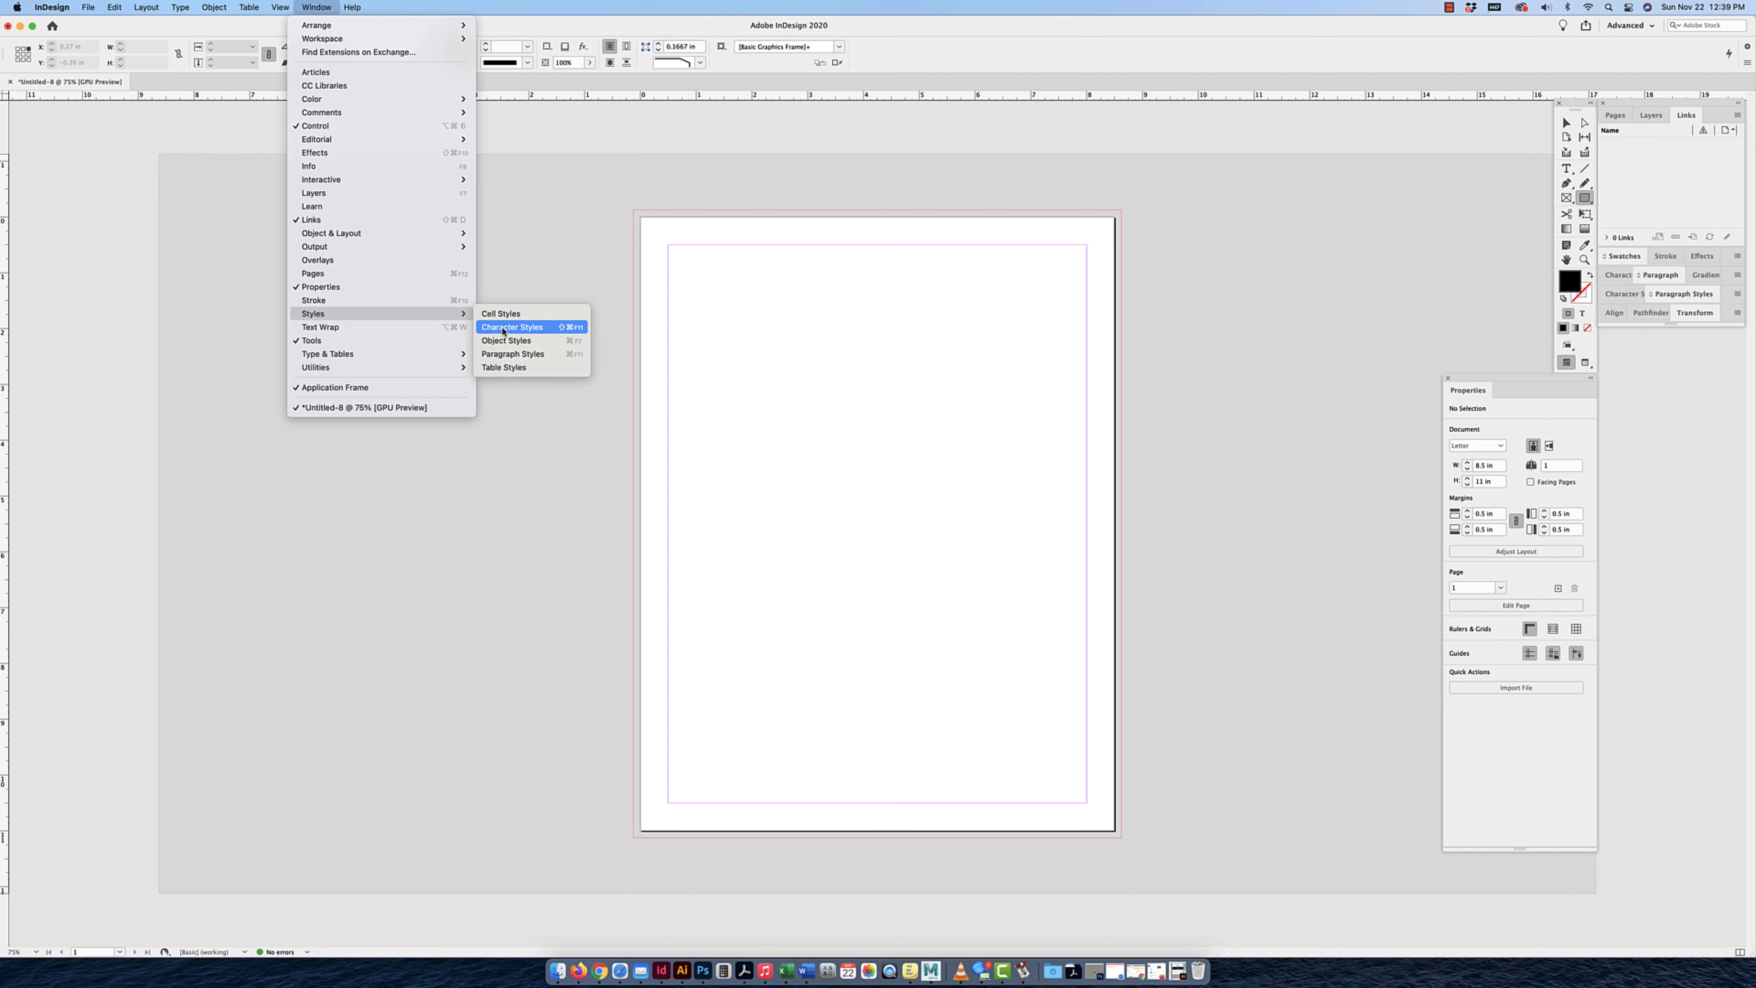
key(Down)
key(Down)
key(Left)
key(Down)
key(Down)
key(Down)
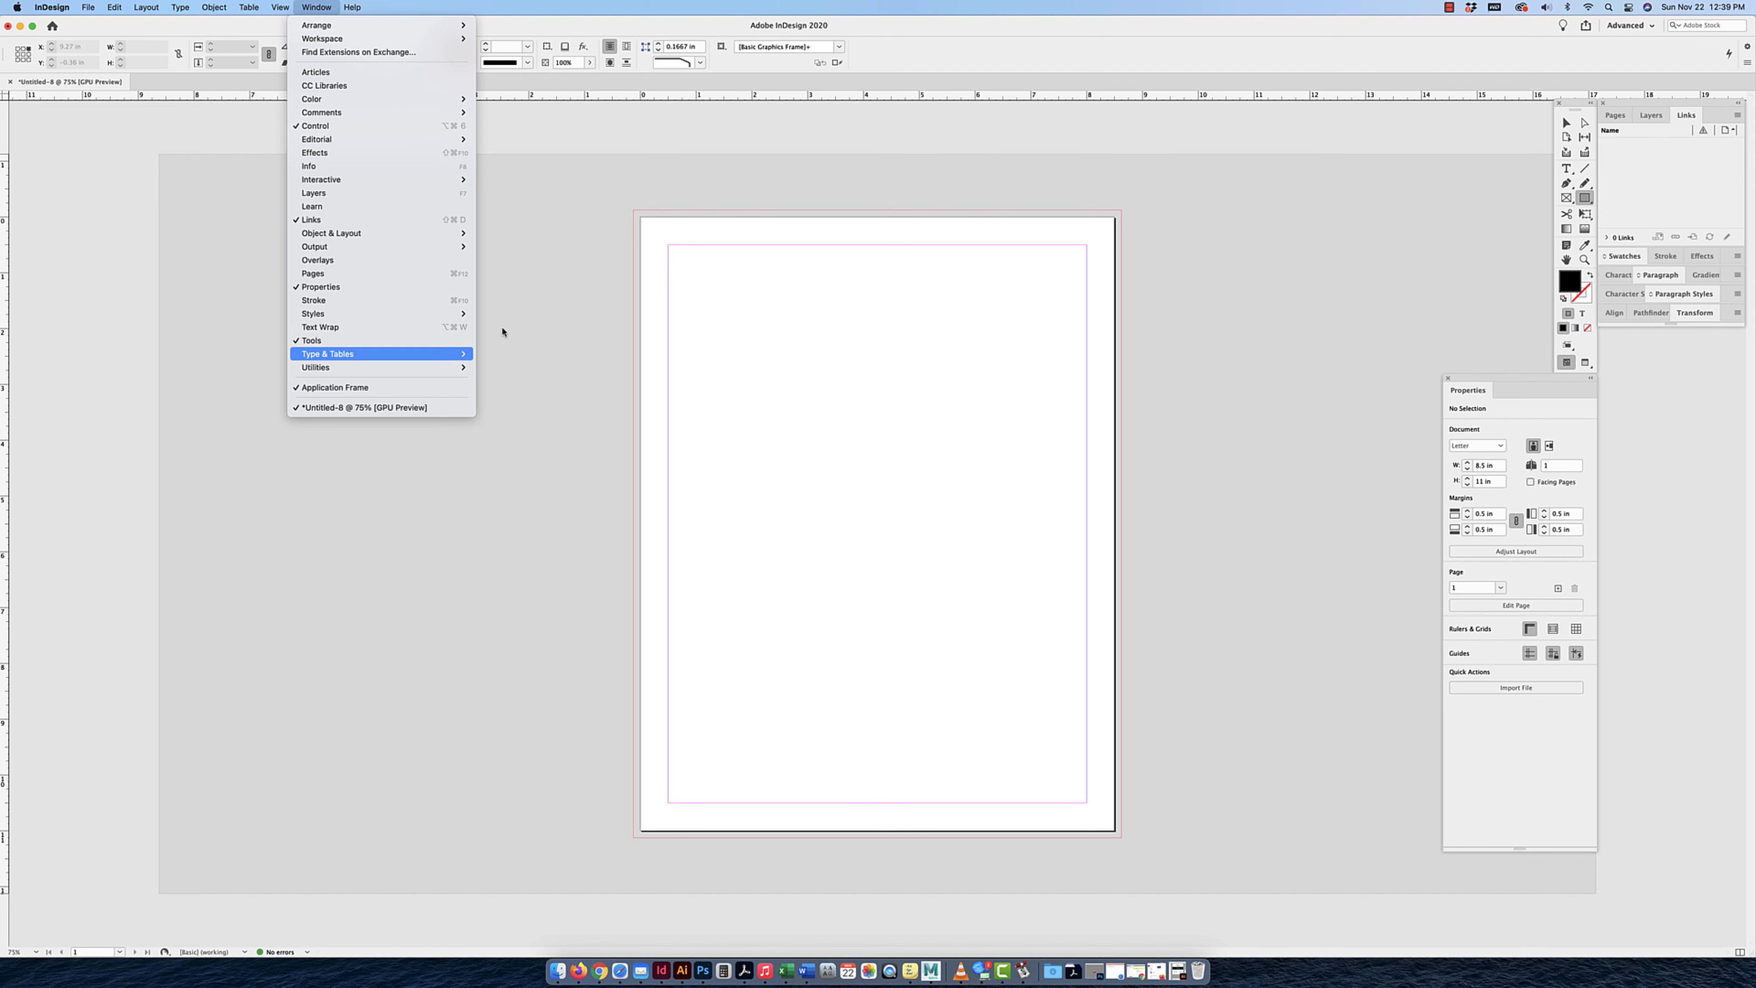
key(Up)
key(Up)
key(Up)
key(Up)
key(Down)
key(Right)
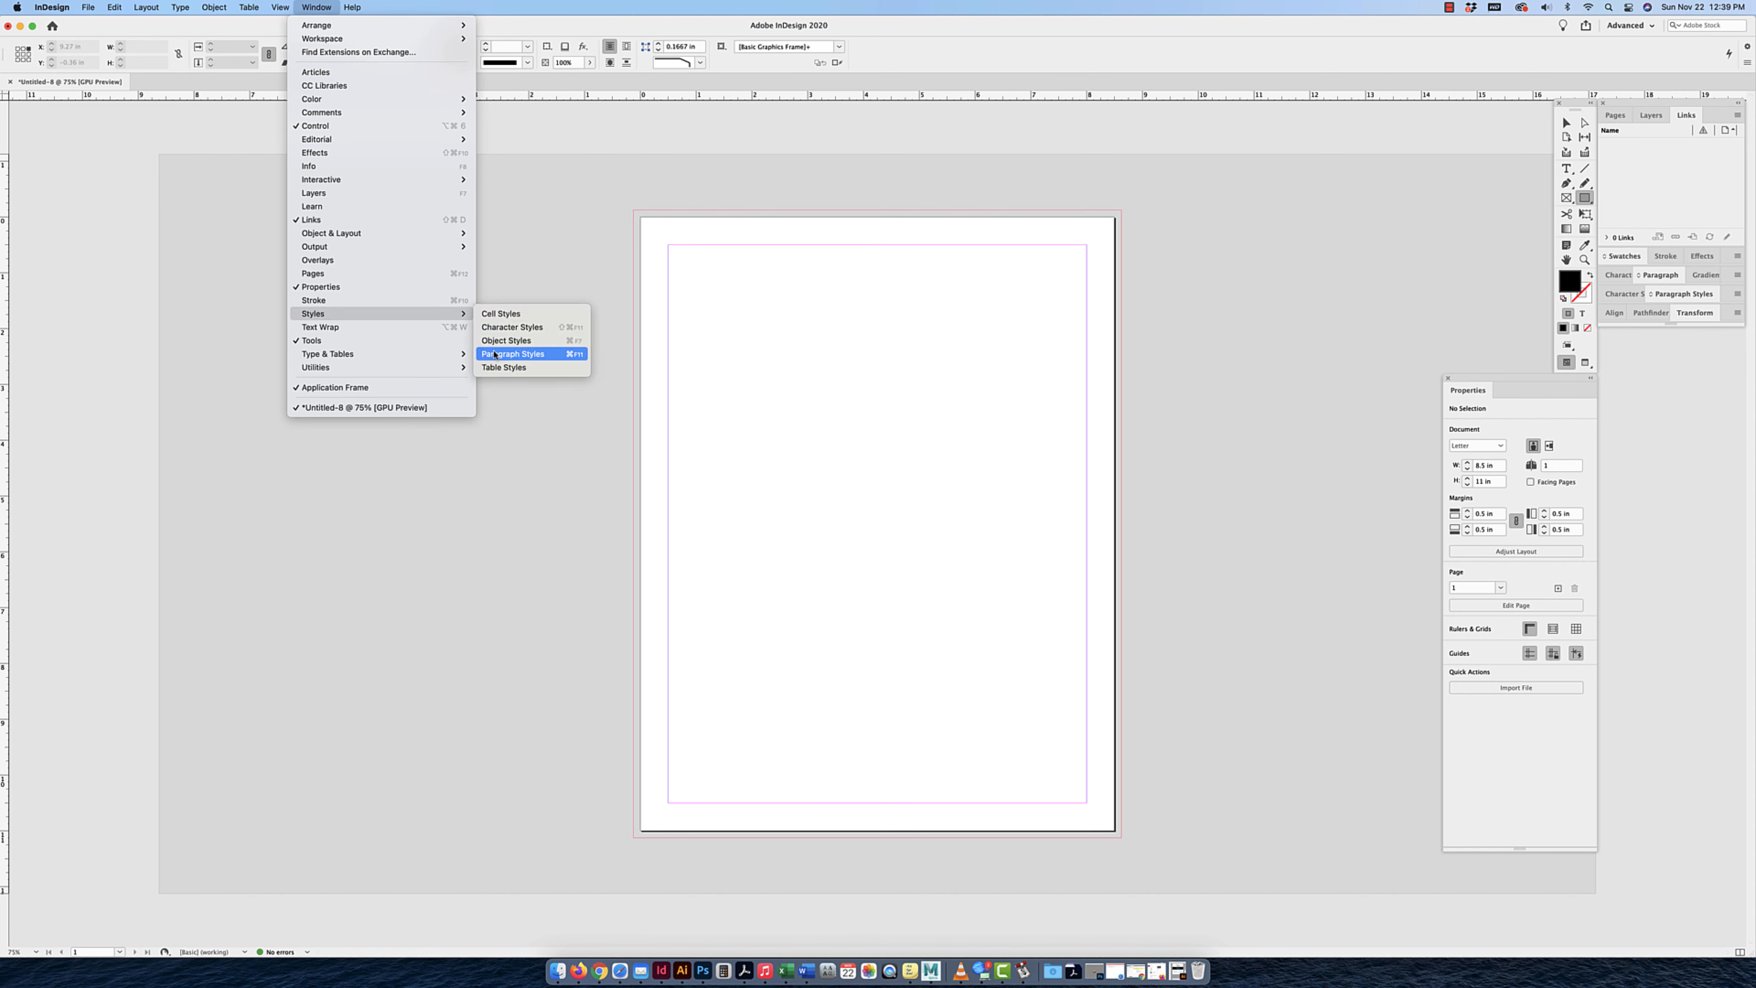
click(611, 224)
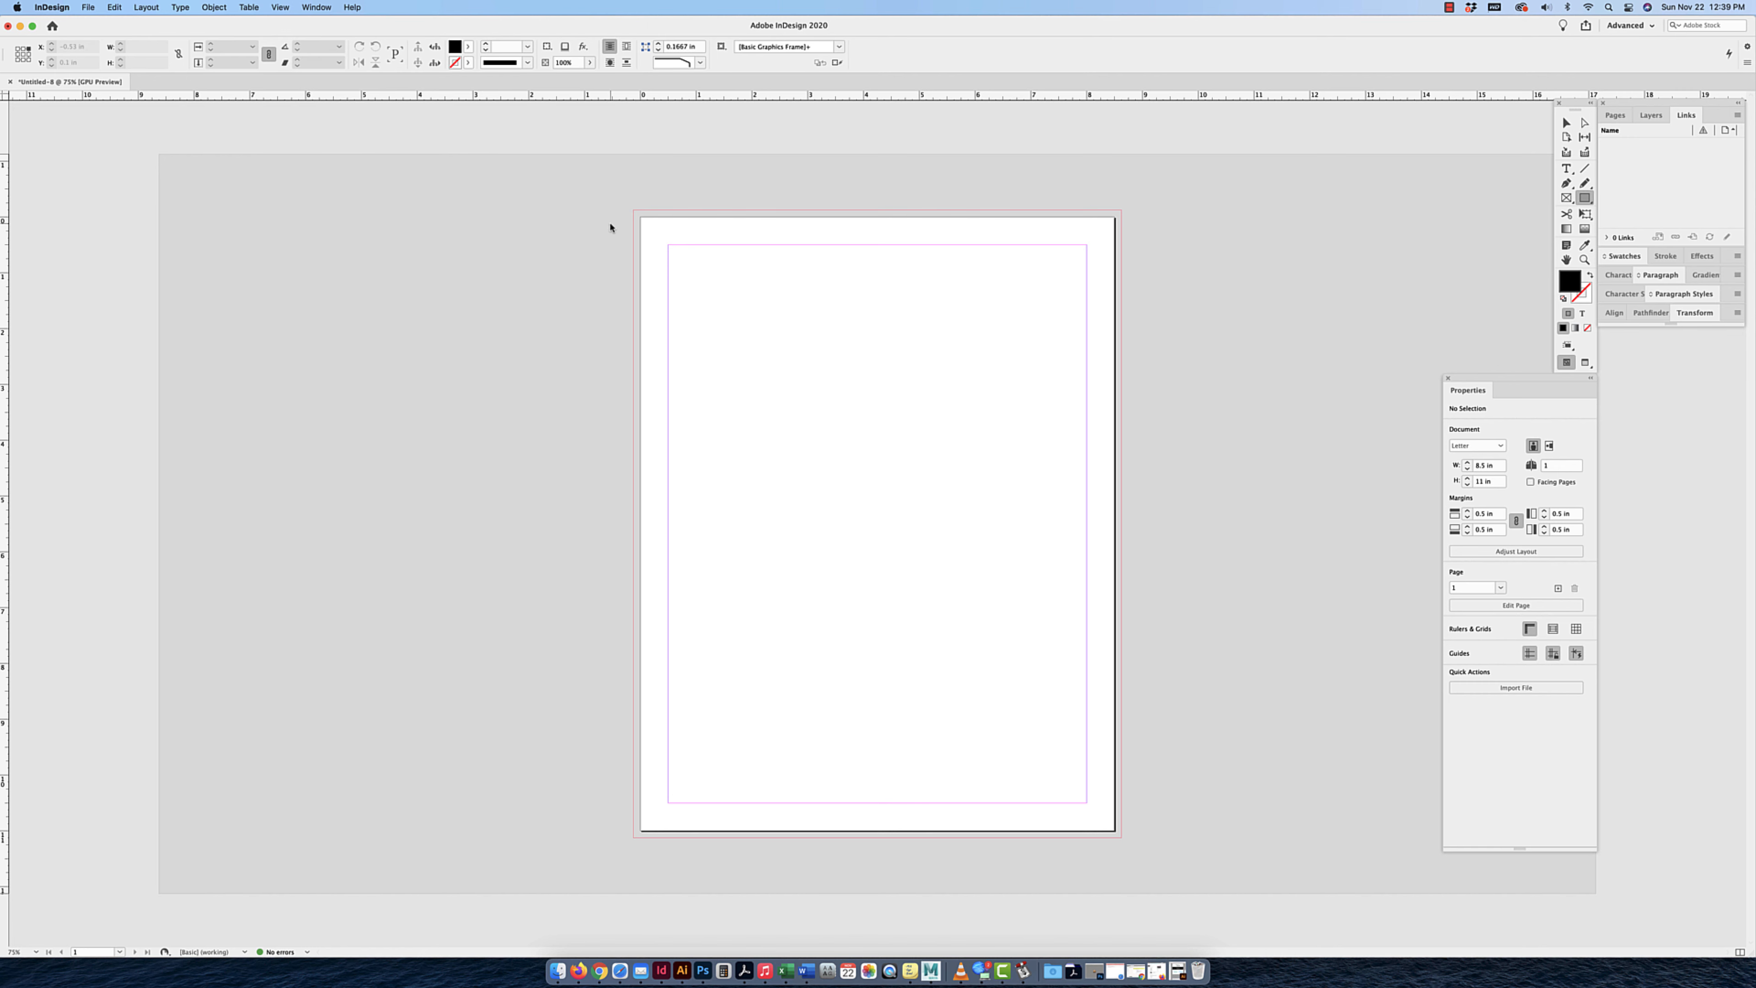
Draw a black rectangle about 3.85 by 2.66 in from the page's upper-left margin corner and remove its corner effect.
click(1566, 123)
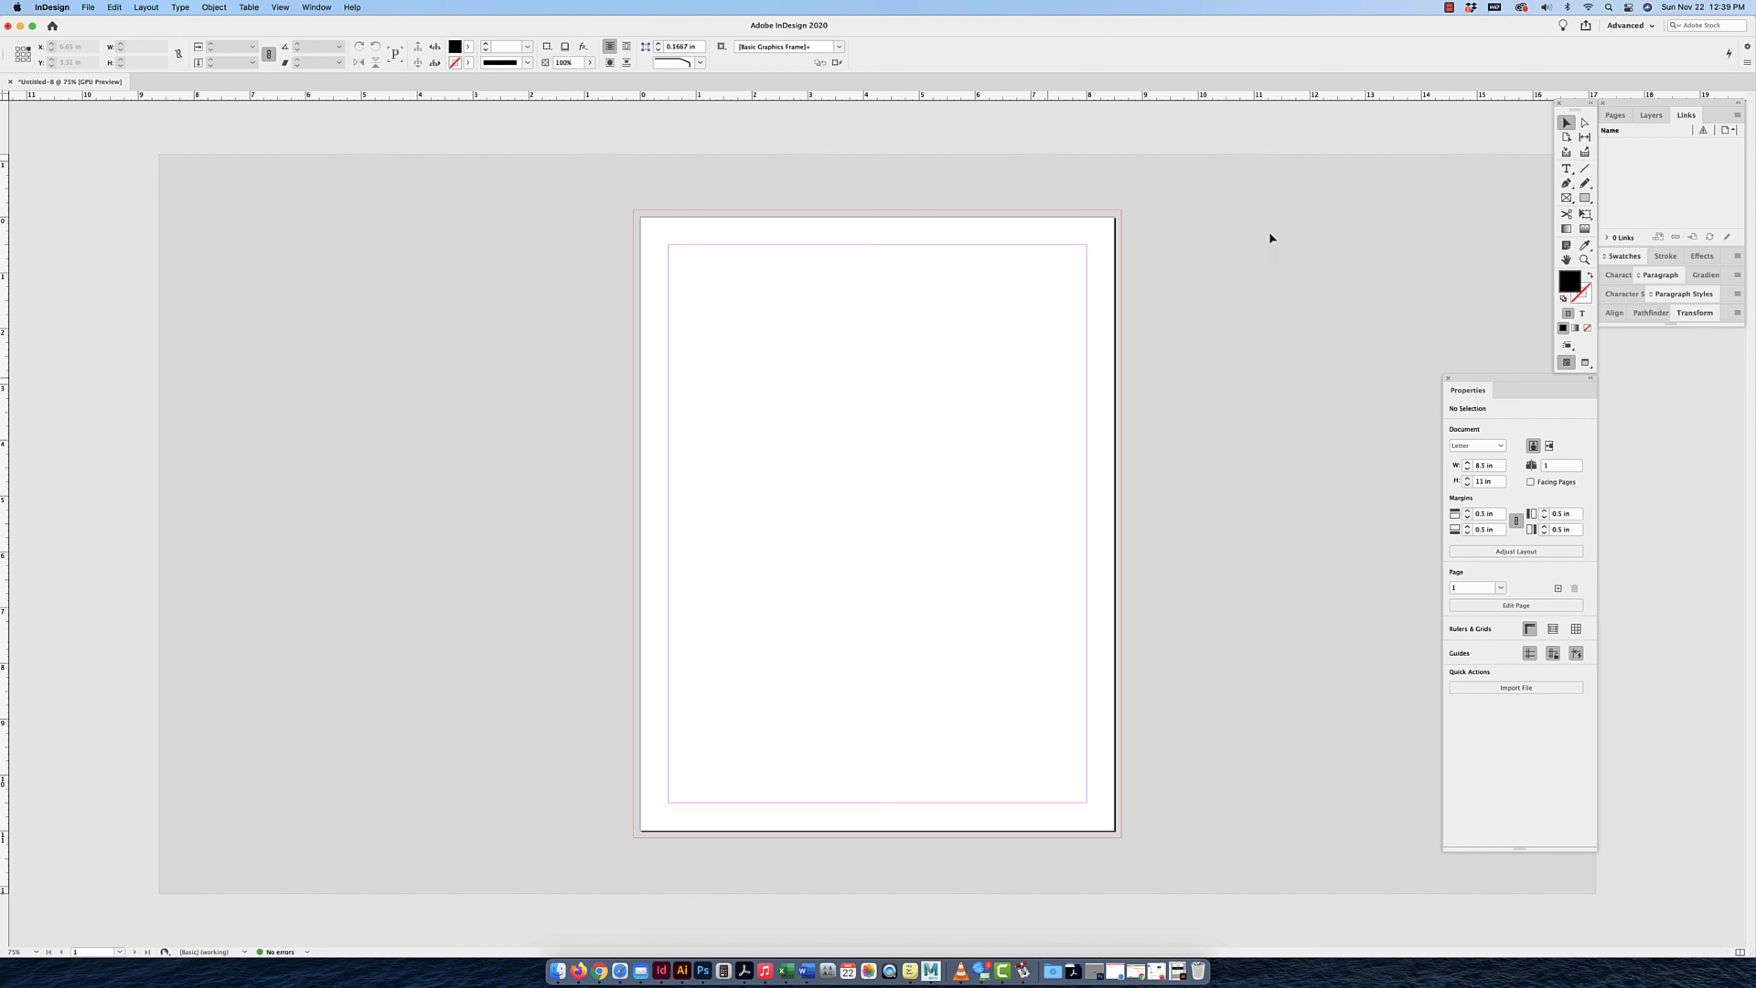
click(1585, 198)
drag(669, 247, 883, 393)
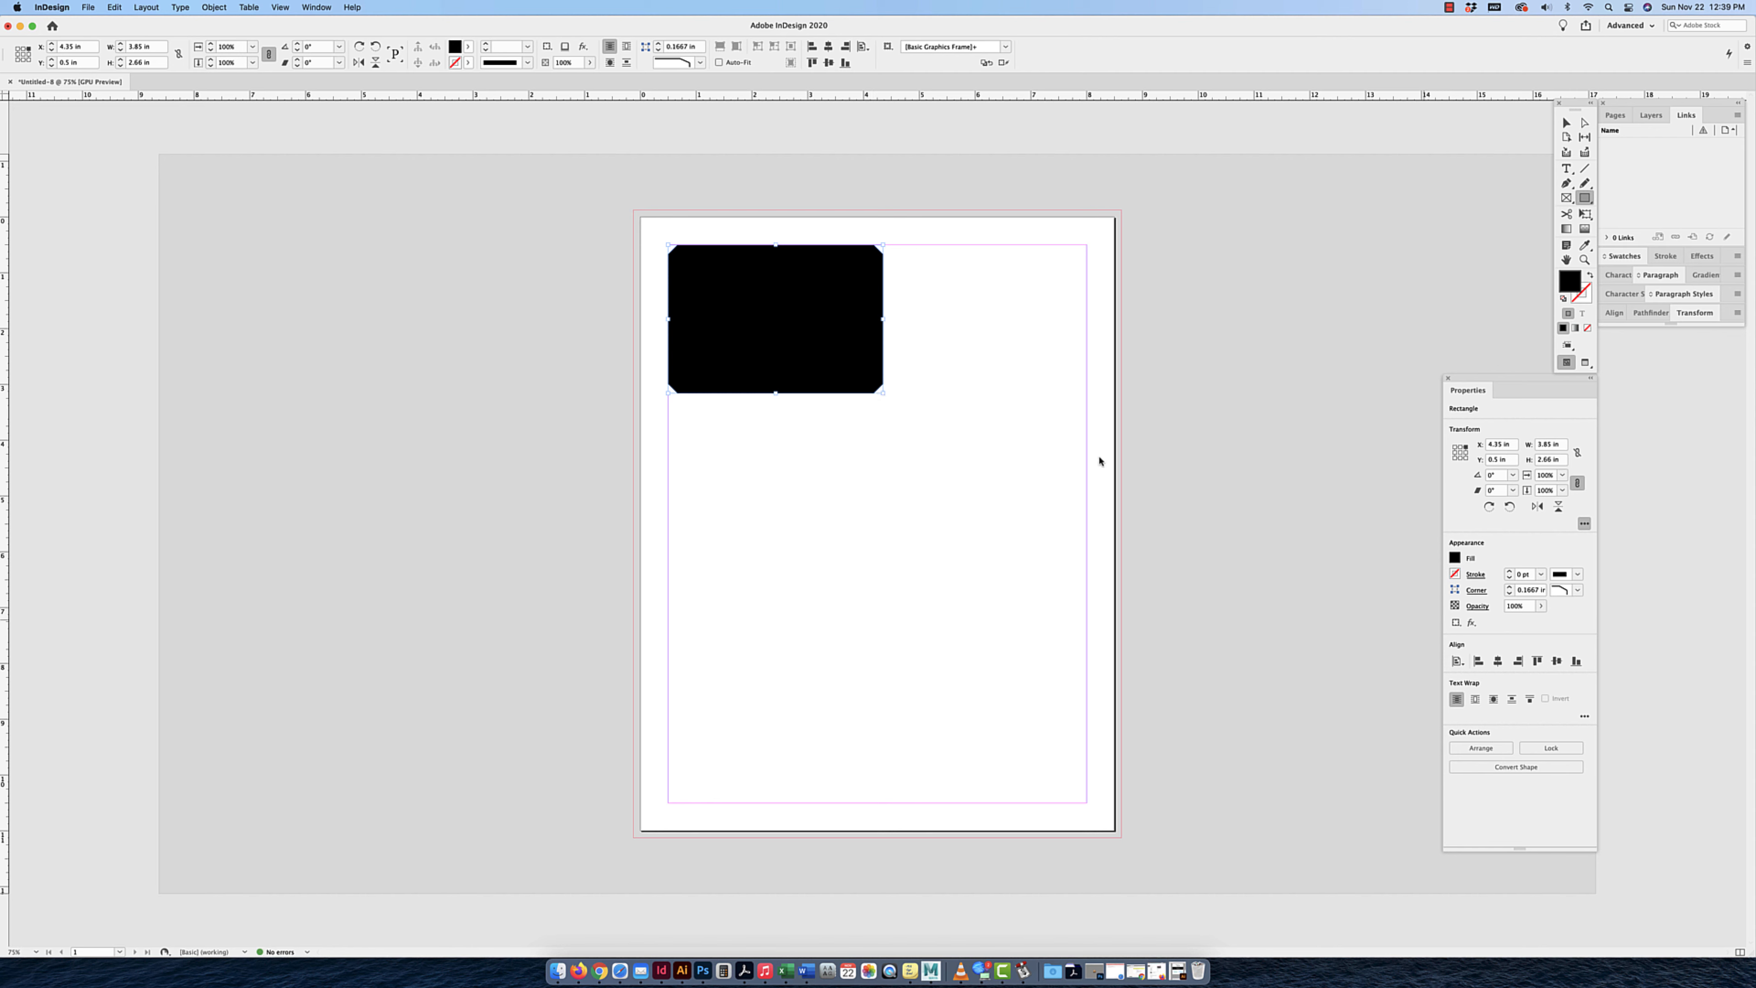
click(1556, 591)
click(1573, 607)
Swap the rectangle's fill and stroke to give it a black outline with no fill, and deselect it.
click(1567, 123)
click(796, 344)
click(1590, 275)
click(946, 443)
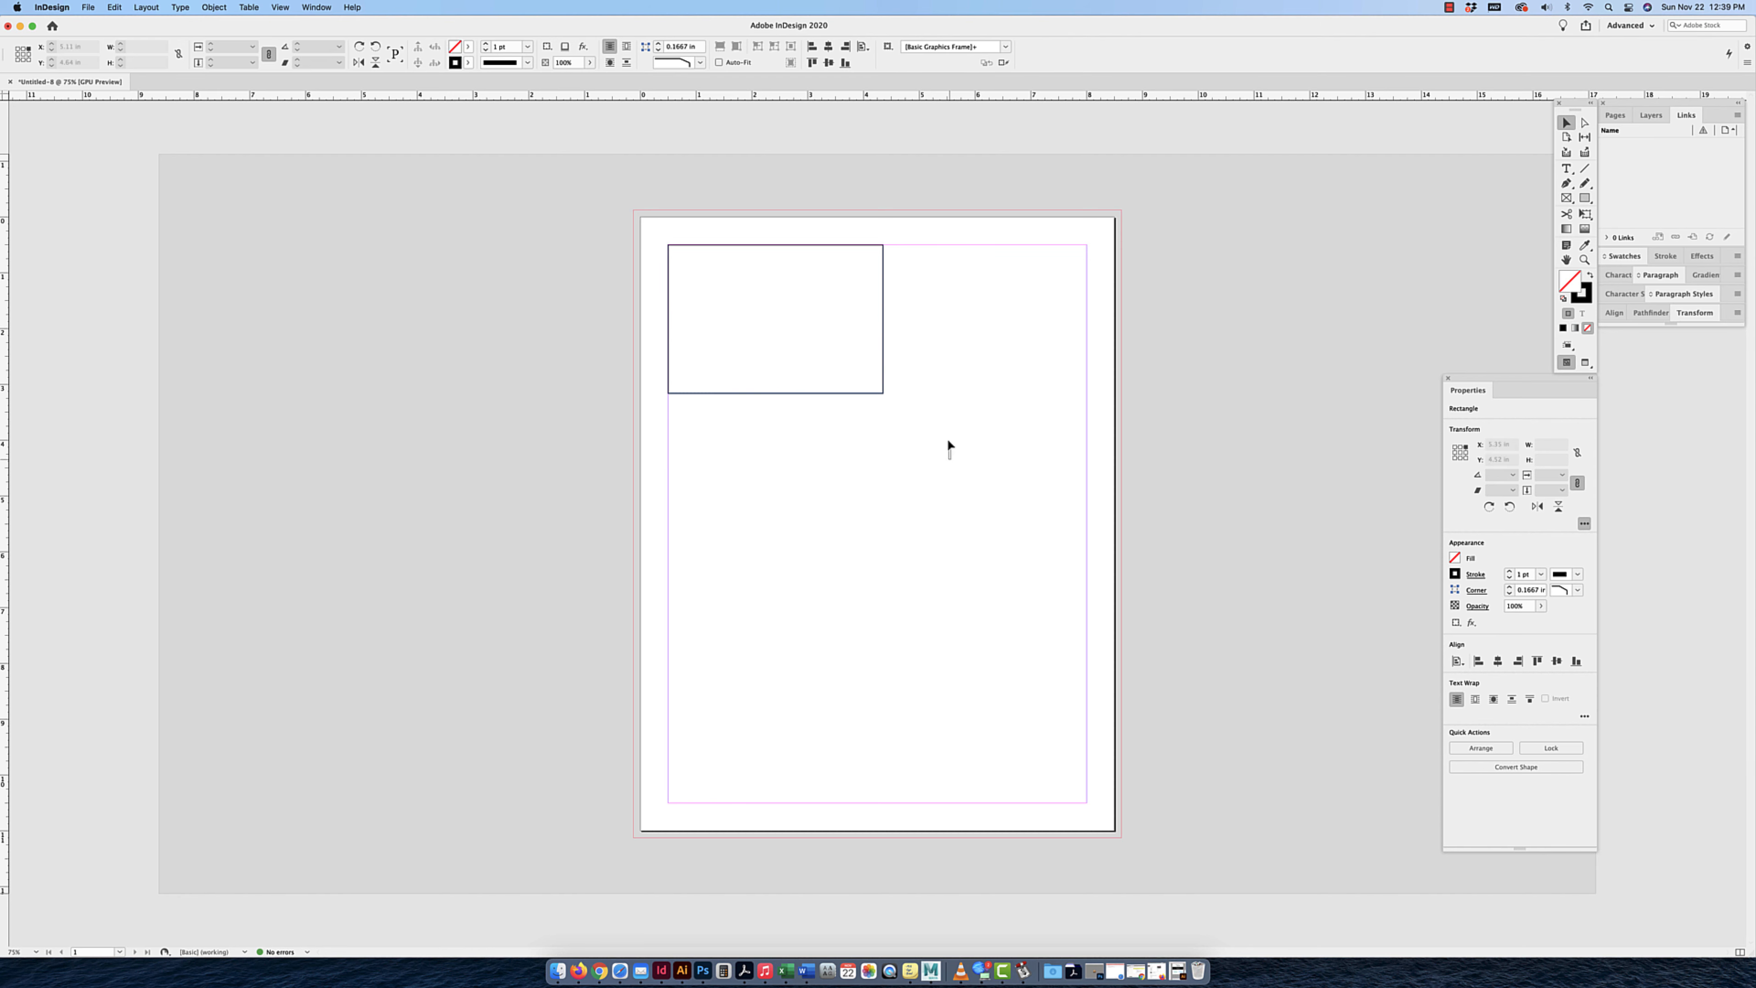
Select the rectangle and round all four of its corners to a size of about 0.15 in.
drag(925, 285, 756, 440)
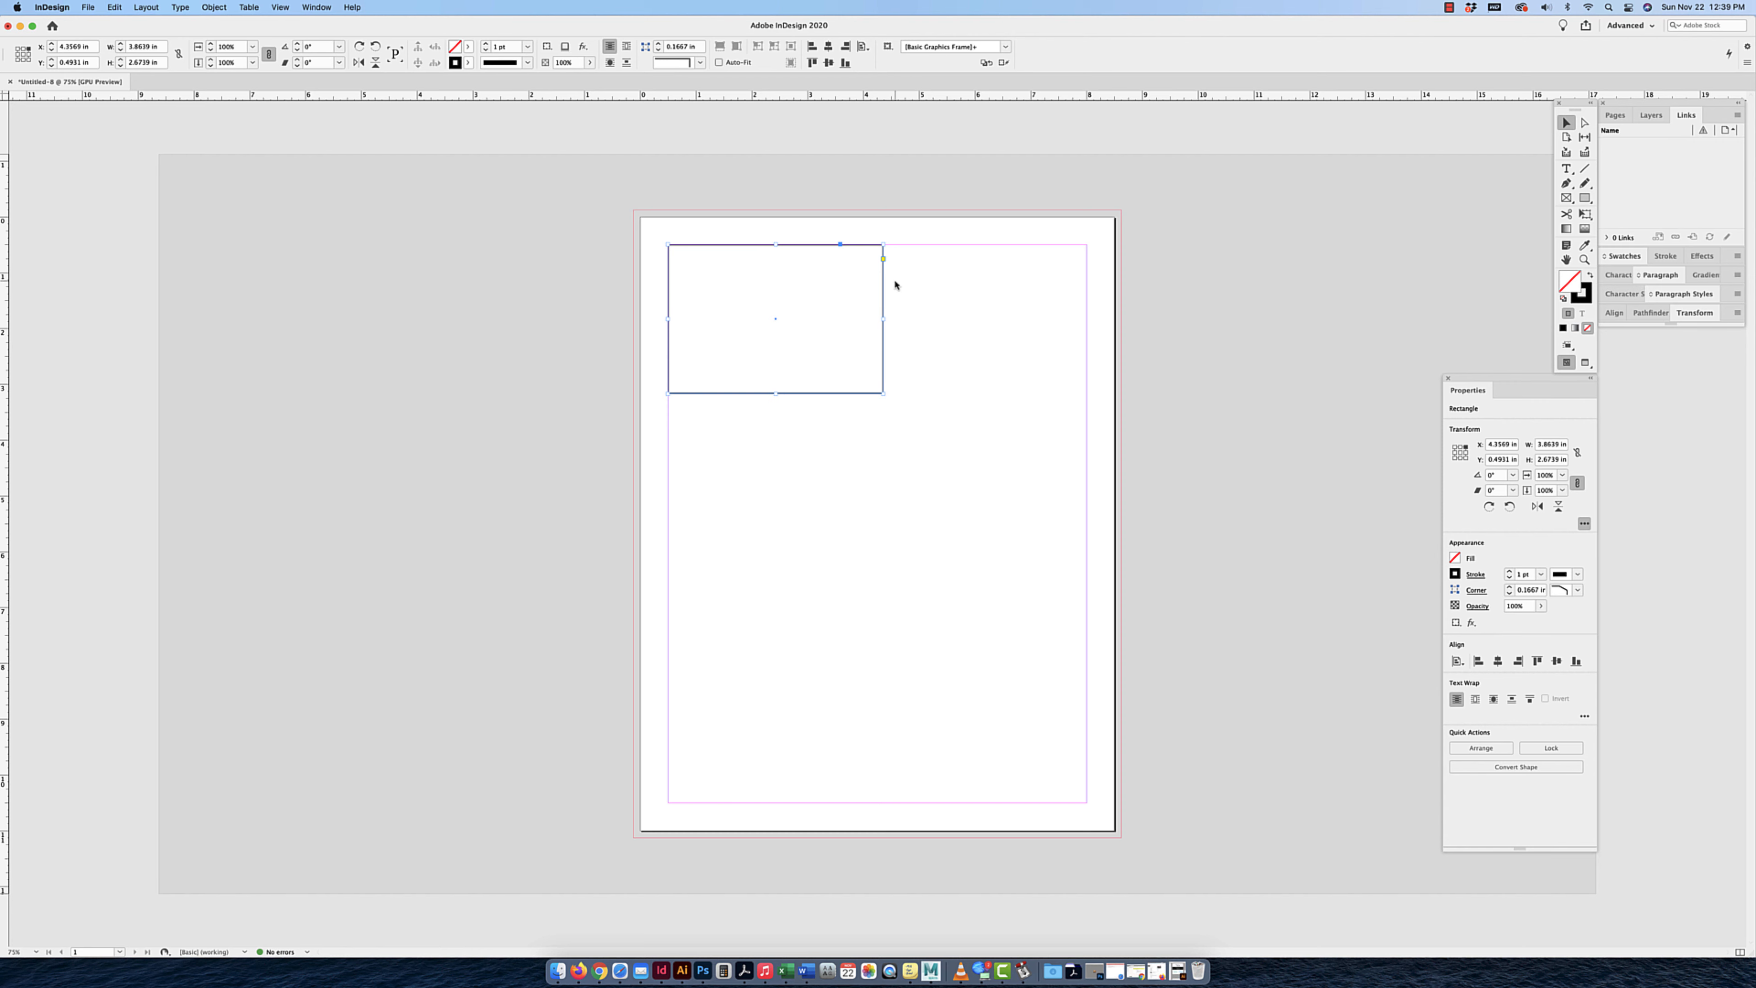
key(super+equal)
key(super+equal)
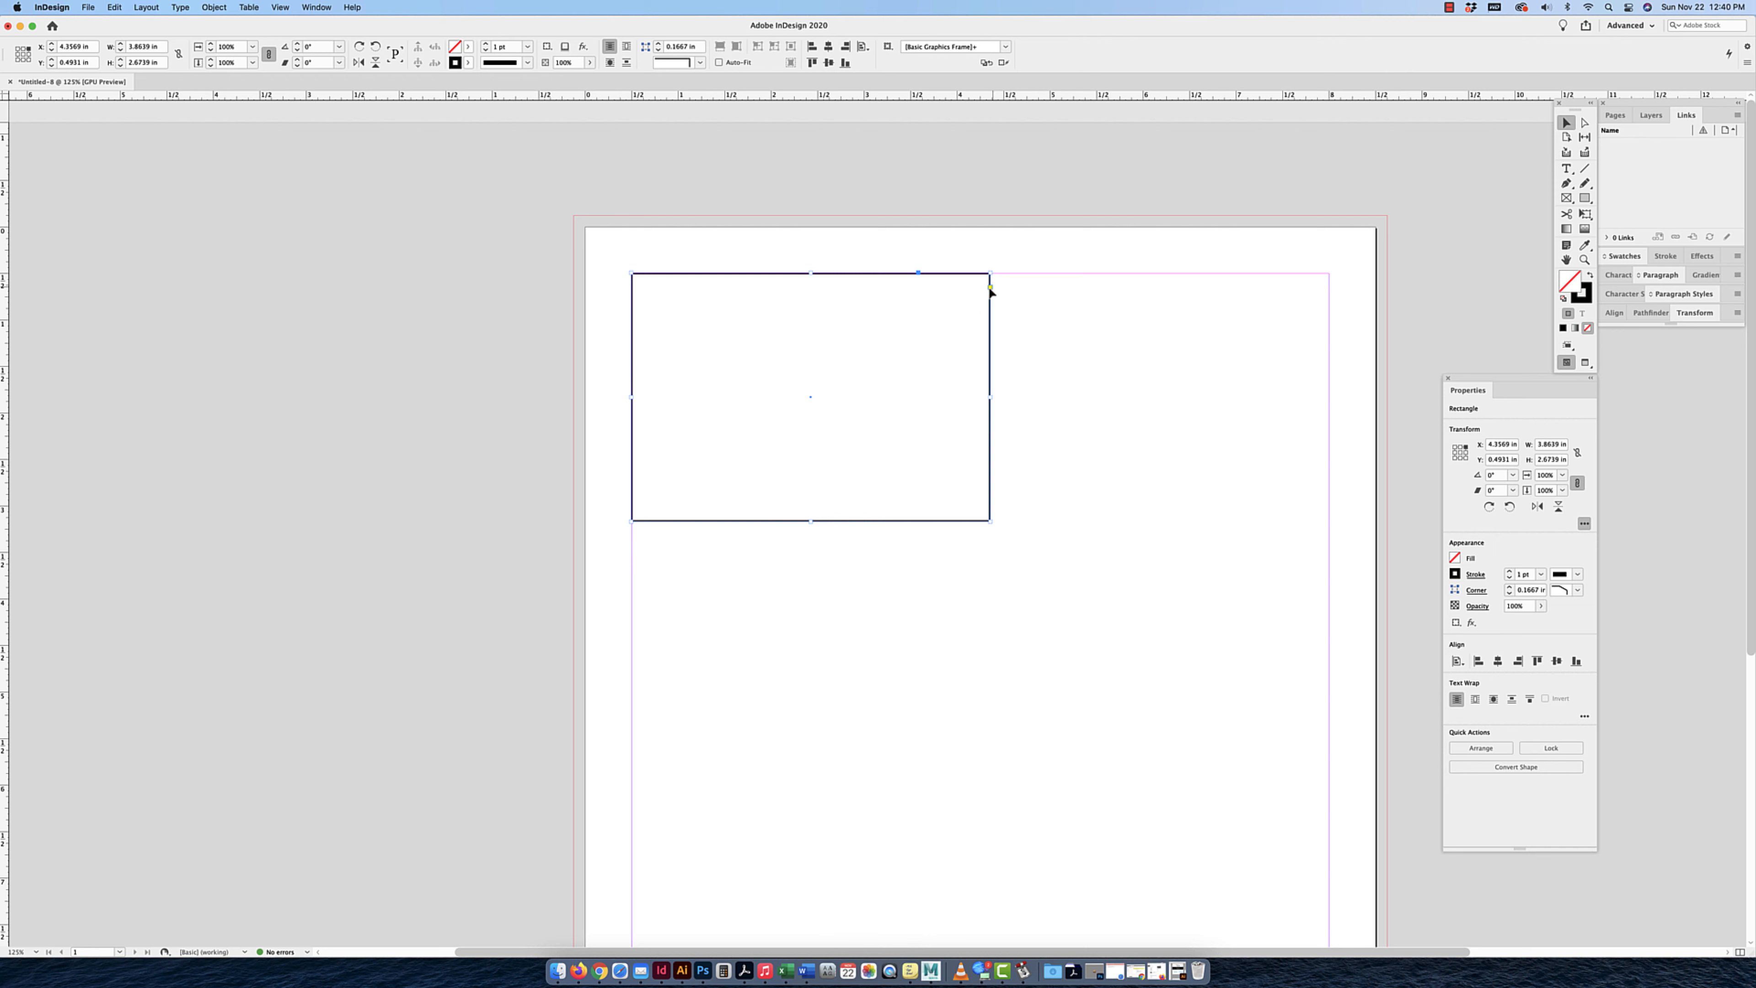
click(990, 287)
mouse_move(989, 274)
mouse_down()
mouse_move(957, 269)
mouse_move(979, 275)
mouse_up()
Preview the Inset corner shape on the rectangle in Corner Options and discard the change.
click(209, 10)
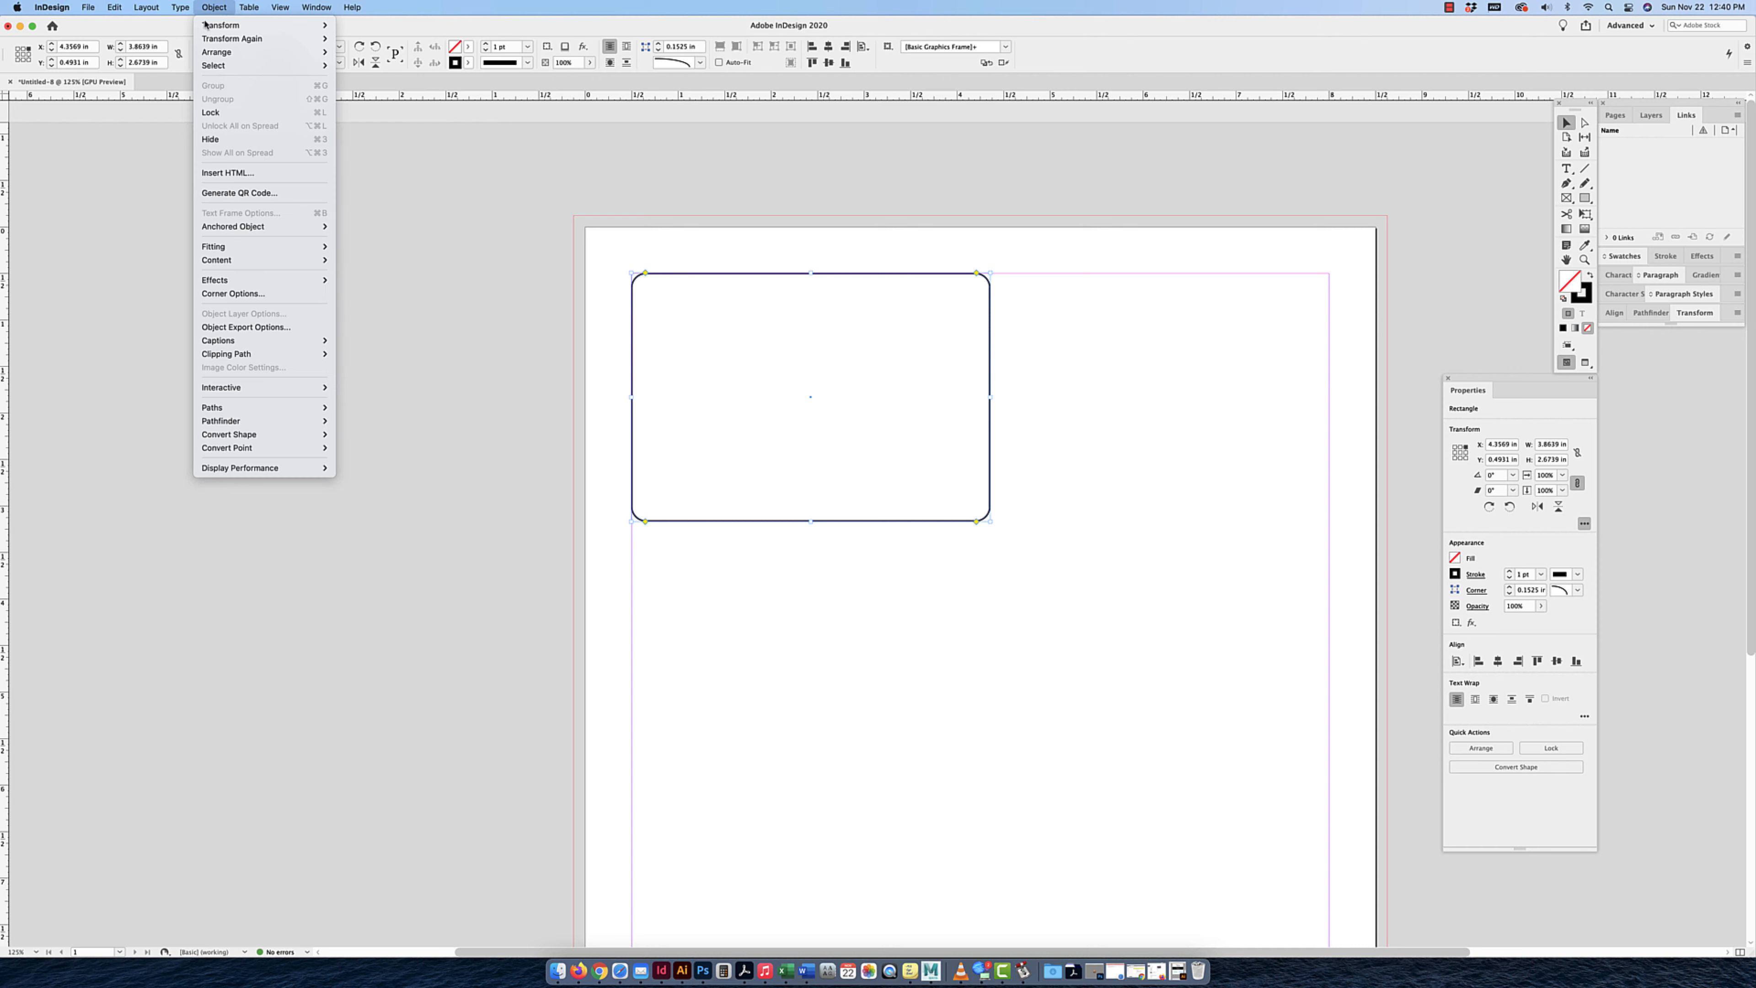
click(255, 294)
click(853, 489)
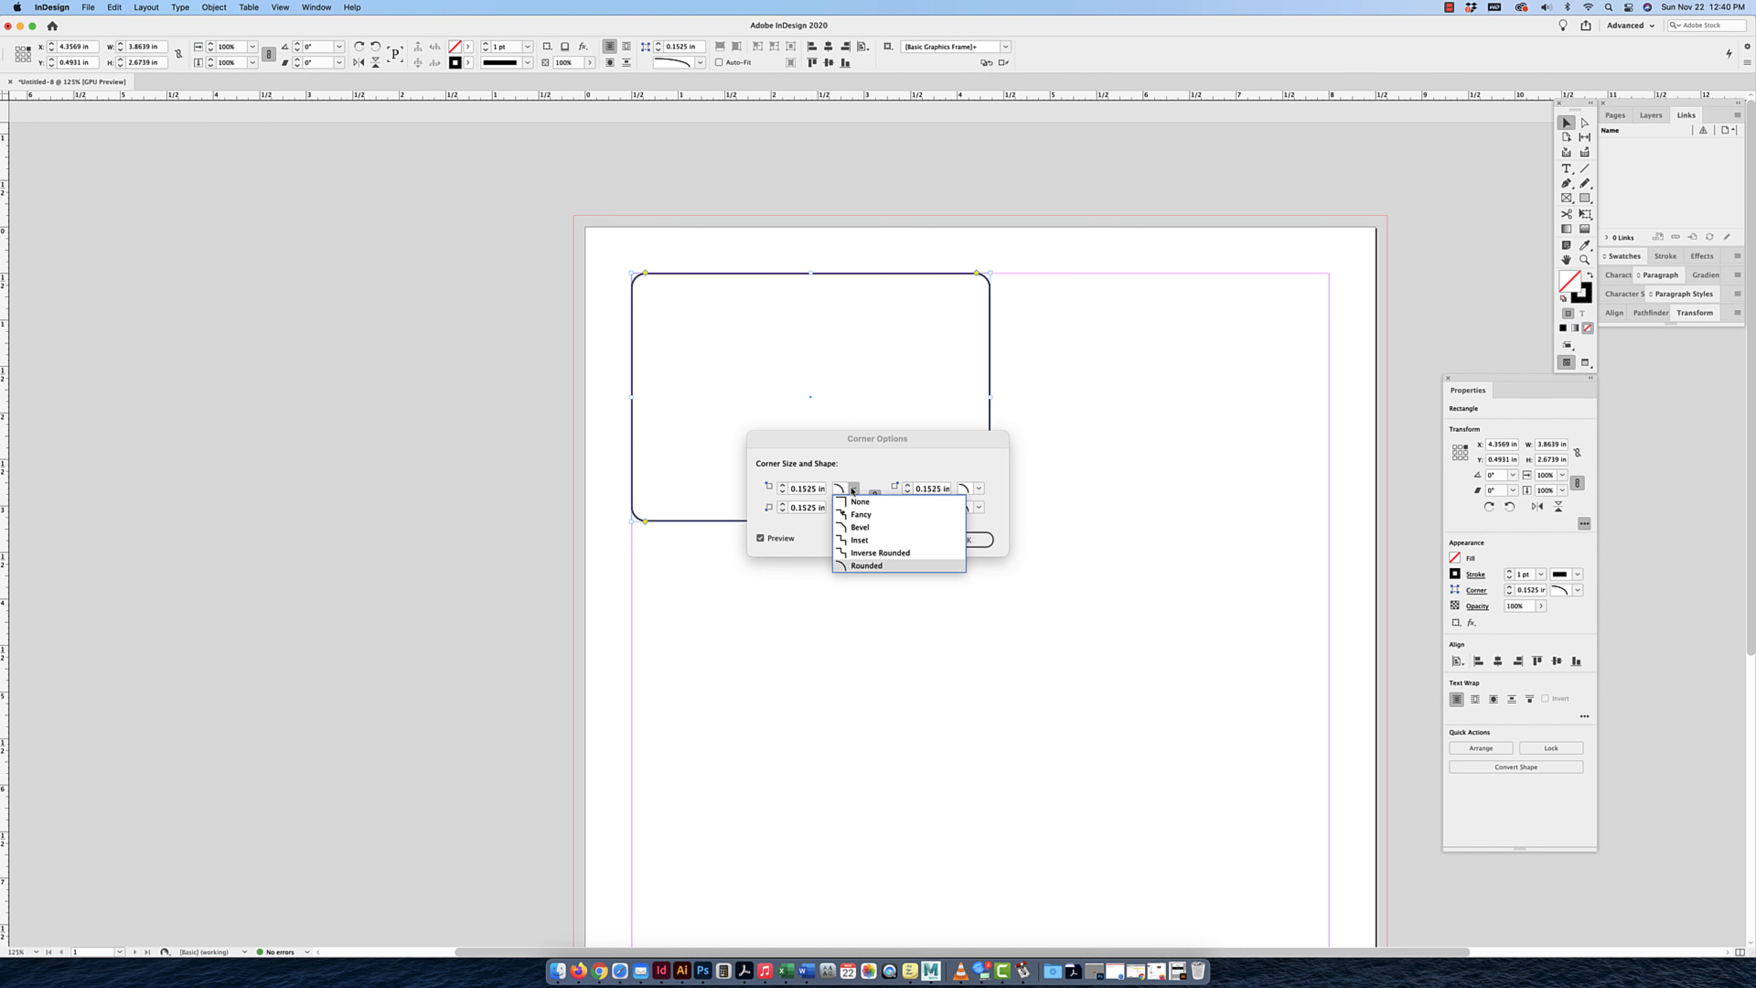
click(861, 540)
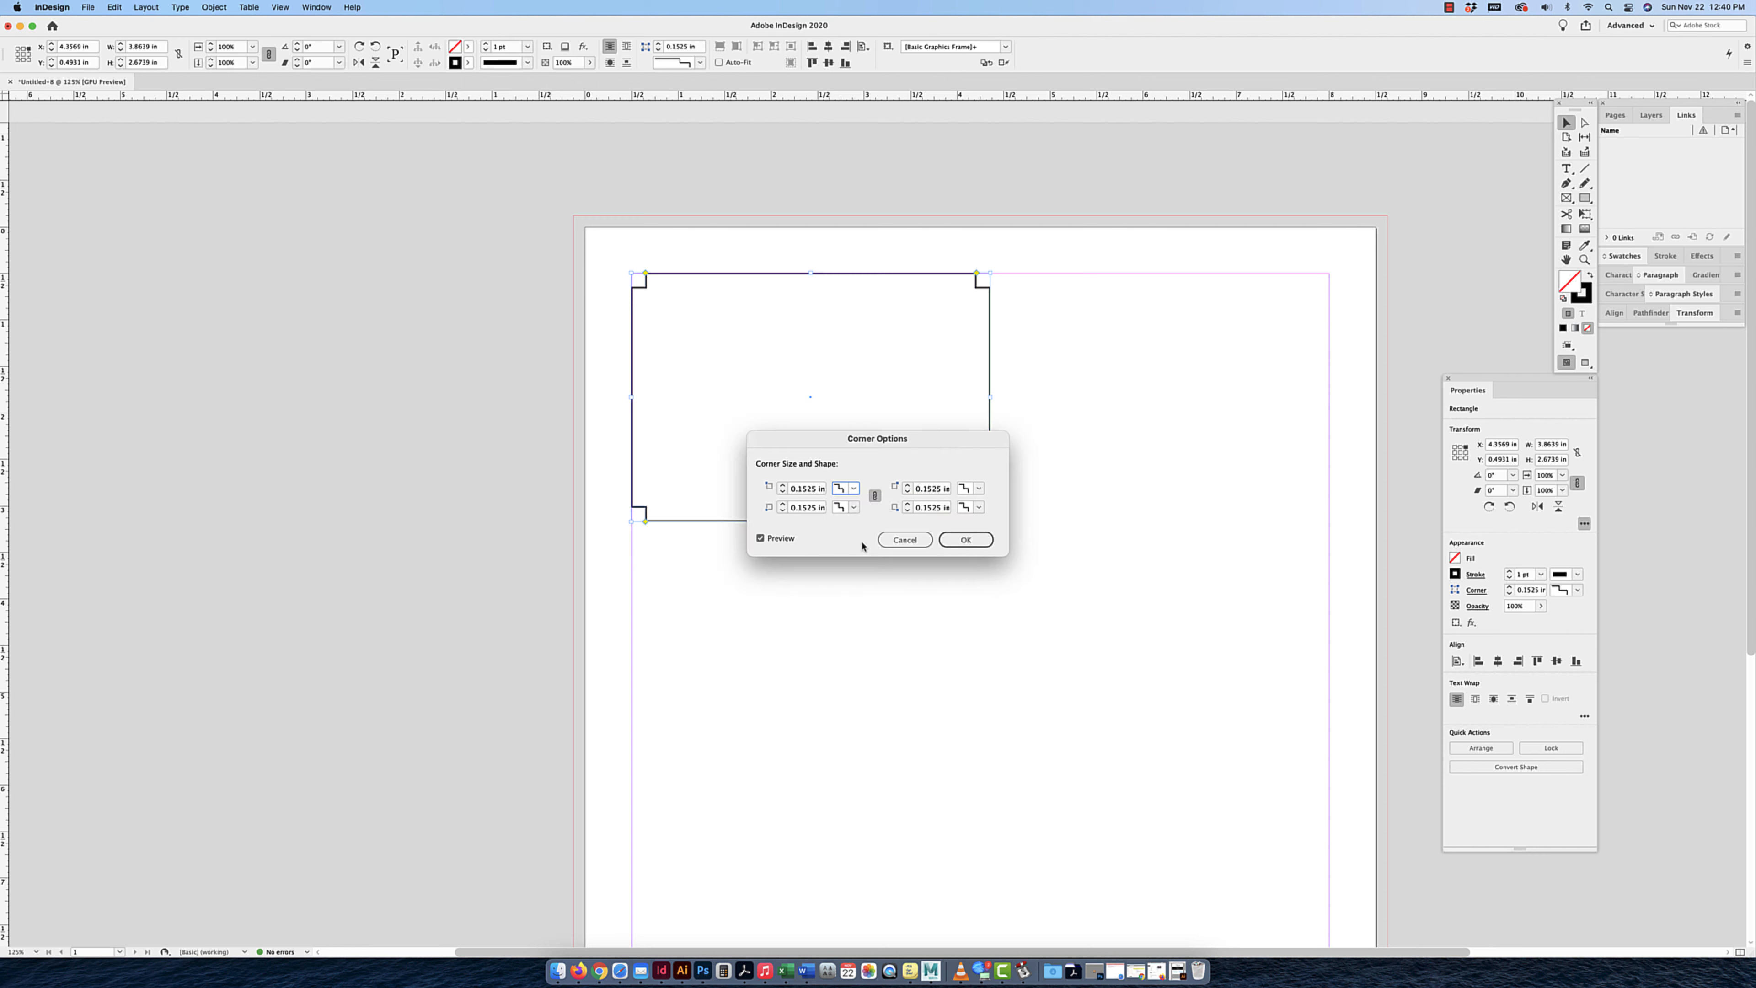
click(905, 540)
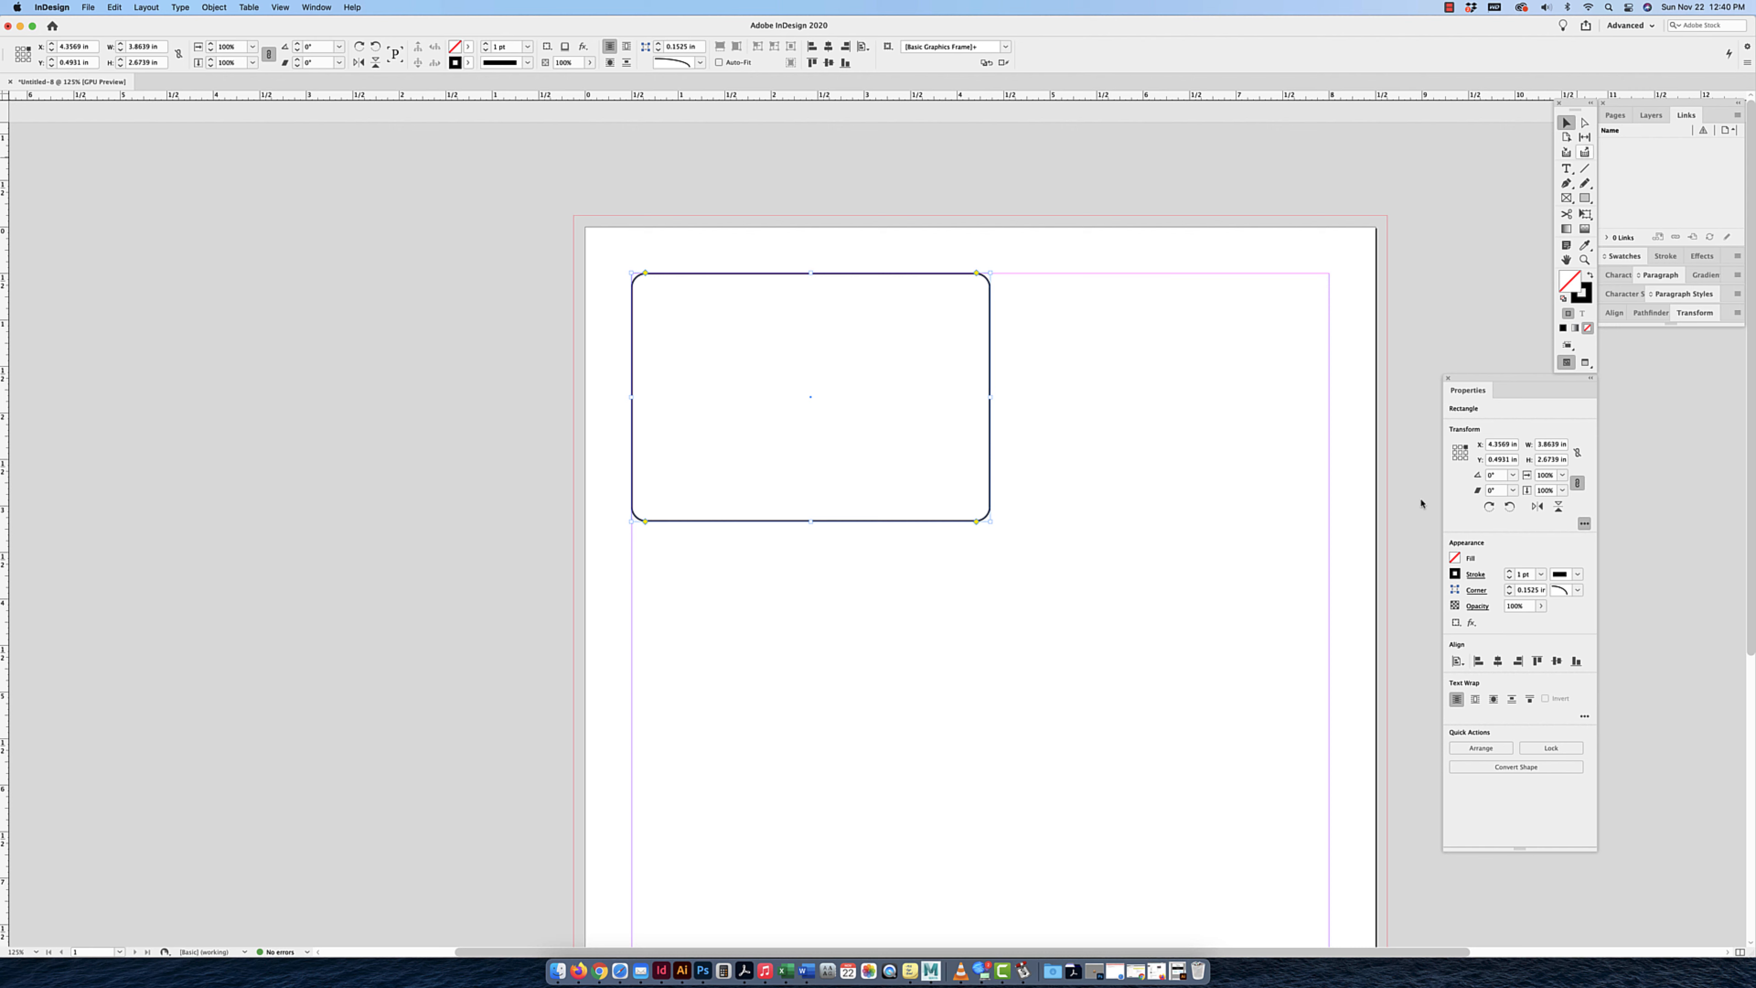
Select the rounded rectangle and examine which effects and alignment reference options are available for it.
drag(1023, 244, 920, 403)
click(280, 8)
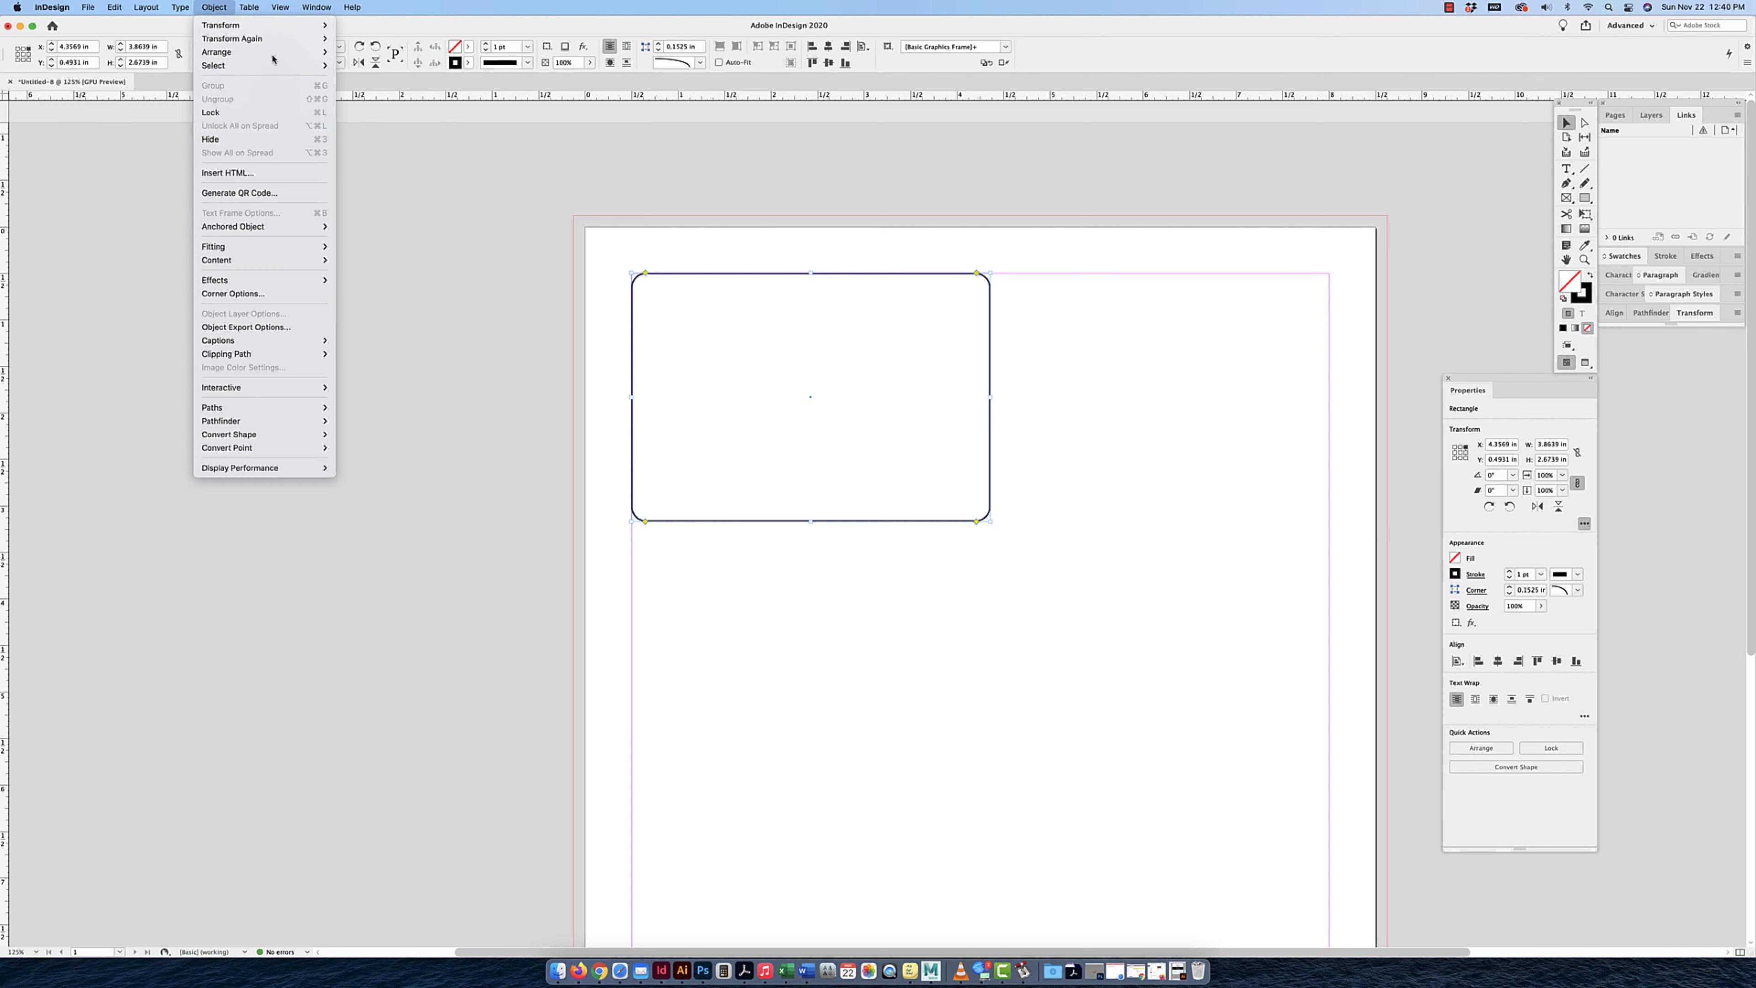
mouse_move(242, 283)
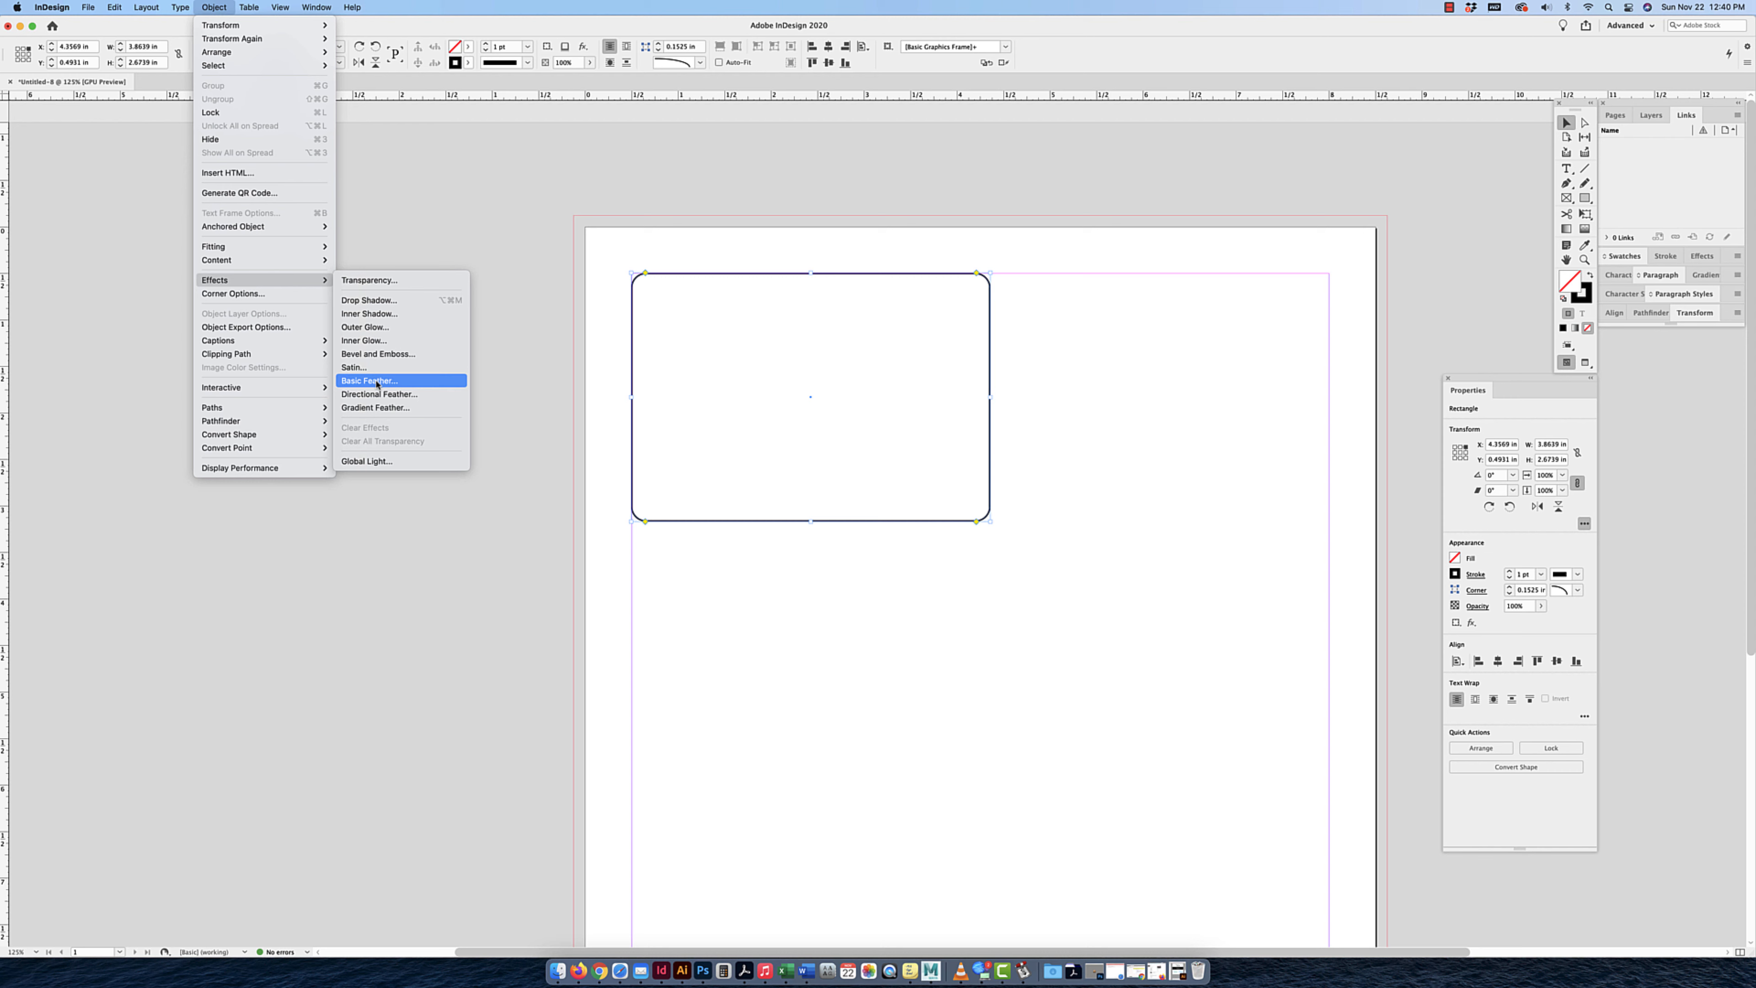
click(1261, 541)
drag(1050, 389, 946, 497)
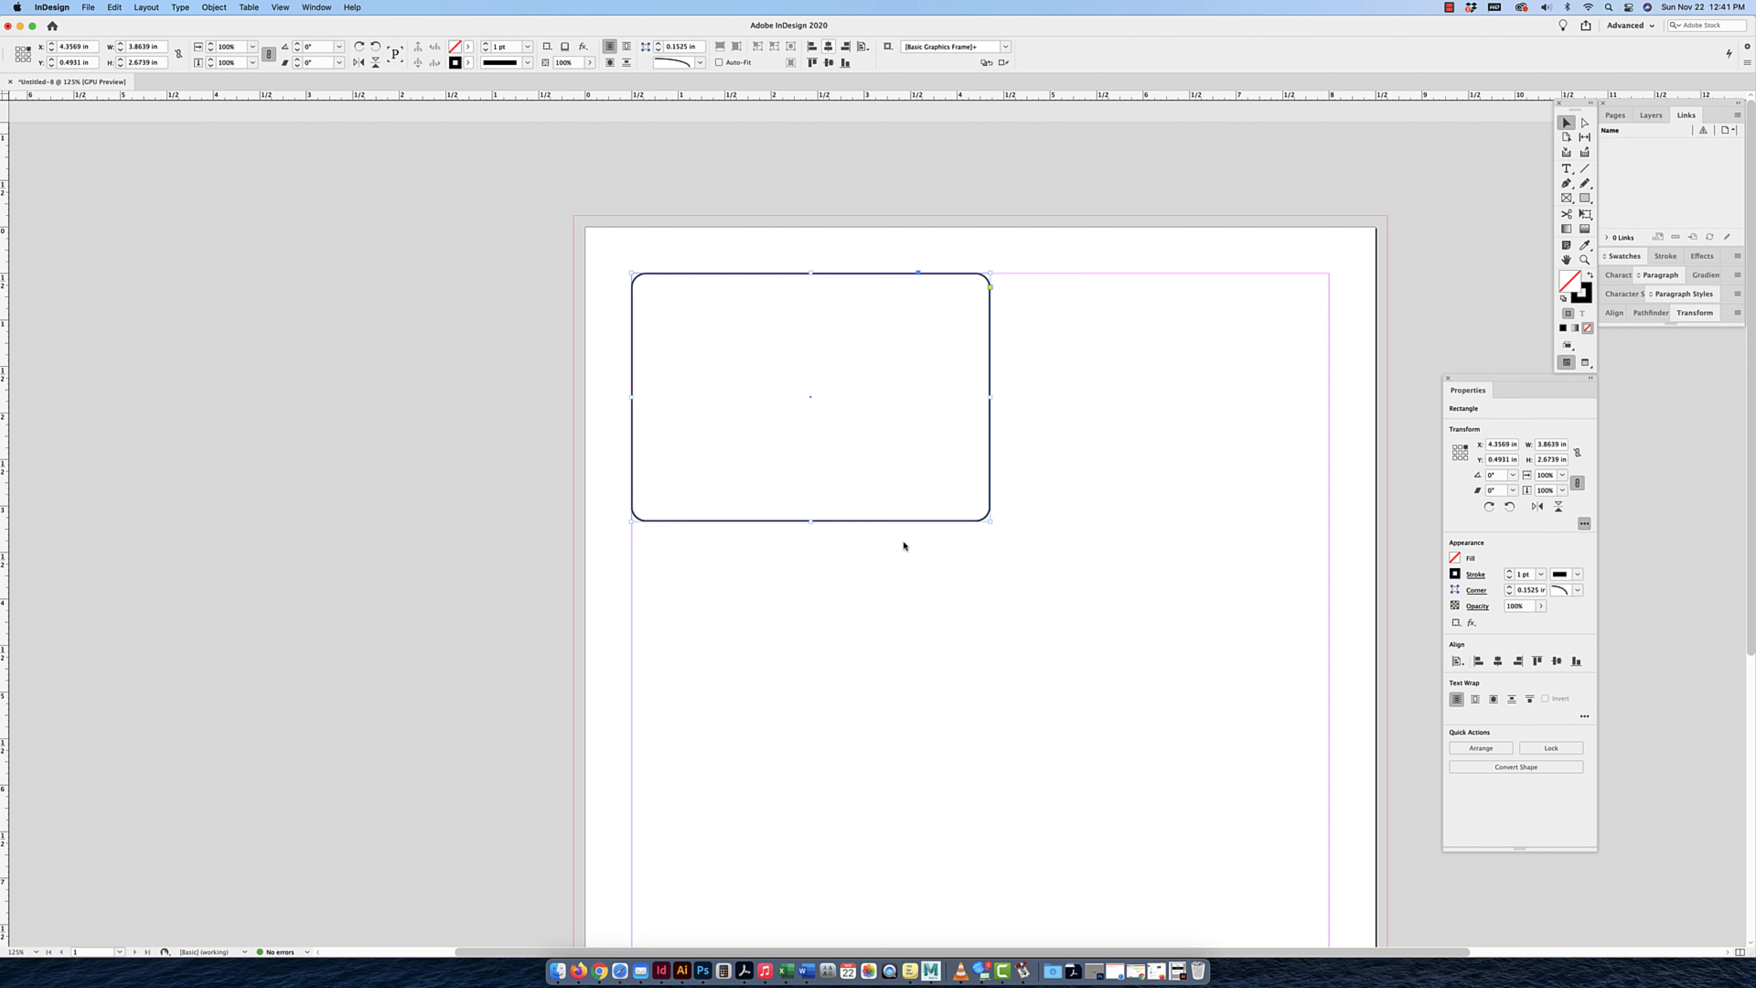
click(870, 48)
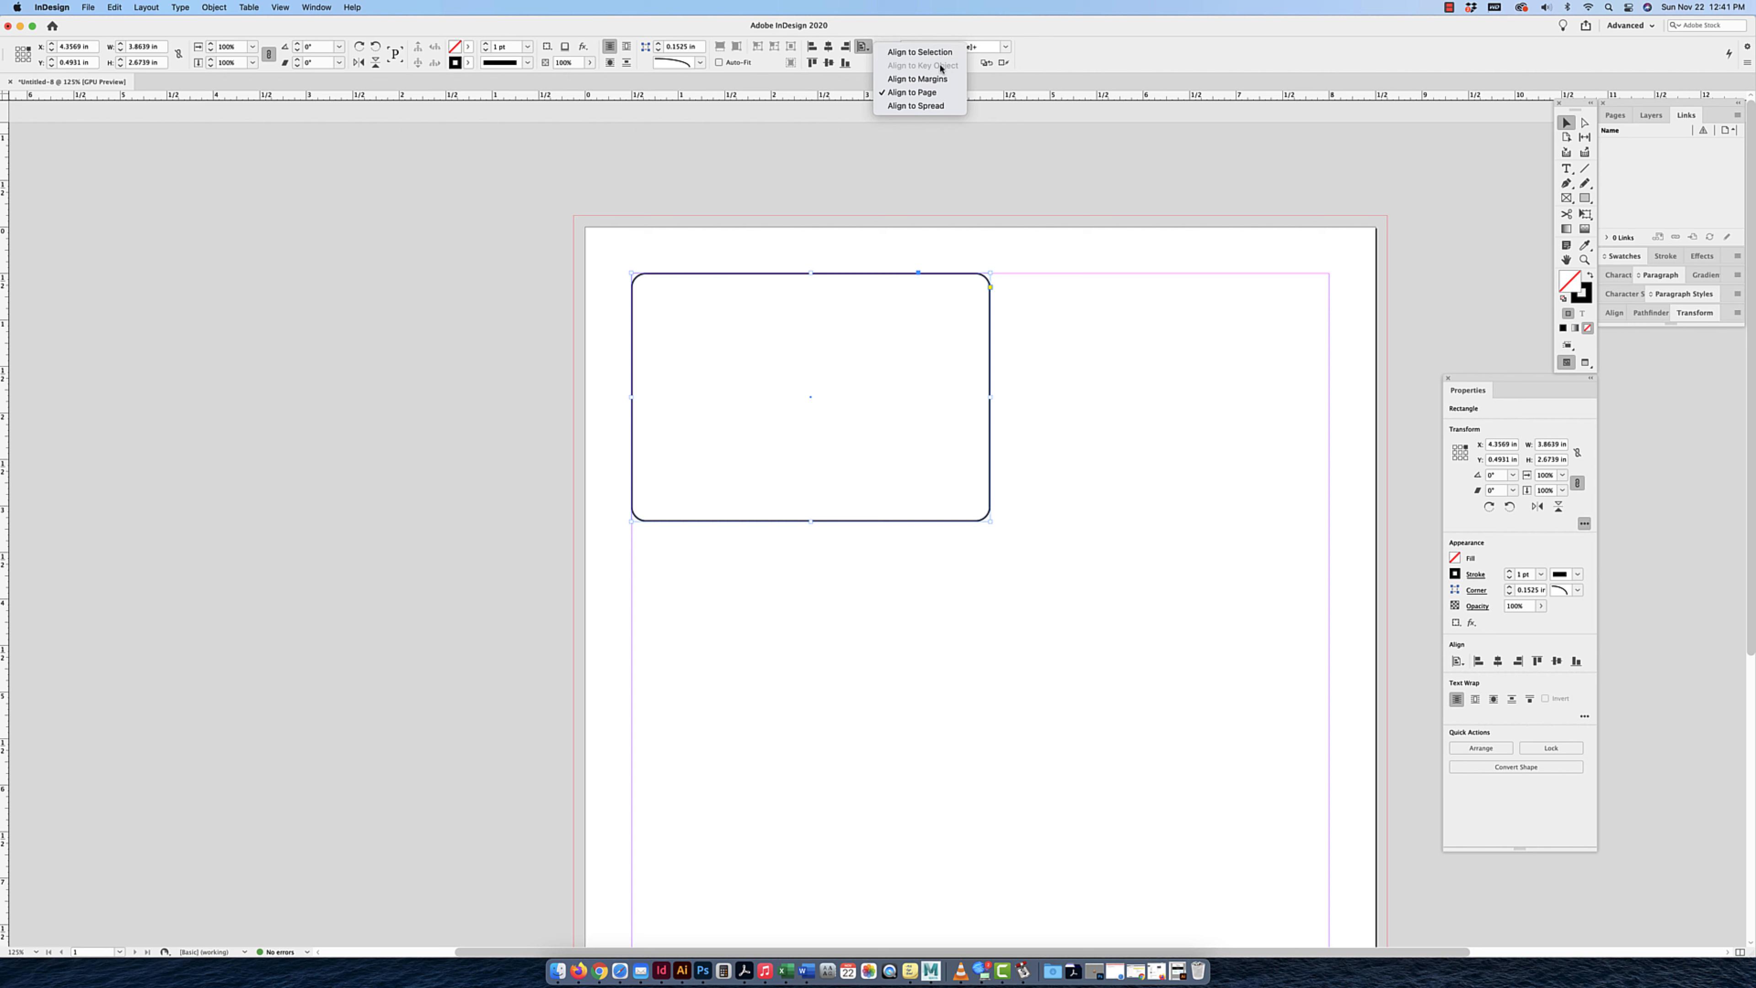
key(Down)
click(950, 112)
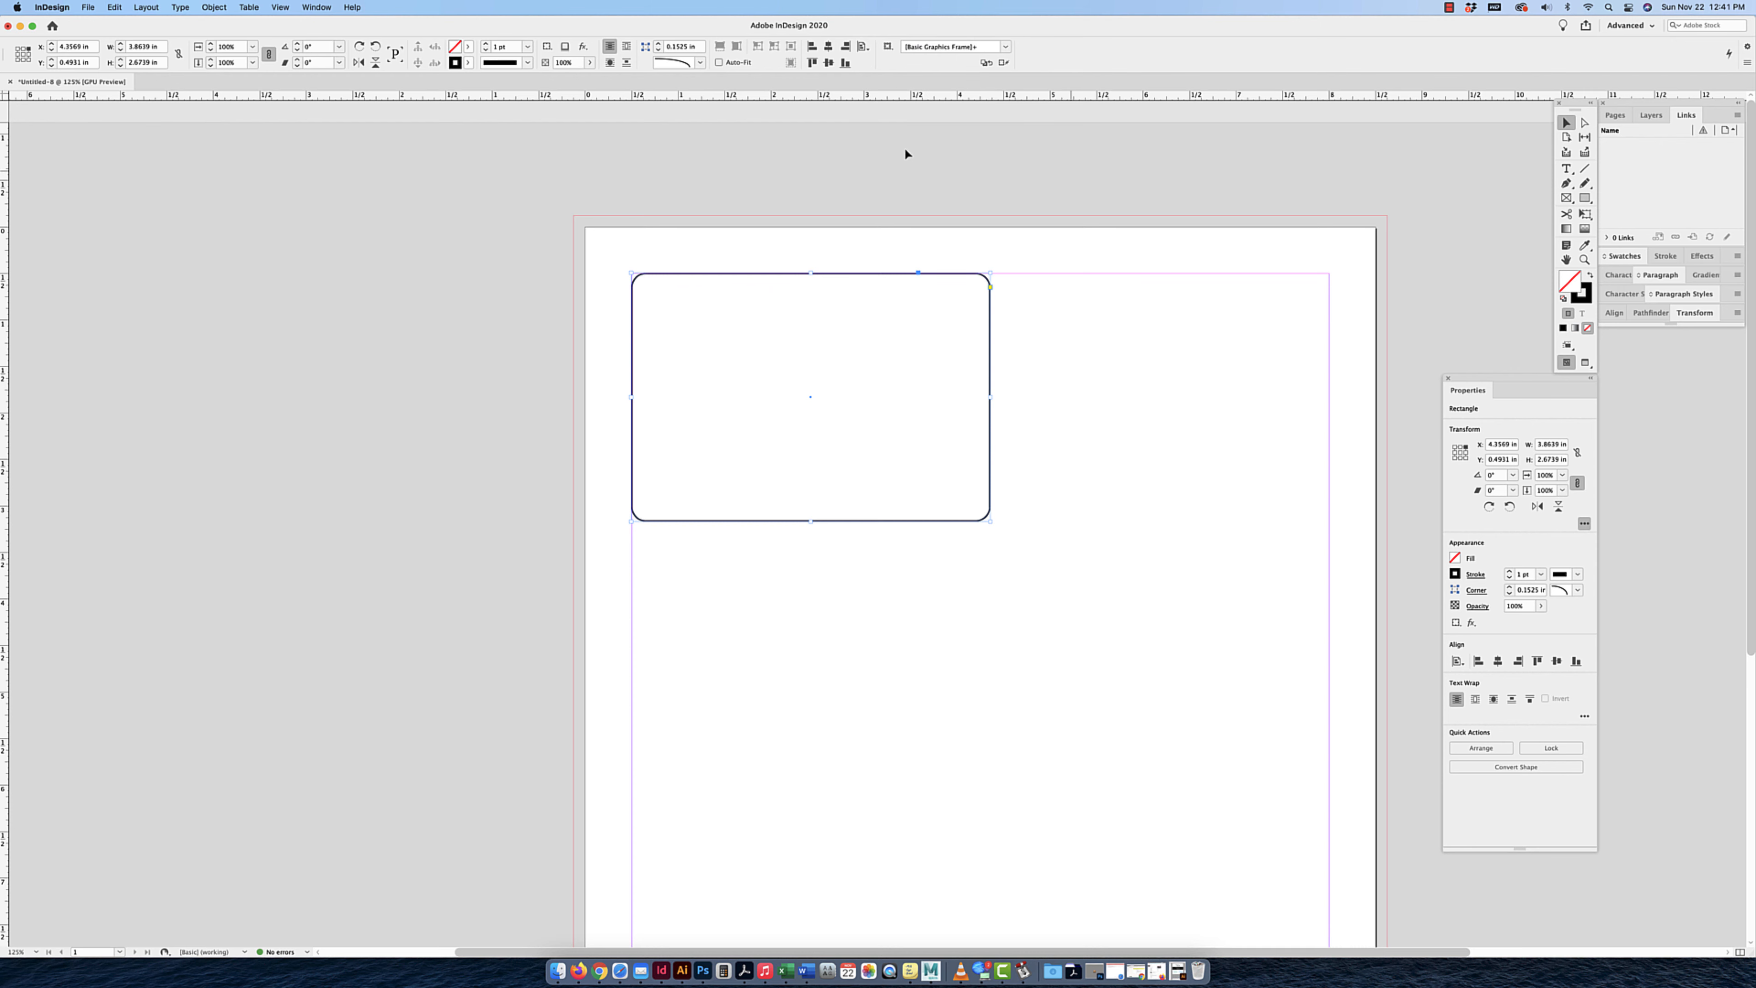
Detach the Pages panel from the dock, enlarge it, and place it over the page's upper-right area.
scroll(1336, 184, right, 1)
click(1622, 117)
drag(1624, 124, 1144, 241)
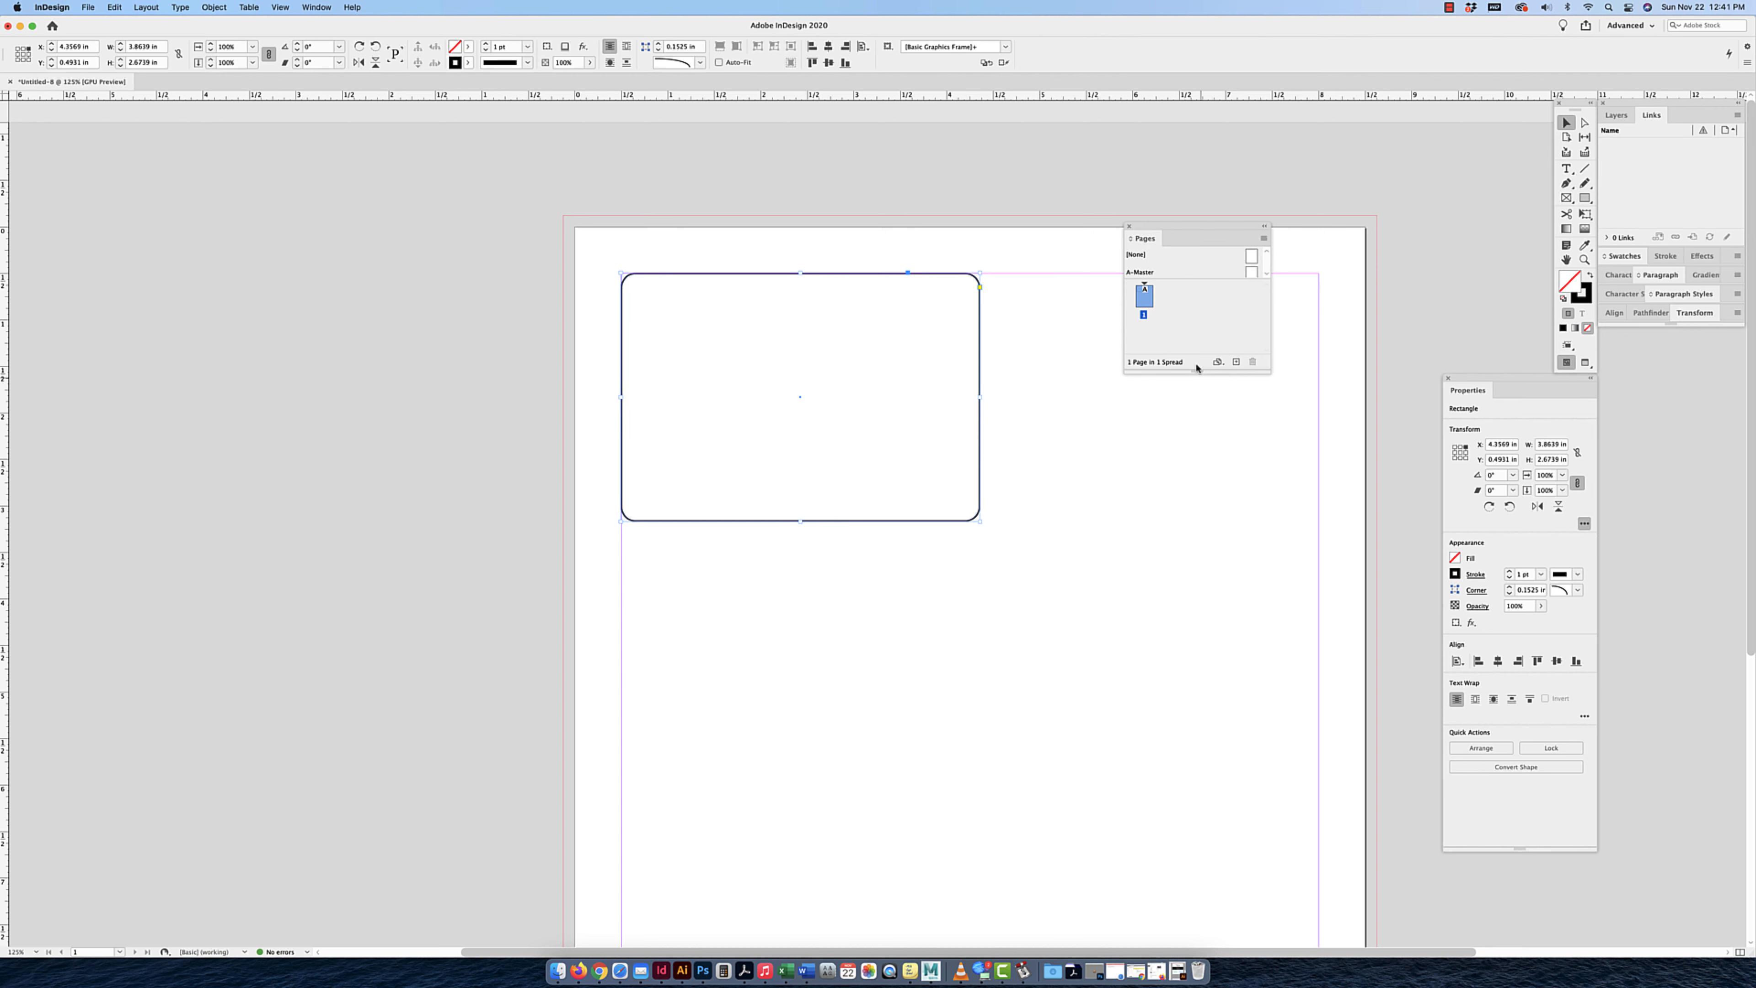
drag(1197, 369, 1211, 707)
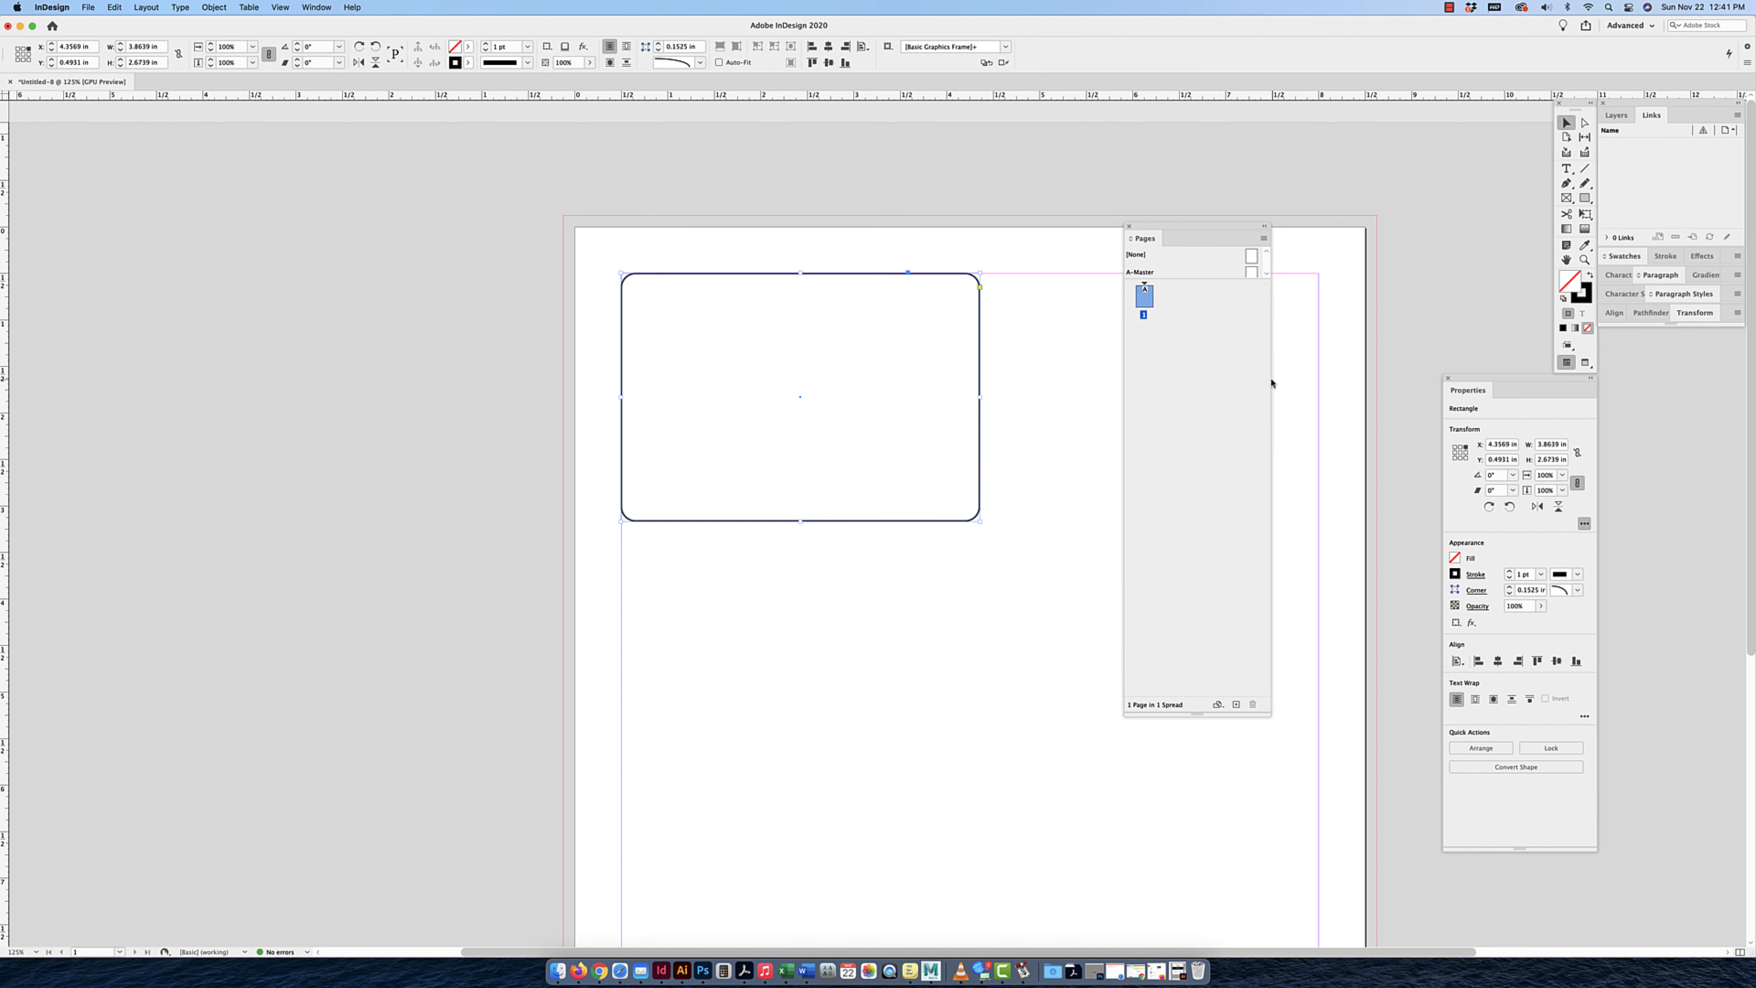
drag(1271, 383, 1345, 380)
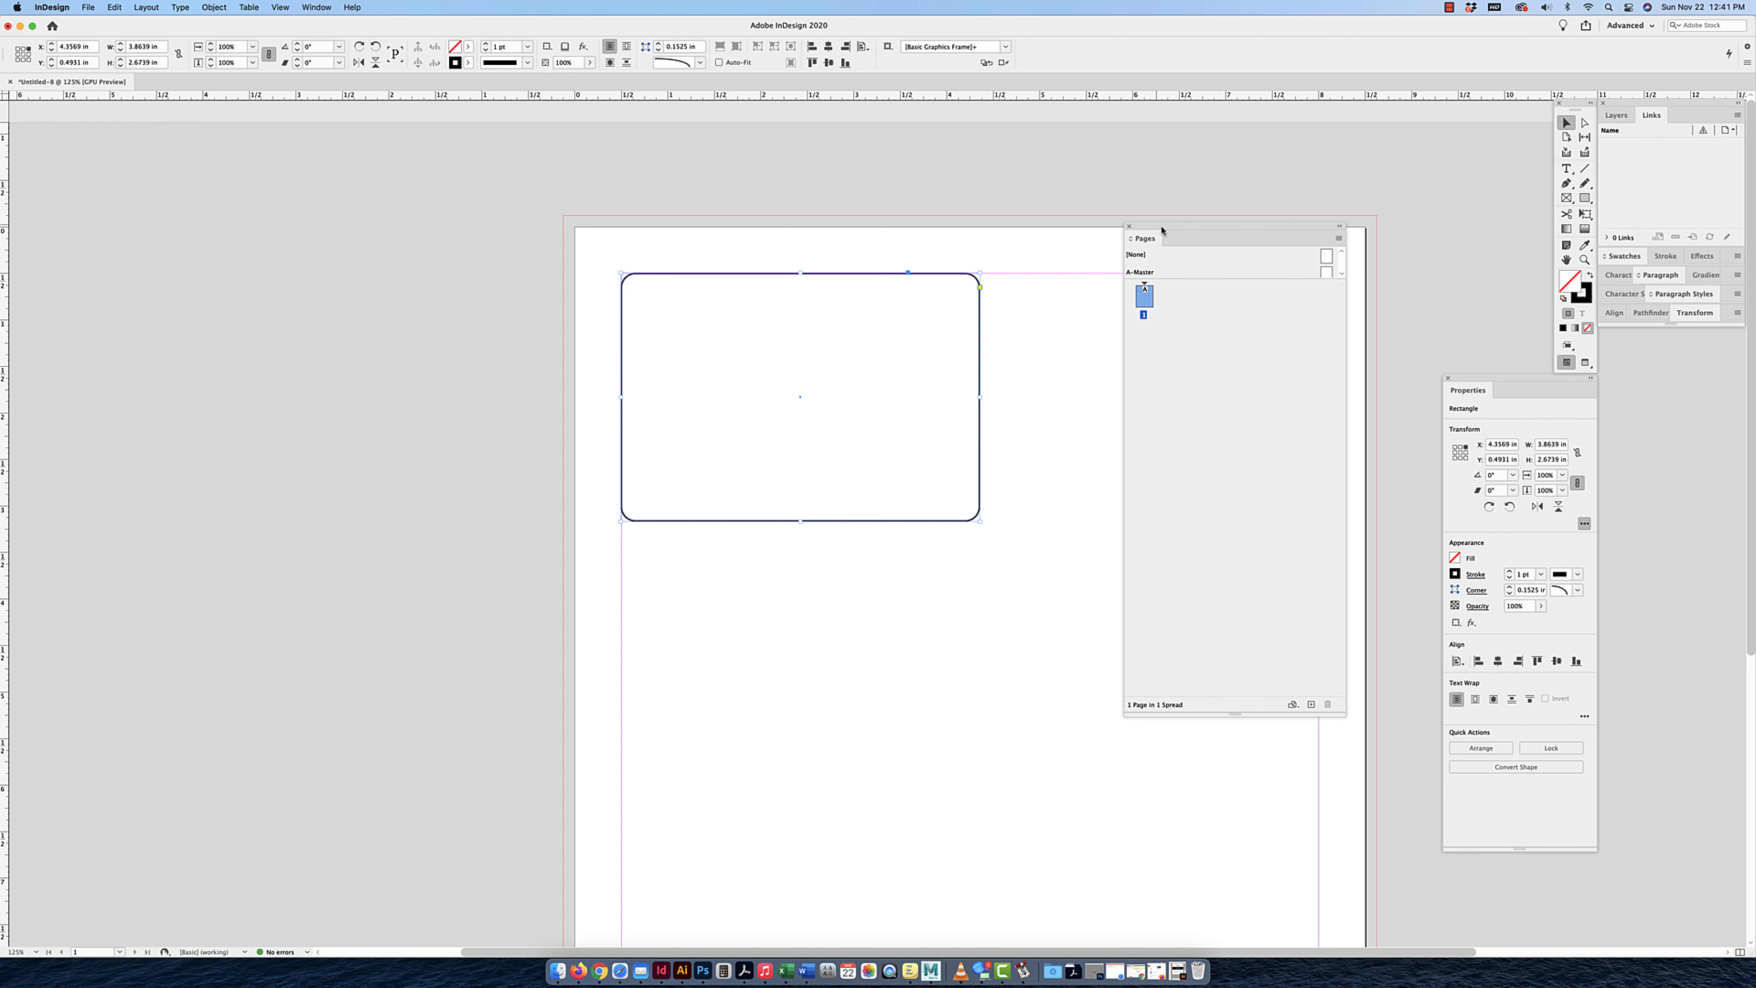
drag(1162, 231, 1177, 199)
drag(1139, 317, 1192, 315)
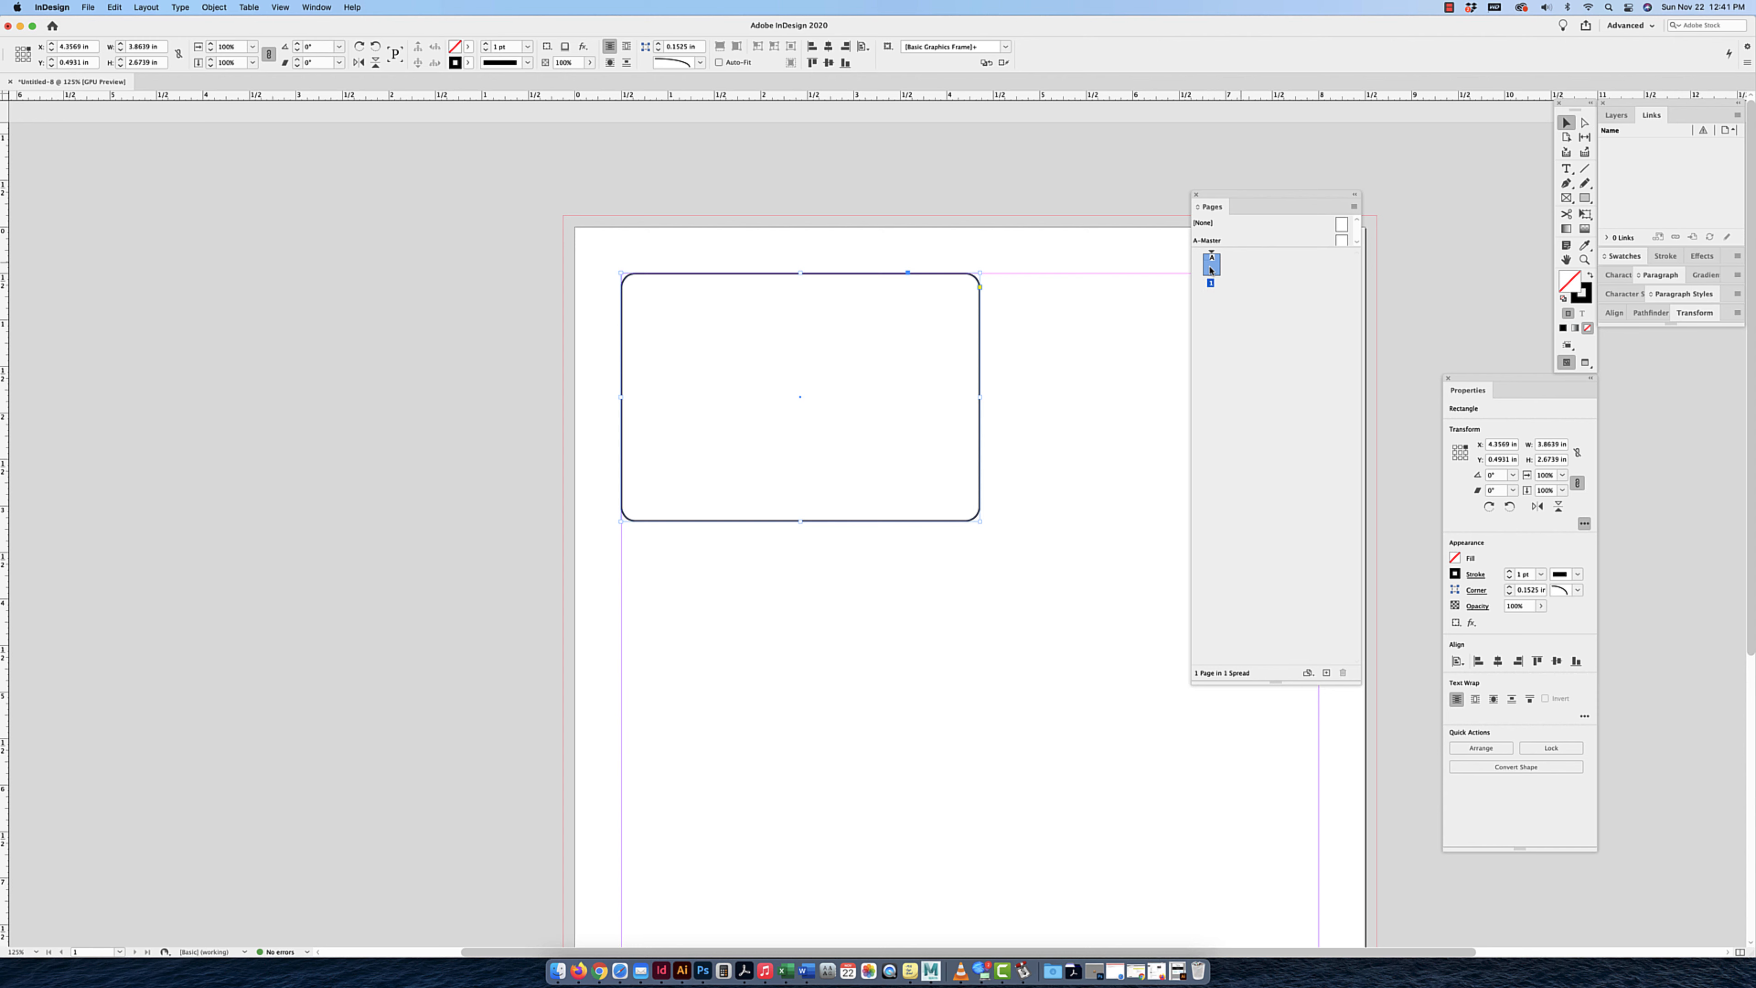
drag(1275, 682, 1277, 583)
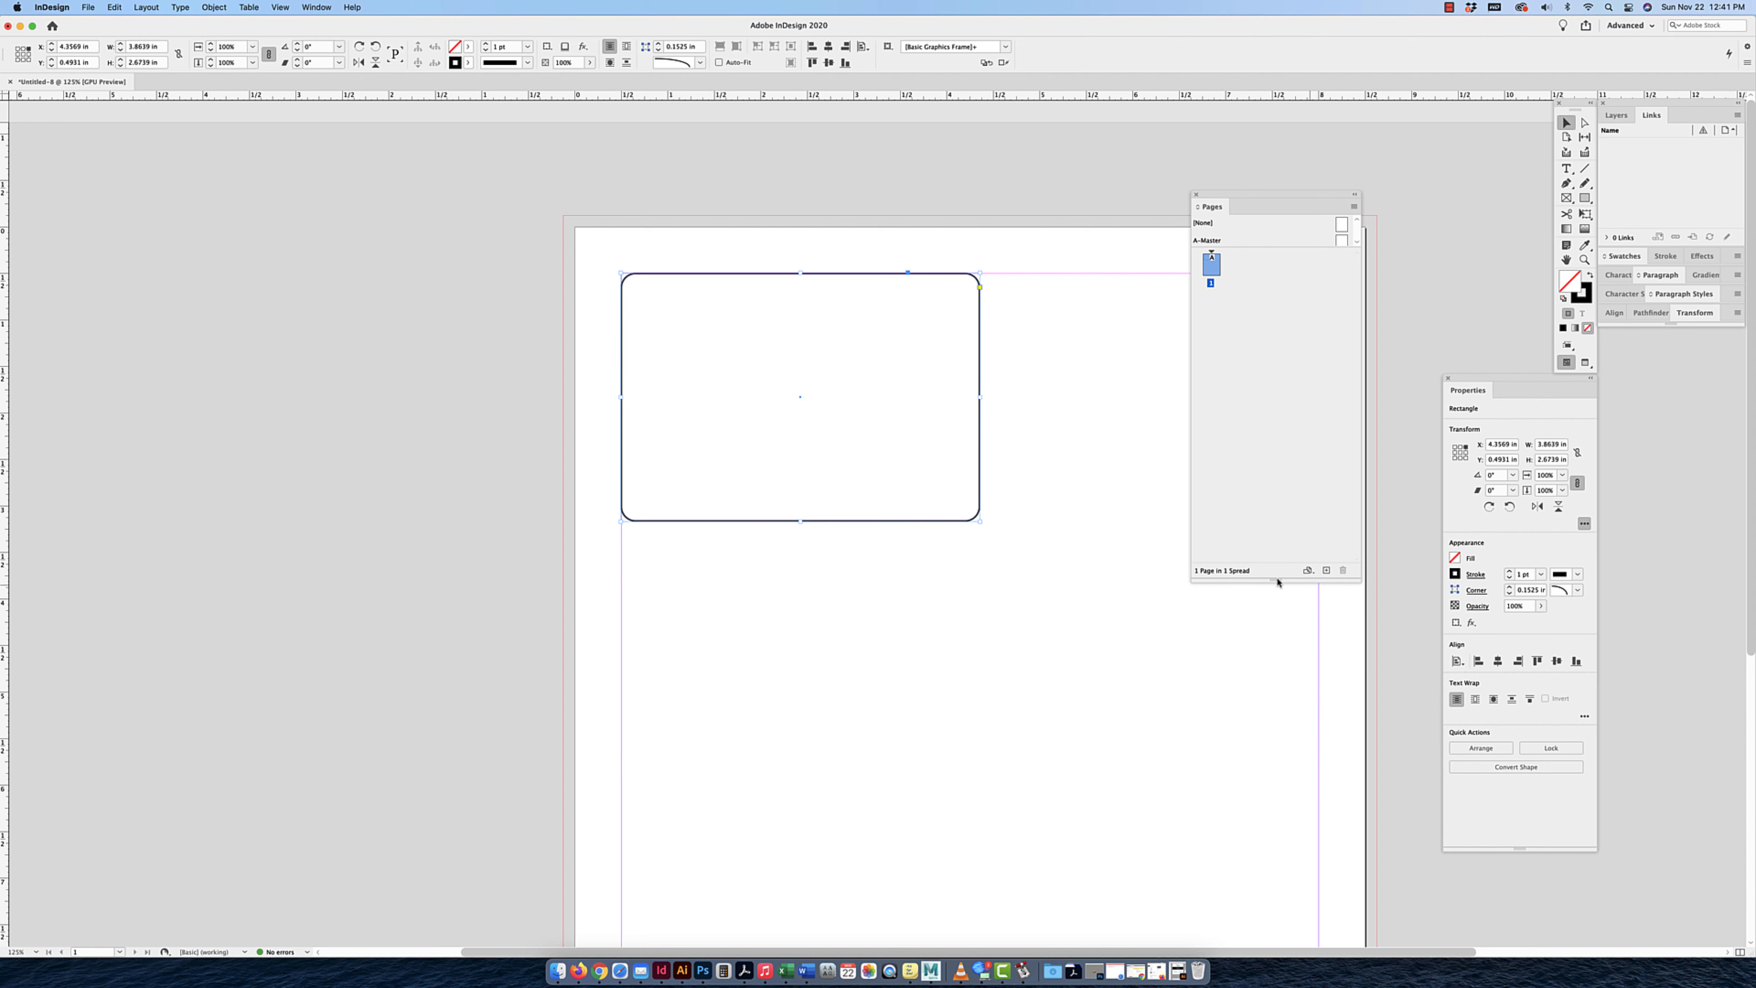
Add seven blank pages after page 1 to make an eight-page document.
click(1354, 207)
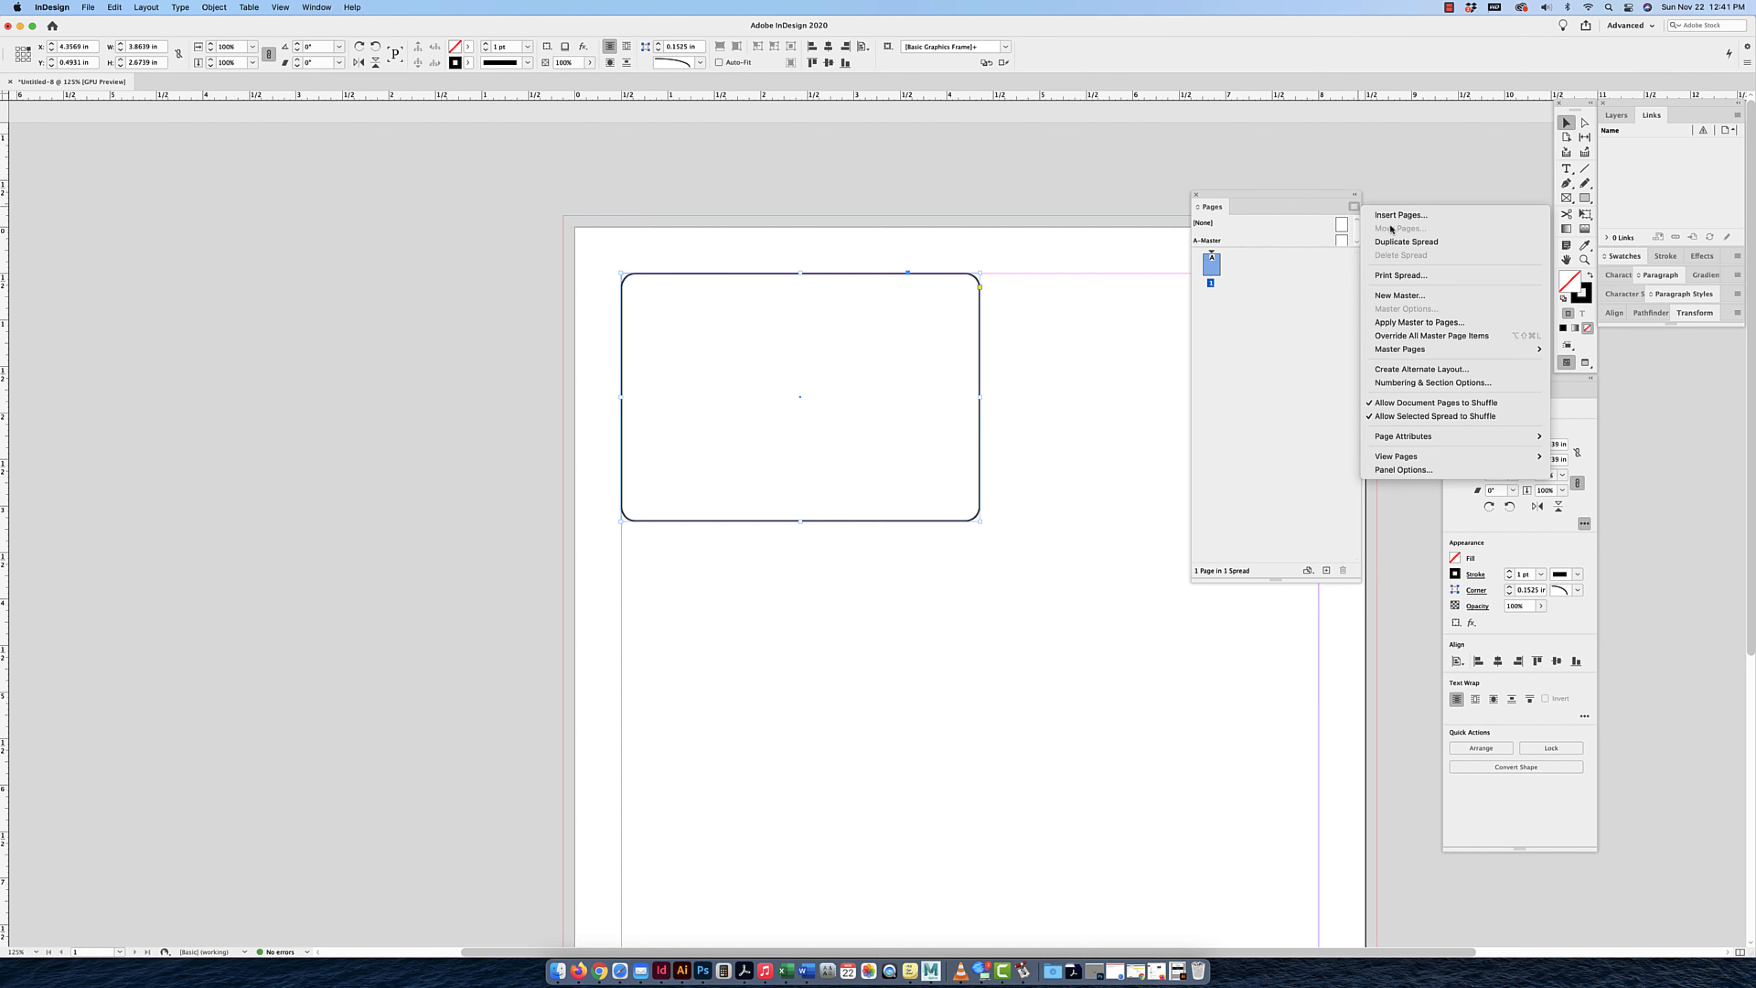
click(1328, 574)
click(1327, 574)
click(1327, 574)
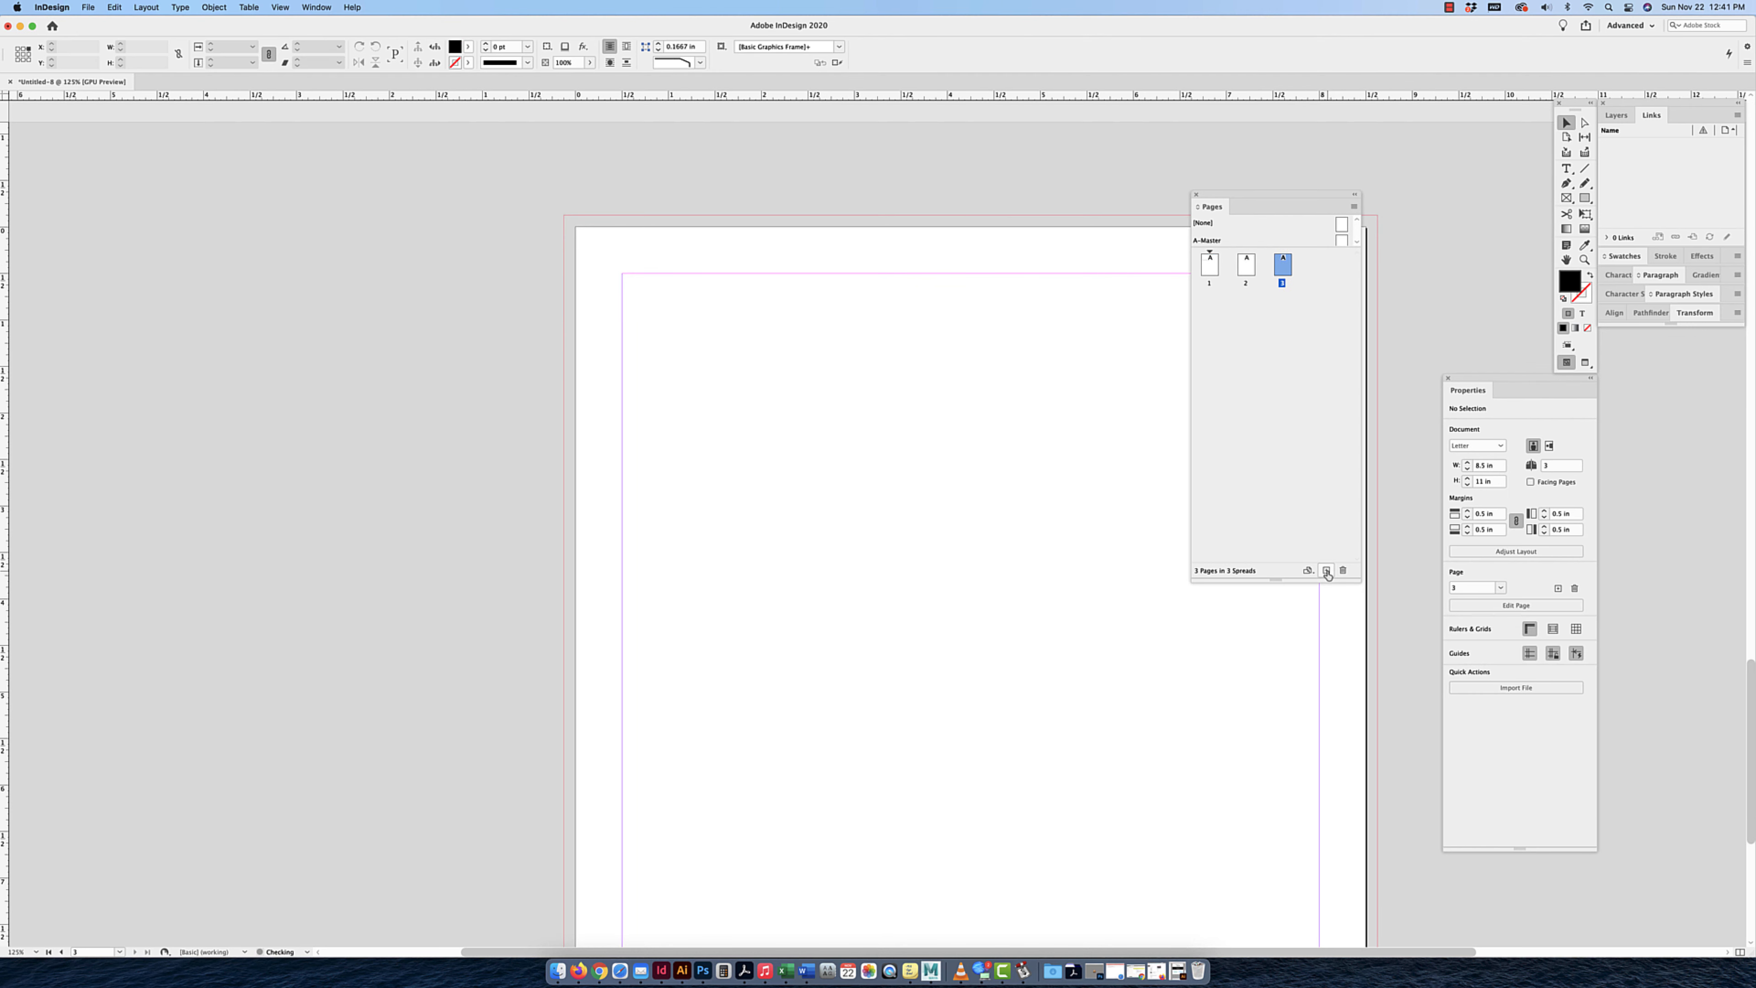
click(1328, 574)
click(1327, 574)
click(1328, 574)
click(1328, 574)
click(1328, 574)
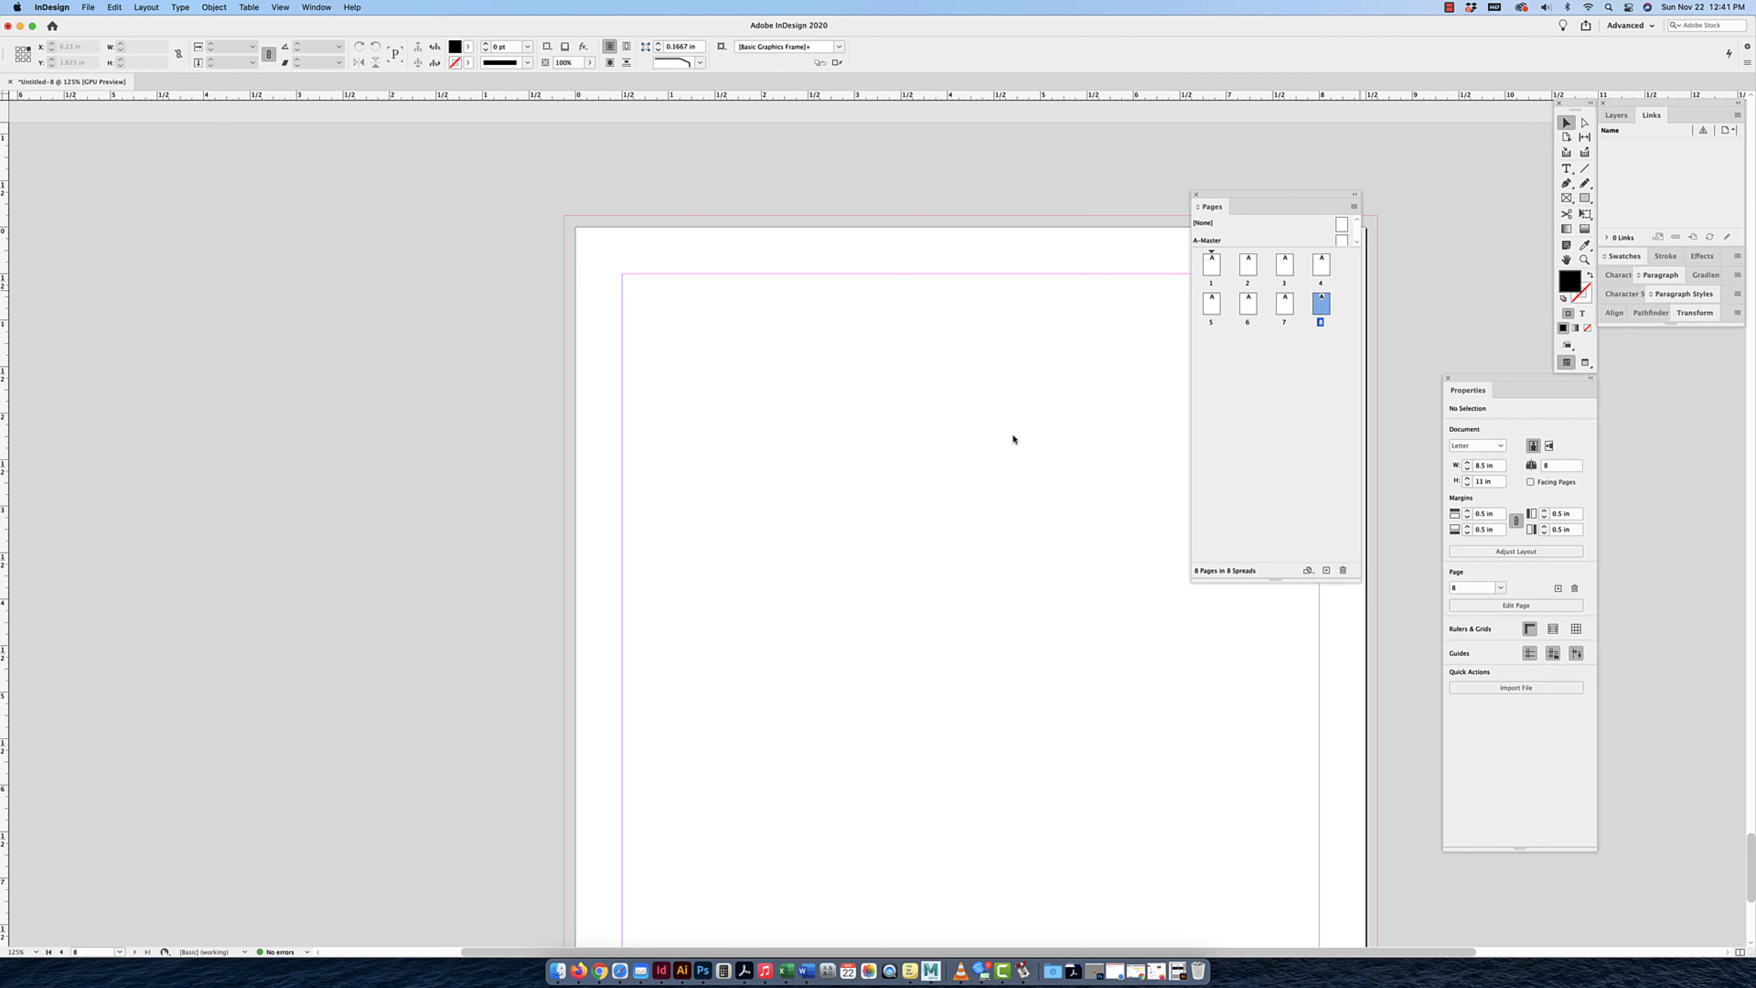
Look over the whole set of pages in the layout and delete pages 6 to 8.
key(super+minus)
key(super+minus)
key(super+minus)
key(super+minus)
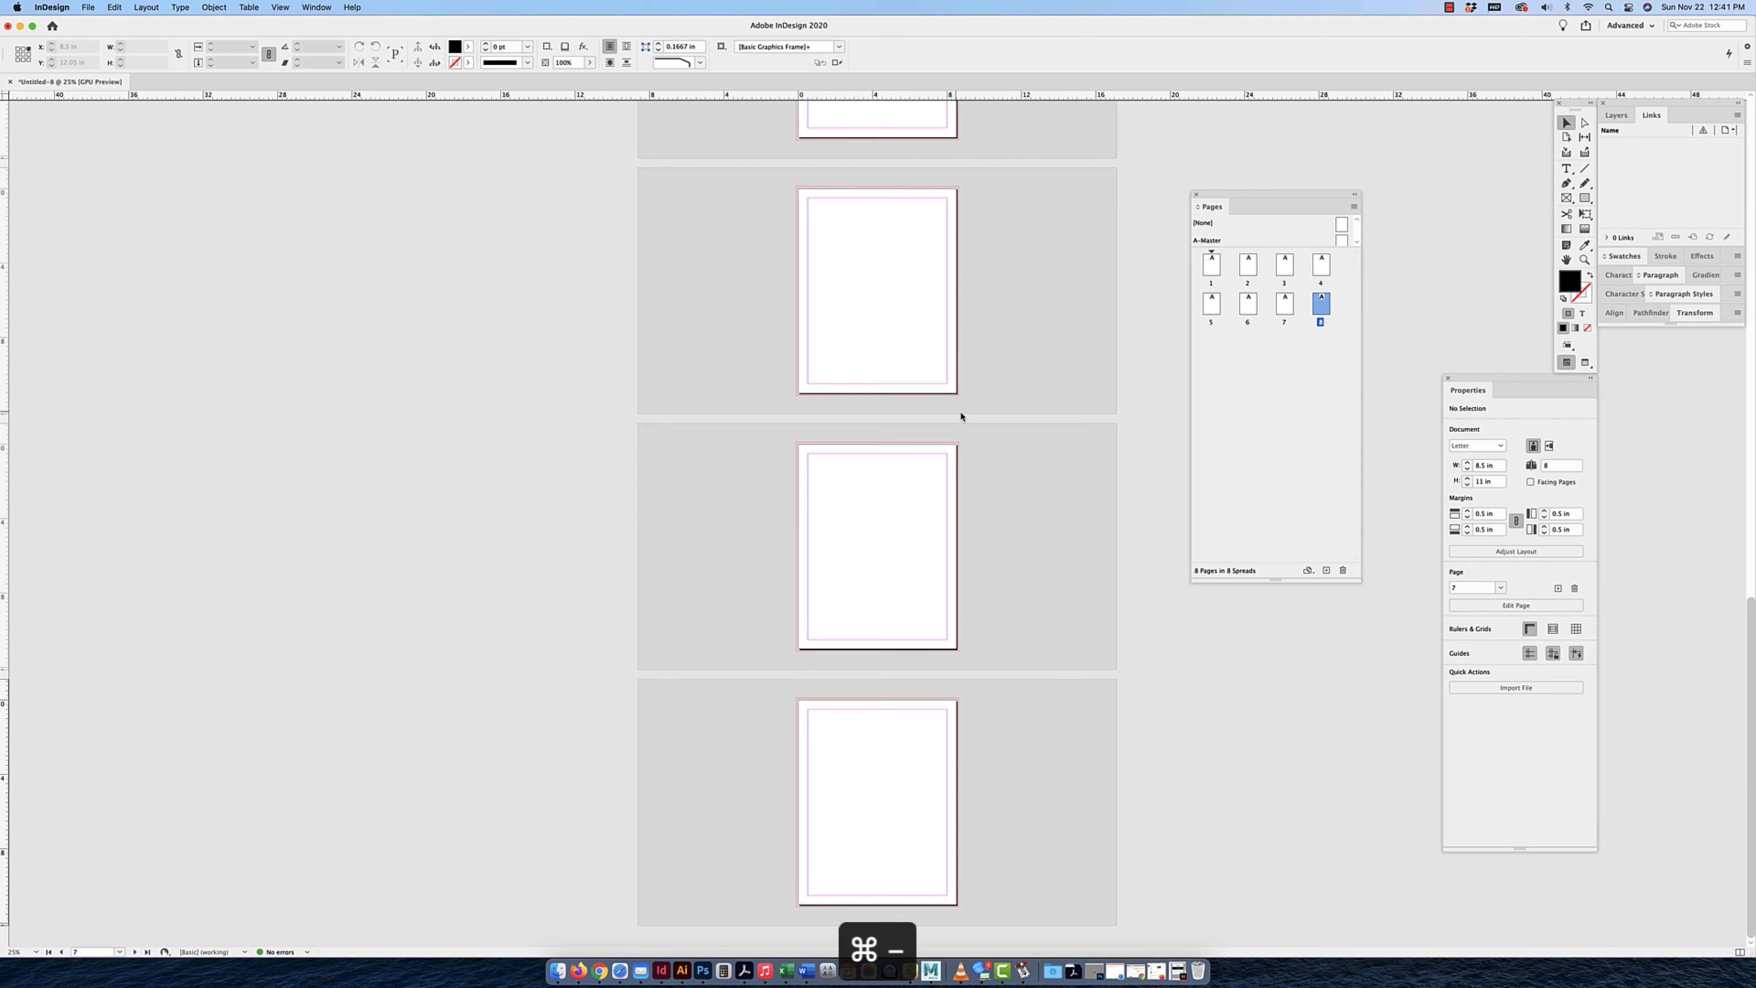
key(super+minus)
scroll(961, 418, up, 3)
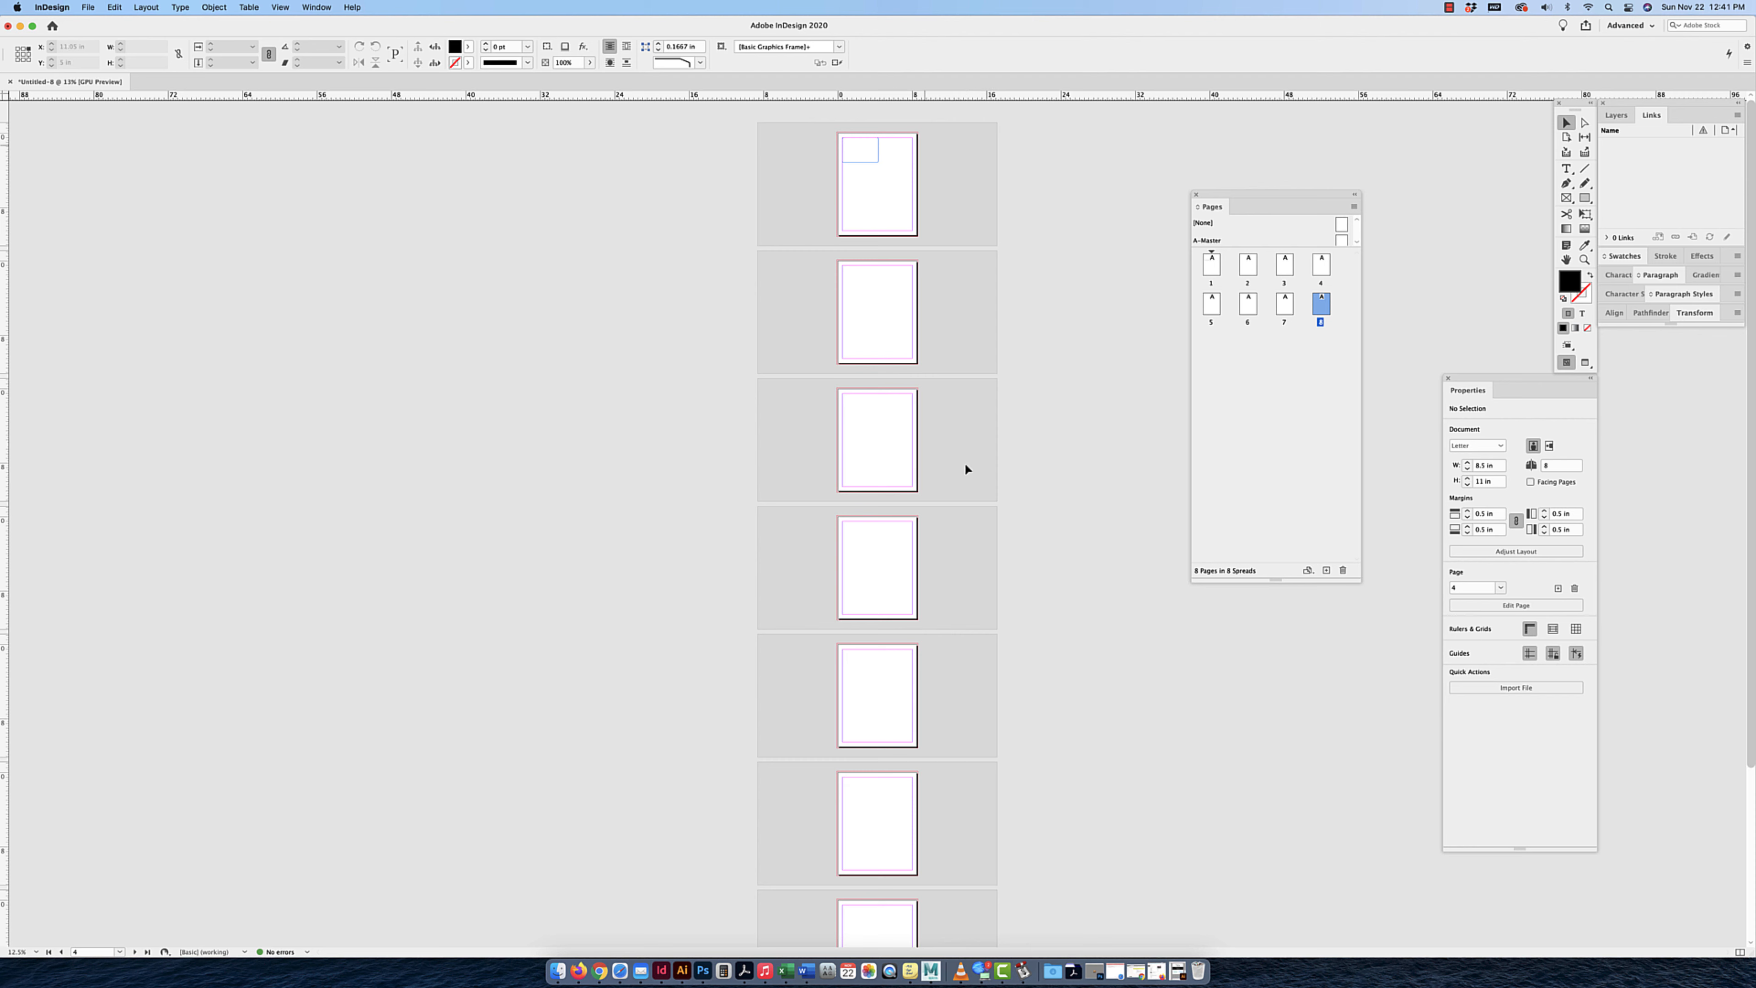
scroll(889, 663, down, 5)
shift+click(1249, 304)
click(1343, 569)
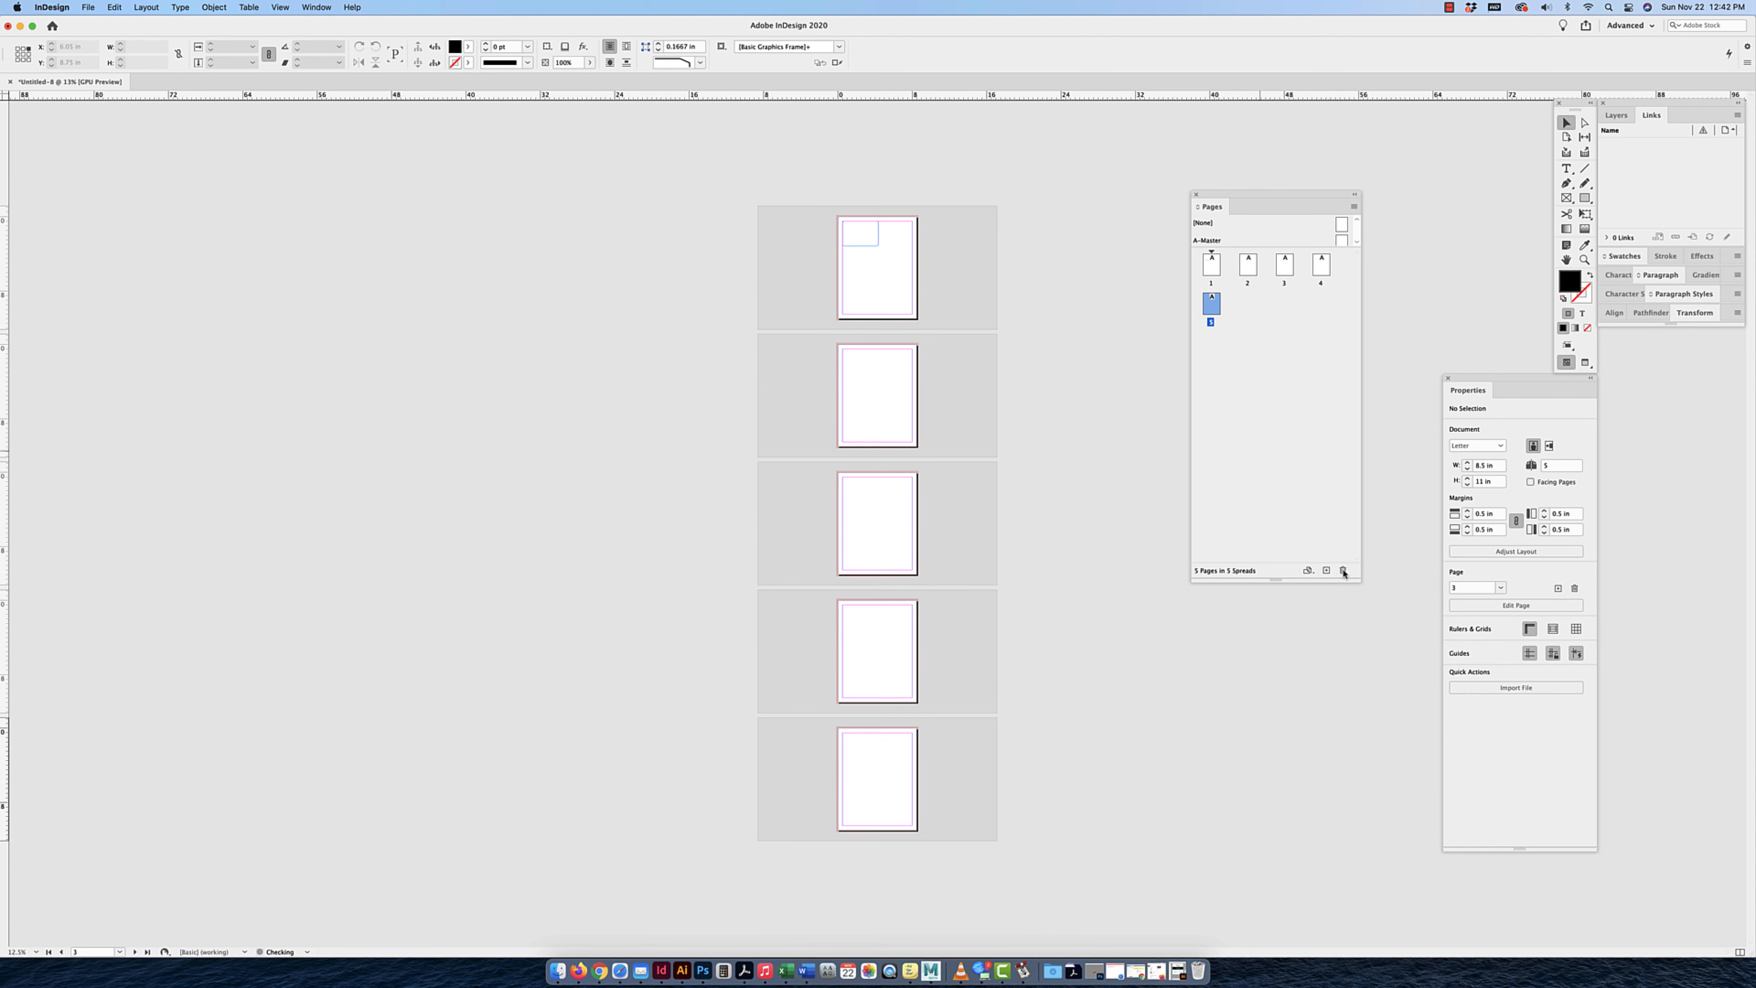
Delete pages 3 to 5 to leave two pages, and select page 2.
shift+click(1321, 270)
shift+click(1284, 265)
click(1344, 568)
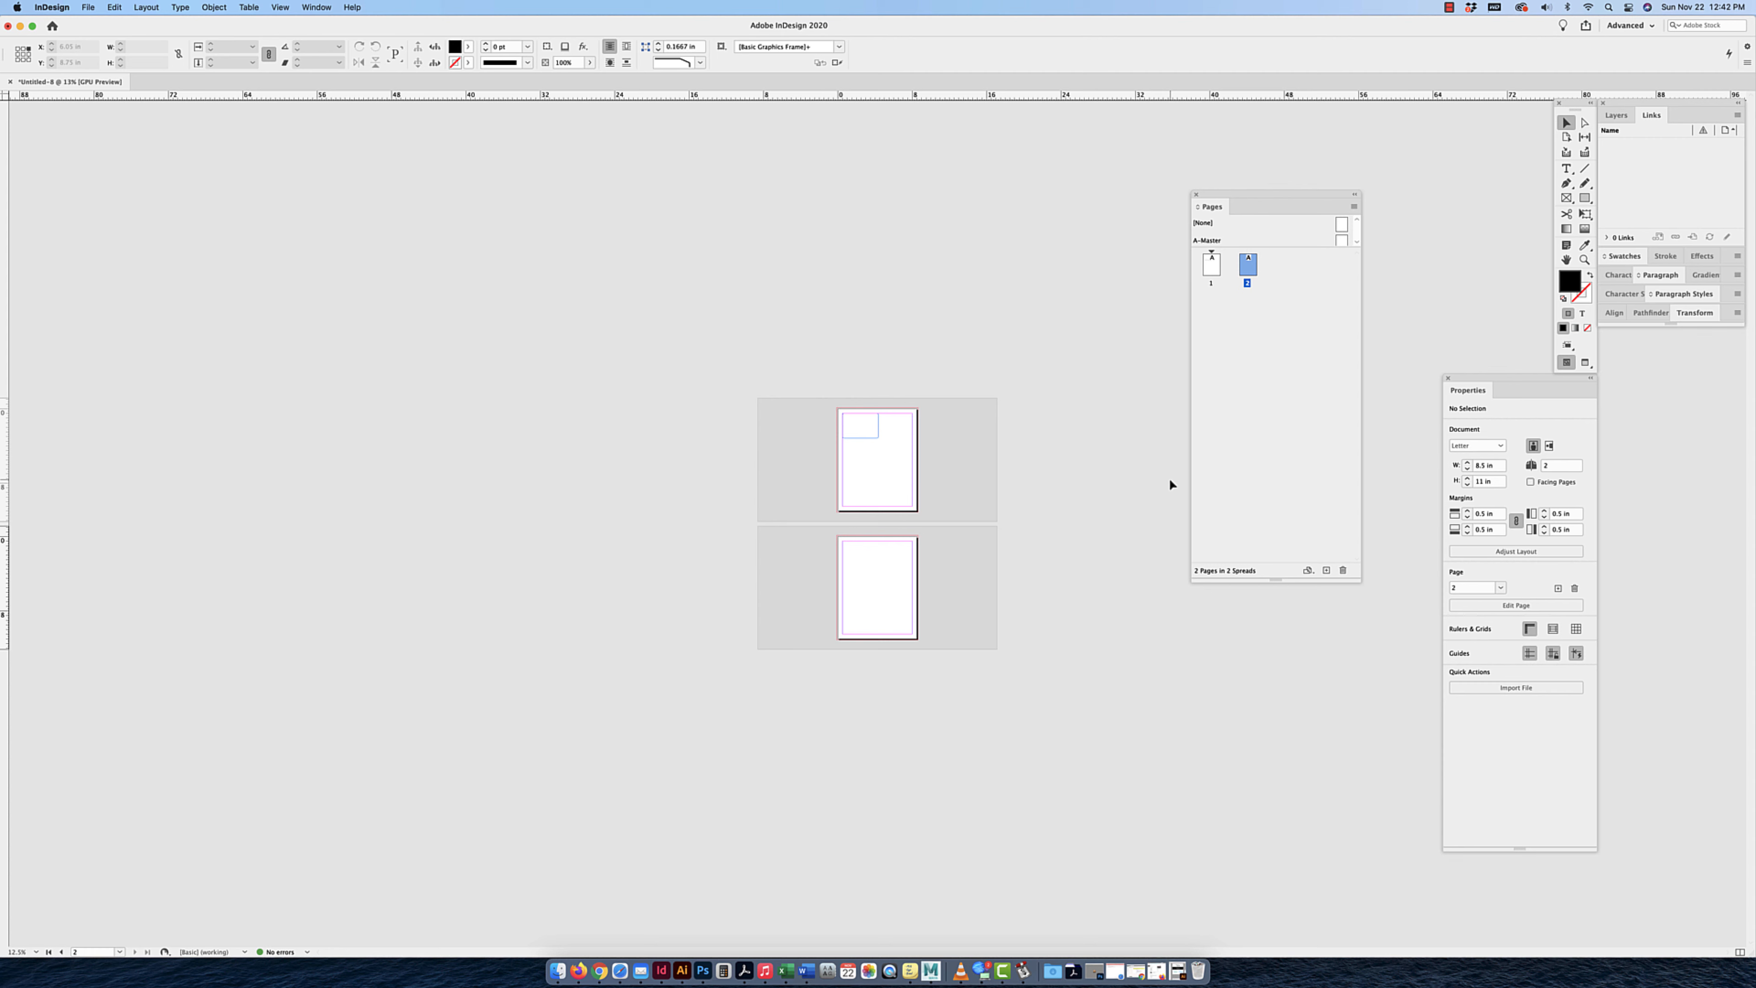
click(1210, 267)
click(1247, 270)
Switch the two-page document to facing pages in Document Setup.
click(88, 8)
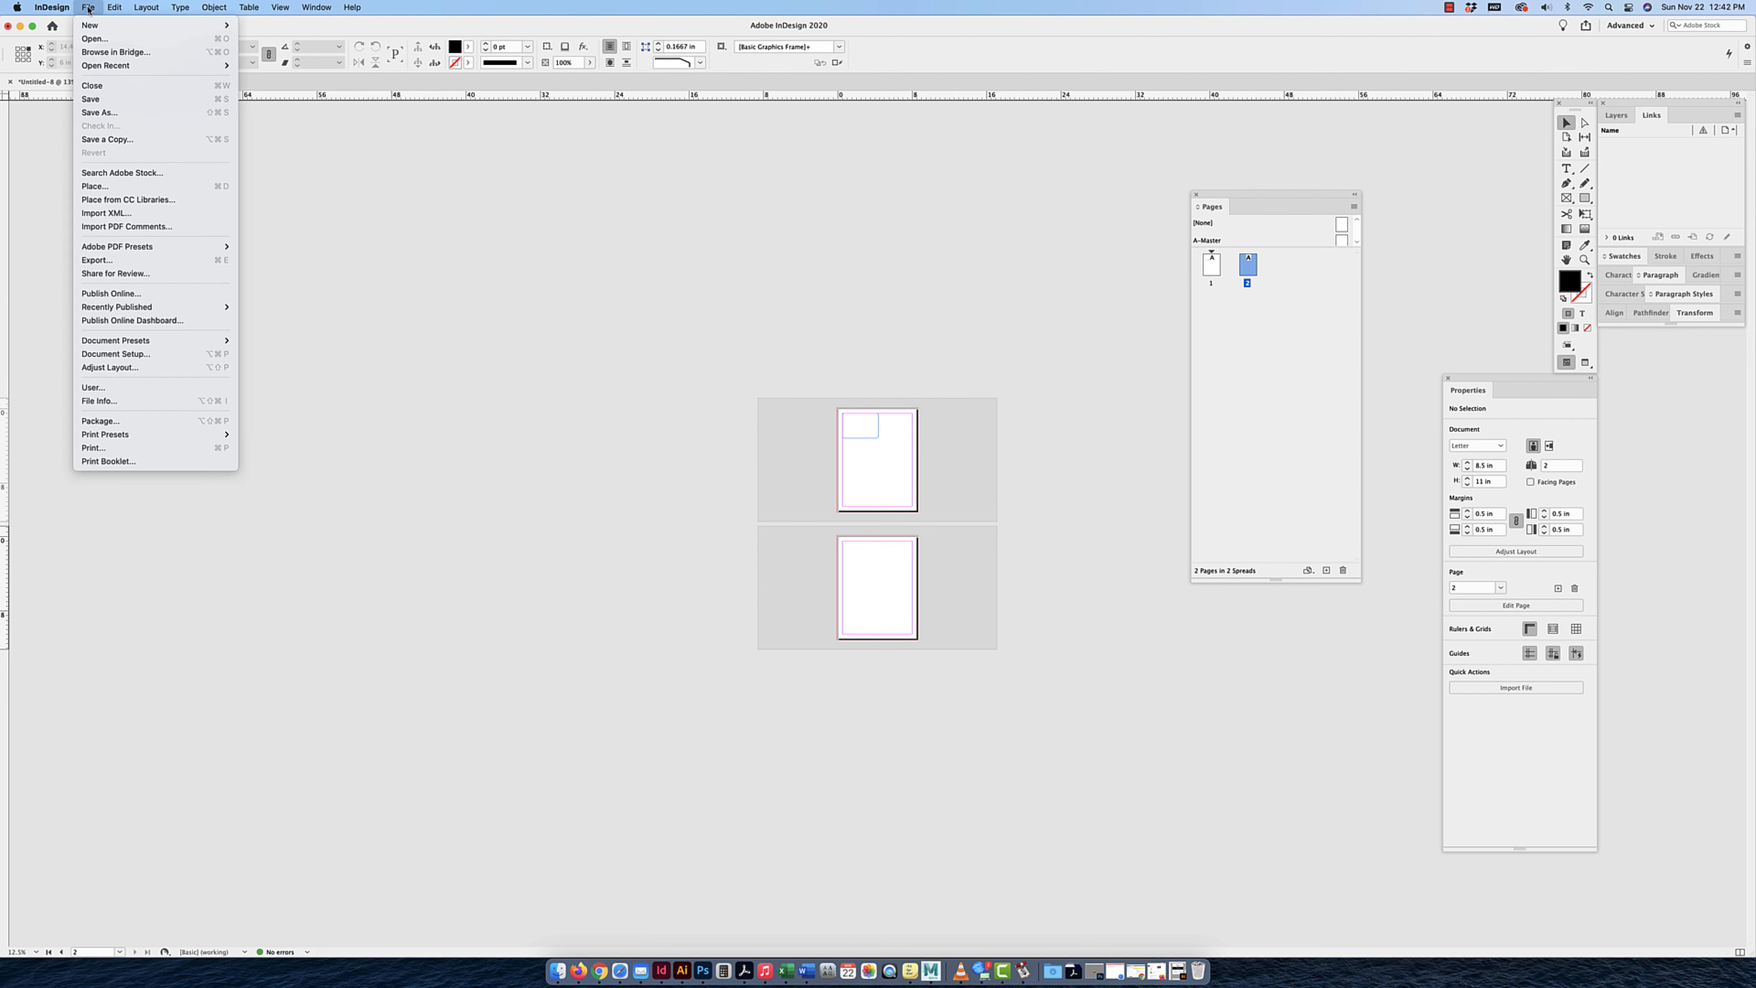
click(143, 354)
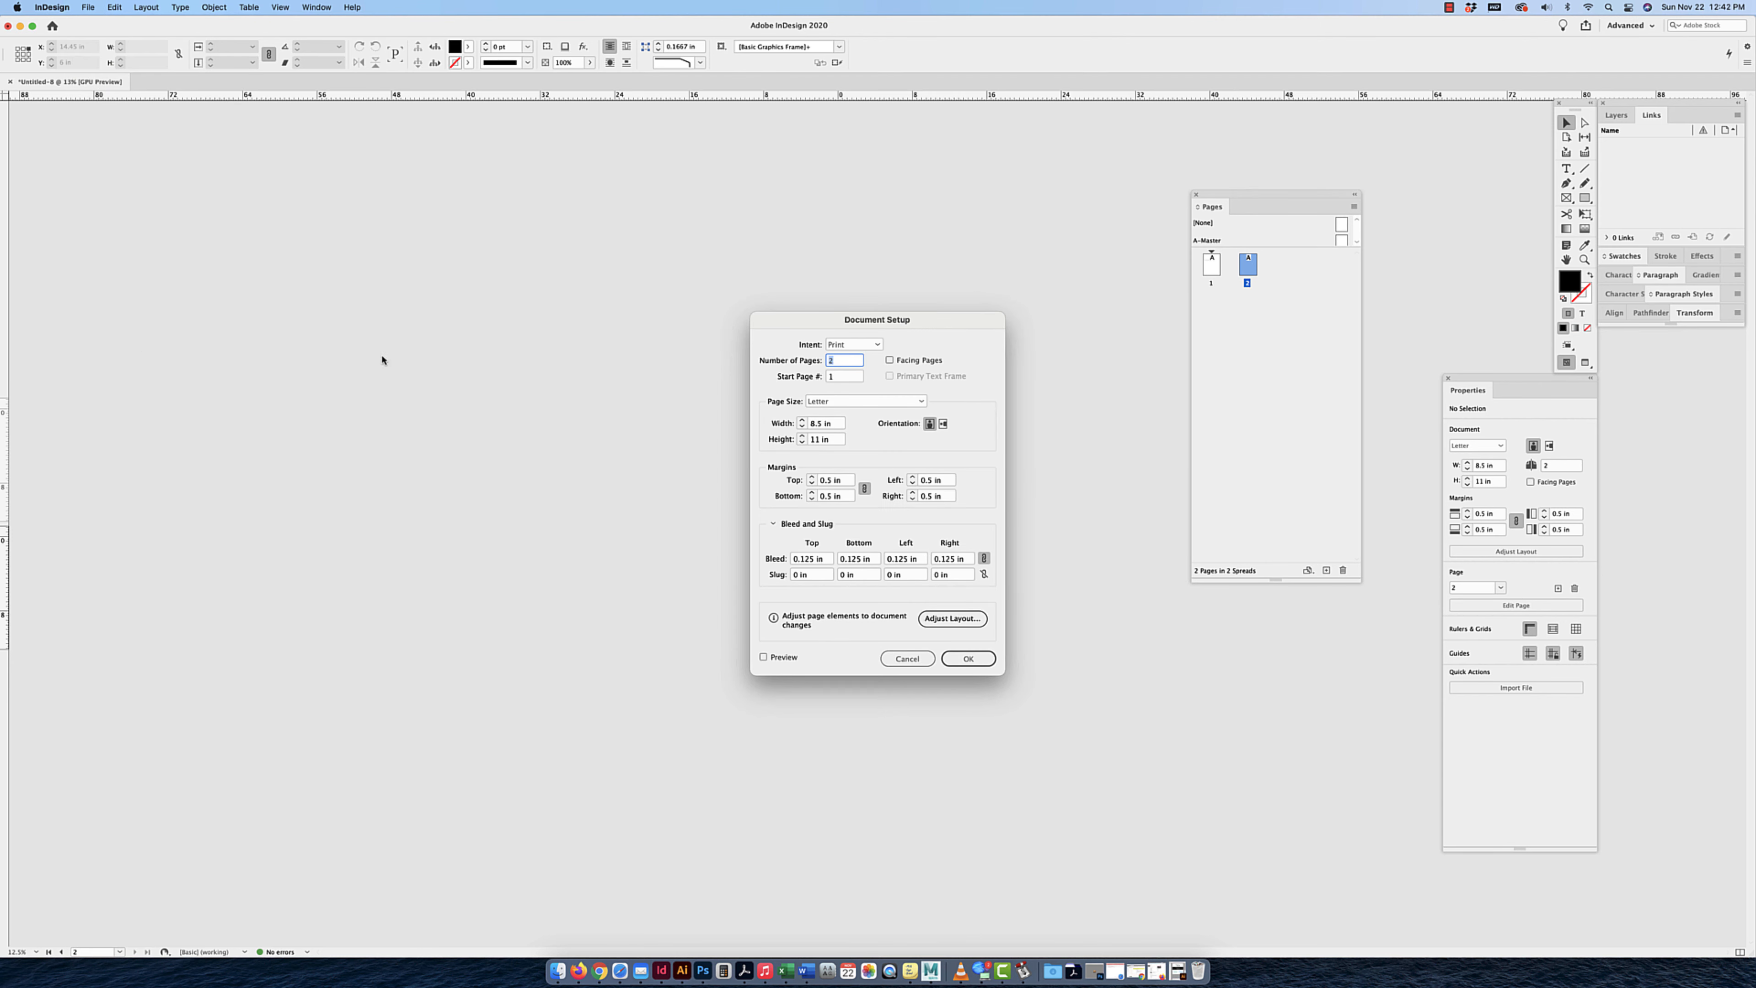
click(890, 361)
click(968, 658)
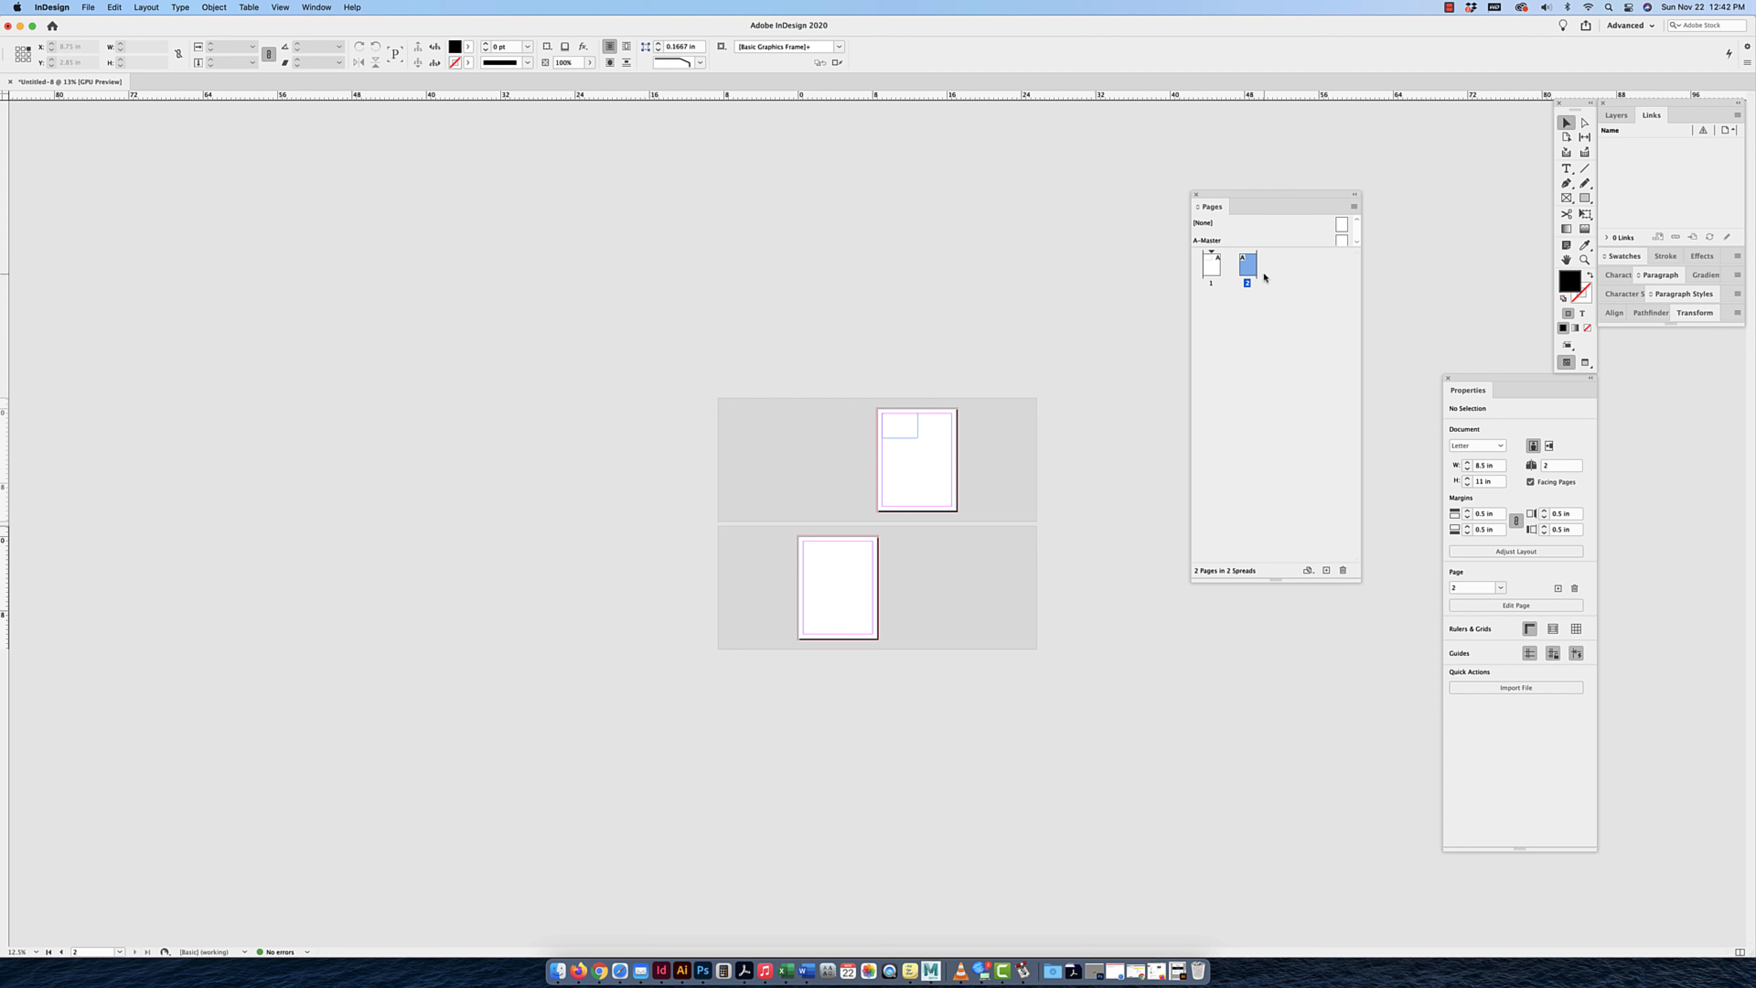
Add six more pages to build an eight-page document of facing spreads.
click(1326, 572)
click(1327, 571)
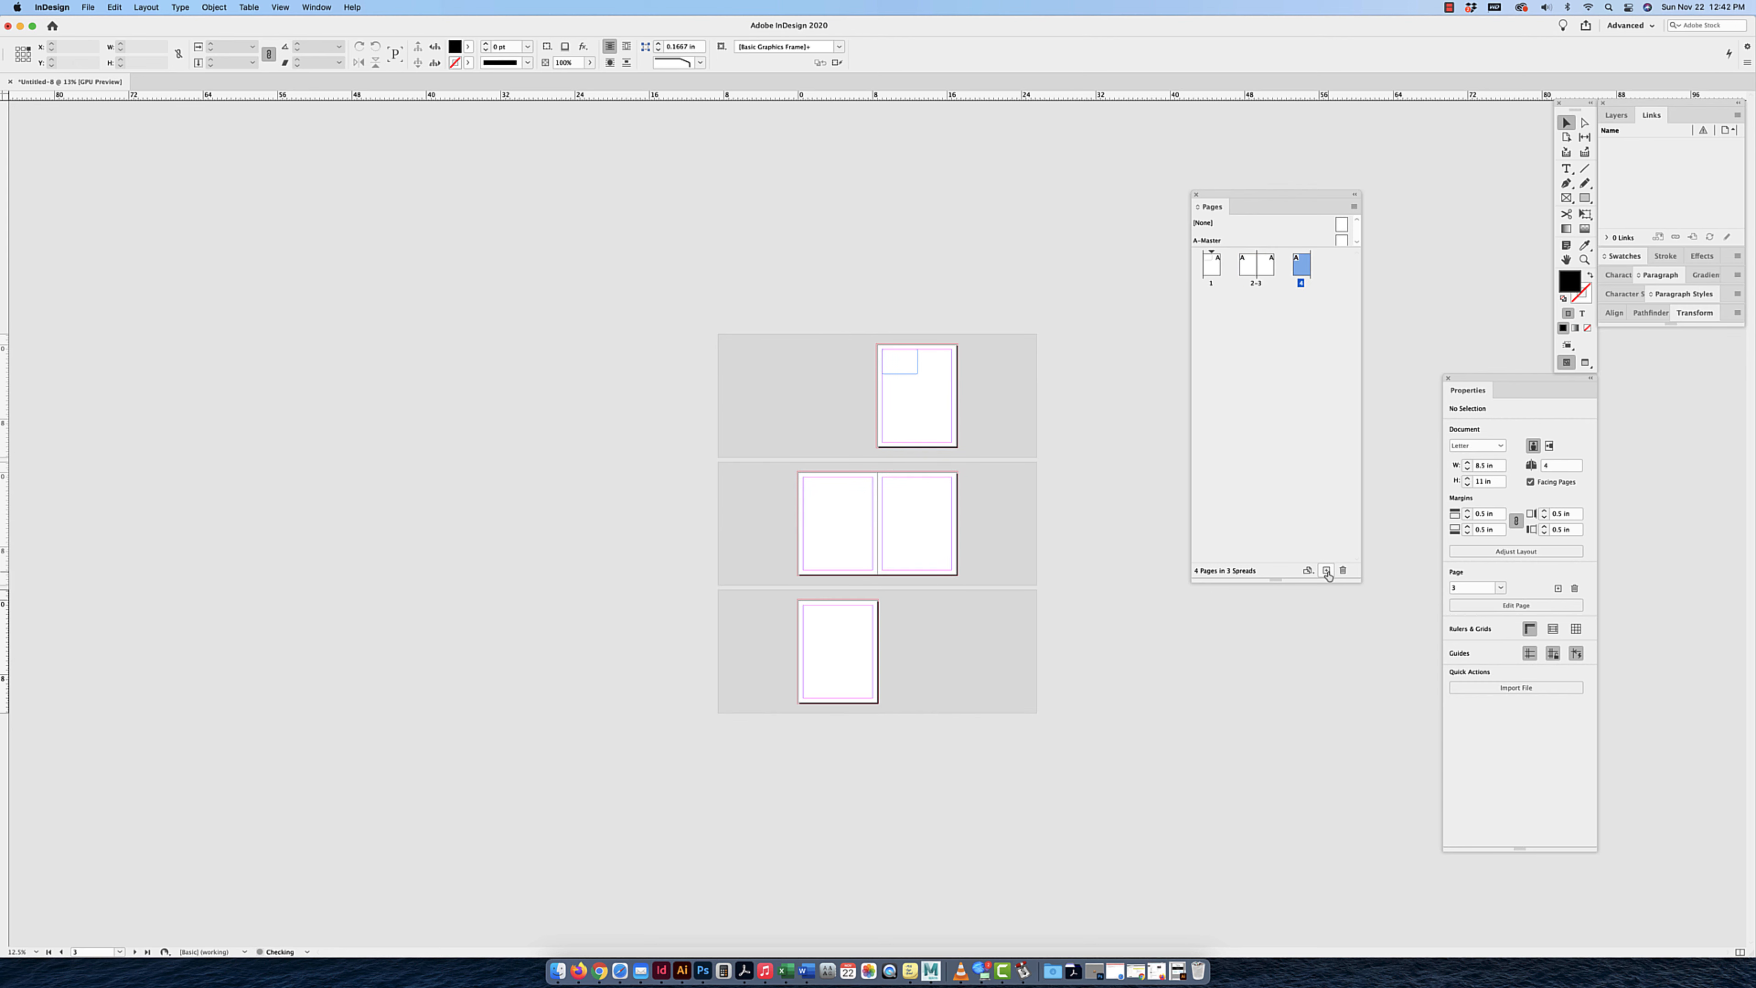
click(1327, 572)
click(1326, 571)
click(1326, 571)
click(1327, 571)
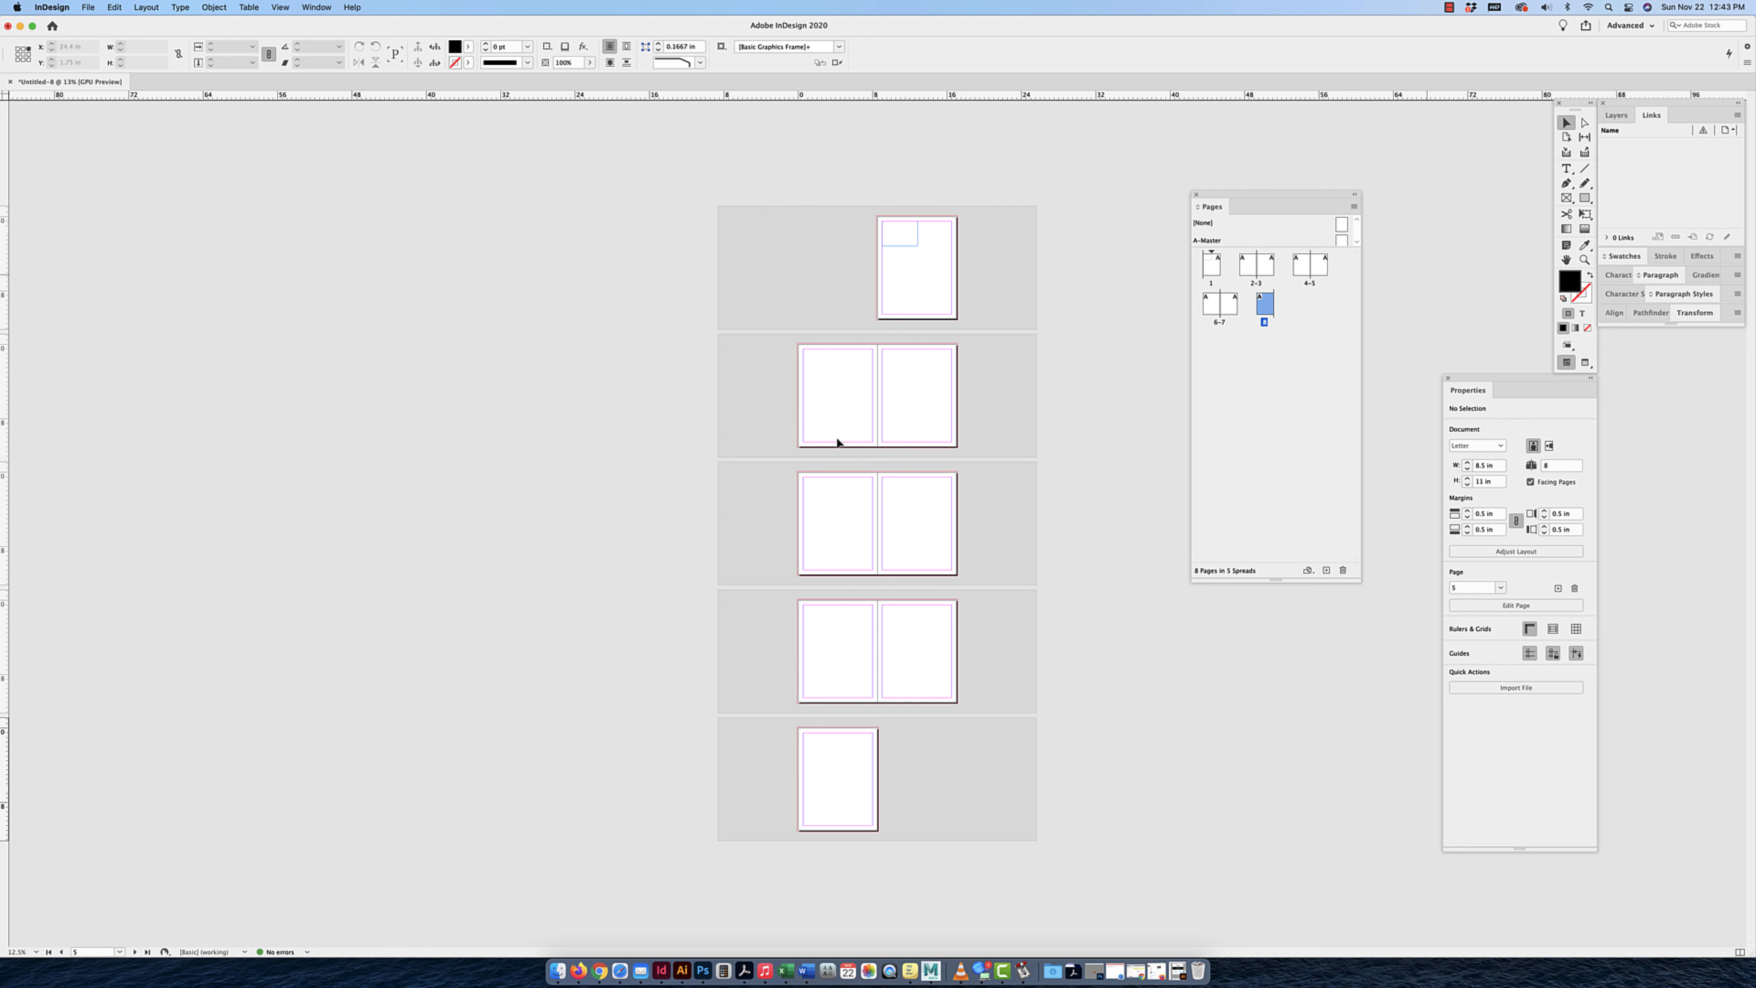
Turn off facing pages in Document Setup to show the eight pages as single pages.
click(88, 7)
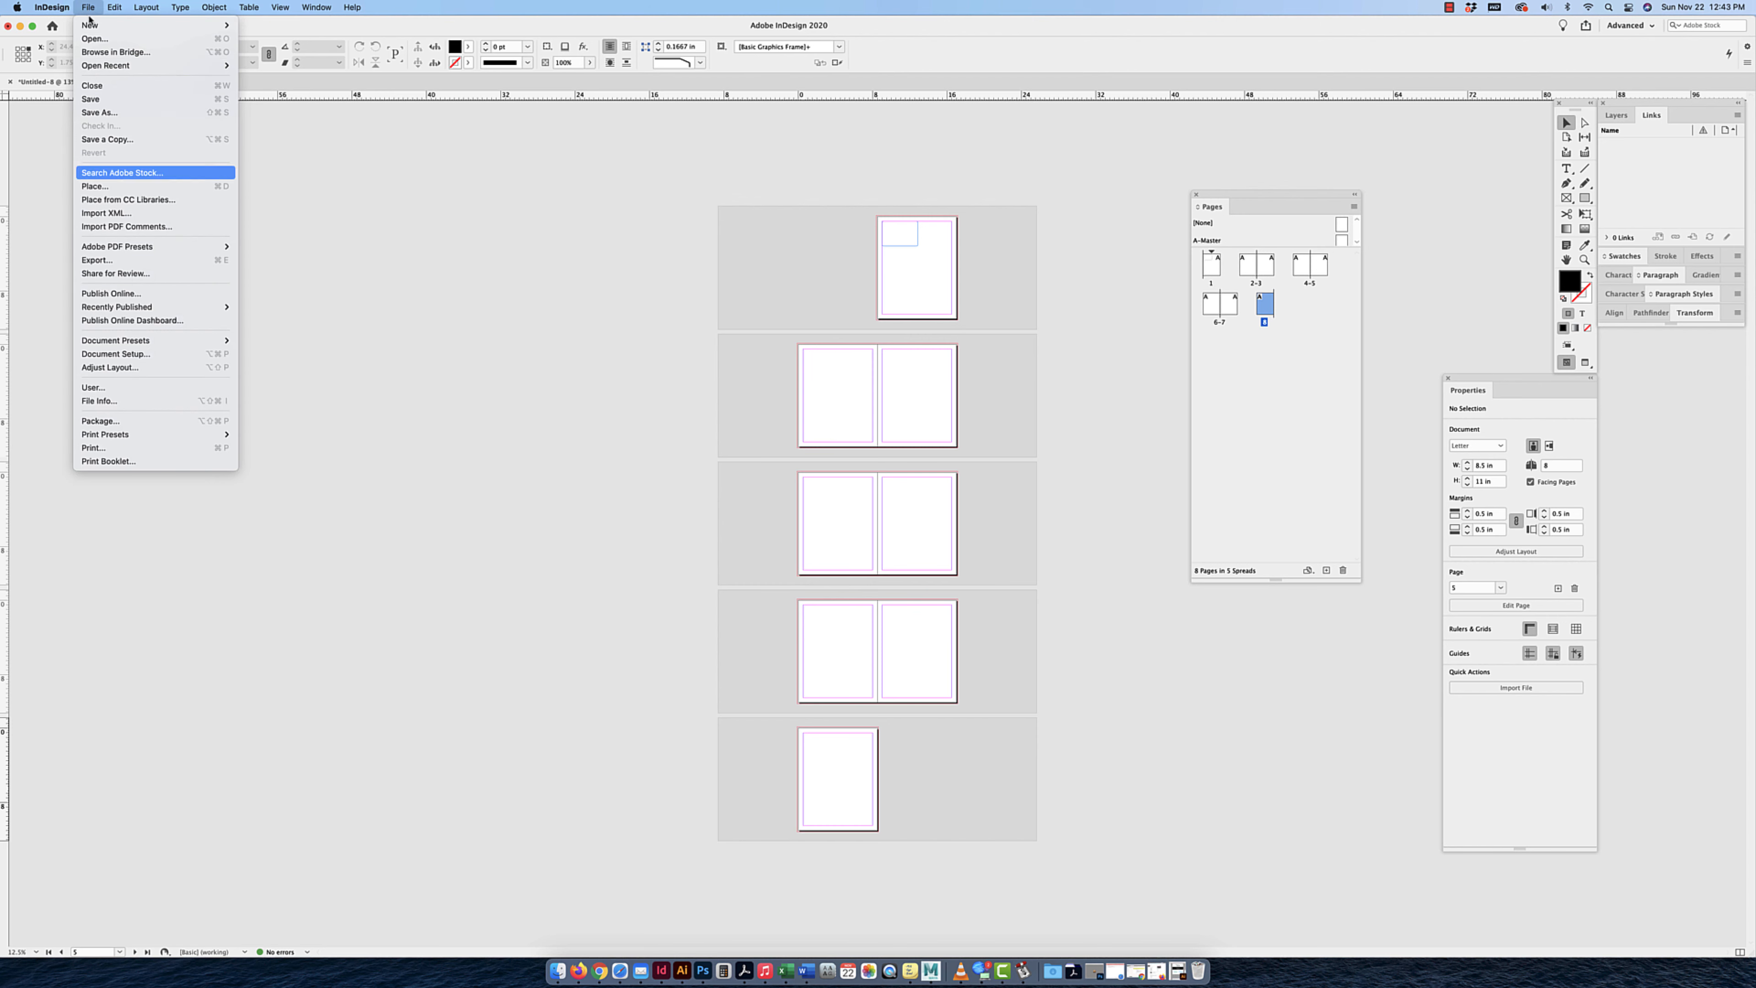
click(133, 354)
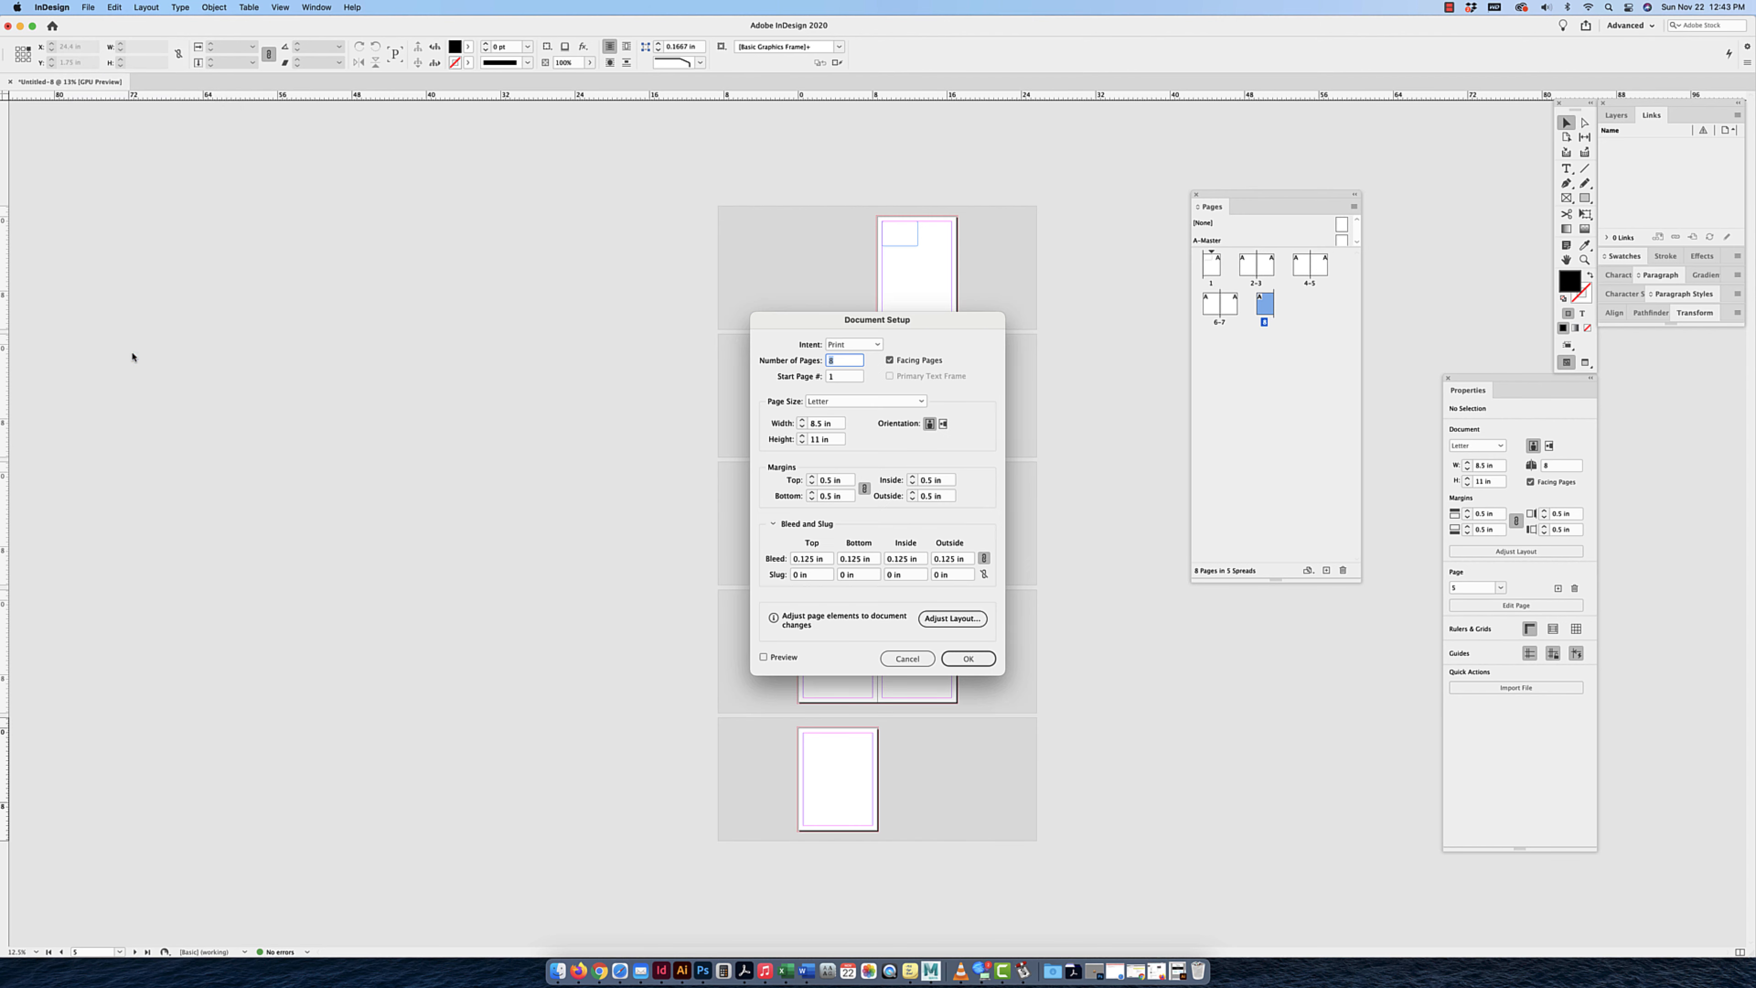
click(890, 360)
click(968, 658)
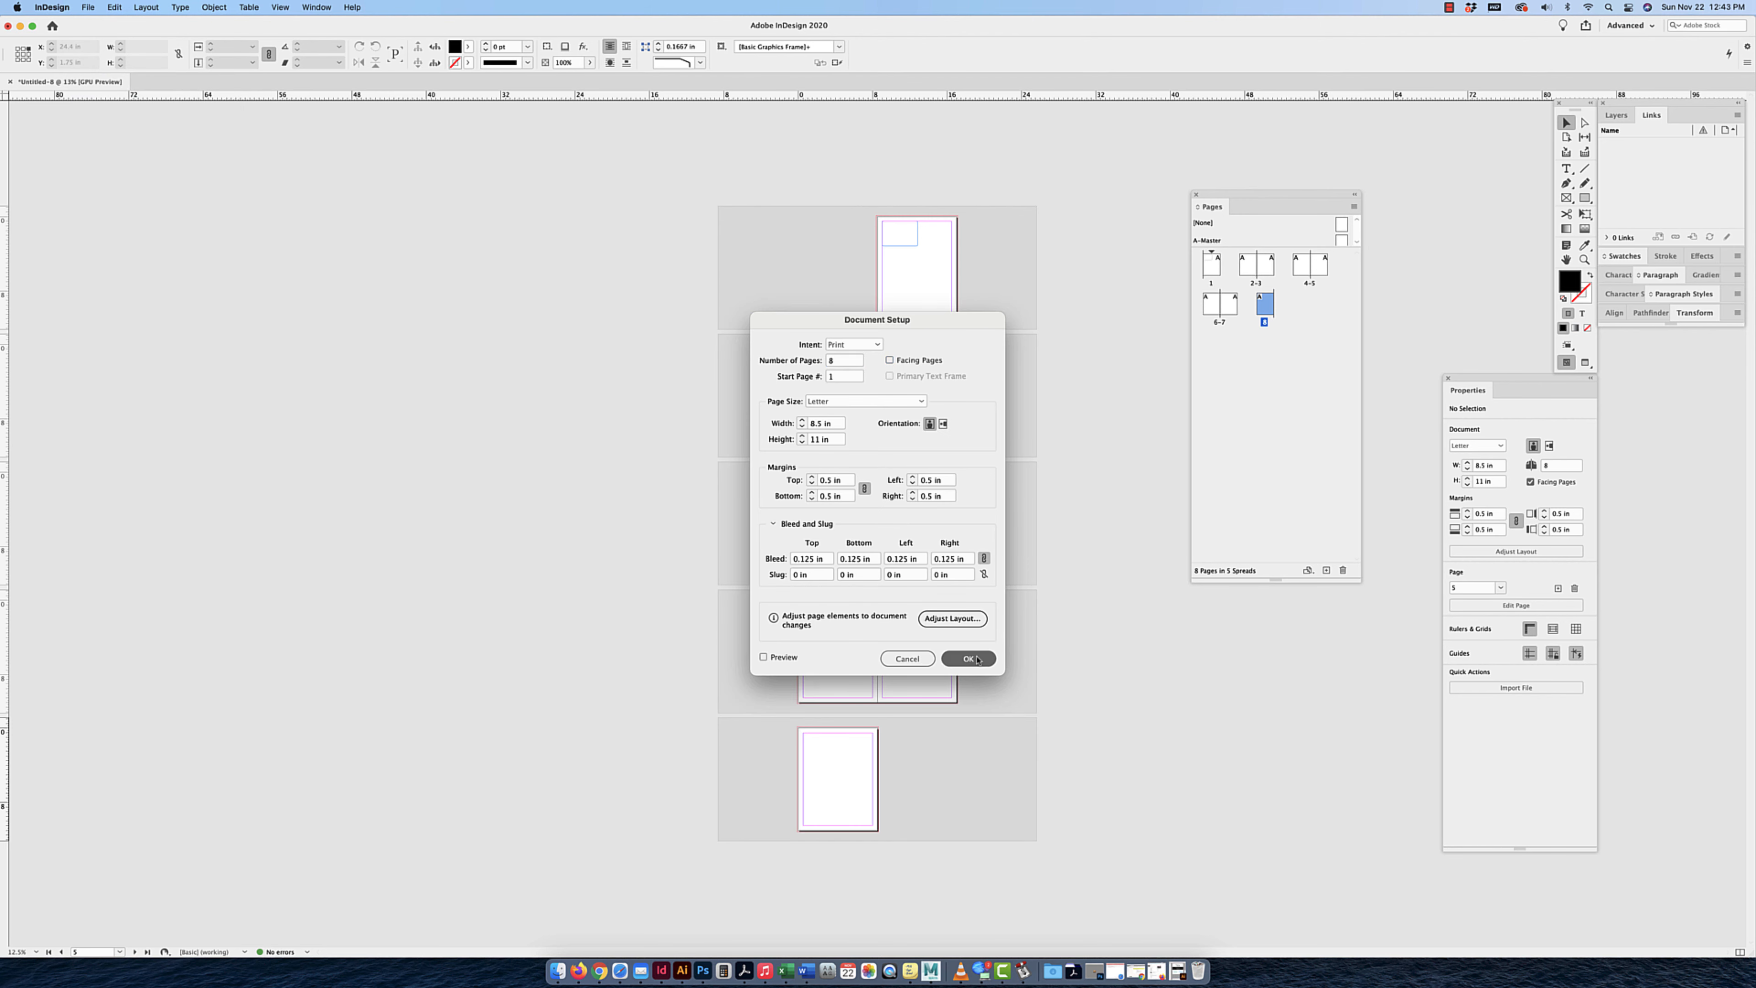
scroll(912, 671, up, 3)
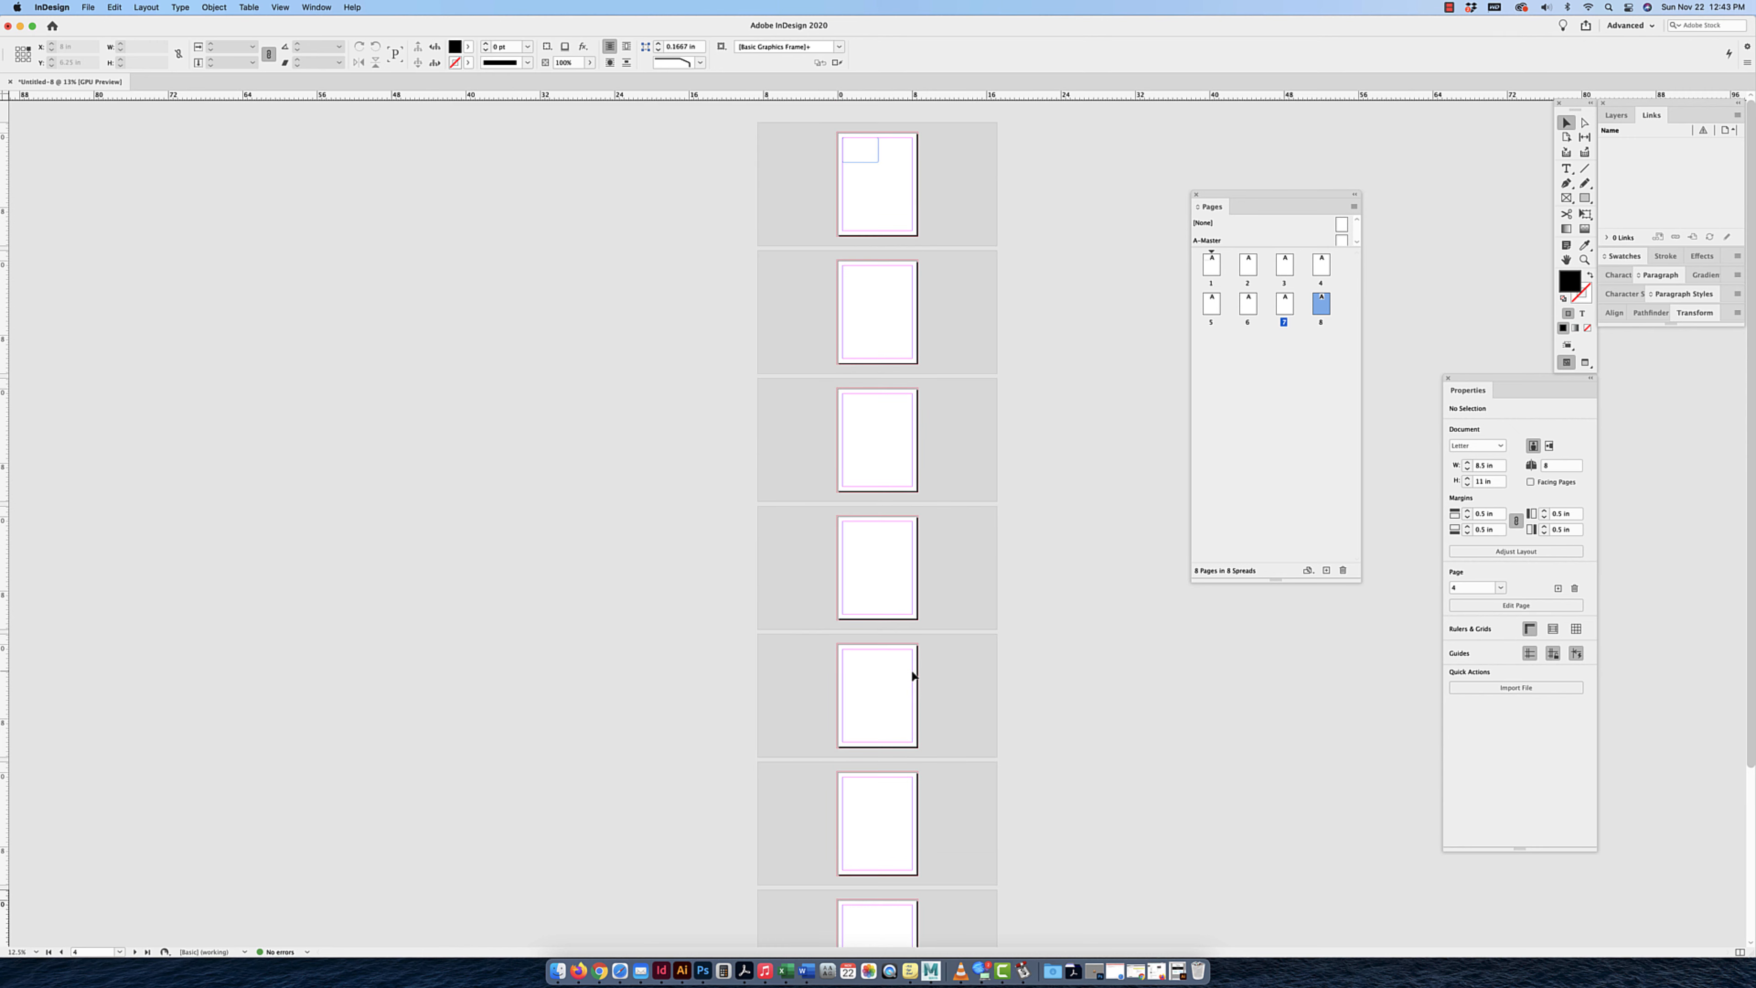
Turn facing pages back on for the eight-page document in Document Setup.
click(88, 8)
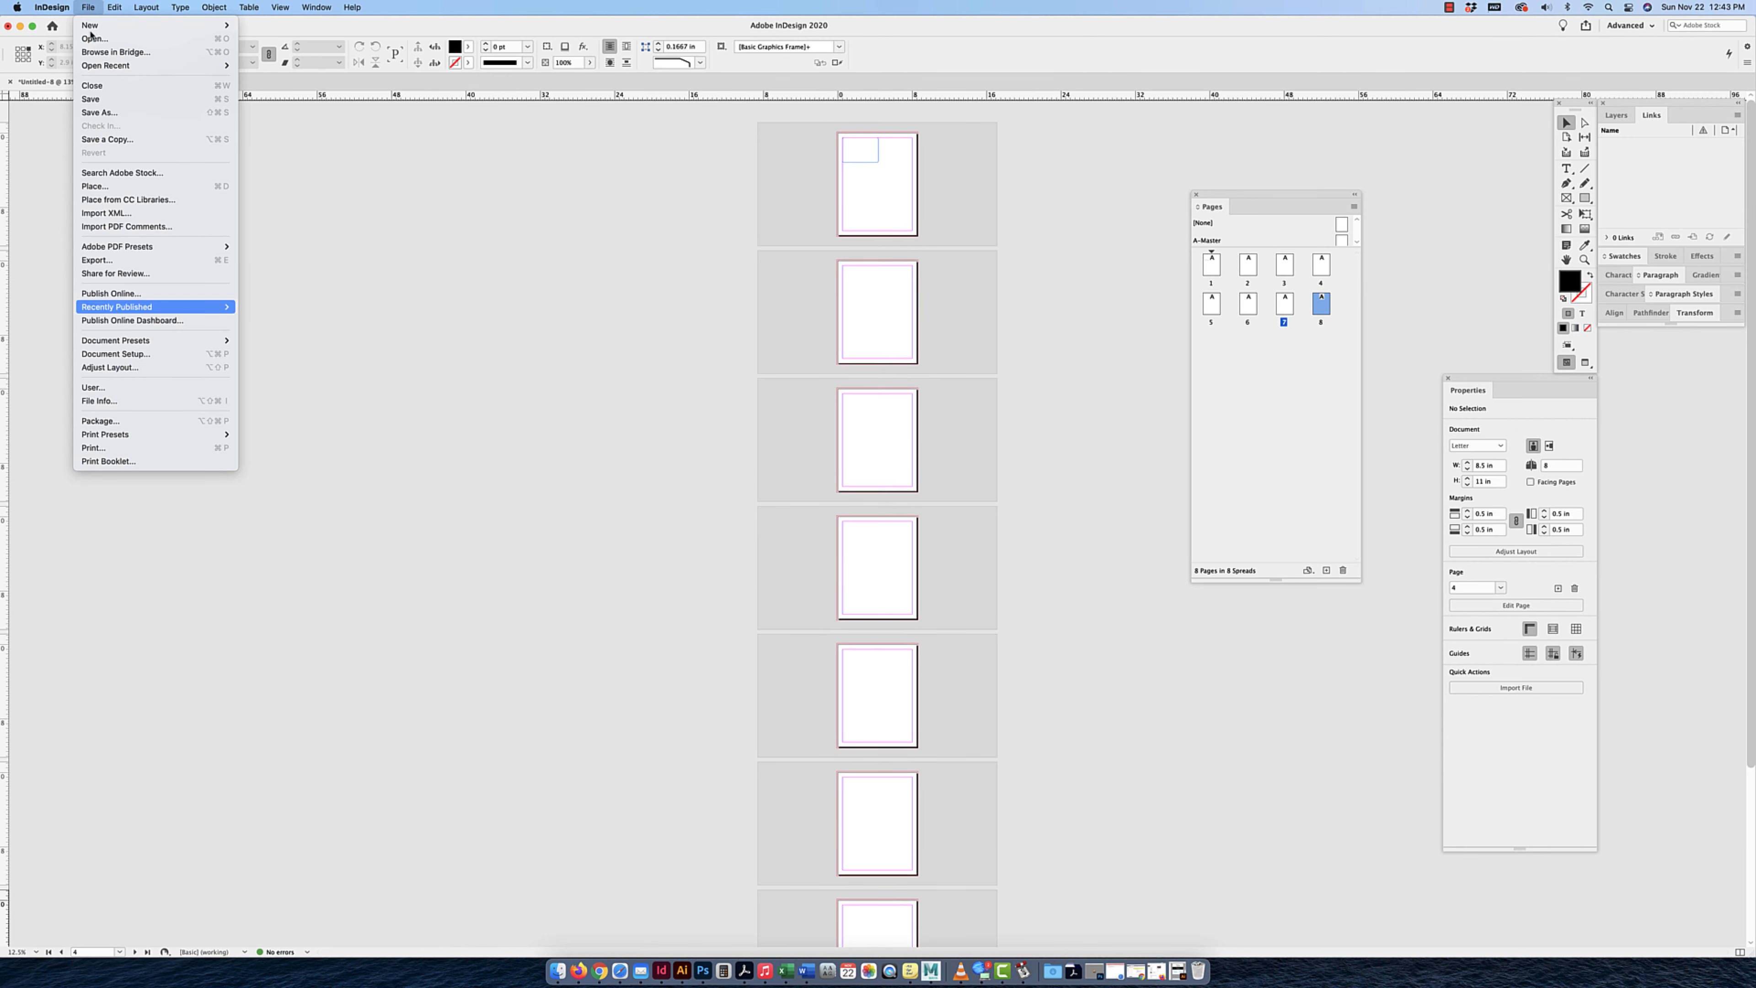
click(133, 354)
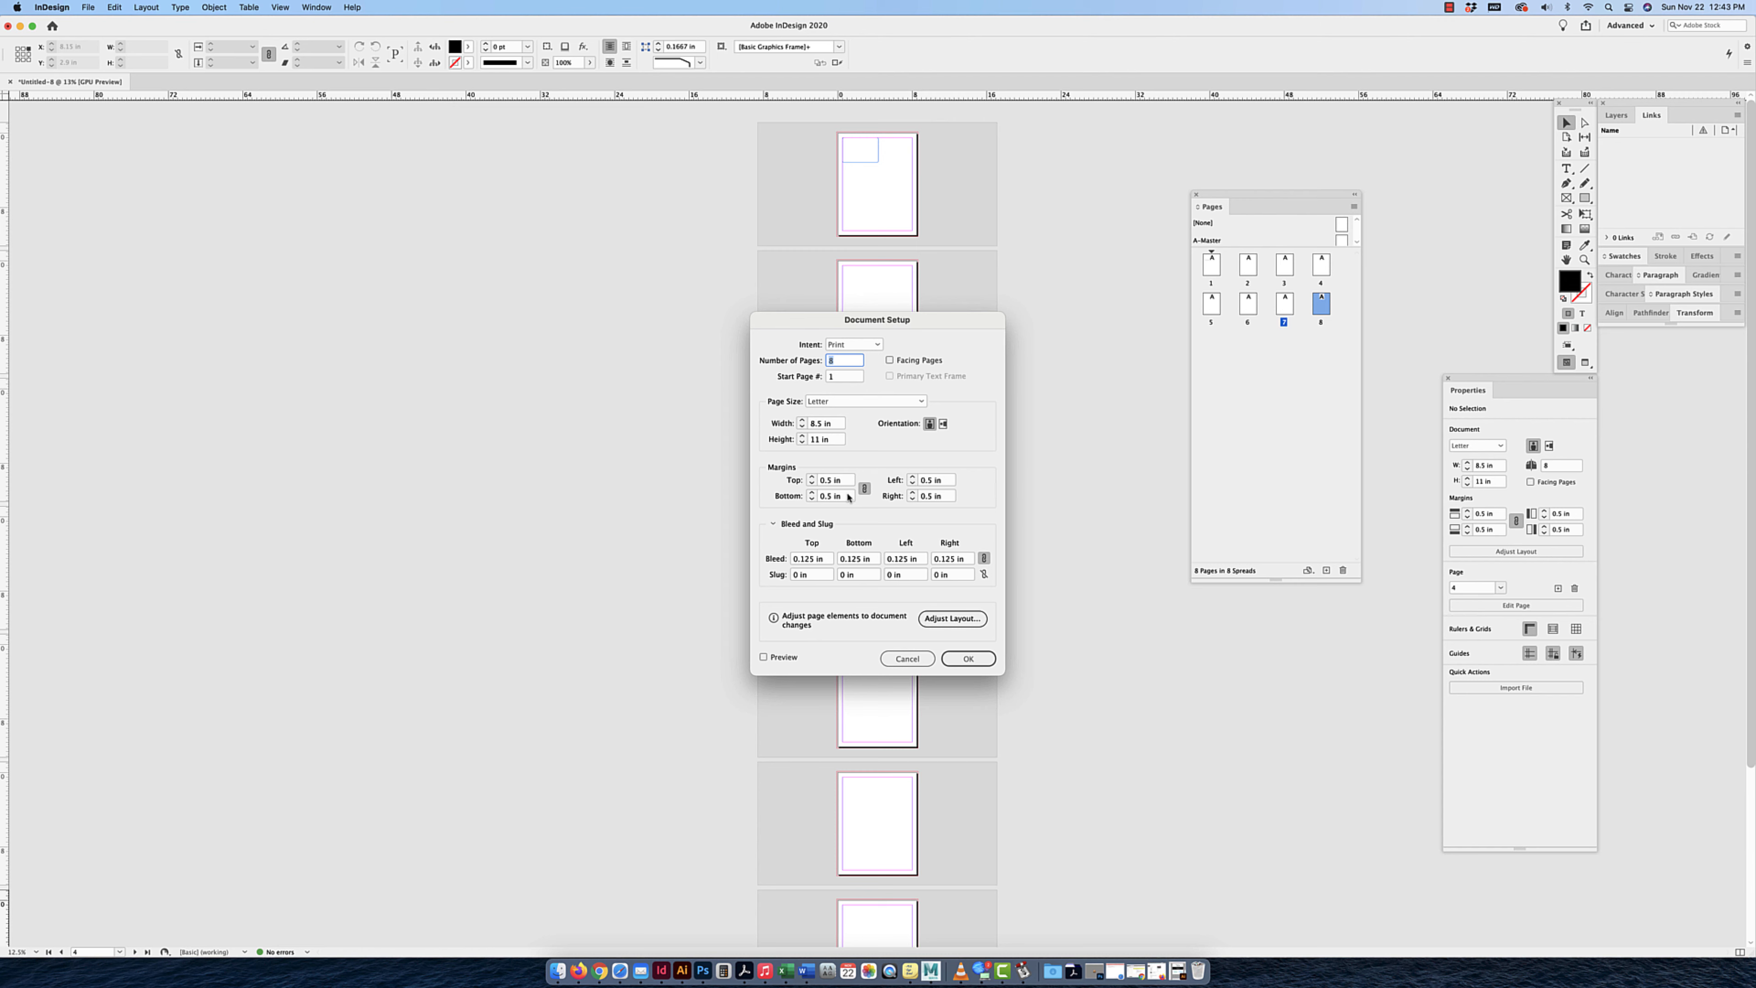
click(890, 360)
click(975, 659)
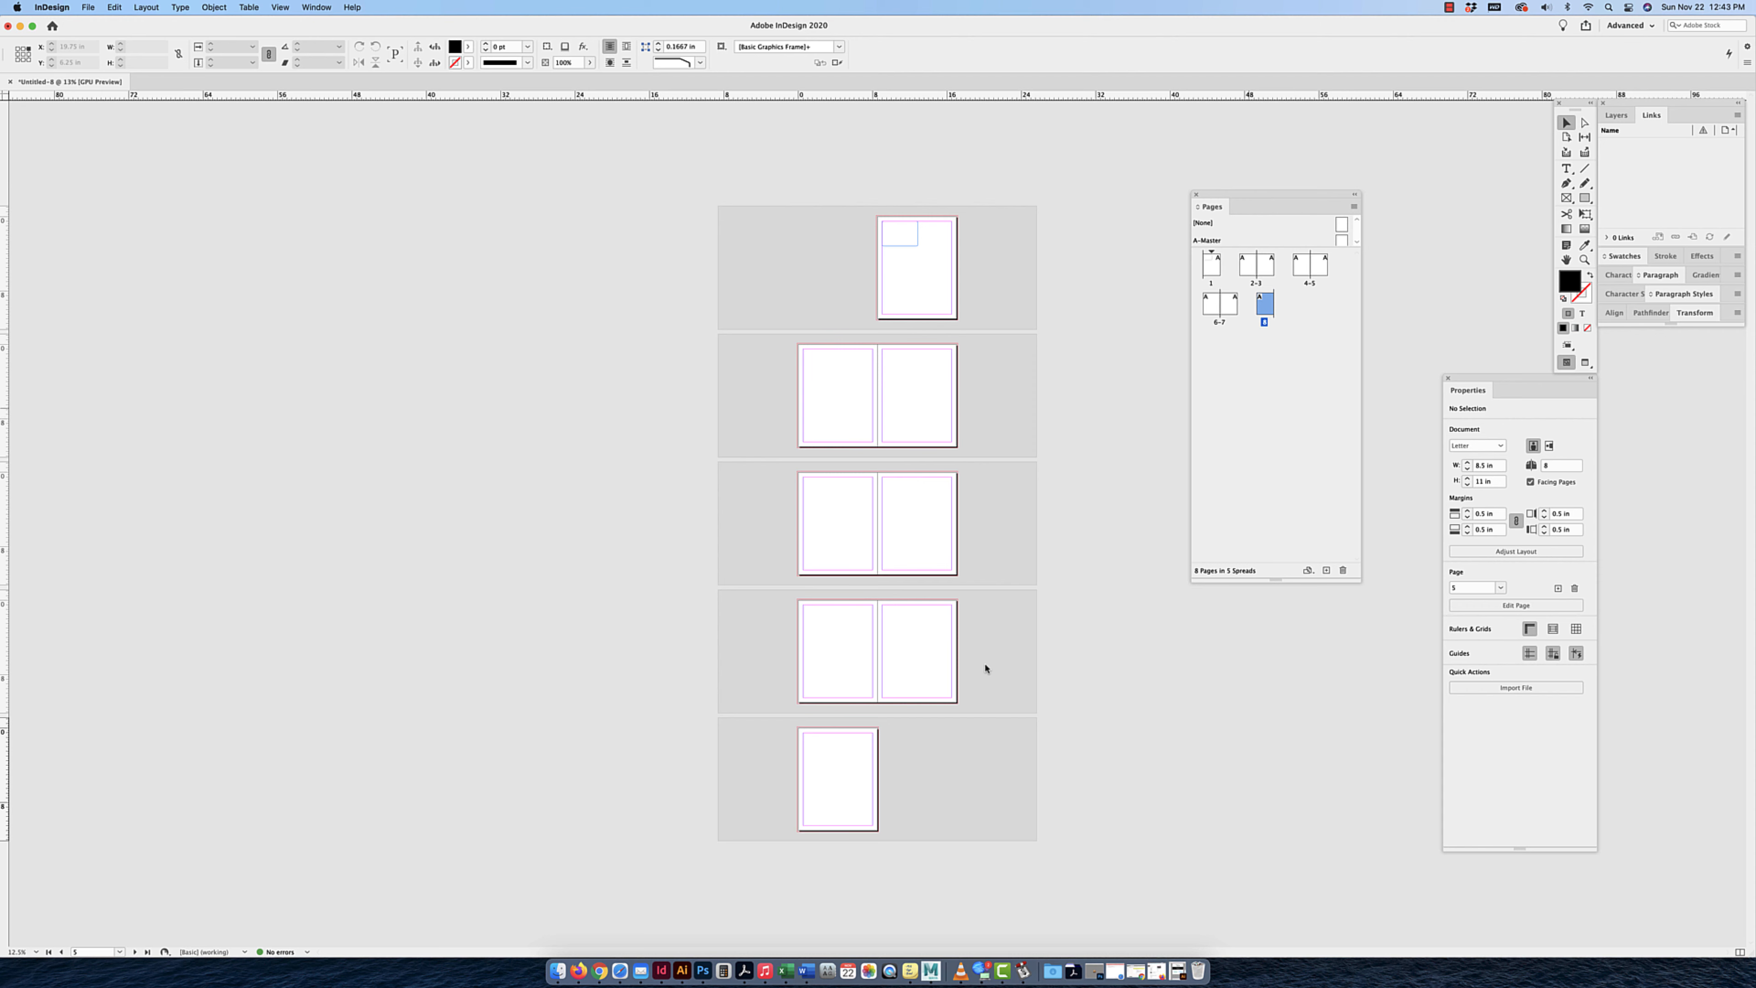
Lengthen the Pages panel and move the rectangle on page 1 down toward the middle of the page.
drag(1263, 589, 1263, 651)
click(918, 233)
drag(911, 244, 928, 281)
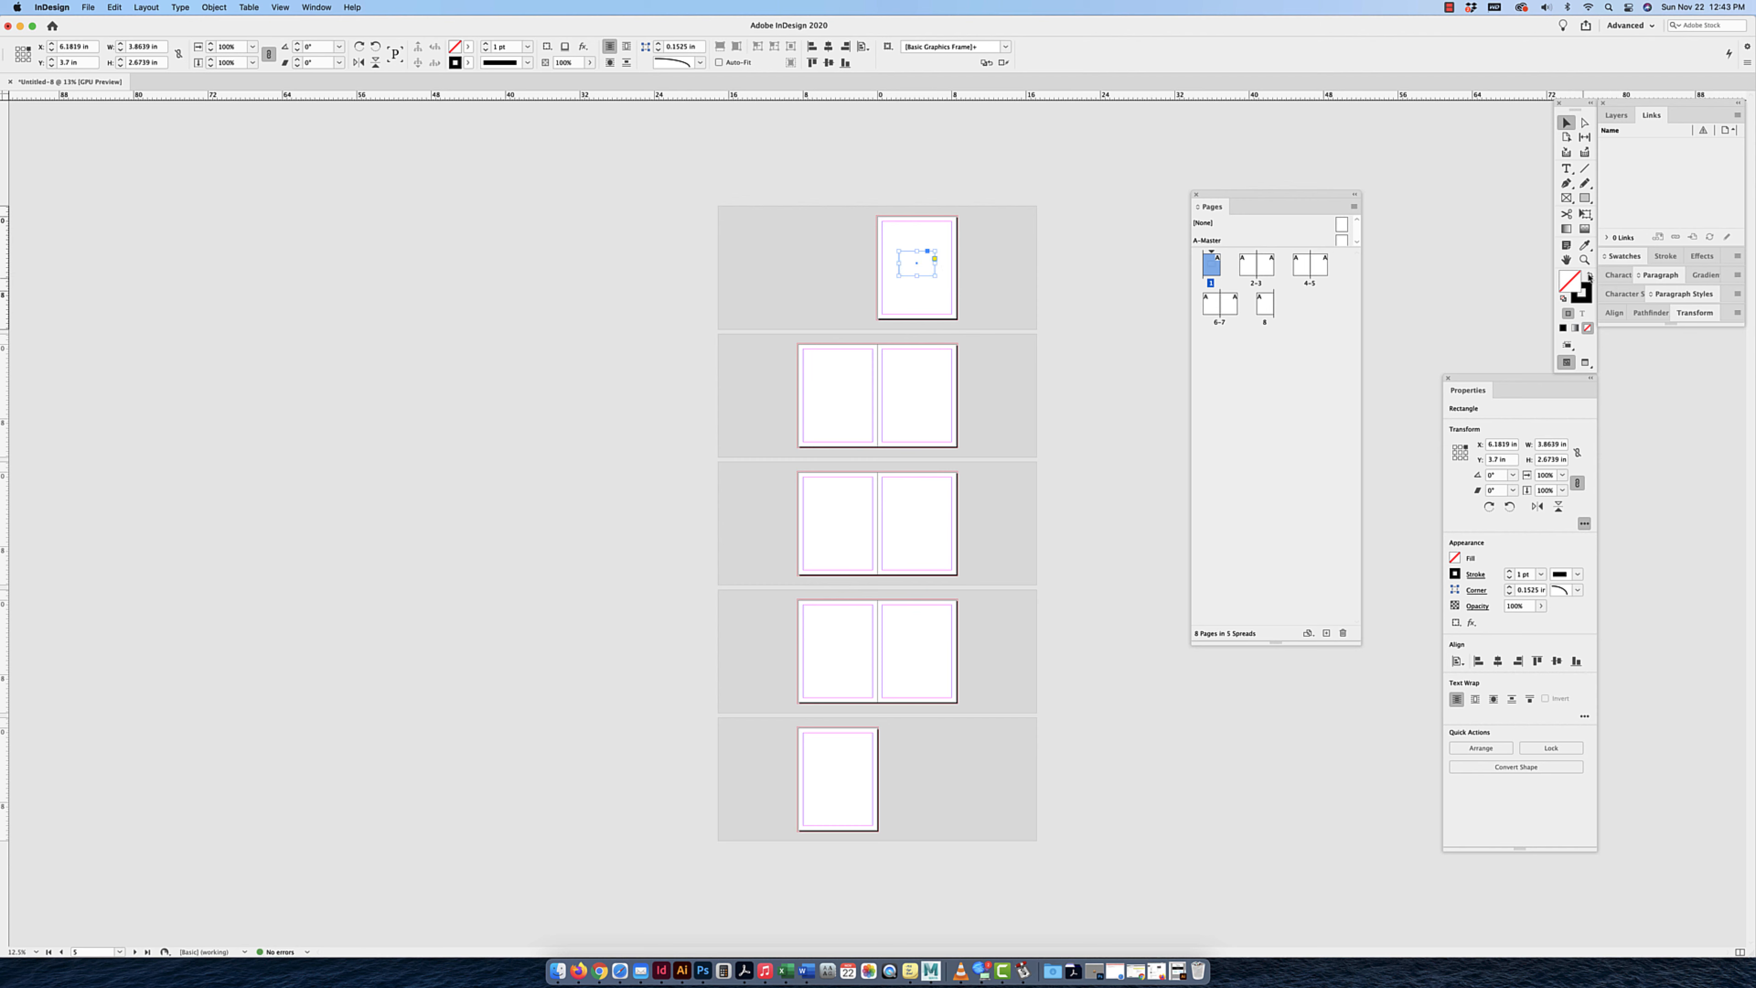
Swap the rectangle's fill and stroke so it is filled black, and copy it.
key(shift+x)
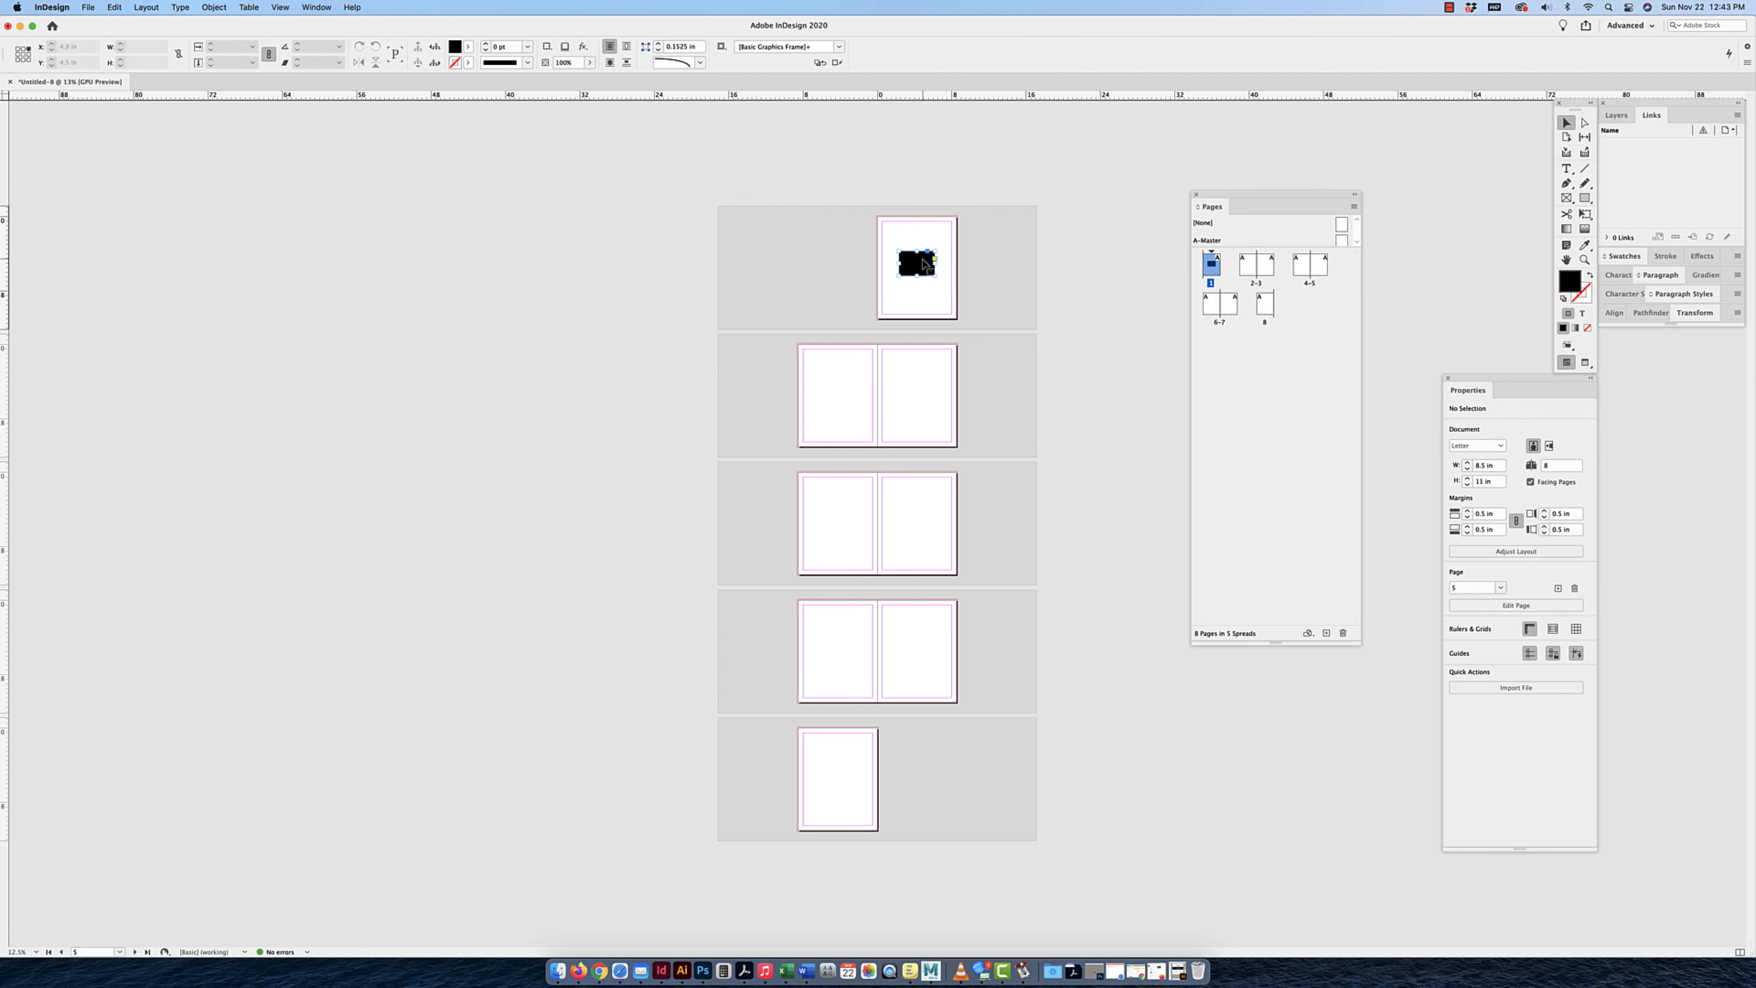
key(super+c)
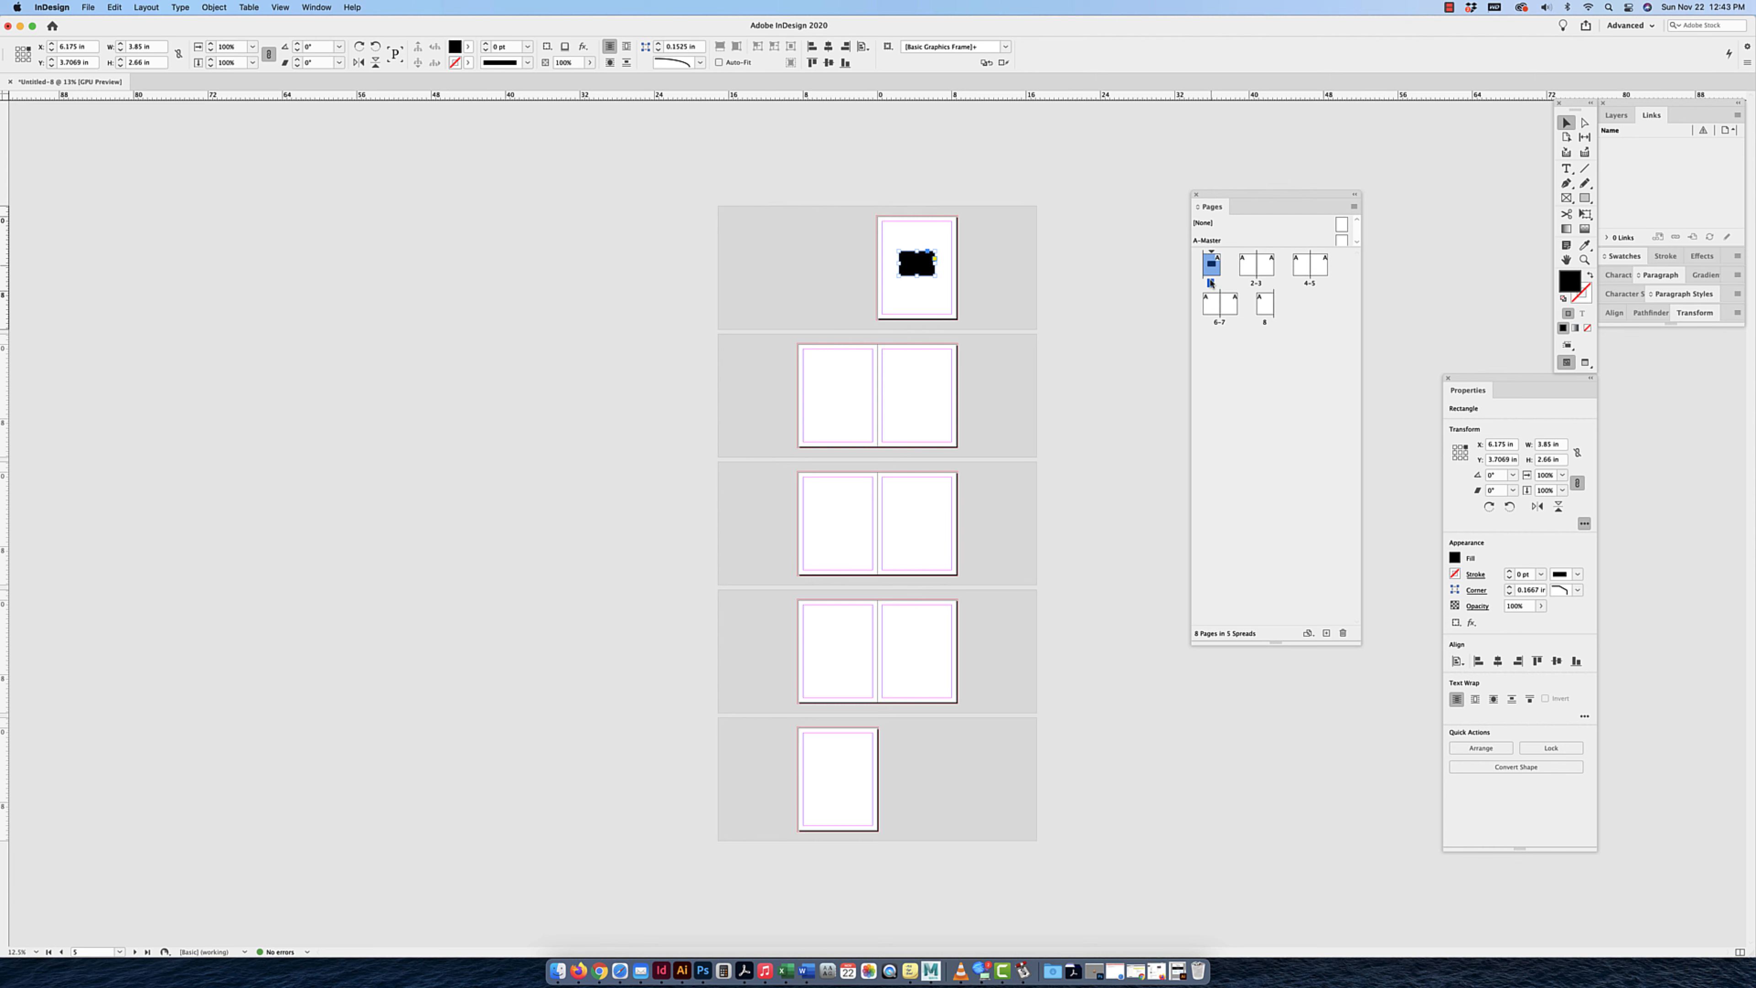
click(1250, 268)
click(1266, 267)
click(1305, 269)
click(1319, 266)
click(1266, 308)
click(1049, 537)
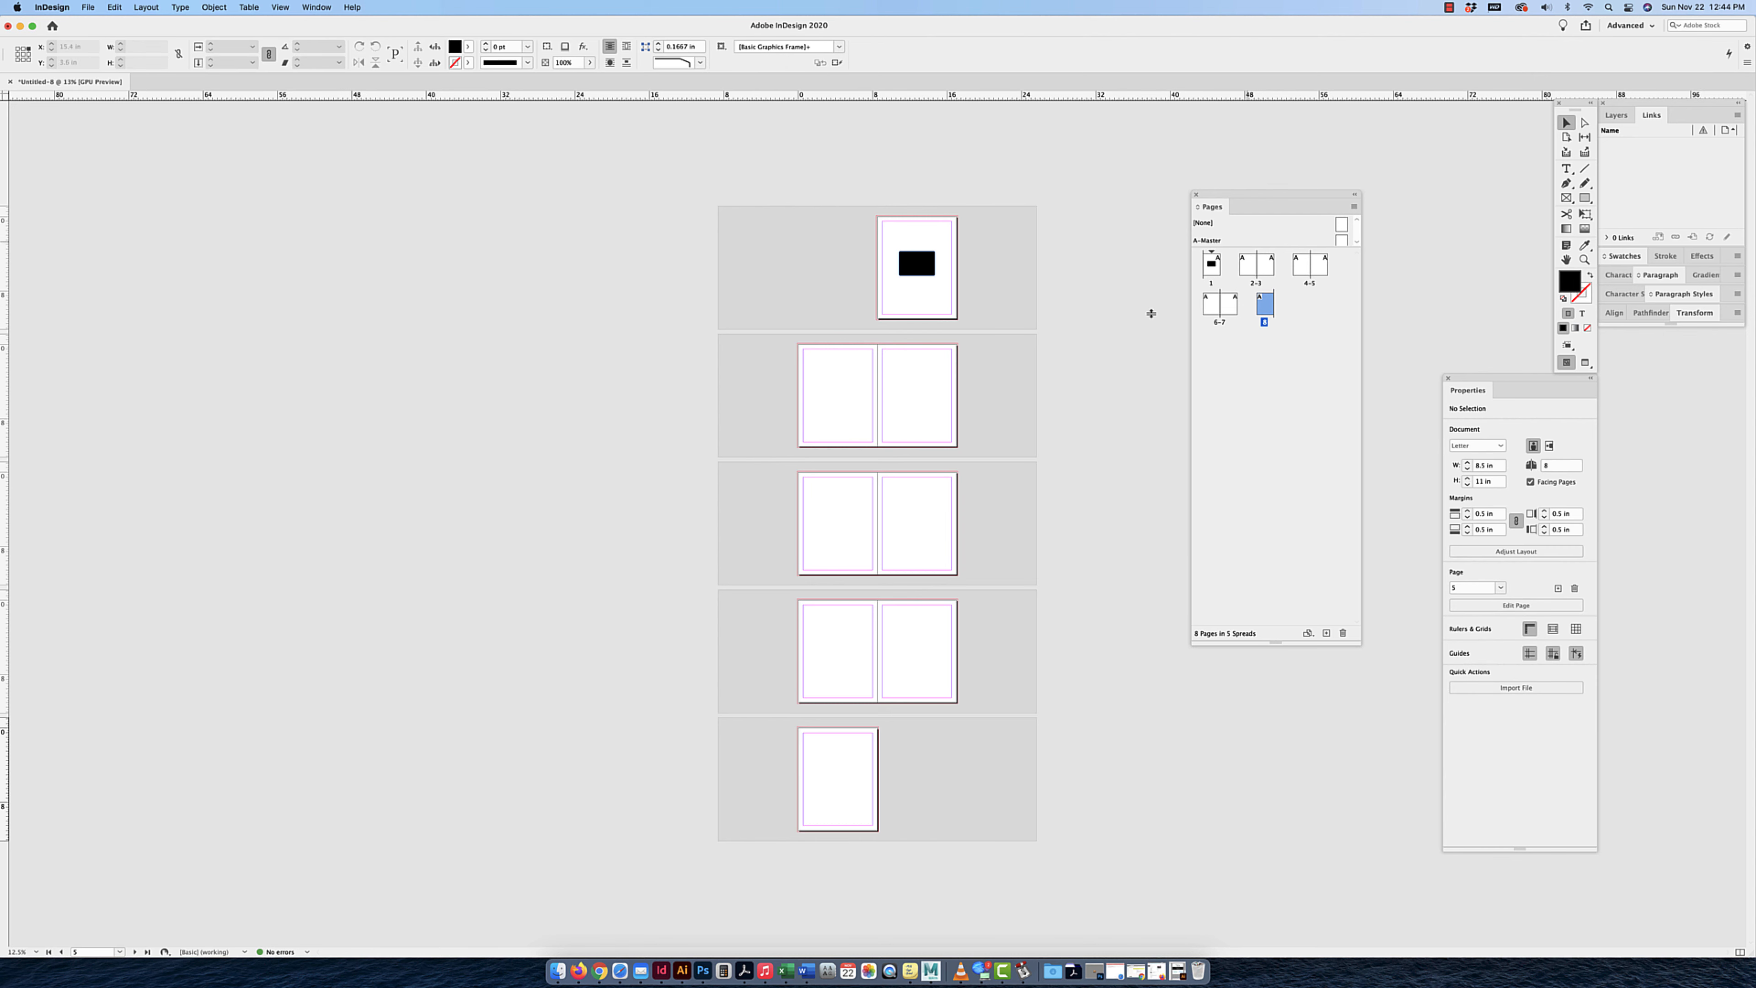
Enlarge the masters area of the Pages panel and paste the copied black rectangle onto the A-Master page.
click(1204, 240)
drag(1278, 251, 1278, 305)
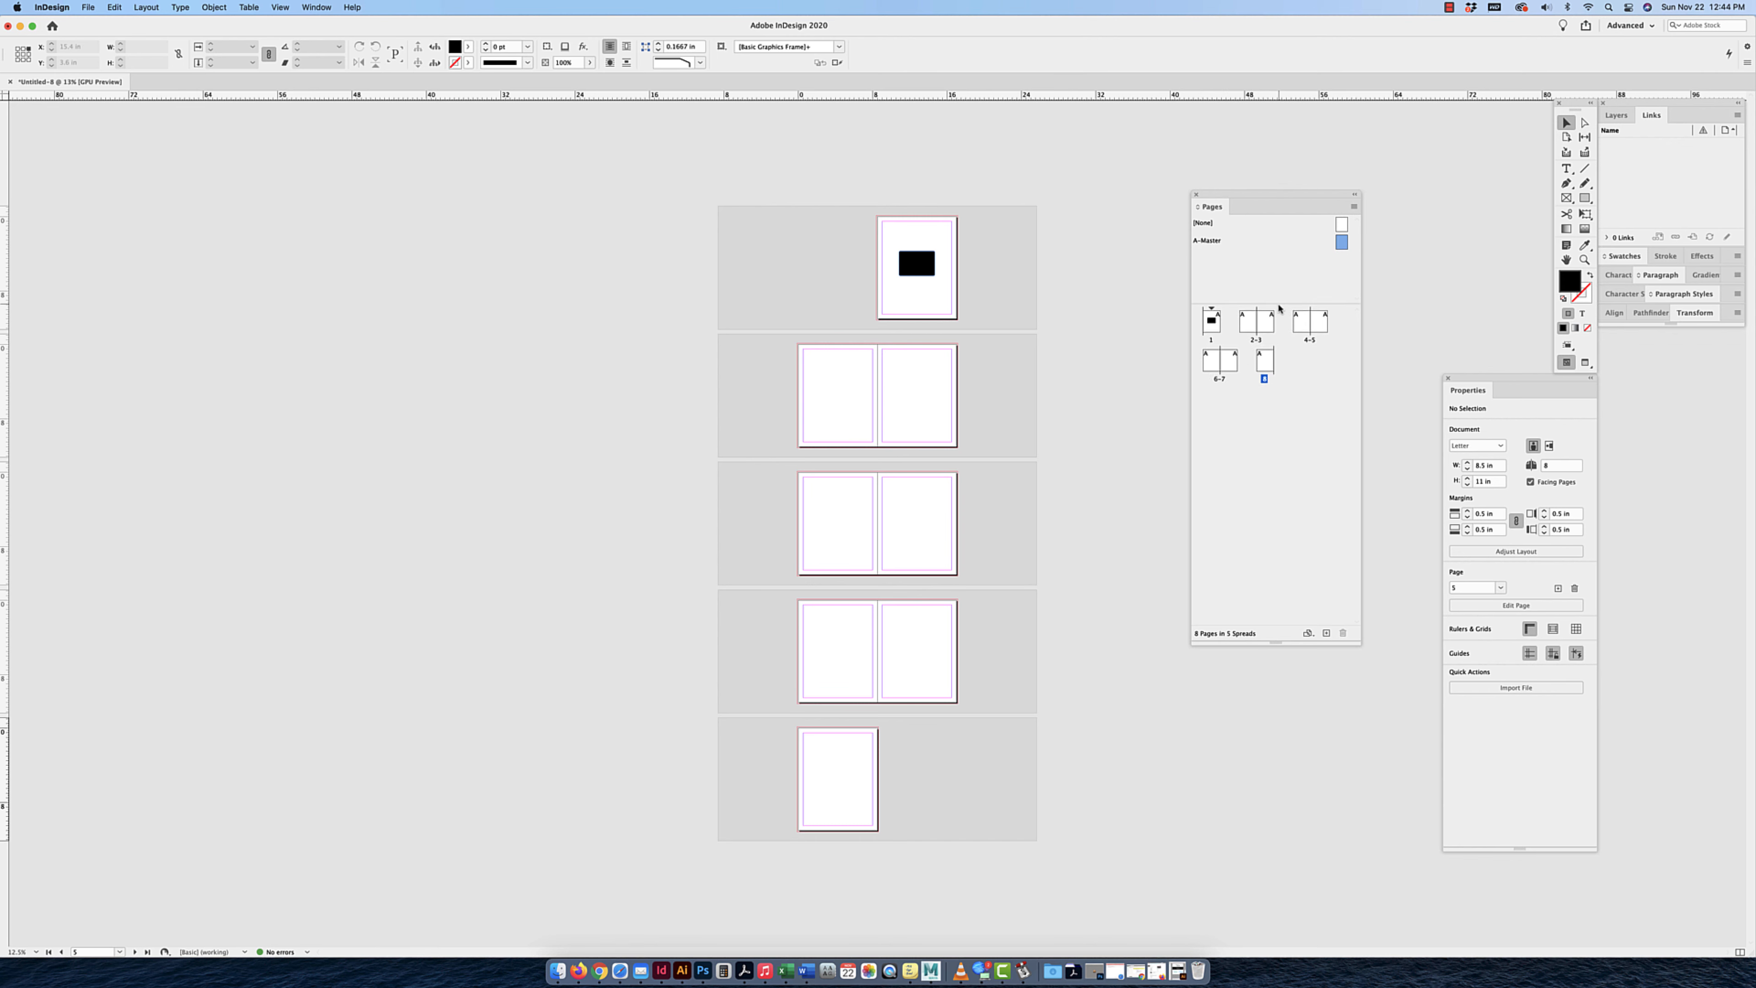
double_click(1209, 241)
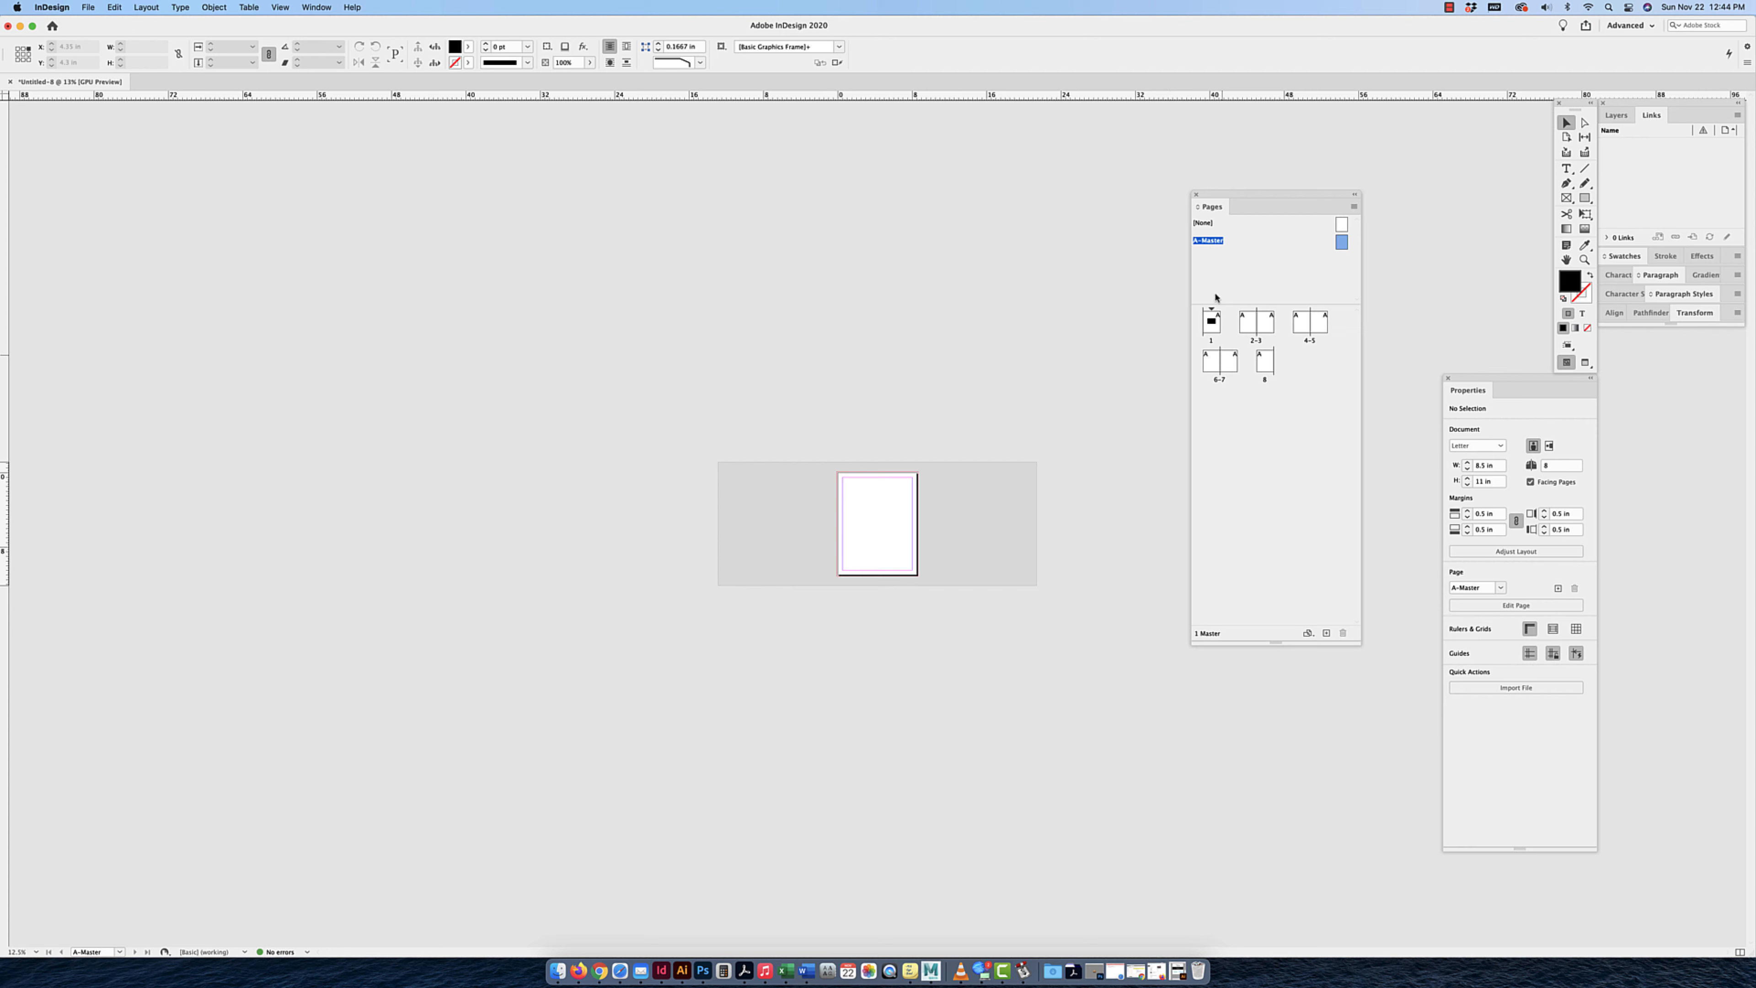
drag(1215, 312, 1217, 315)
key(super+v)
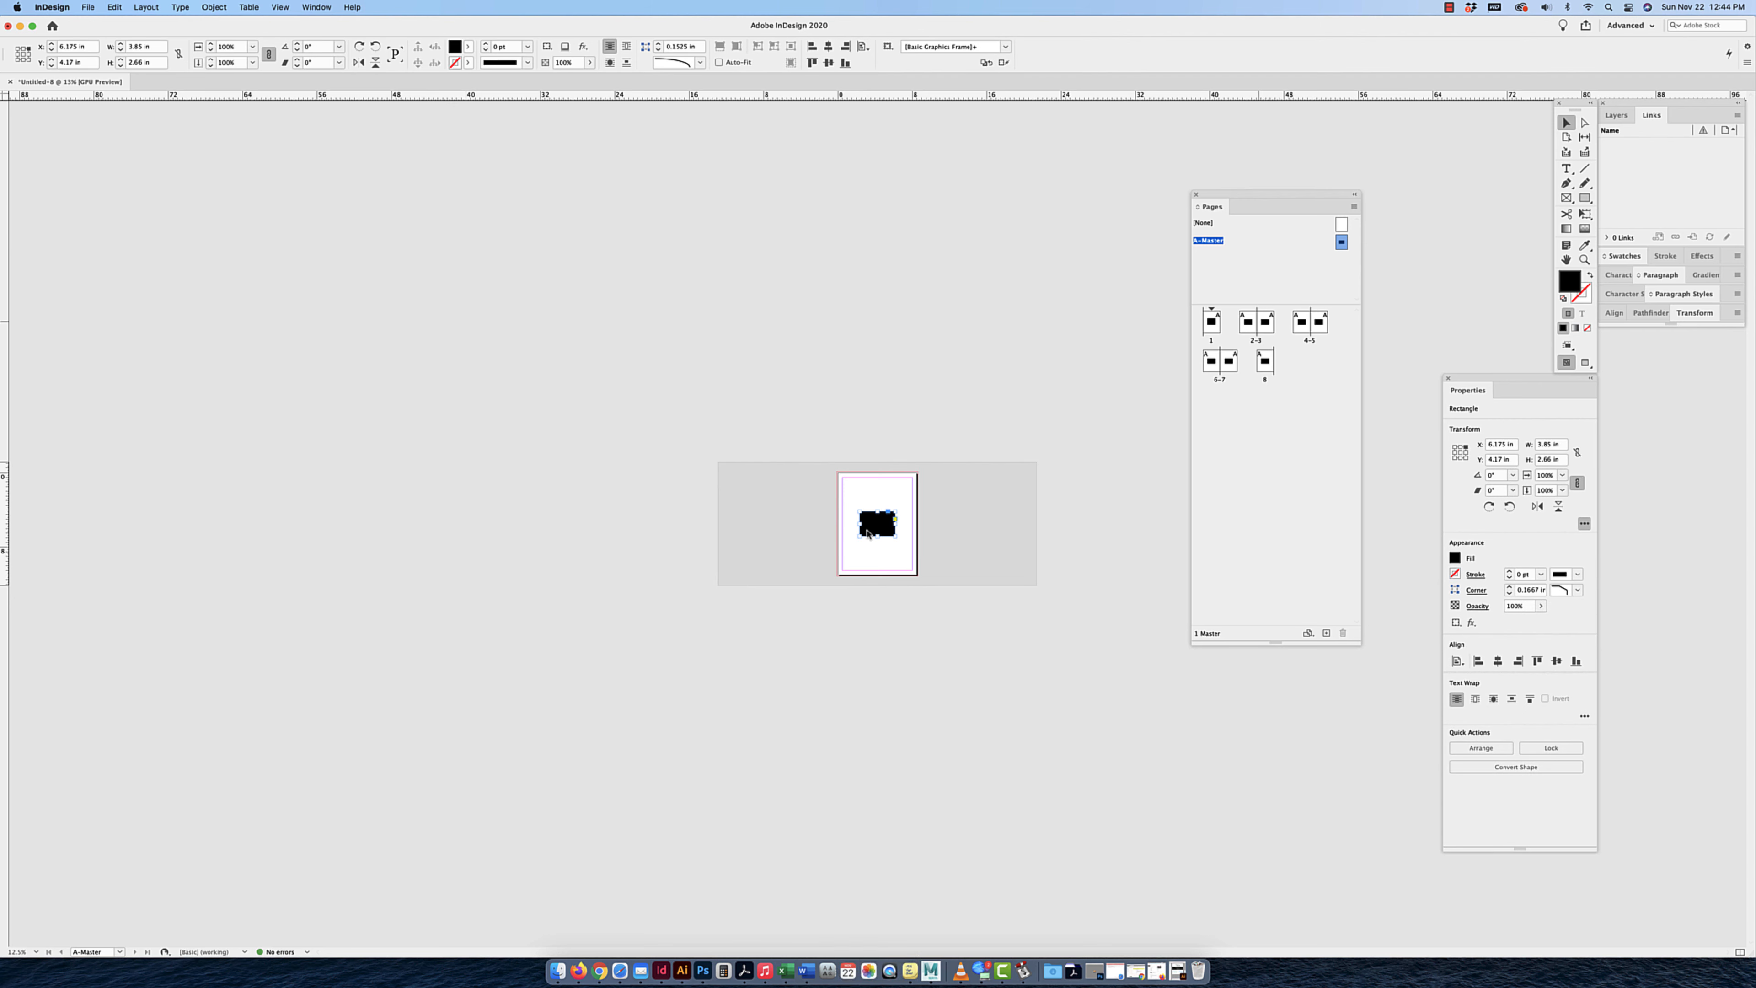
Examine the rectangle on the A-Master page and on the document pages, from page 1 through the last spreads.
click(948, 551)
key(super+equal)
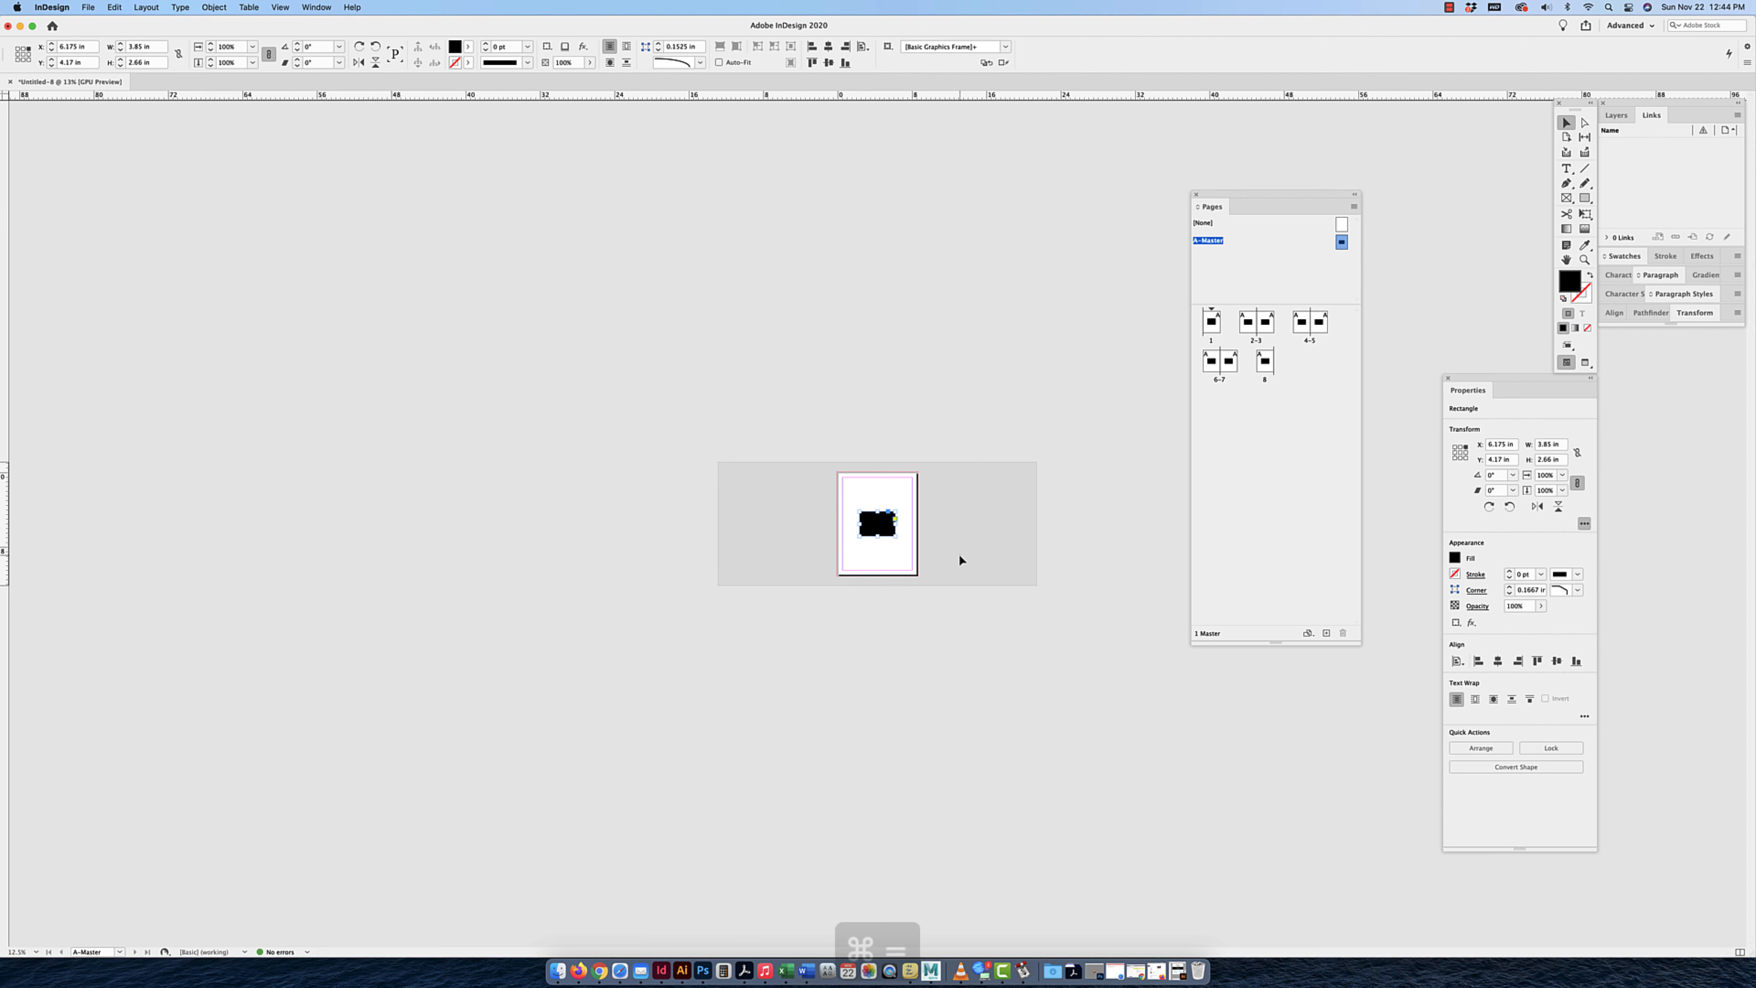
key(super+equal)
scroll(1068, 510, right, 2)
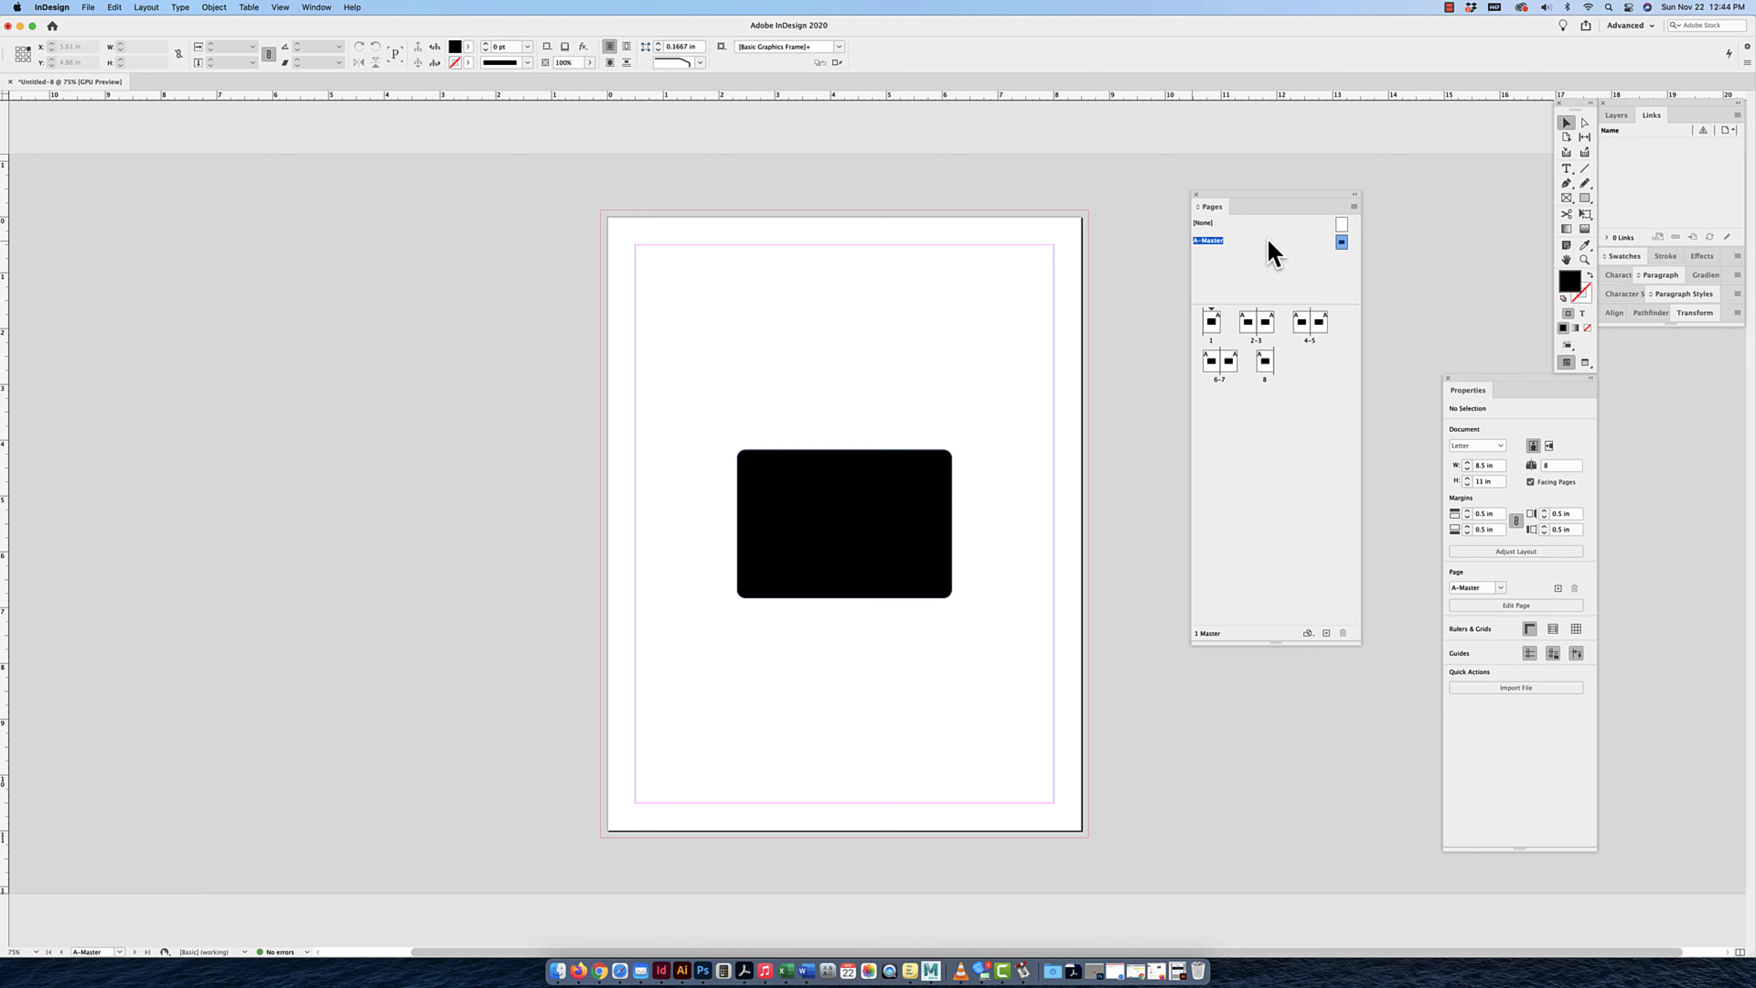
double_click(1211, 321)
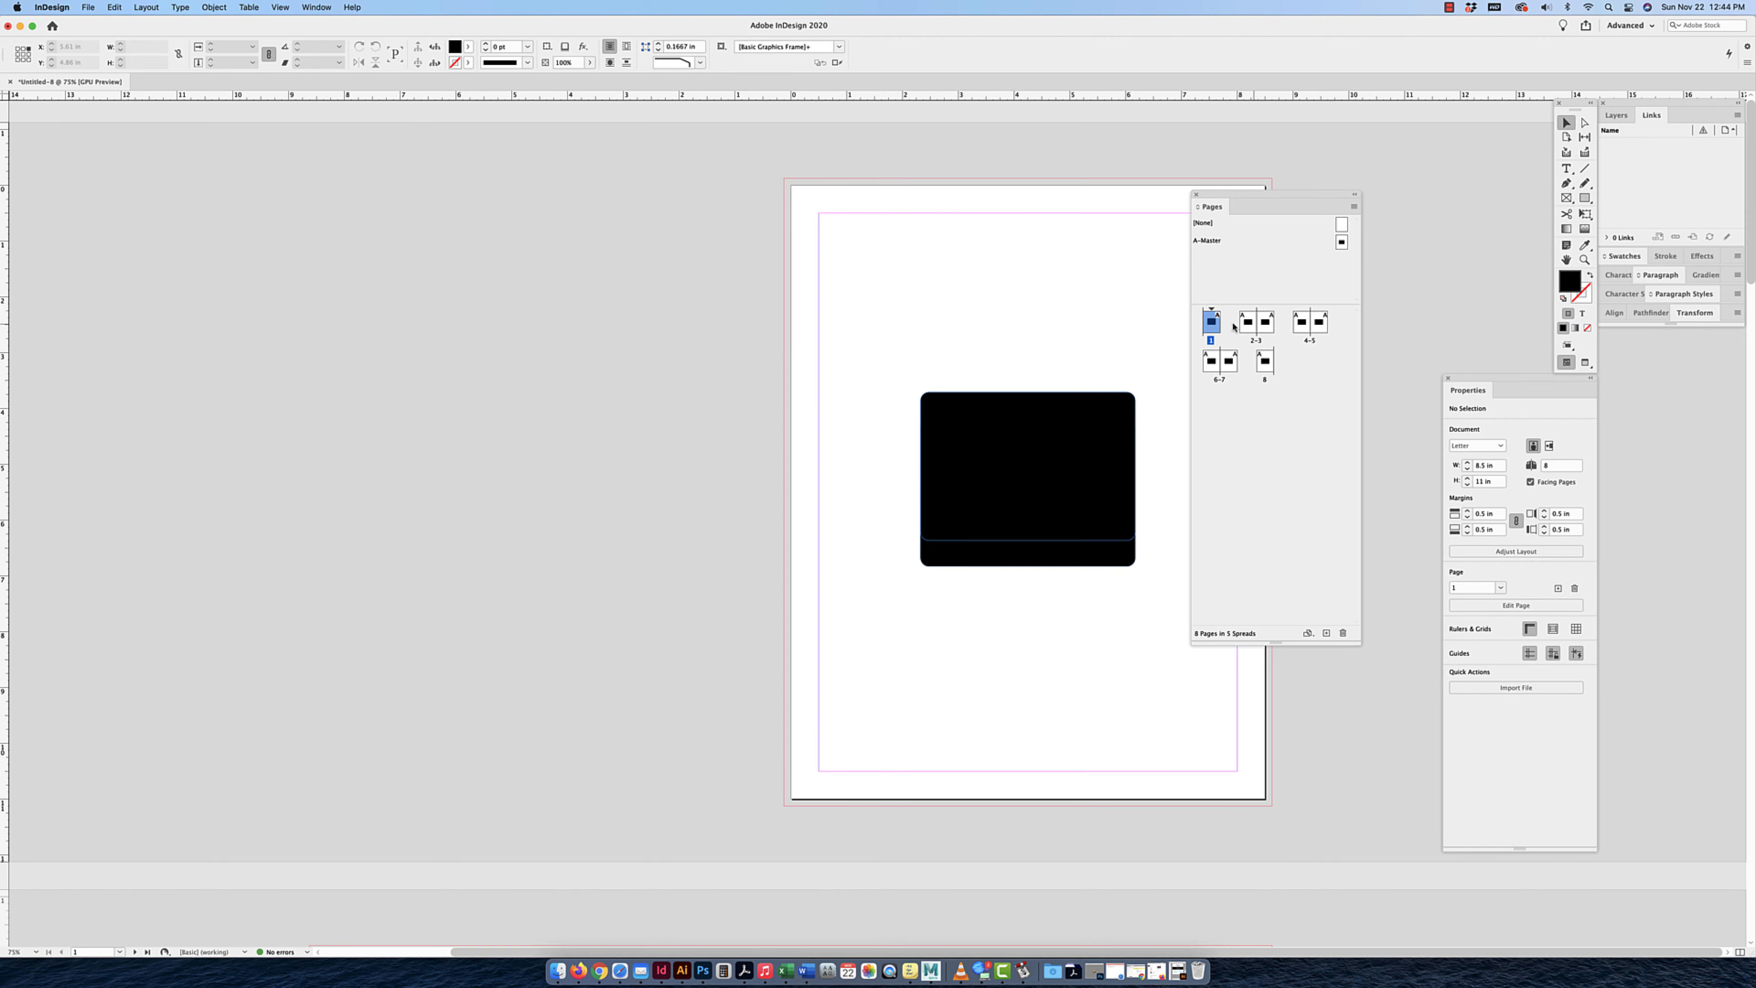
double_click(1248, 321)
drag(930, 530, 832, 509)
drag(1096, 492, 999, 492)
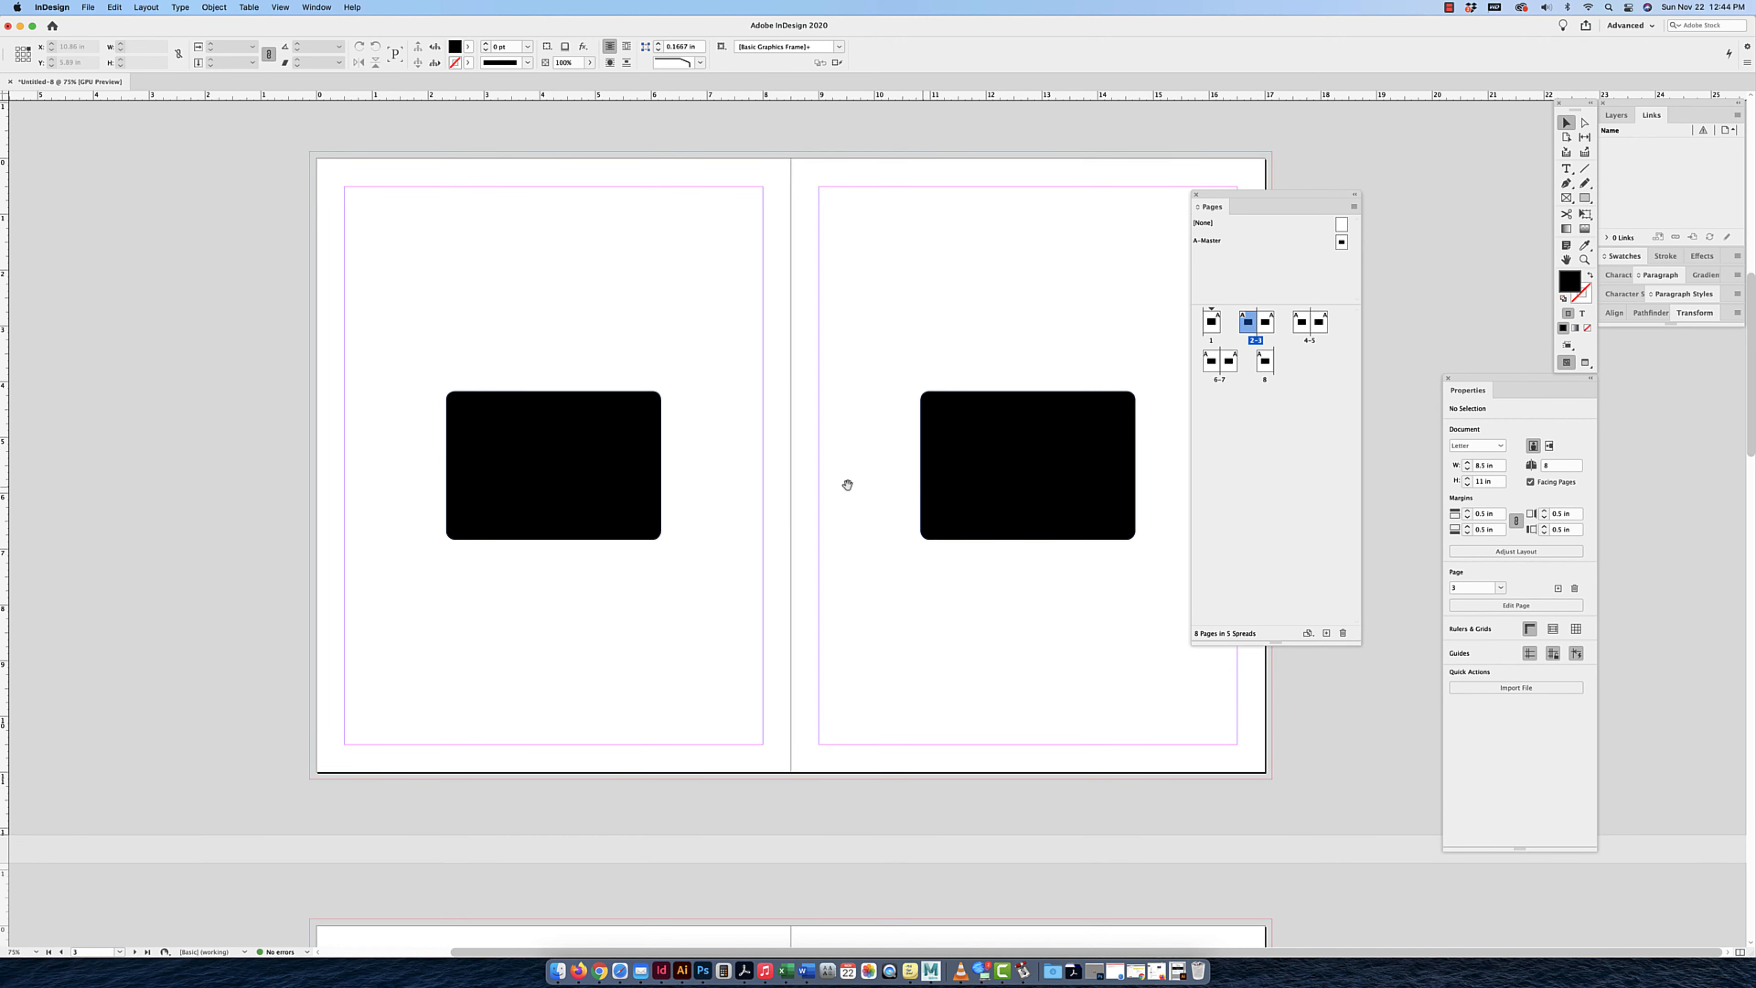
key(super+minus)
key(super+minus)
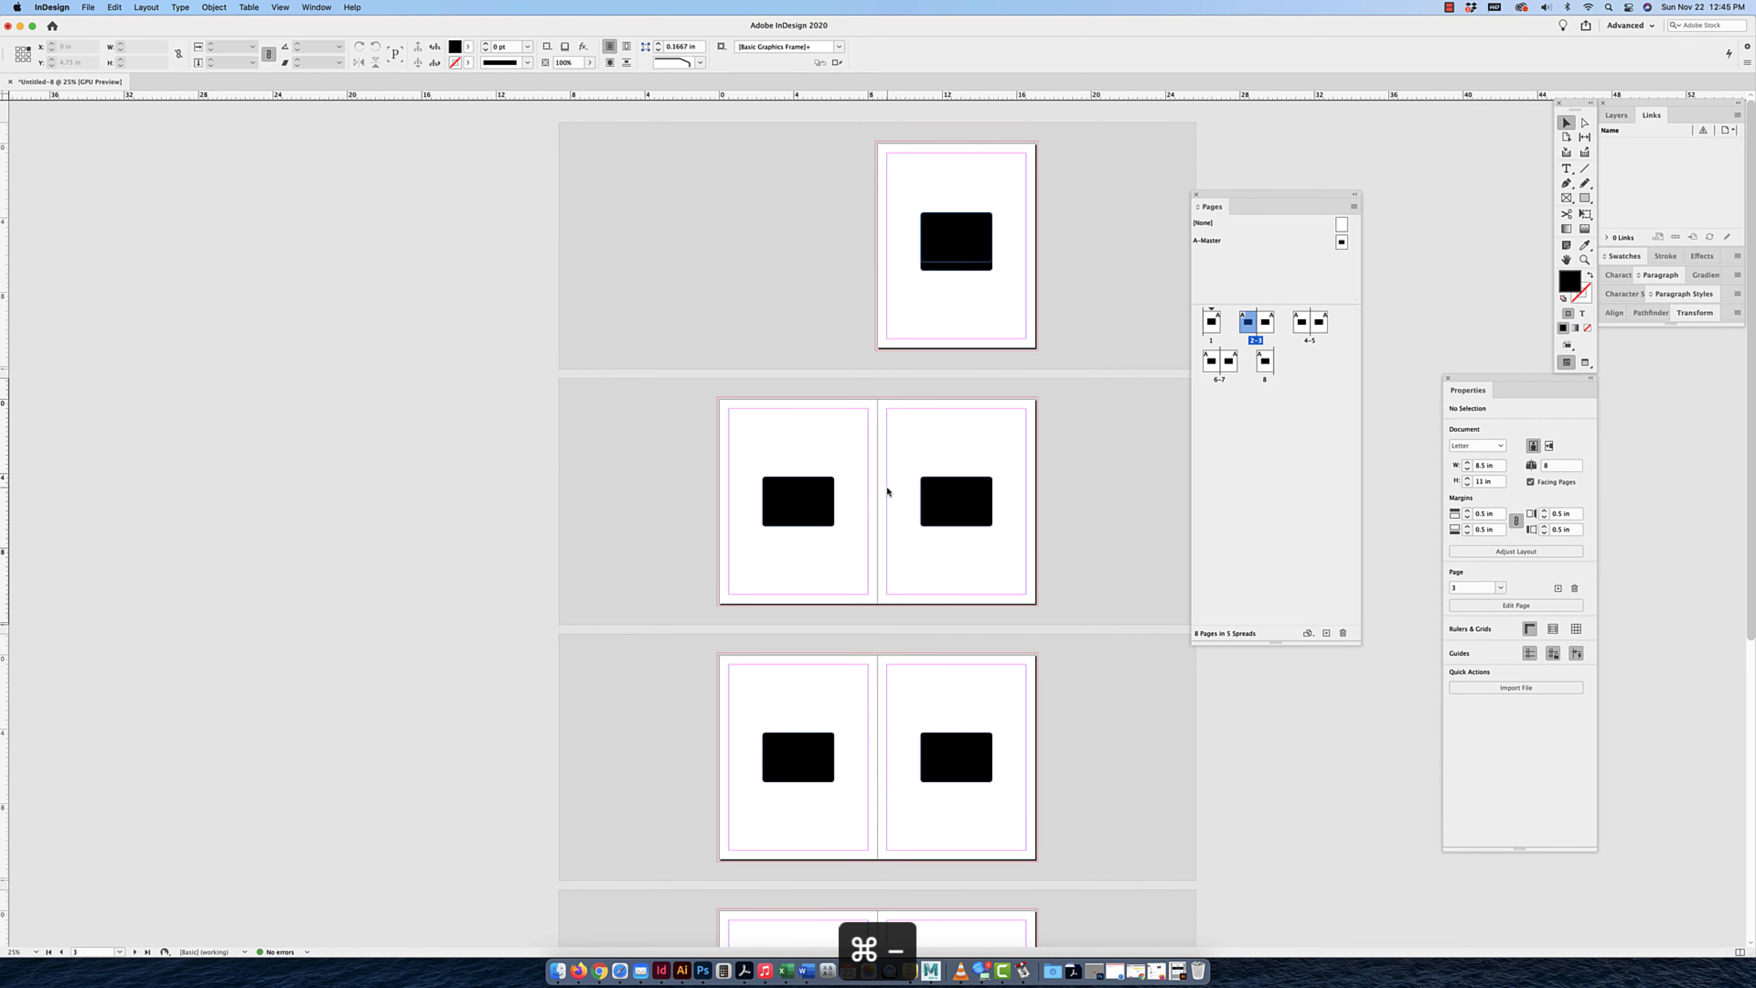
scroll(891, 512, down, 10)
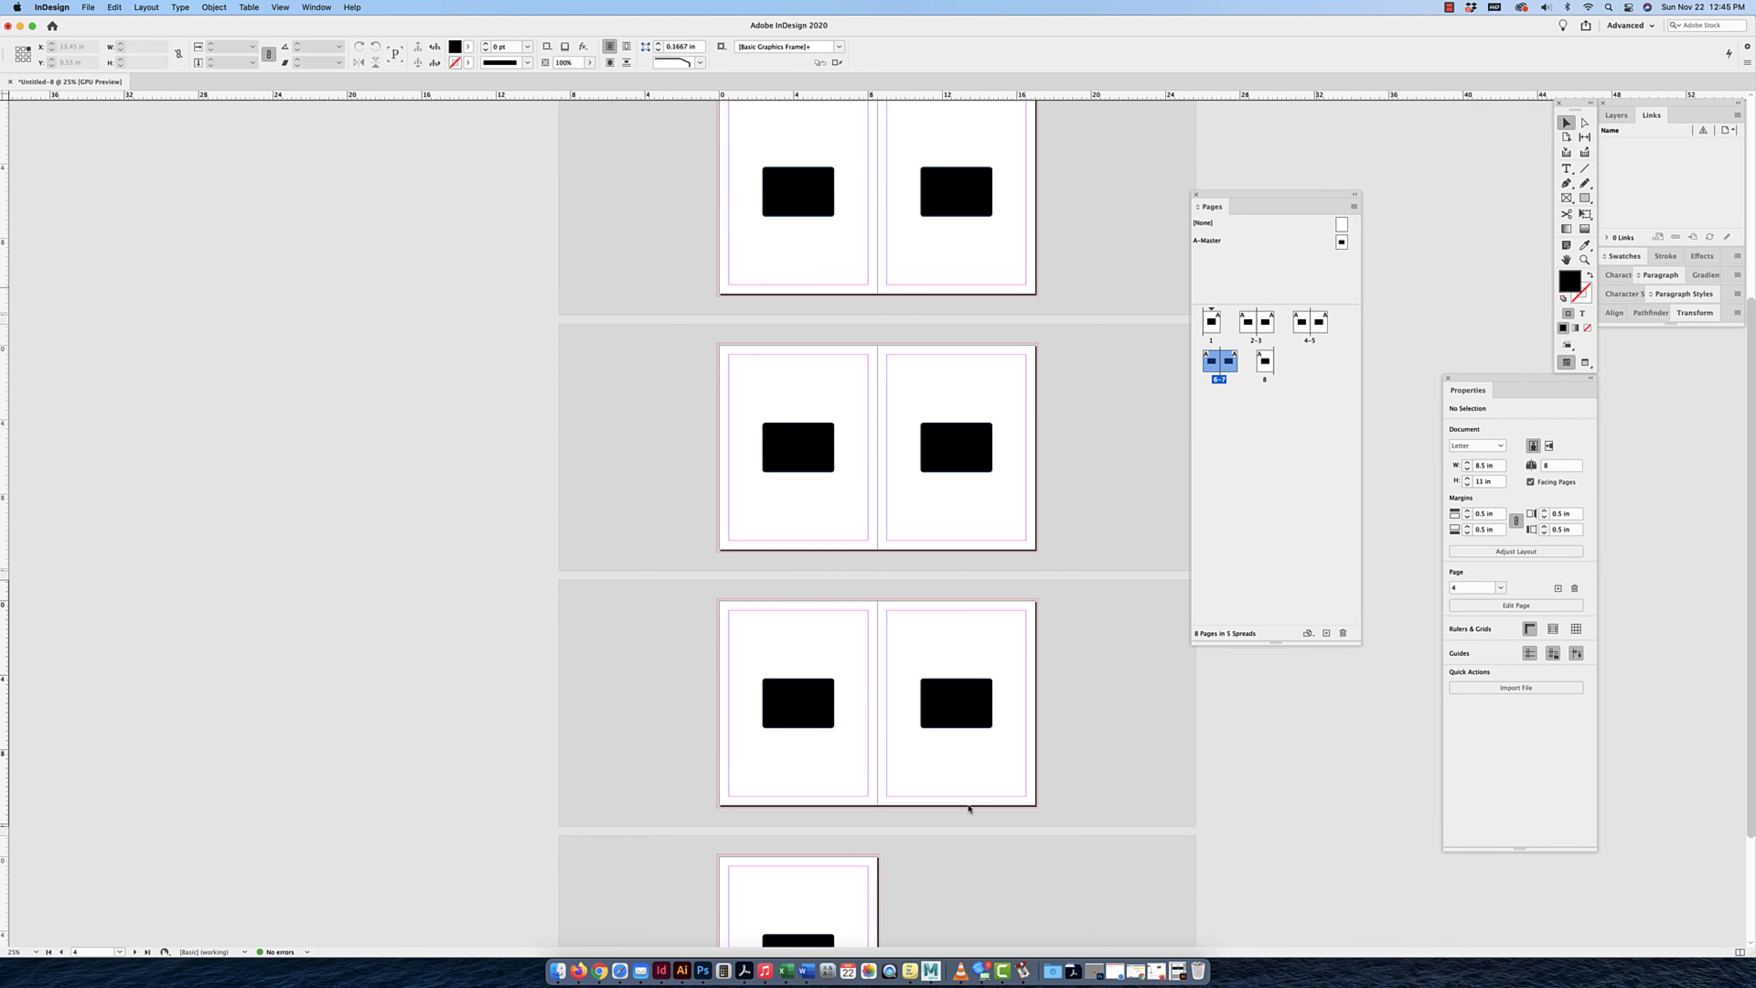
scroll(969, 808, down, 5)
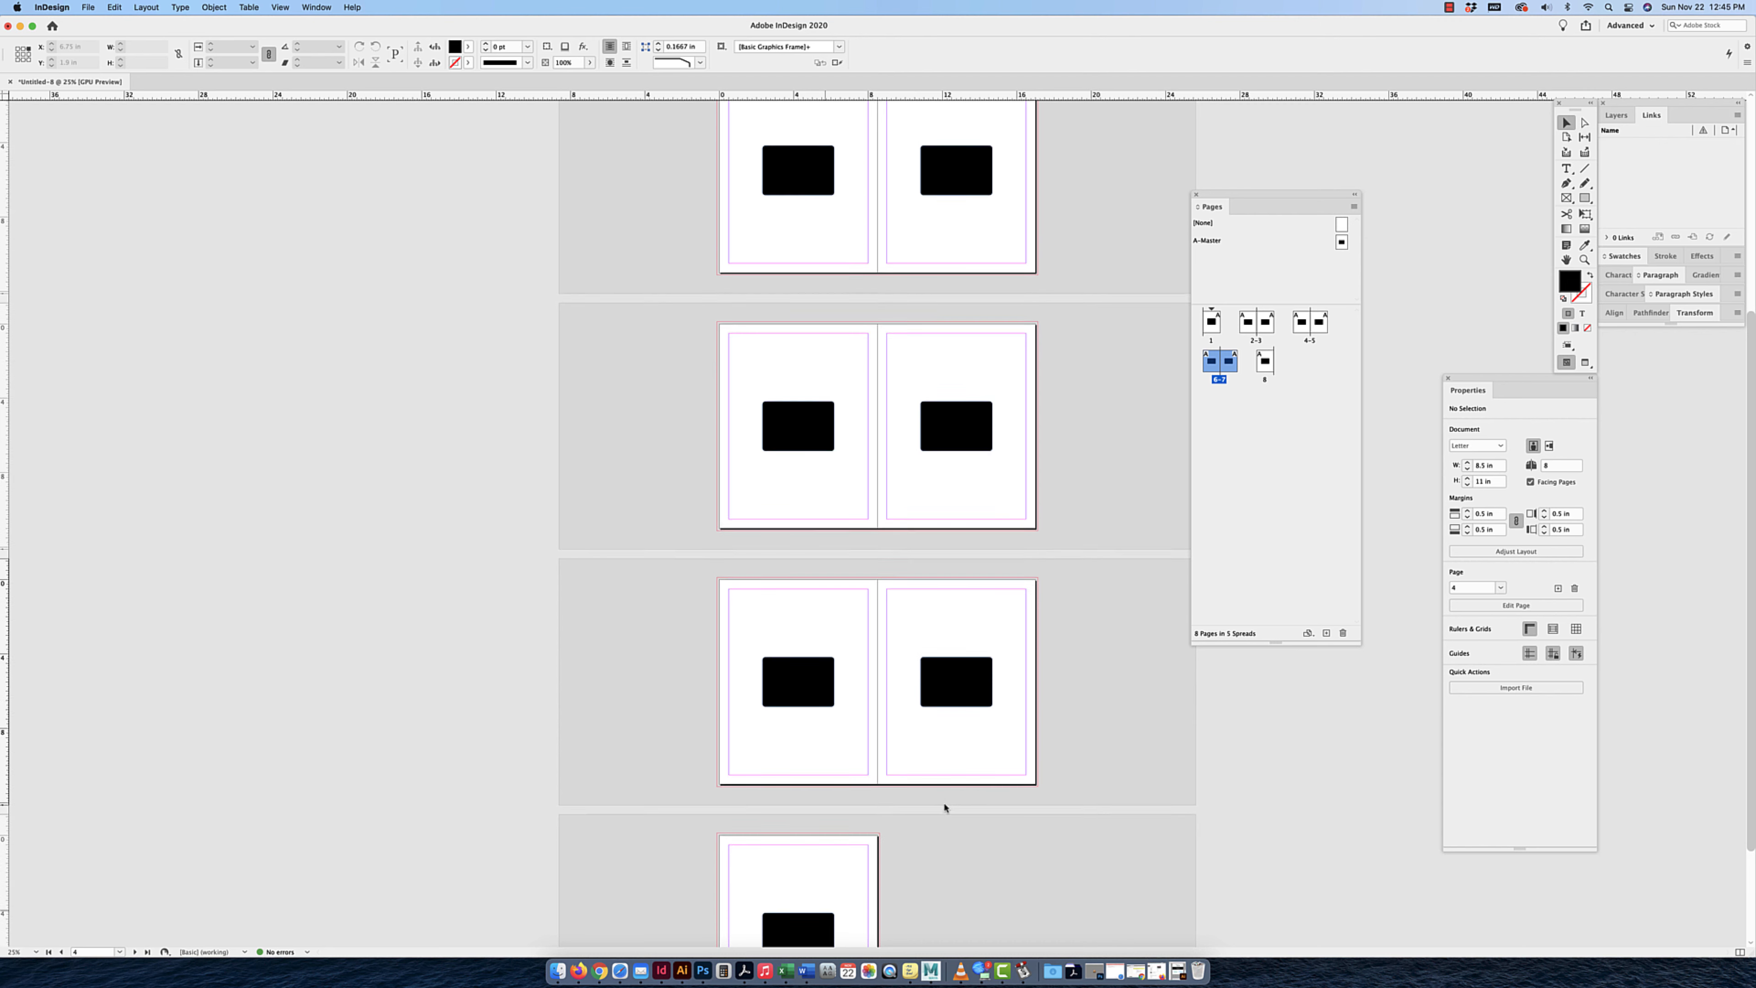
Override and delete the master rectangle on page 8 and on page 7.
click(800, 801)
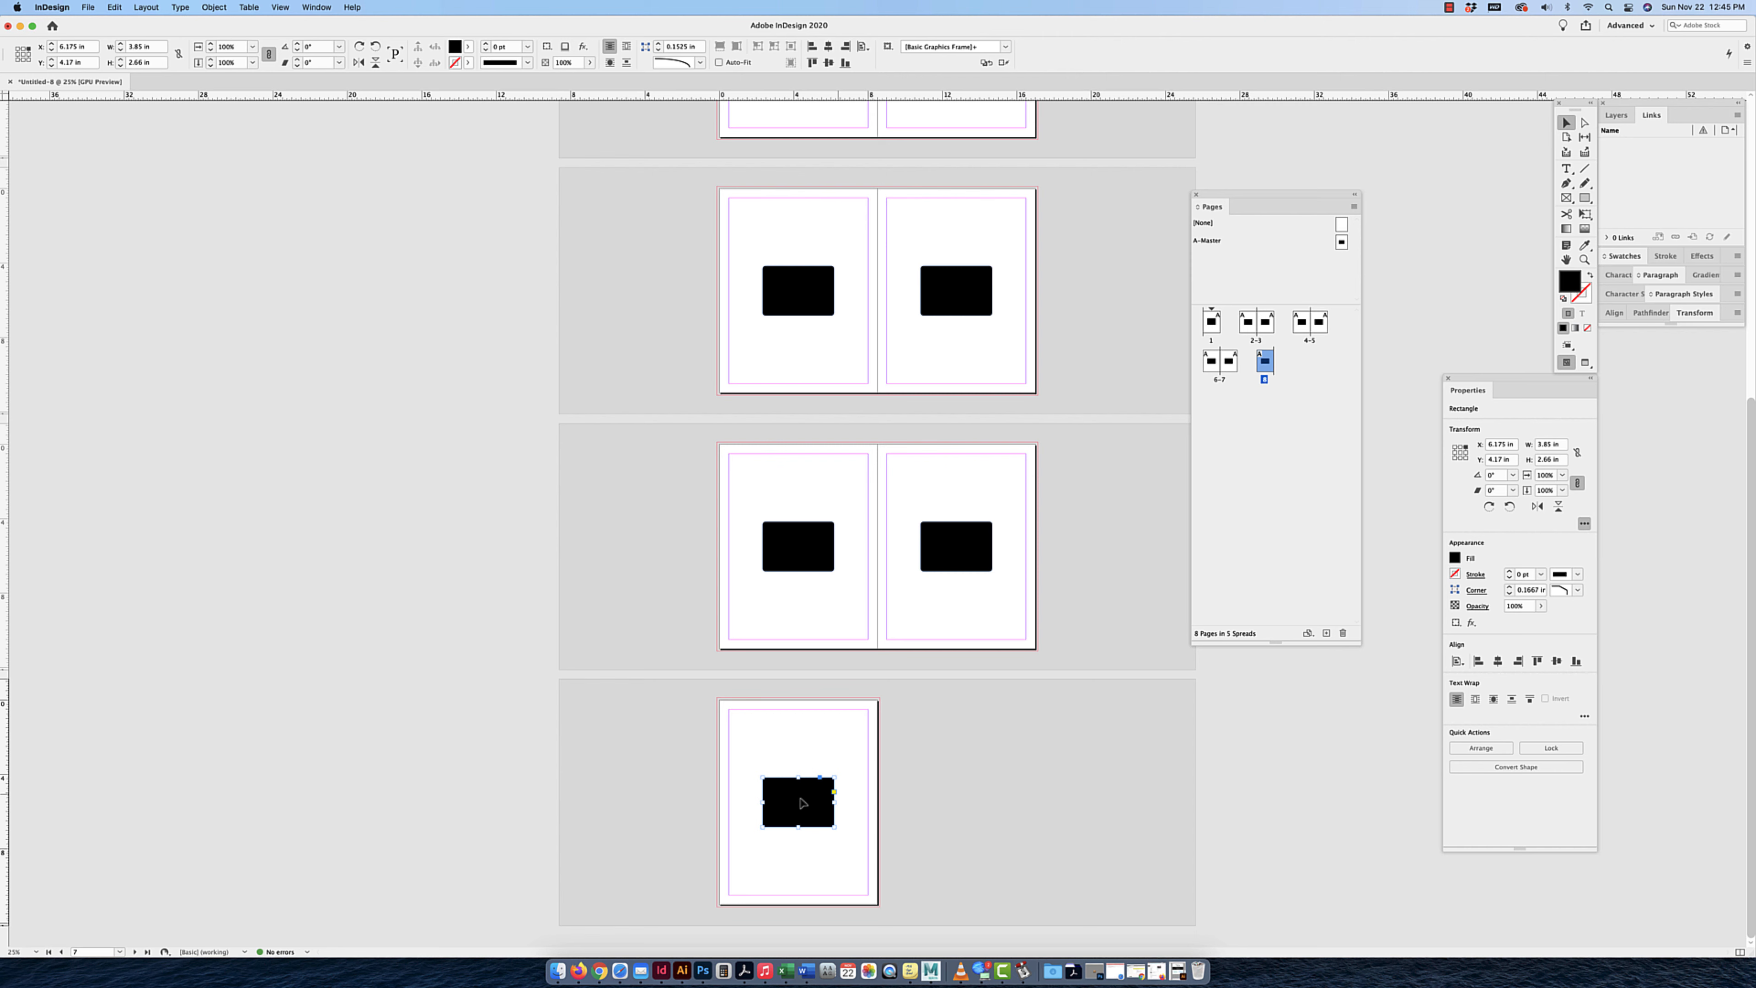
key(Delete)
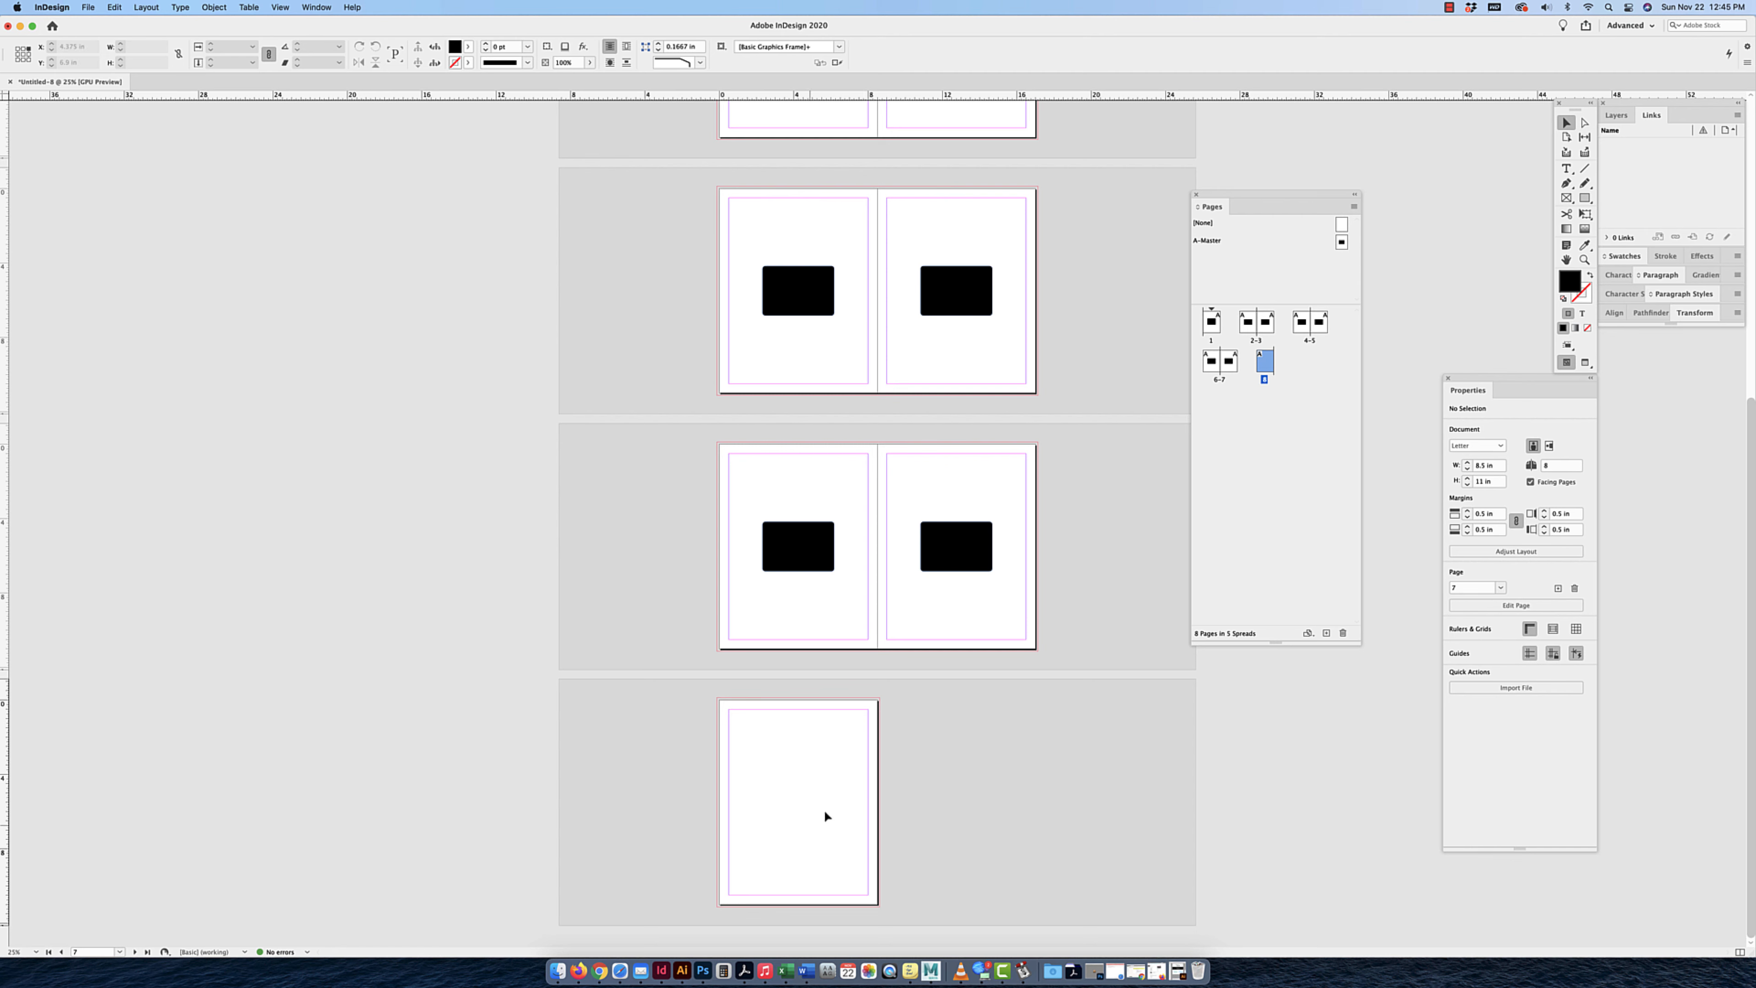
click(954, 556)
key(BackSpace)
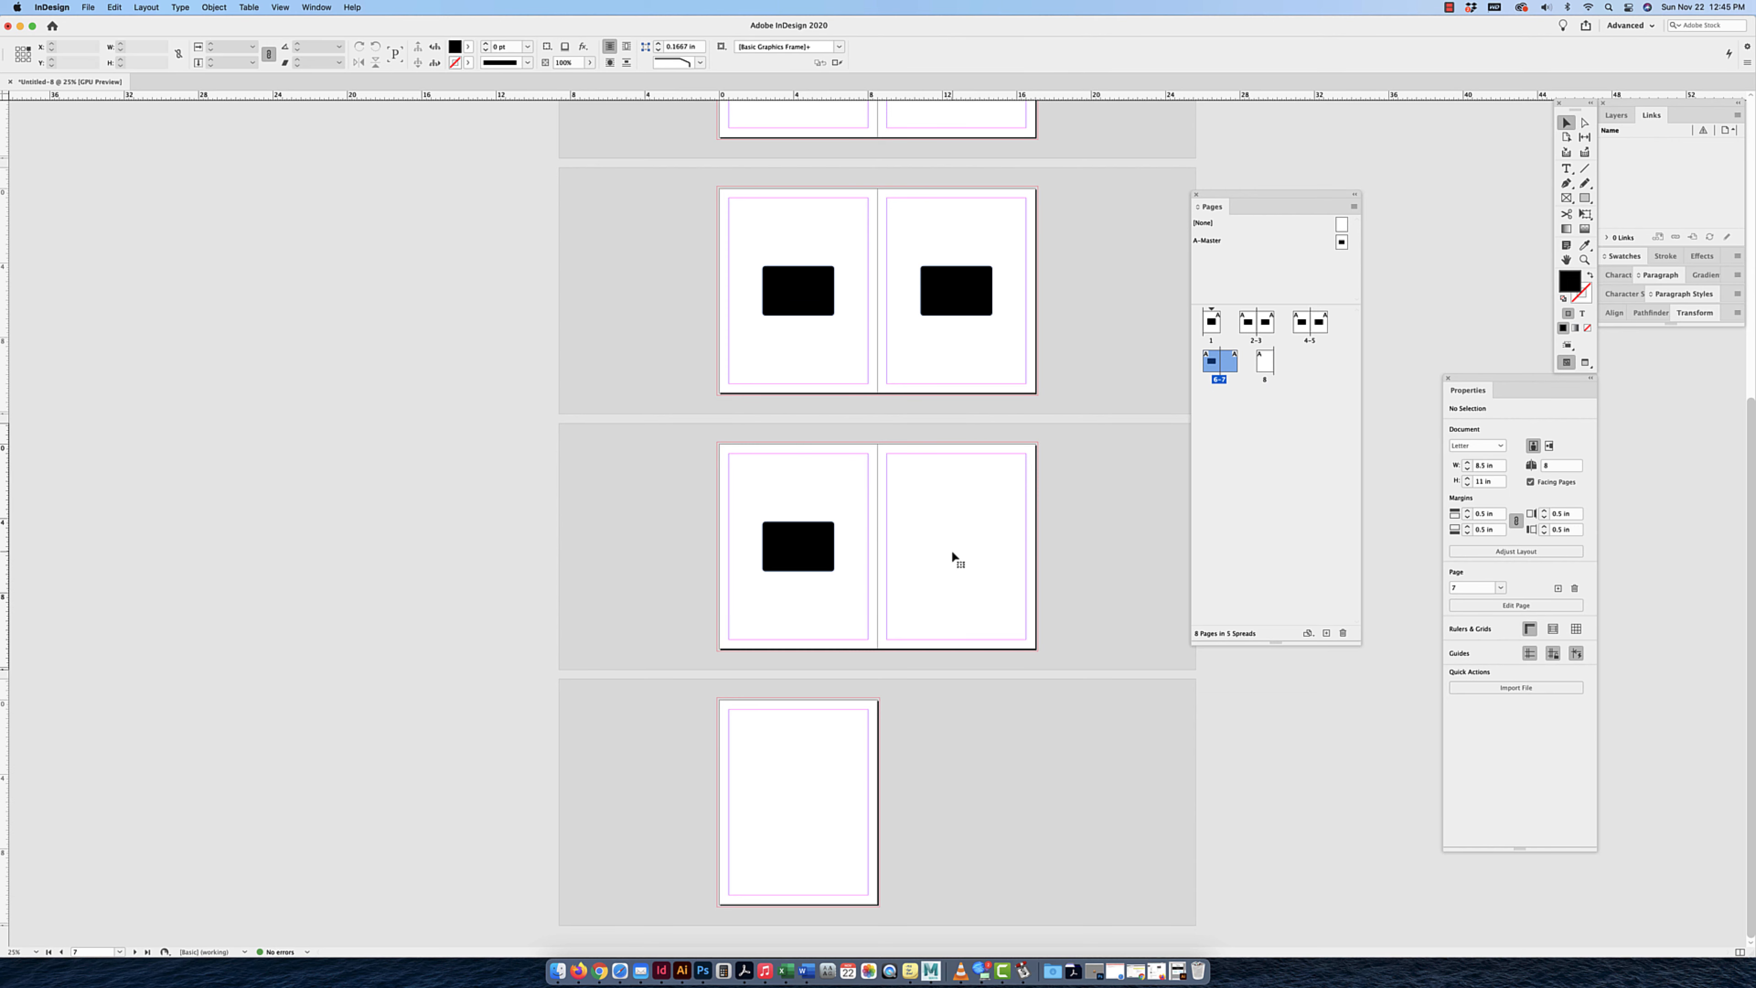
Return to the A-Master page for editing and activate the Type tool.
scroll(978, 527, up, 10)
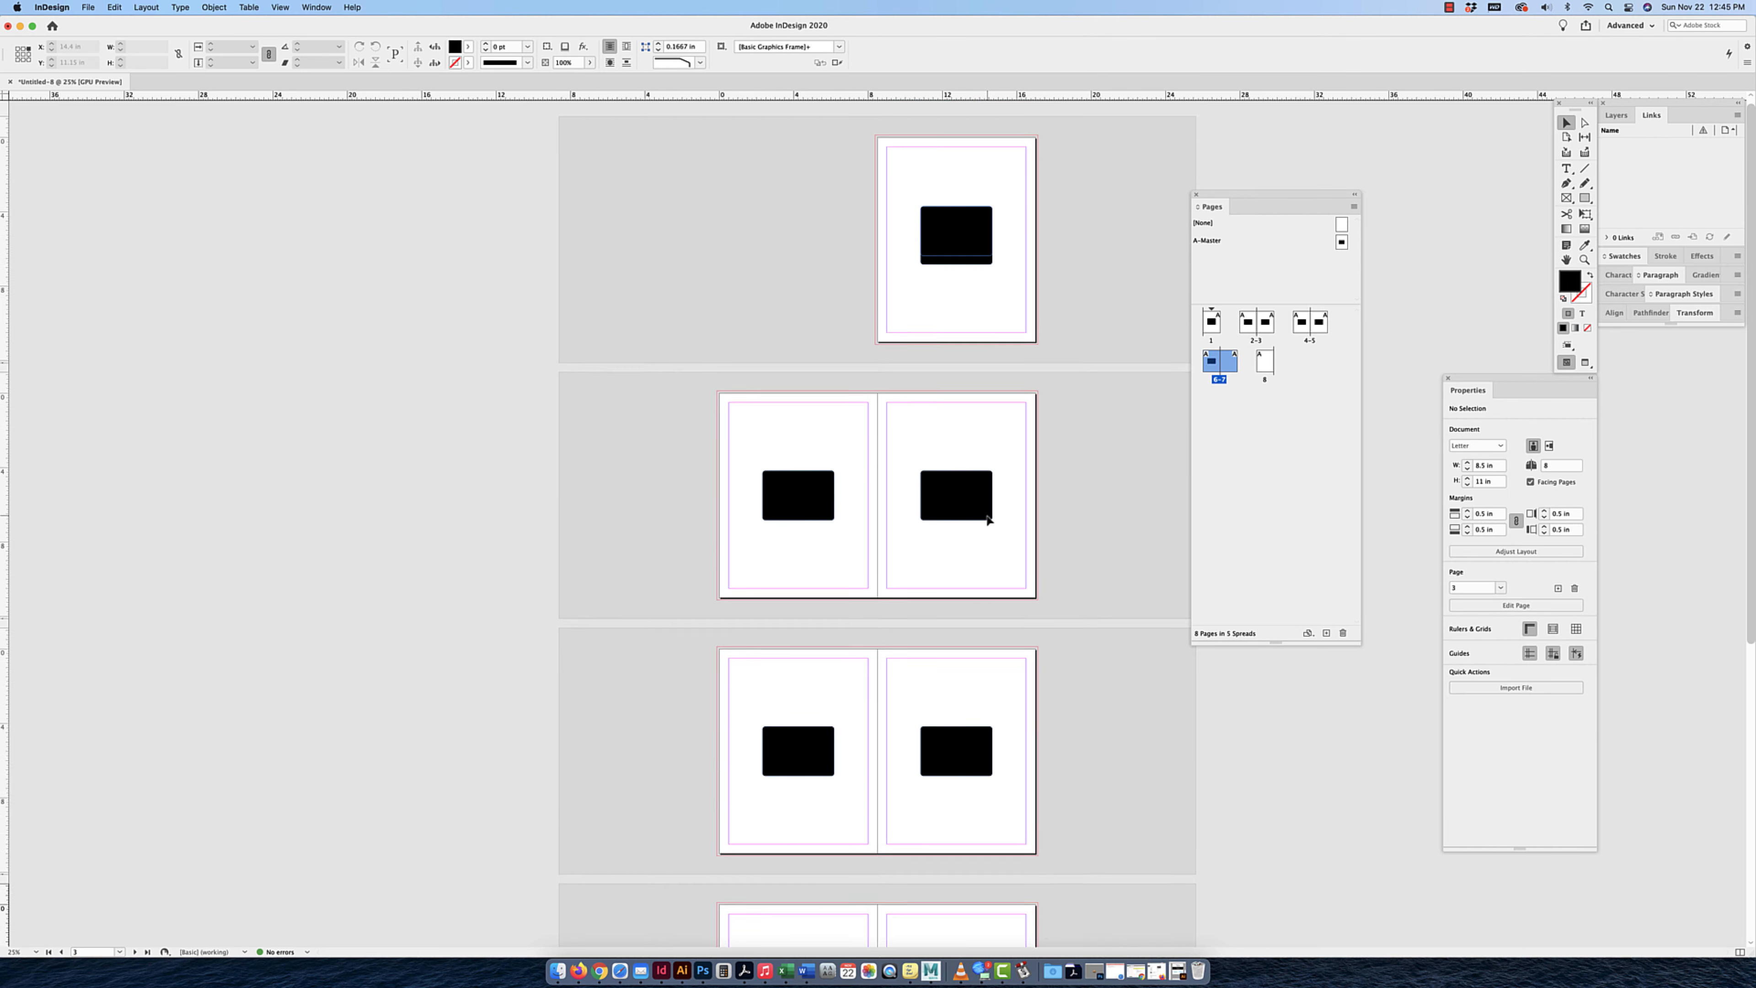
click(1209, 244)
key(t)
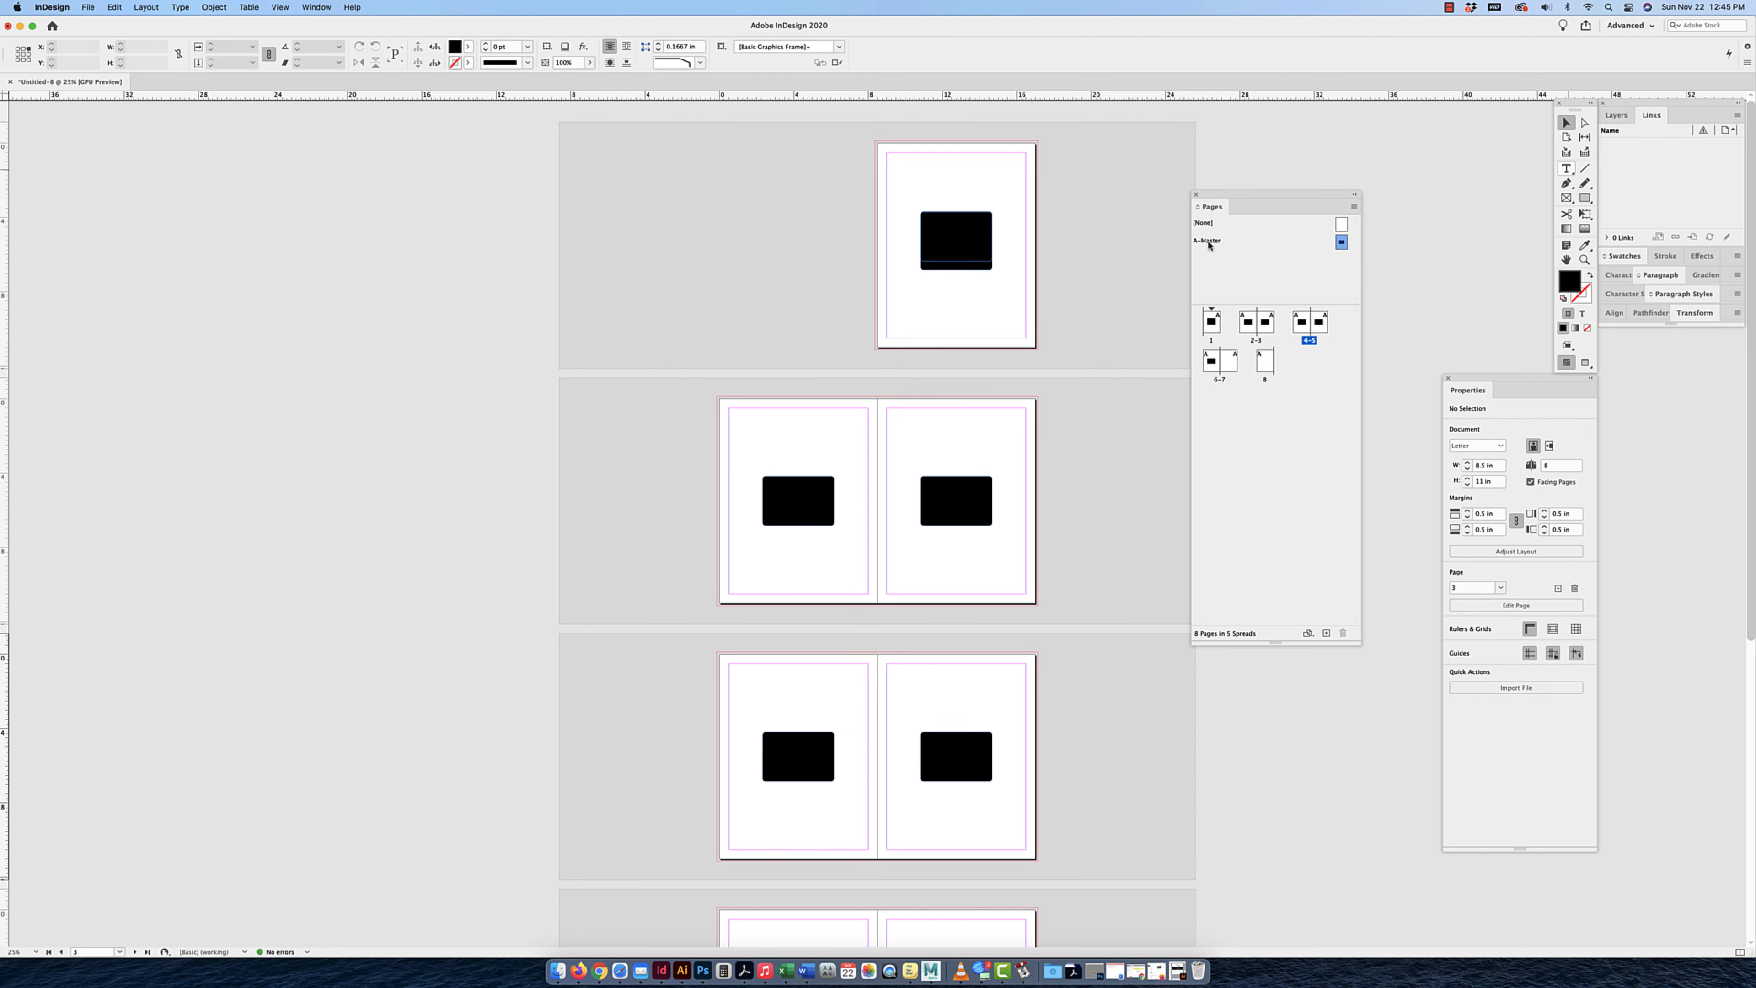
double_click(1209, 243)
key(super+equal)
key(super+equal)
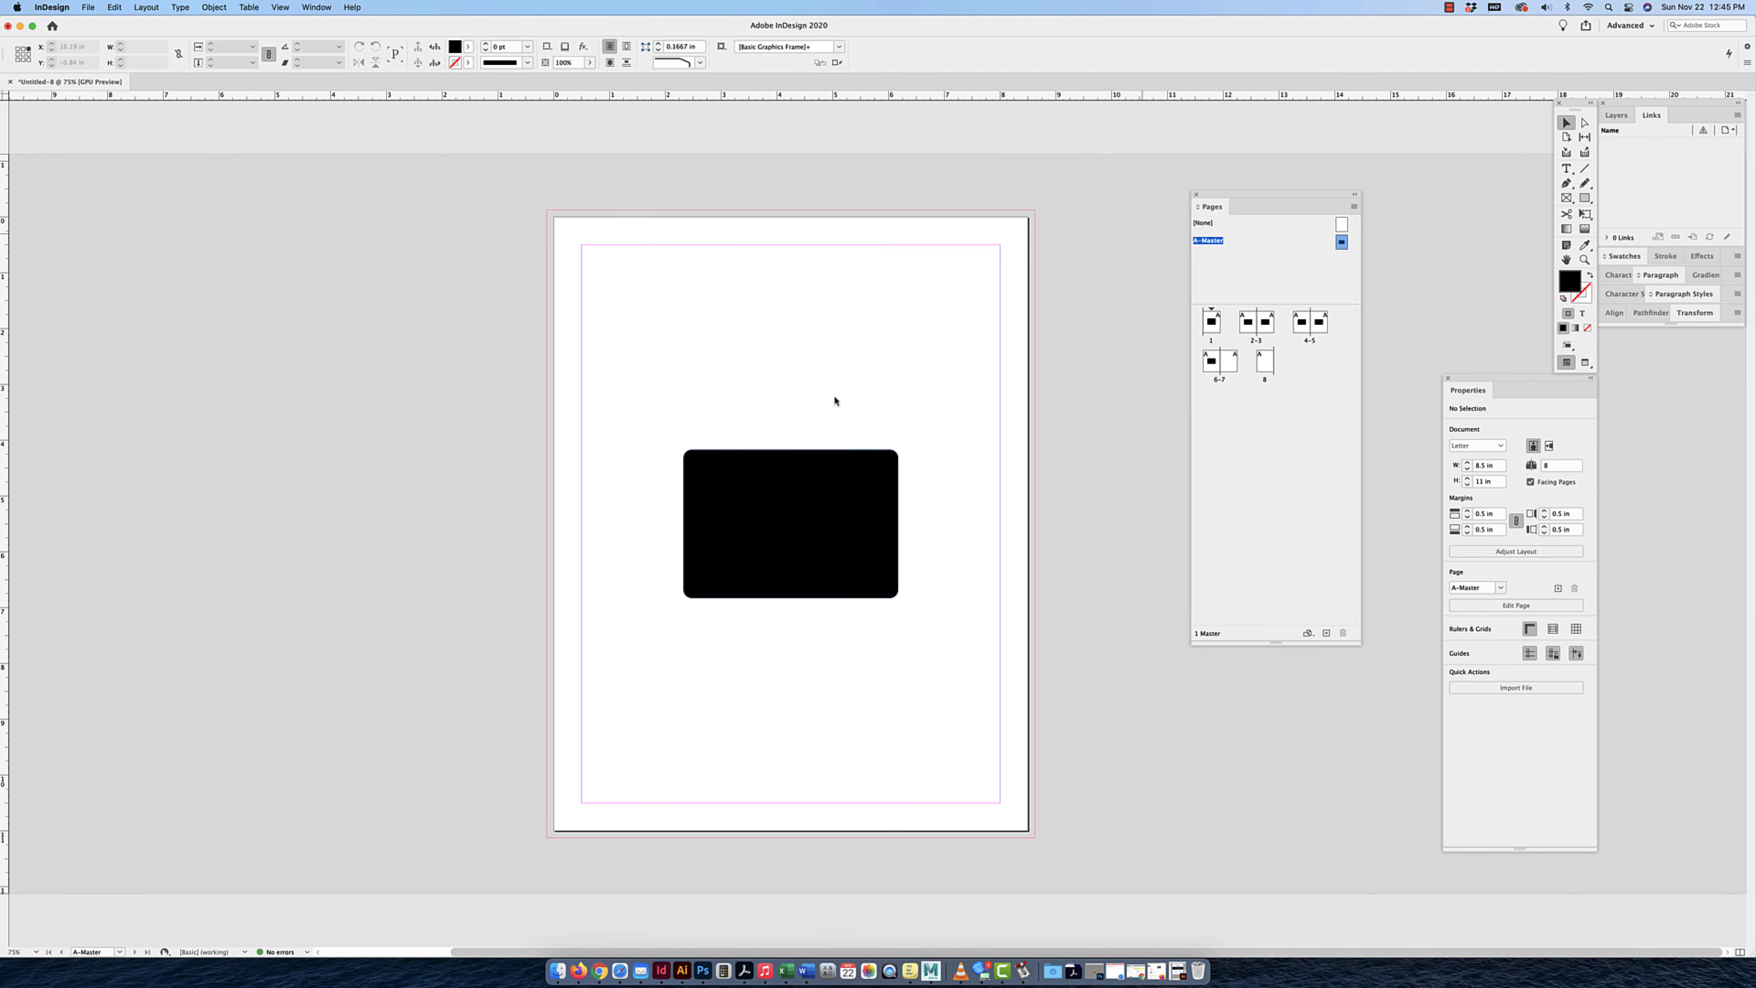
click(1566, 168)
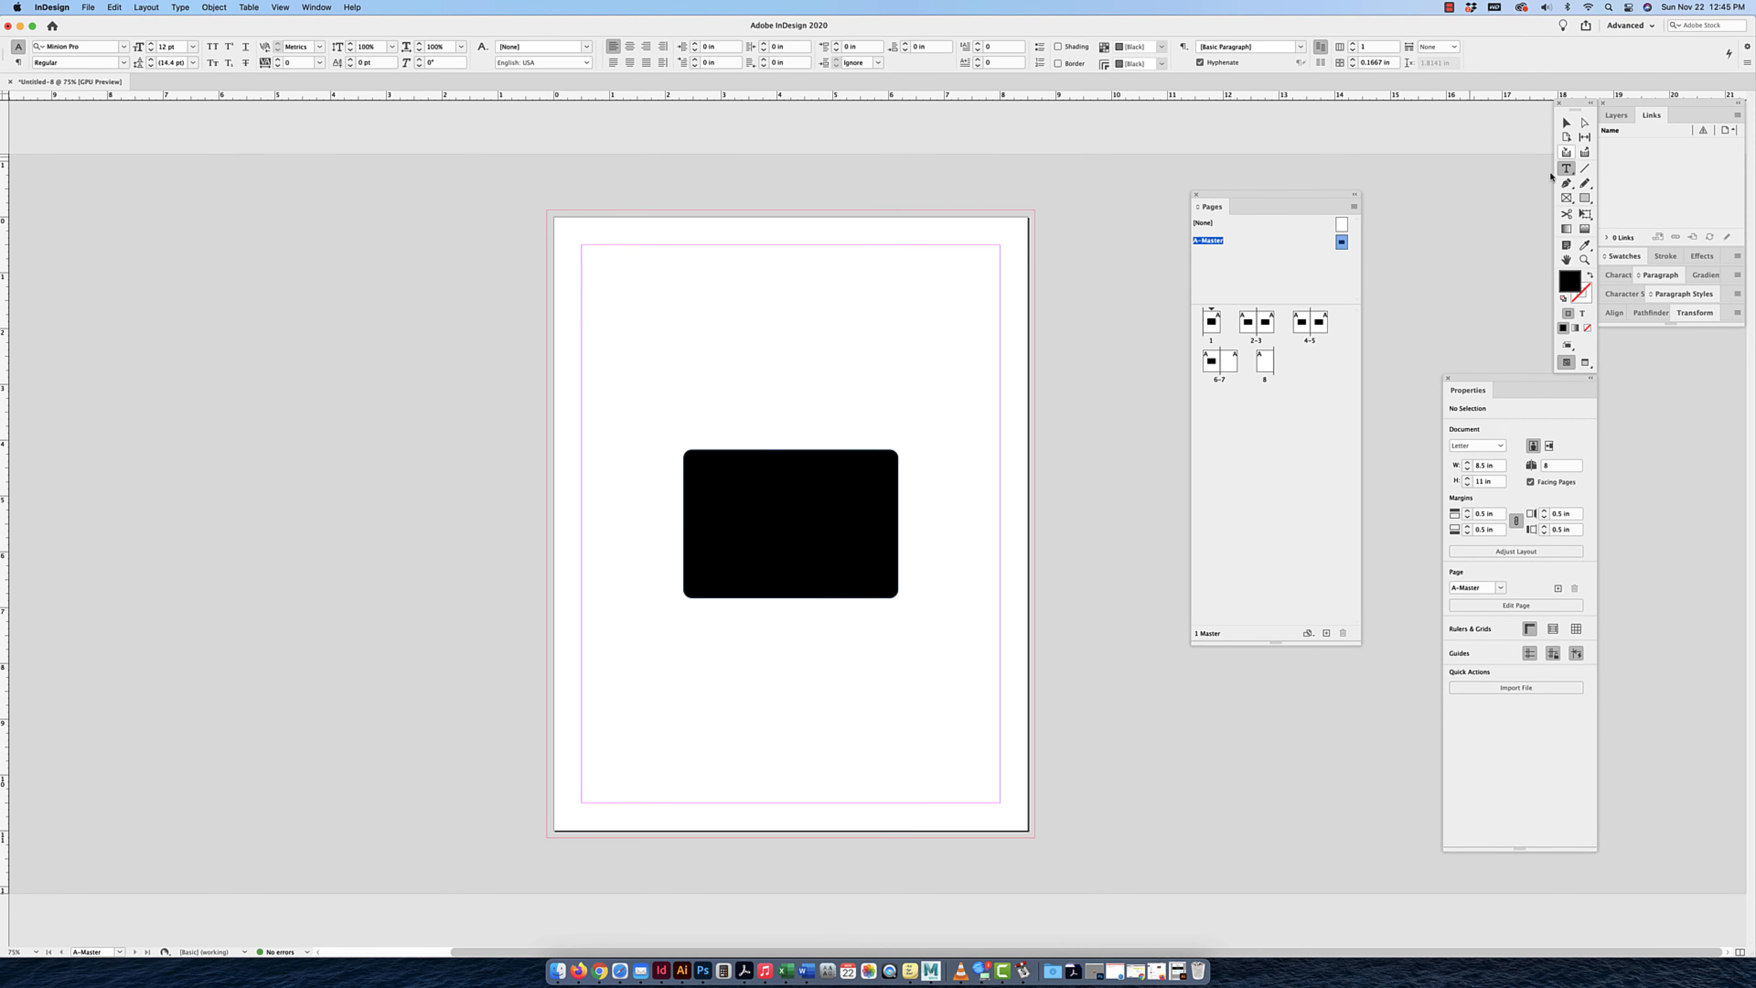
drag(582, 246, 884, 359)
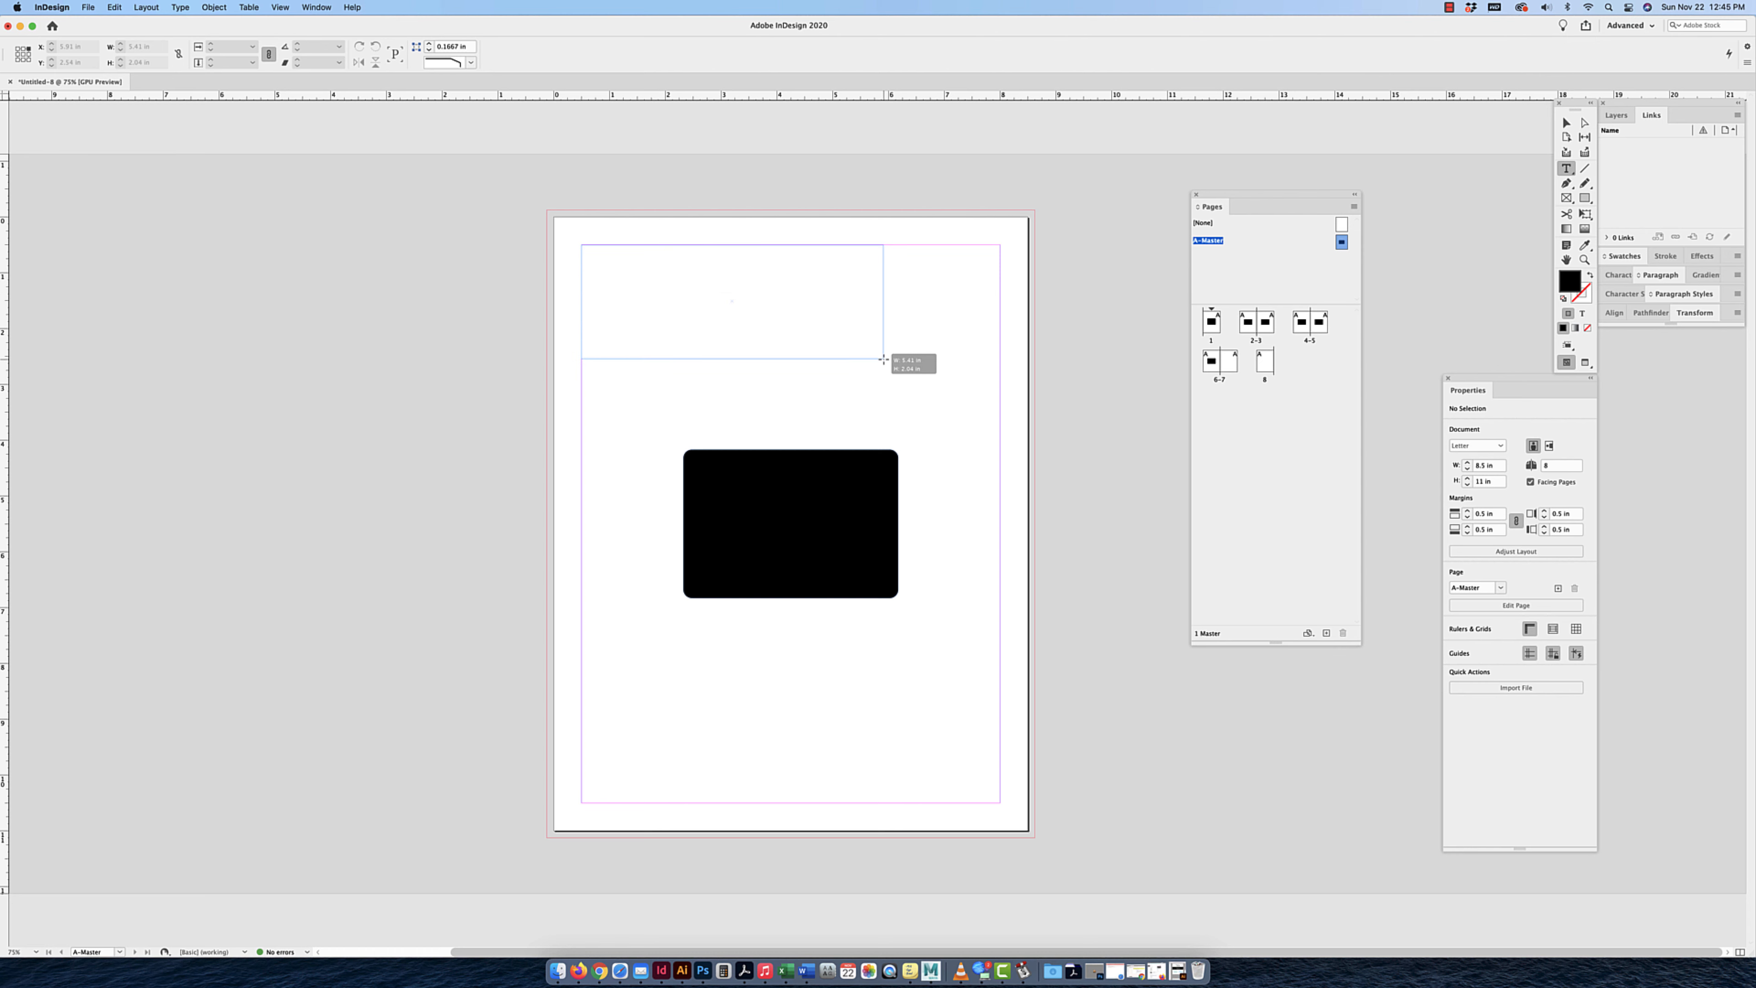
drag(883, 359, 884, 360)
key(super+z)
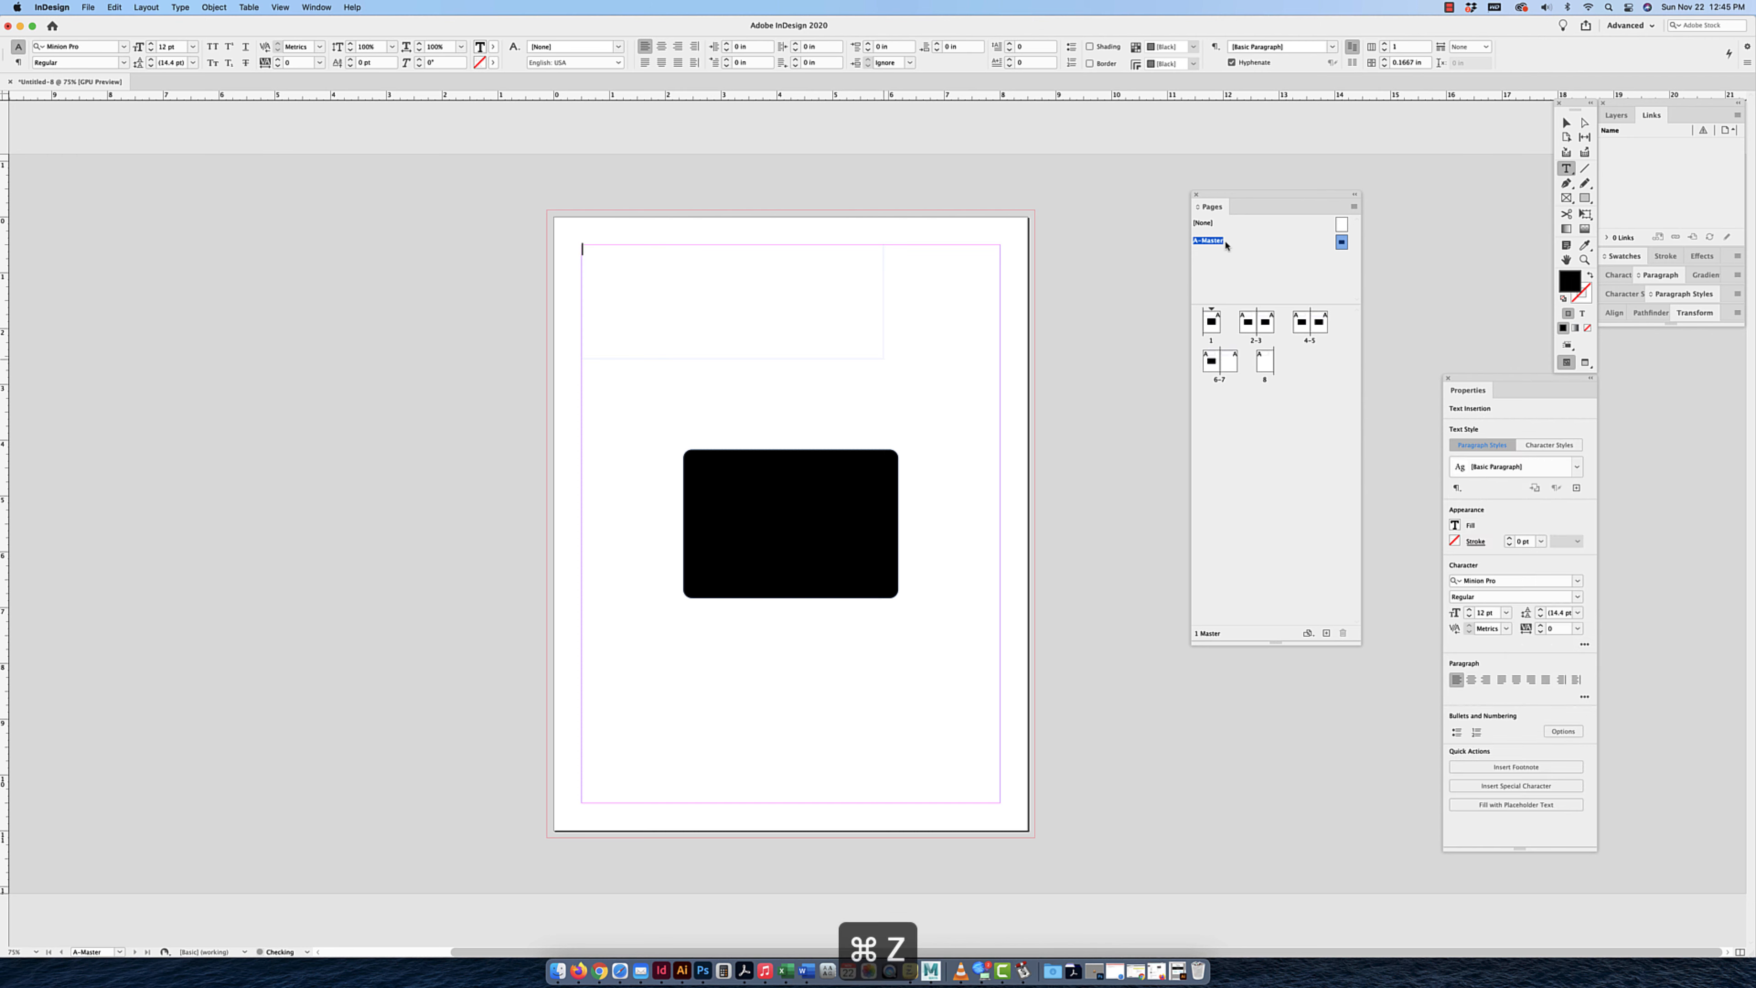
click(1565, 123)
click(1566, 168)
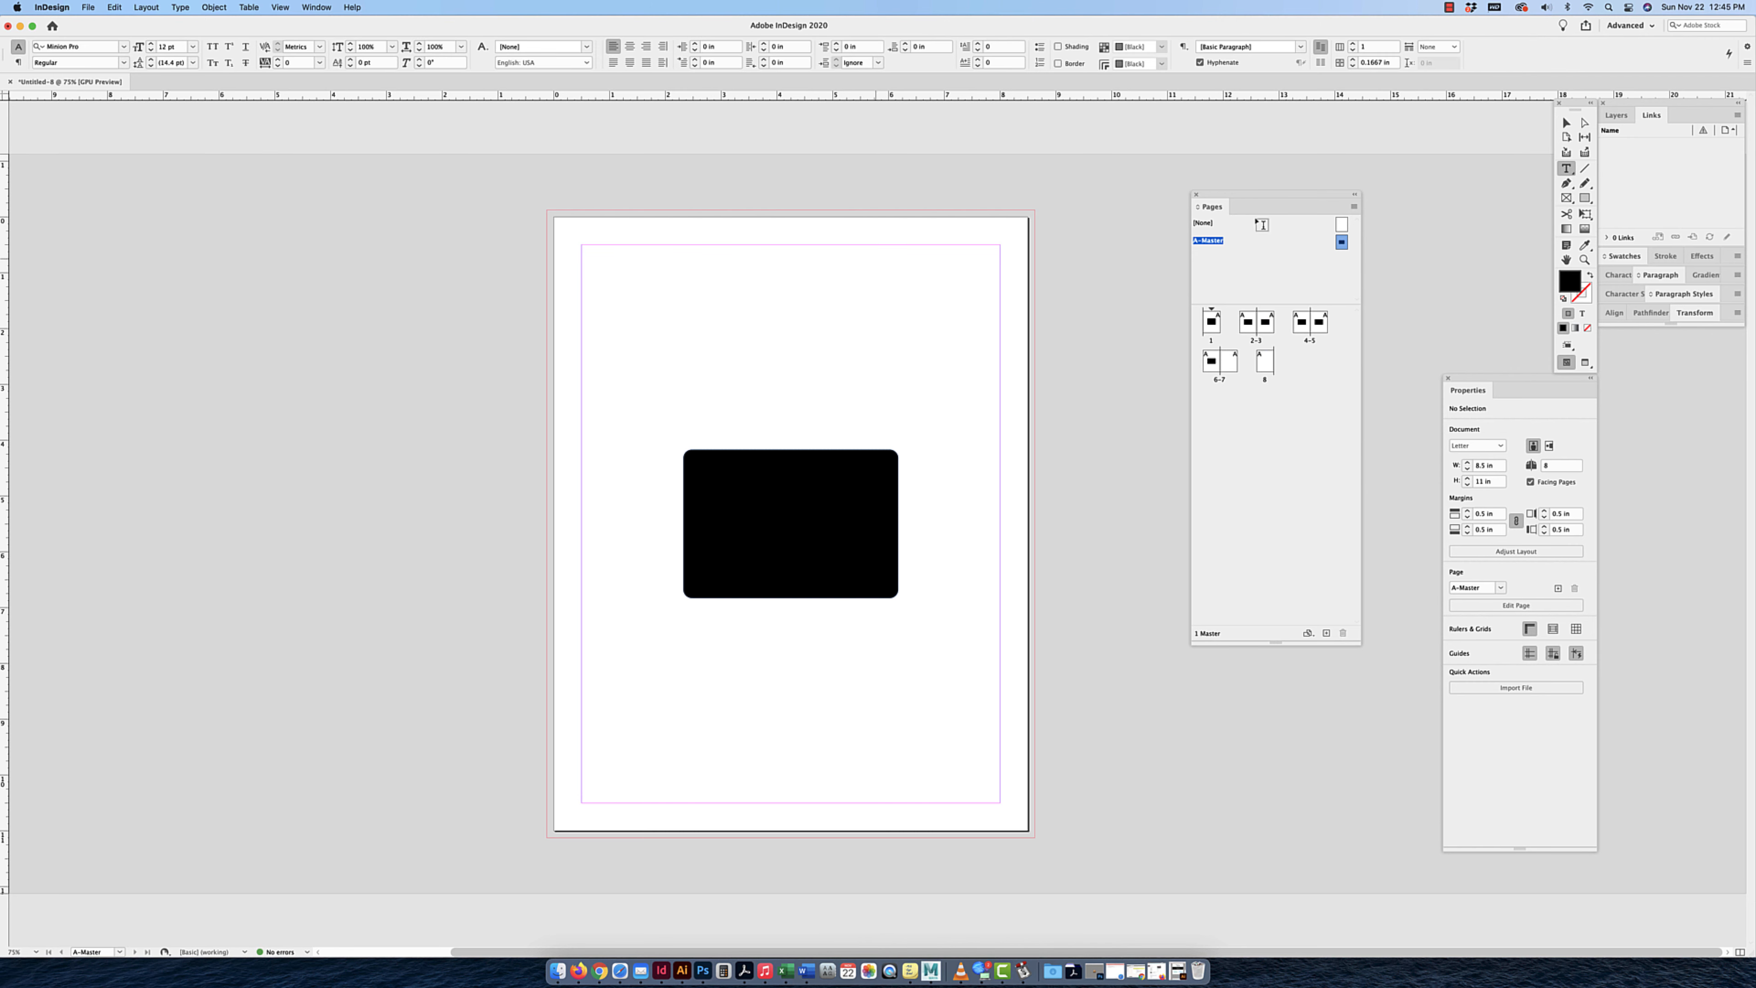
Draw a wide text frame above the rectangle on A-Master and enter "title" in it.
drag(712, 320, 717, 325)
drag(615, 266, 946, 399)
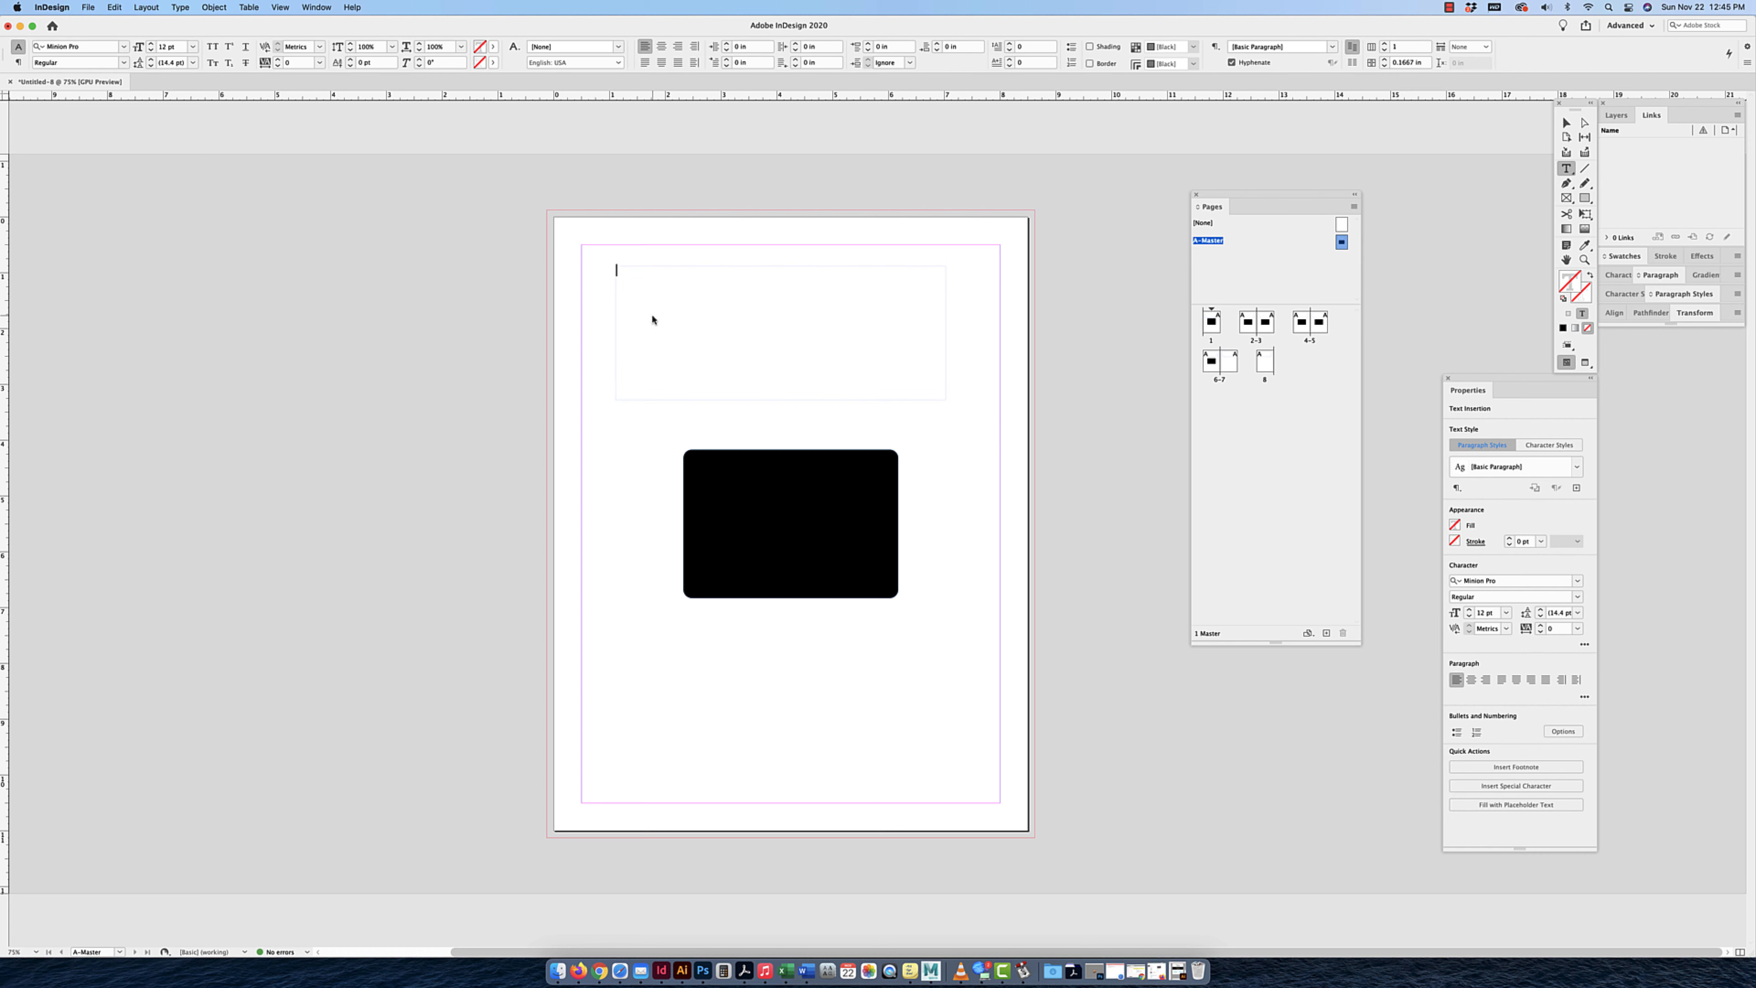
text(title)
Set the word "title" on A-Master to Helvetica Regular and greatly enlarge its font size.
drag(654, 275, 584, 281)
click(1618, 276)
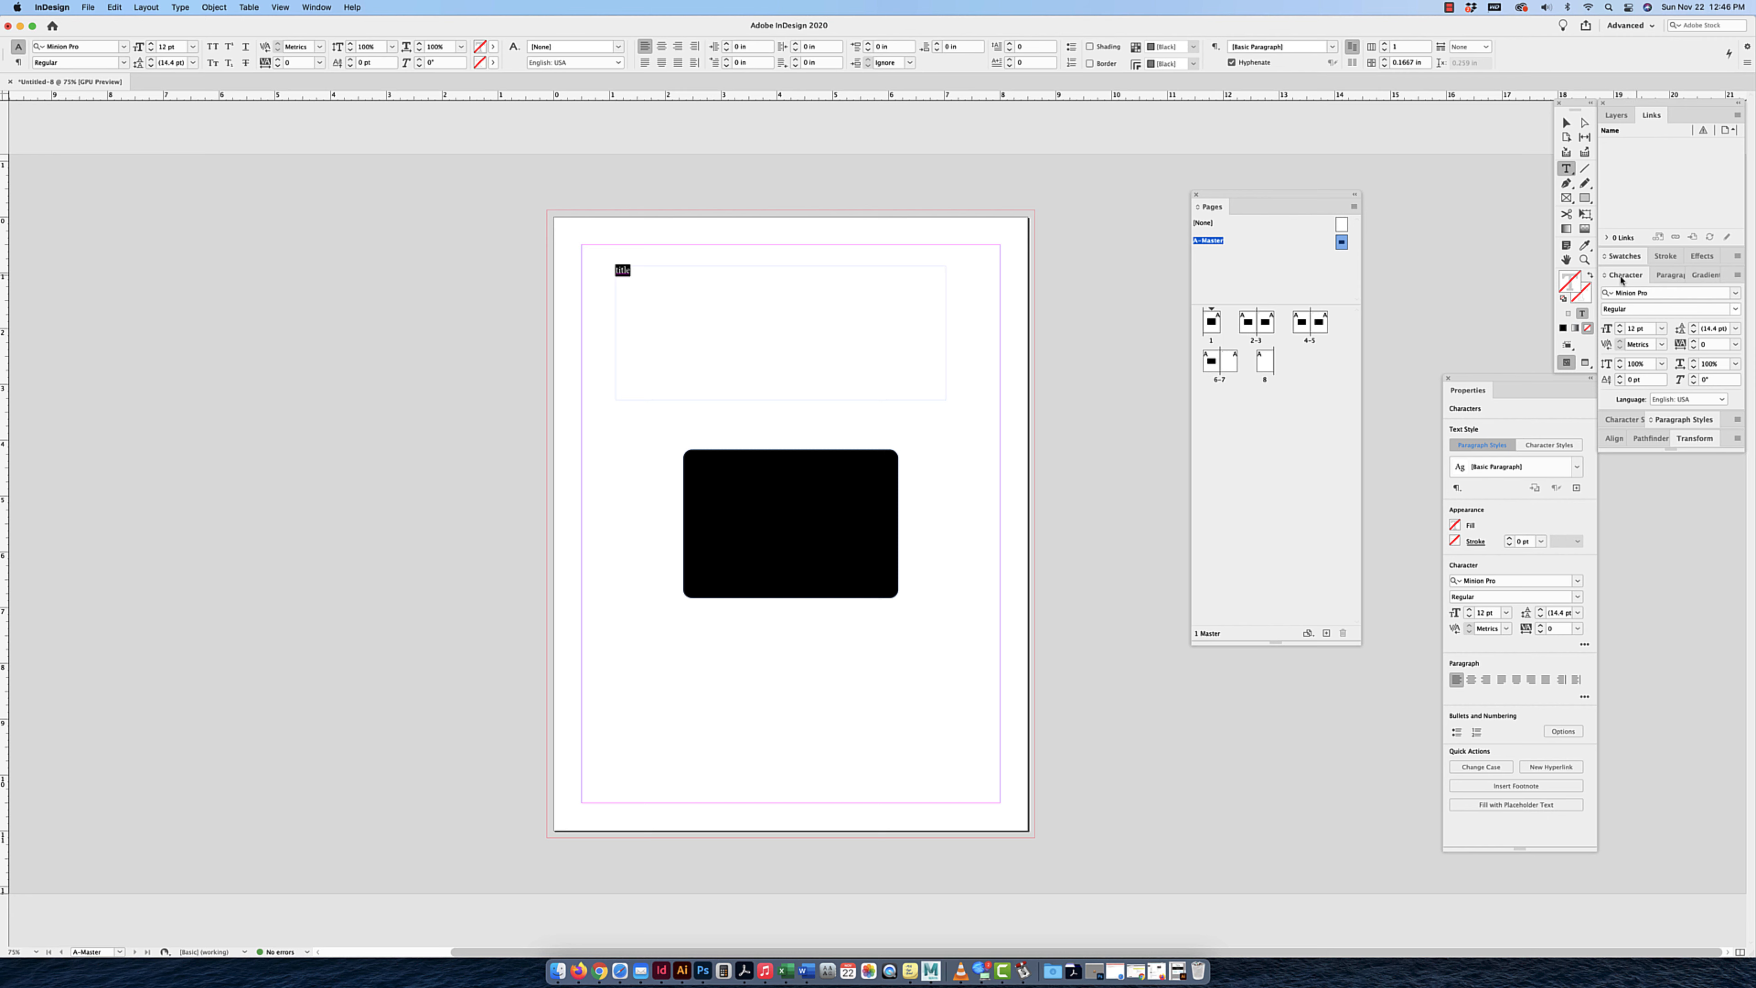
click(1737, 296)
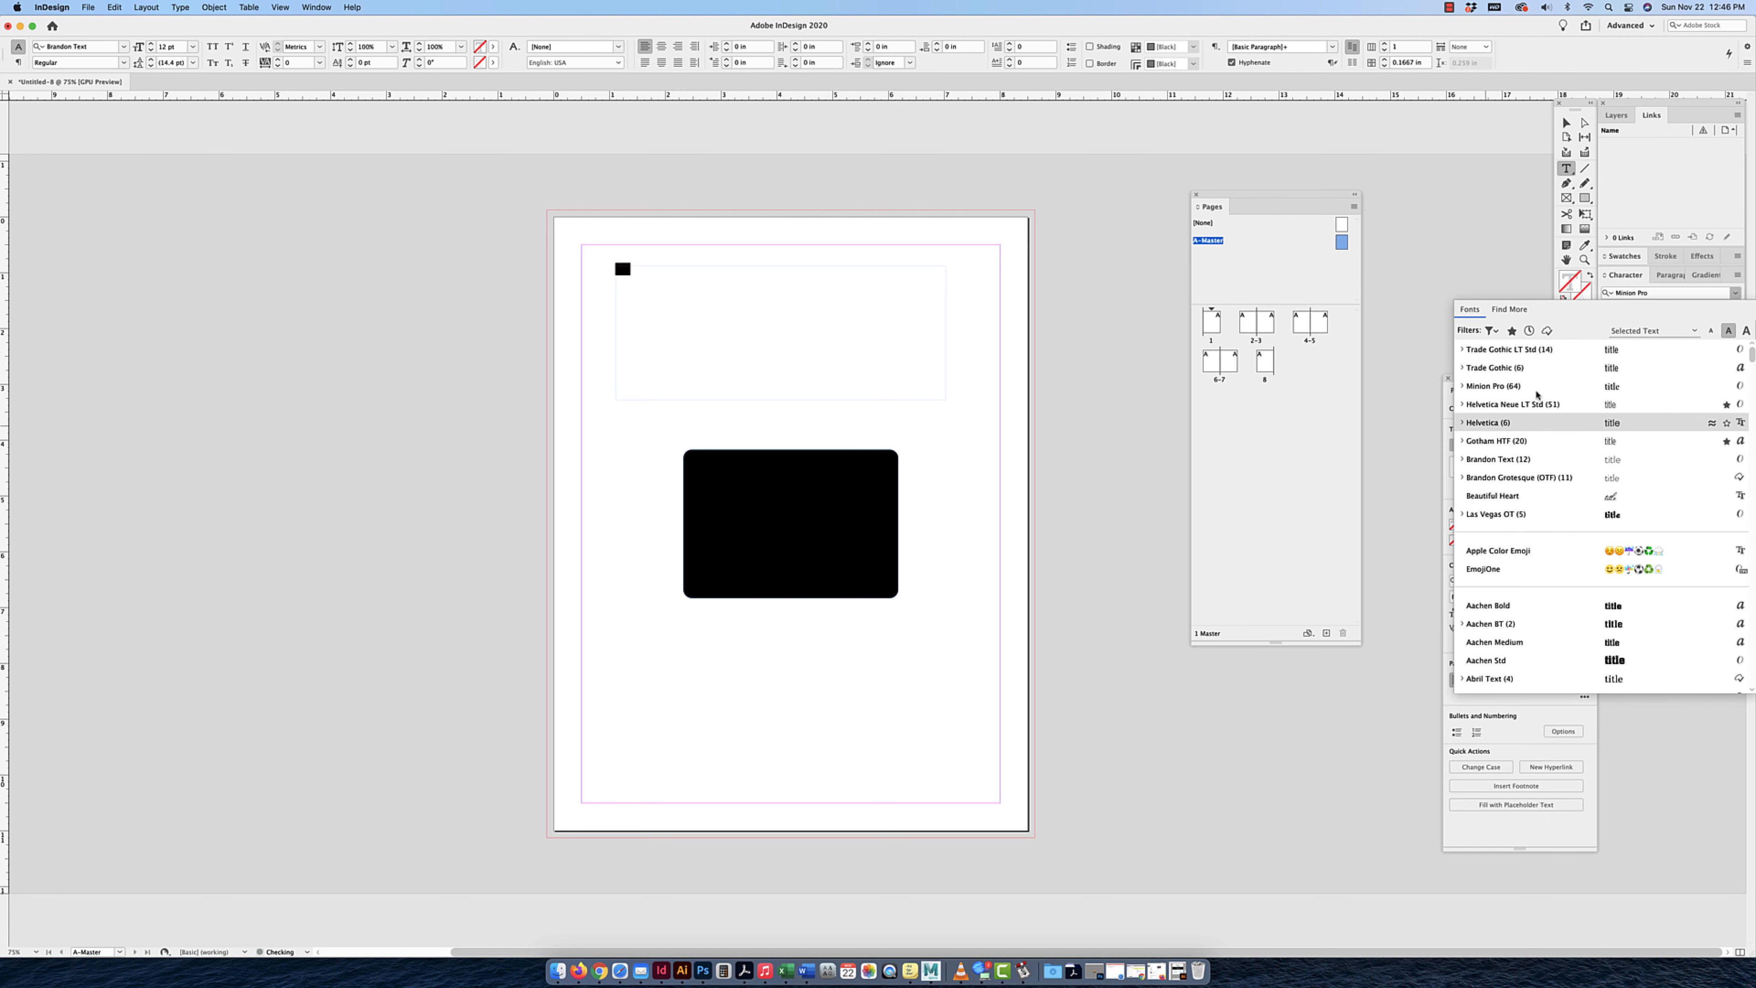
key(Return)
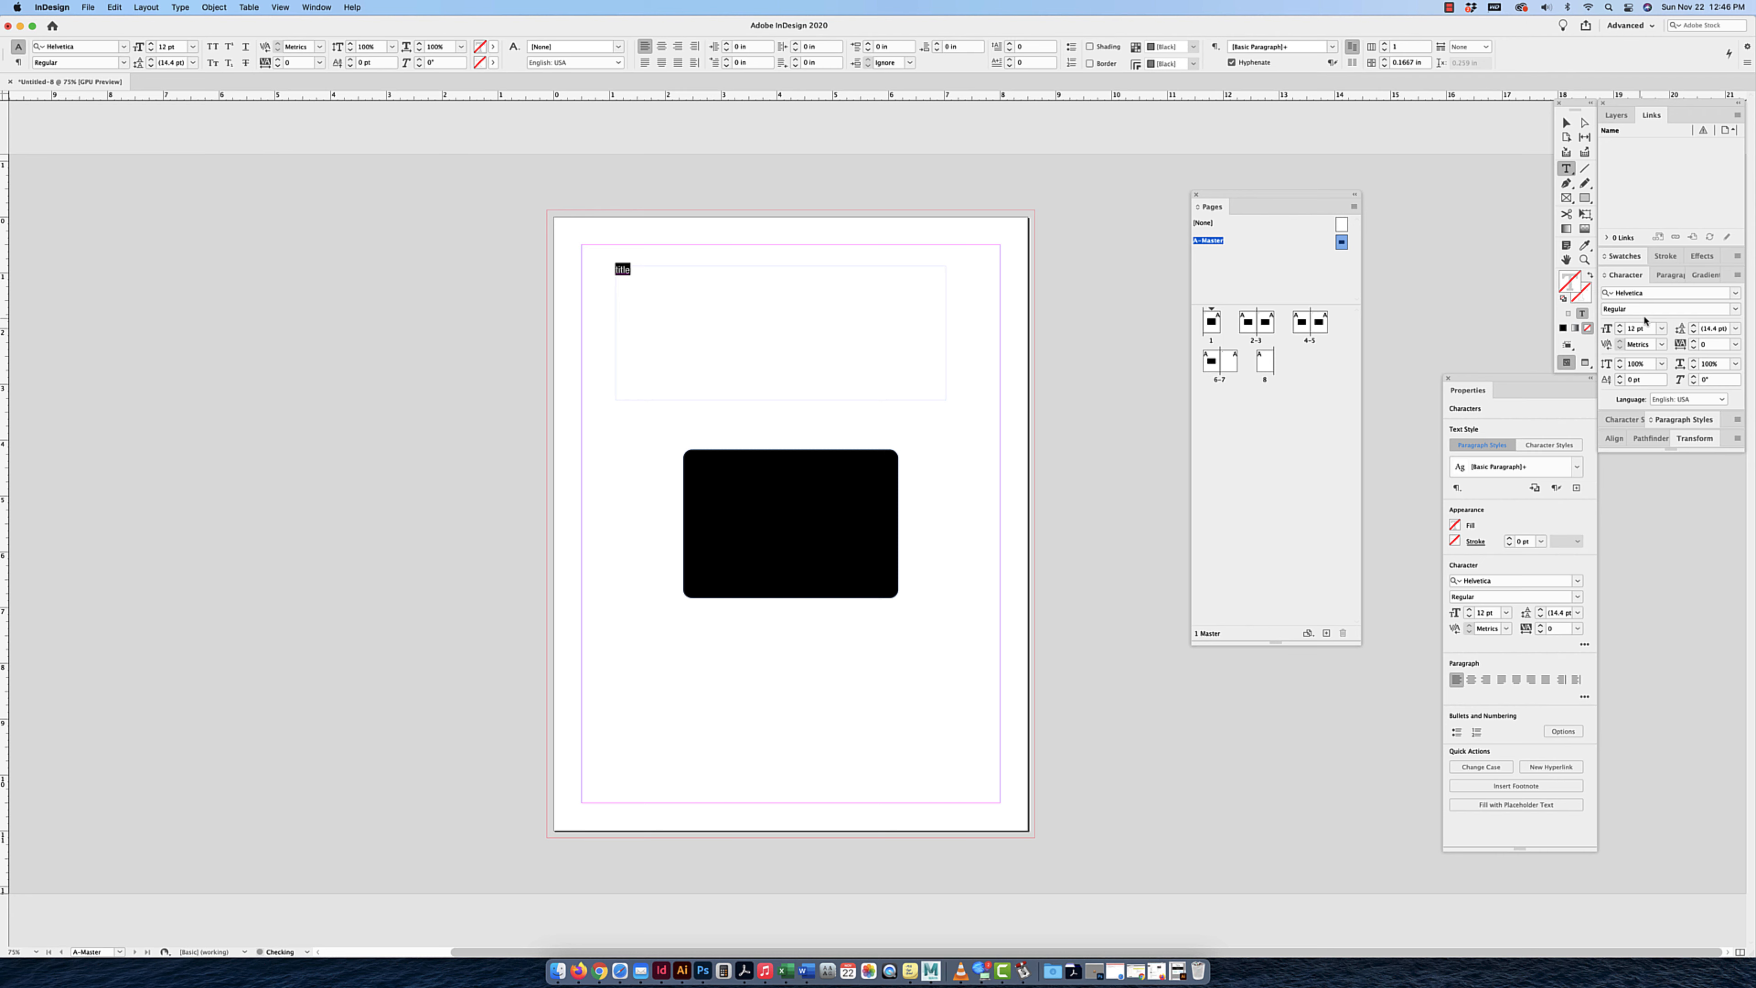
click(1606, 329)
key(shift+Up)
key(shift+Up)
key(shift+Up)
key(shift+Up)
key(shift+Up)
key(shift+Up)
click(1566, 122)
Examine how the master title text appears across the document spreads and on page 1.
double_click(1256, 322)
scroll(734, 396, up, 3)
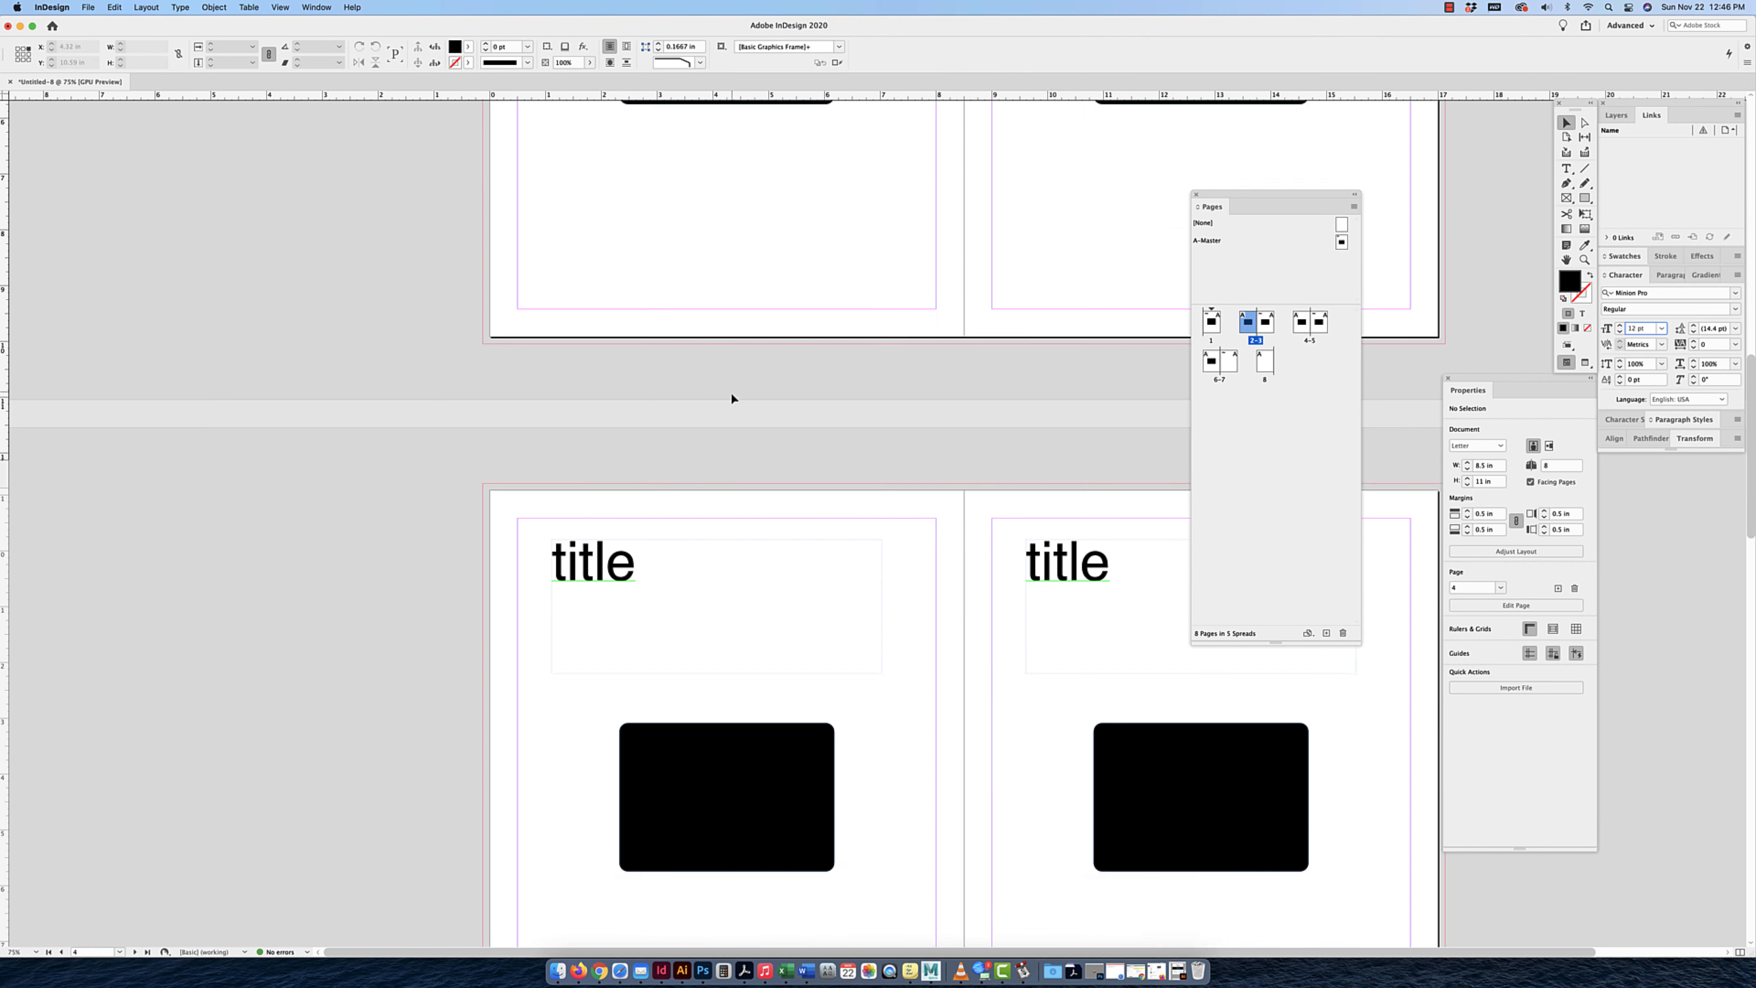
scroll(732, 398, down, 15)
scroll(732, 398, up, 7)
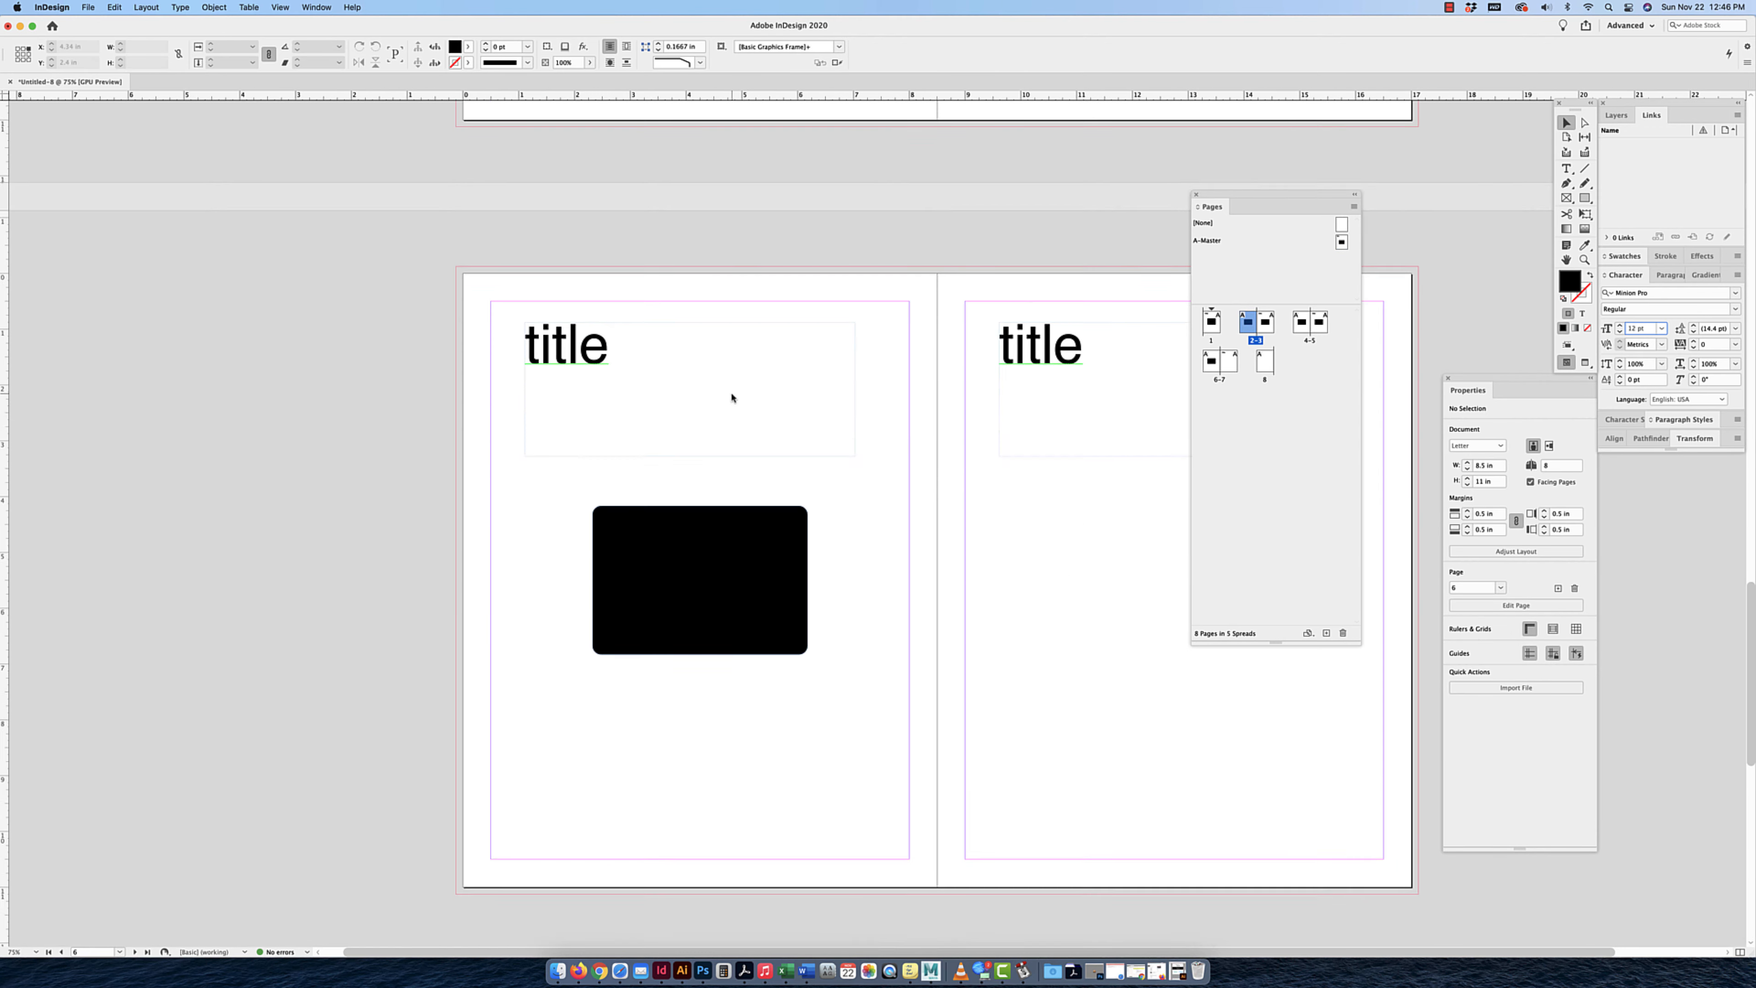
scroll(731, 395, up, 10)
scroll(731, 394, right, 2)
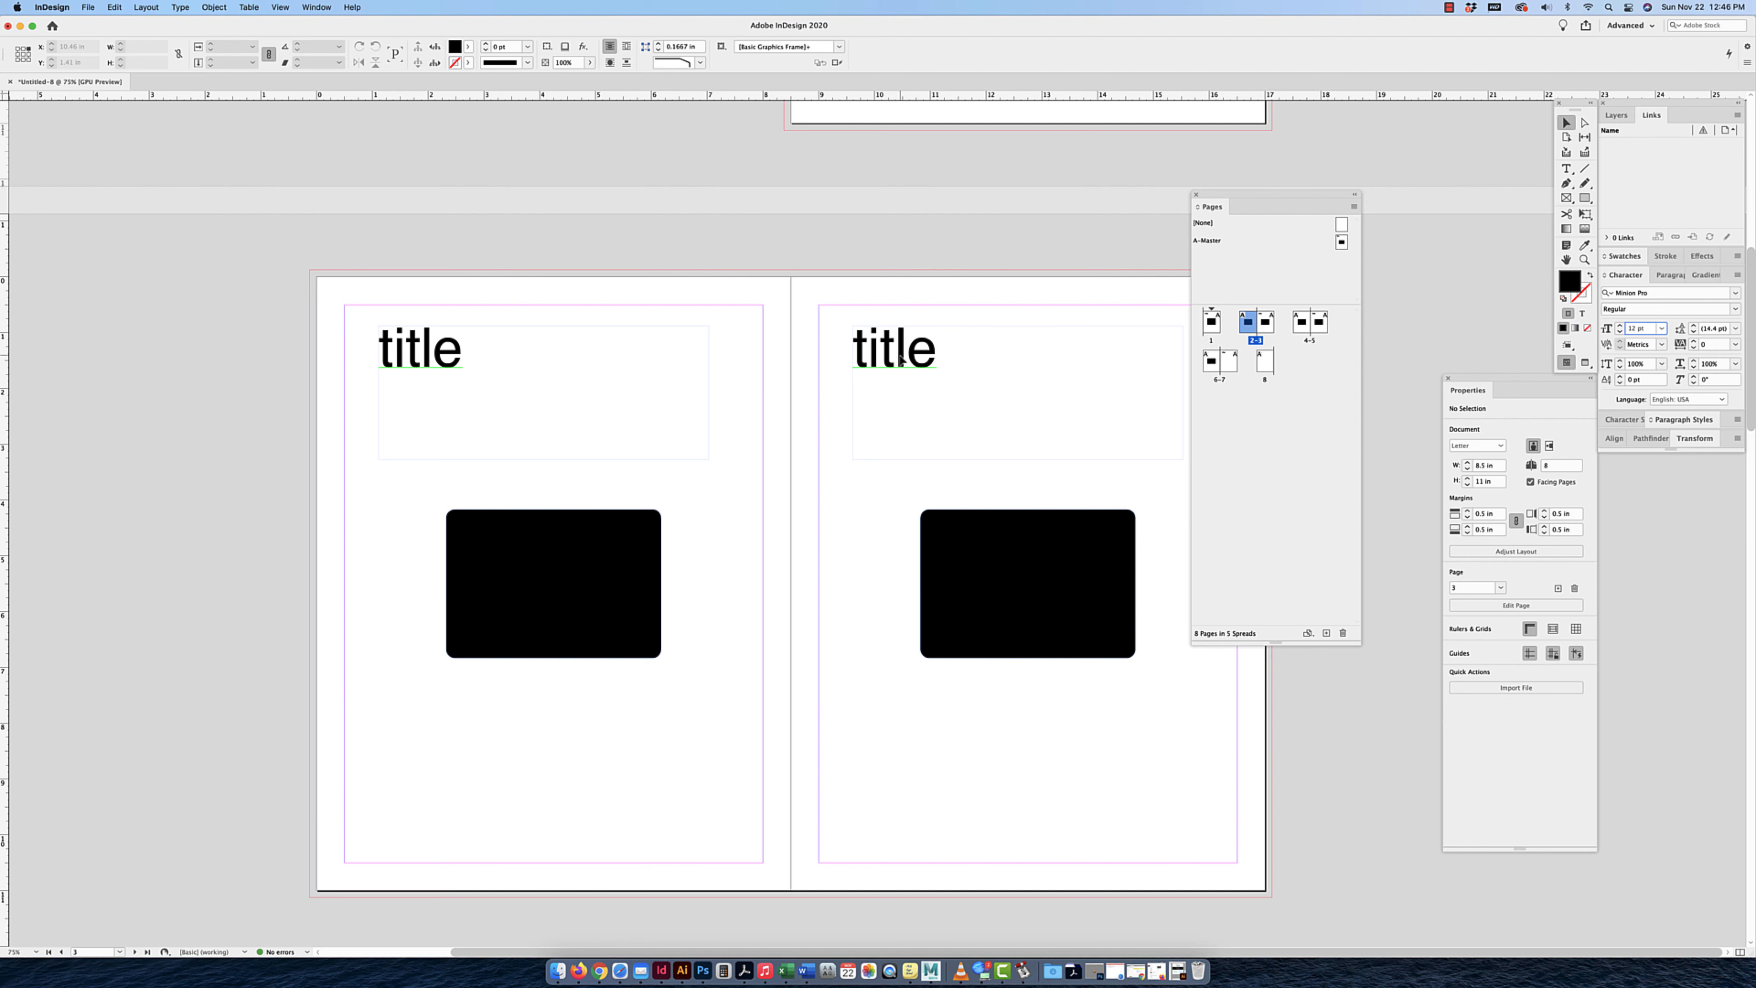
scroll(901, 359, up, 10)
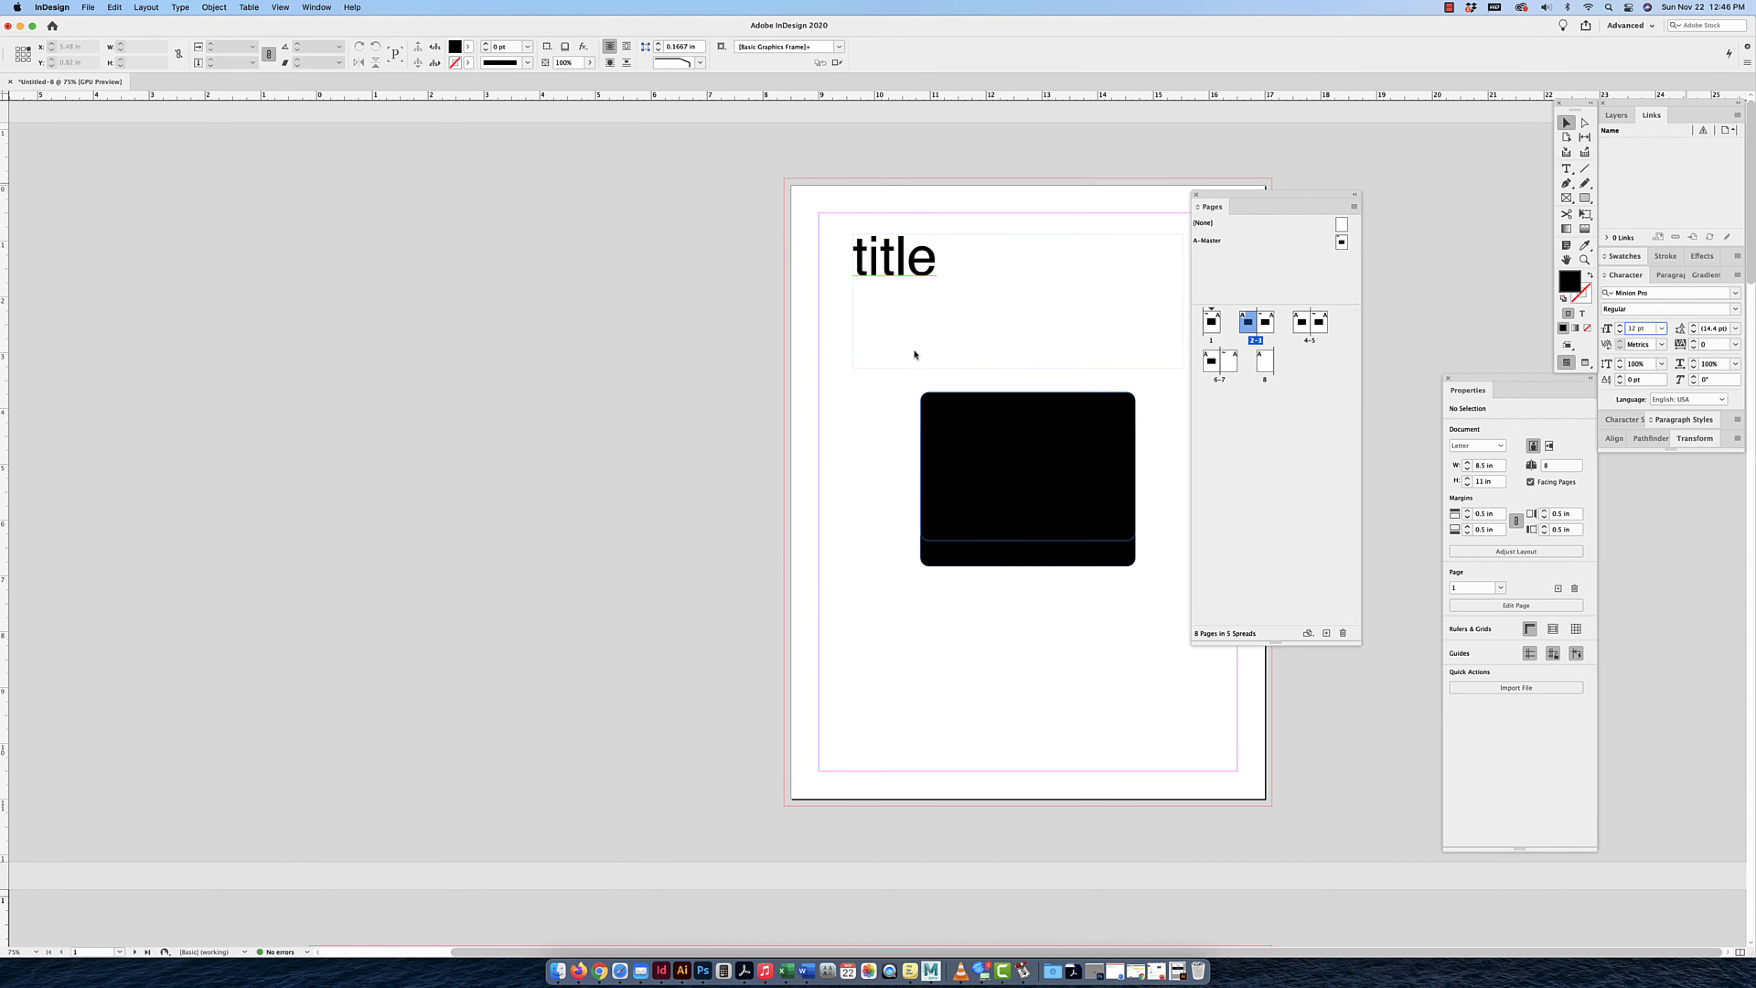
Show the document's layers, open A-Master, and create a two-page Letter master with prefix B based on no other master.
click(1617, 118)
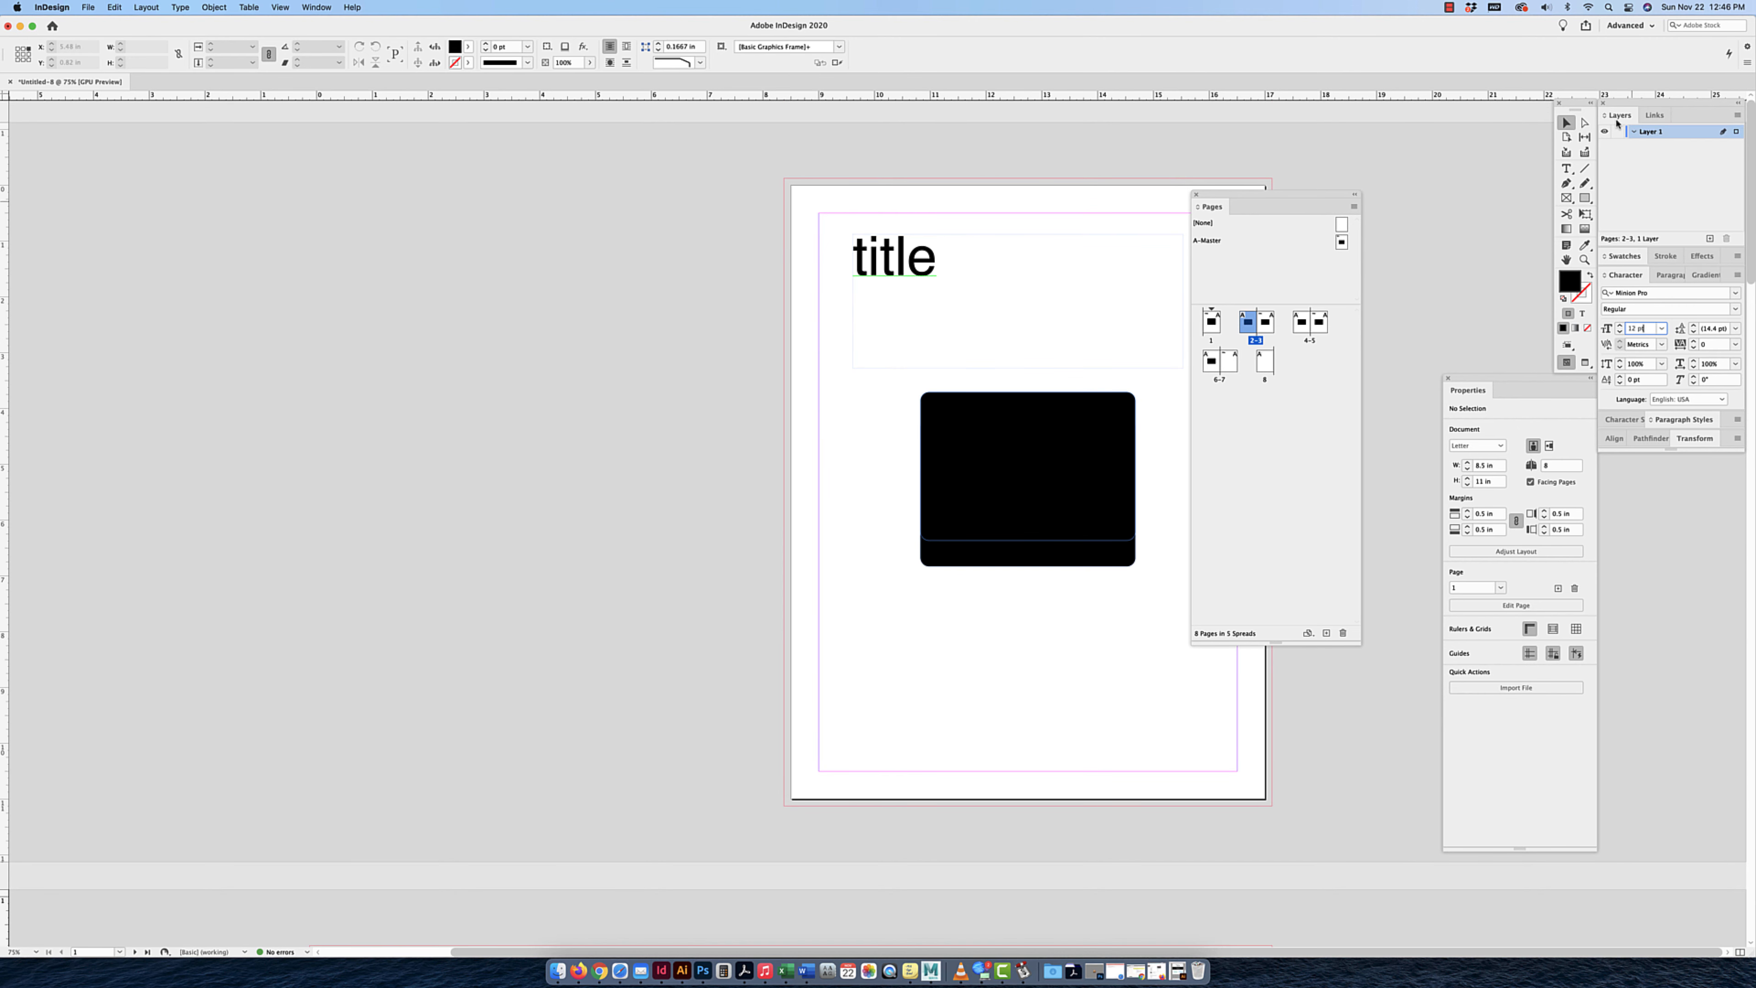
double_click(1206, 241)
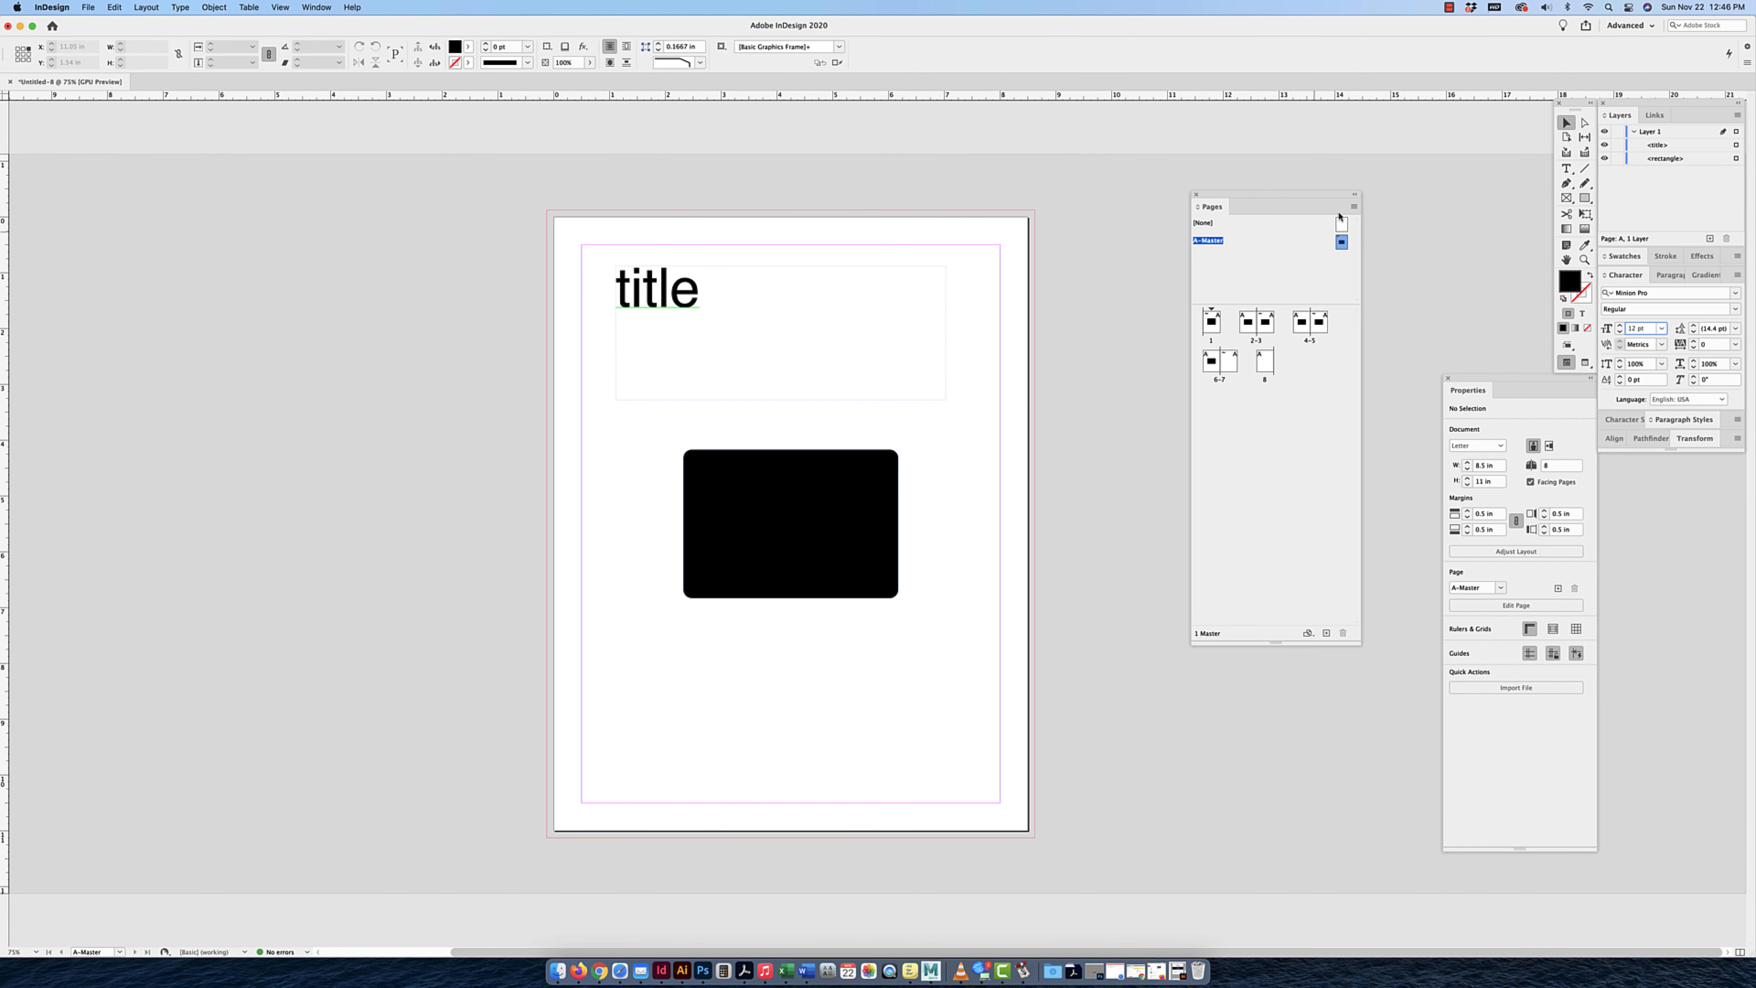
click(1353, 207)
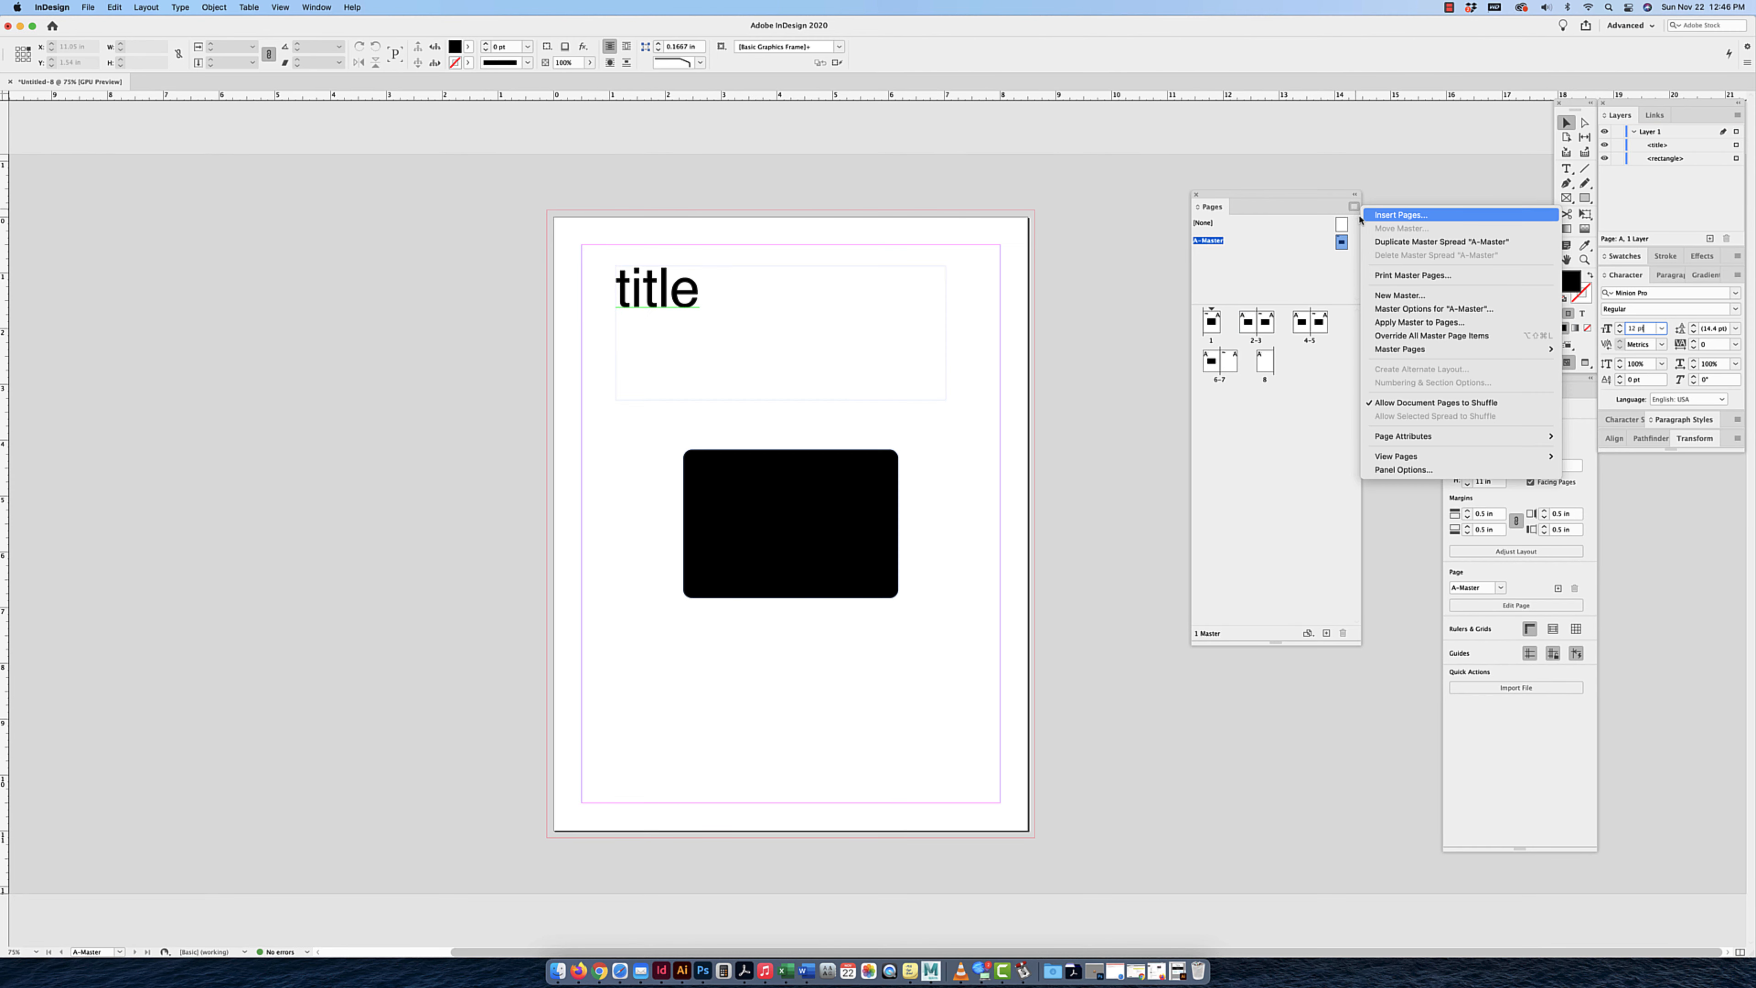
click(1407, 302)
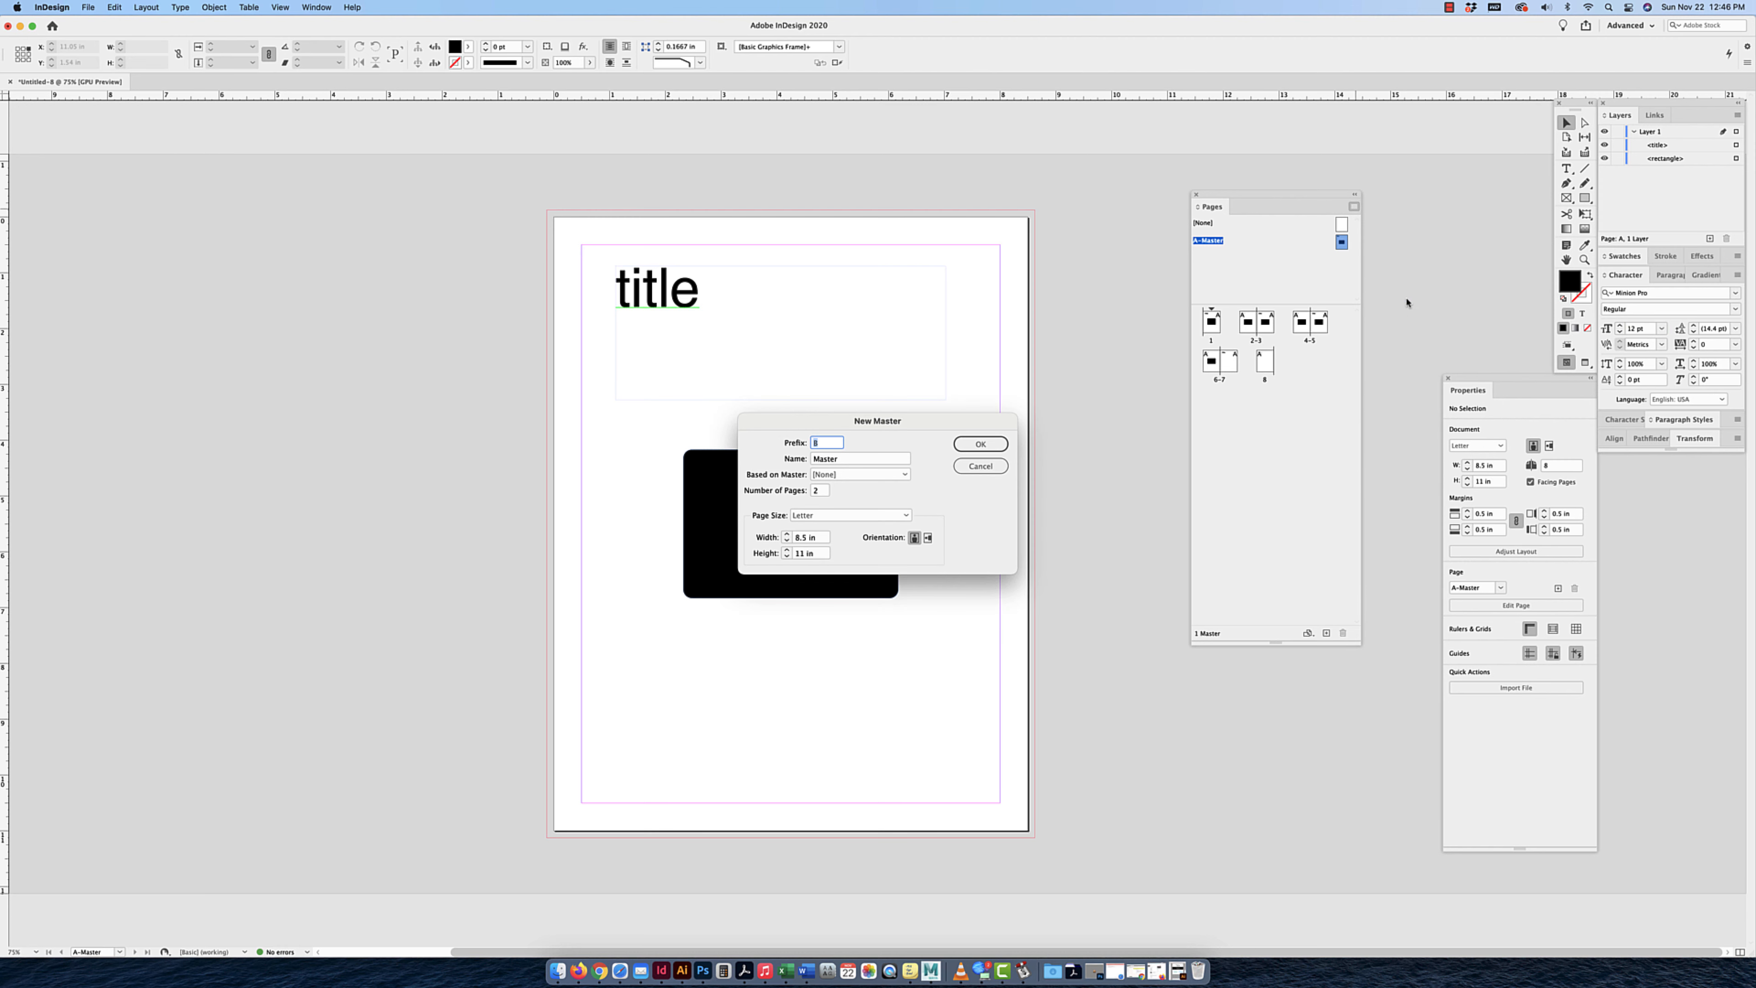
click(999, 442)
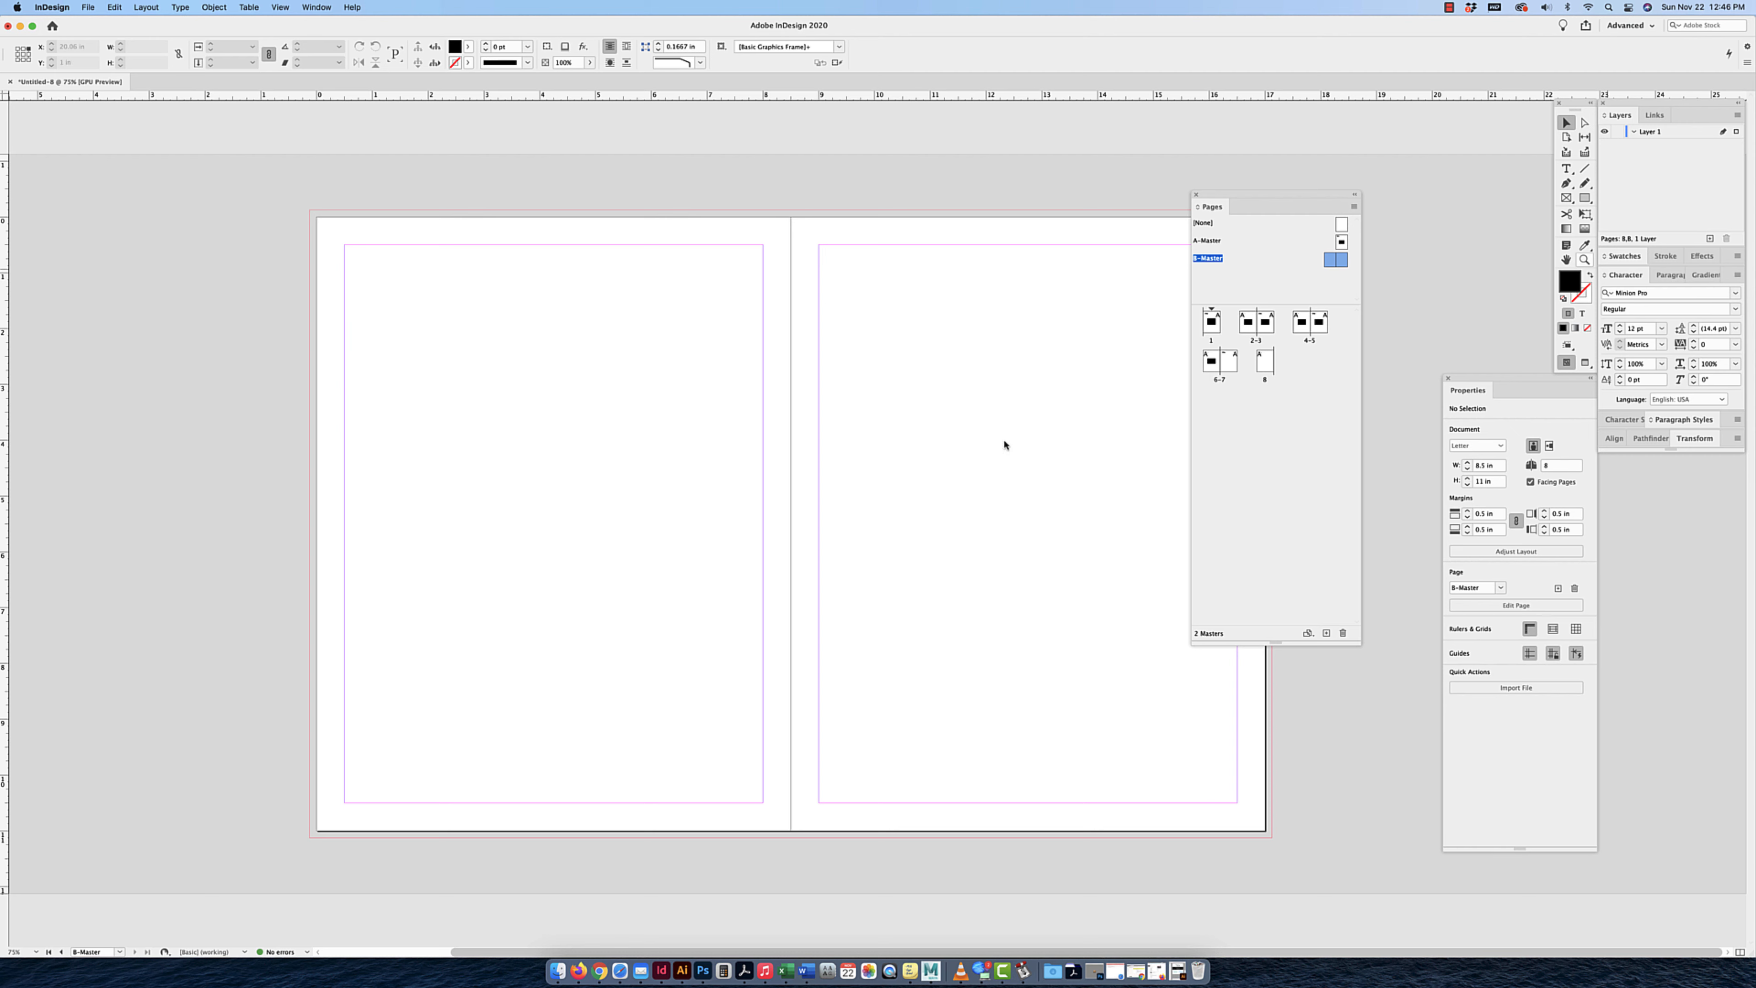
Draw a circle about 2.84 in across on B-Master's right page and fill it with C=15 M=100 Y=100 K=0.
click(1584, 198)
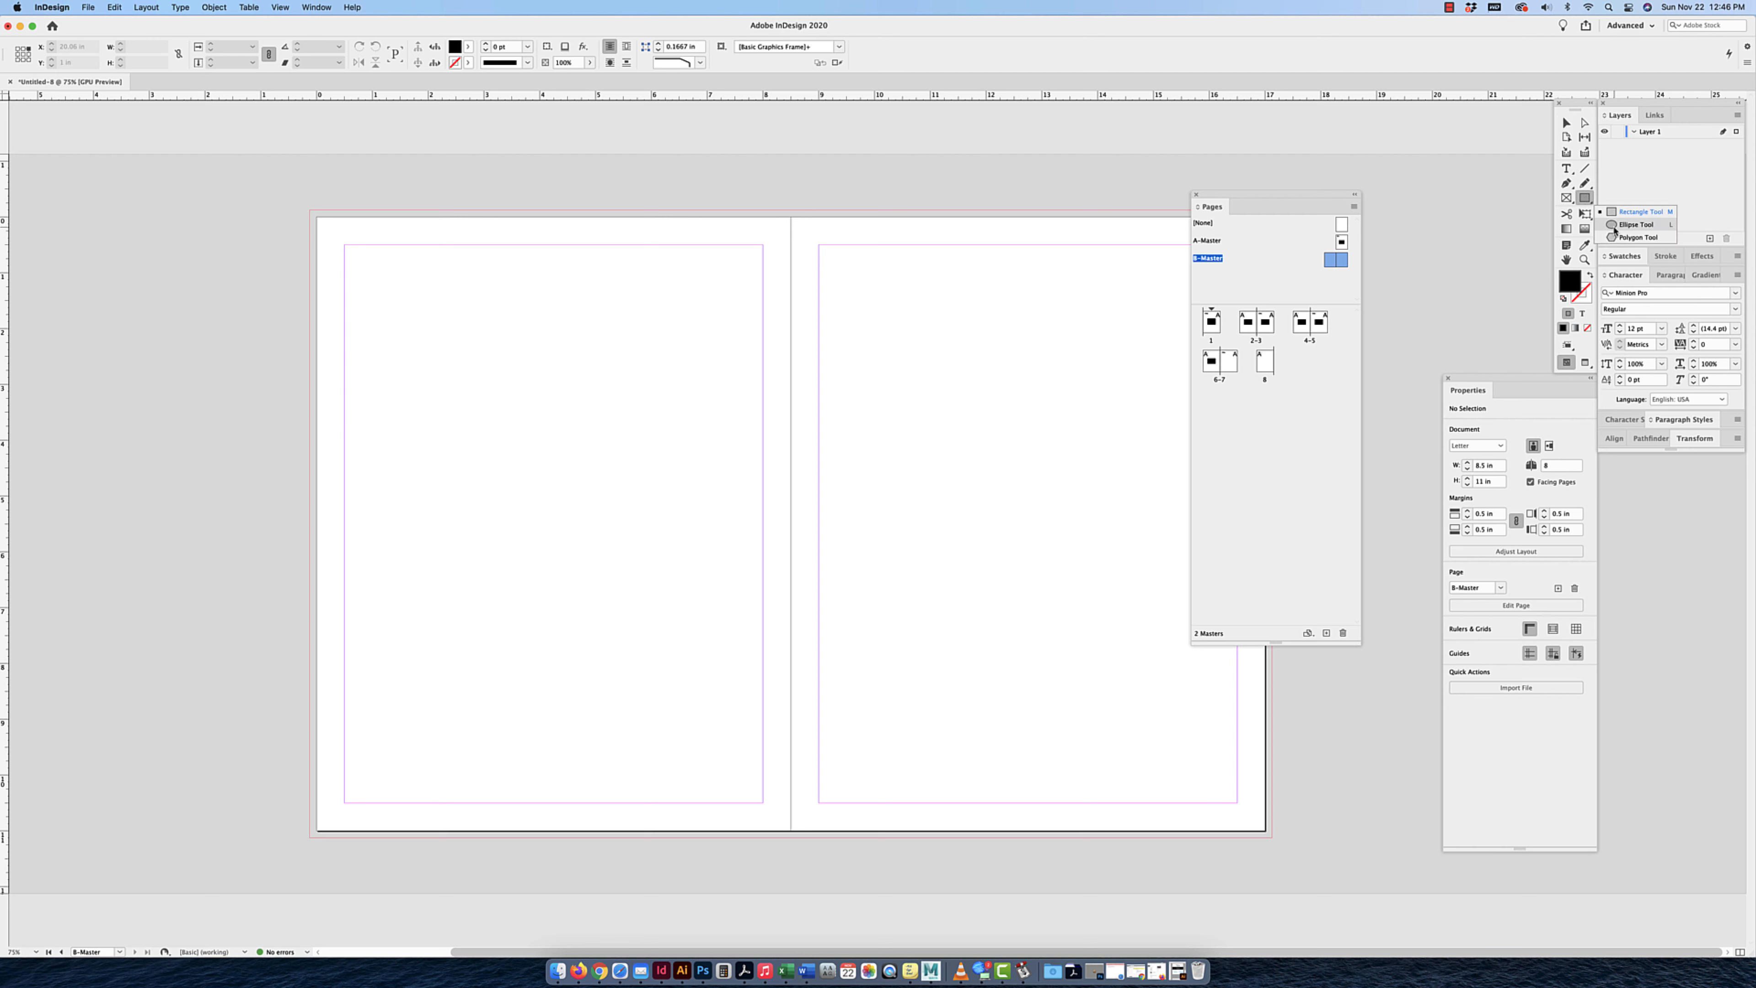
click(1636, 224)
drag(971, 623, 1130, 406)
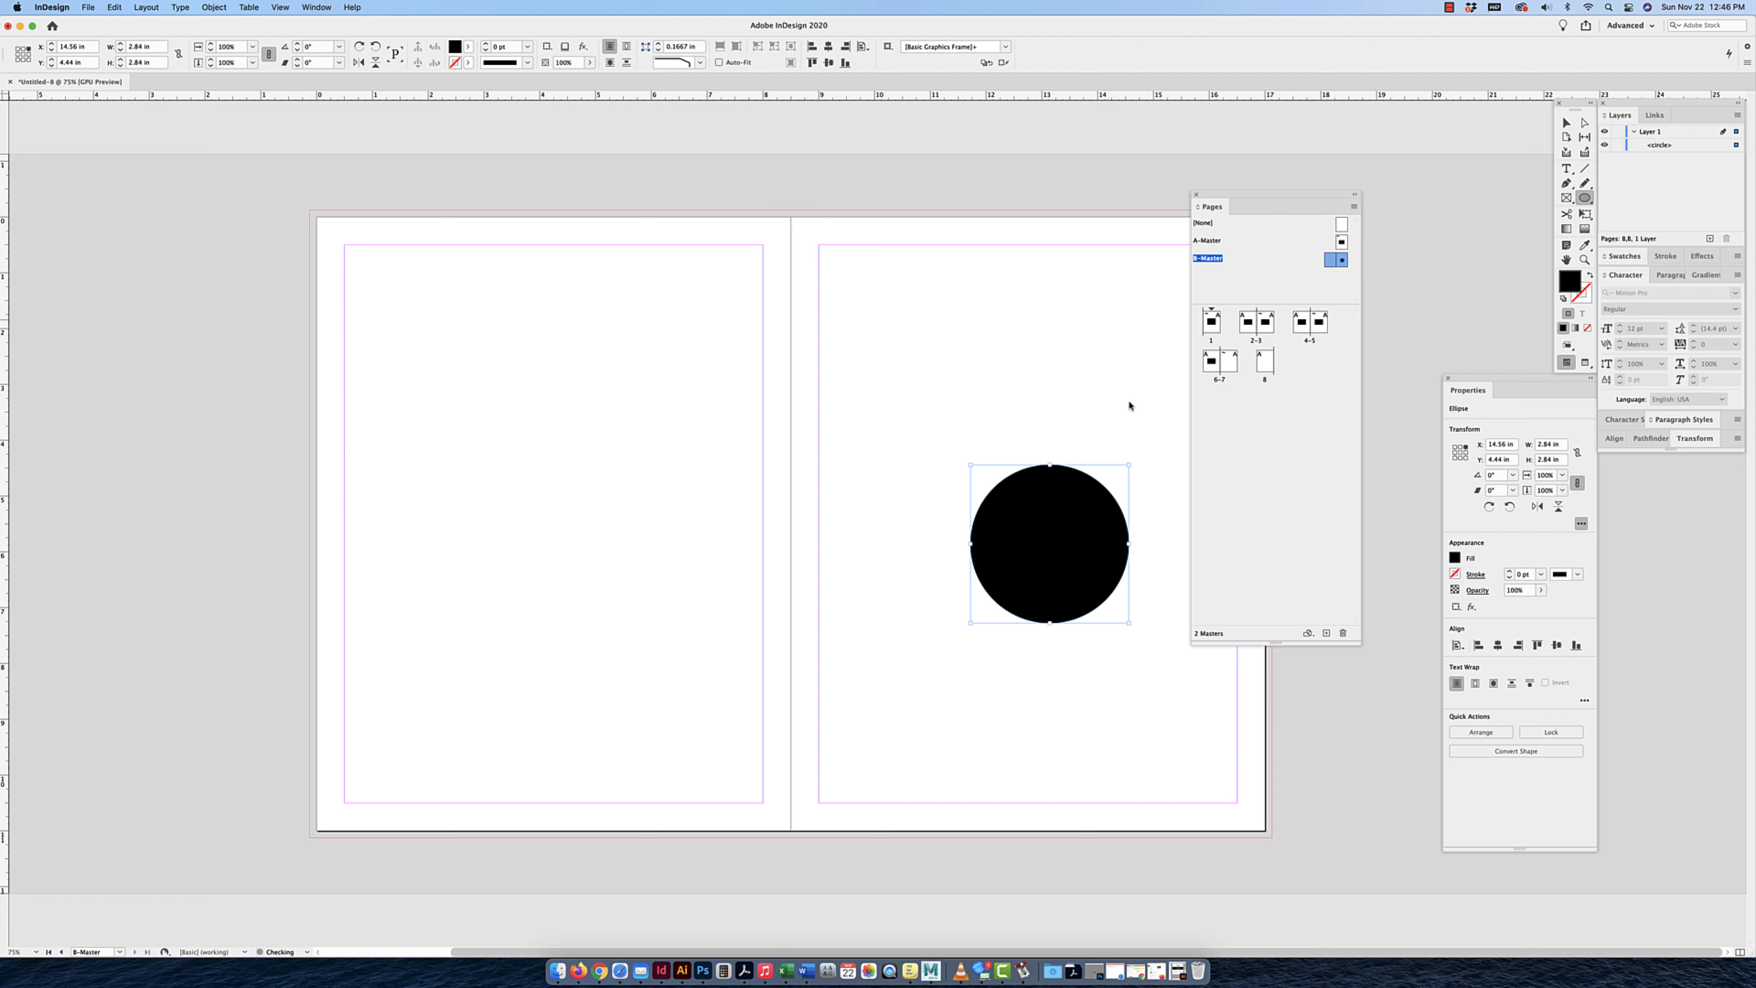
click(1629, 257)
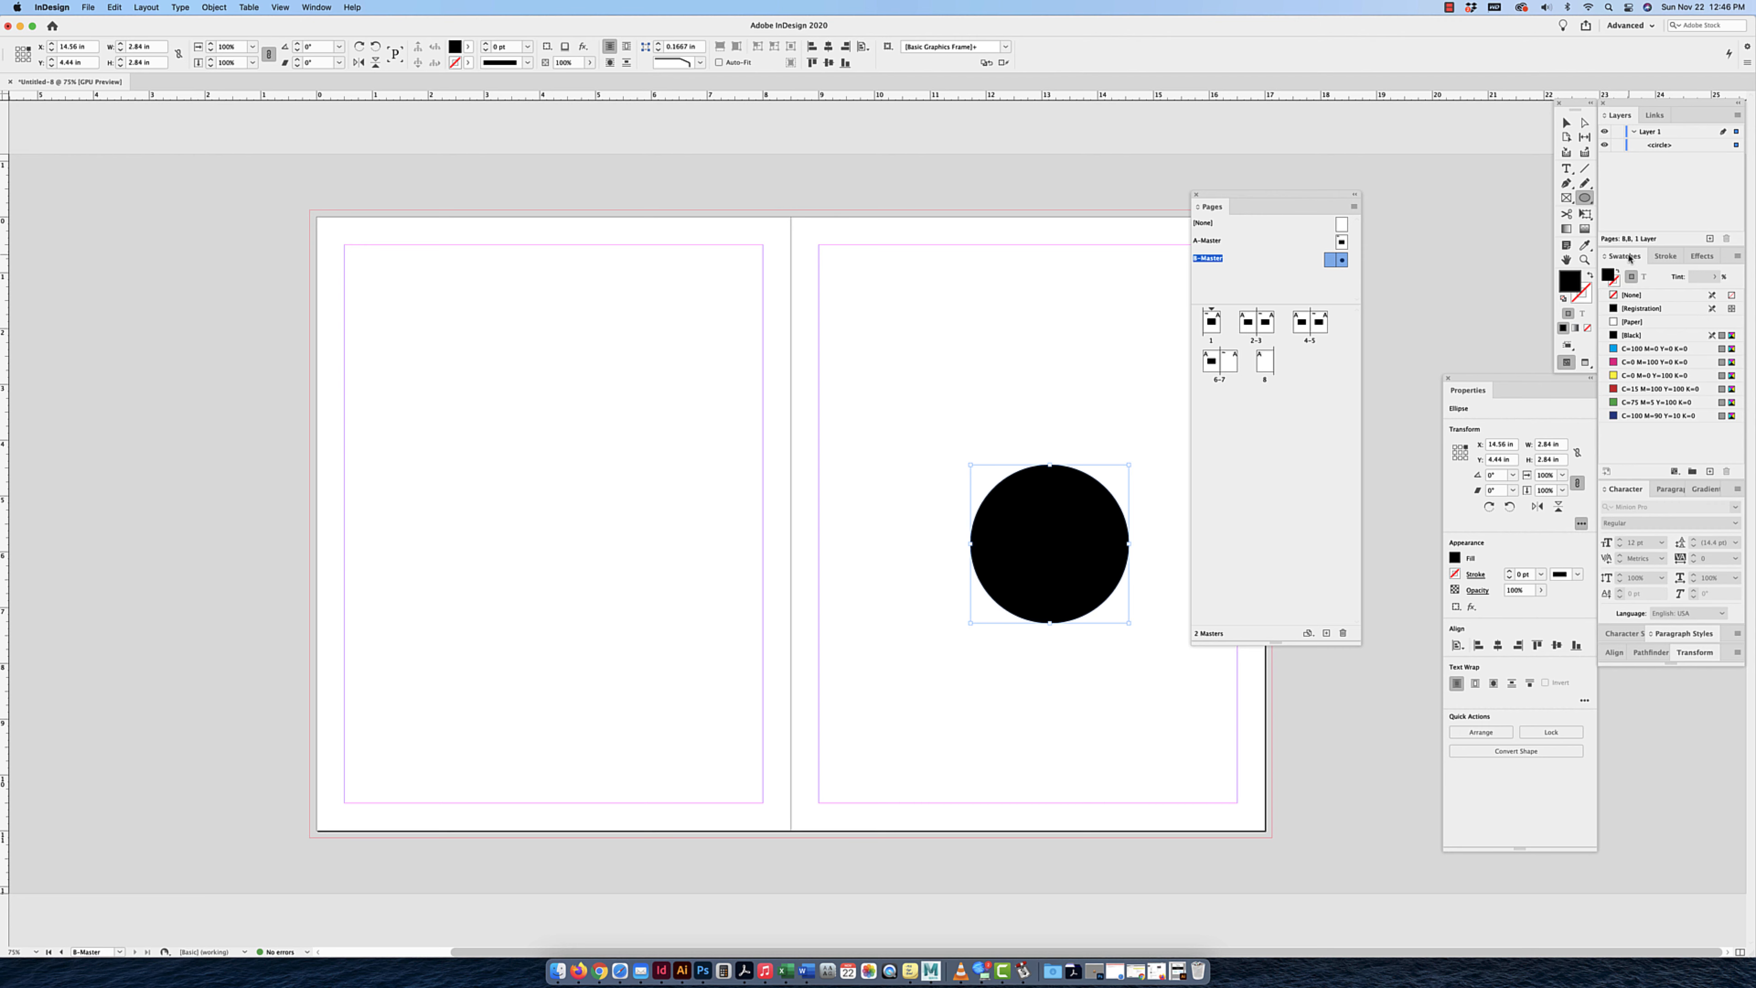
click(1626, 391)
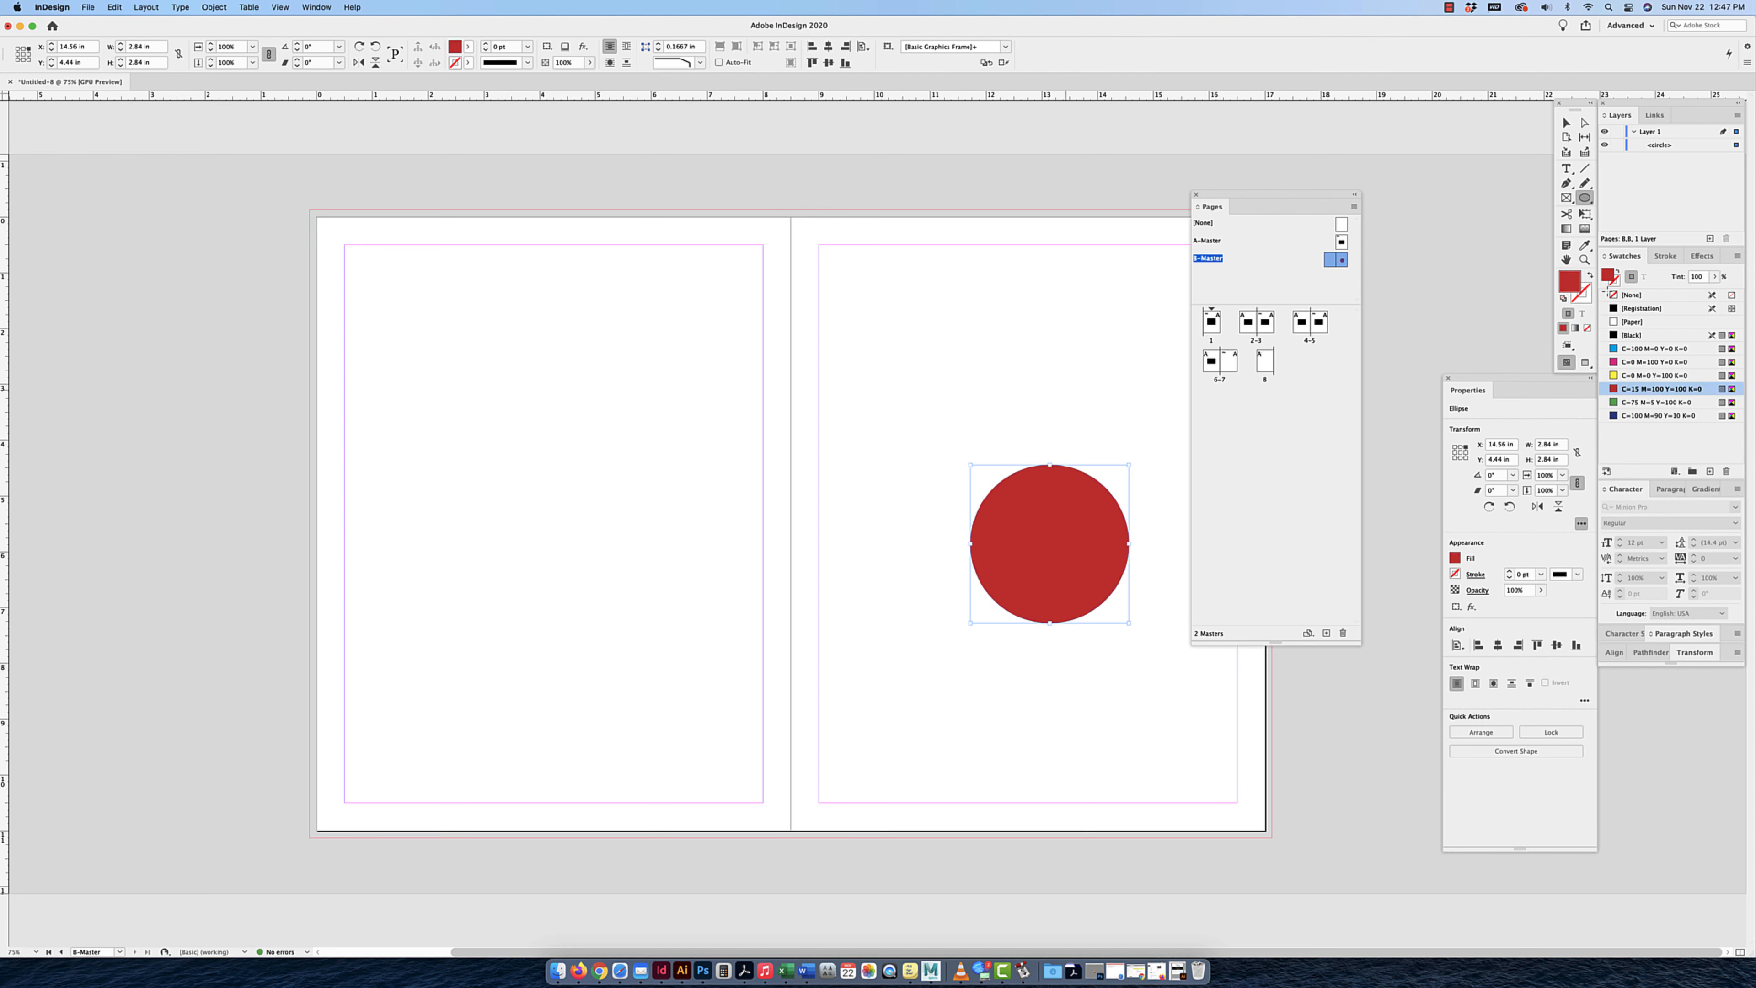
Copy the red circle straight across onto B-Master's left page using the Selection tool.
click(1577, 123)
click(1567, 123)
drag(1051, 571, 587, 571)
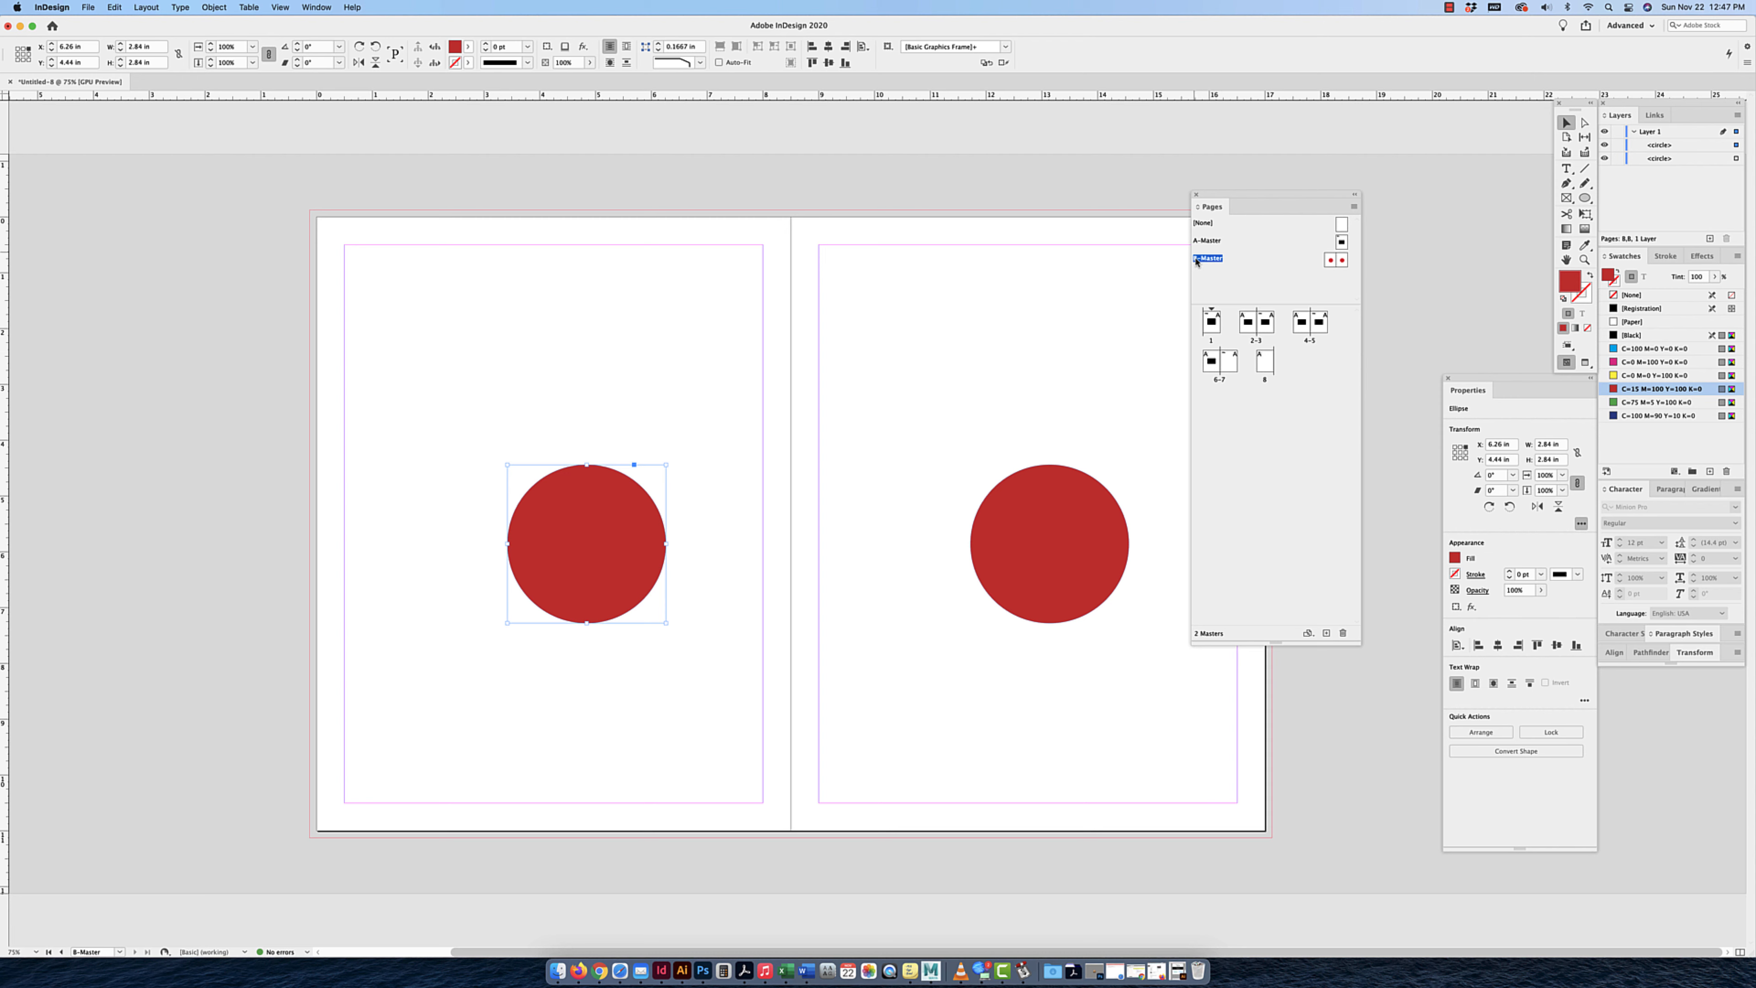
Apply B-Master to pages 8 and 7, and deselect the circle.
drag(1197, 262, 1273, 368)
drag(1197, 261, 1233, 364)
click(1007, 368)
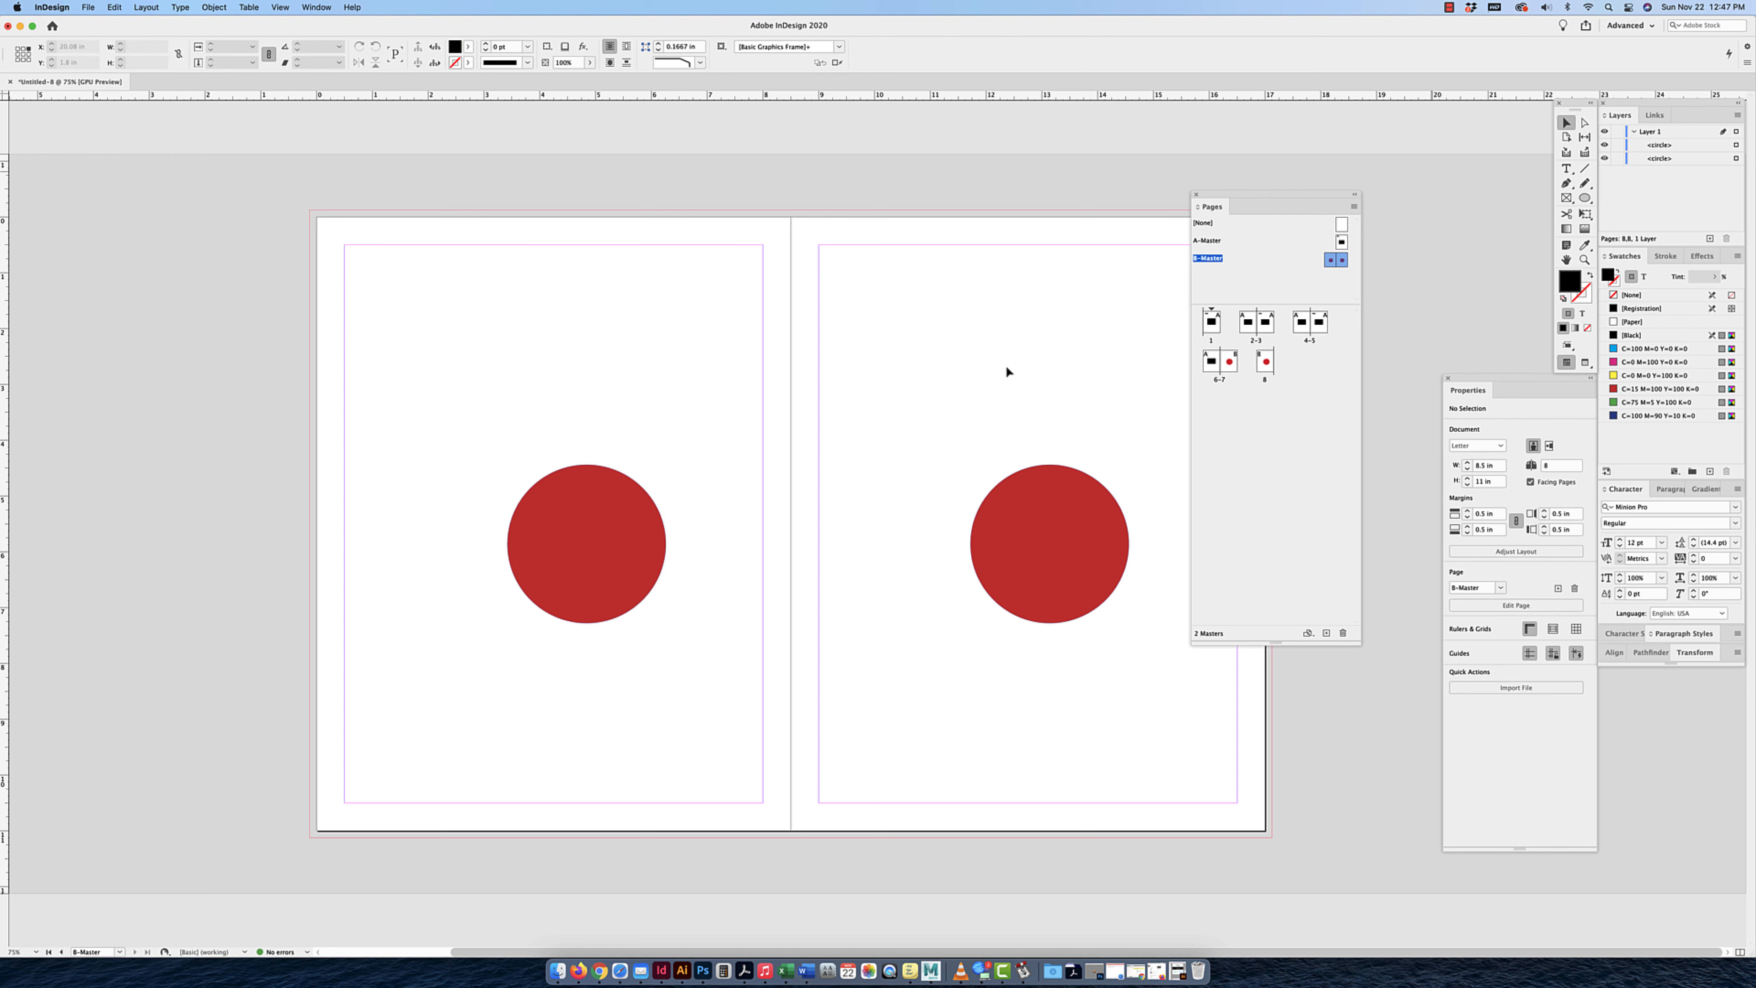
Go to page 7 and examine how the two masters' contents appear across all the spreads.
double_click(1228, 365)
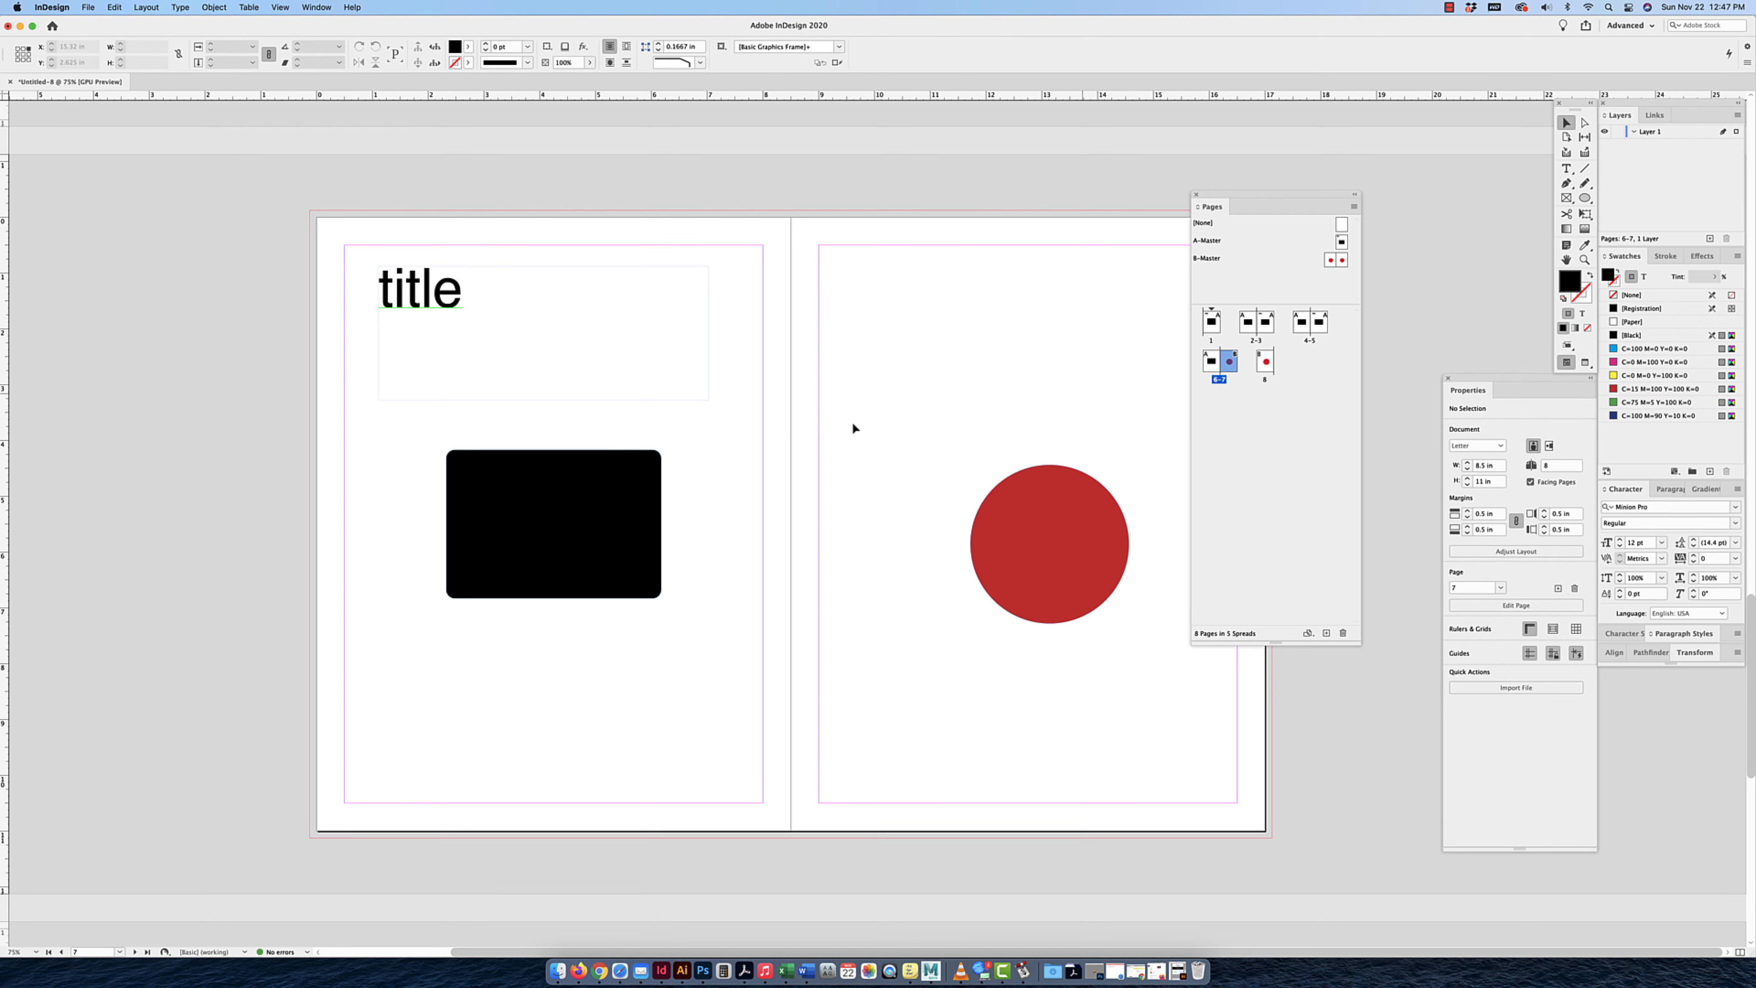
key(super+minus)
key(super+minus)
key(super+minus)
key(super+minus)
key(super+minus)
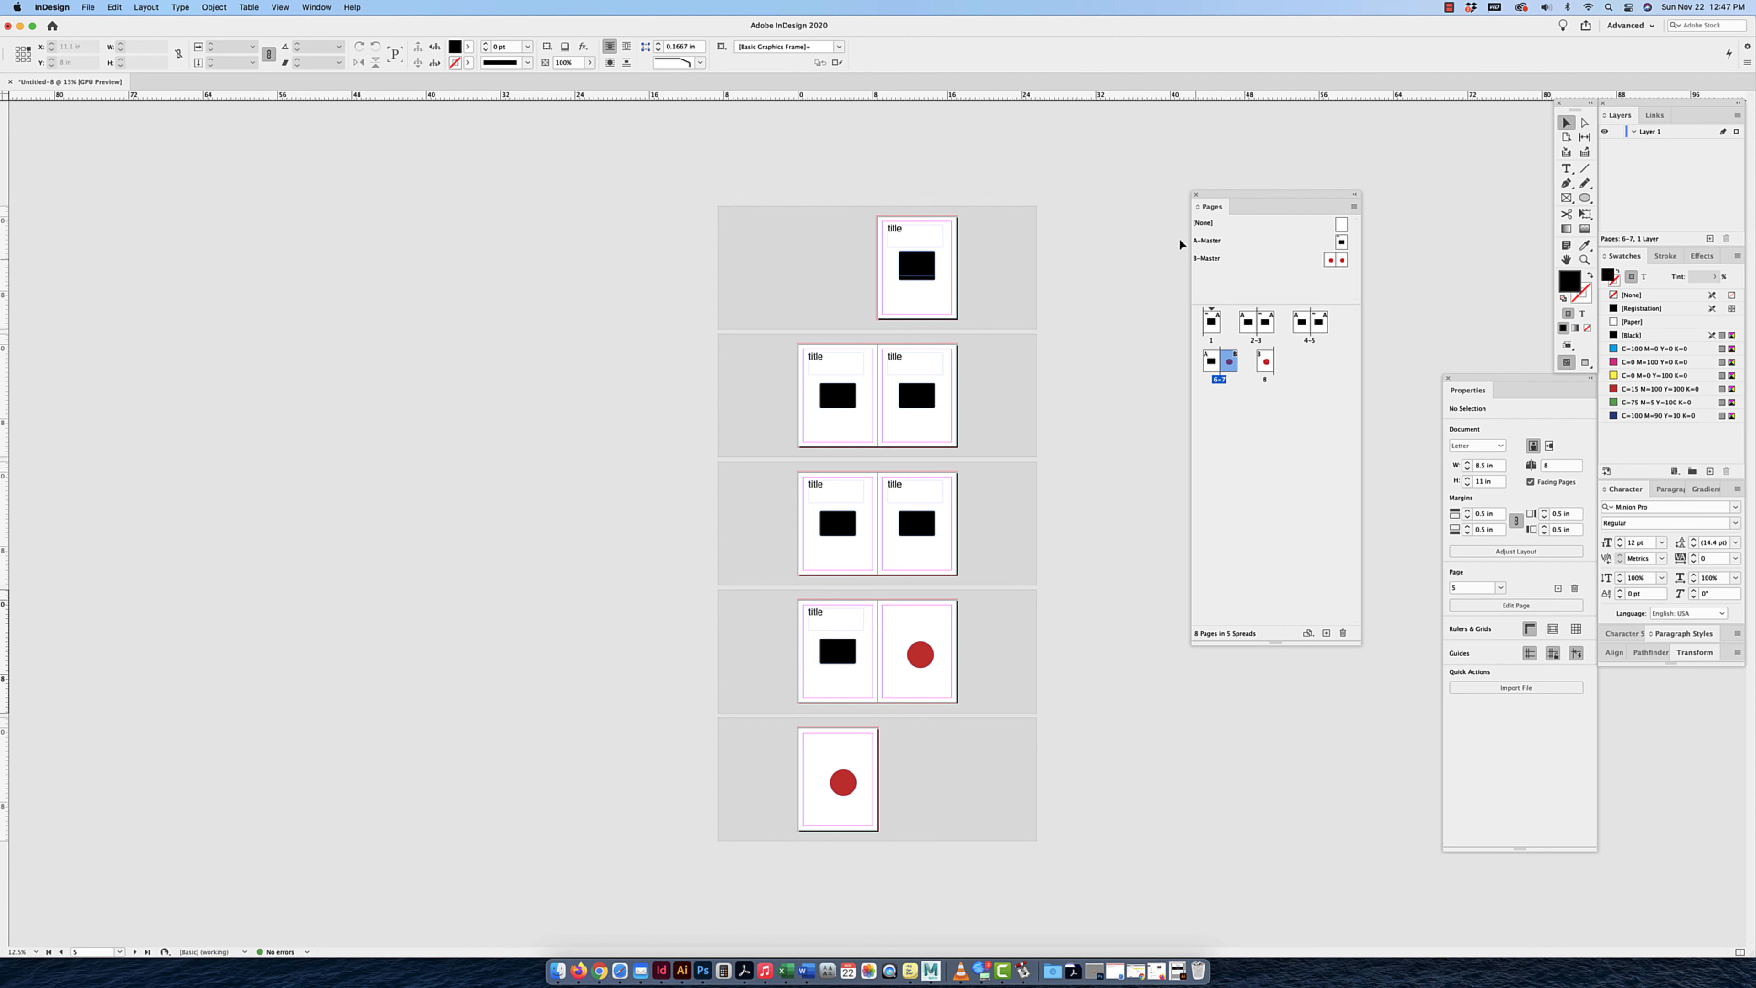
Open A-Master, reapply it to page 3, and return to that page.
double_click(1208, 244)
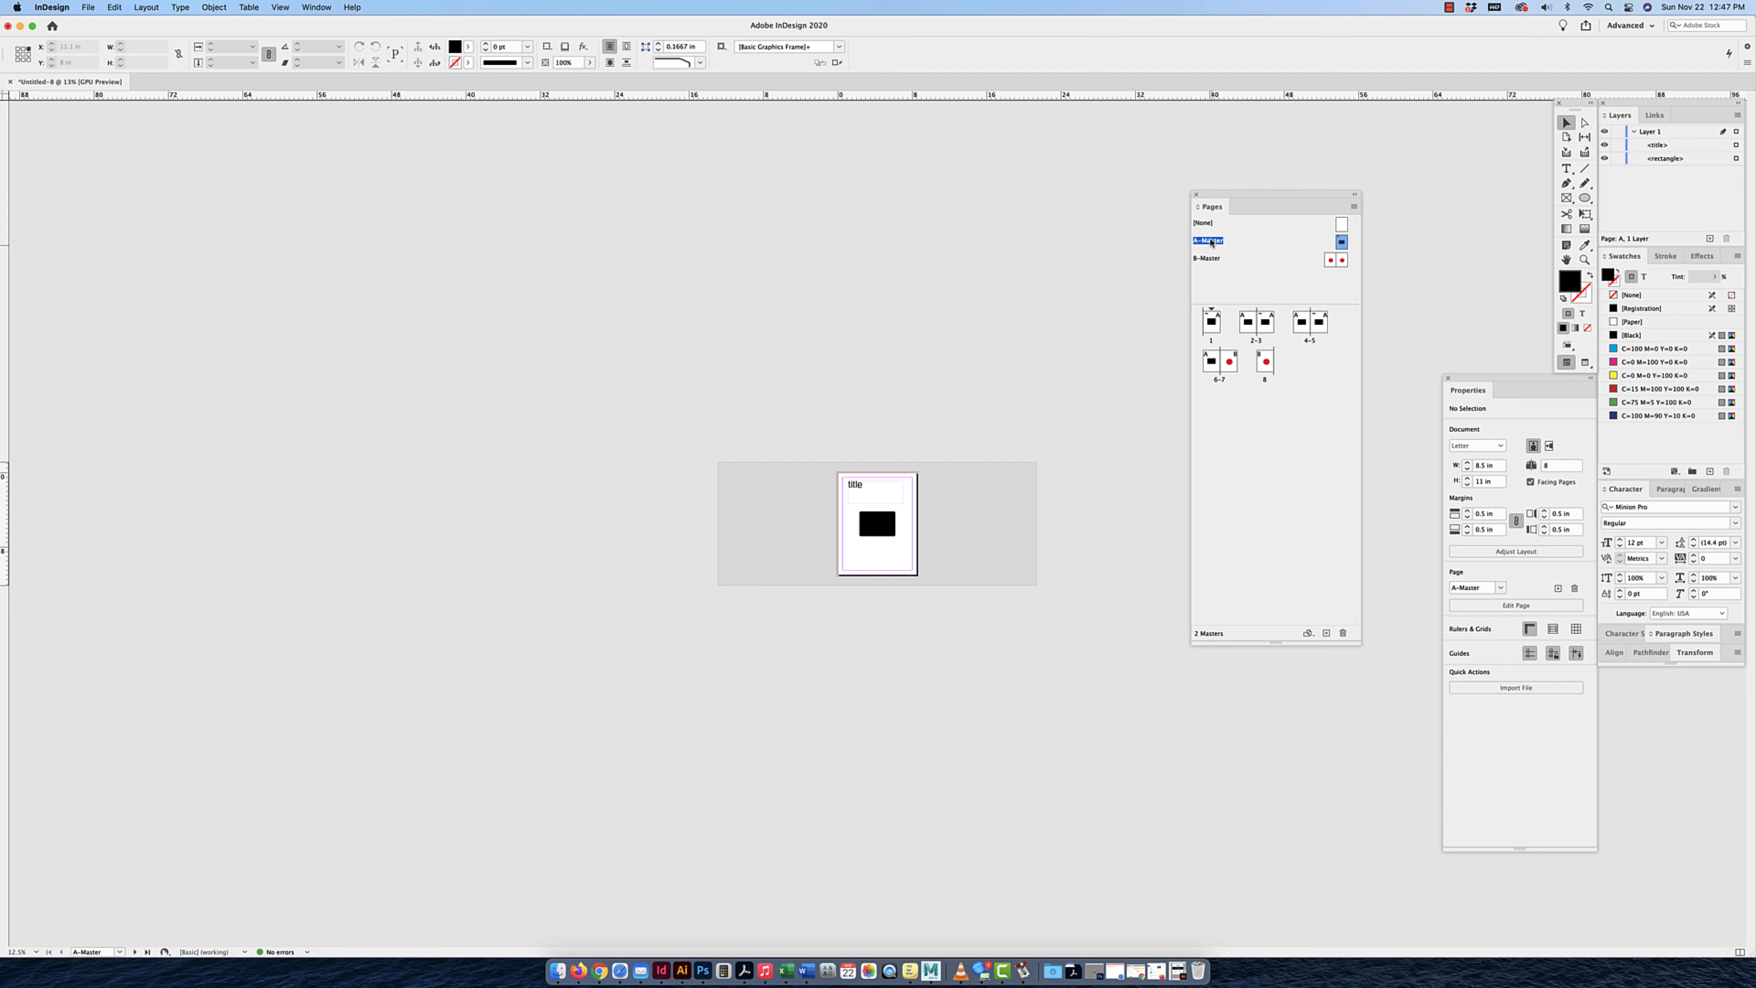
drag(1346, 245, 1269, 327)
double_click(1270, 327)
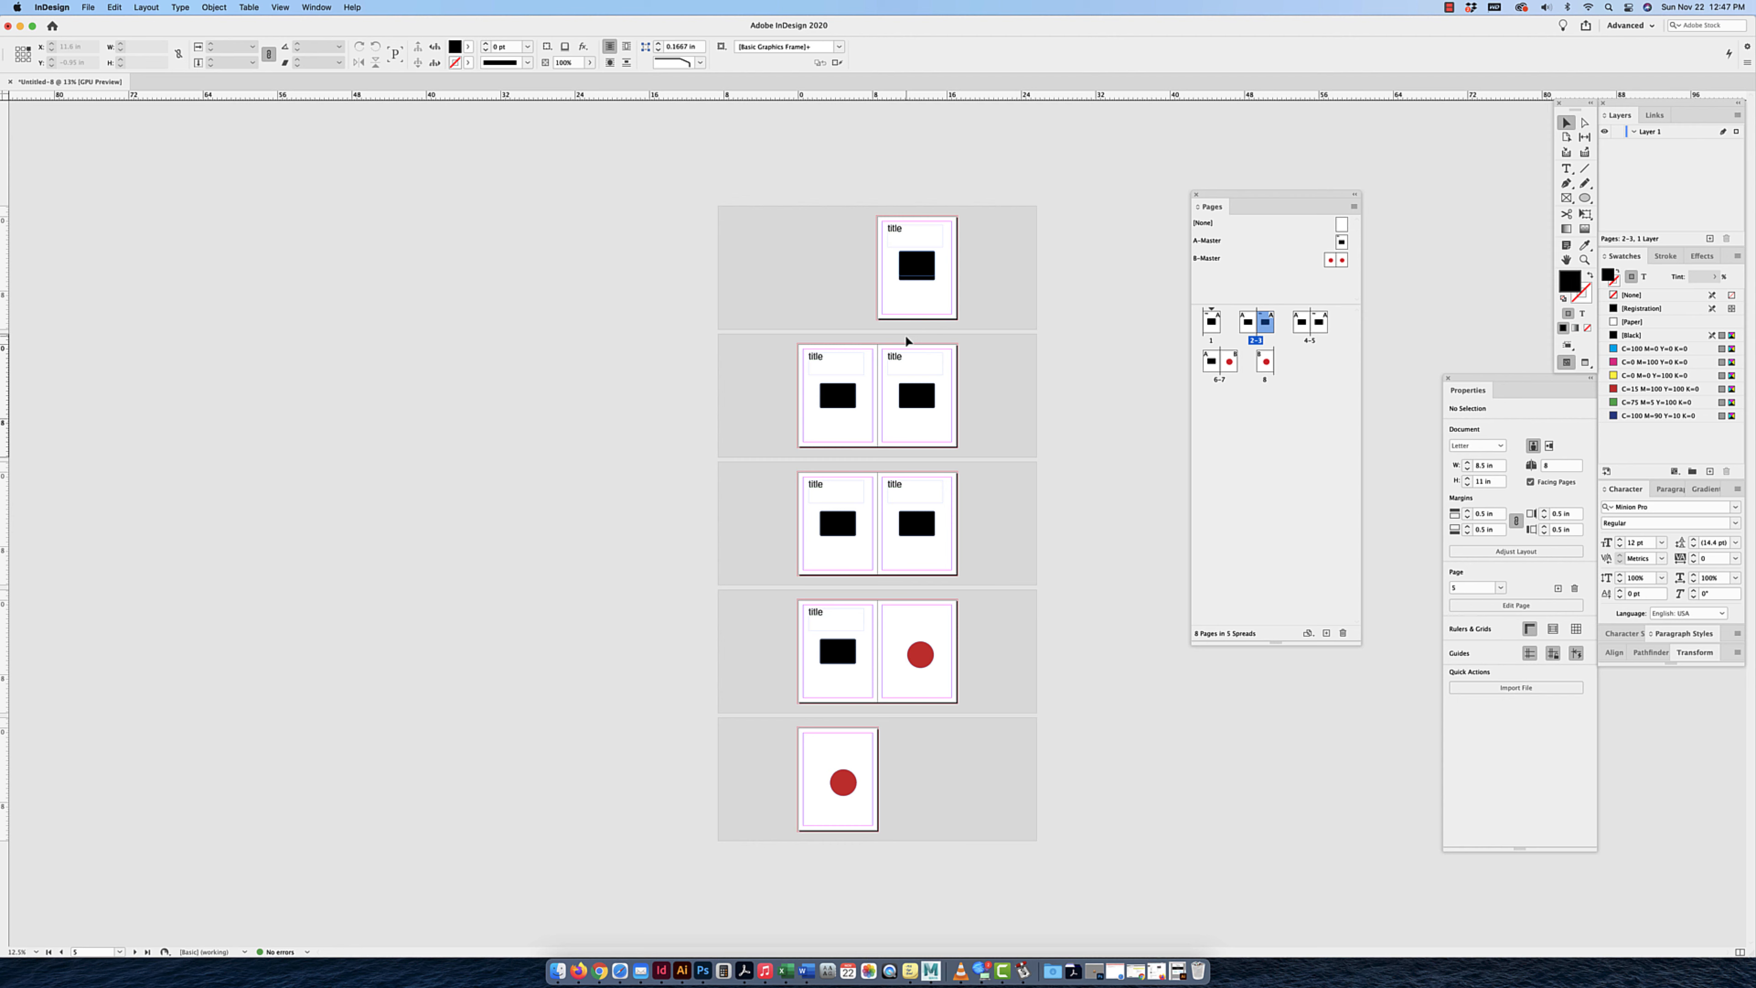
Delete pages 2 through 8, and remove B-Master from the document.
click(1256, 340)
shift+click(1266, 361)
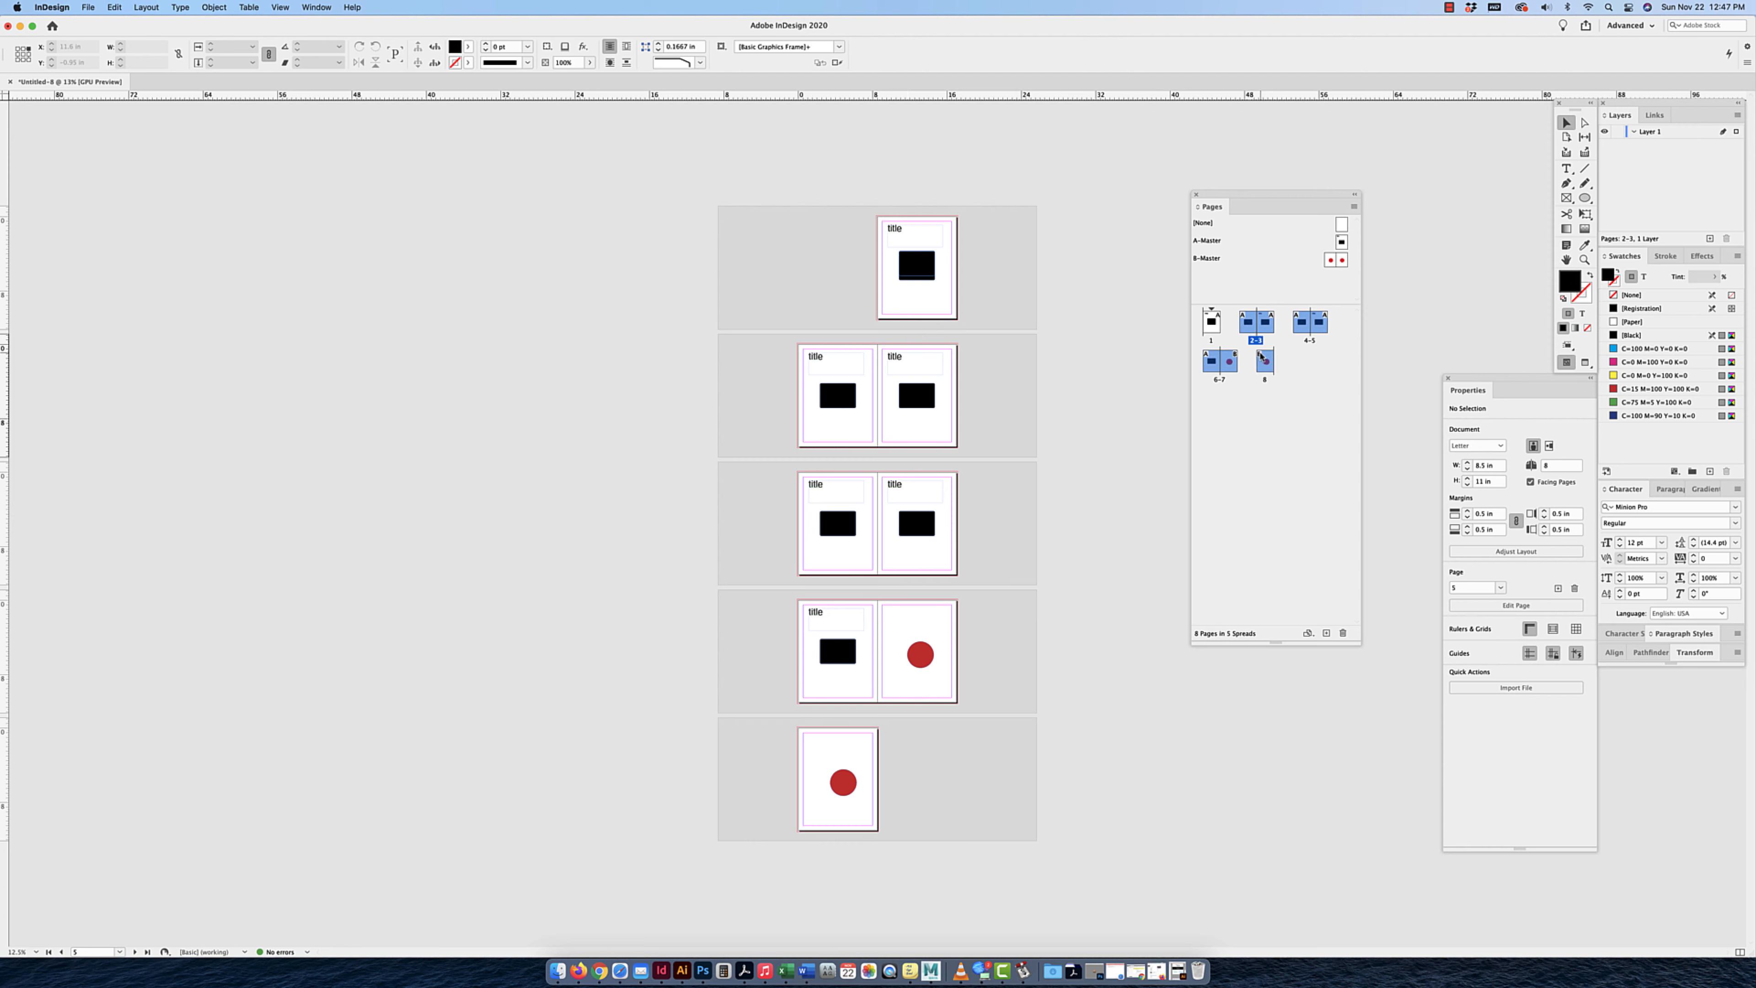
click(1343, 634)
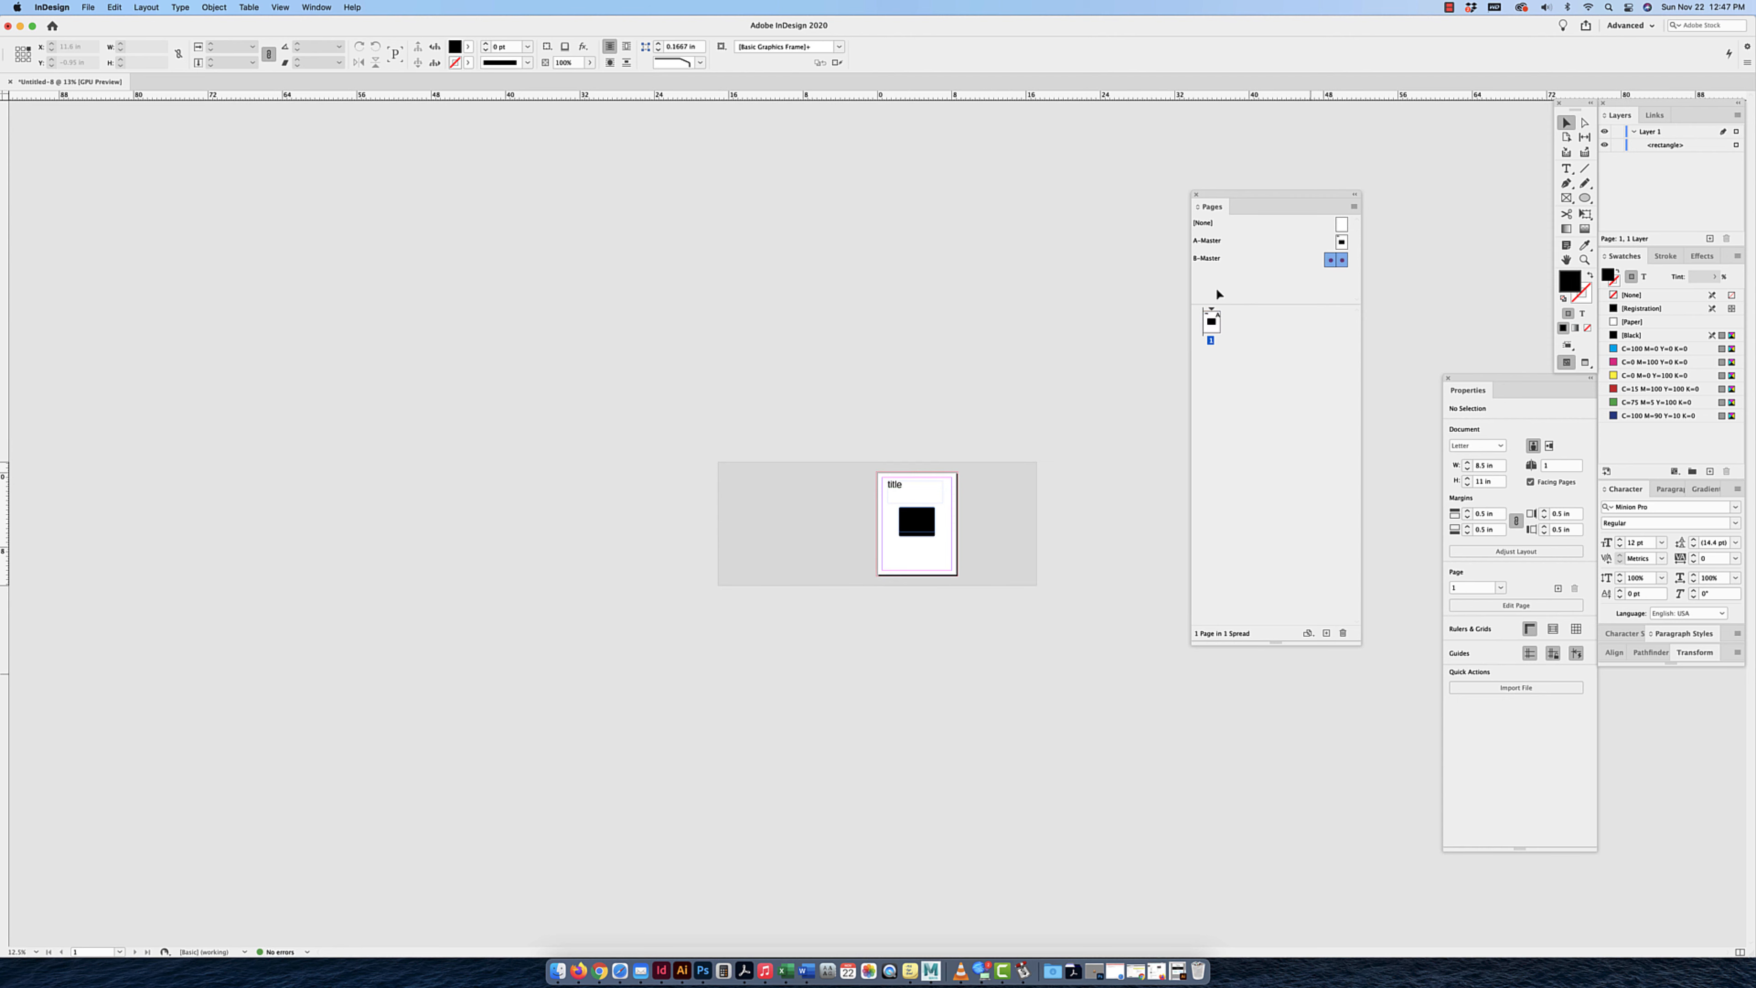
click(1342, 633)
Open A-Master and delete both its title frame and its black rectangle.
click(1213, 240)
double_click(1209, 240)
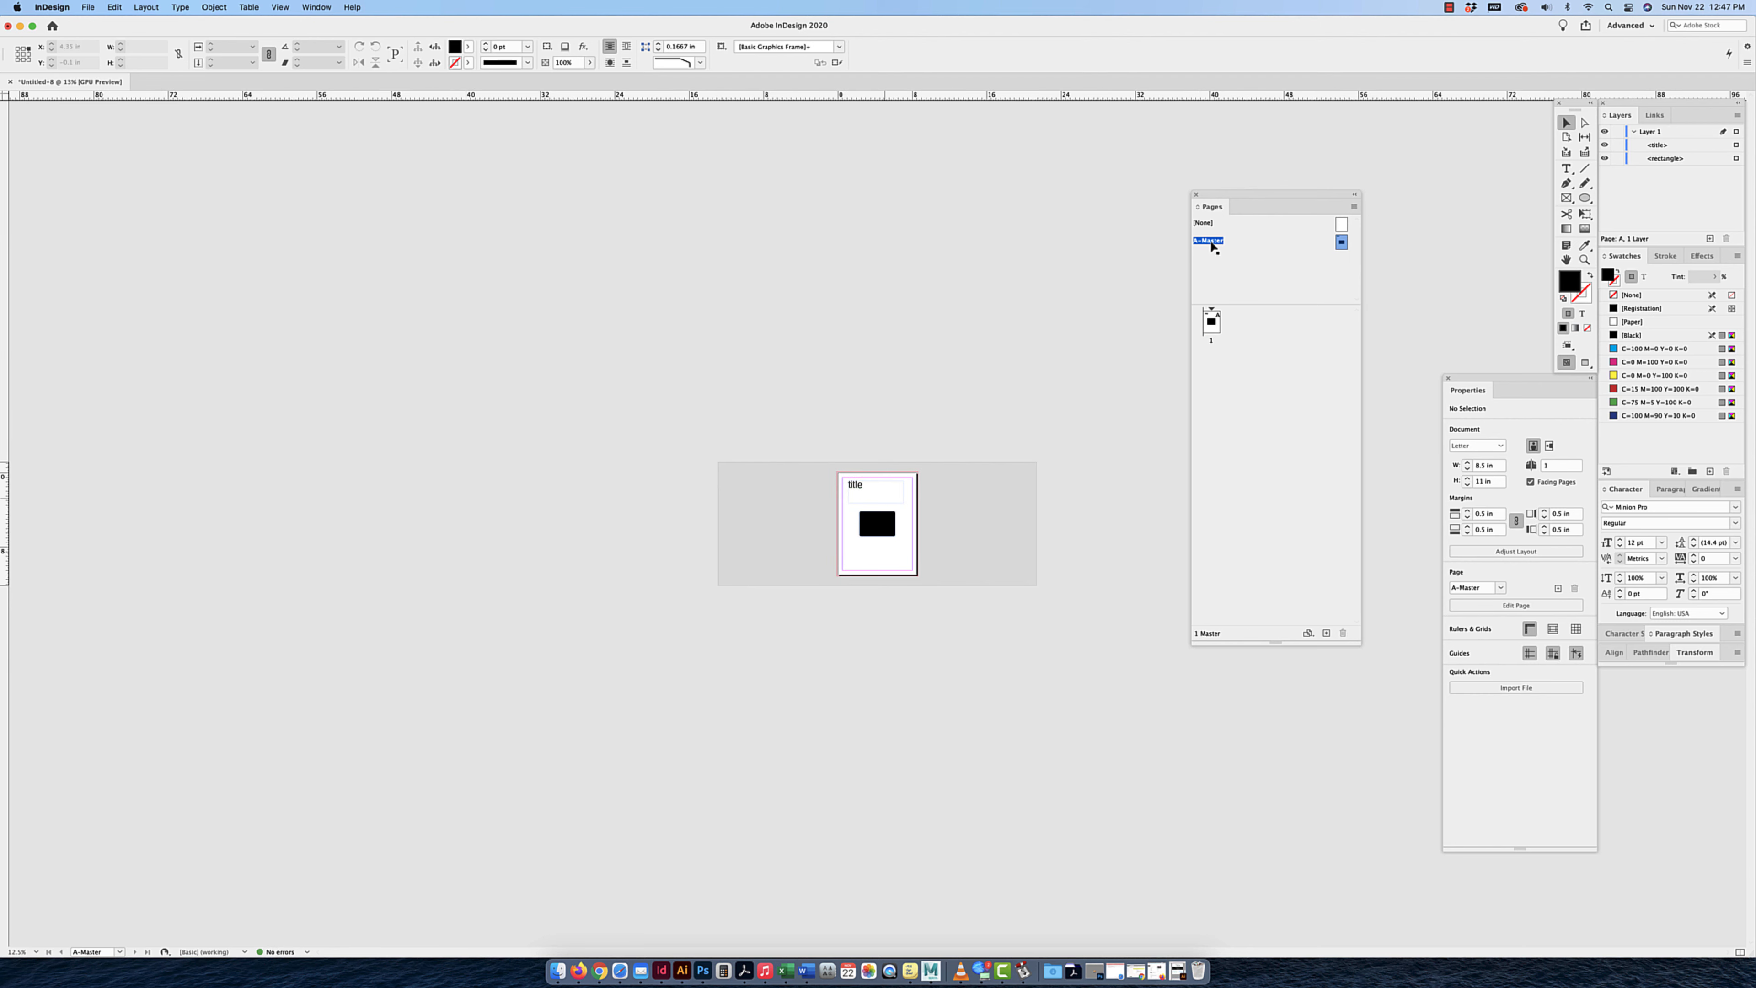
drag(980, 451, 823, 581)
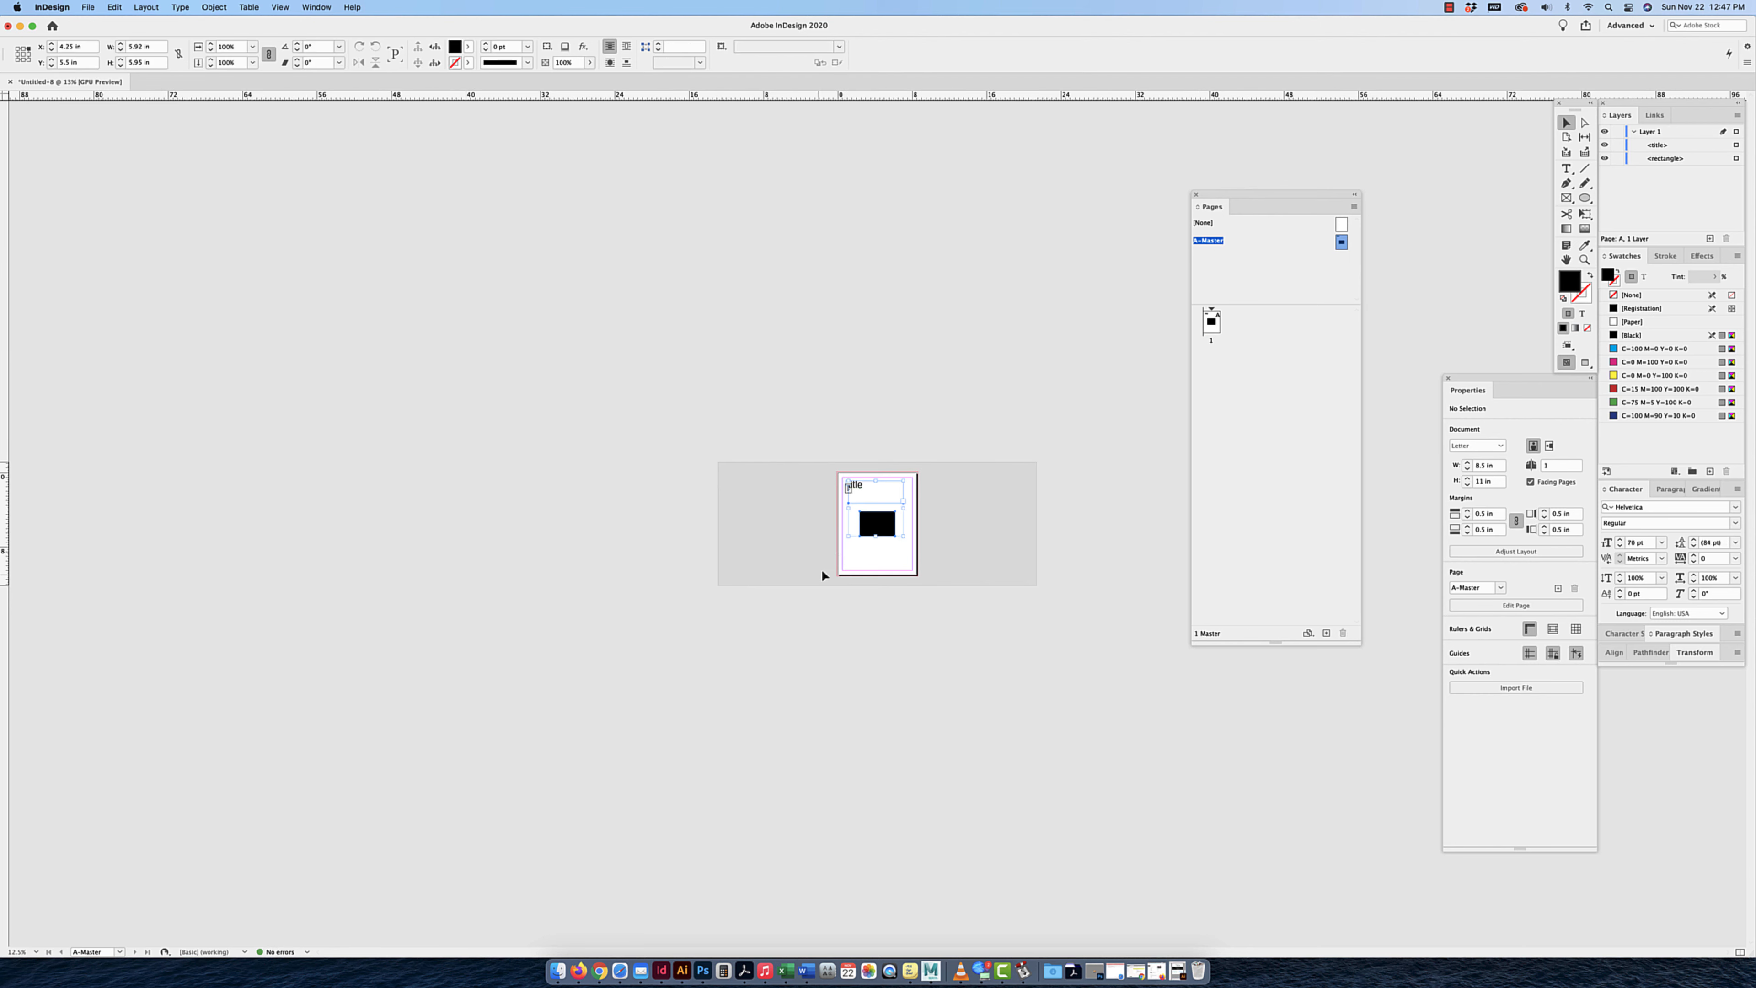
key(Delete)
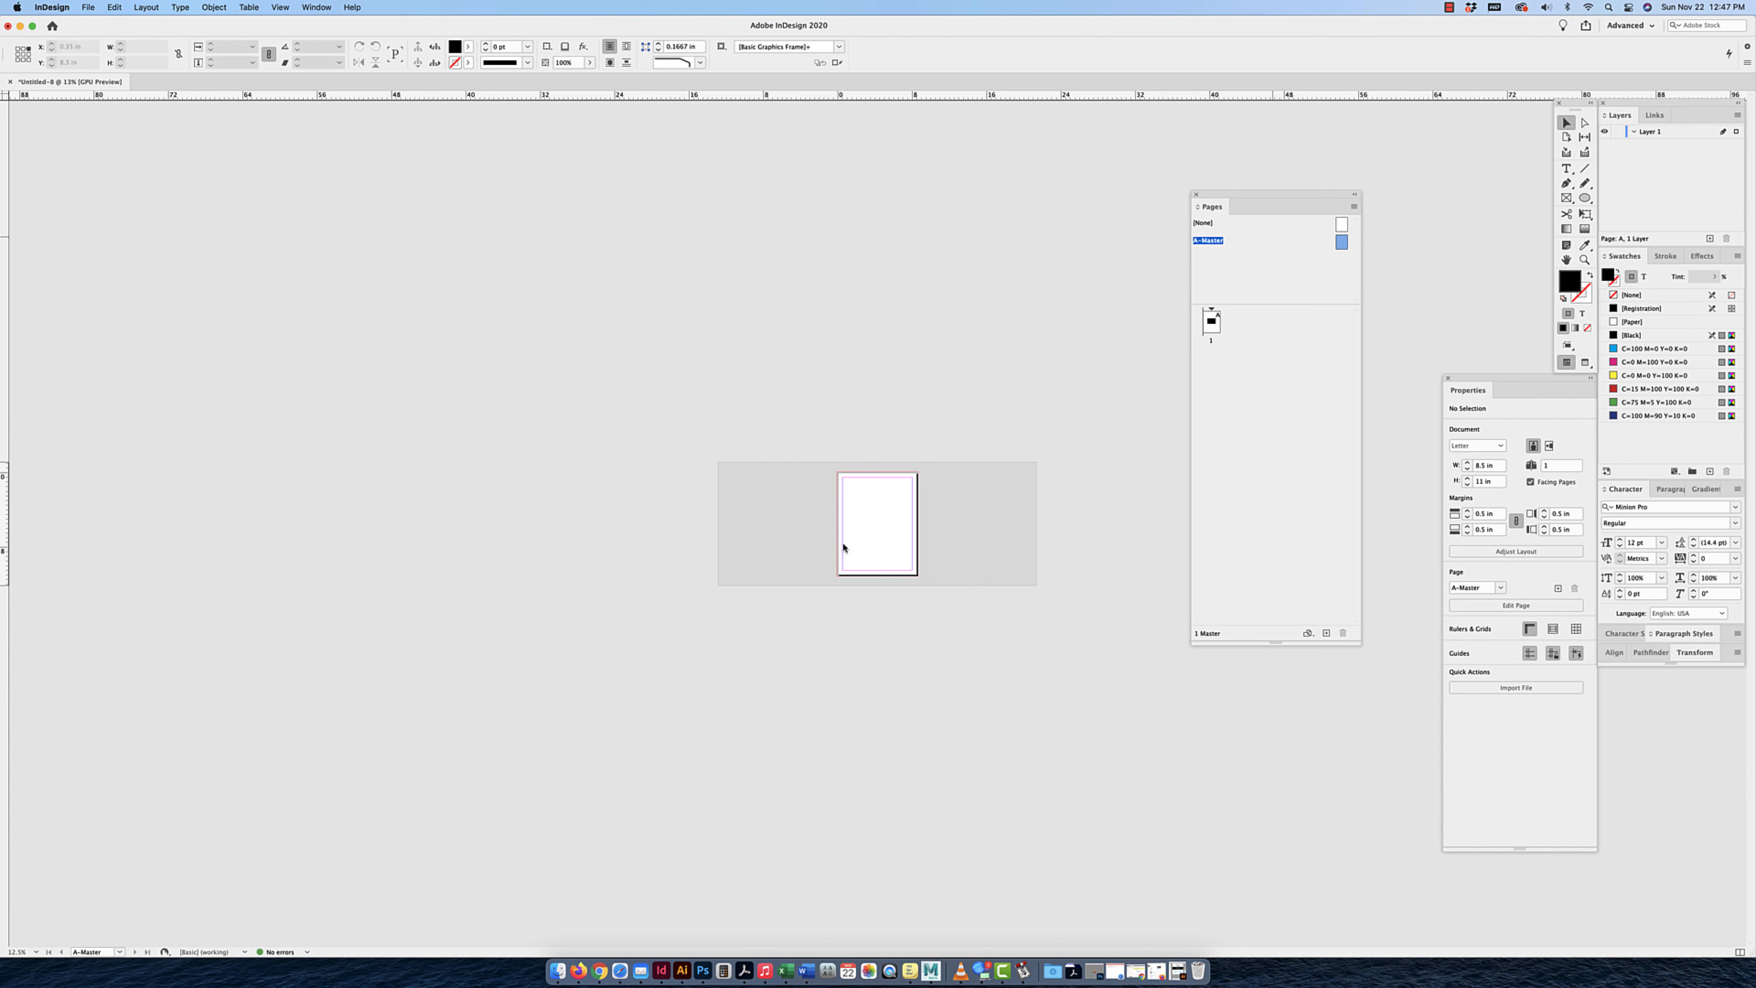
Unlink A-Master's margins and set the top and bottom margins to 0.25 in with Margins and Columns.
click(146, 7)
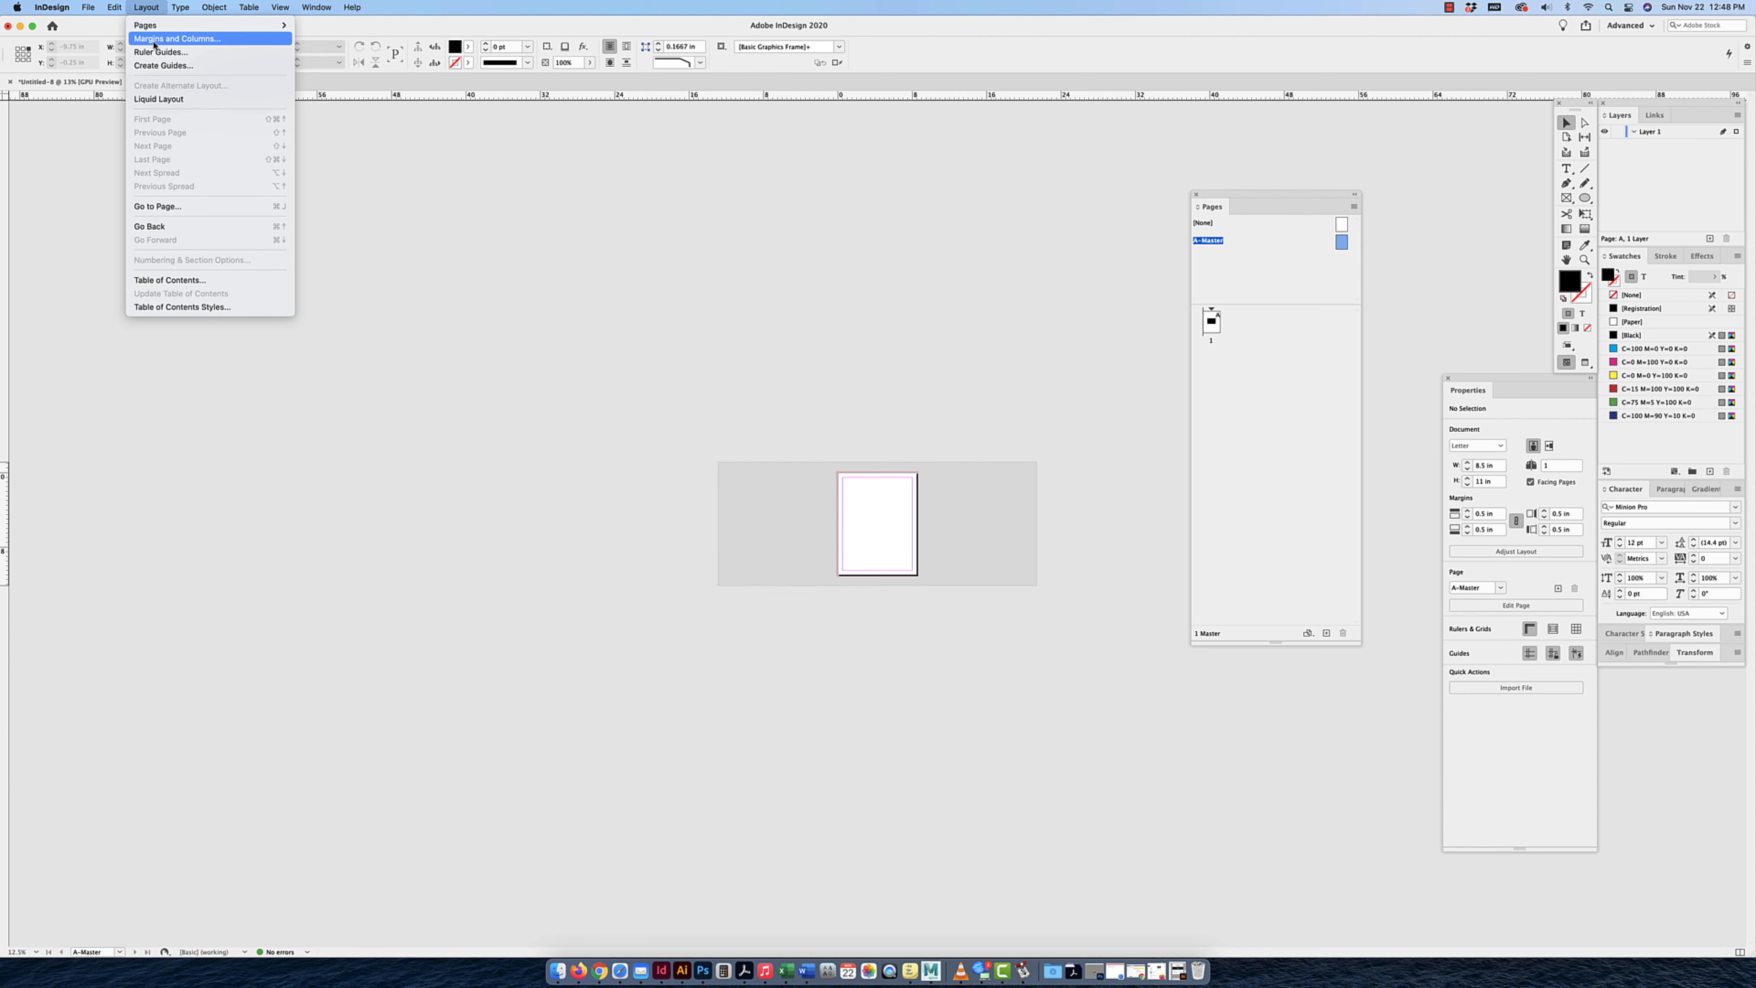
click(154, 41)
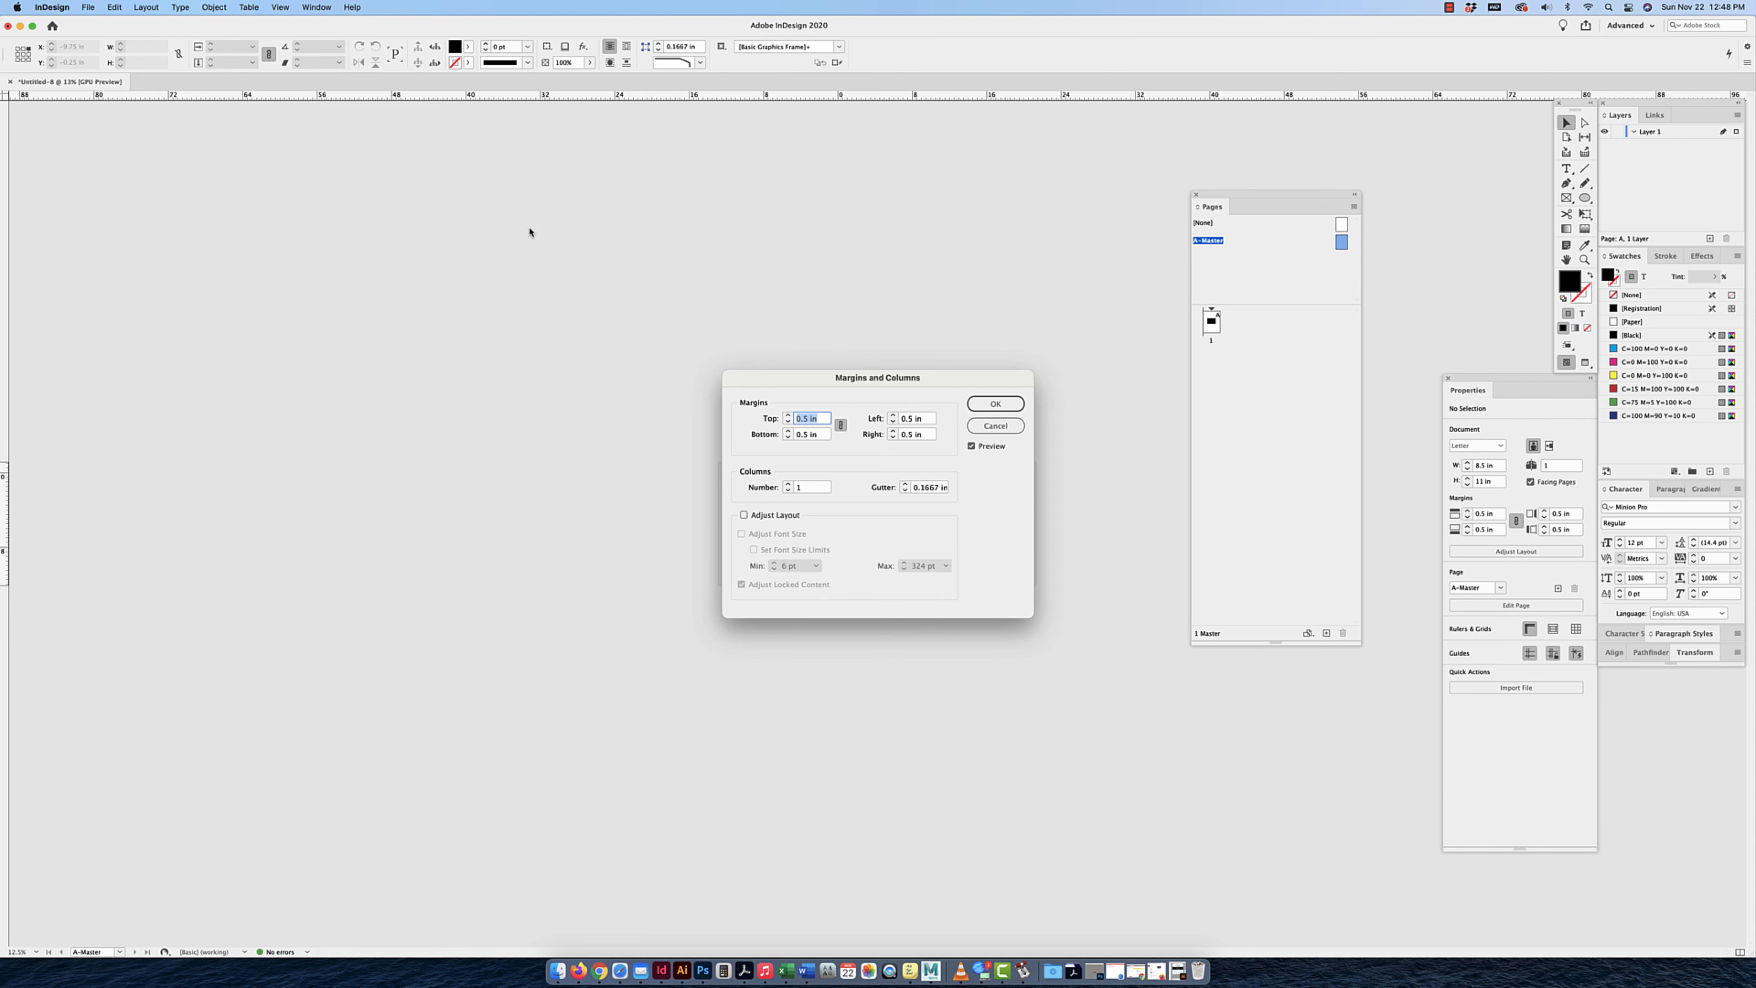
drag(832, 382, 437, 178)
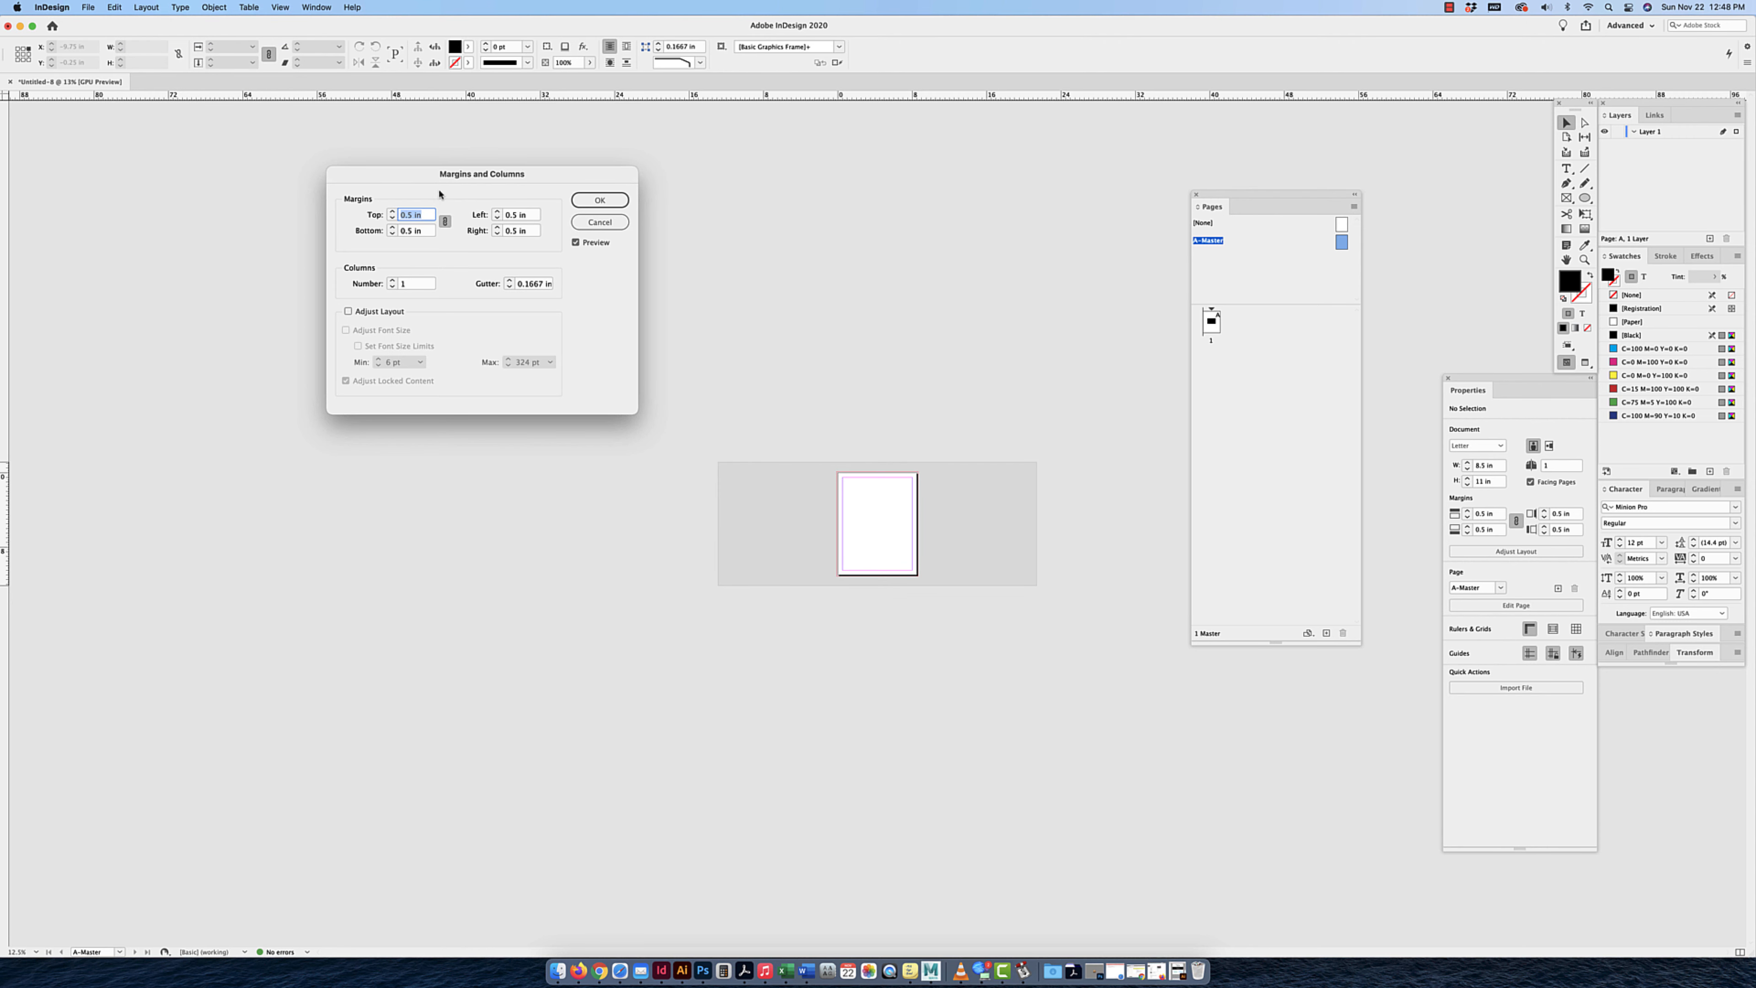
click(446, 222)
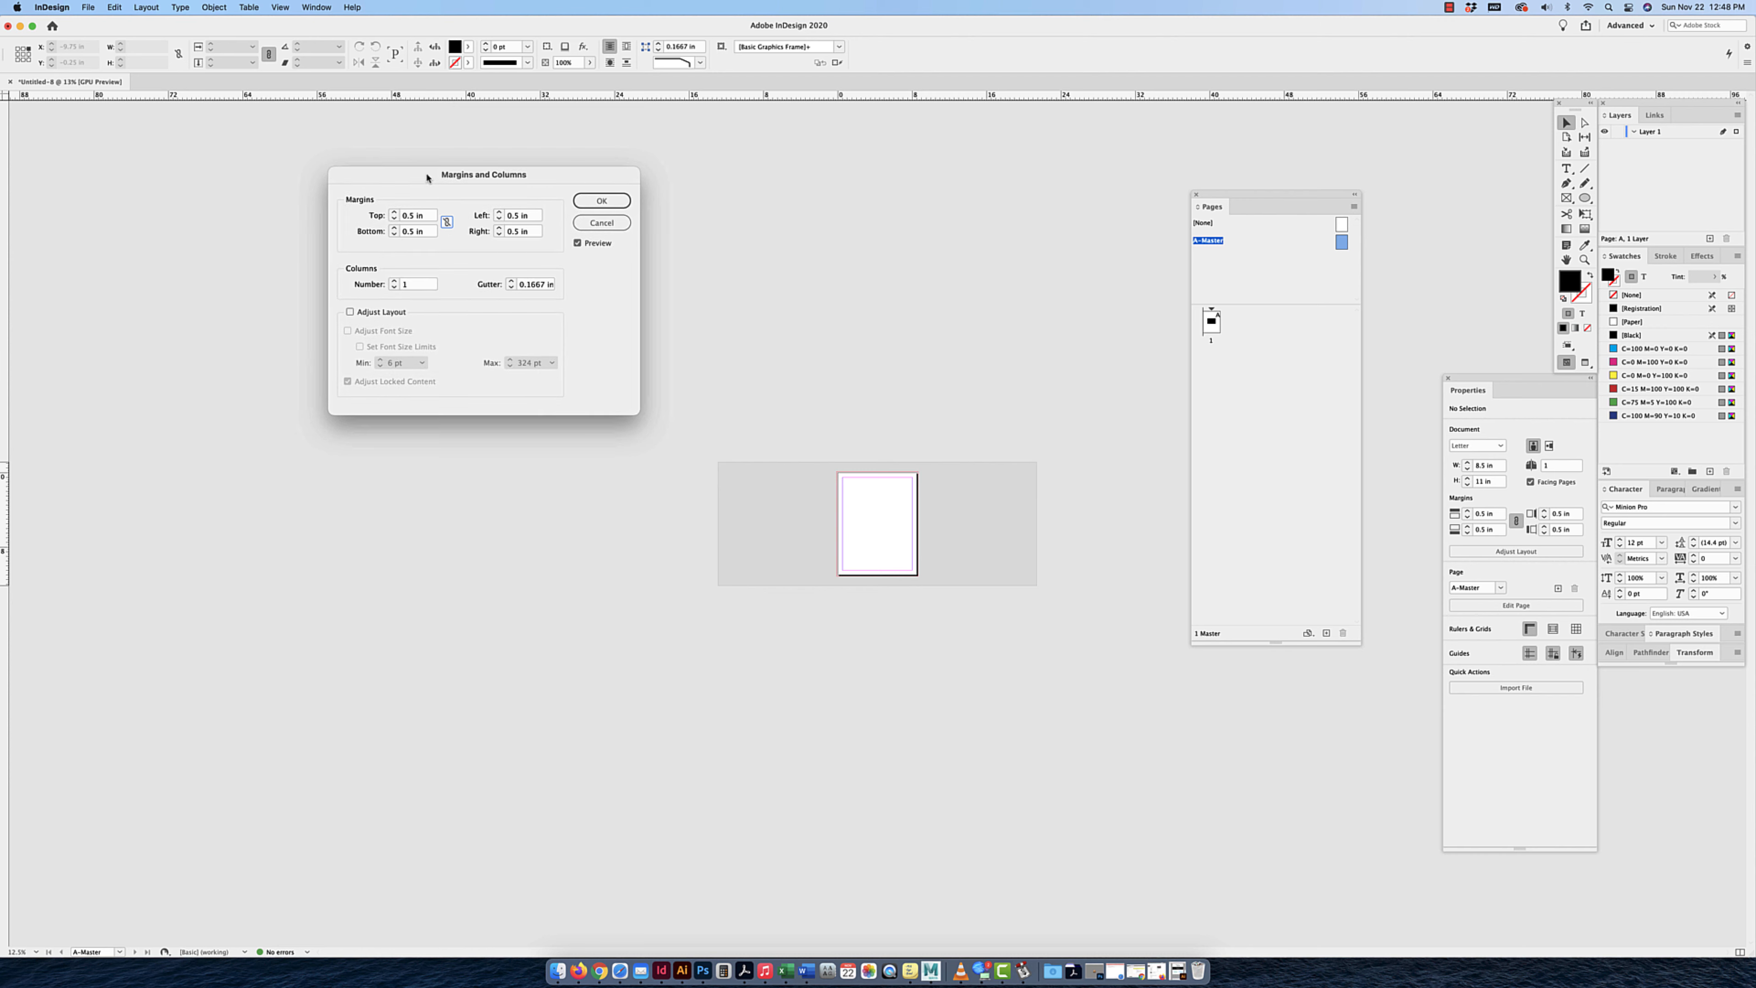
drag(427, 178, 578, 199)
key(shift+Up)
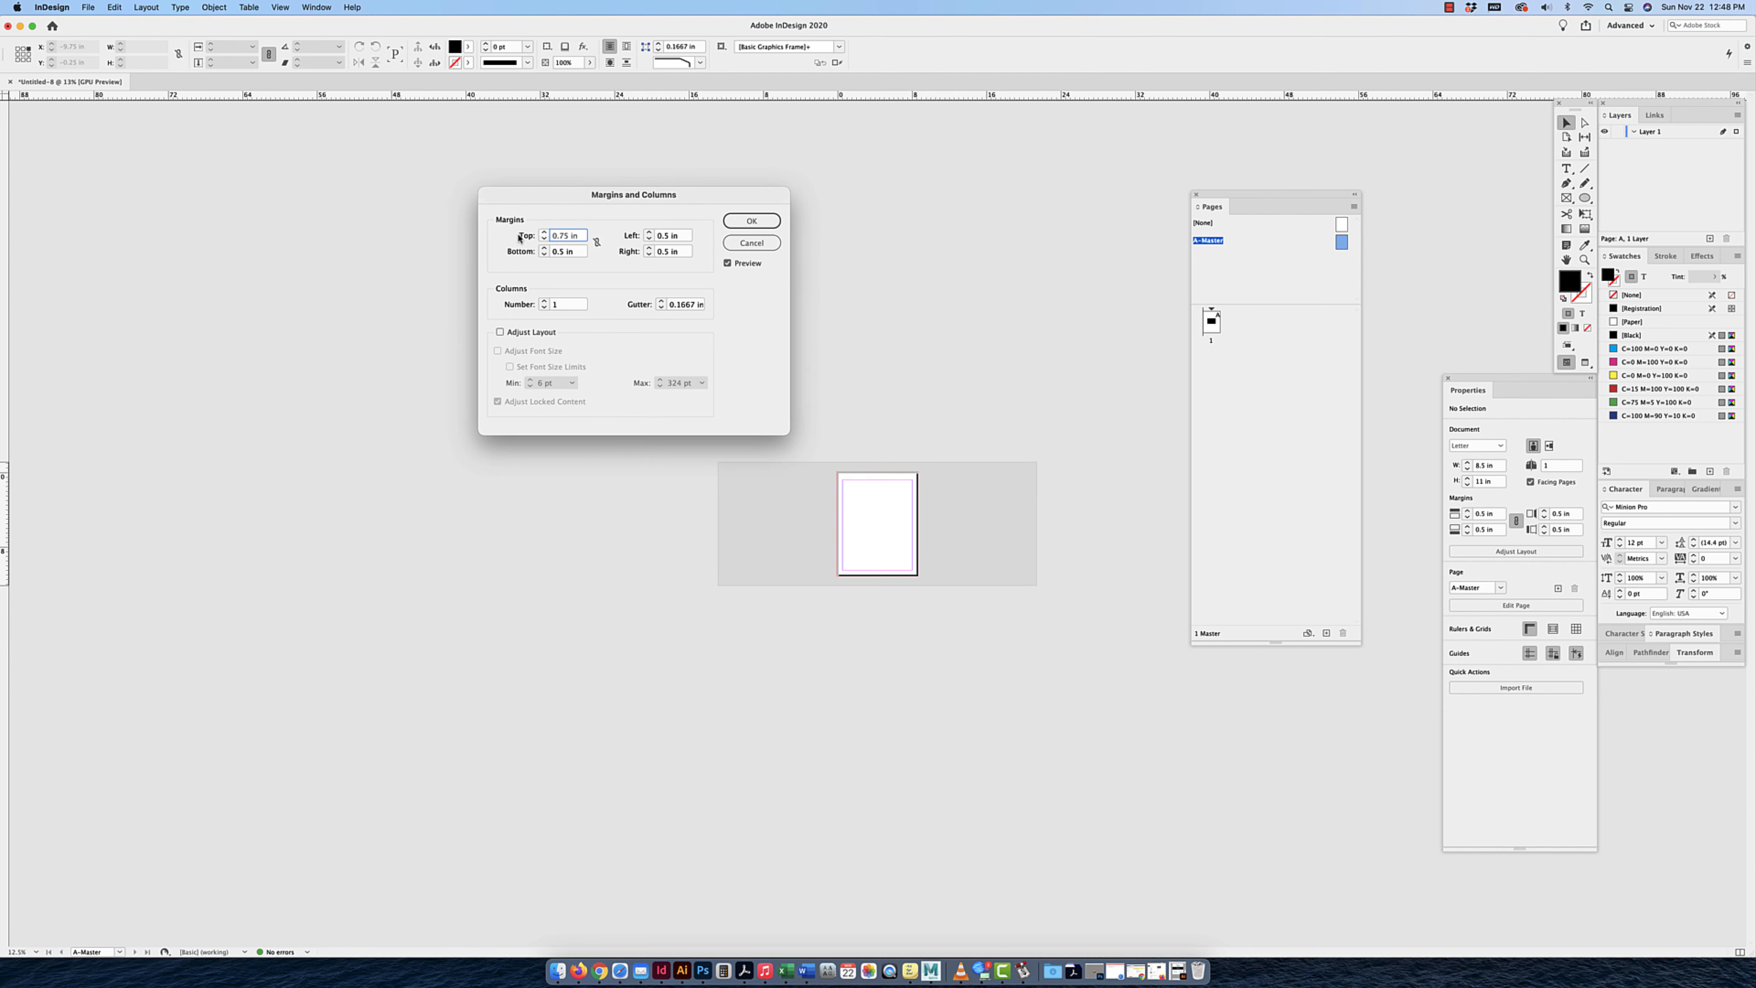
key(shift+Down)
click(557, 251)
key(shift+Down)
Set A-Master's left and right margins to 0.75 in.
click(683, 239)
key(shift+Up)
key(Tab)
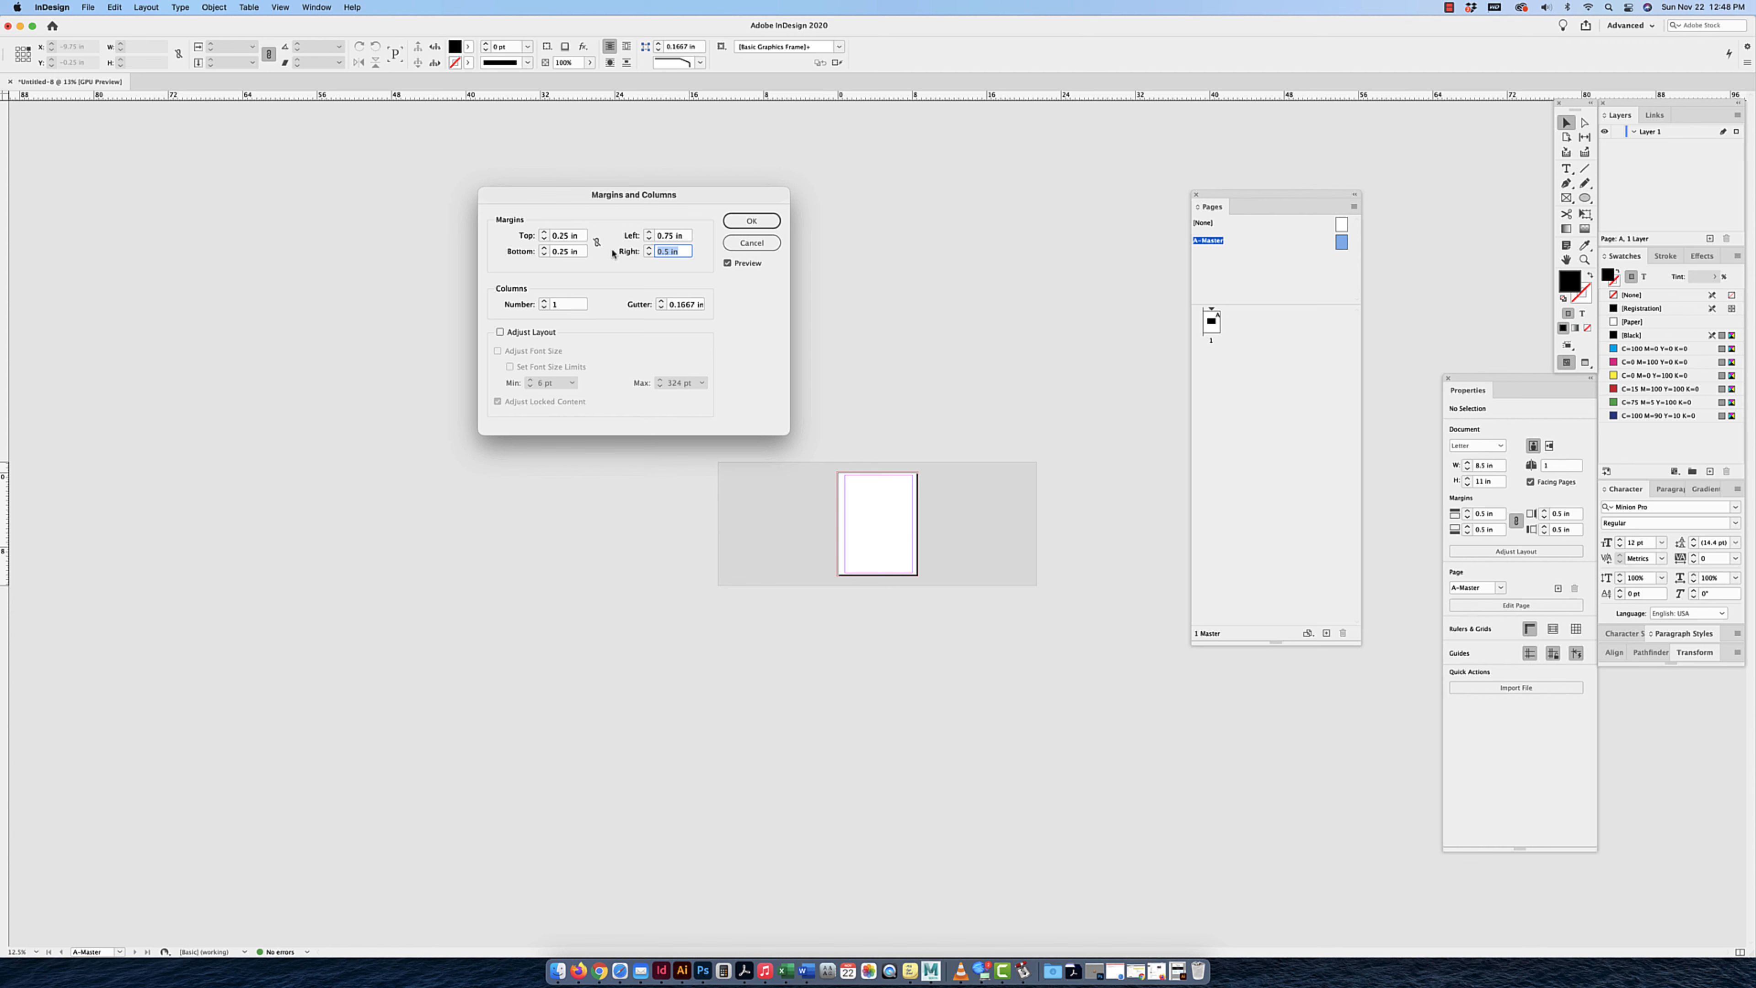
key(shift+Up)
Divide A-Master into 6 columns and apply the margin and column settings.
key(Tab)
key(Up)
key(Up)
key(Up)
key(super+equal)
key(super+equal)
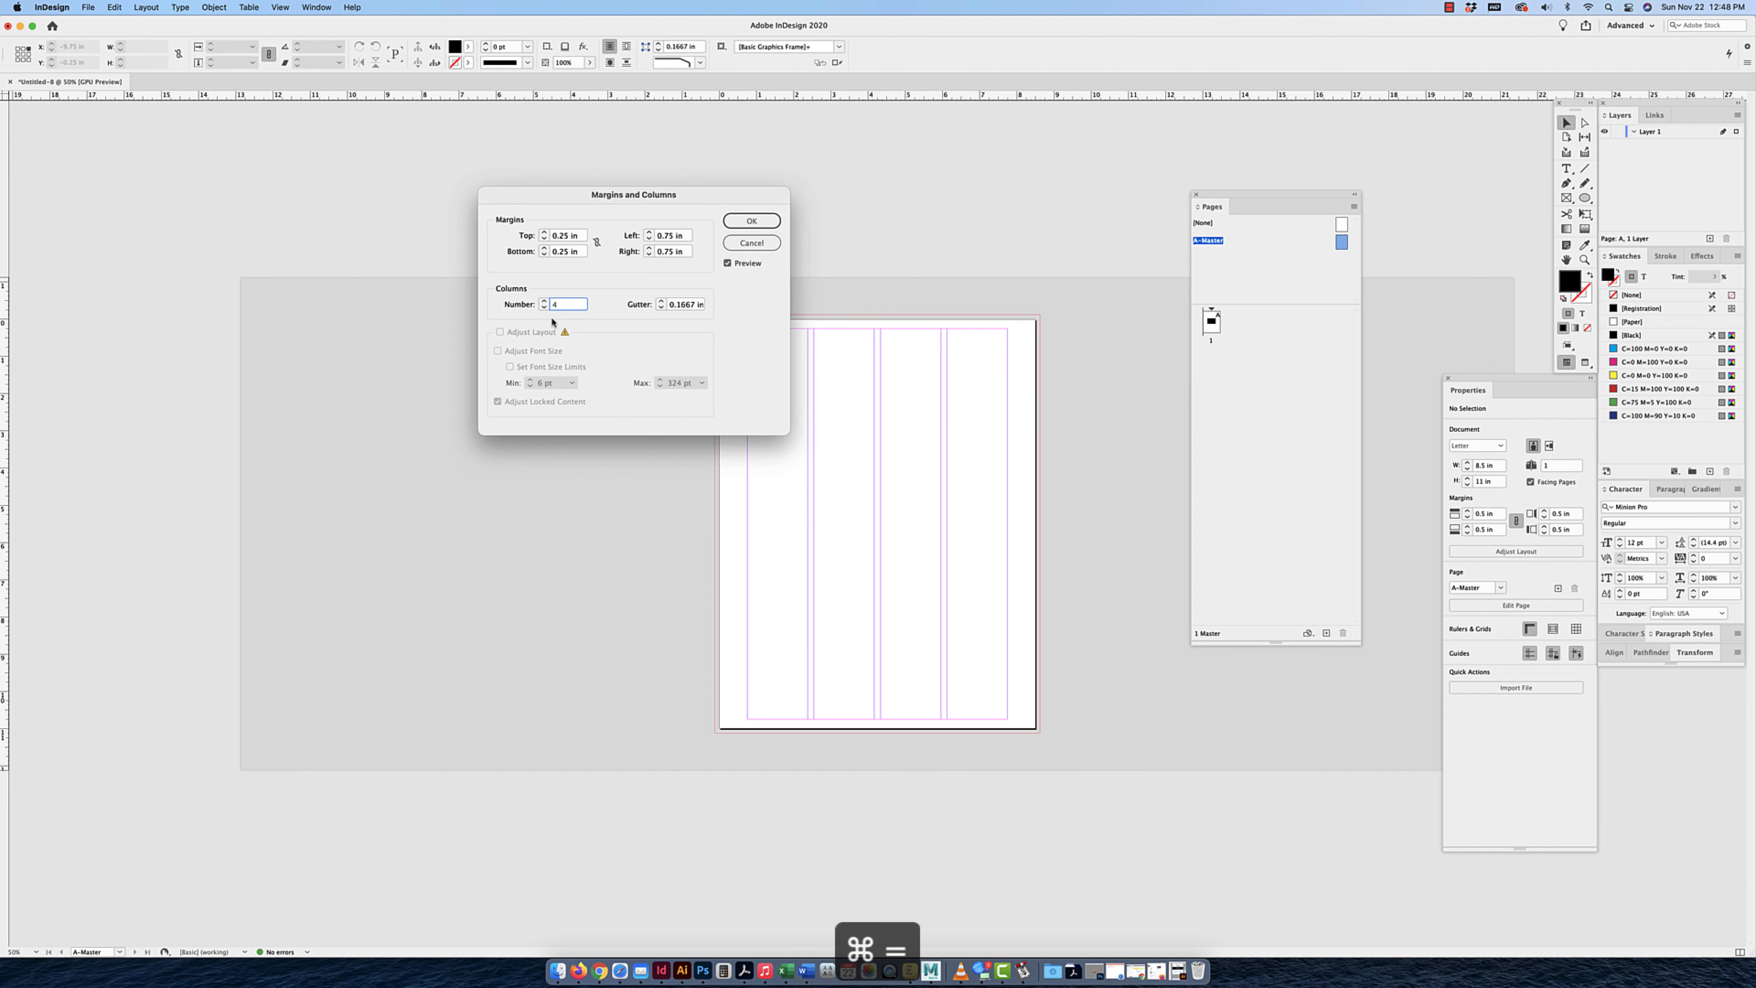
key(super+equal)
drag(571, 304, 538, 302)
text(2)
key(Up)
key(Up)
key(Up)
key(Up)
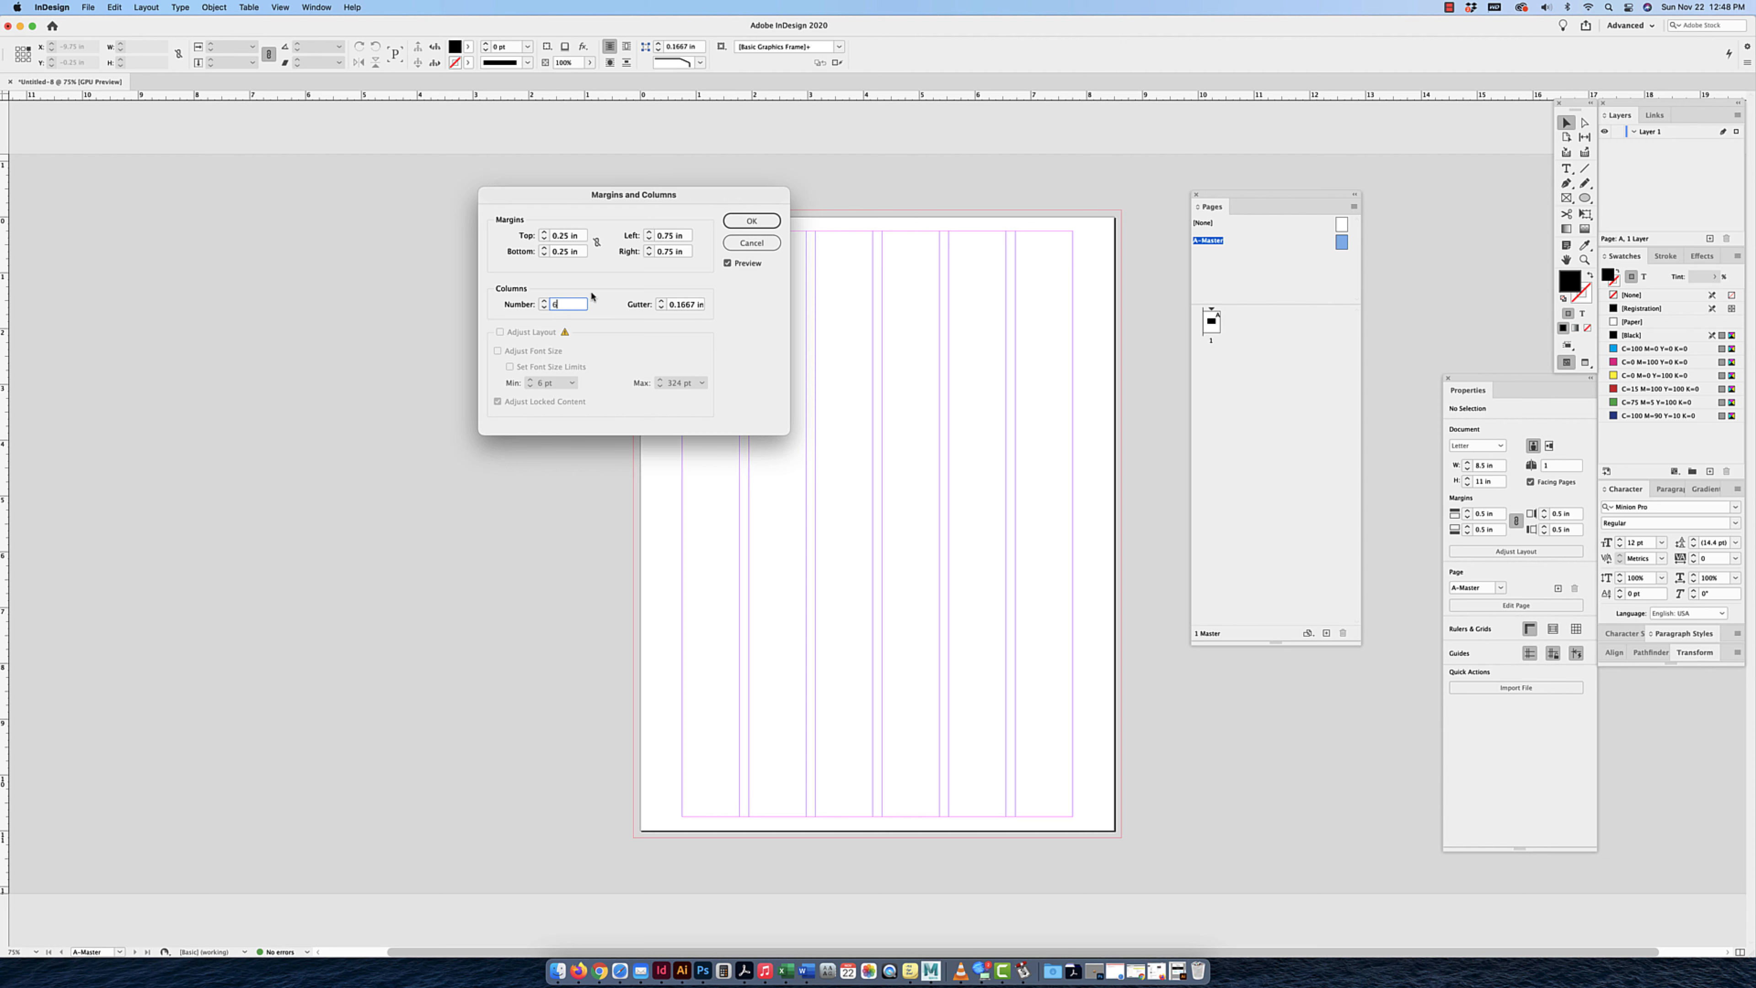
click(752, 221)
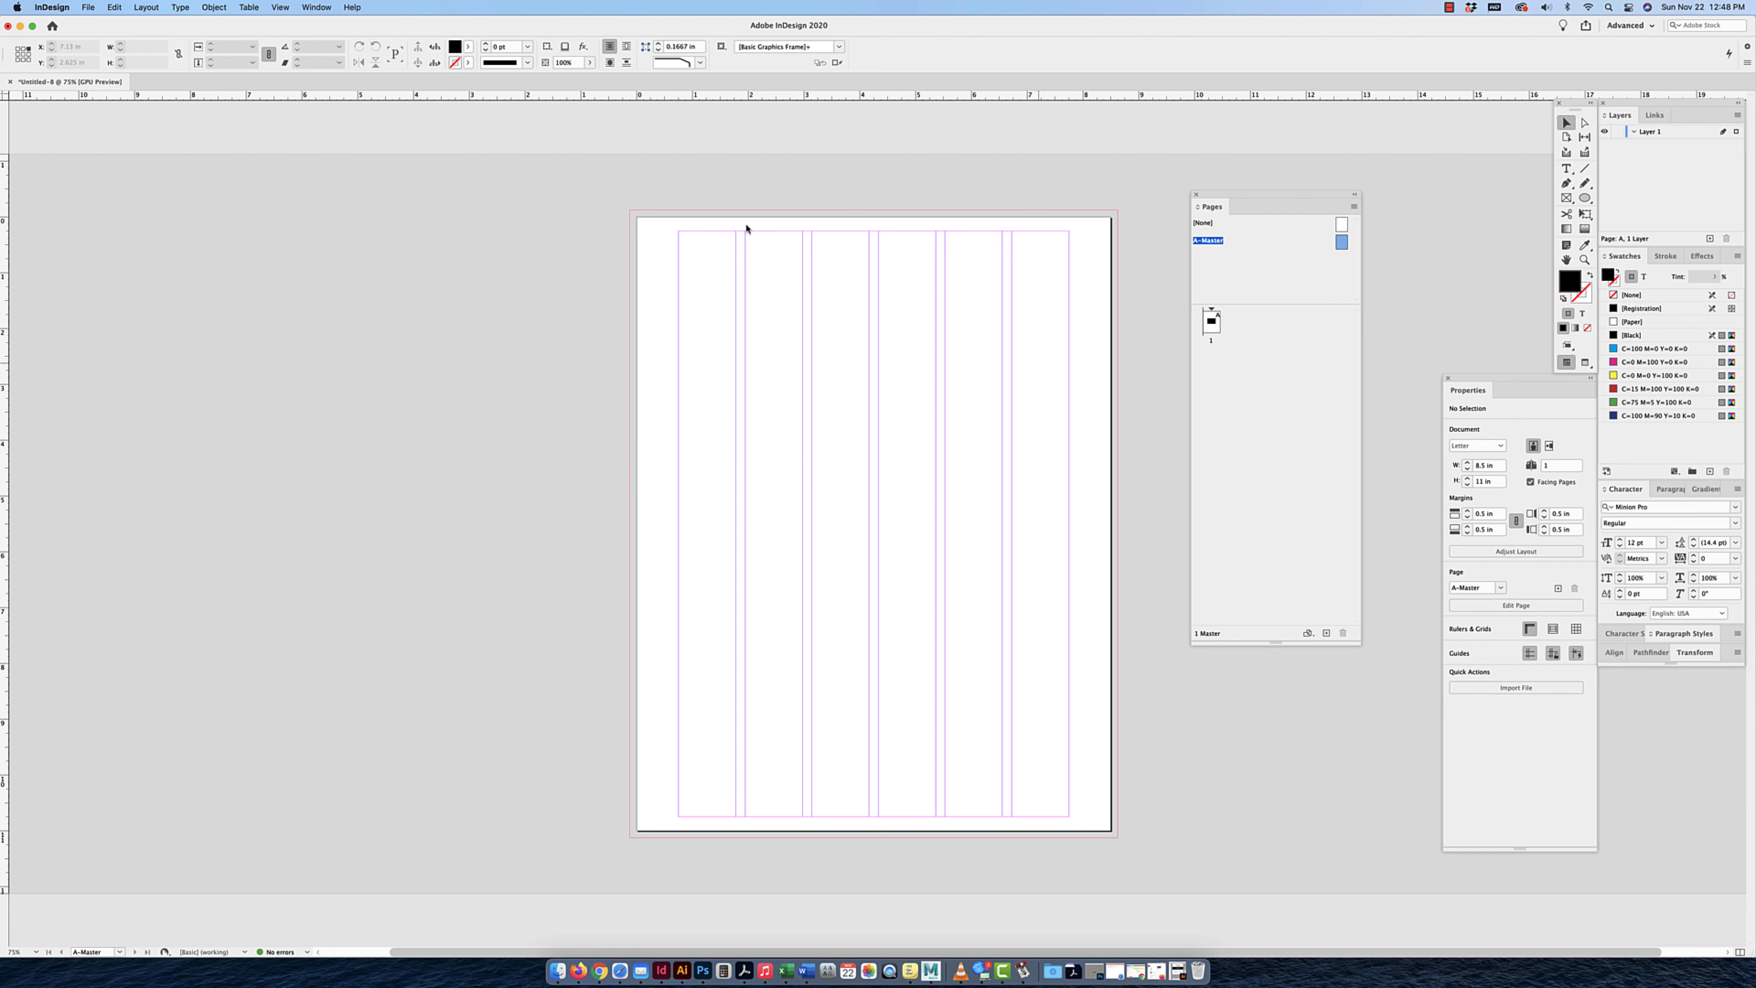
Go to page 1 and add three more document pages based on A-Master.
double_click(1210, 321)
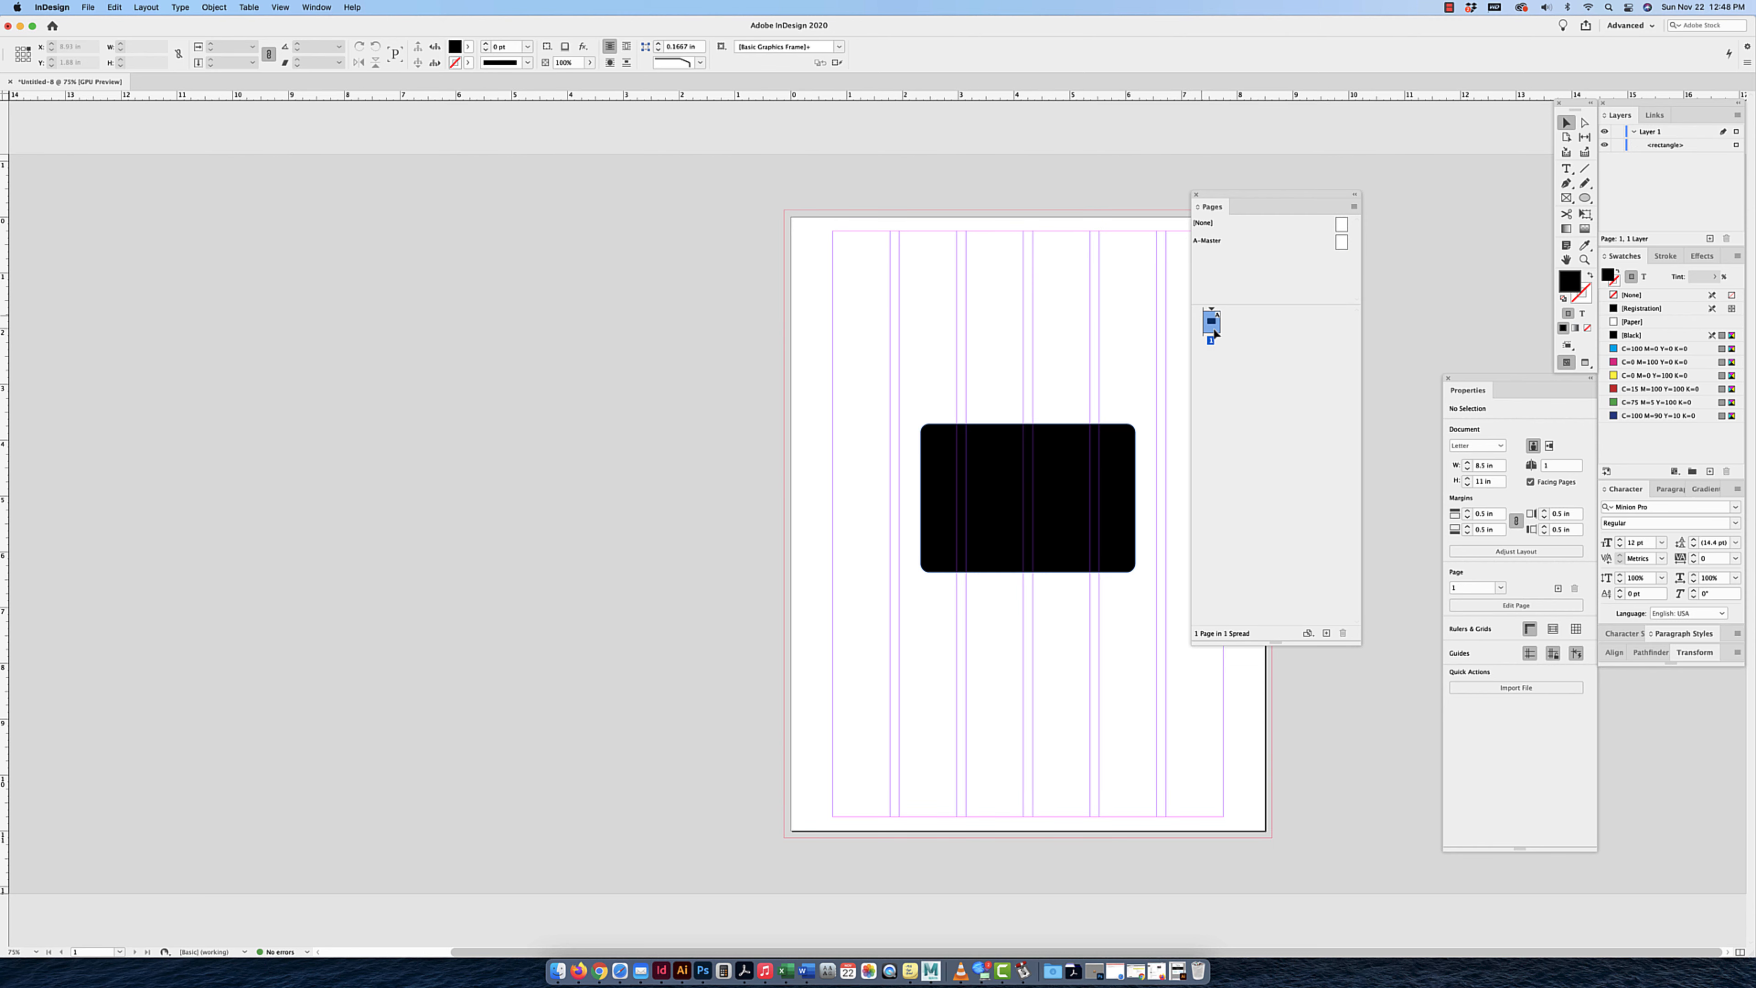
double_click(1327, 634)
click(1326, 634)
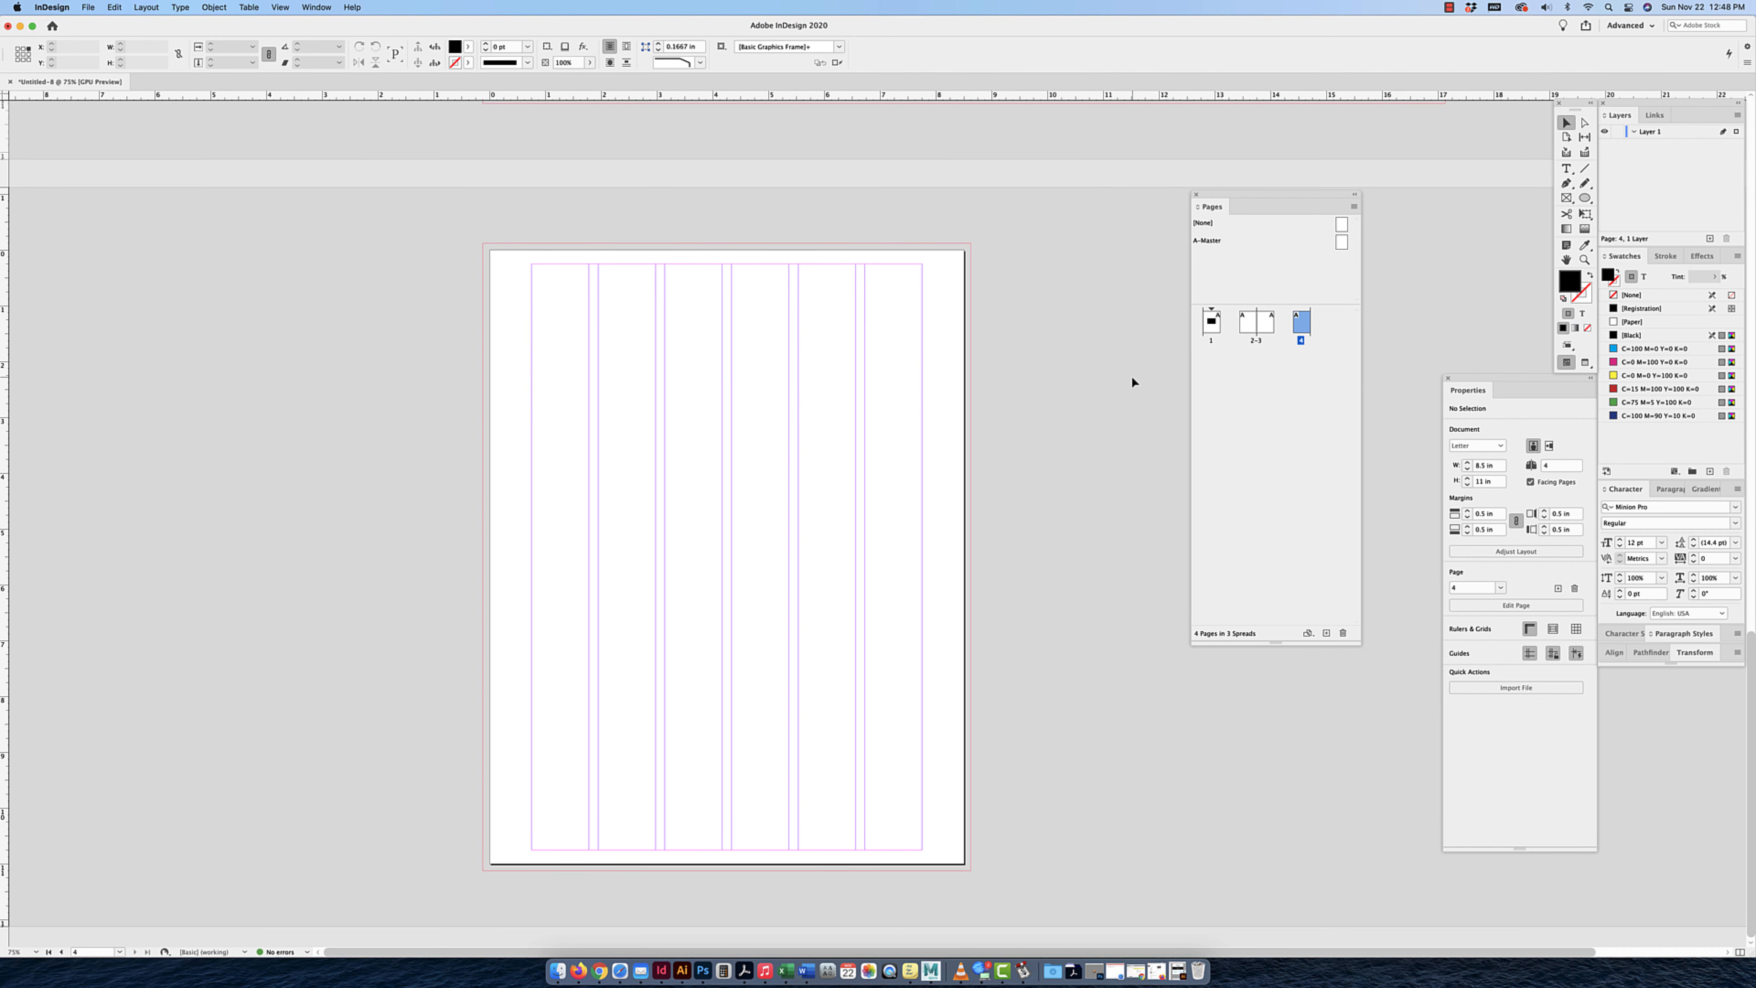
Link page 4's margins in Margins and Columns and set all four to 0.0625 in.
key(super+minus)
key(super+minus)
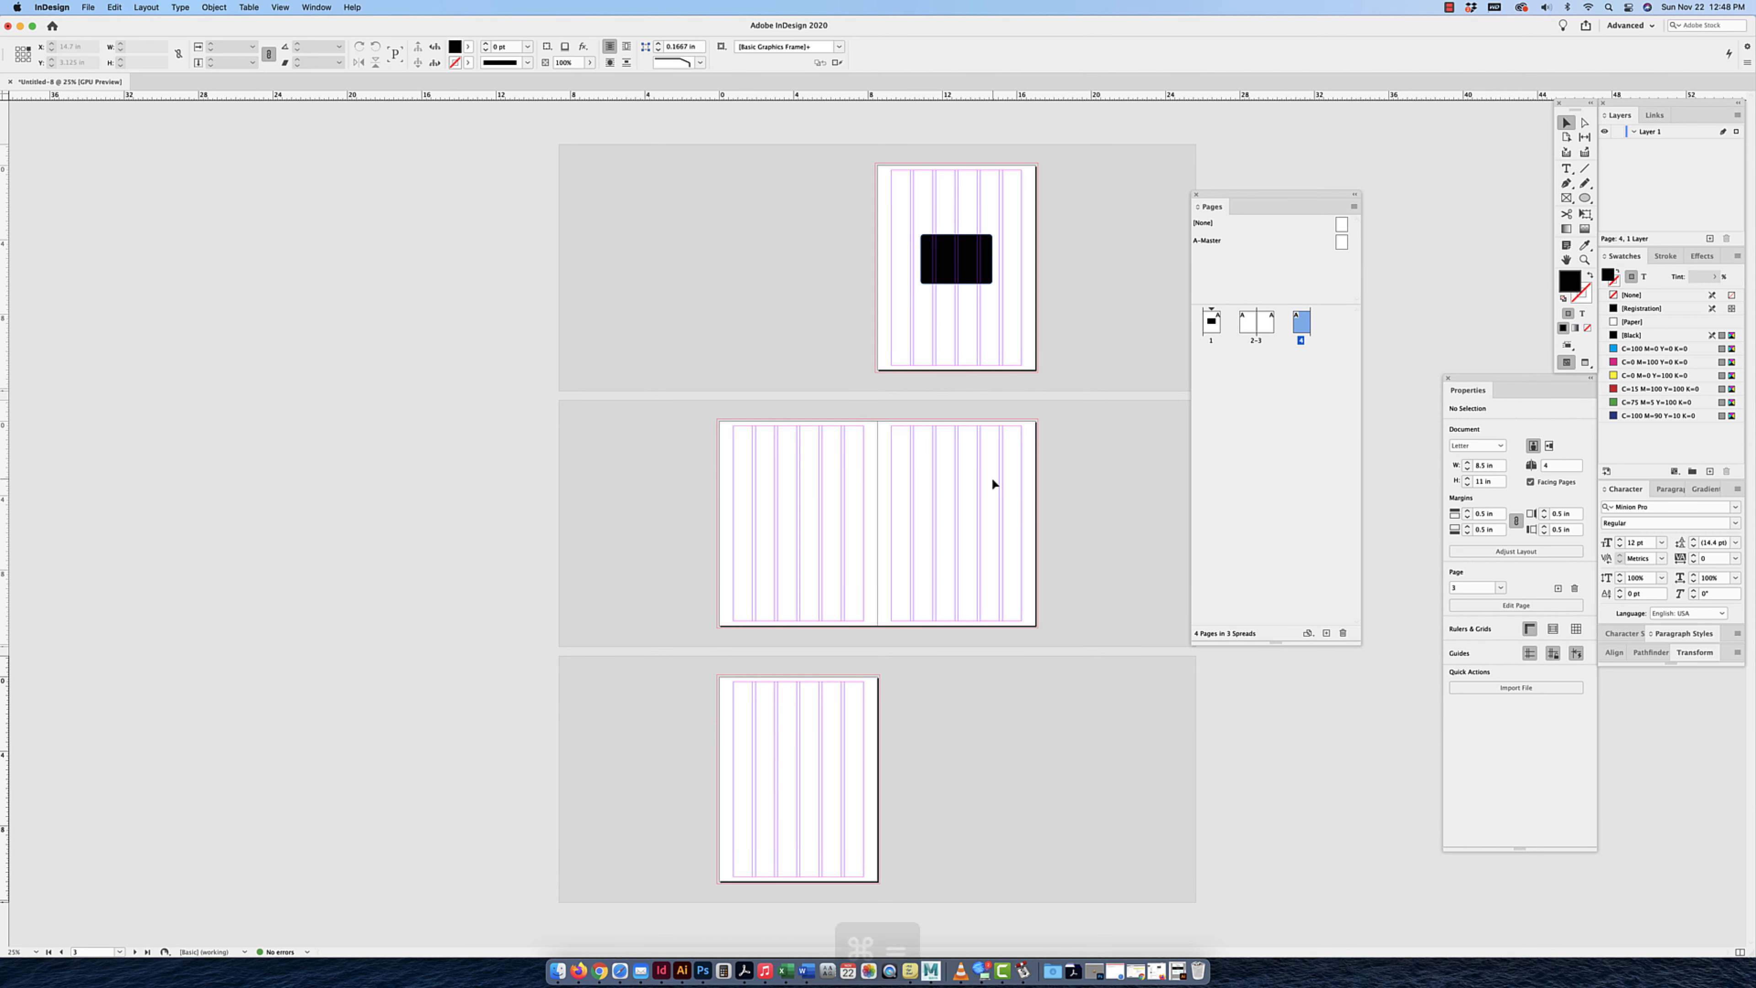
key(super+equal)
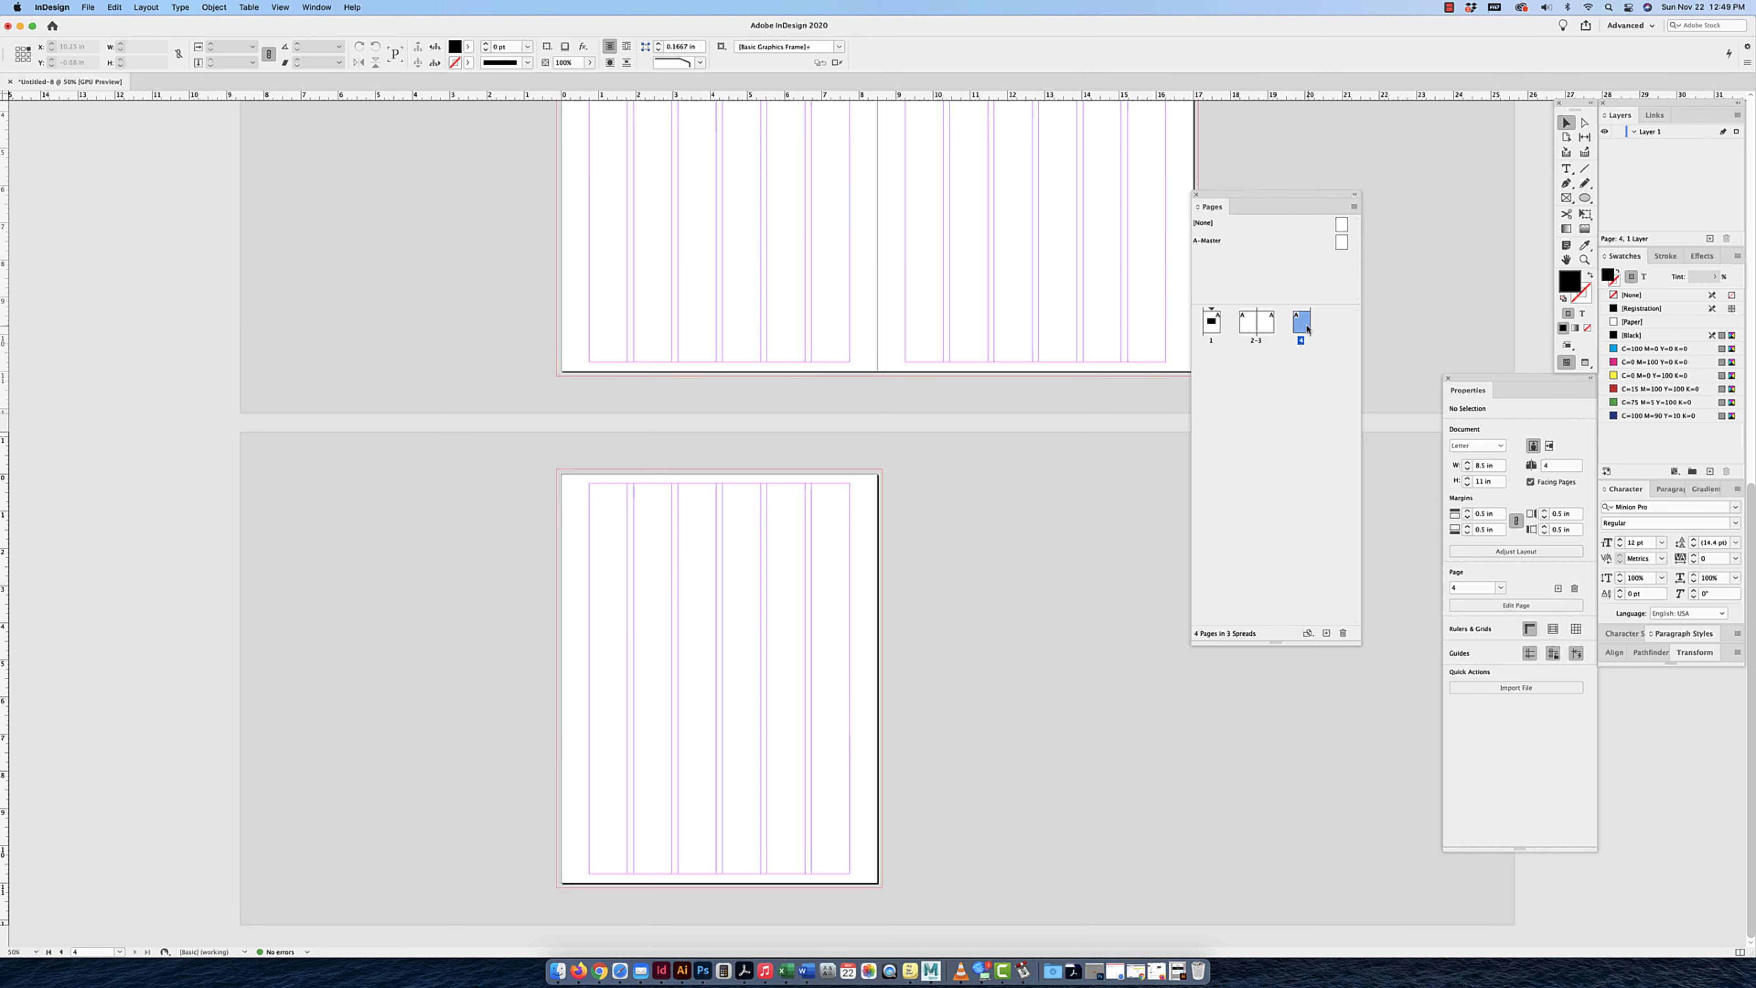
key(super+0)
click(138, 7)
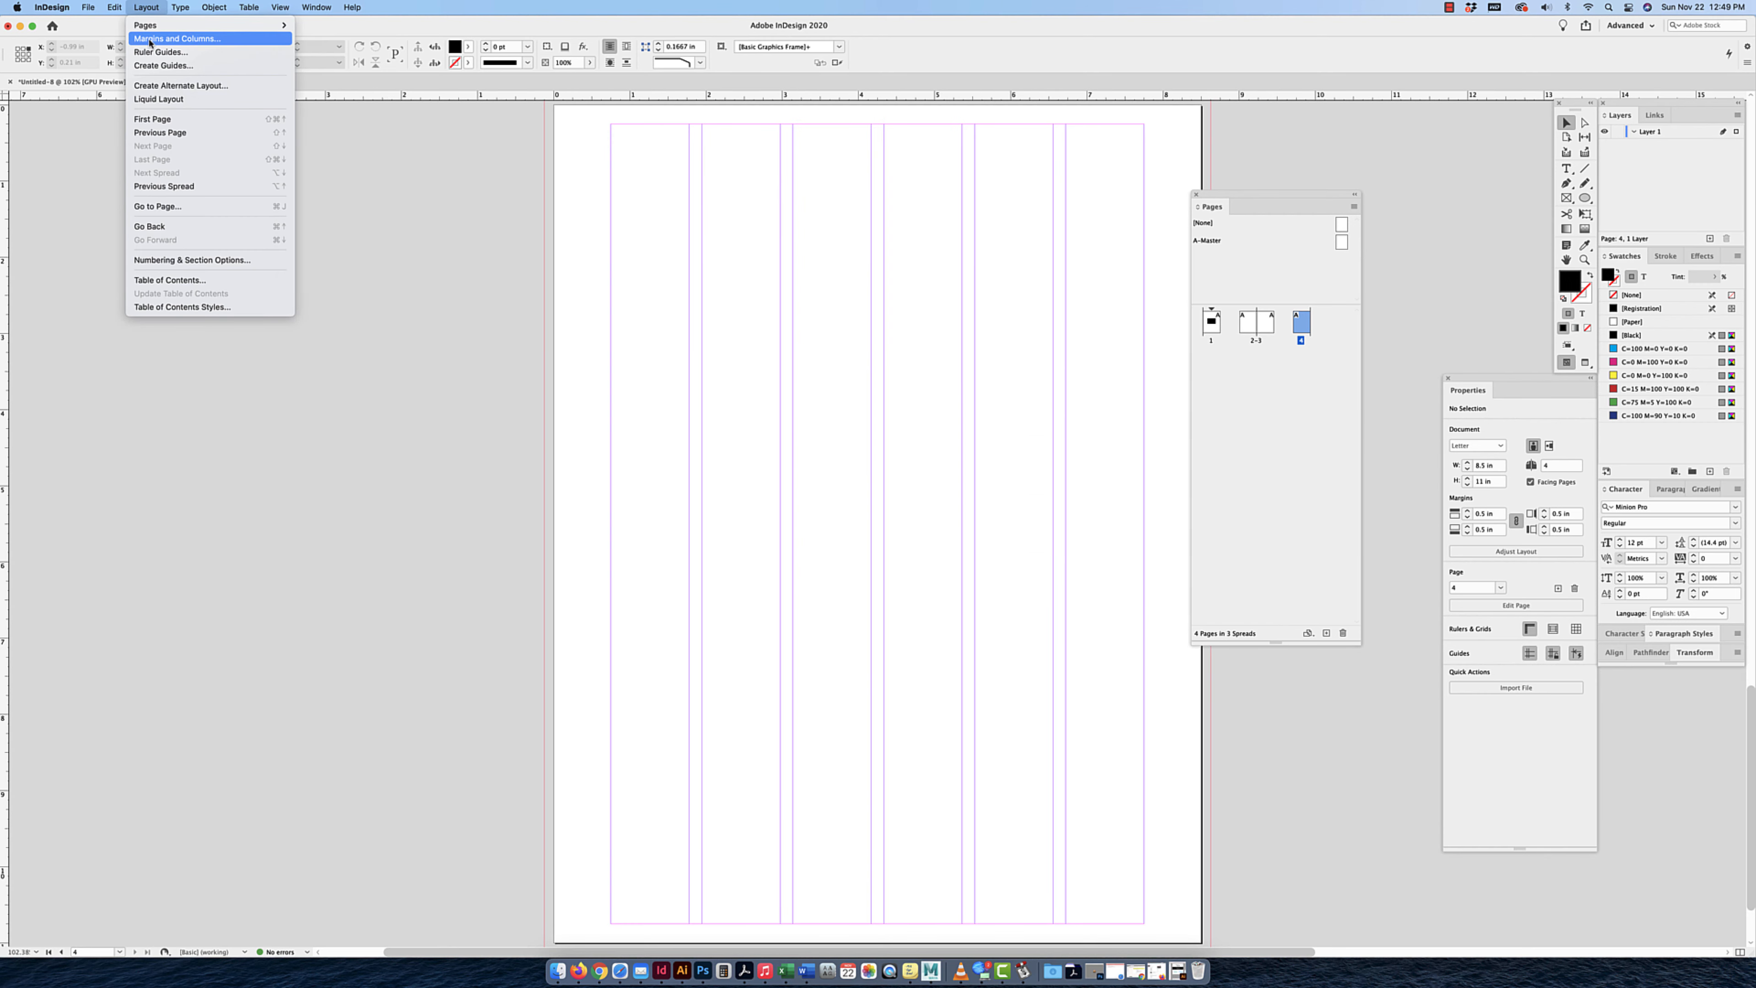
click(177, 38)
click(596, 241)
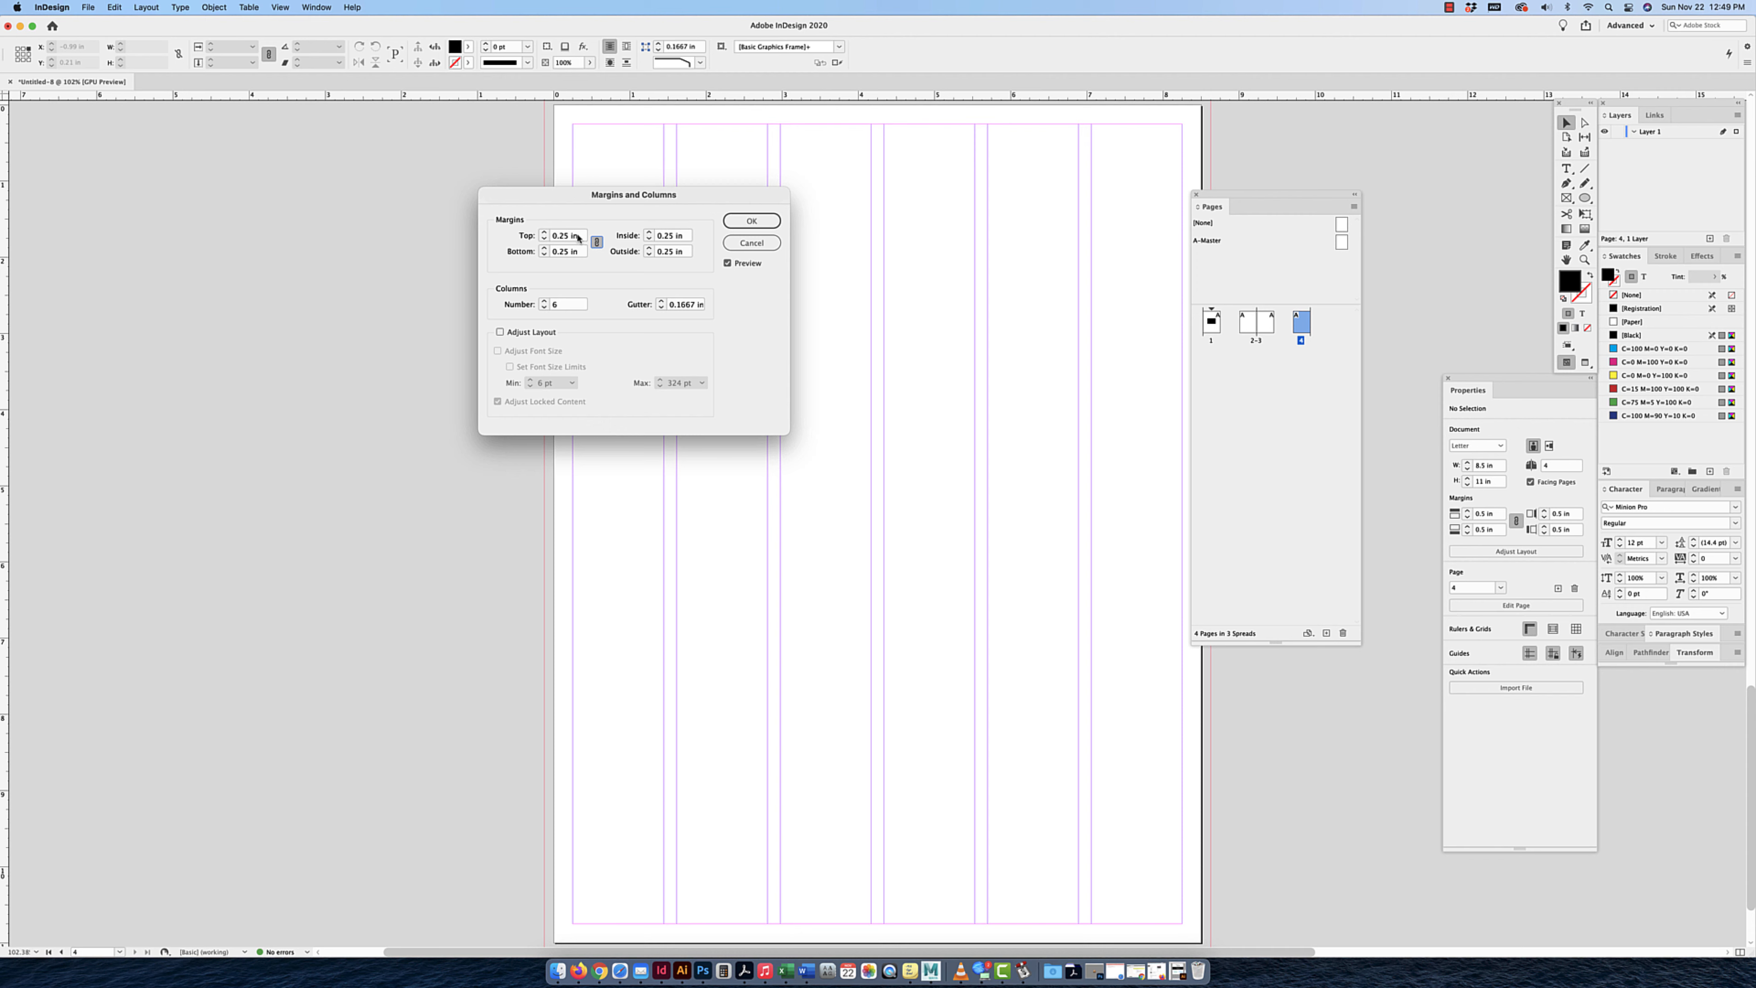
drag(580, 236, 512, 236)
key(Down)
key(Down)
key(Down)
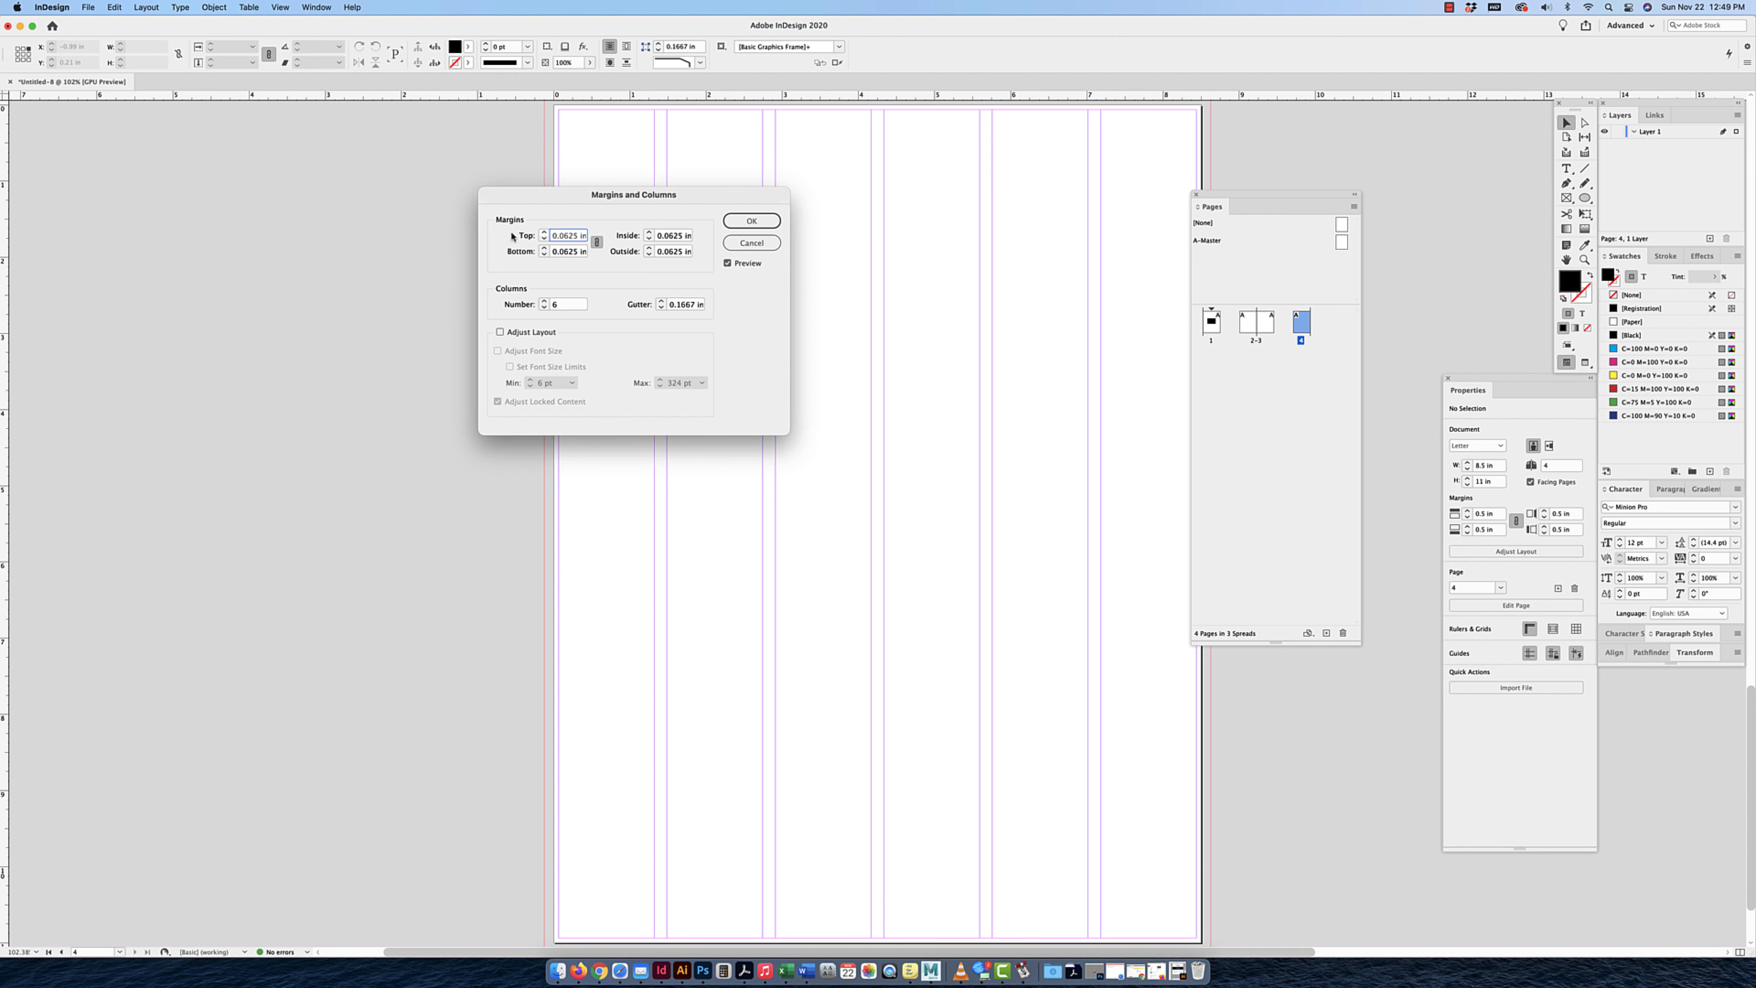
Reduce page 4 to 2 columns and apply the margin and column settings.
click(568, 303)
key(Down)
key(Down)
key(Down)
key(Down)
click(765, 223)
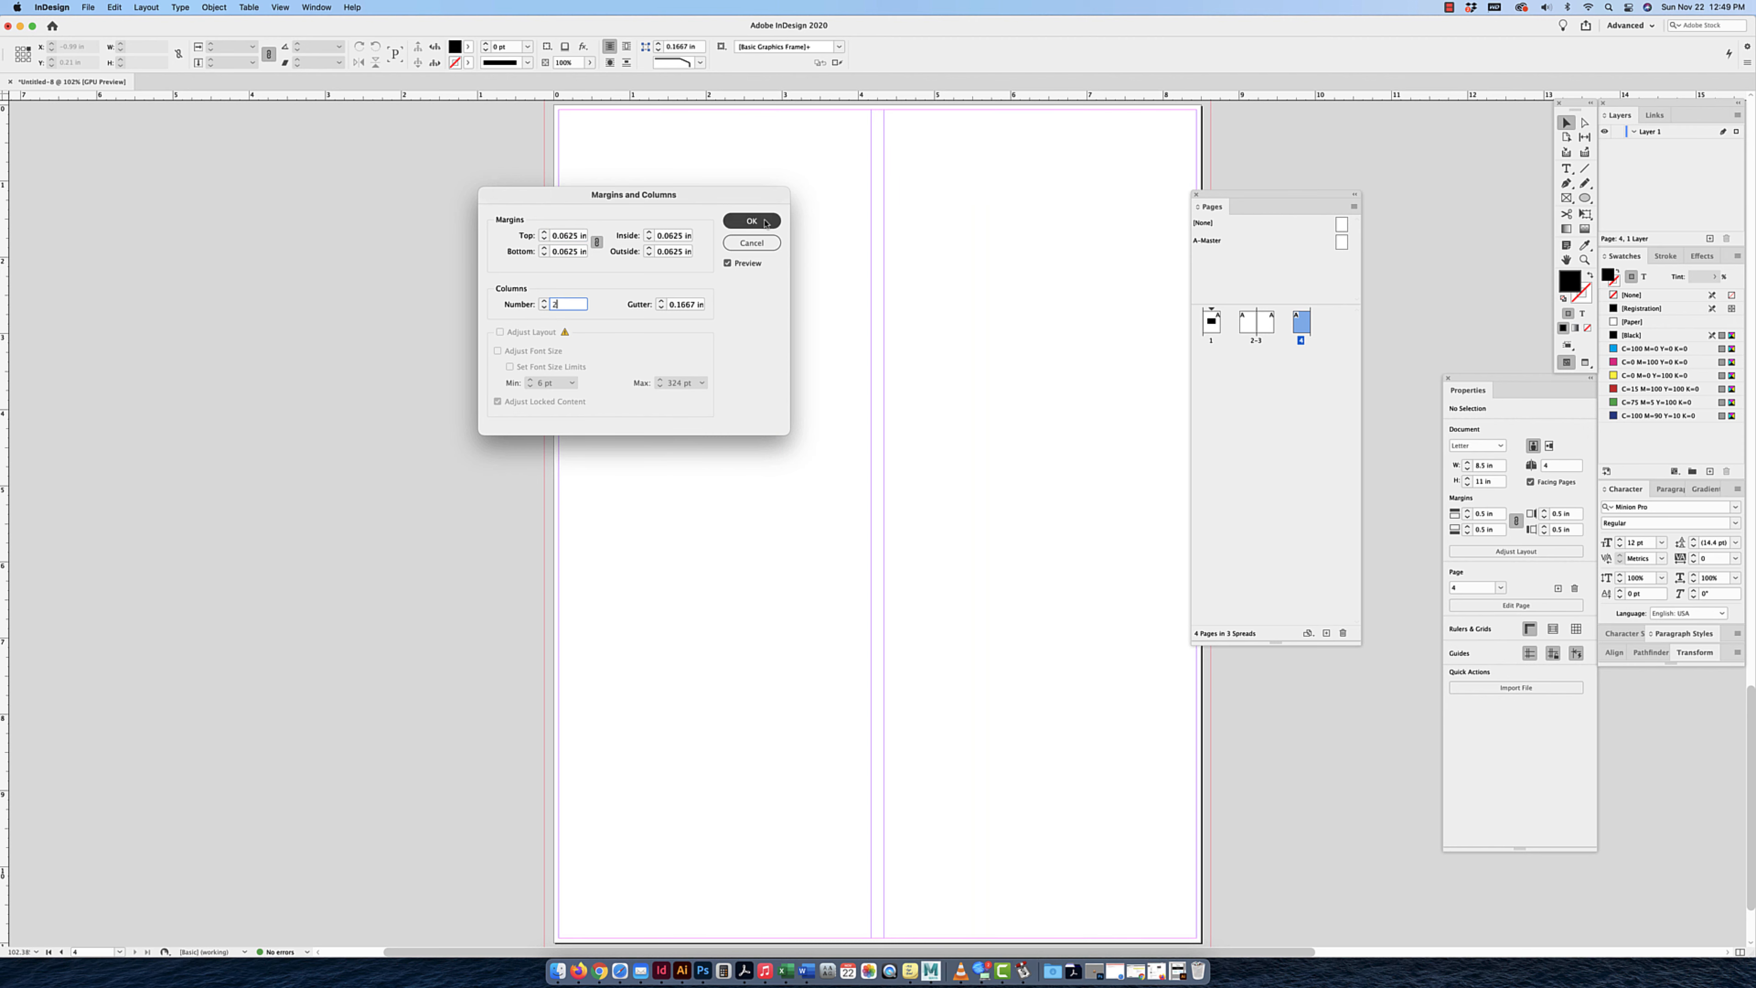
Compare page 4 with the other spreads and reapply A-Master to it.
double_click(1258, 328)
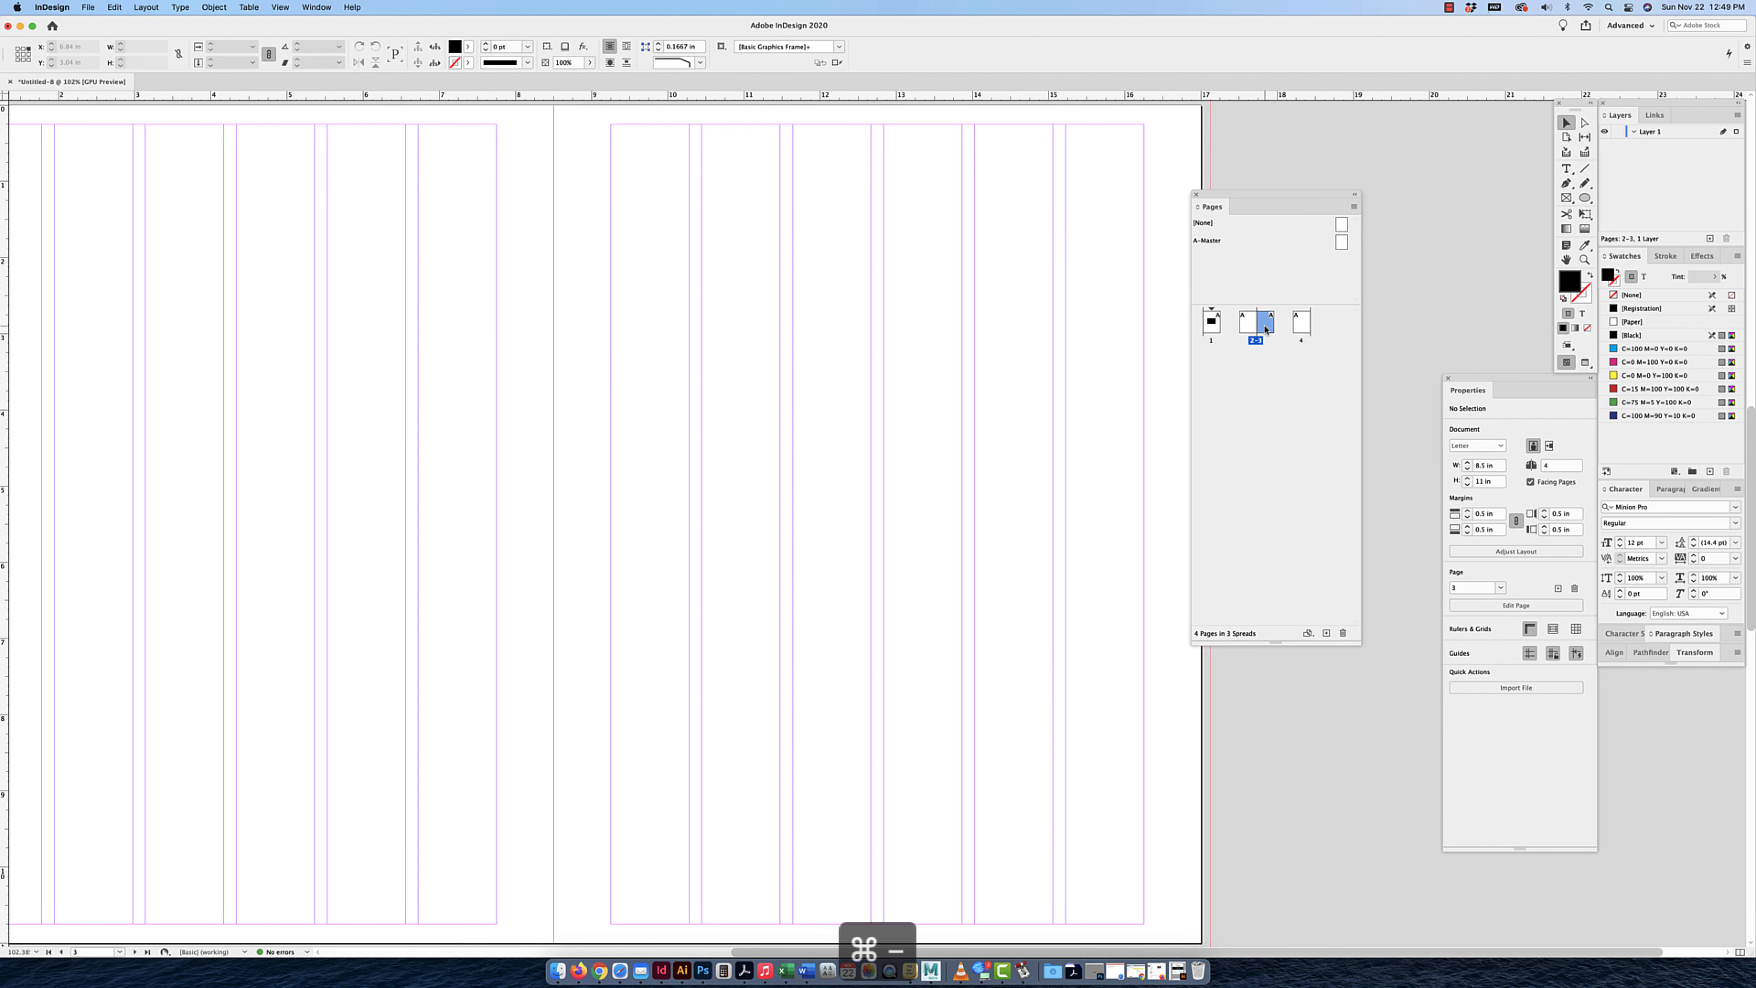
key(super+minus)
key(super+minus)
key(super+minus)
key(super+minus)
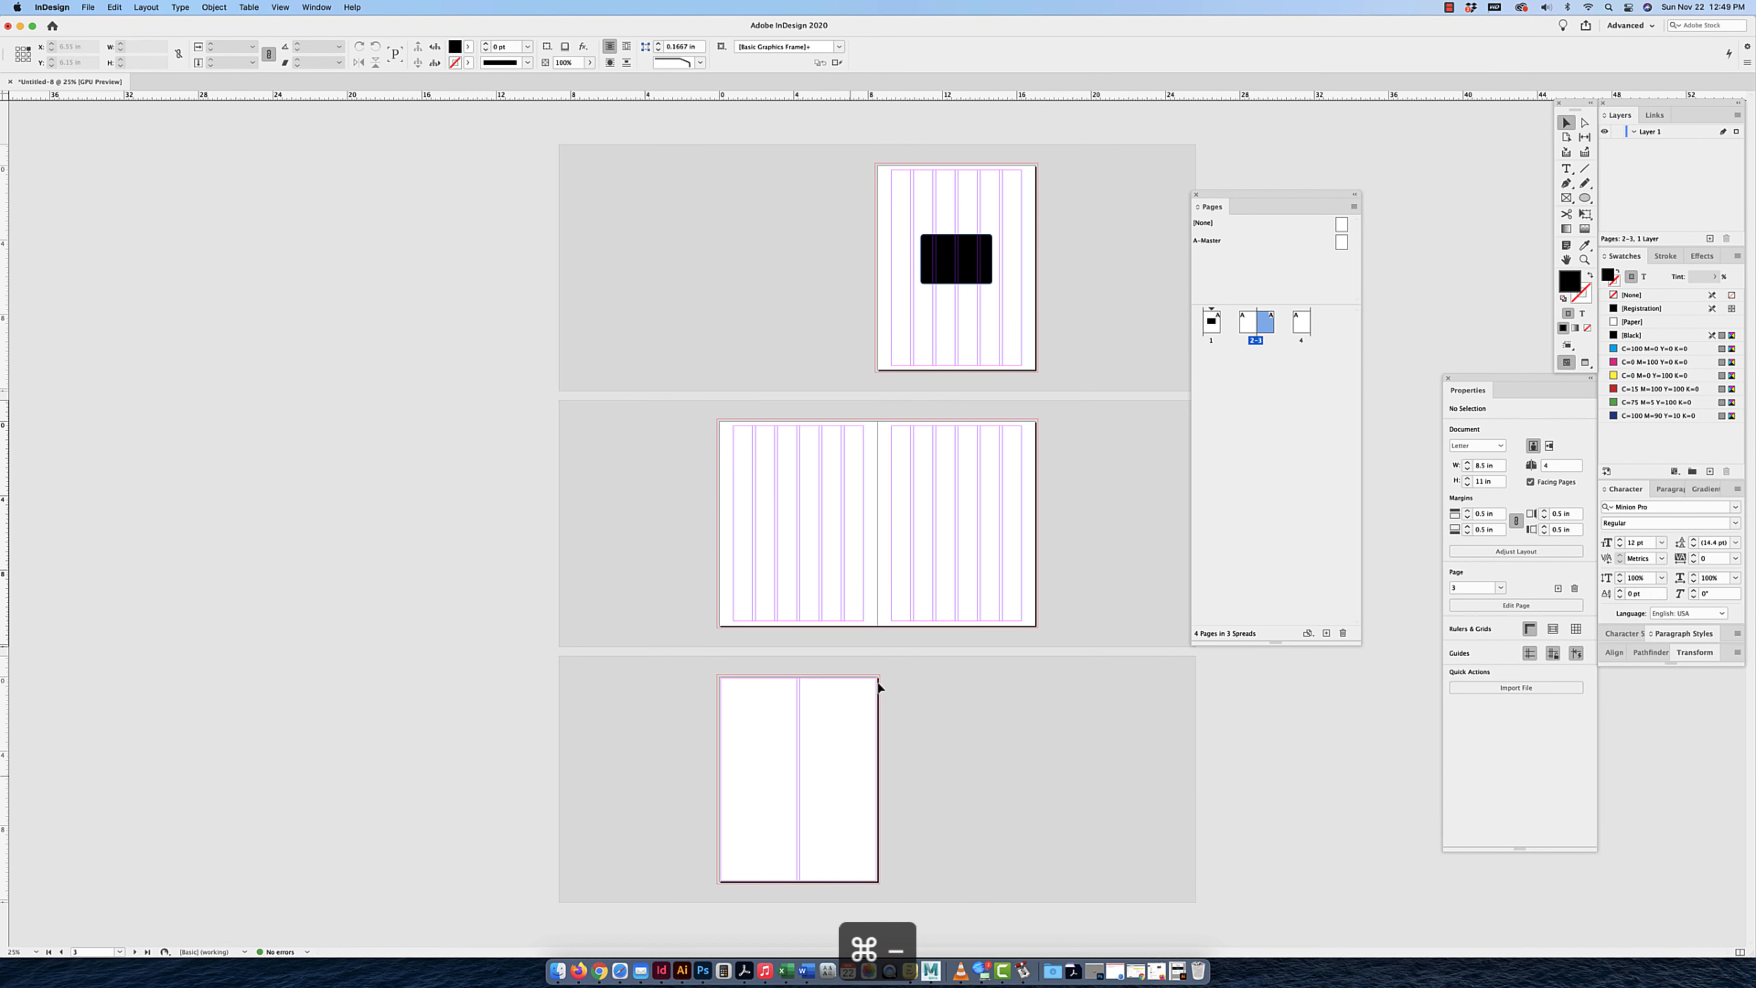
click(794, 745)
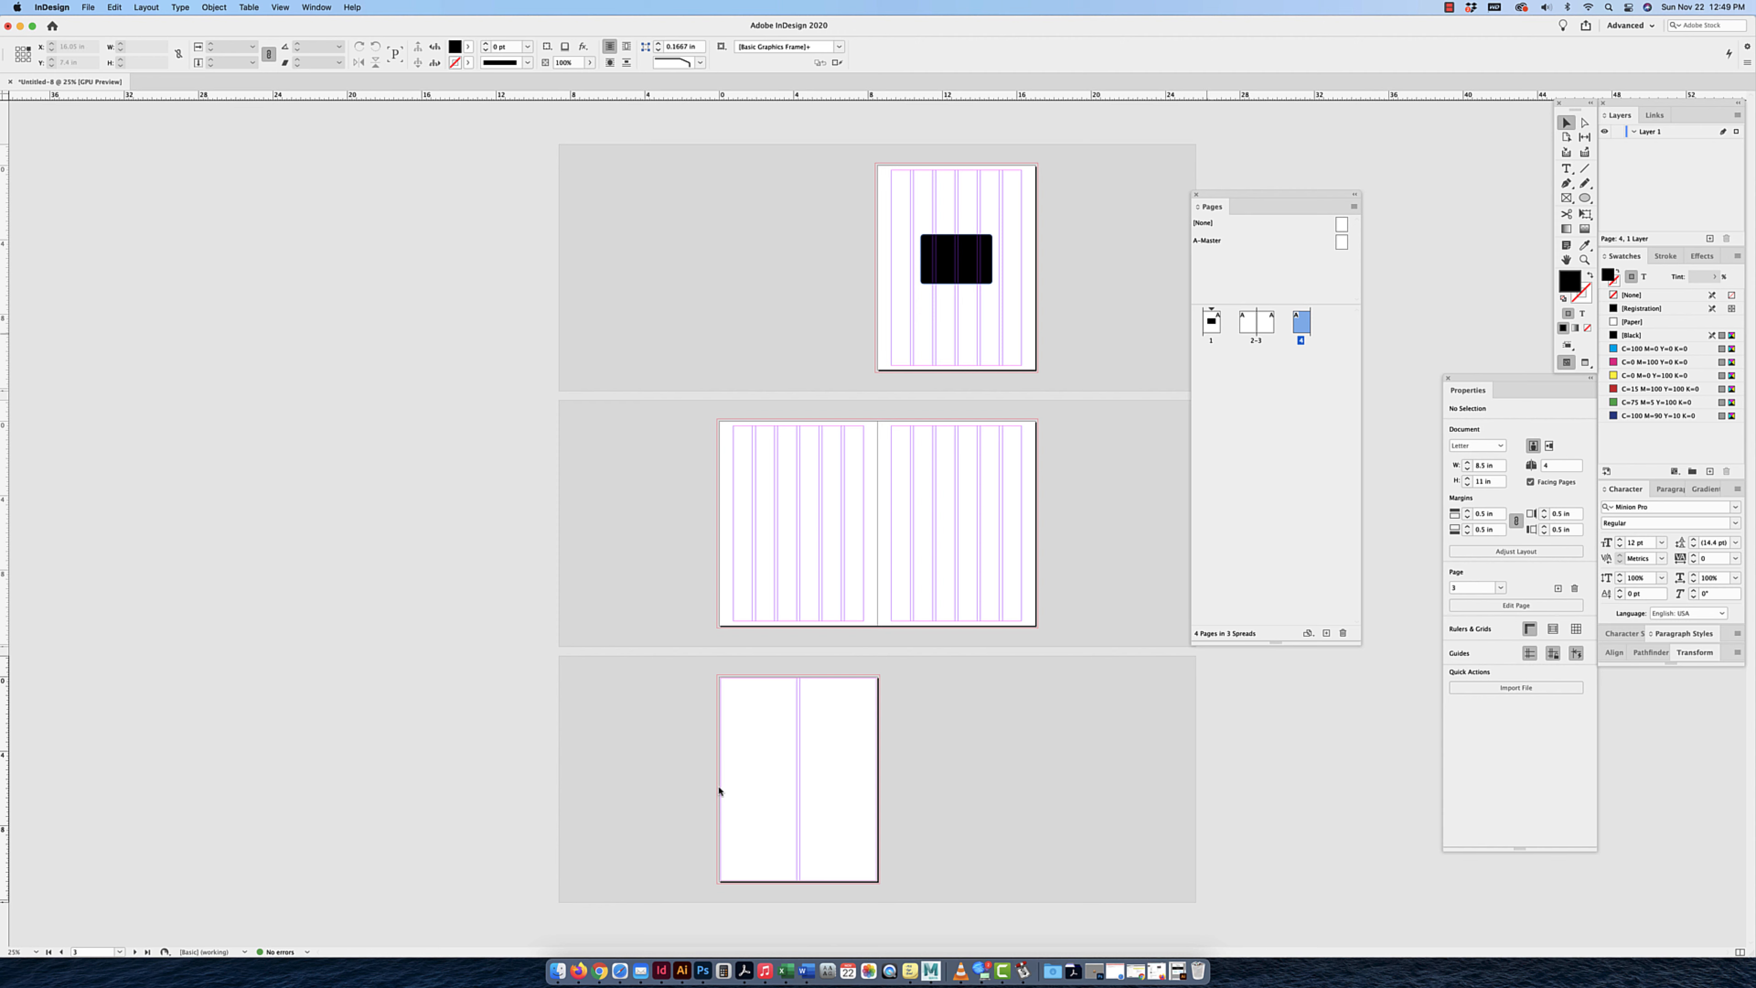
drag(941, 698, 746, 787)
drag(1196, 243, 1300, 322)
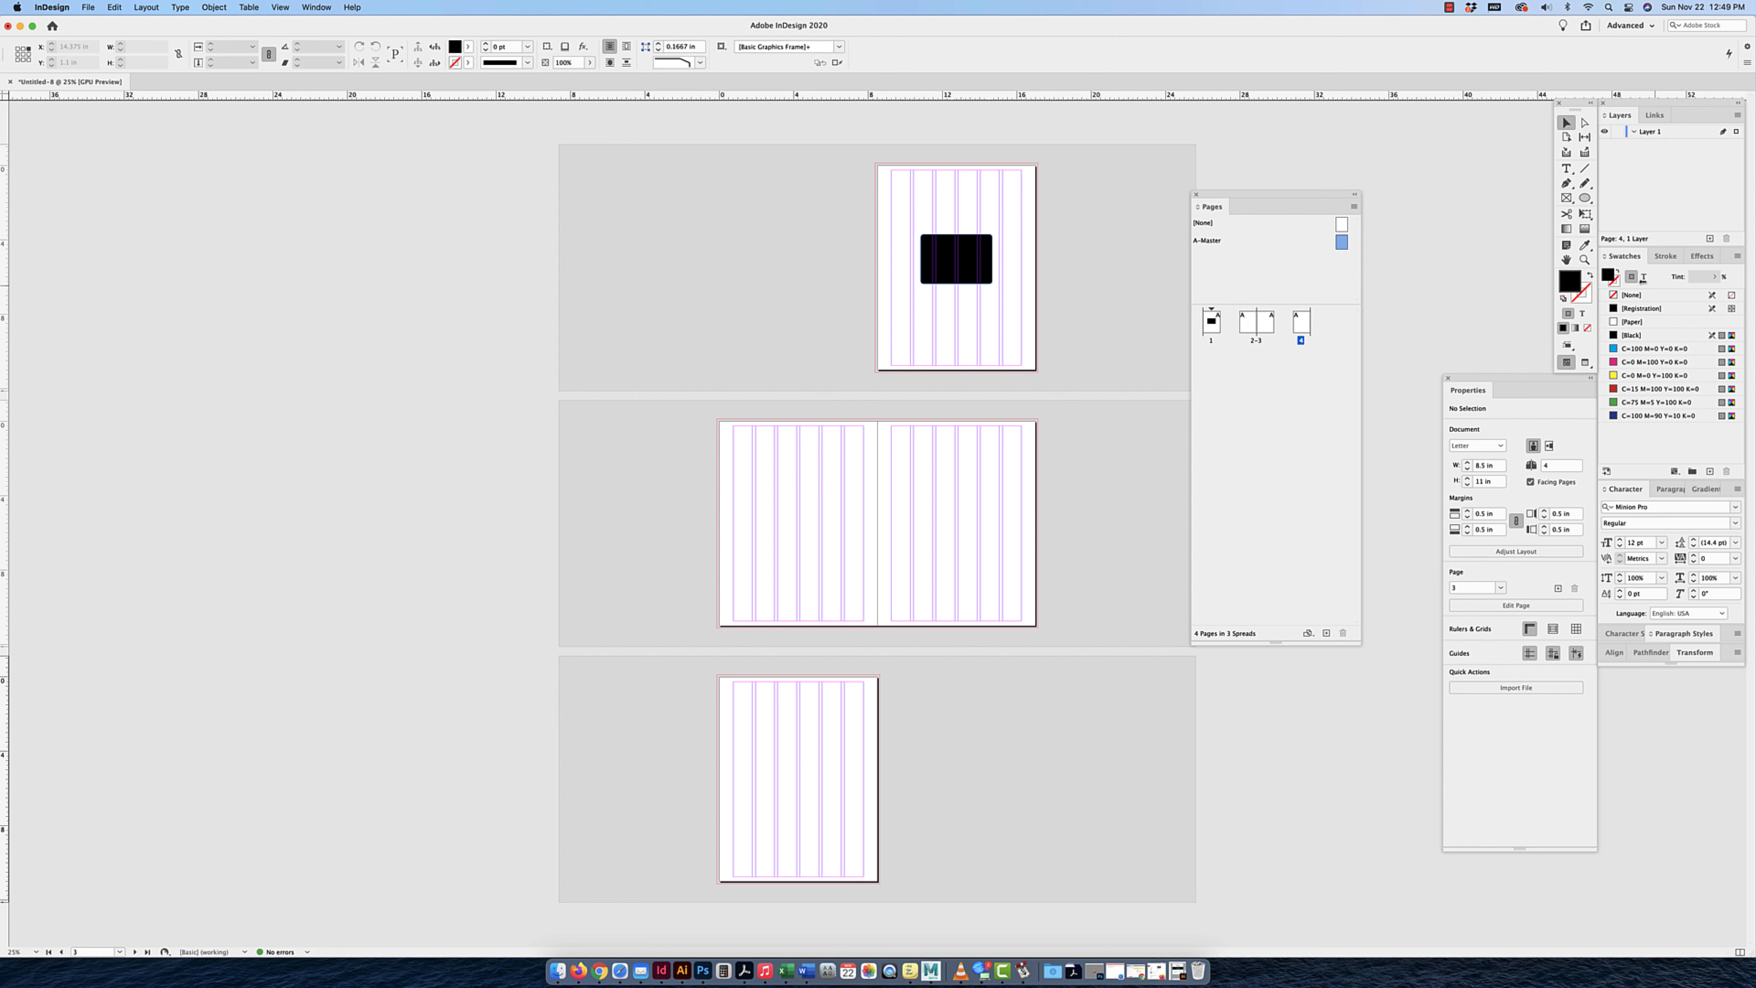
Try displaying the swatches as Small List, Small Thumbnail and Large Thumbnail.
click(1738, 255)
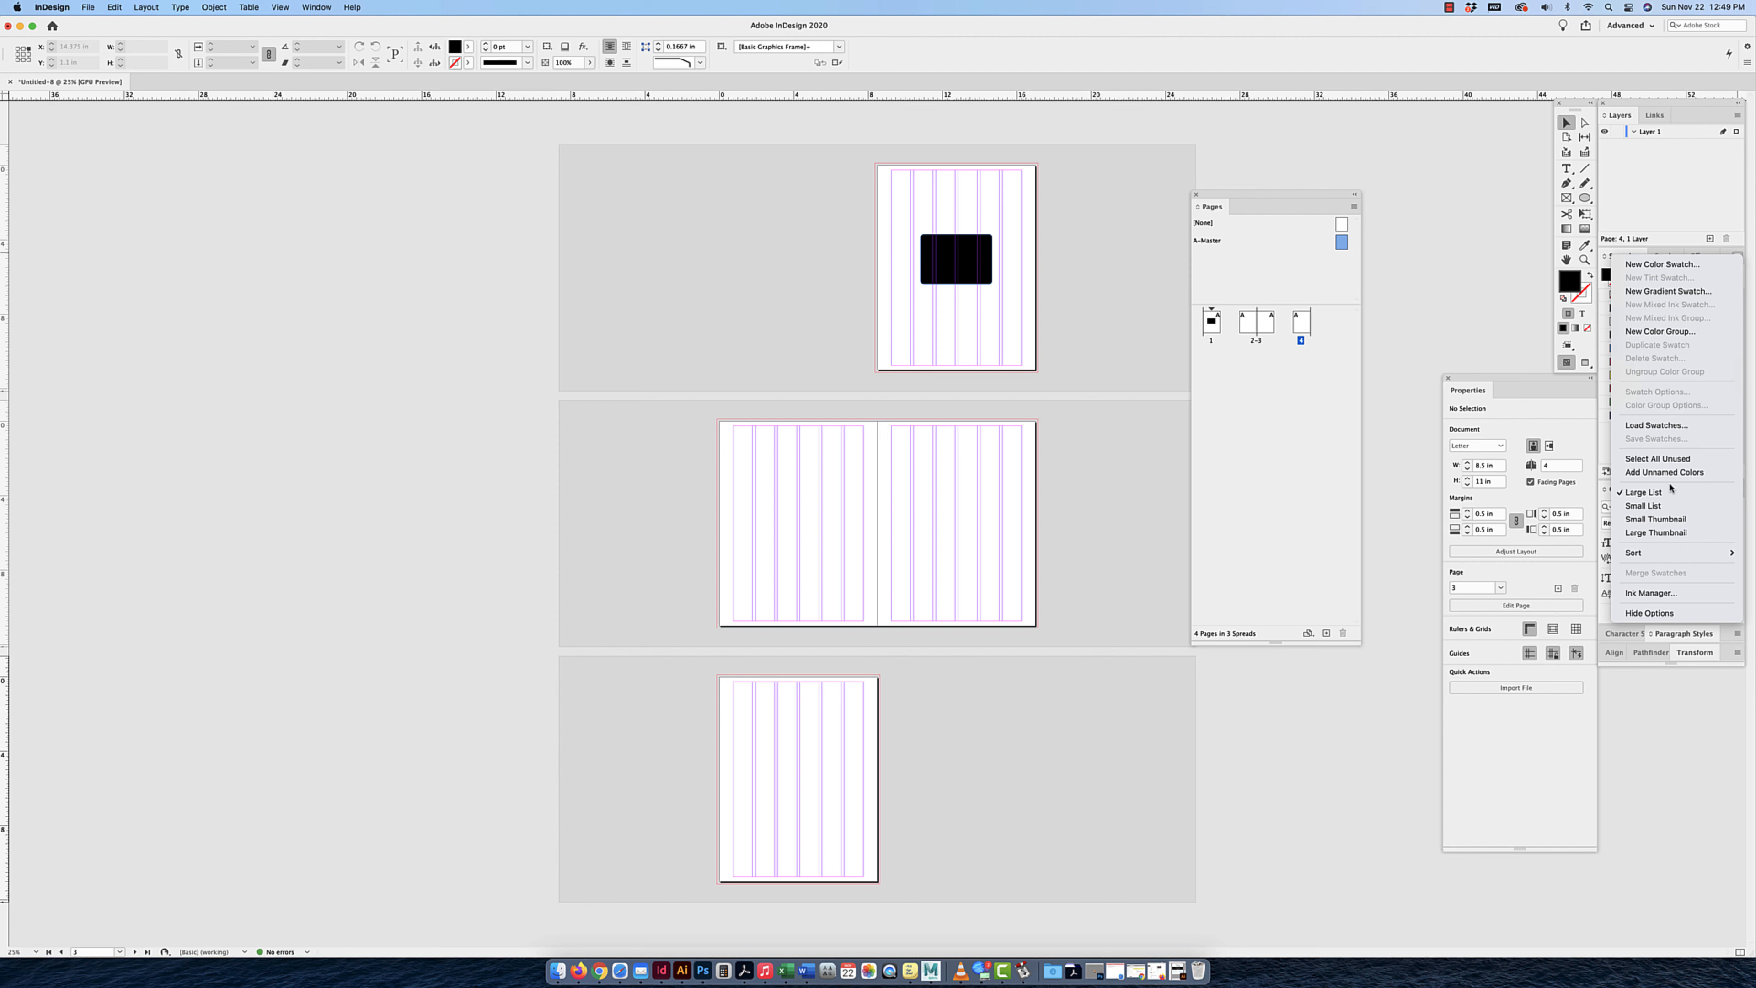
click(1666, 505)
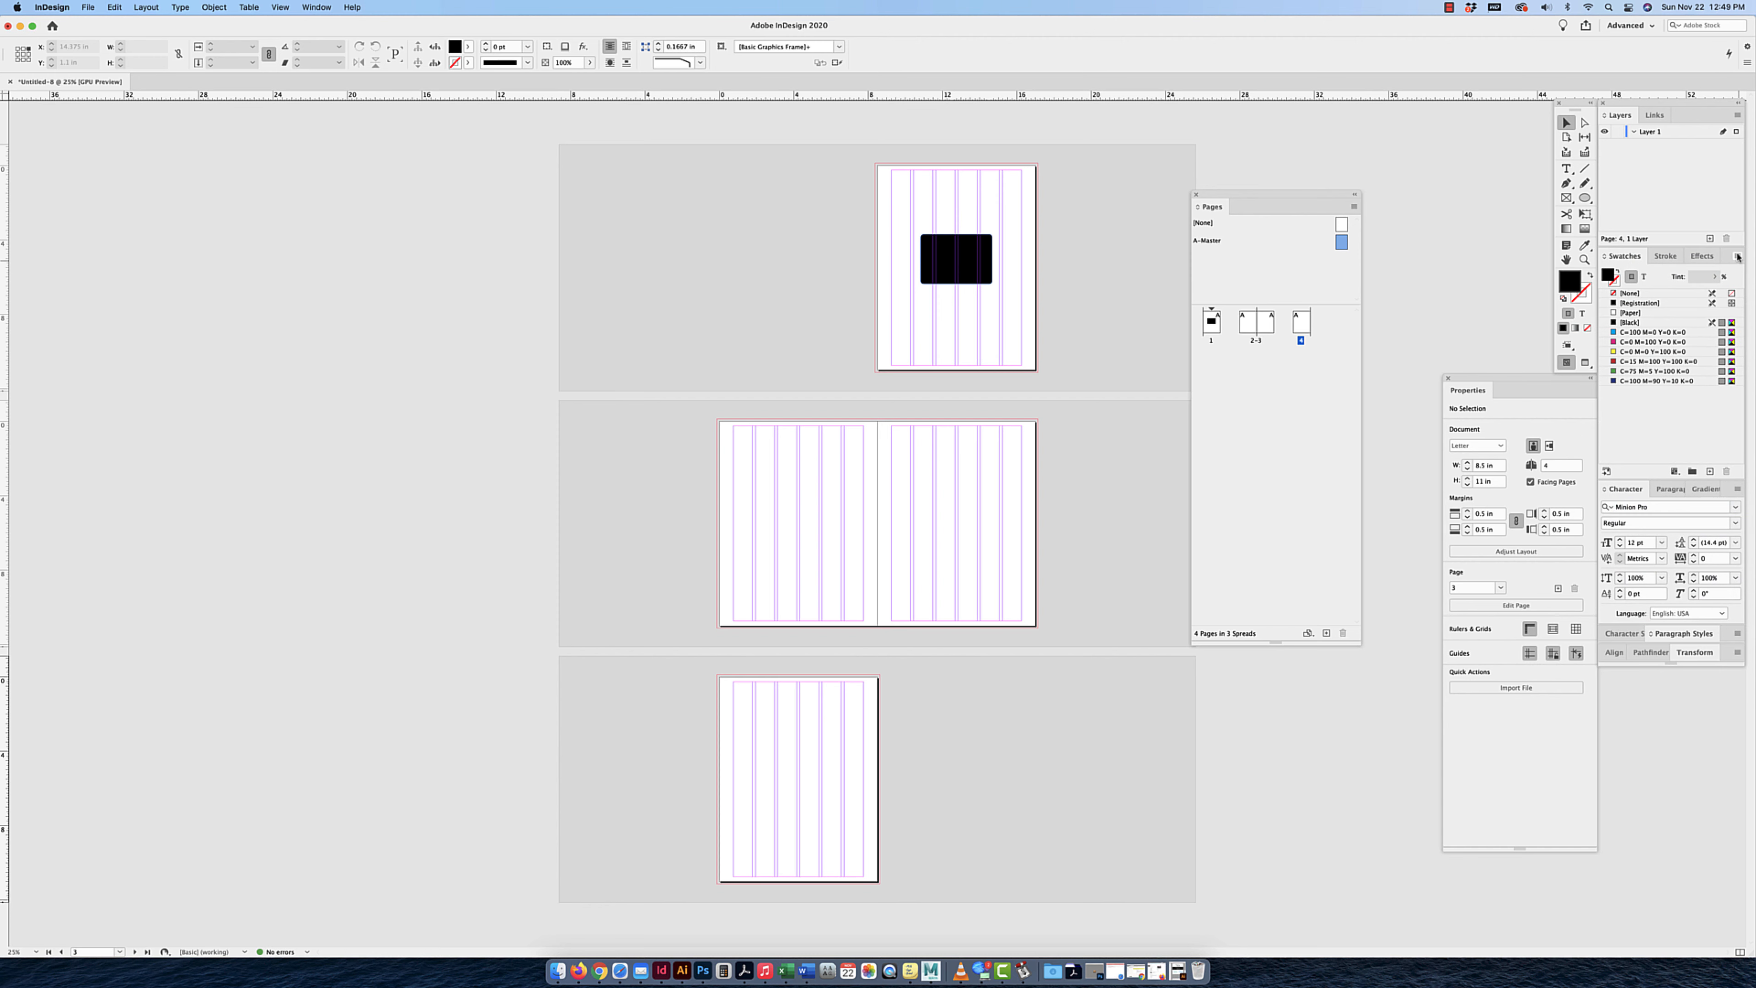
click(1737, 255)
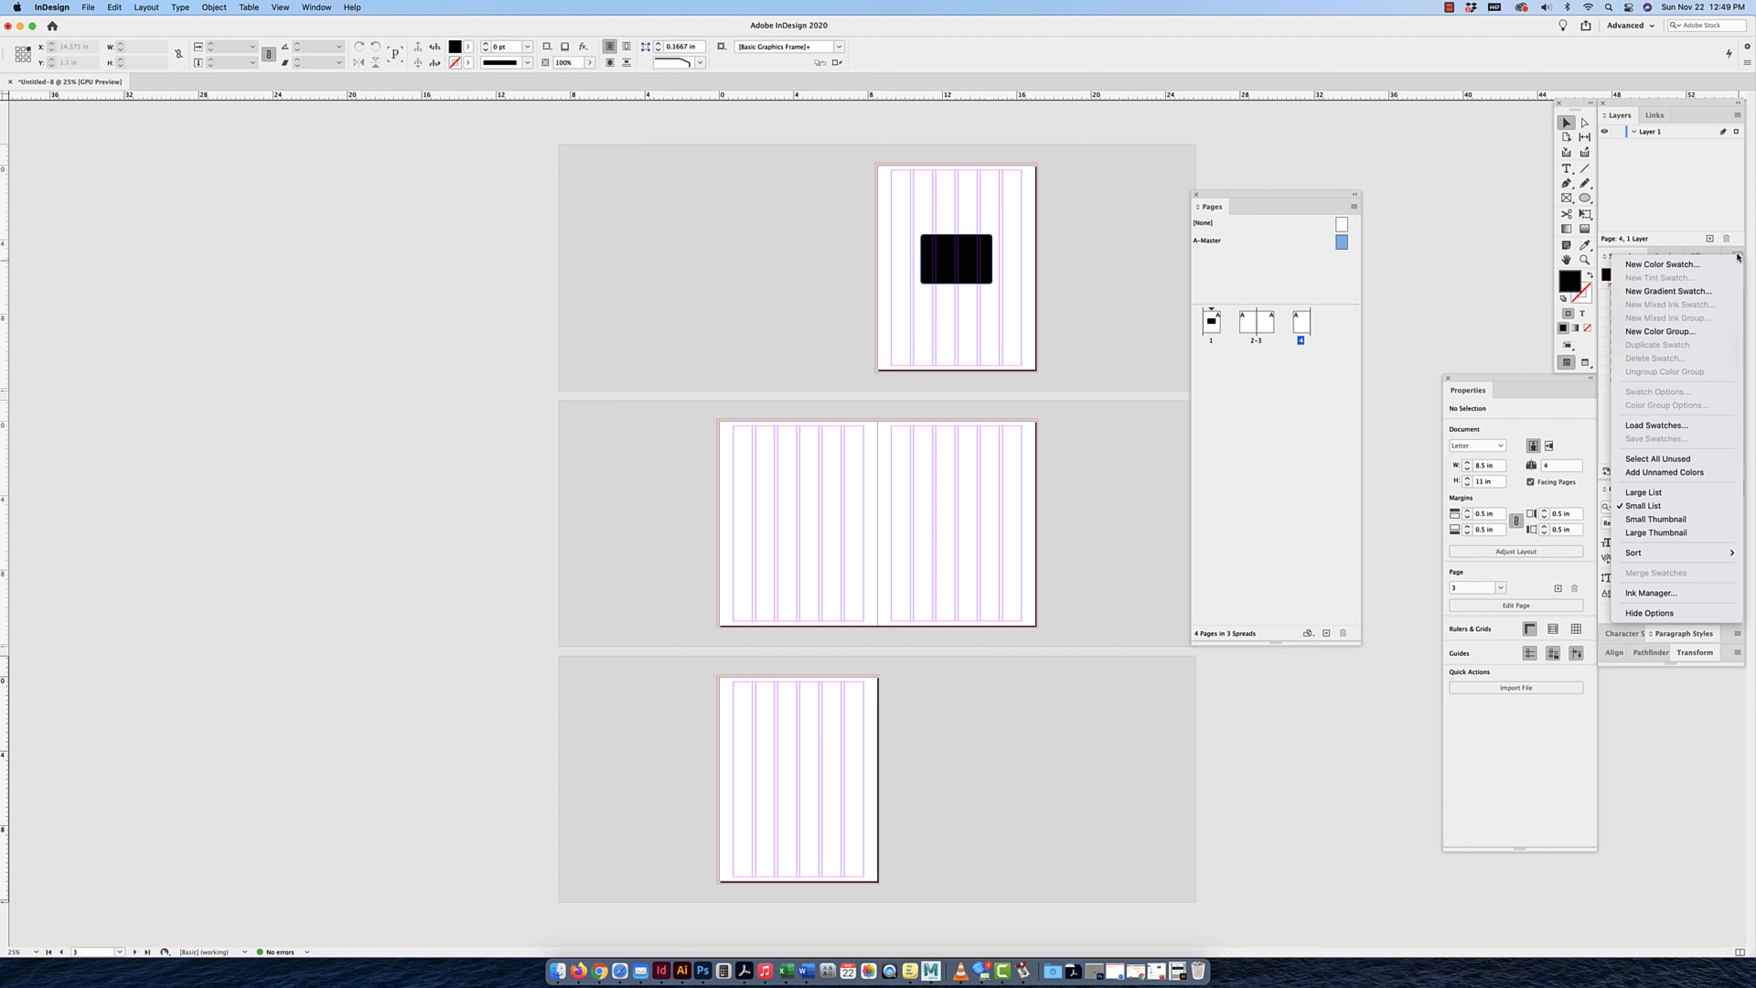
click(1667, 519)
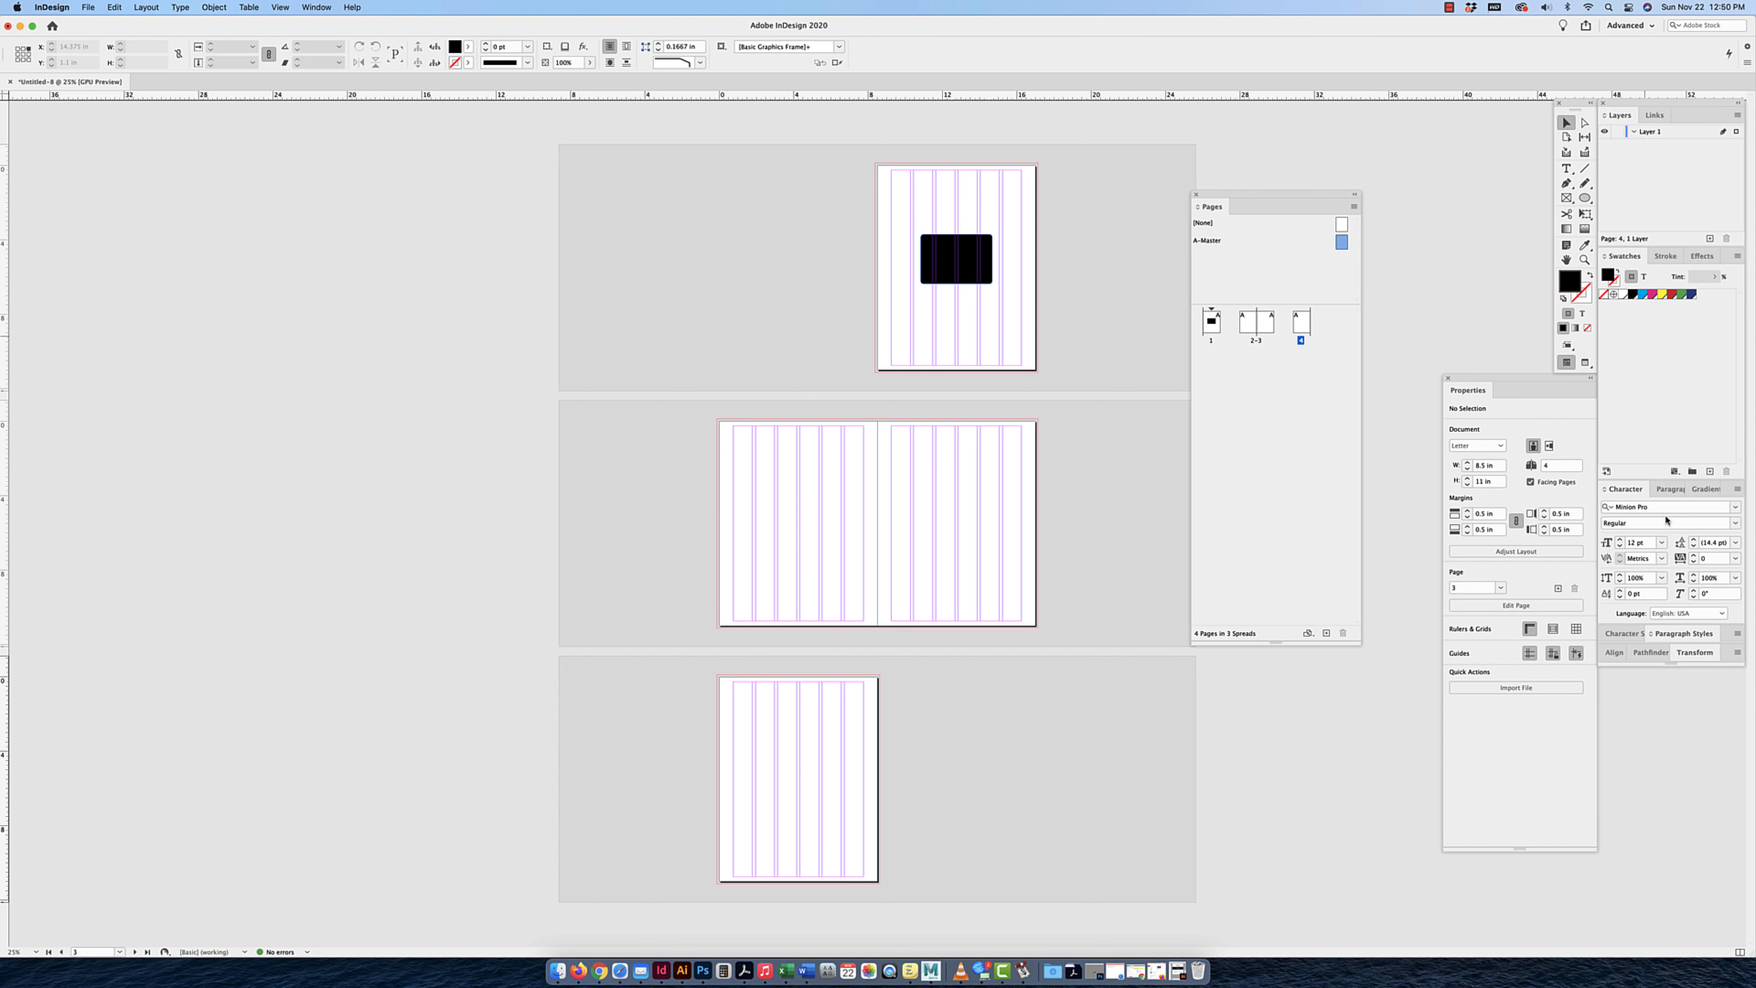
click(1738, 255)
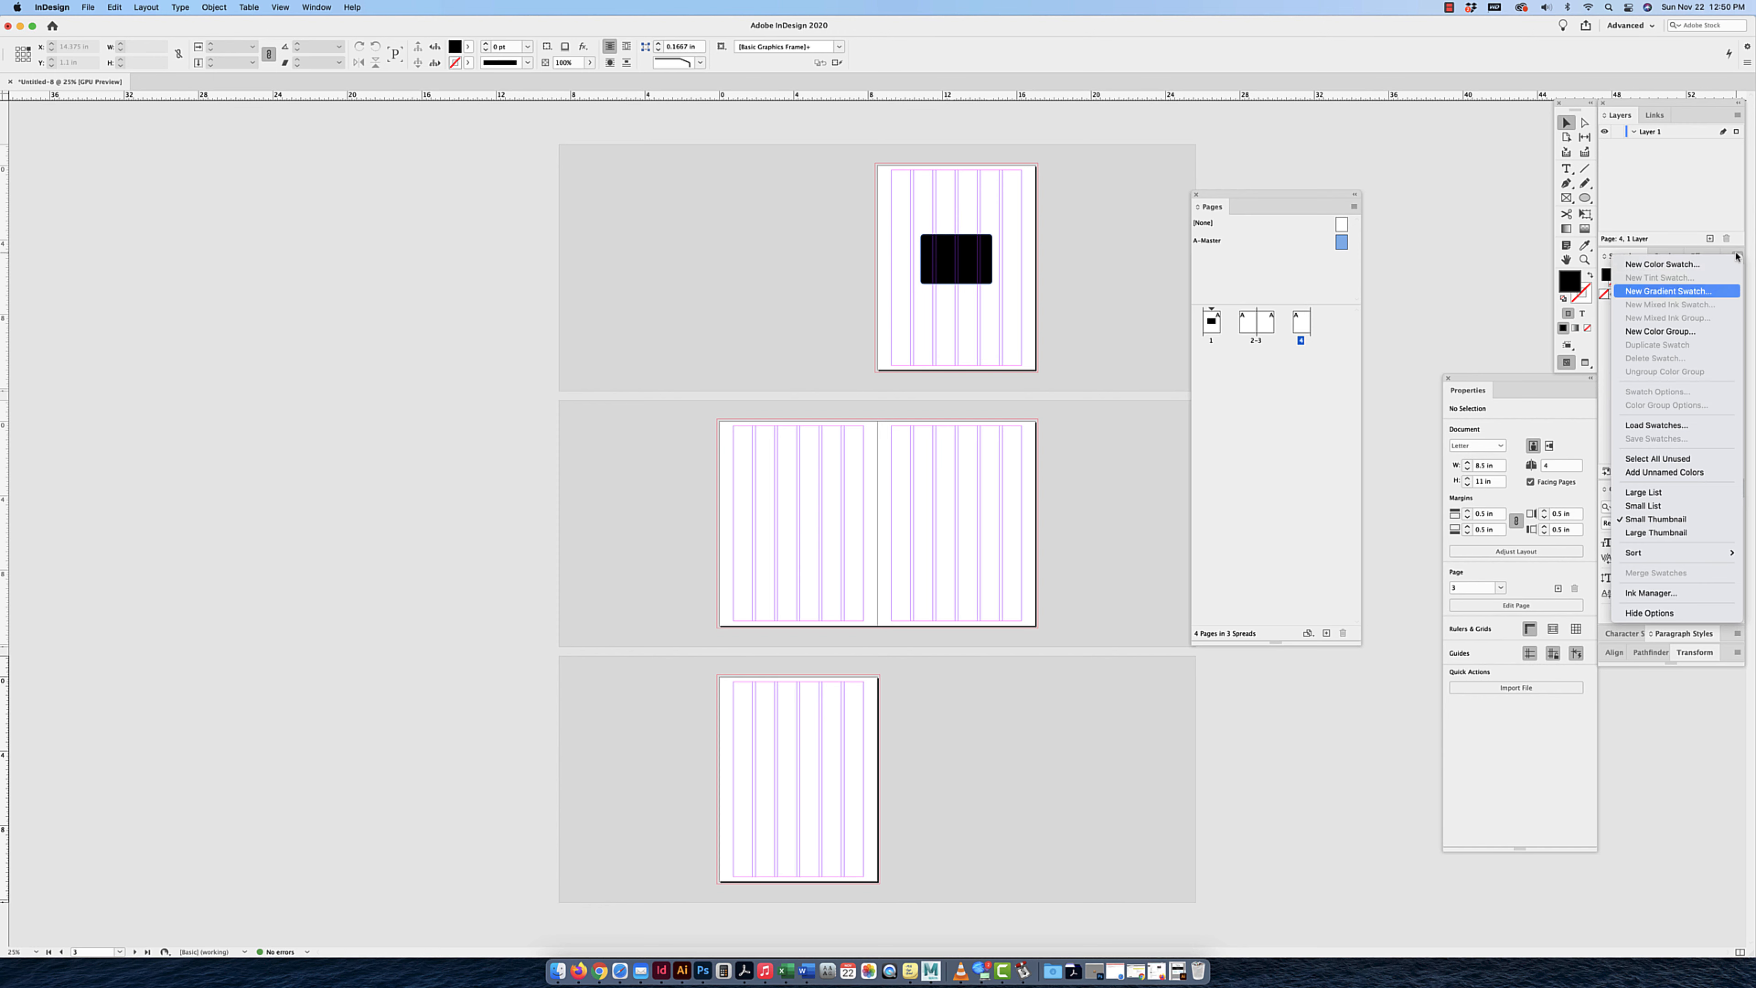
click(1663, 533)
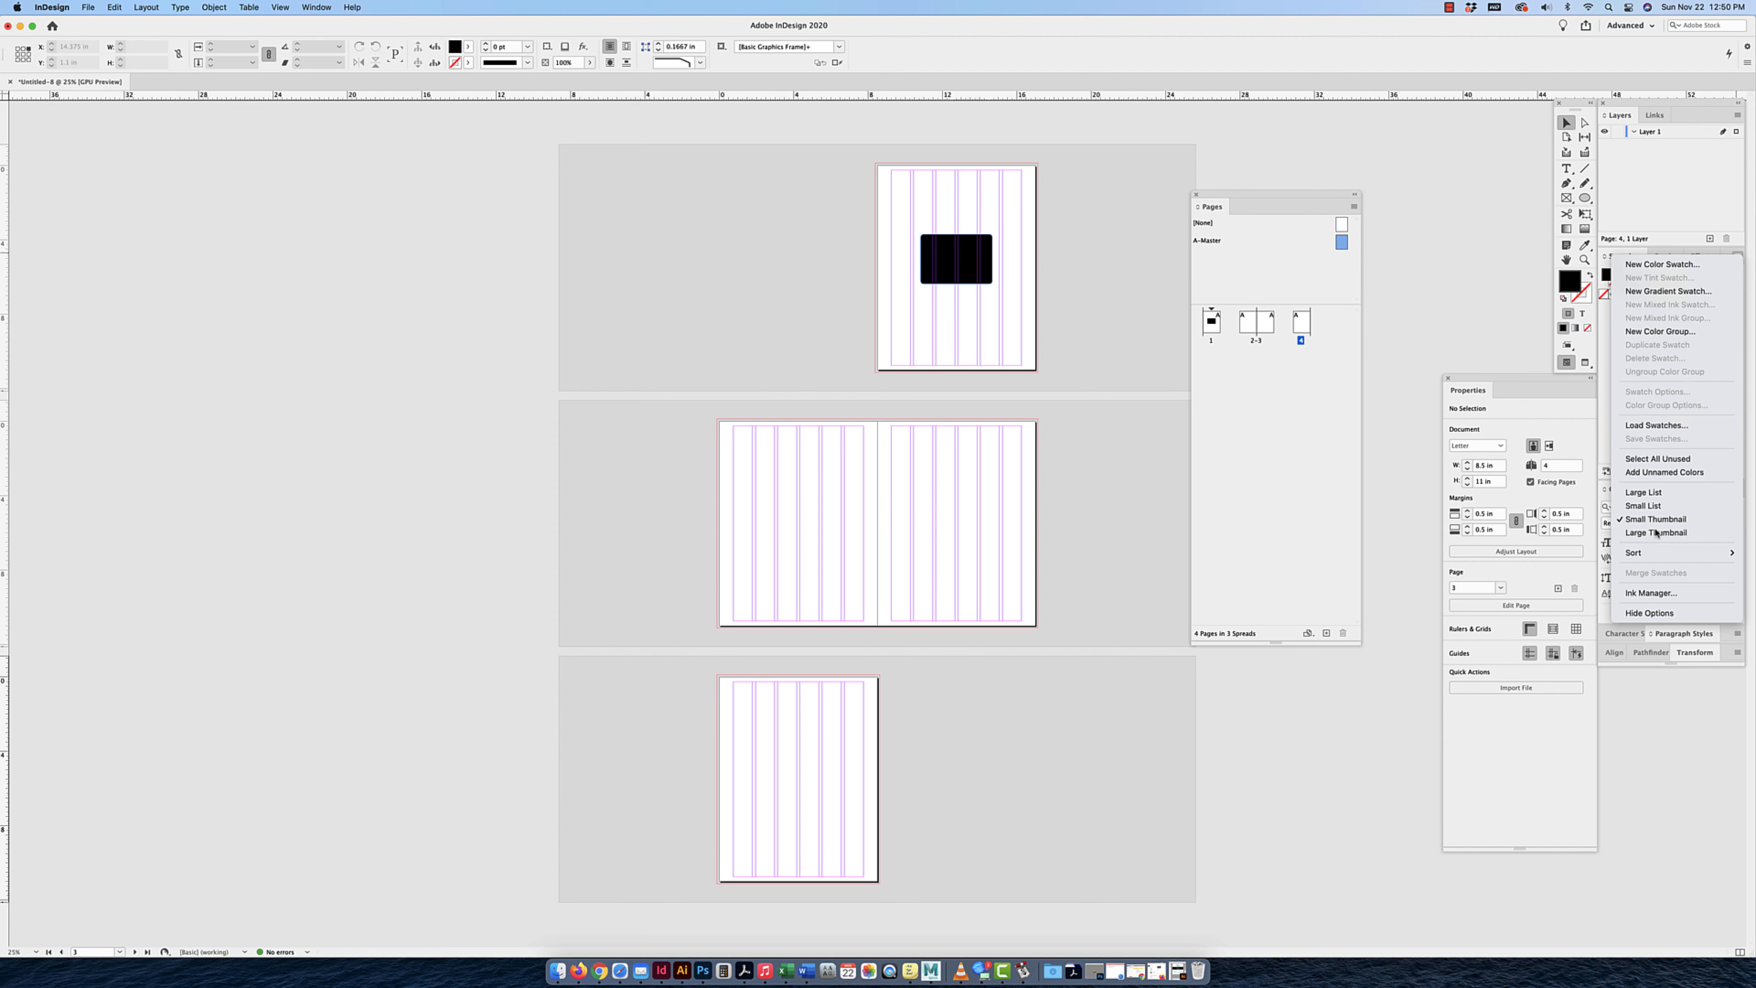
Return the swatches to Large List and switch them to Small List.
click(1738, 256)
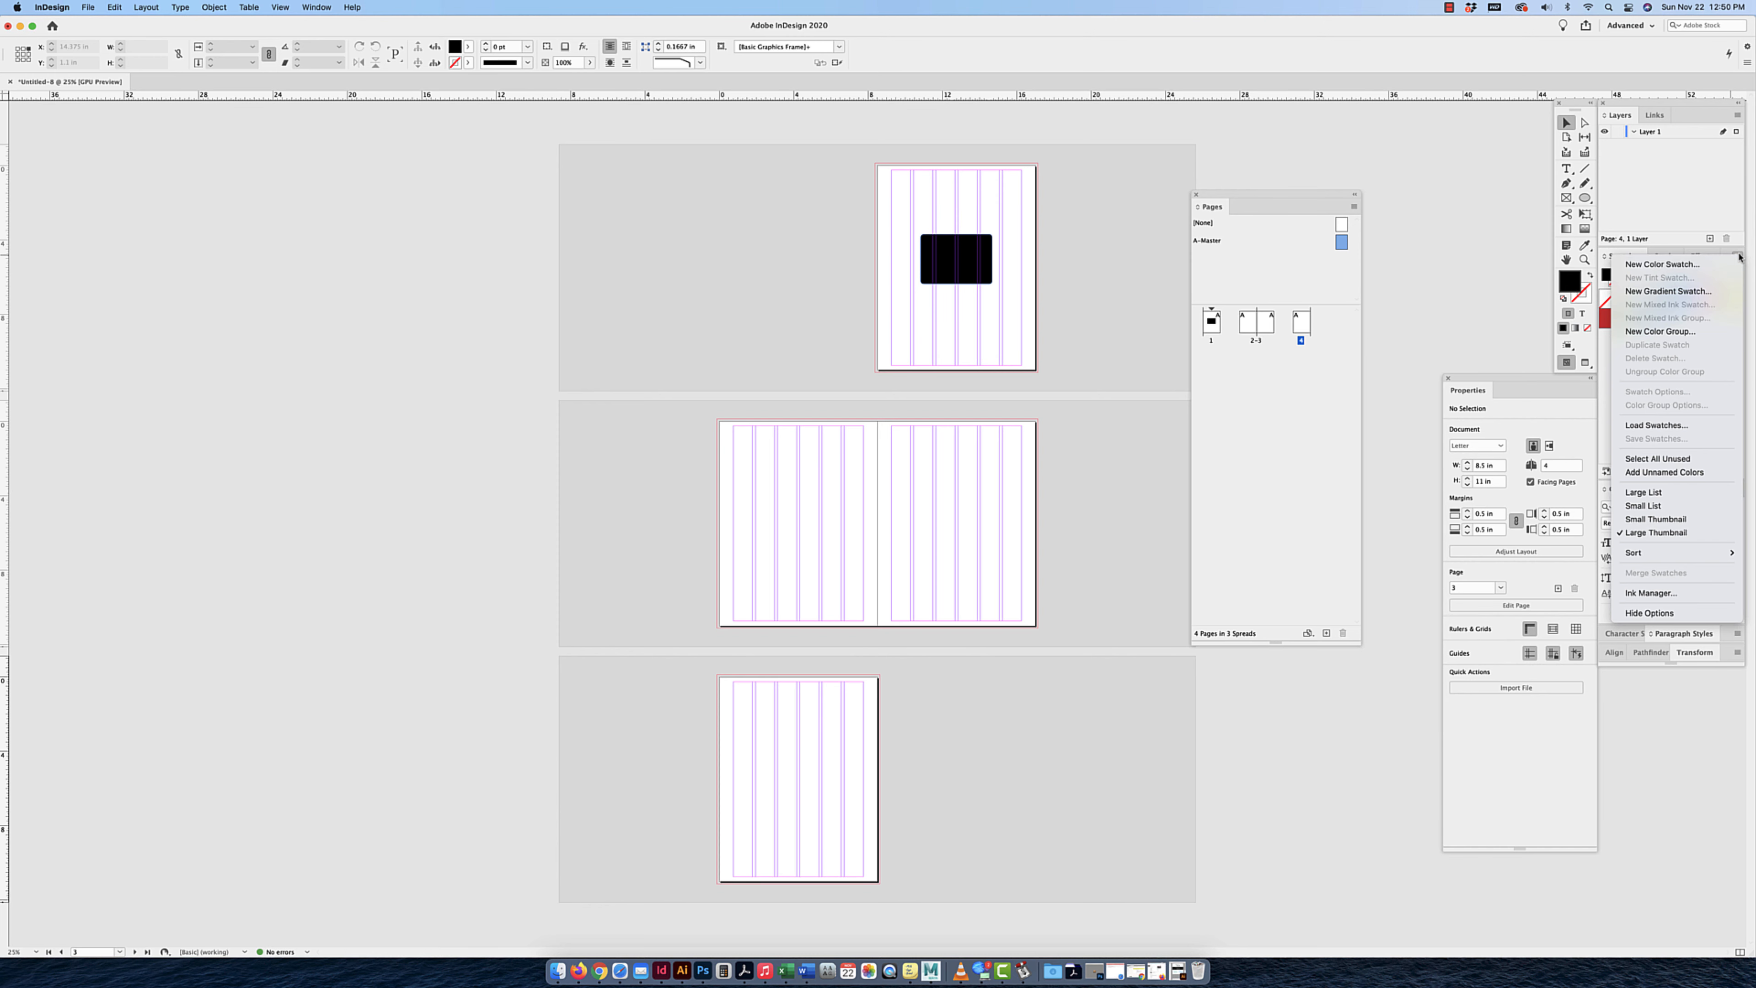
click(1645, 493)
click(1738, 256)
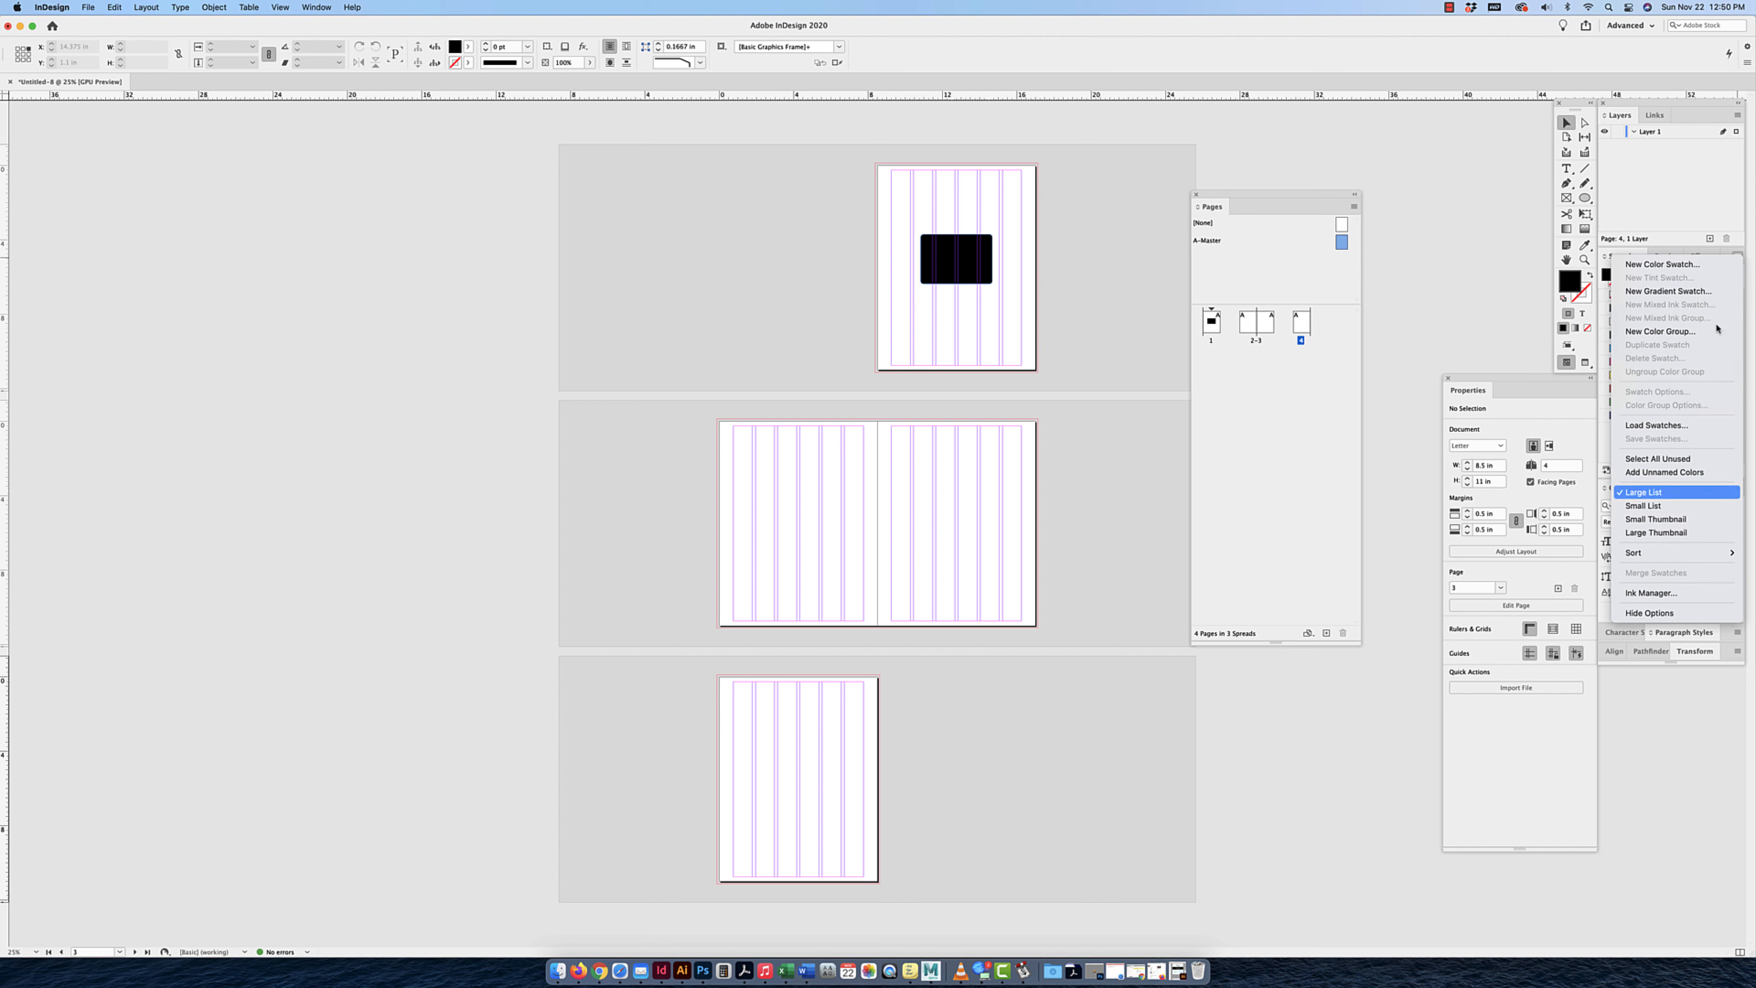
click(1660, 511)
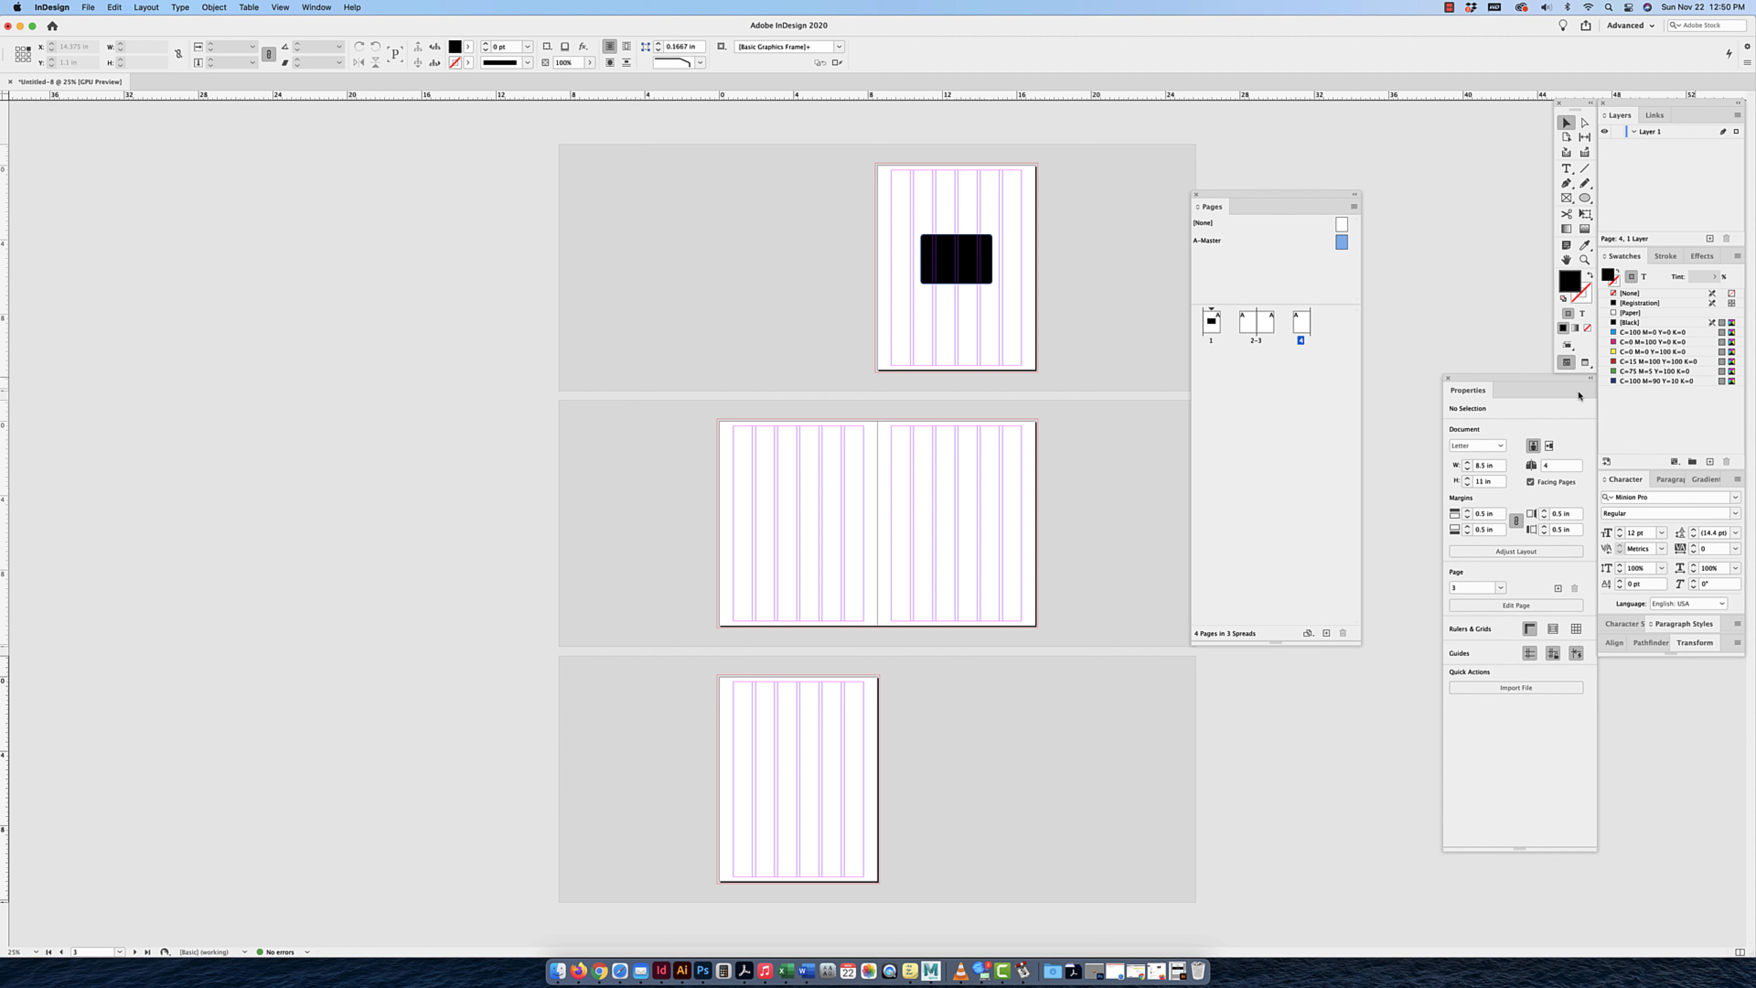
Fill the rectangle on page 1 with the C=15 M=100 Y=100 K=0 swatch and open that swatch's options.
click(977, 263)
click(1658, 362)
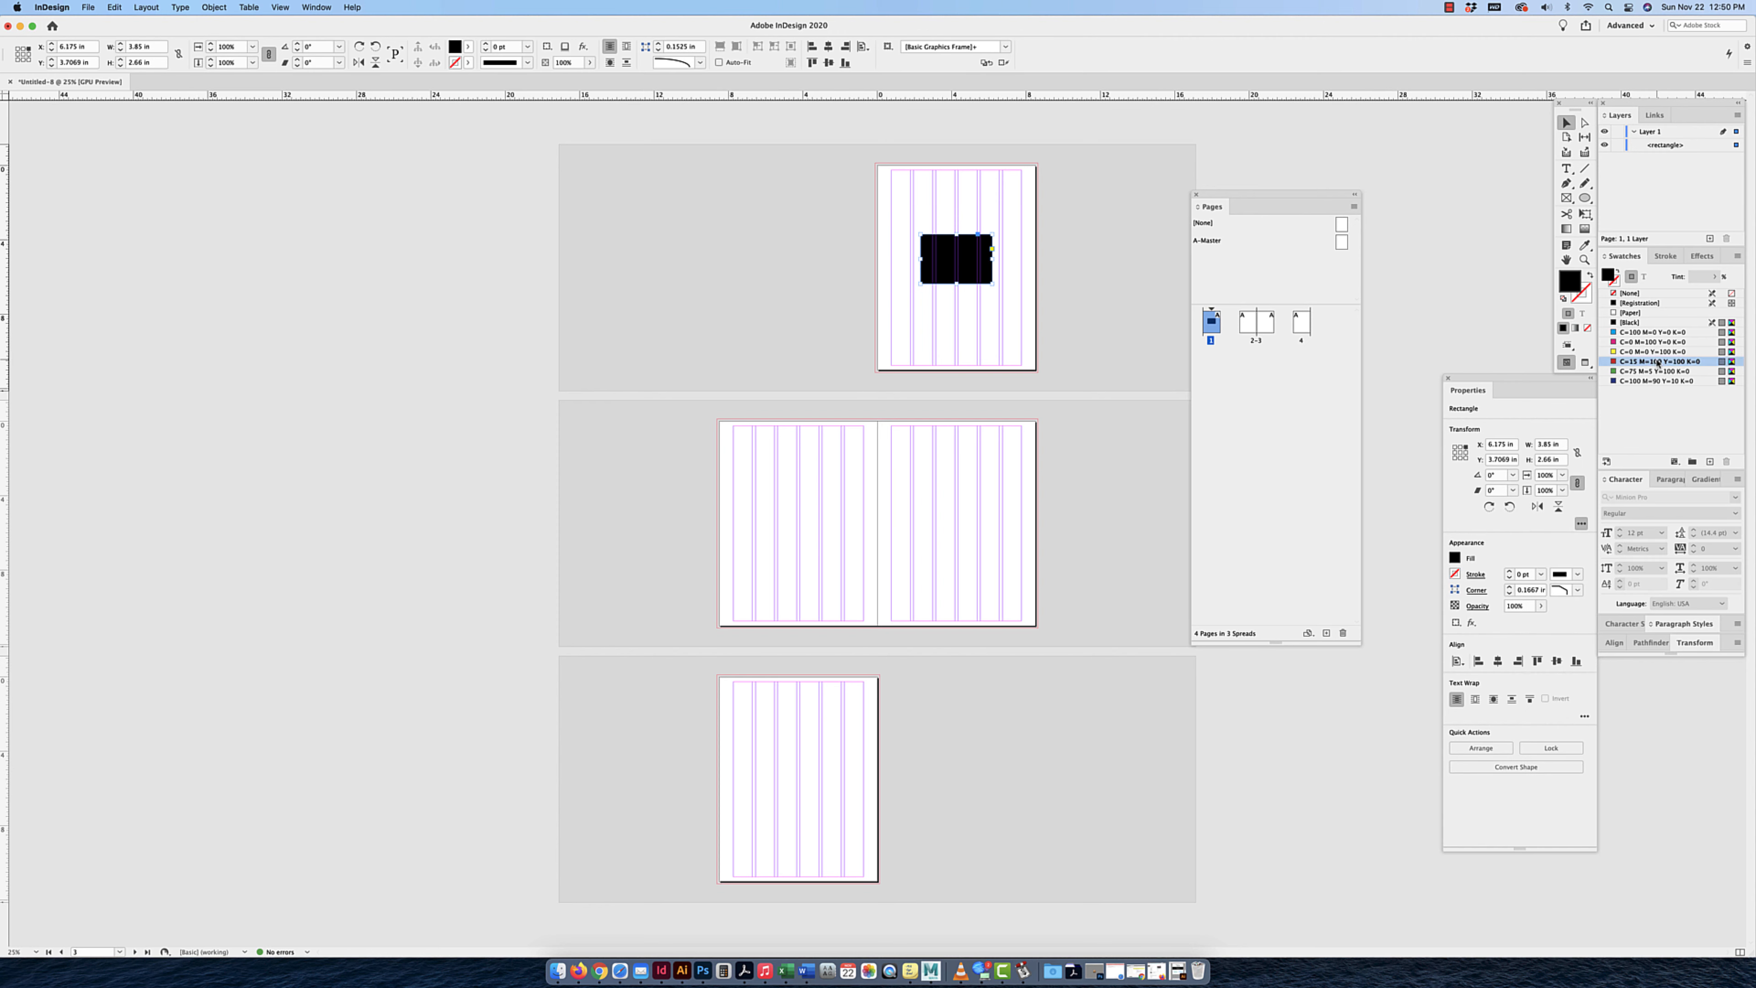
double_click(1710, 365)
drag(1213, 287, 1071, 604)
Redefine the red swatch as PANTONE 3308 C from the PANTONE+ Solid Coated library.
click(1018, 652)
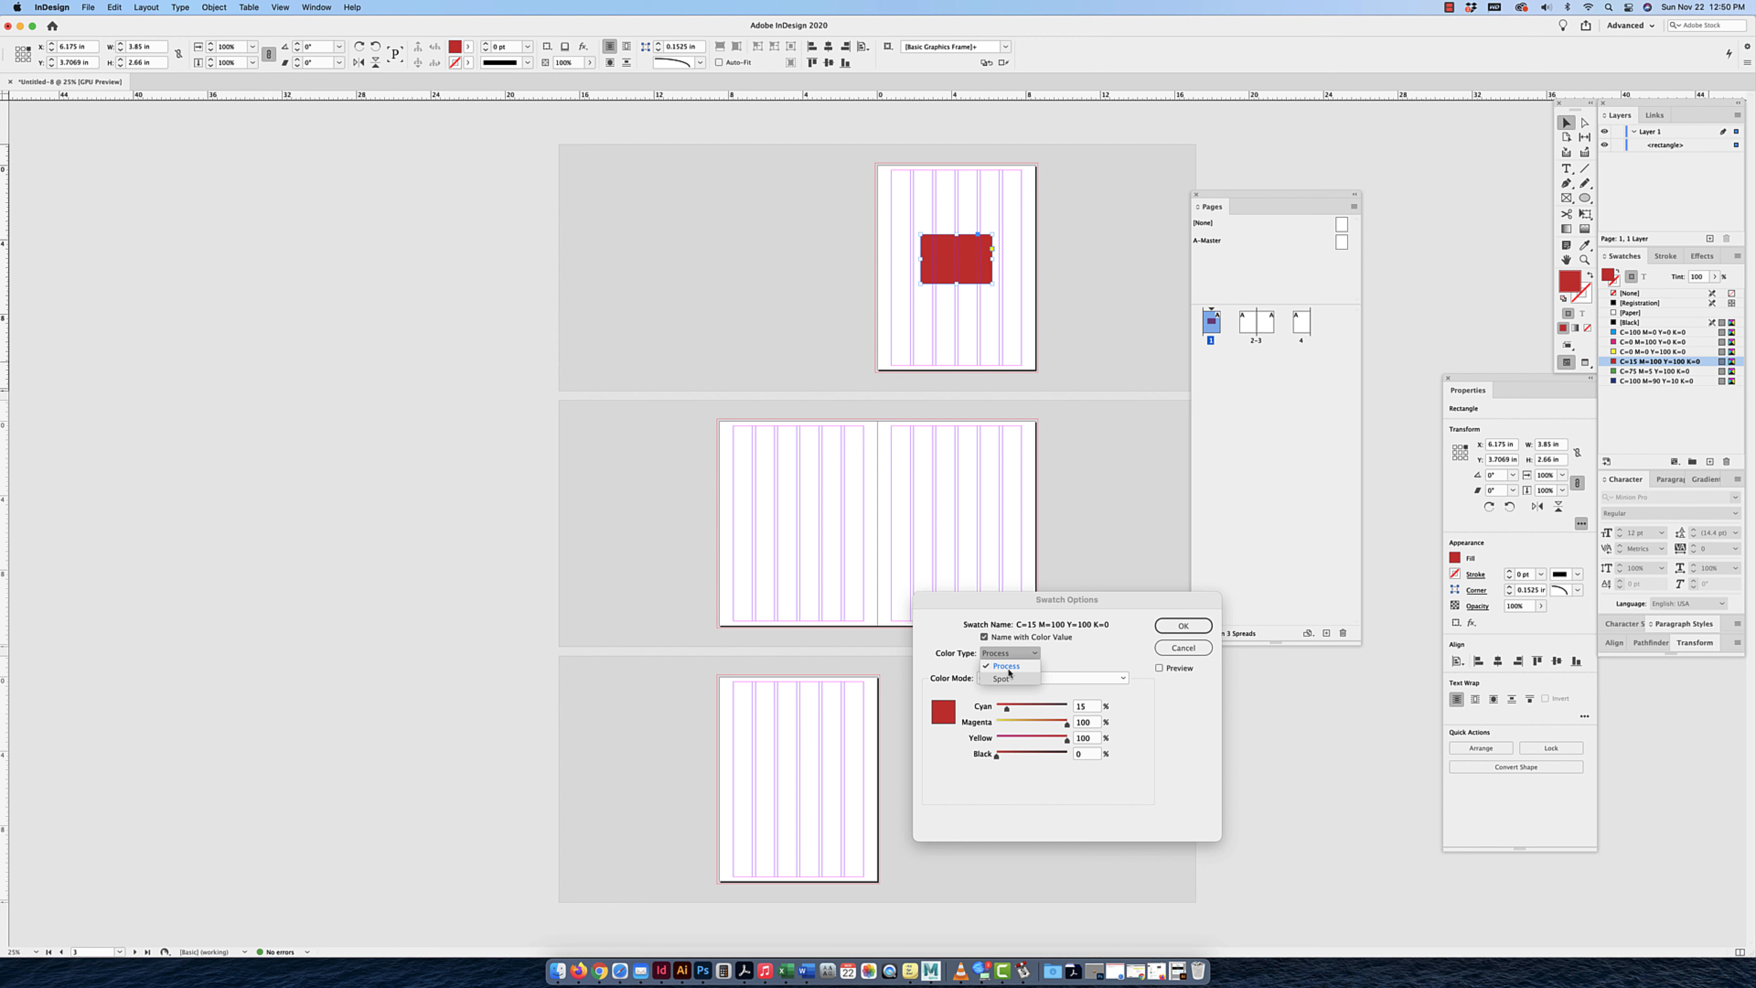
click(1009, 668)
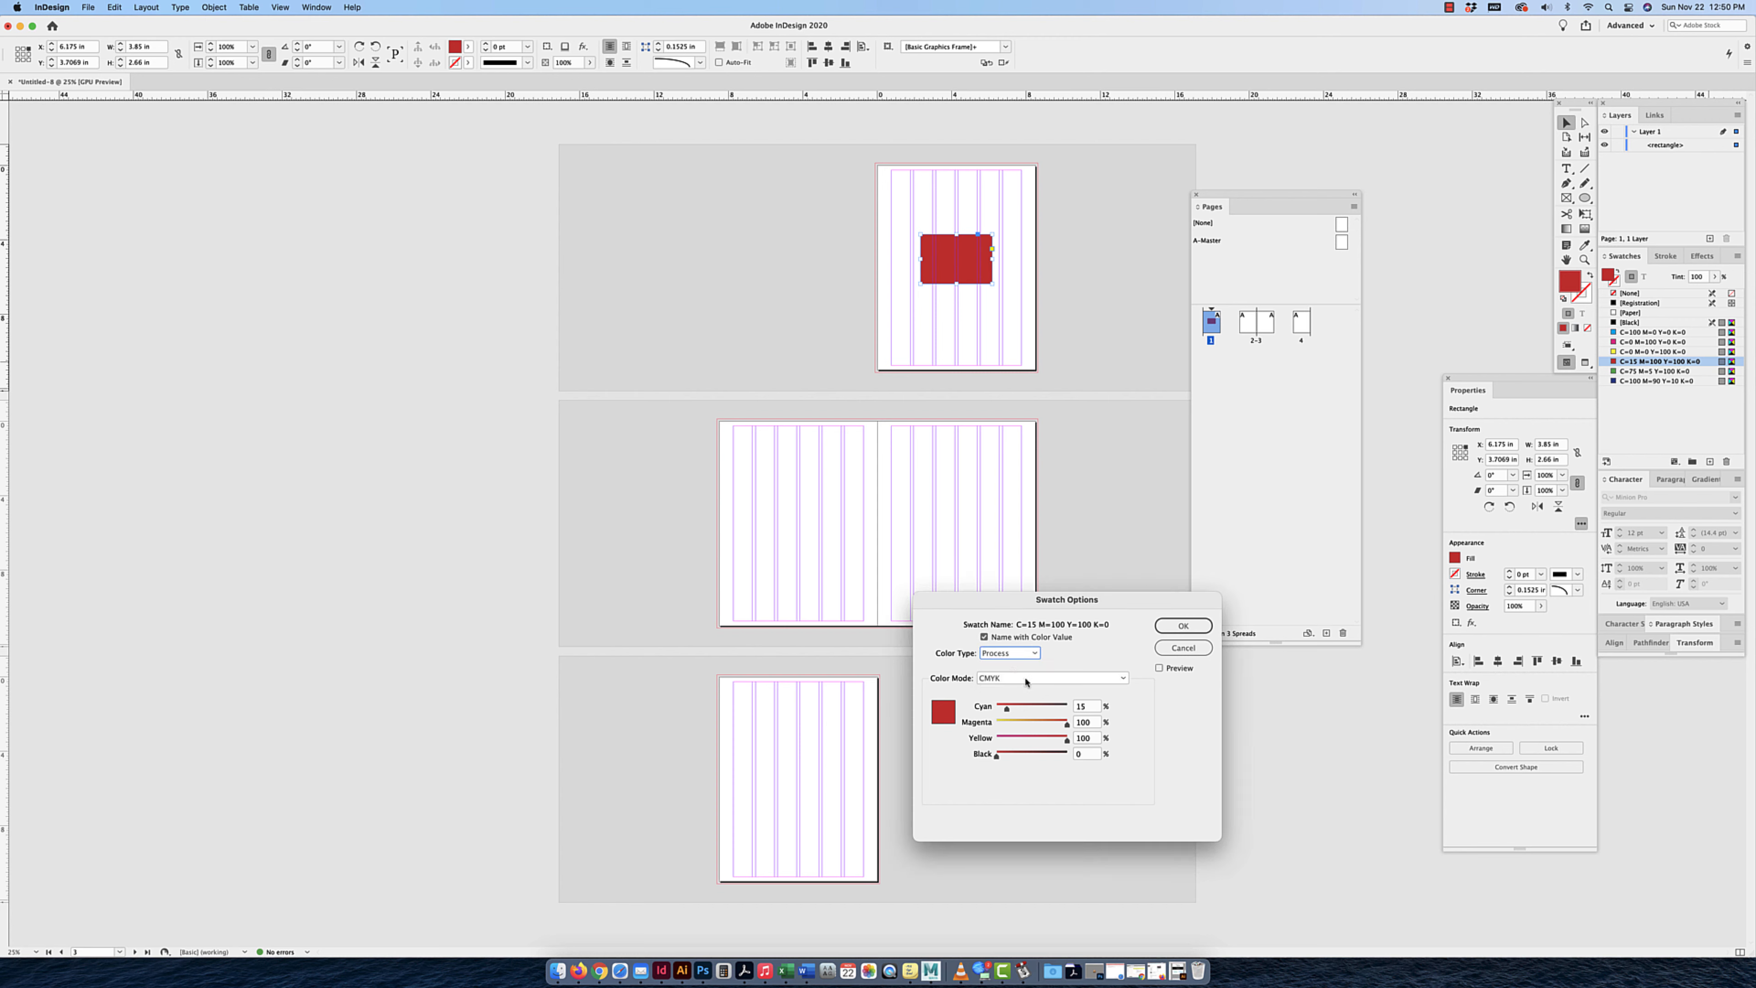
click(1026, 679)
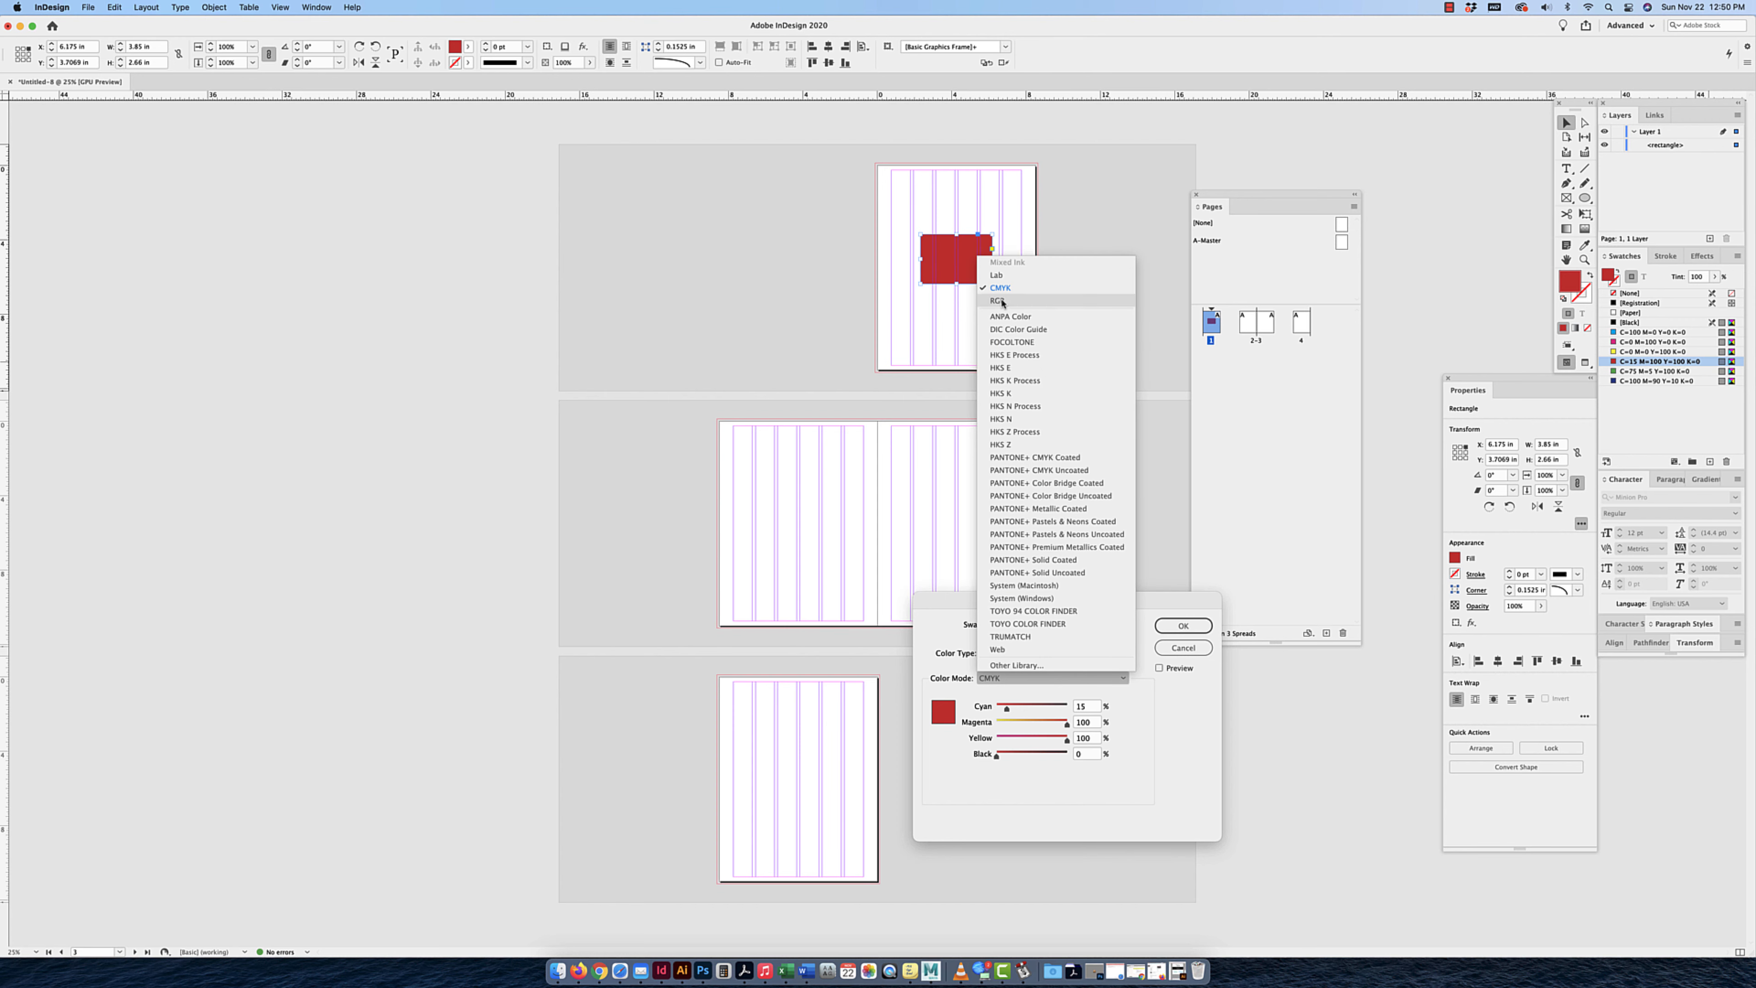
click(1069, 561)
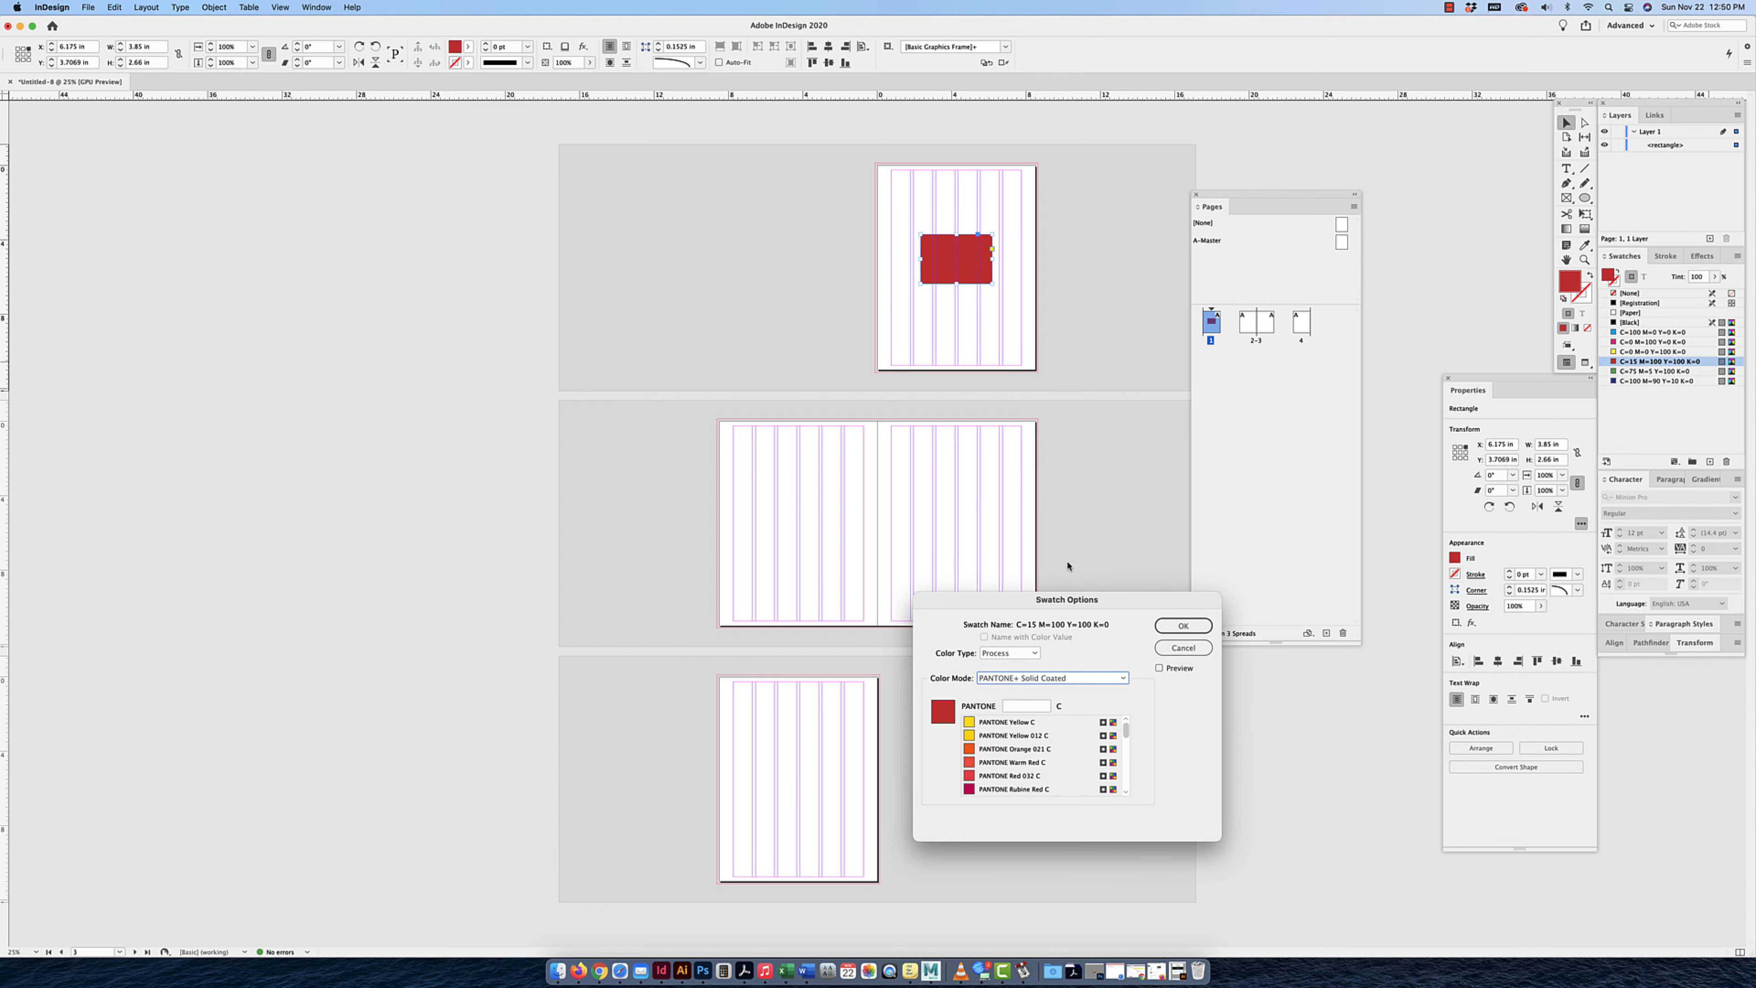
click(1029, 707)
text(3308)
click(1006, 734)
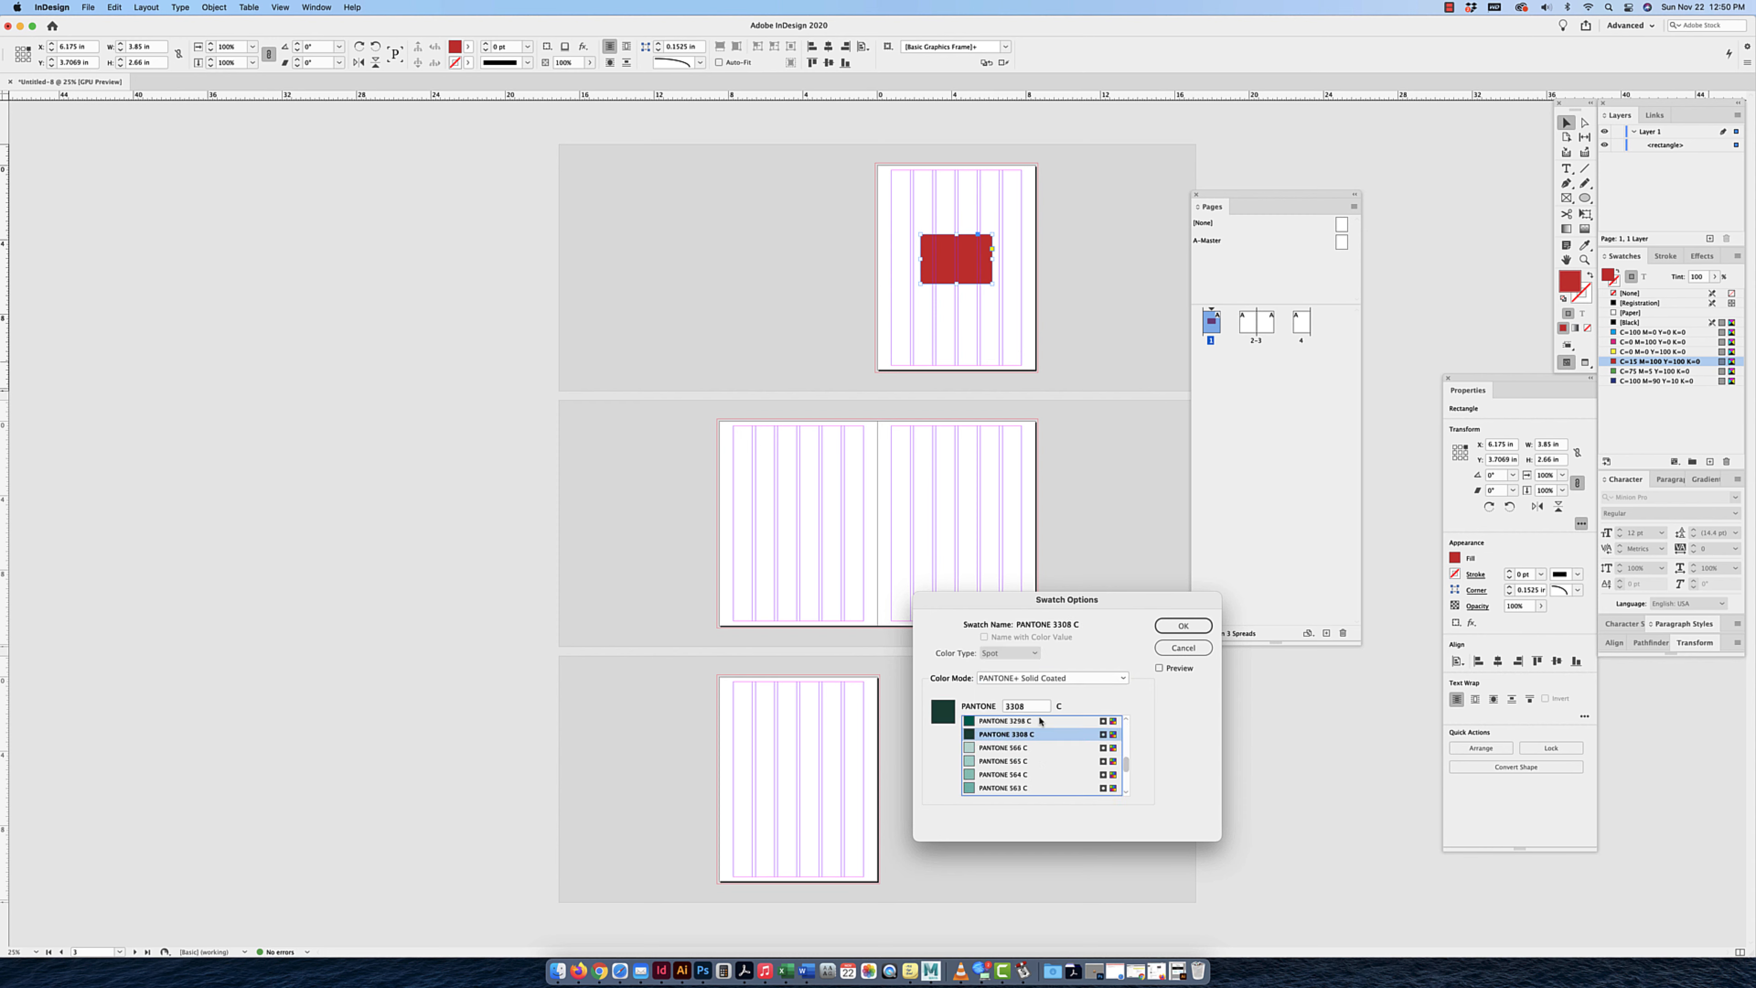
click(1183, 625)
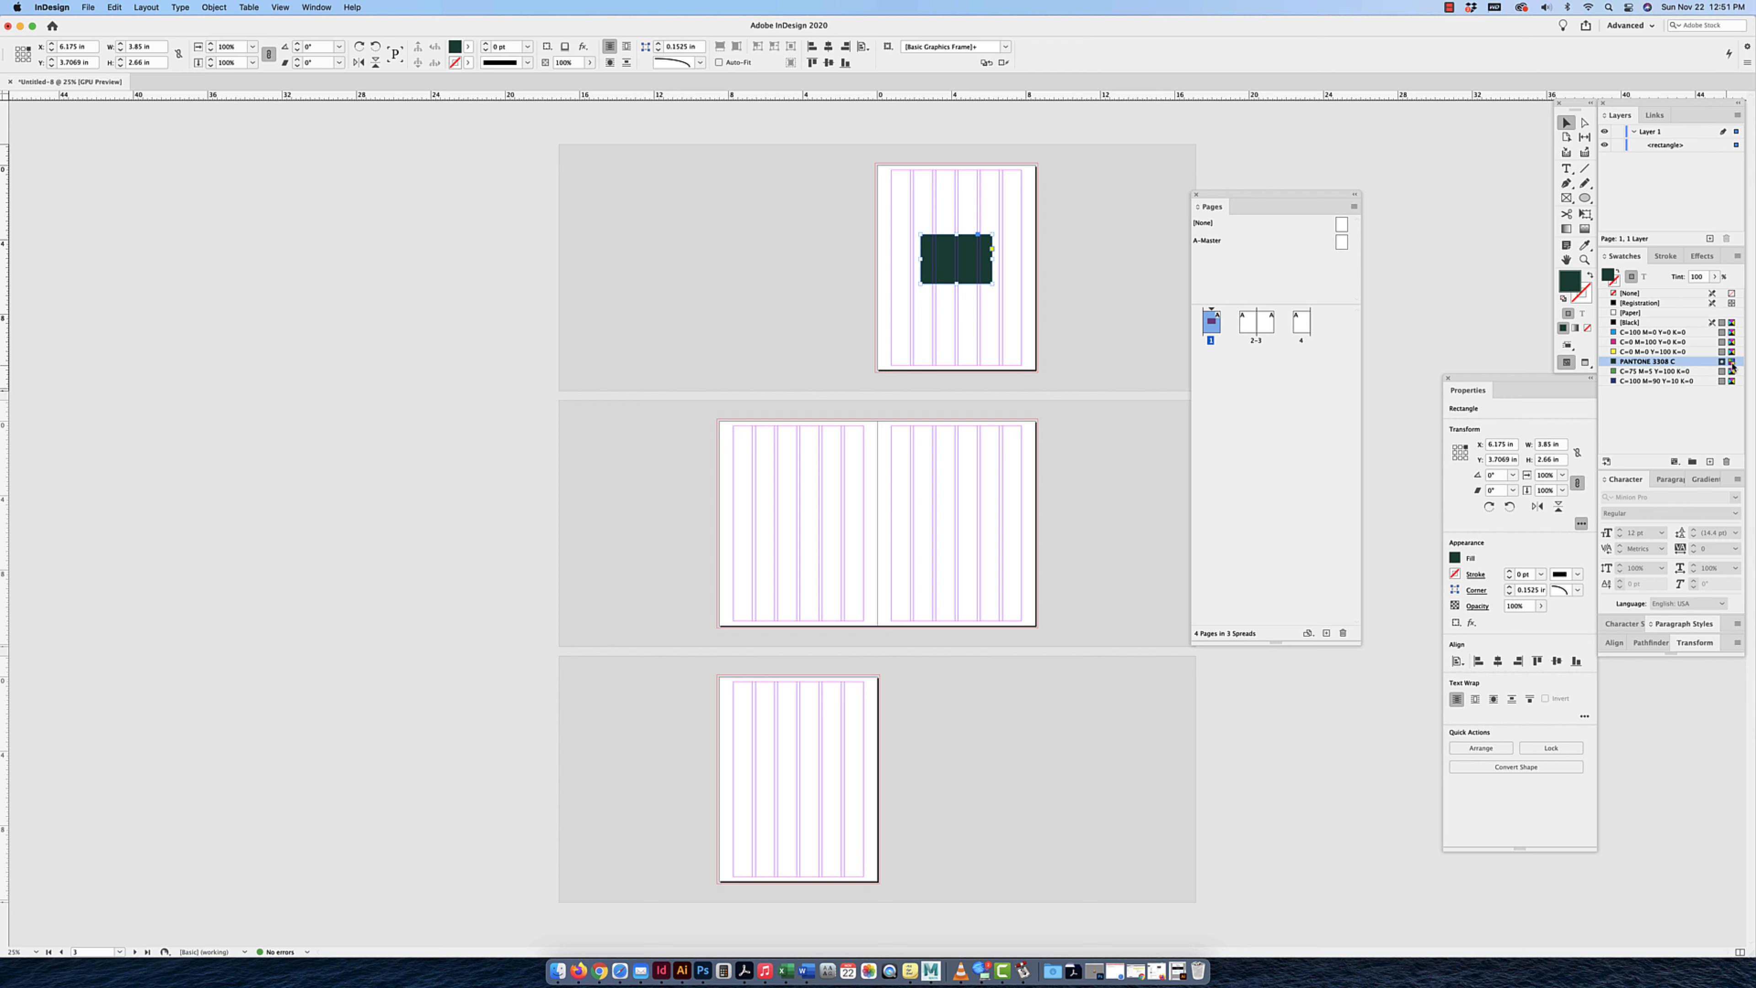
Display the swatches as Large List and examine the color type and mode icons of PANTONE 3308 C.
mouse_move(1733, 366)
click(1737, 255)
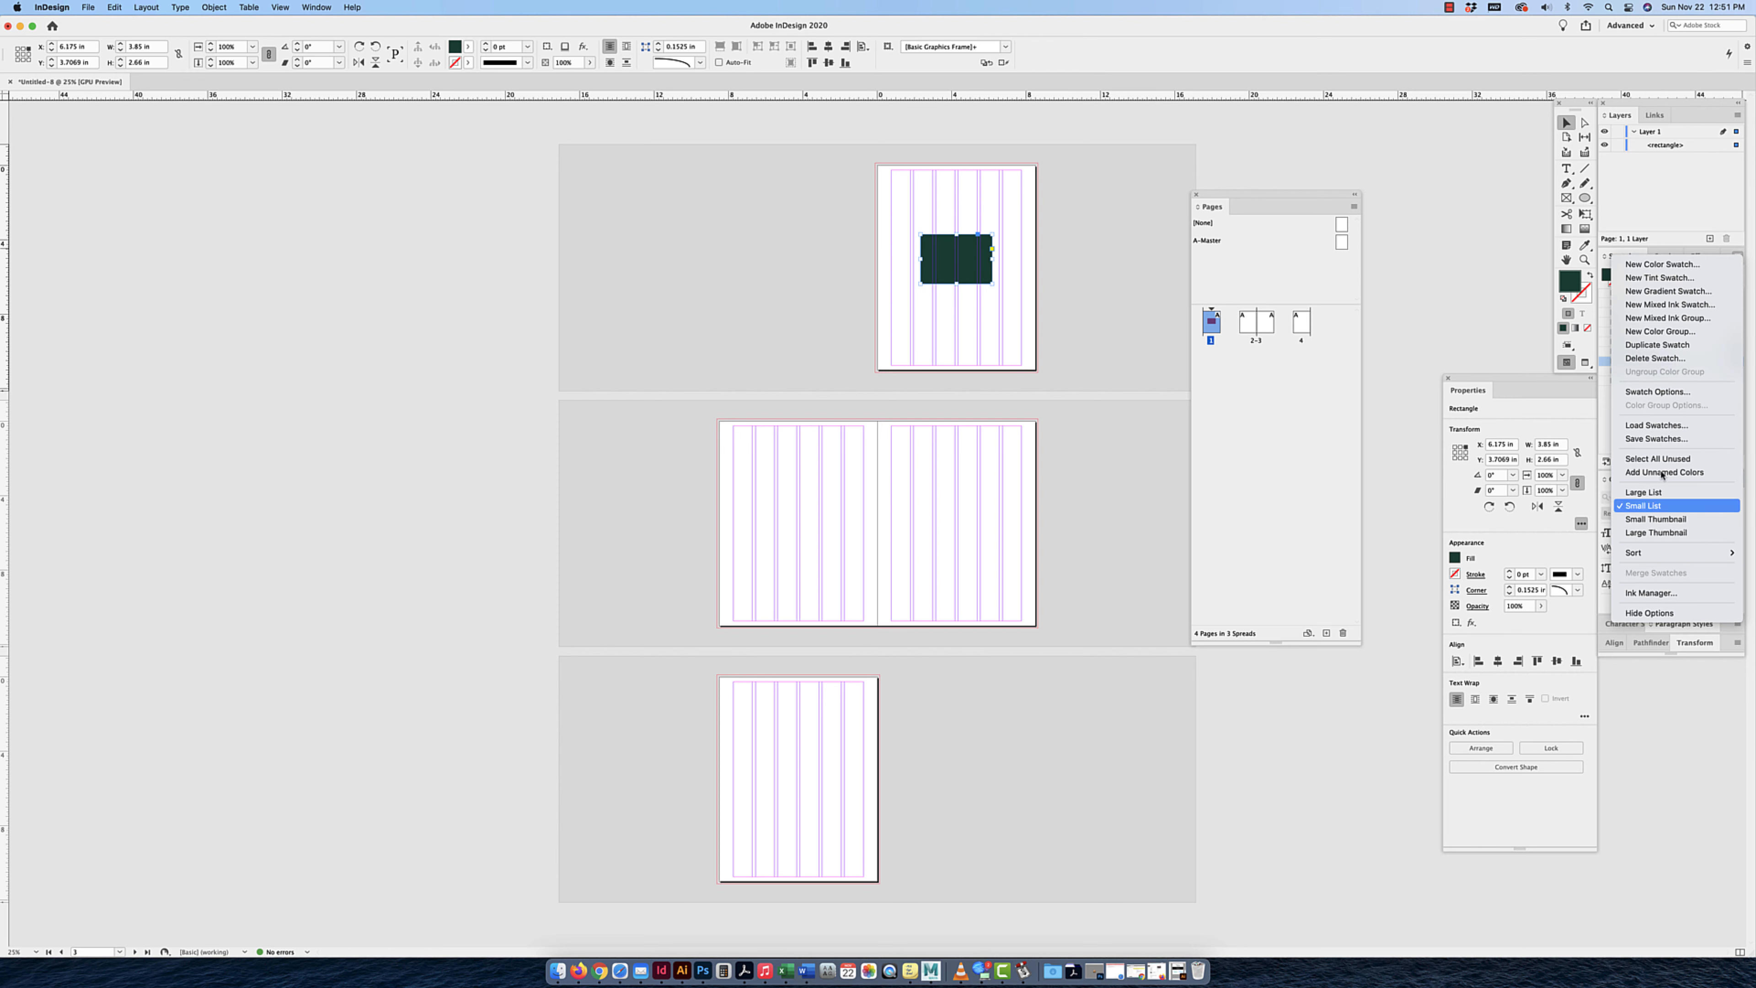
click(1655, 493)
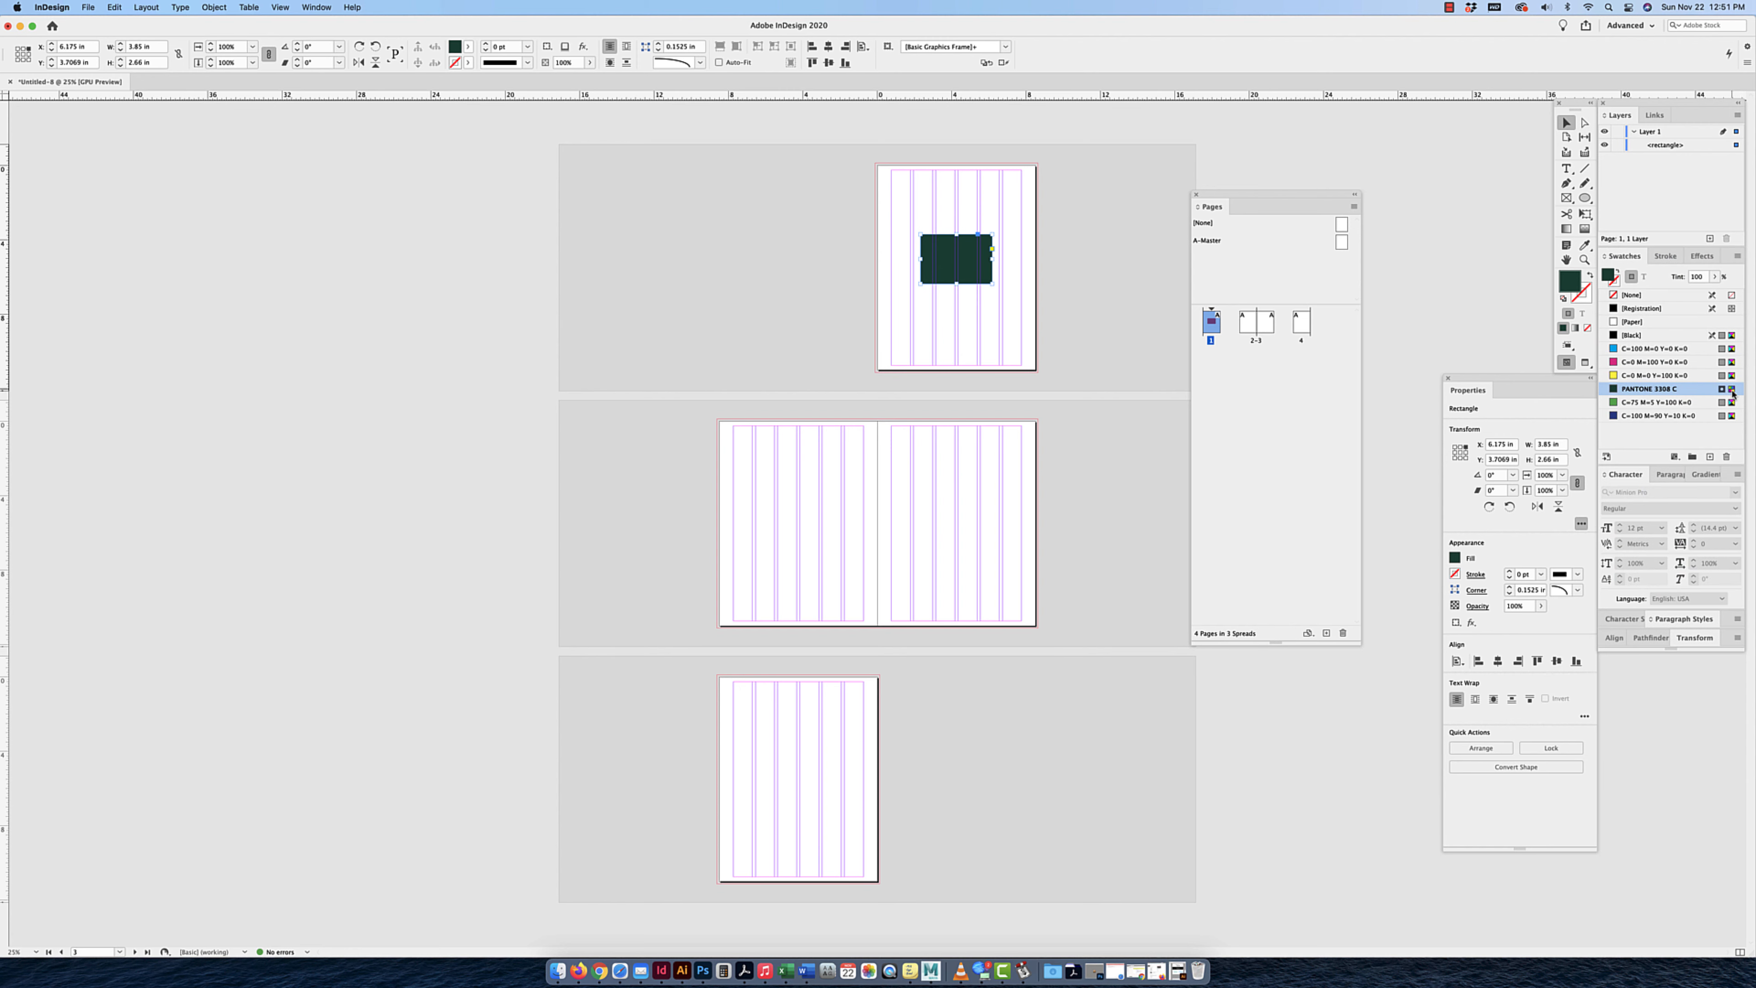
mouse_move(1733, 392)
Show the Color controls and convert the rectangle's fill to CMYK, checking the available color modes.
click(311, 5)
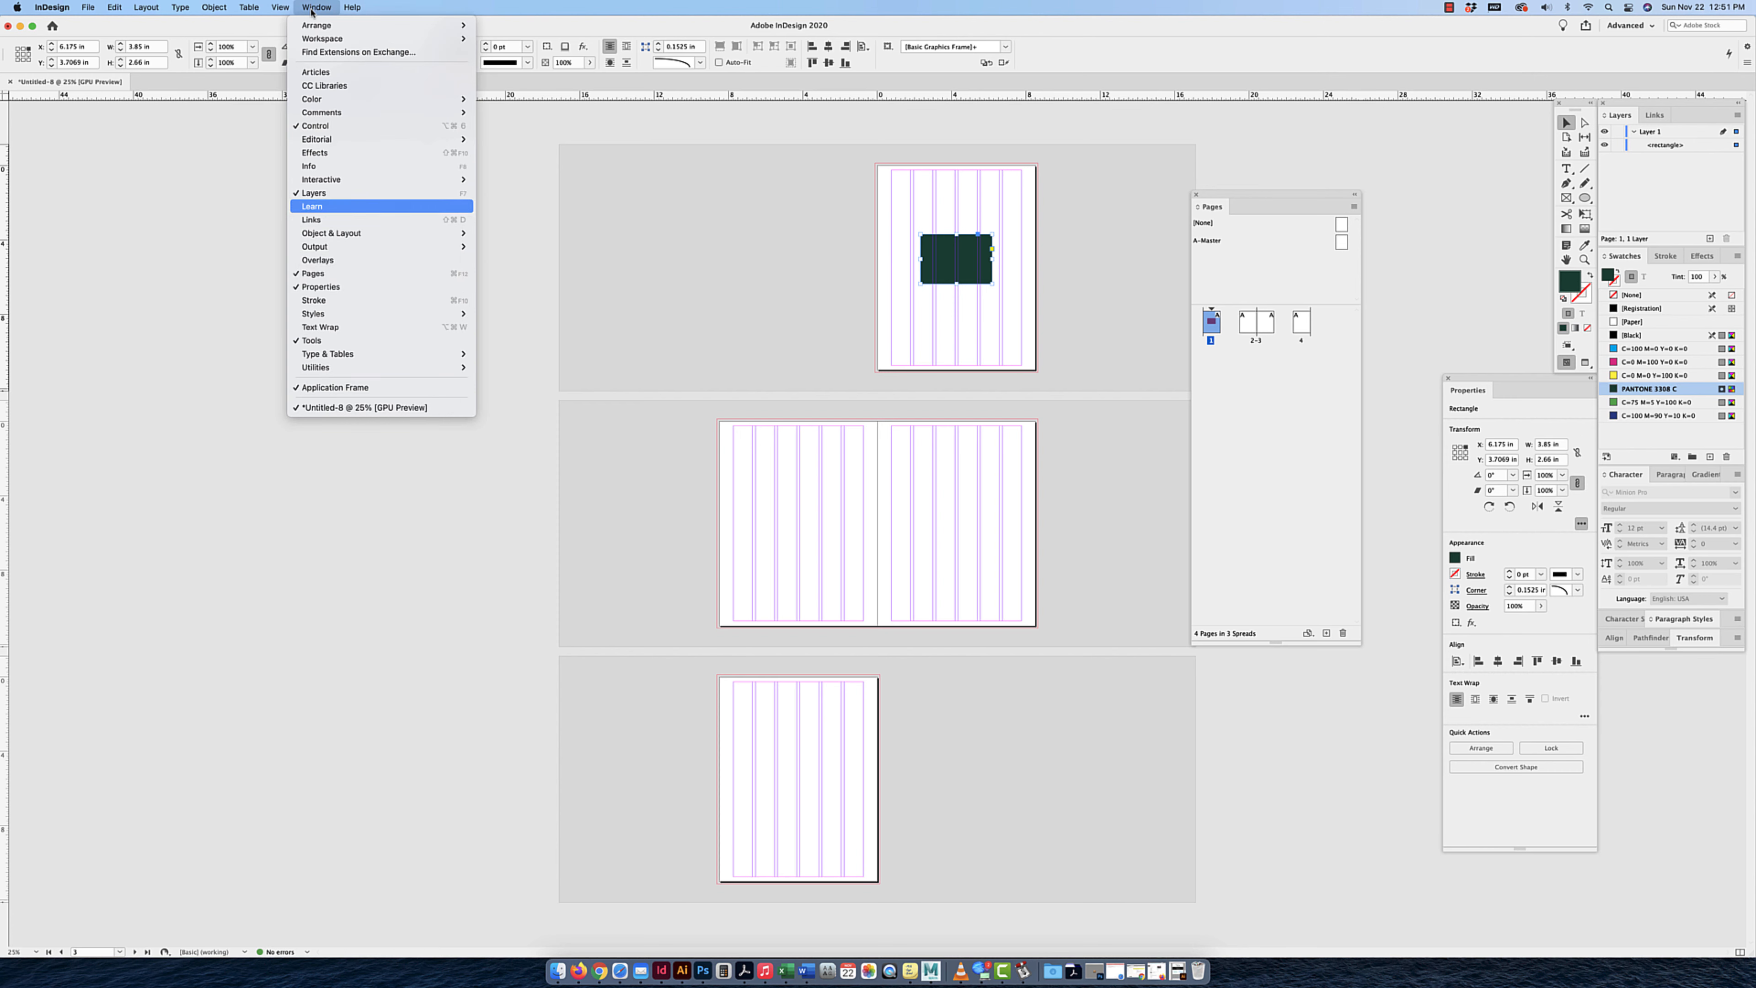
mouse_move(319, 104)
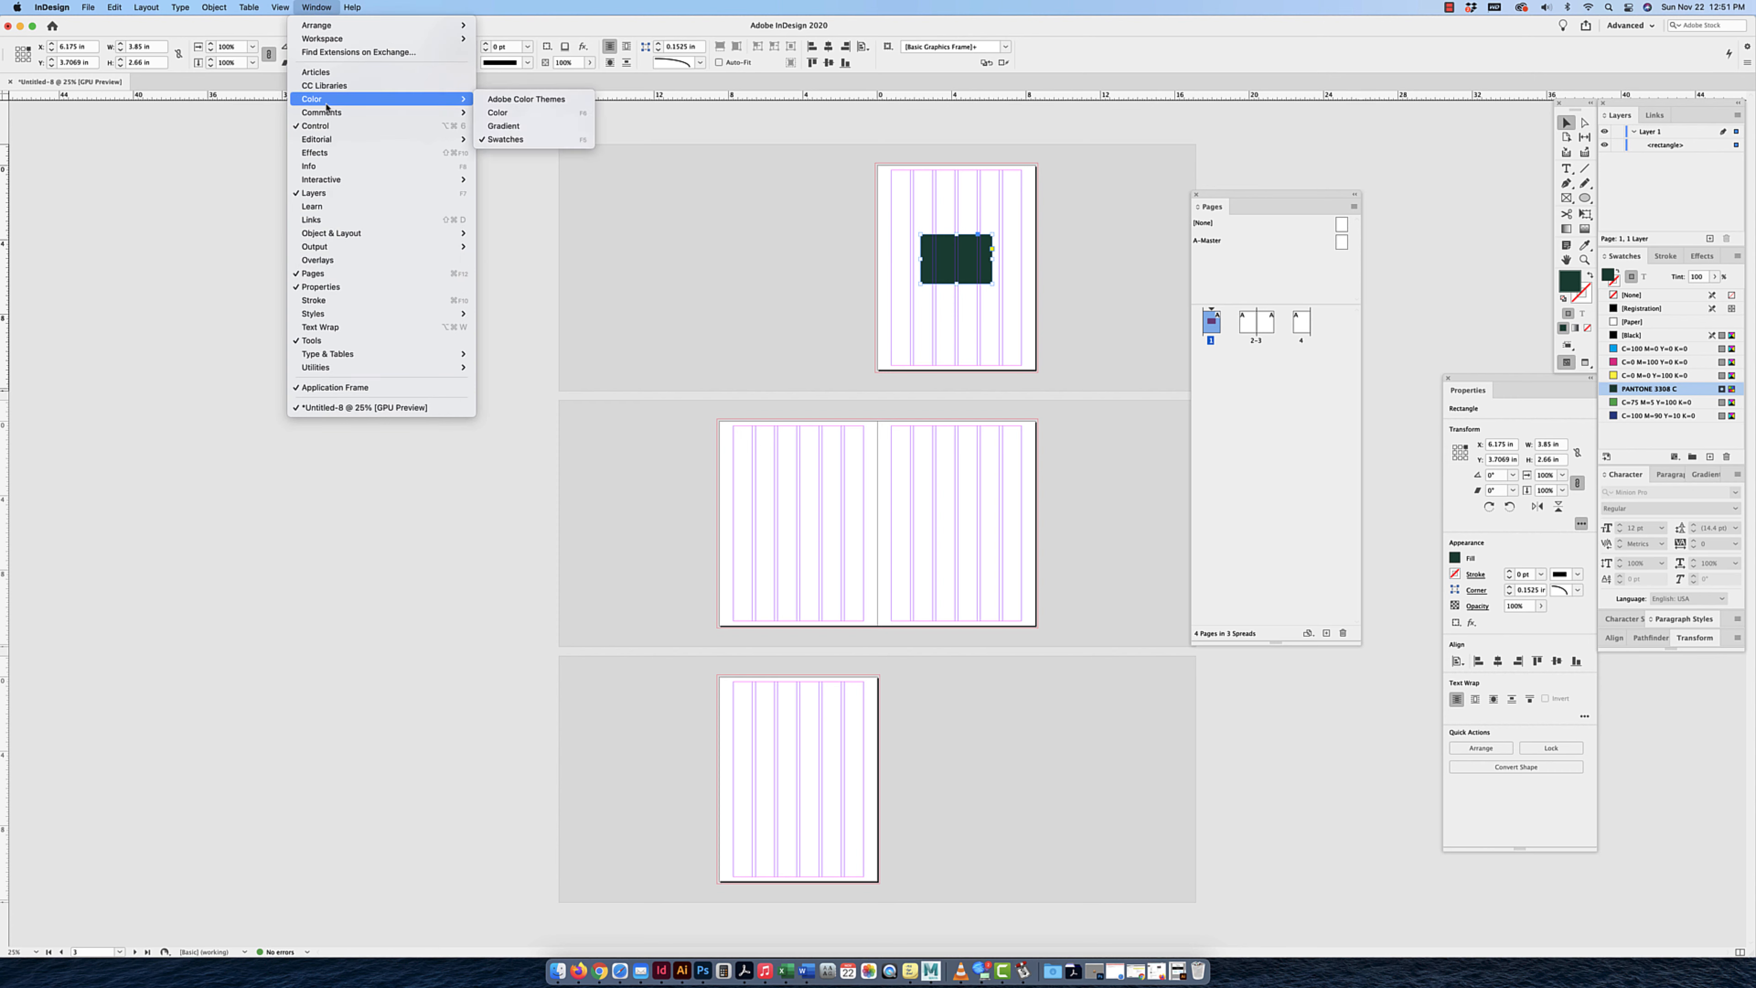
click(502, 116)
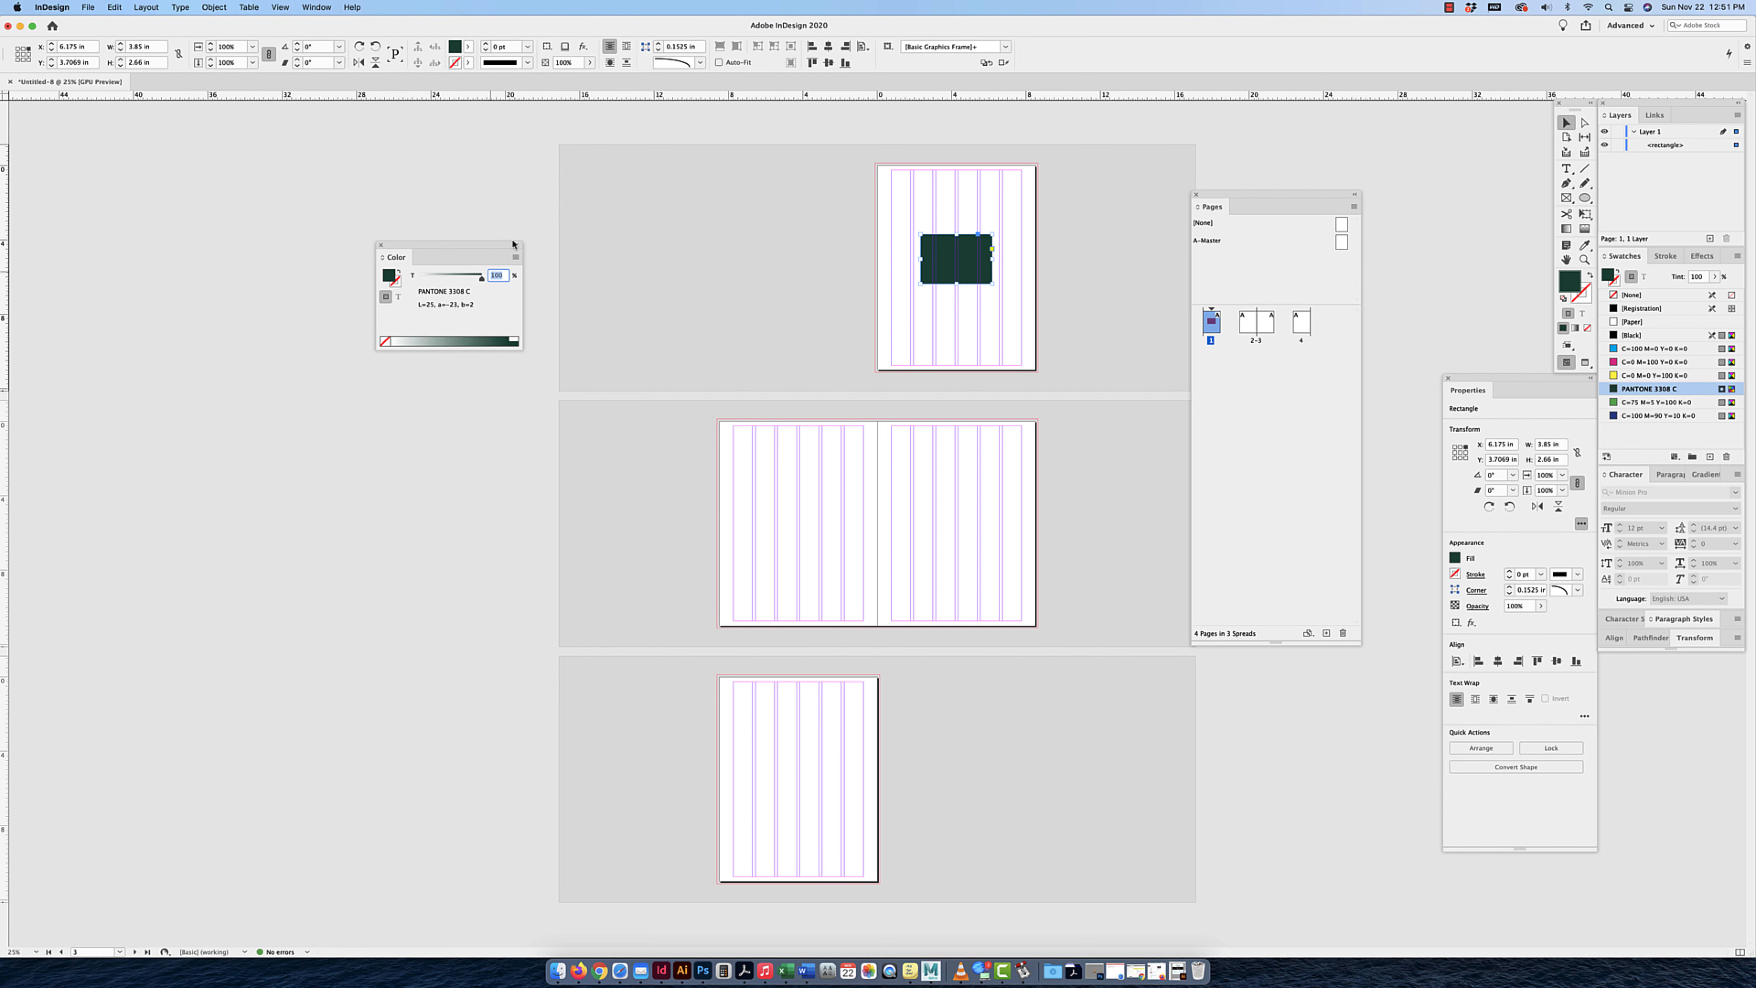
click(515, 257)
click(546, 298)
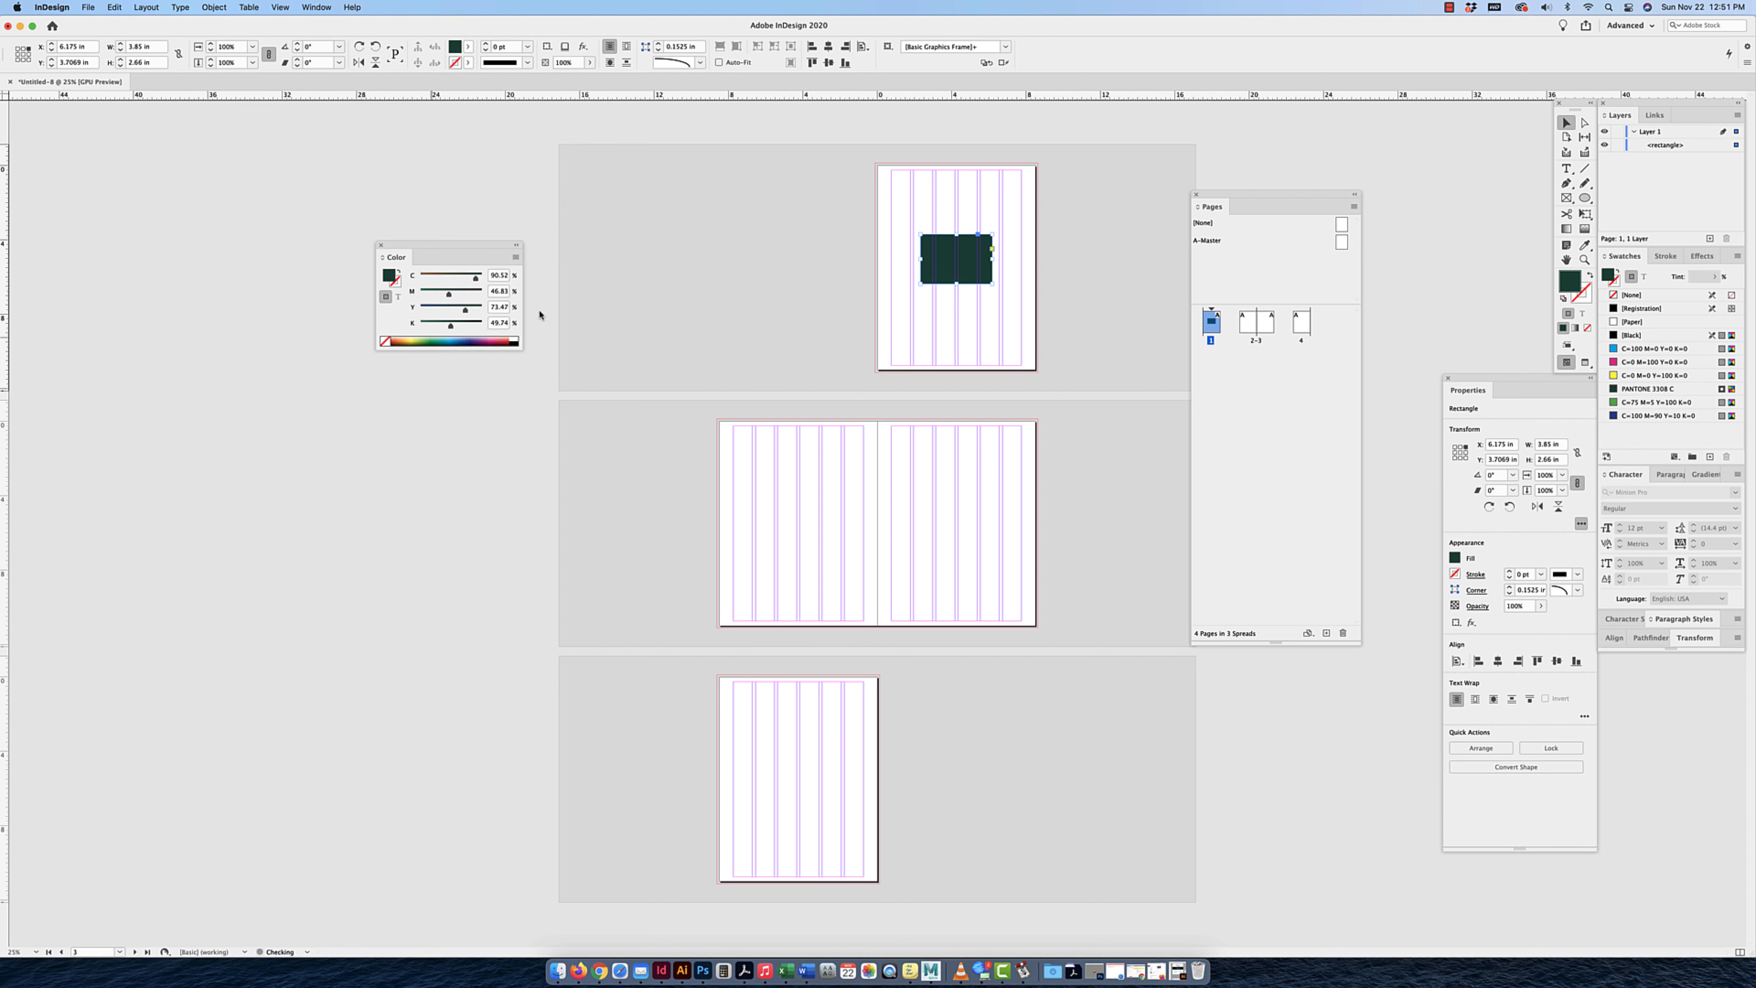
click(515, 258)
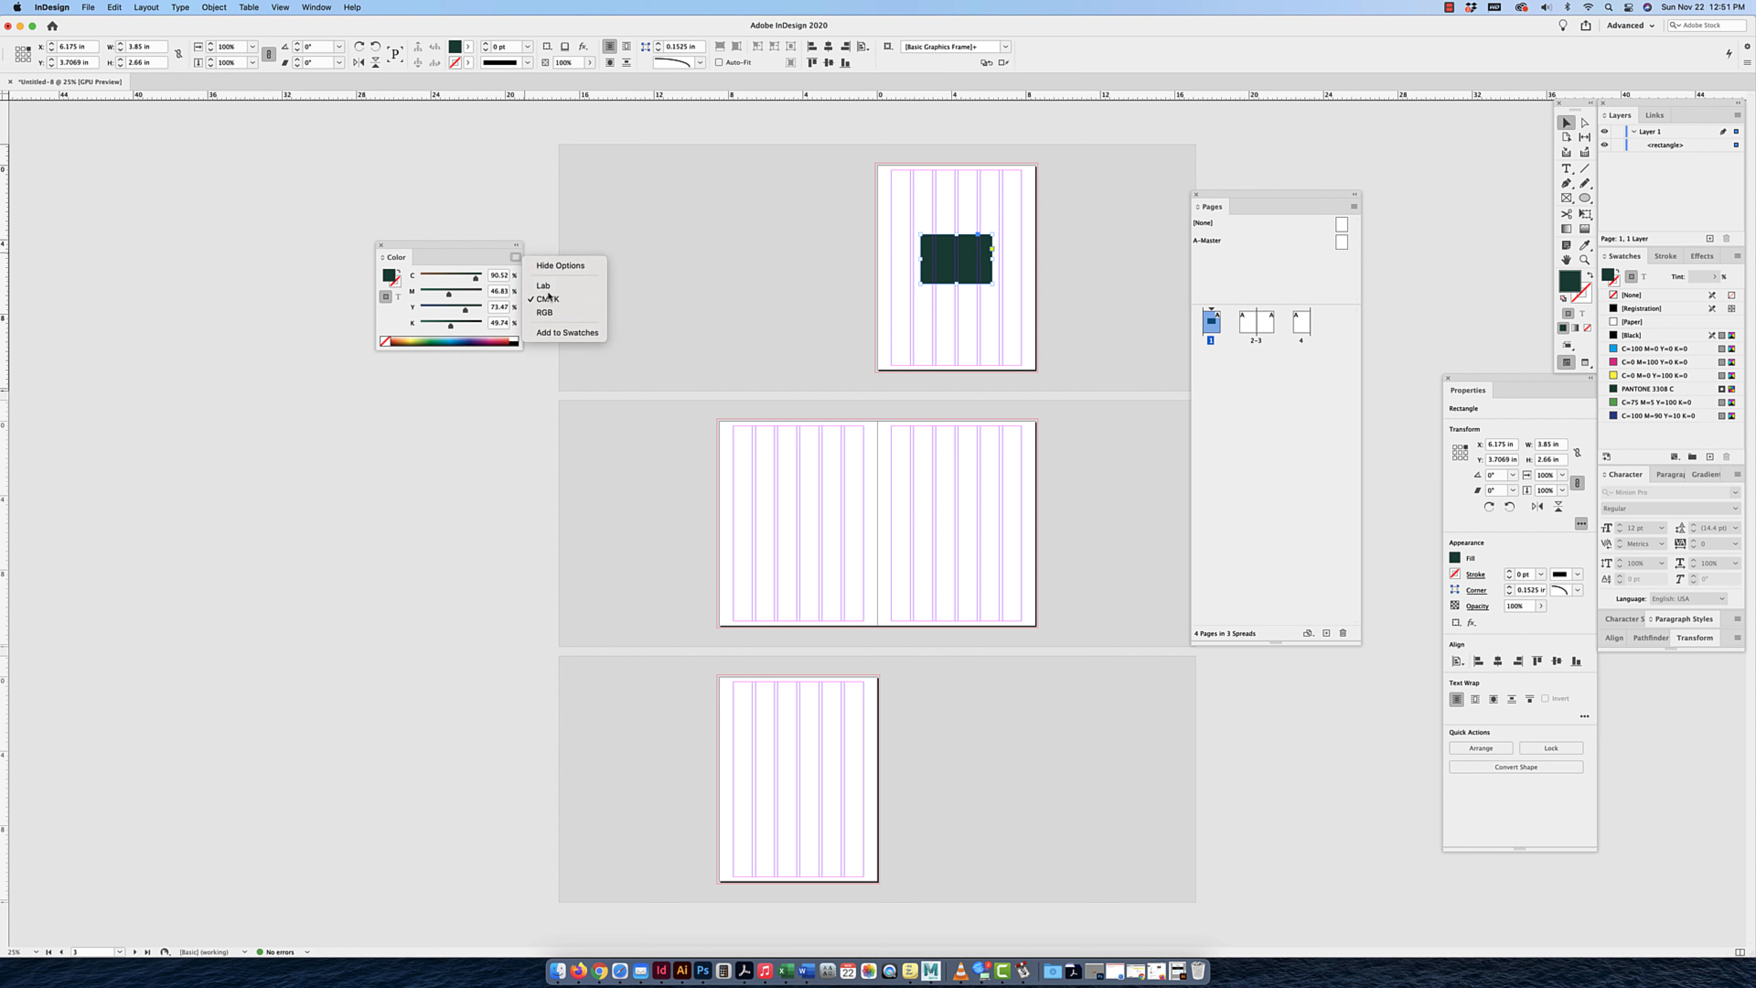
click(401, 317)
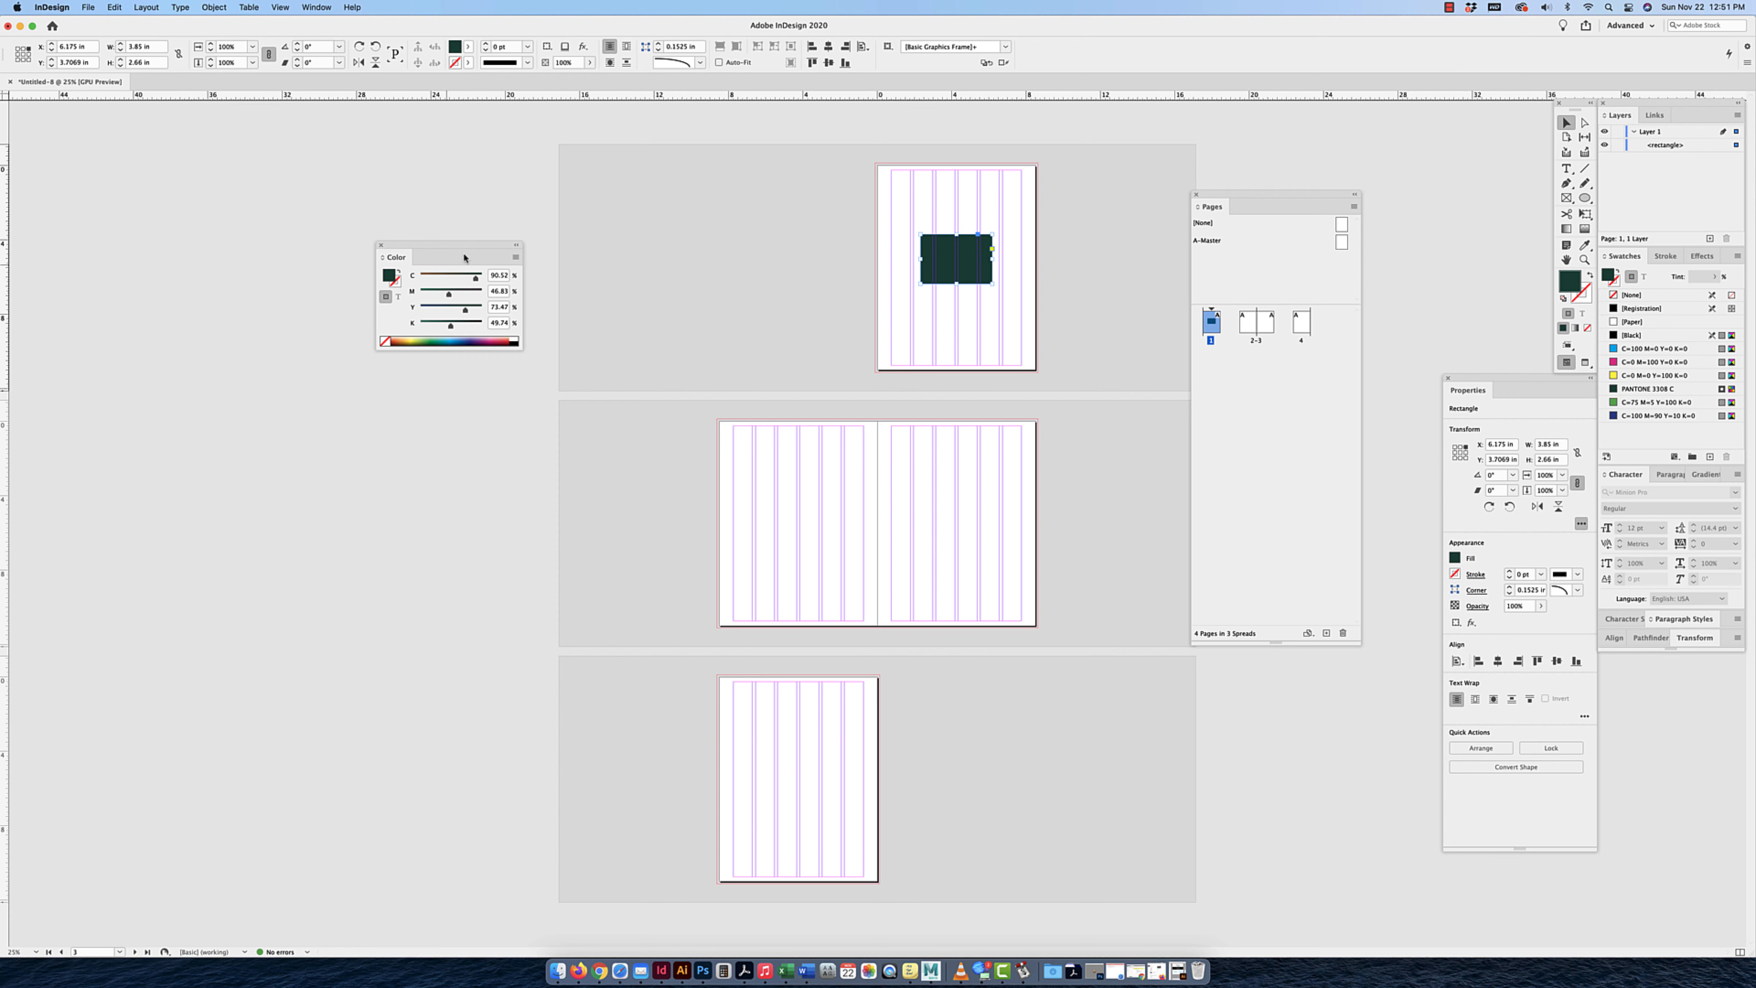
Dock the Color controls in the group with Swatches and bring up the Stroke options.
mouse_move(465, 256)
mouse_down()
mouse_move(1079, 713)
mouse_move(1272, 805)
mouse_move(1659, 290)
mouse_move(1649, 257)
mouse_move(1667, 259)
mouse_move(1646, 260)
mouse_up()
click(1679, 258)
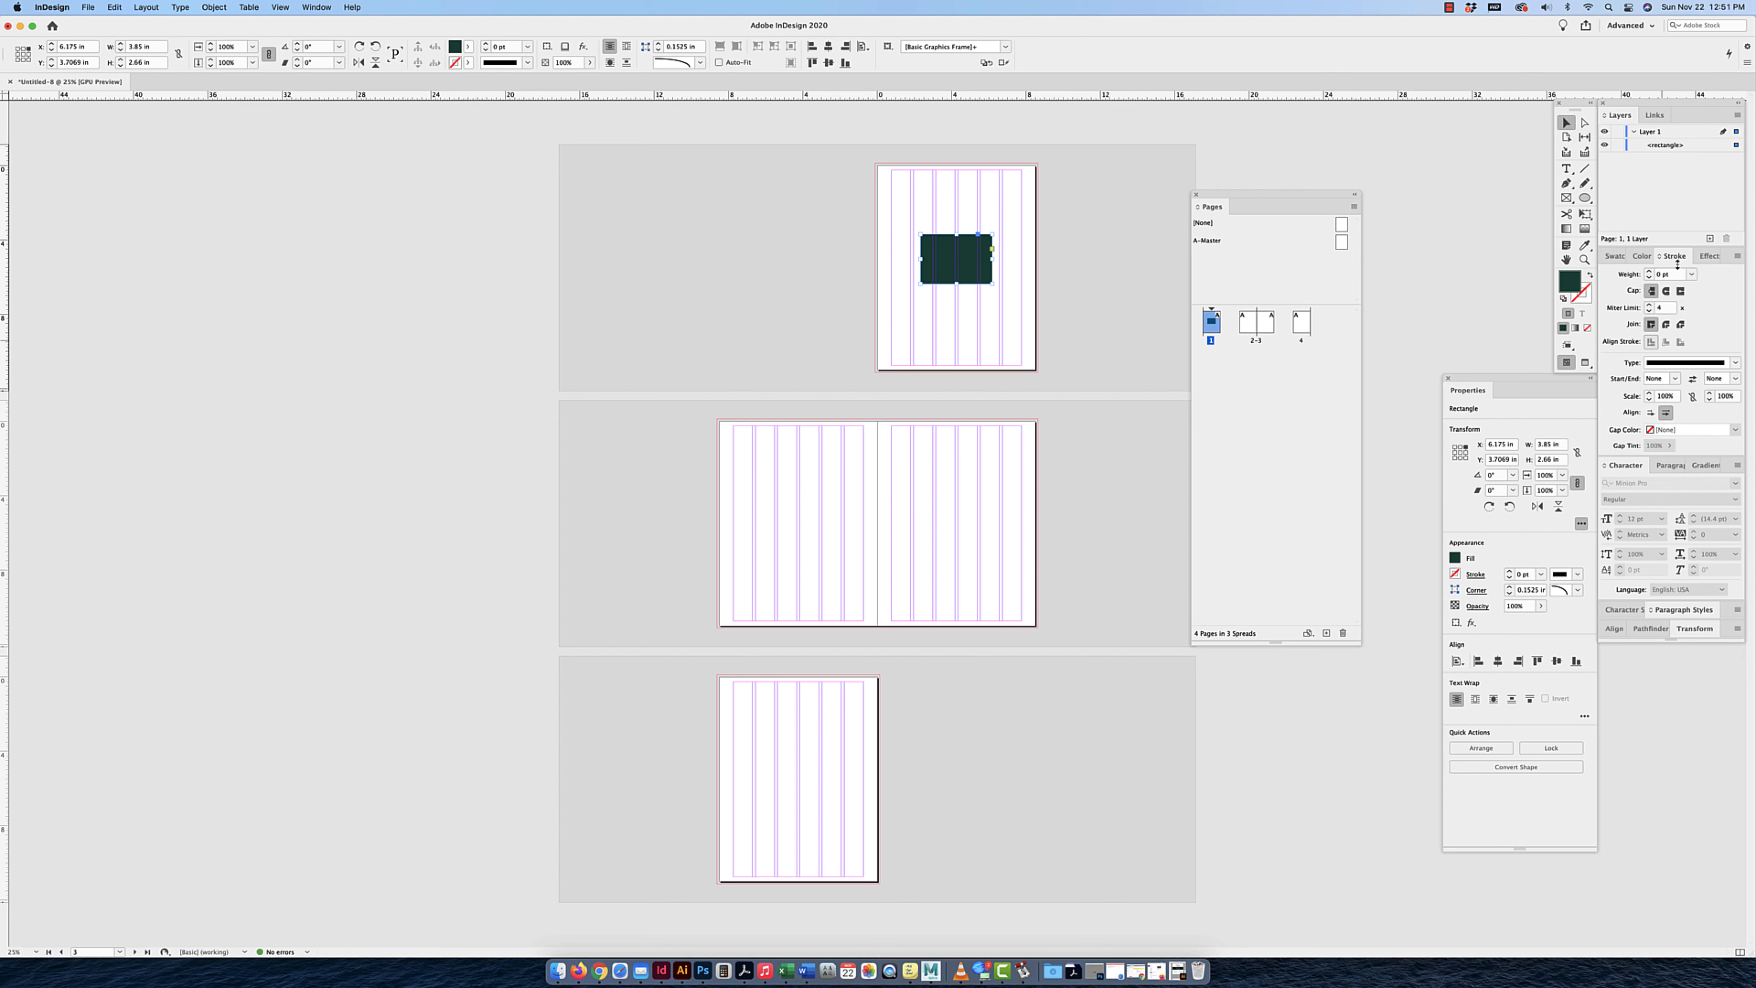
Compare the document in Normal and Preview screen modes, finishing in Preview.
click(1669, 363)
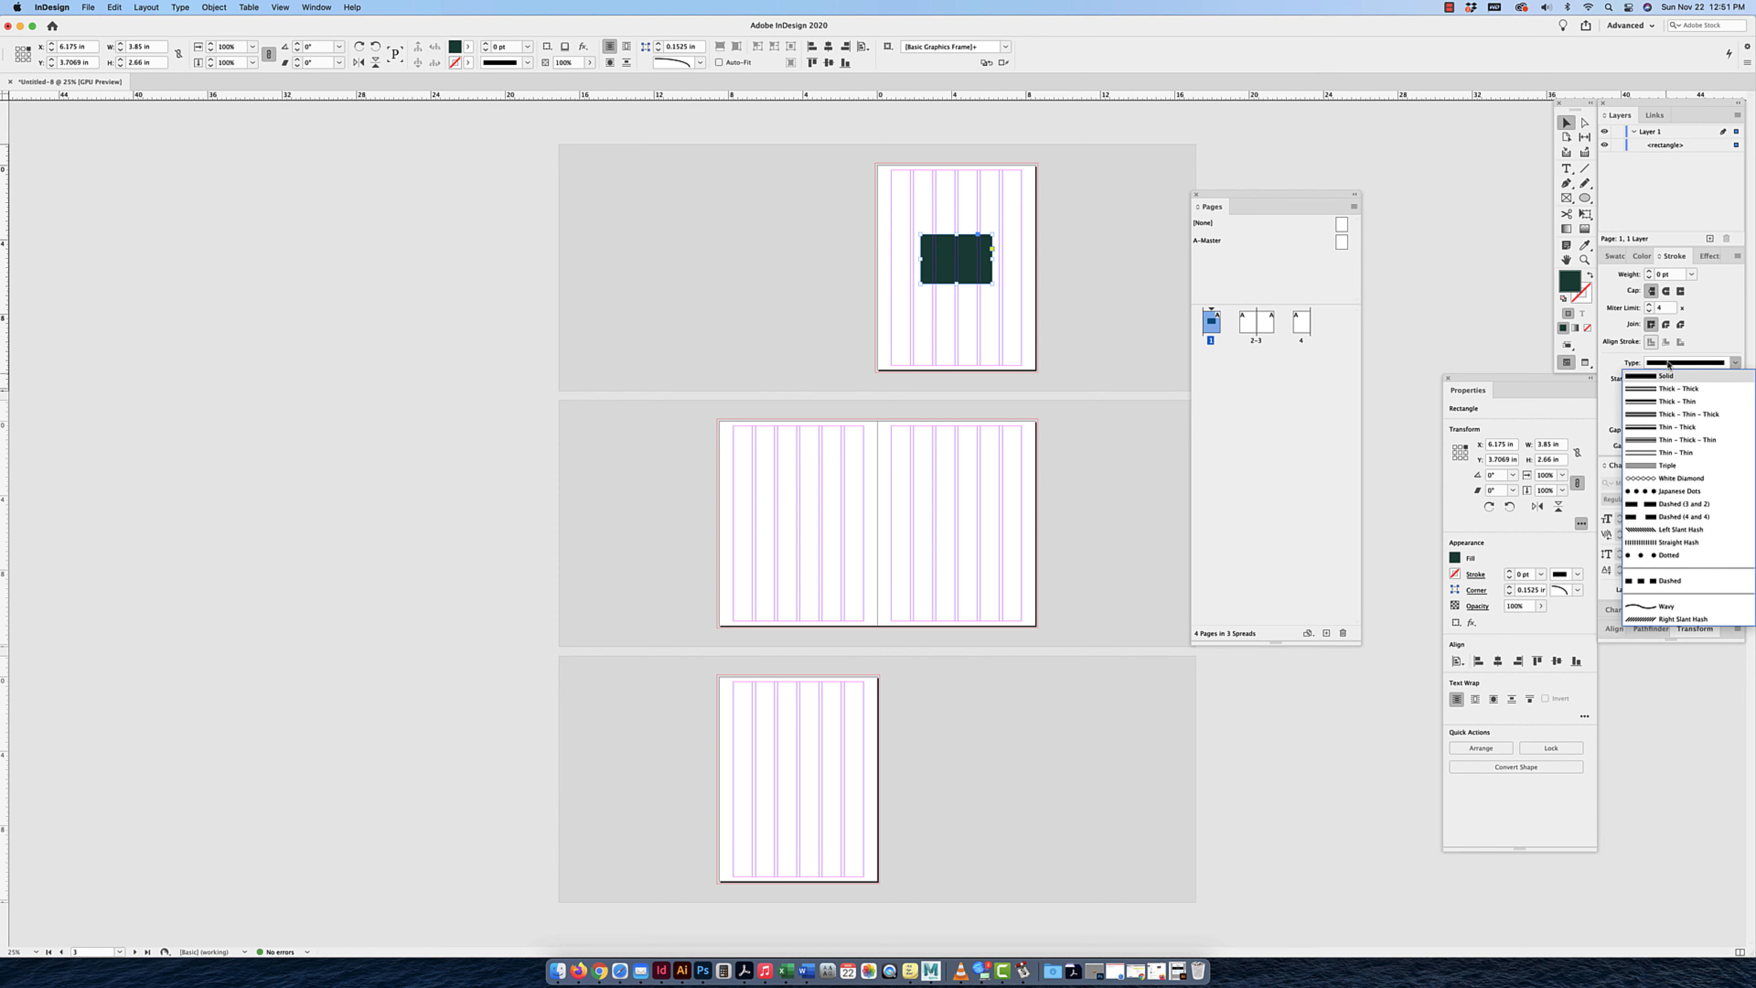
click(1584, 169)
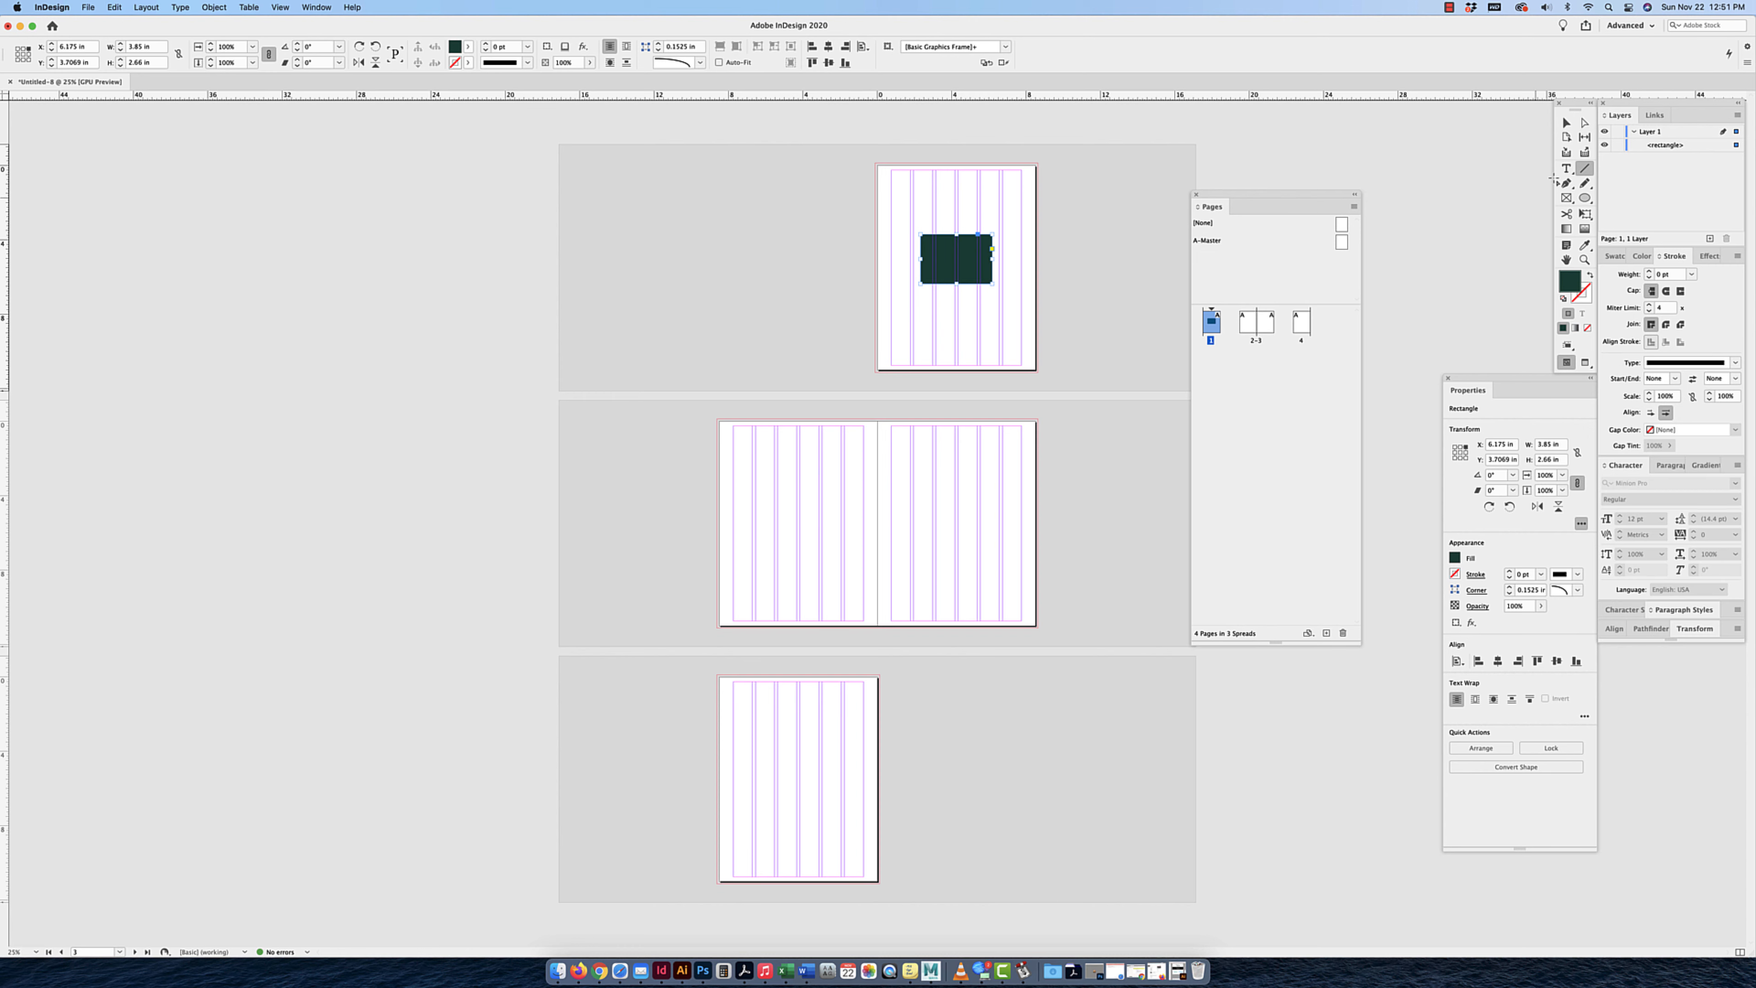
key(w)
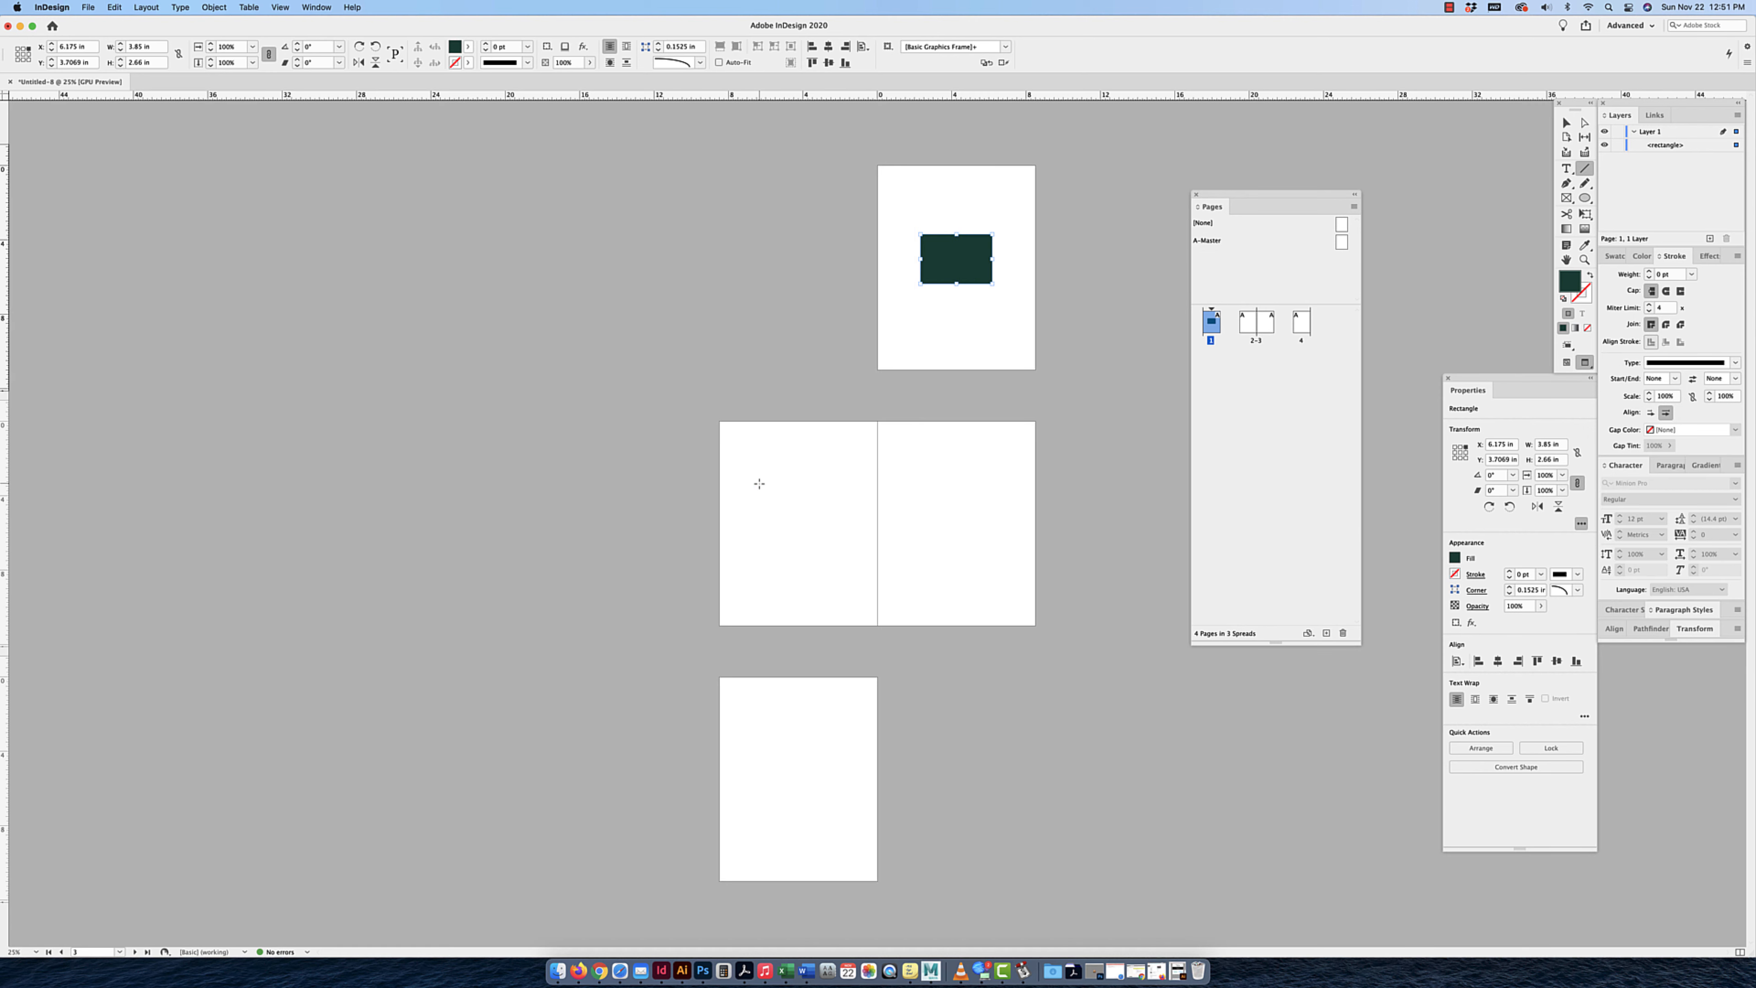
key(w)
key(w)
key(w)
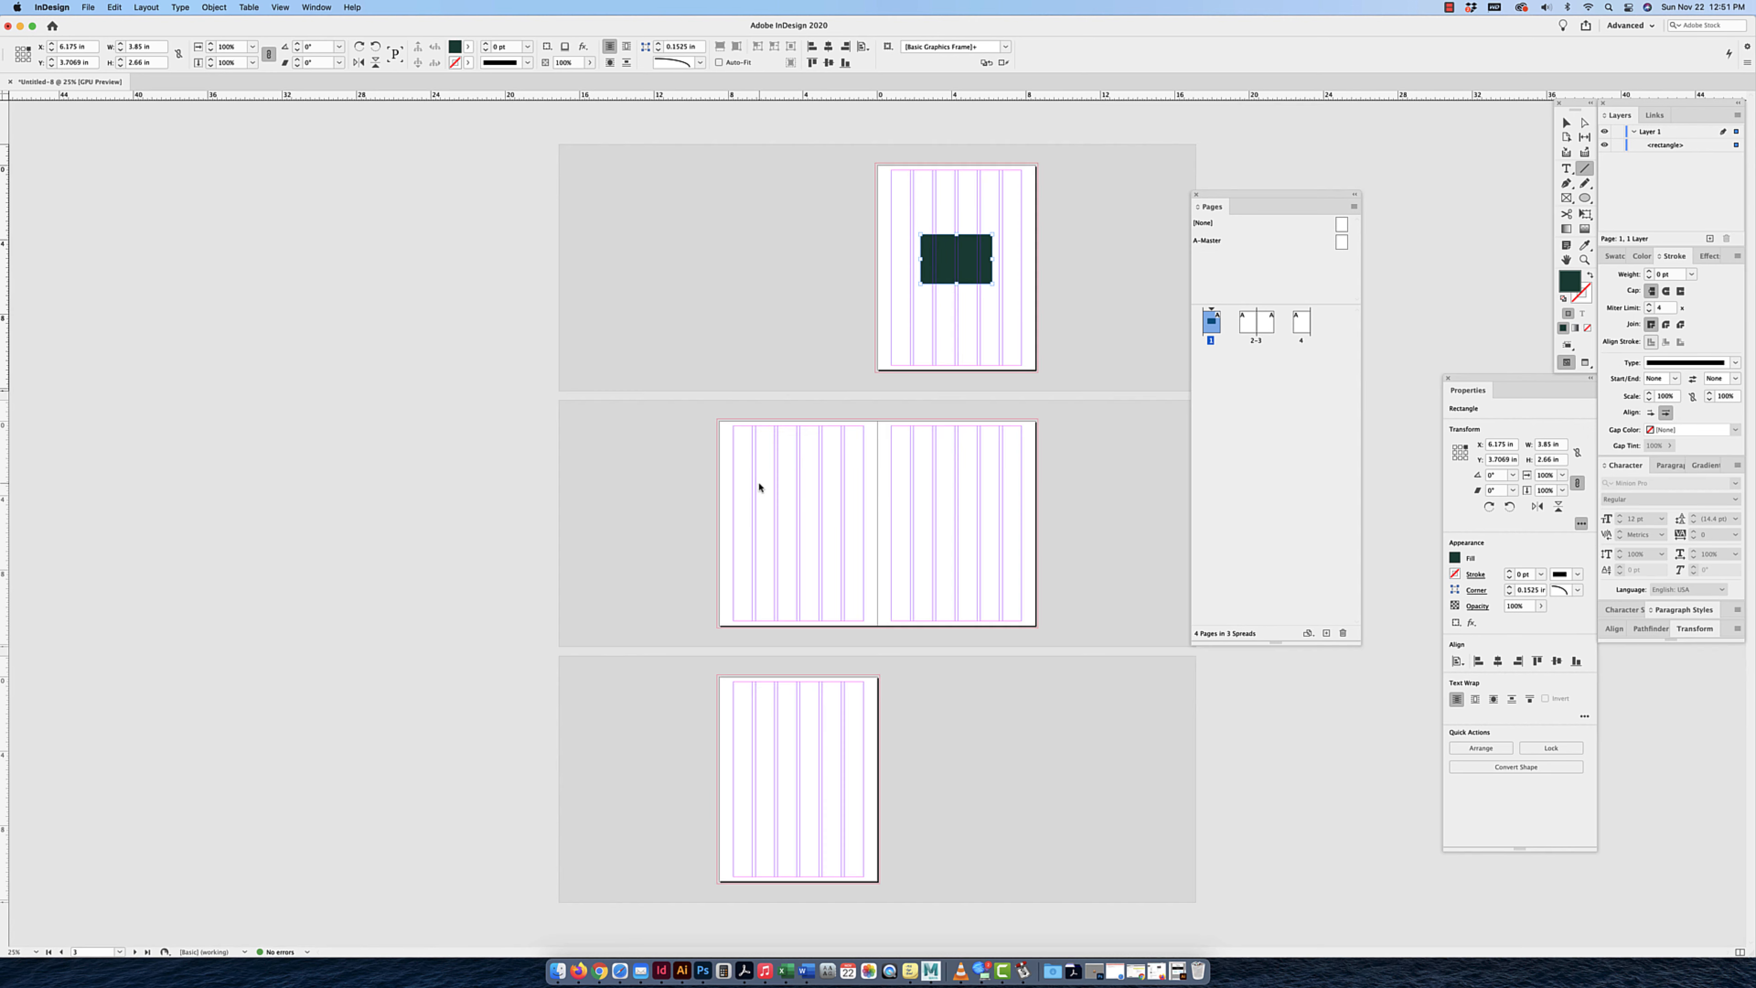
click(1585, 363)
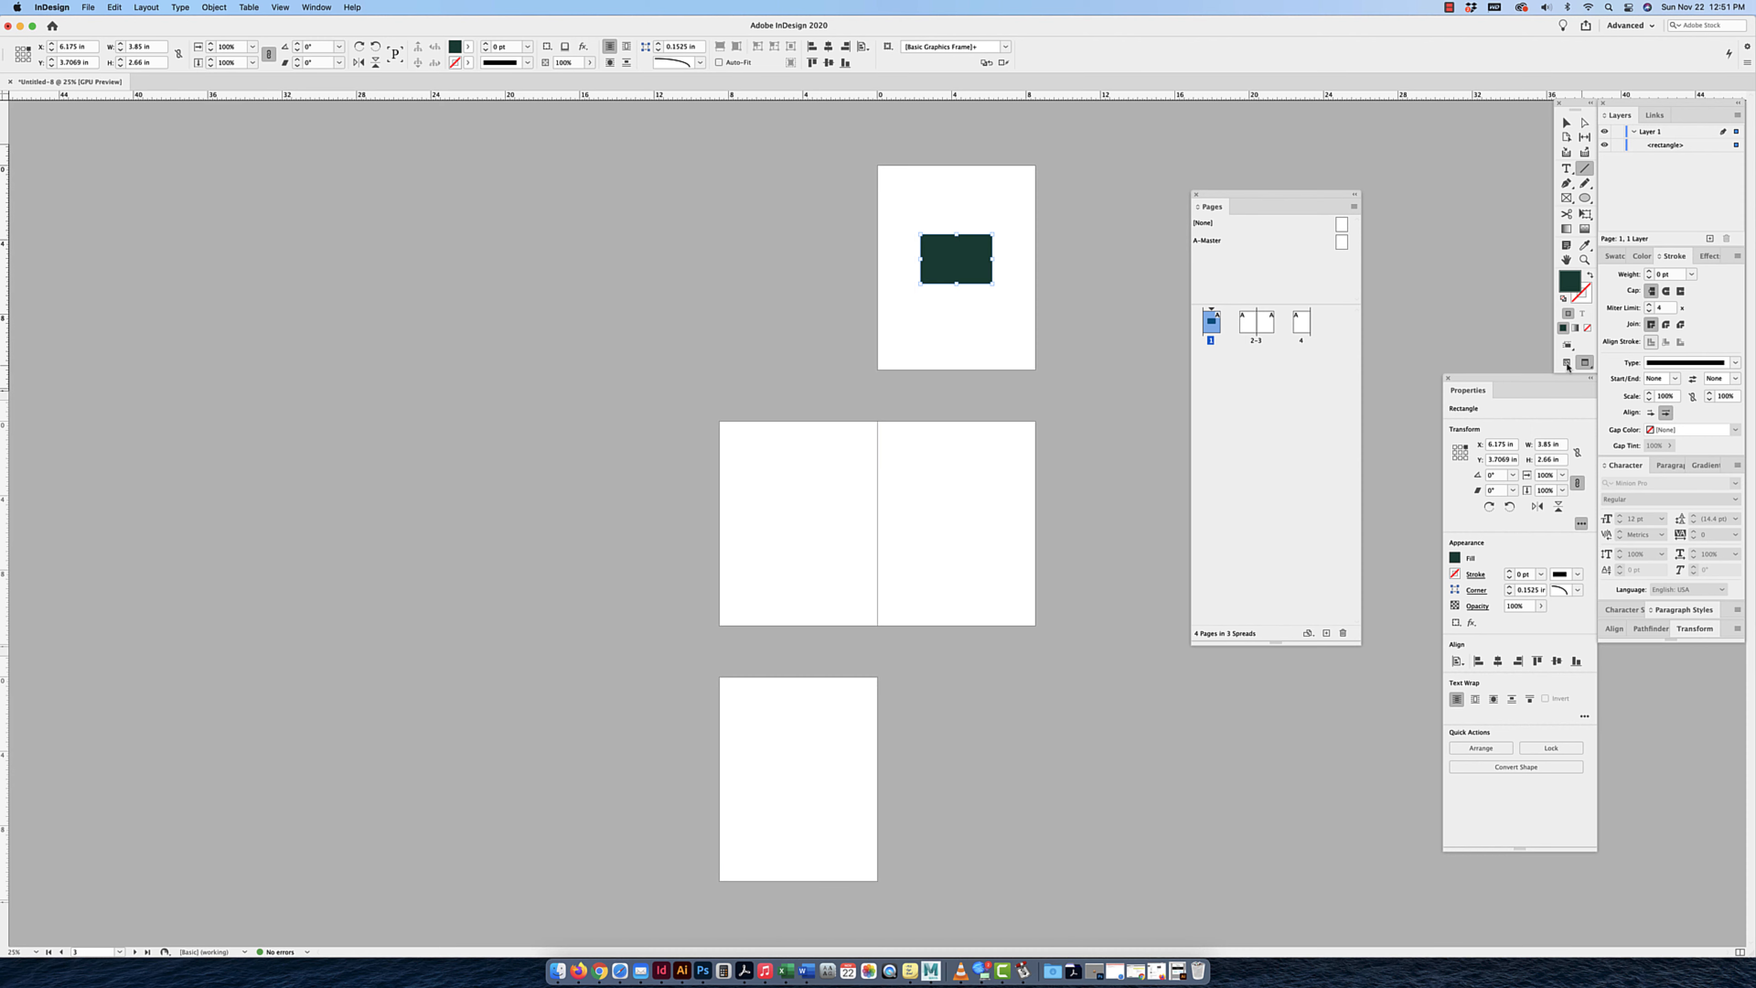
click(1567, 364)
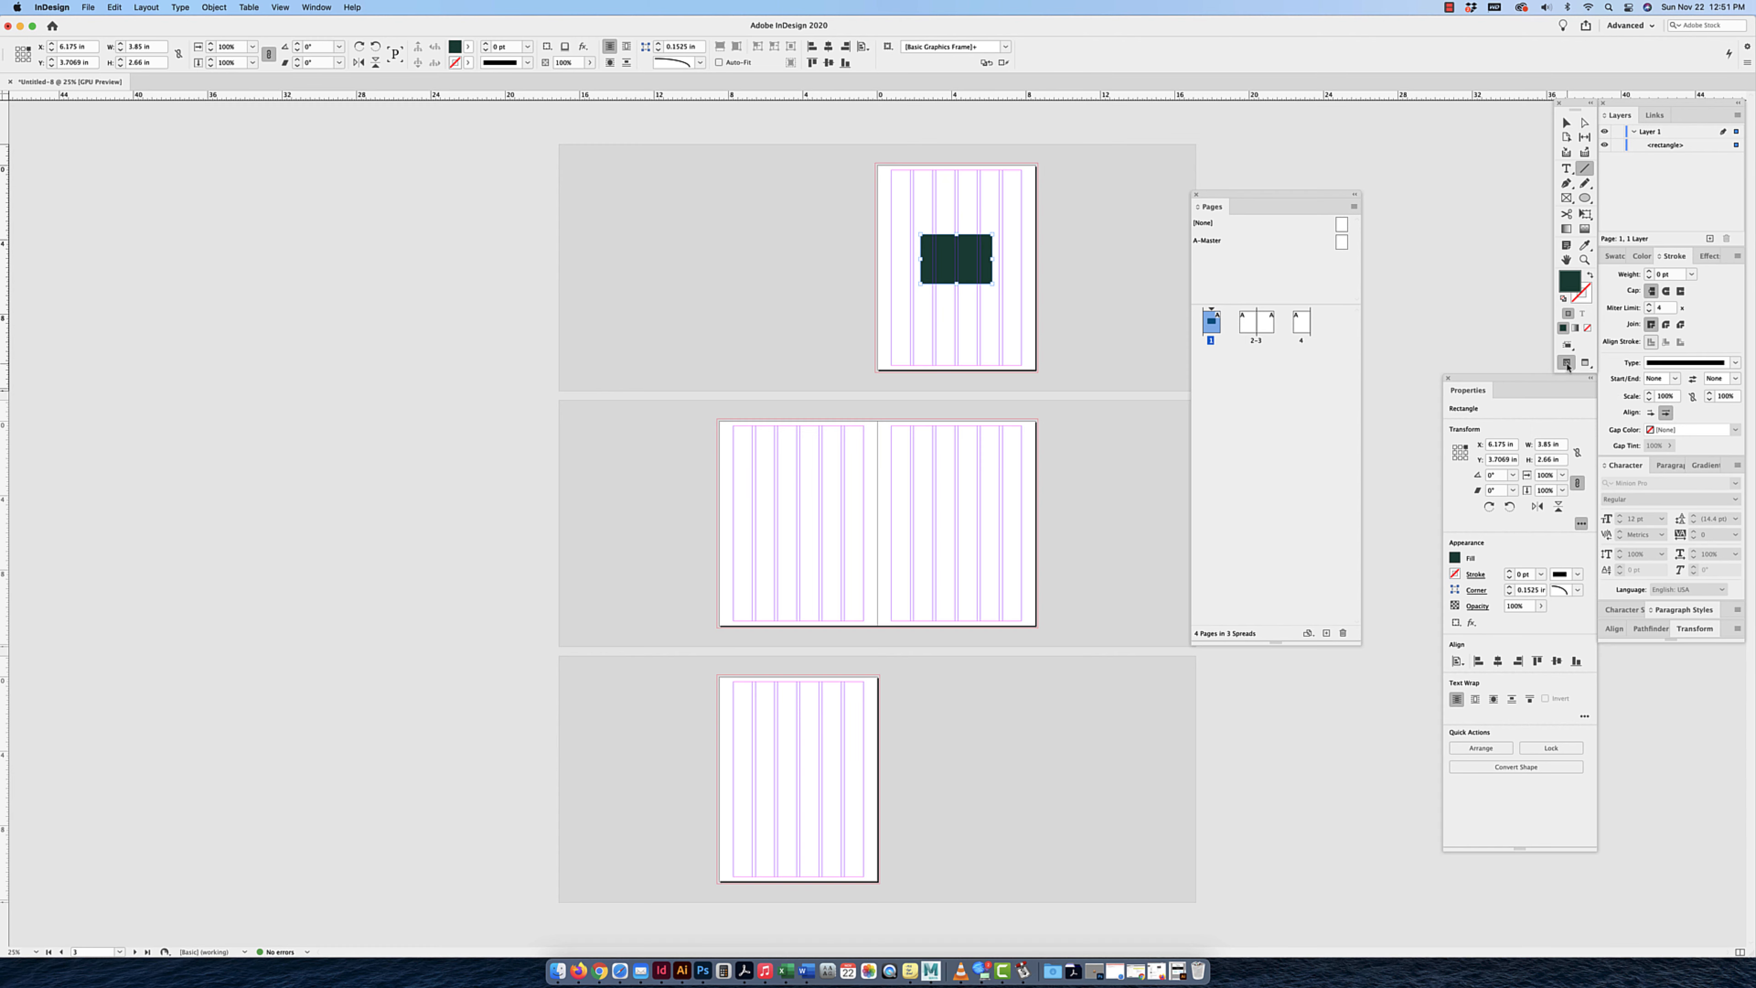
click(1585, 363)
click(1563, 365)
key(w)
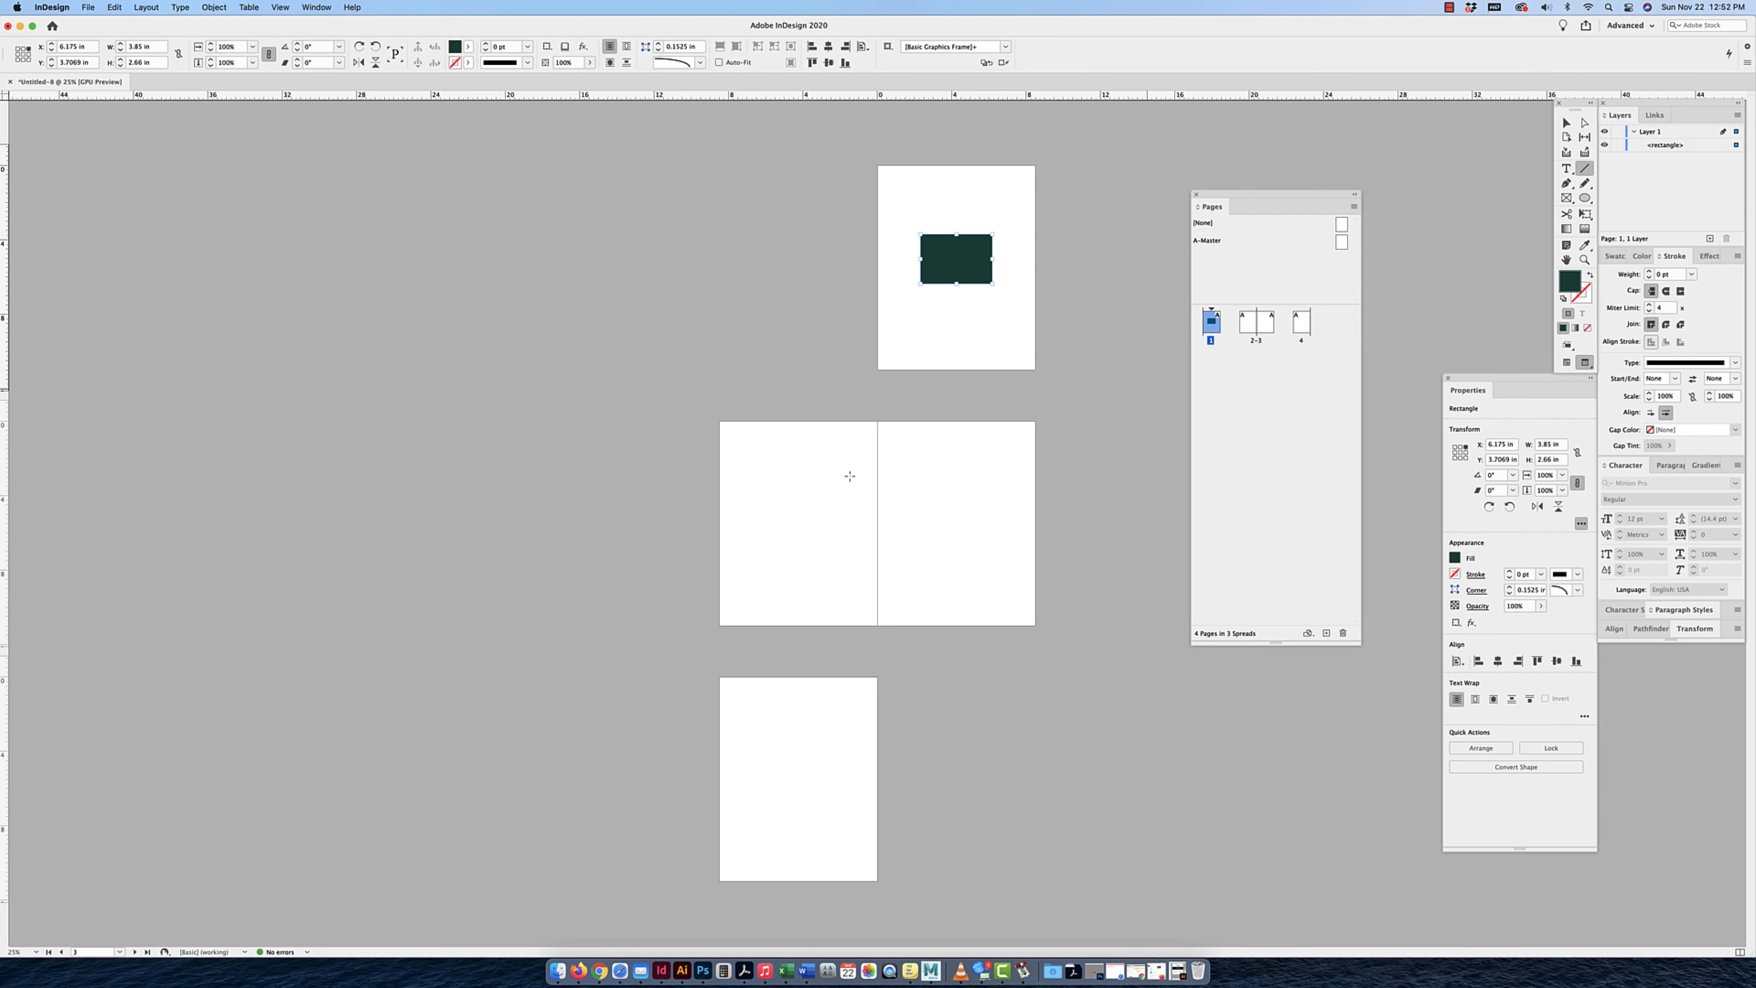
key(w)
key(w)
Draw a horizontal line about 5.97 in long on page 3 and give it a [Black] stroke.
drag(900, 488, 1014, 488)
key(super+equal)
key(super+equal)
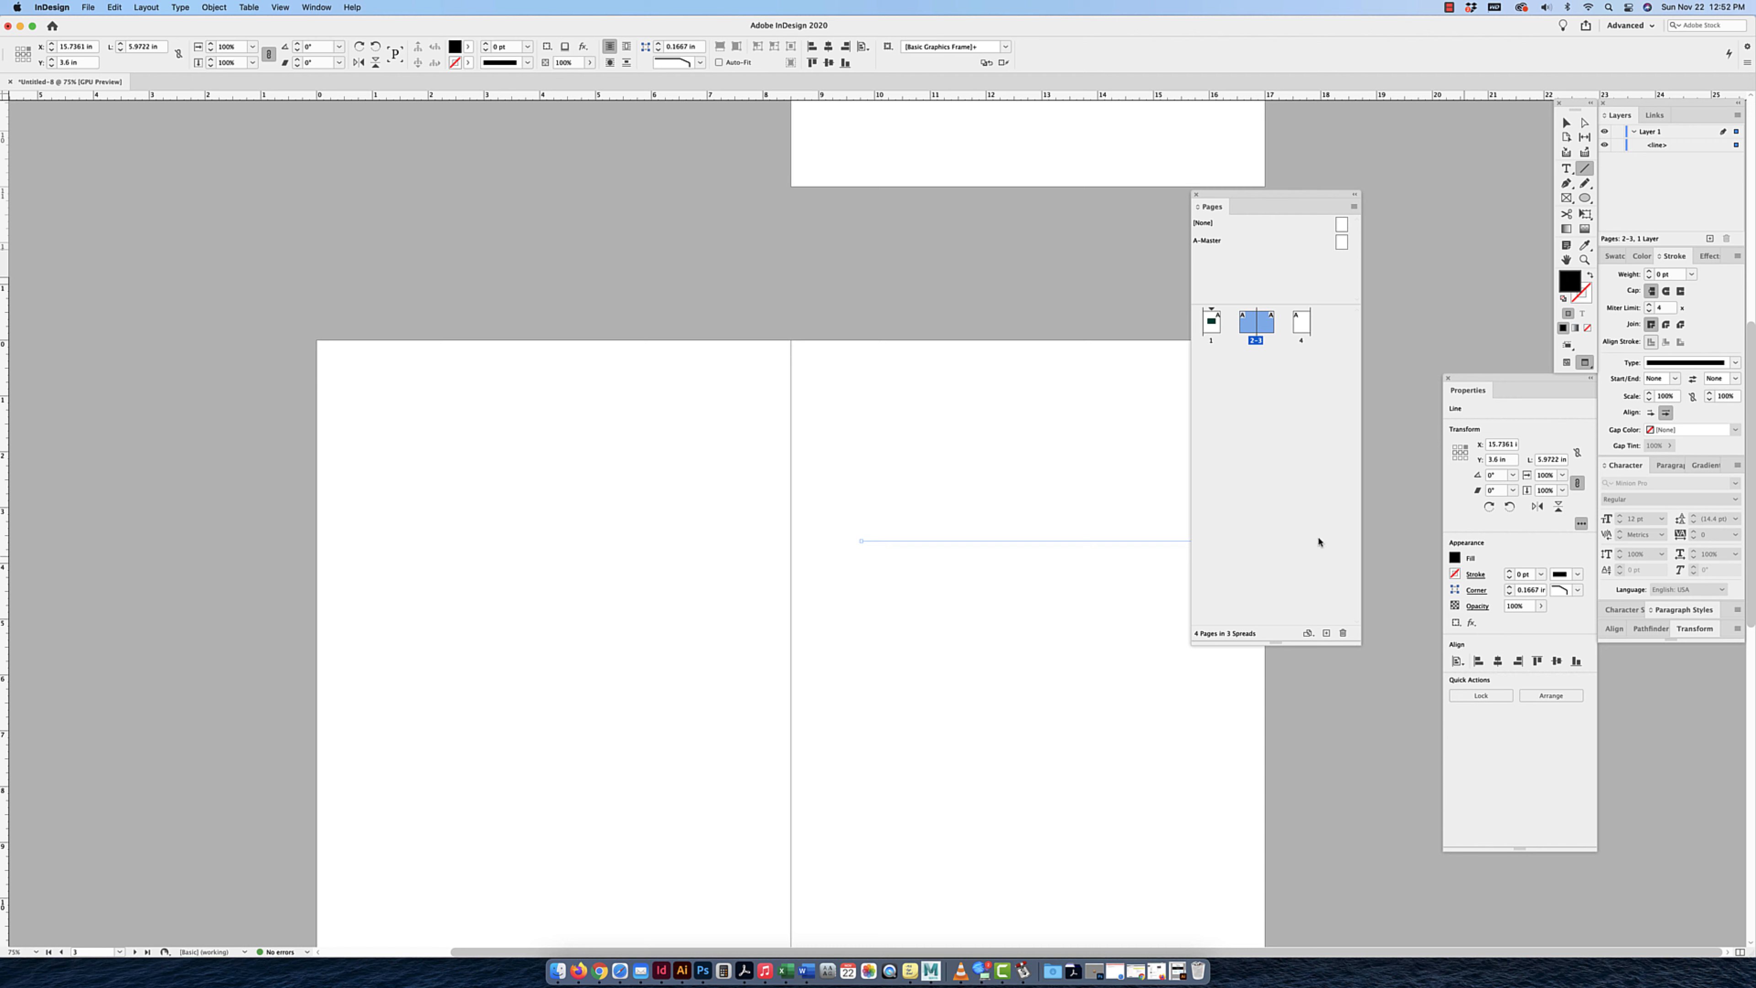
click(1475, 576)
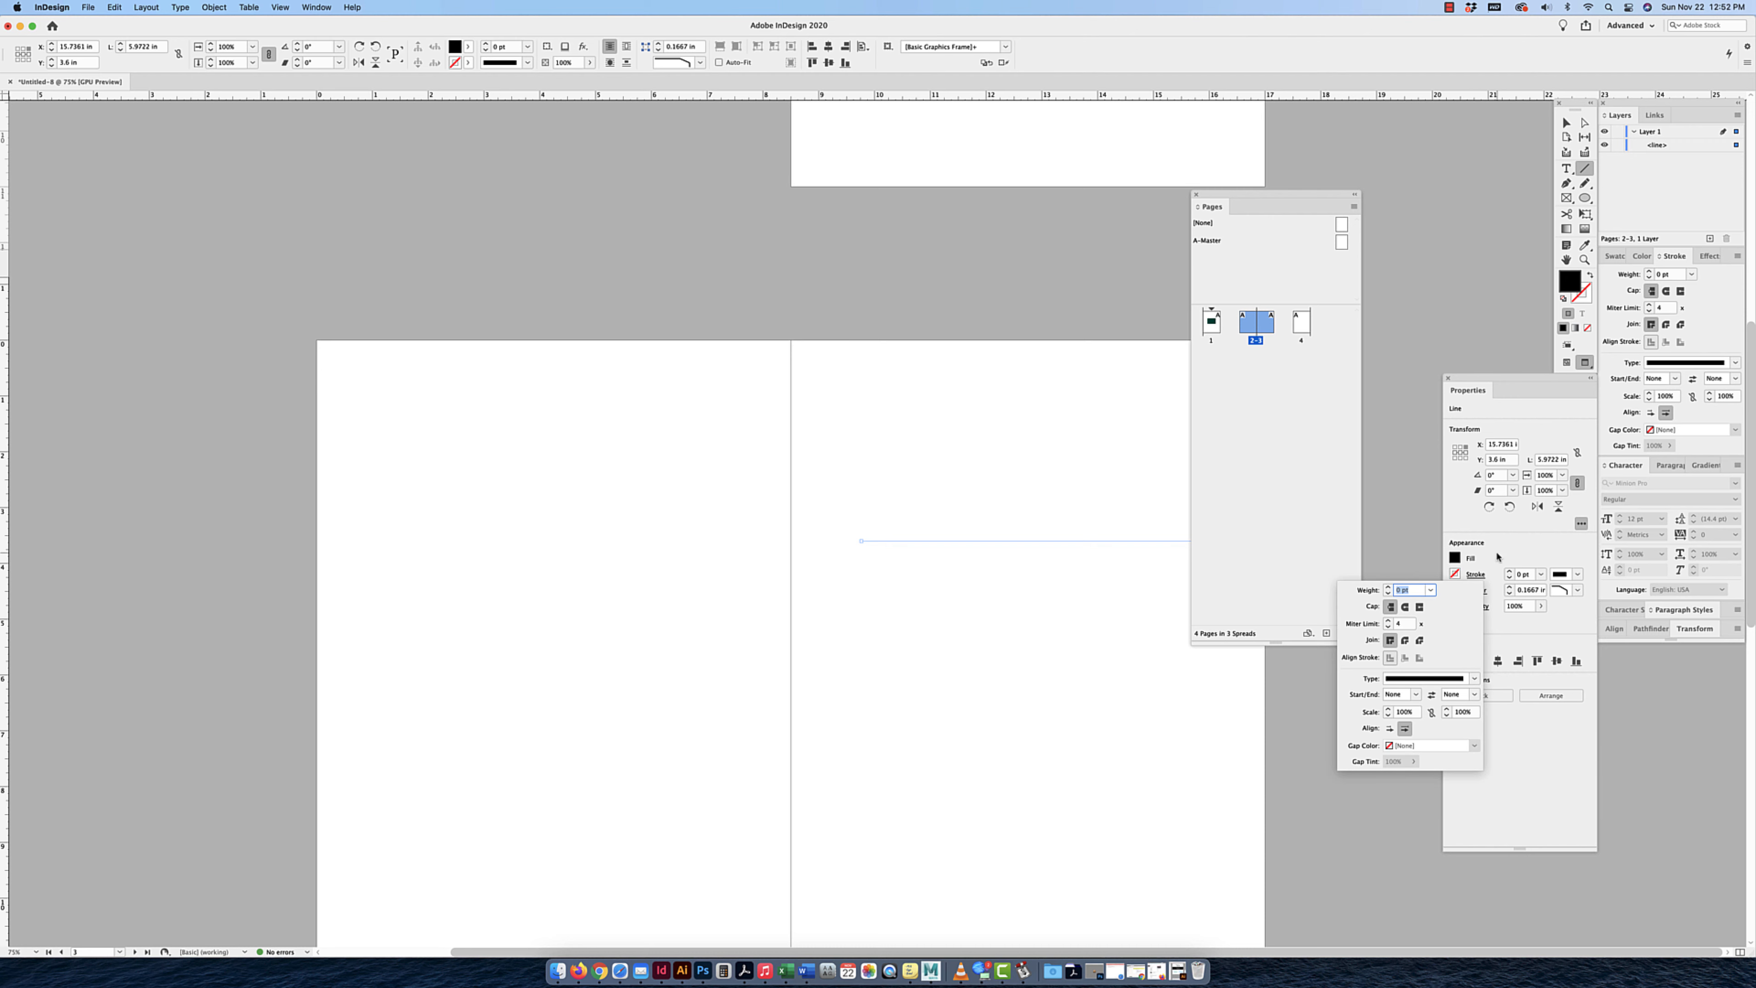
click(1465, 572)
click(1341, 694)
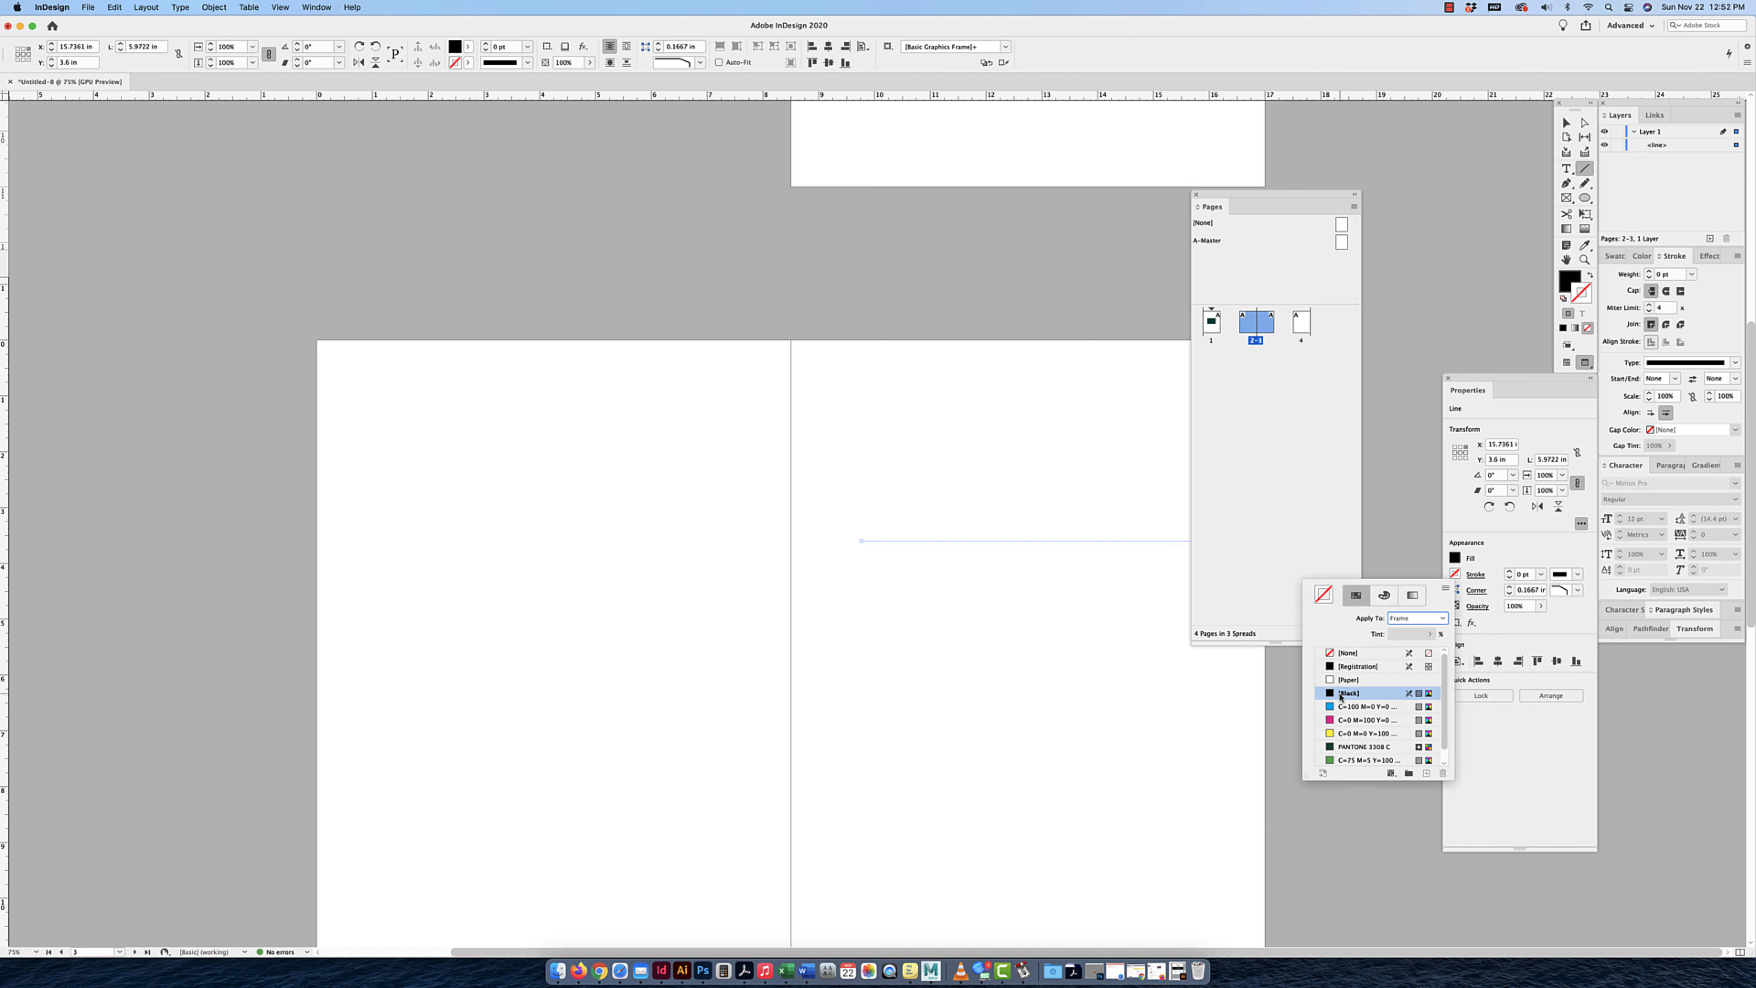
Nudge the line up slightly and set its stroke weight to 30 pt.
key(shift+Up)
key(shift+Up)
click(1643, 273)
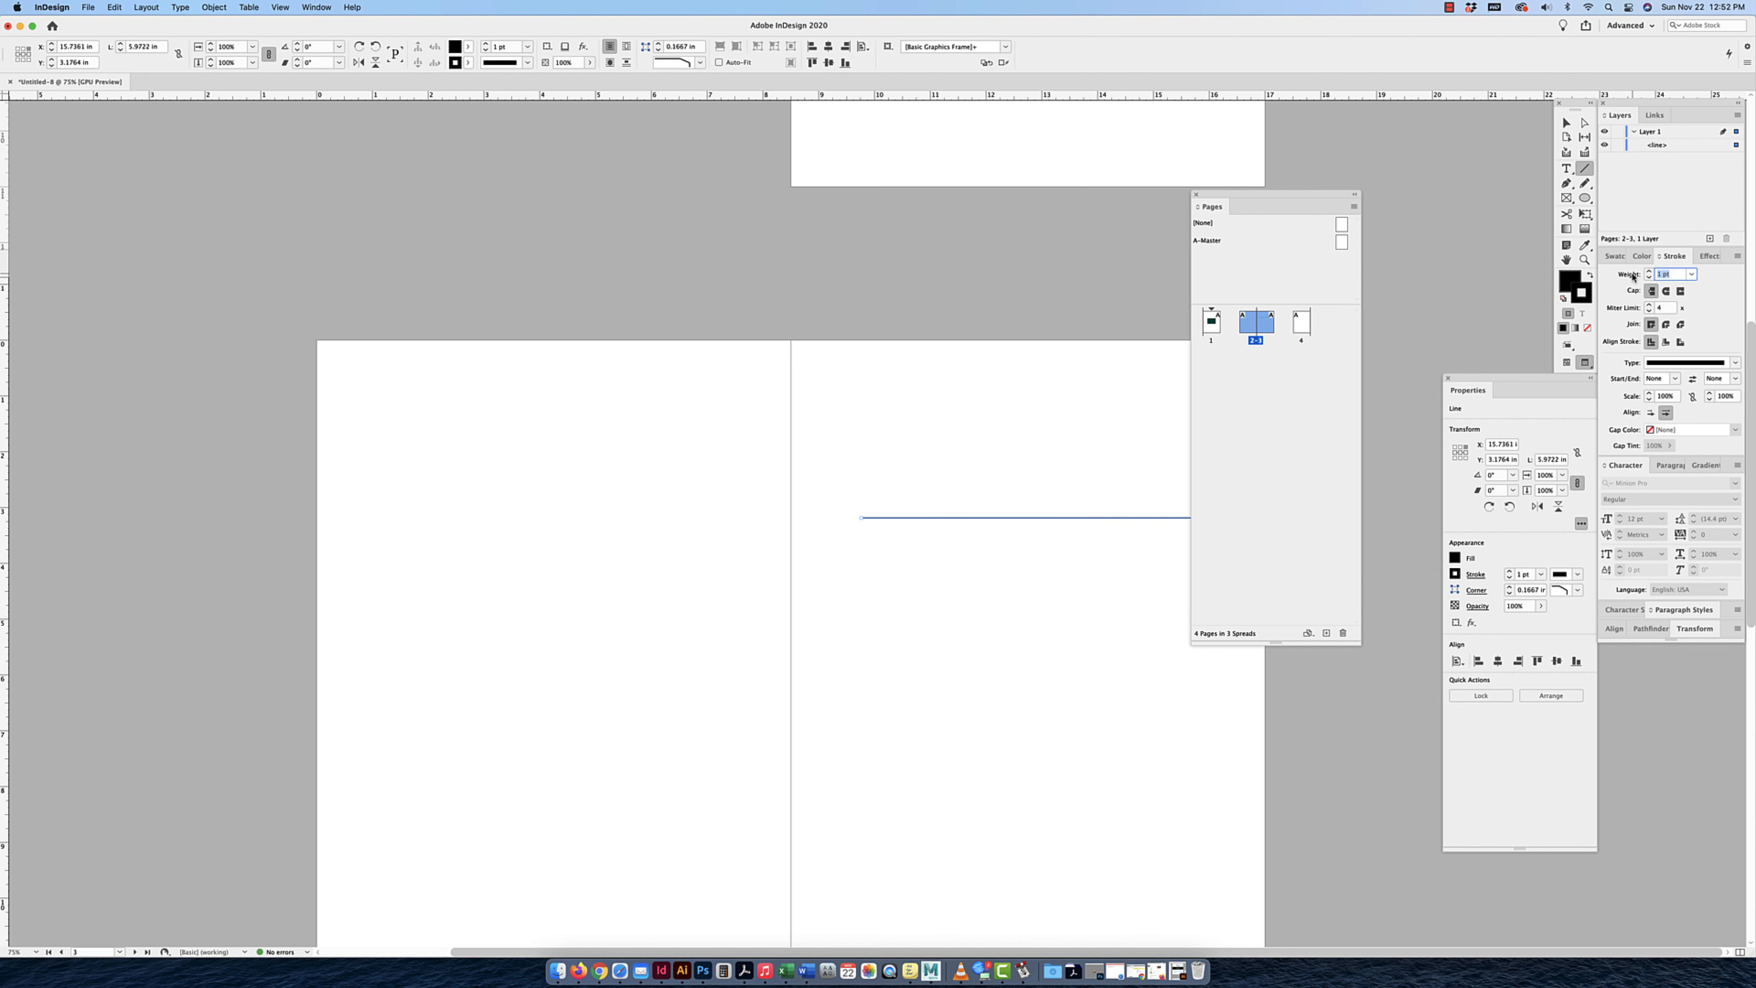
text(30)
key(Return)
Try the Thick - Thin, Japanese Dots and Dotted stroke types on the line, and settle on Dashed.
click(1680, 363)
click(1677, 401)
click(1668, 363)
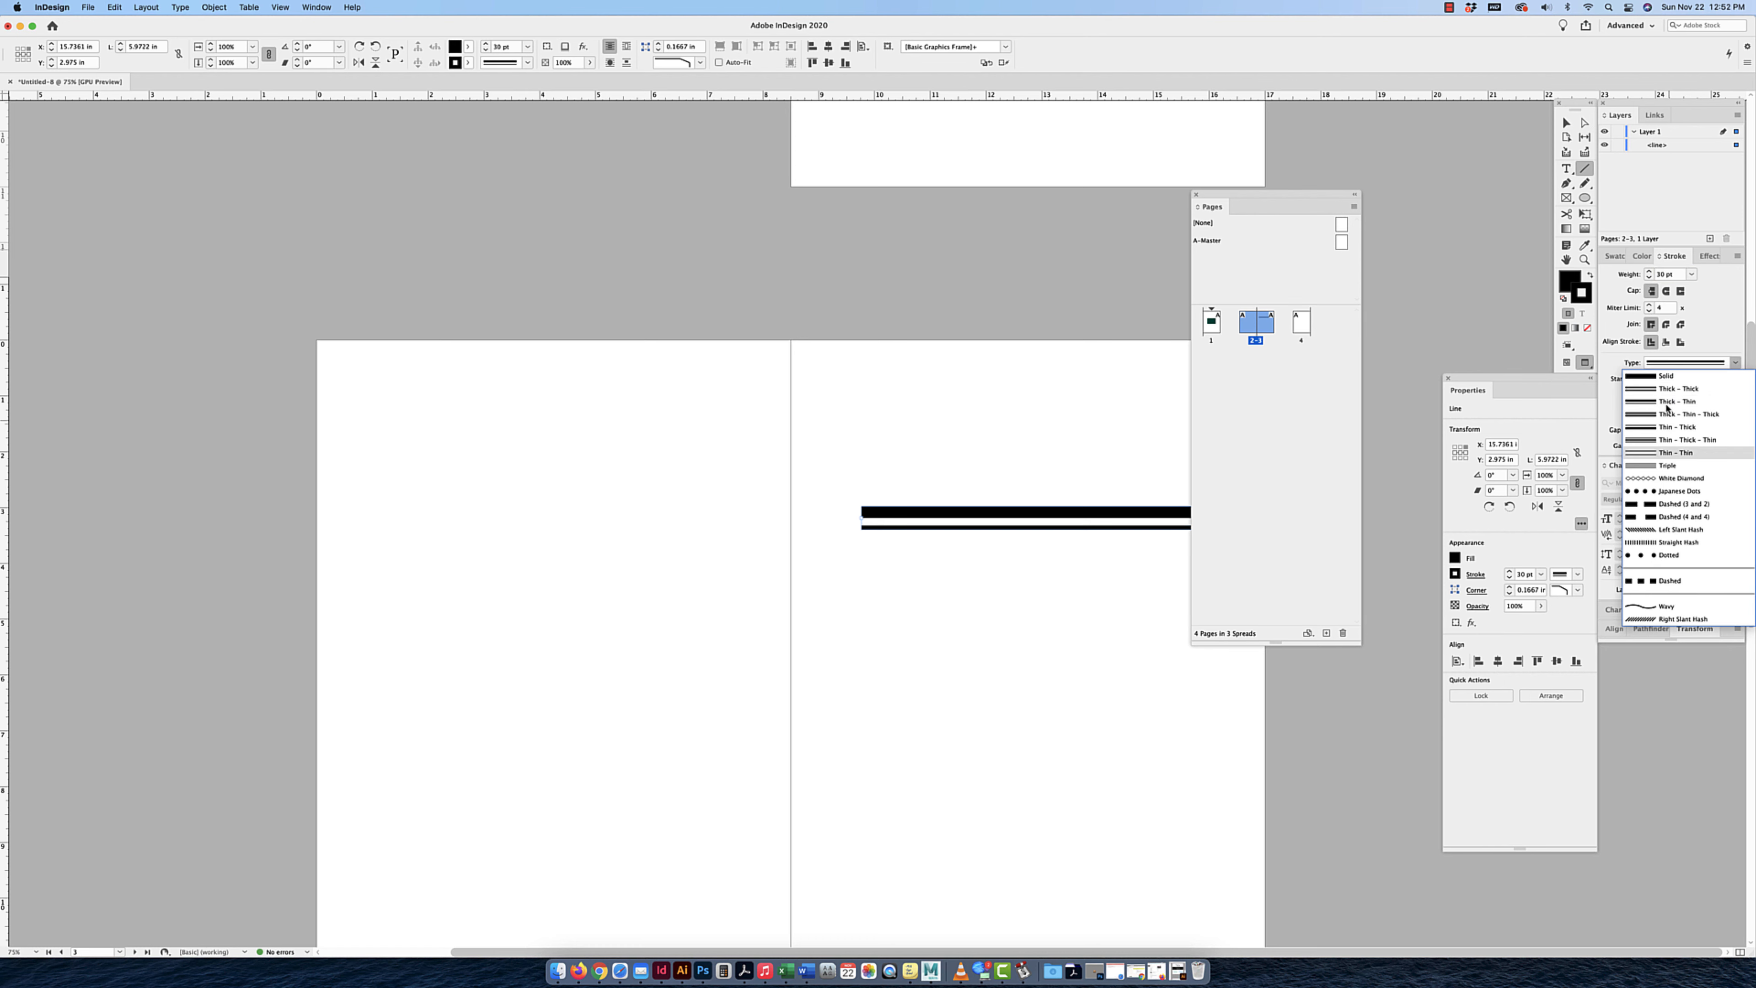
click(1679, 490)
click(1666, 364)
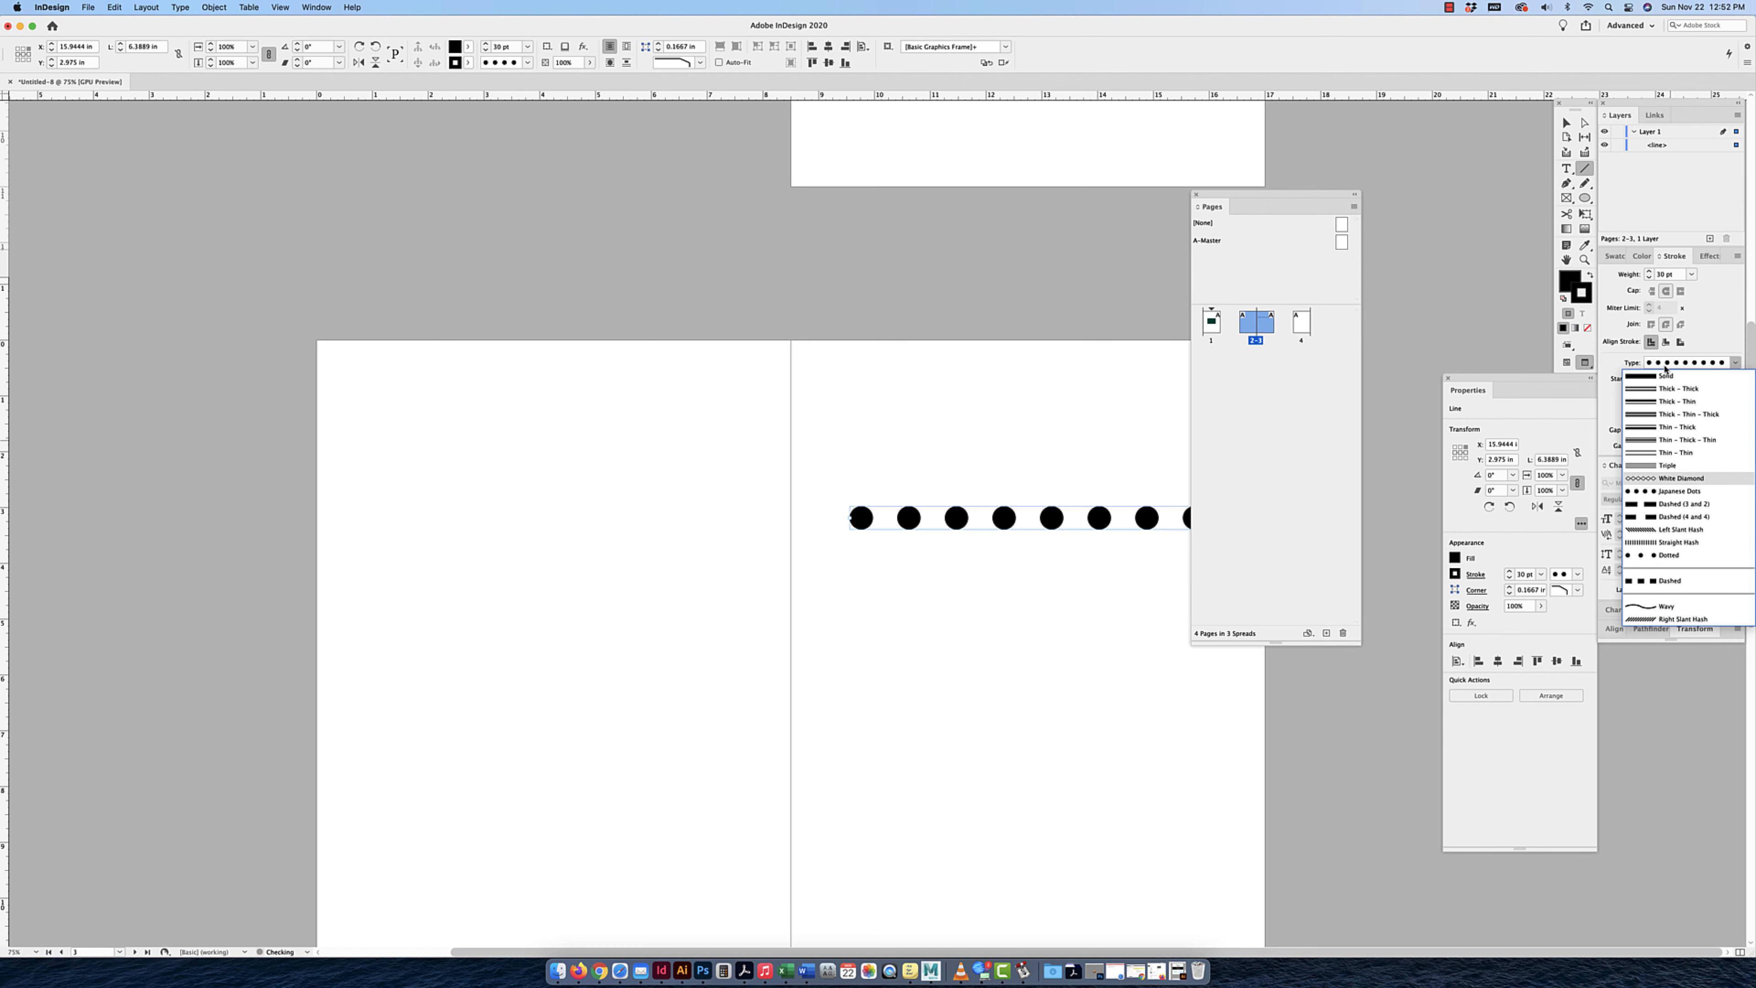
click(1669, 555)
click(1674, 363)
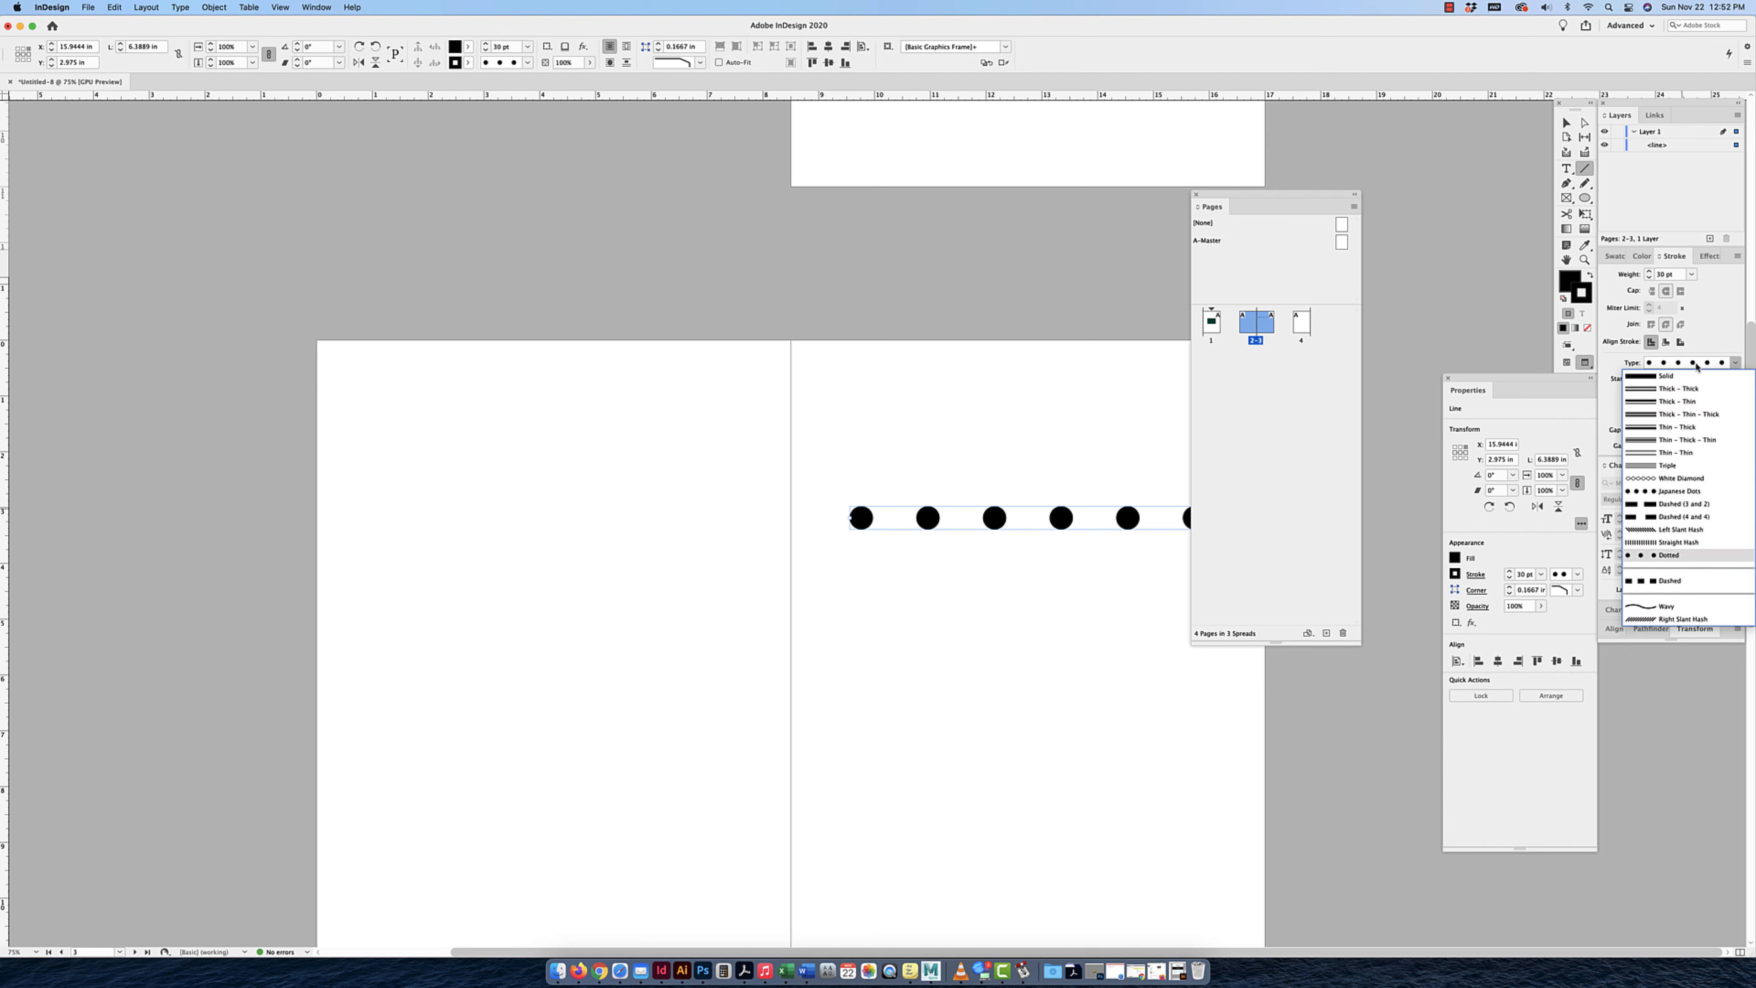
click(1663, 583)
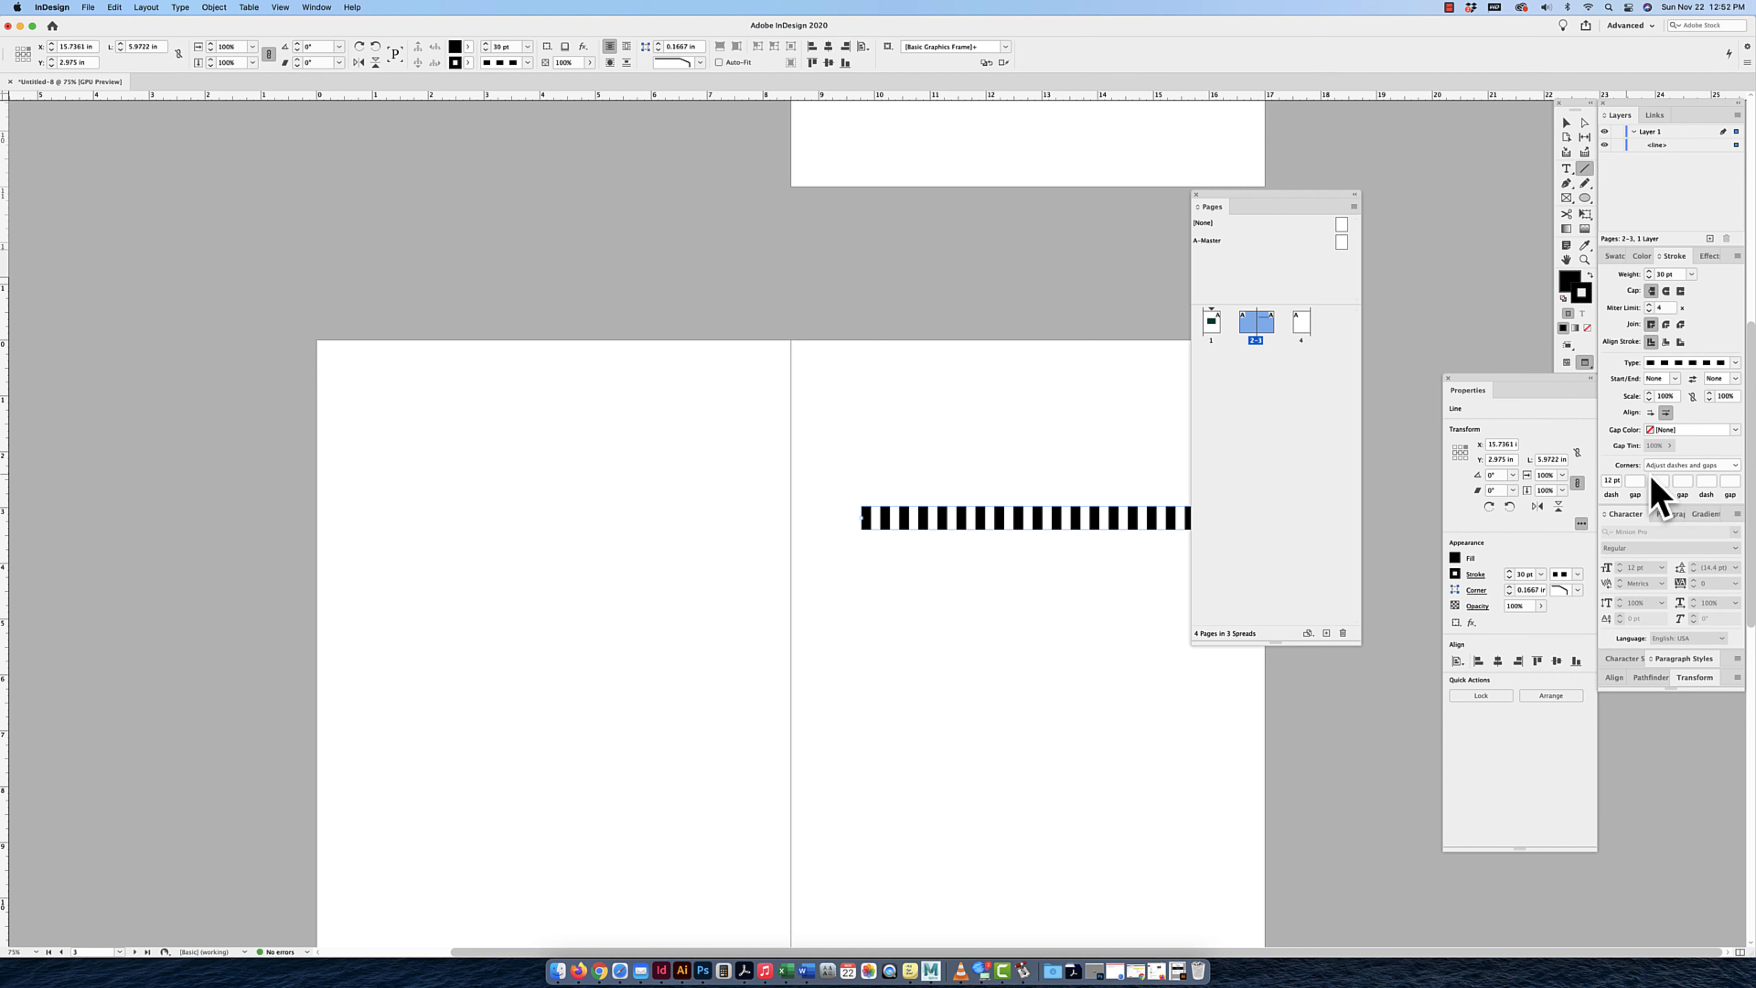
Add a Barbed arrowhead to the start of the dashed line and check the end arrowhead choices.
click(1656, 413)
click(1673, 380)
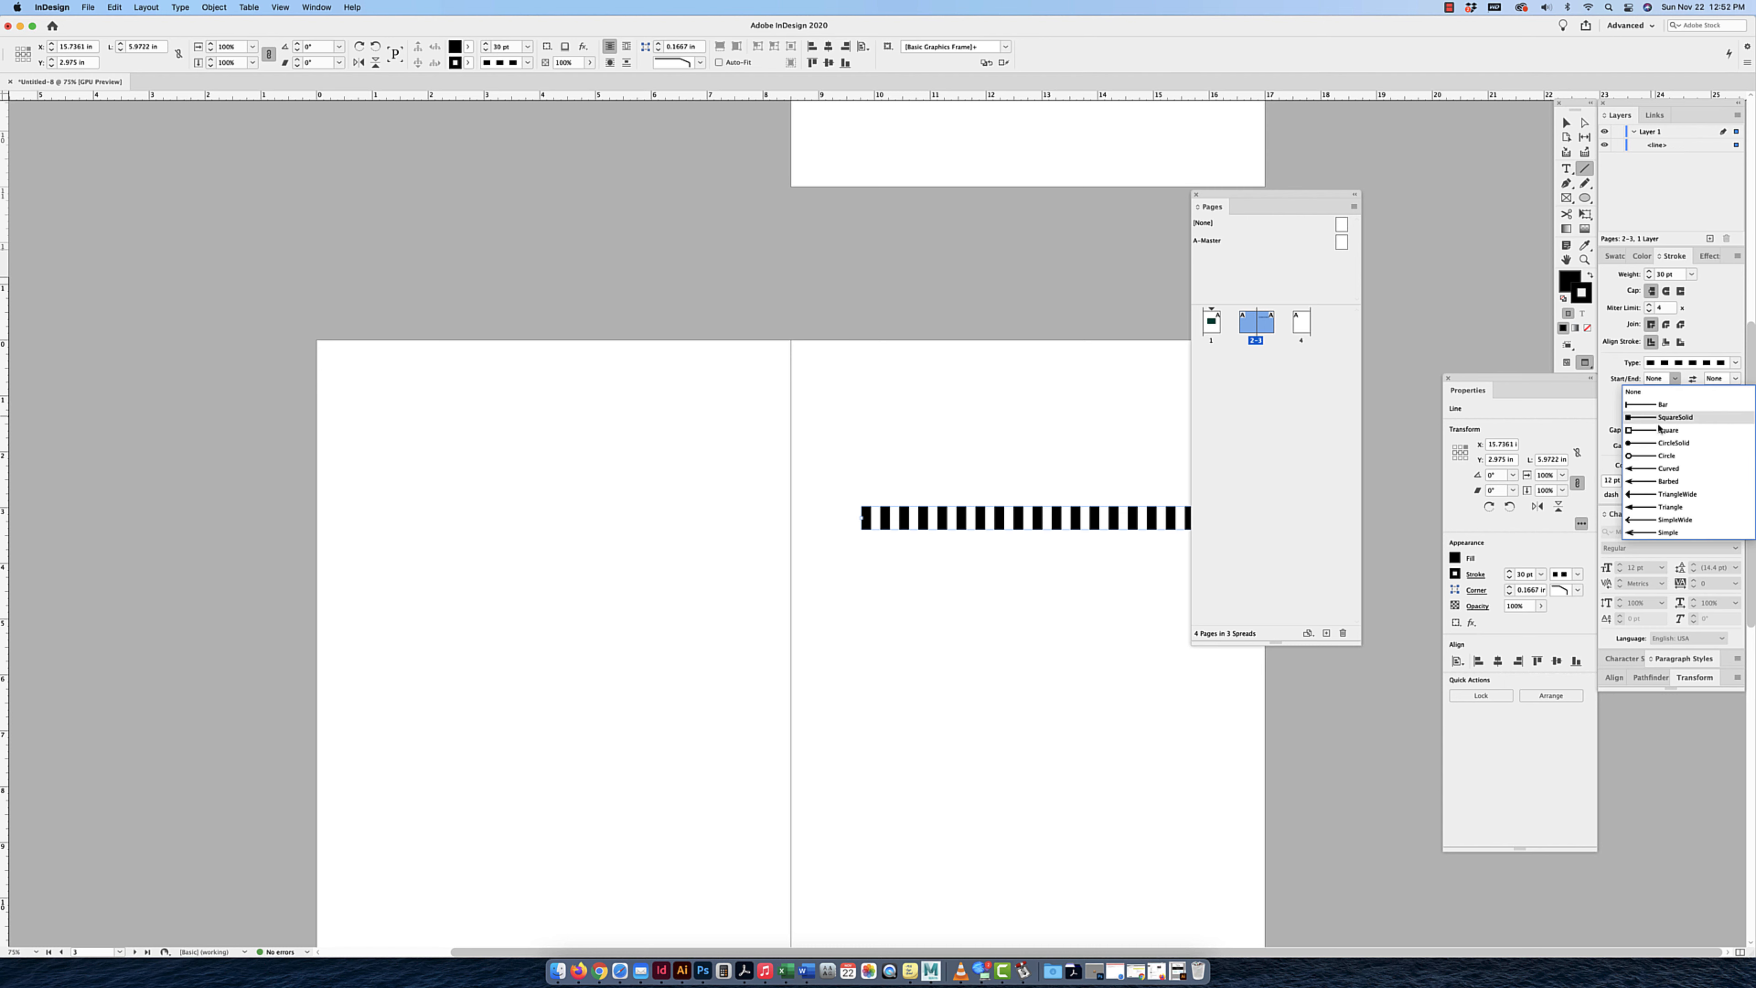
click(1643, 482)
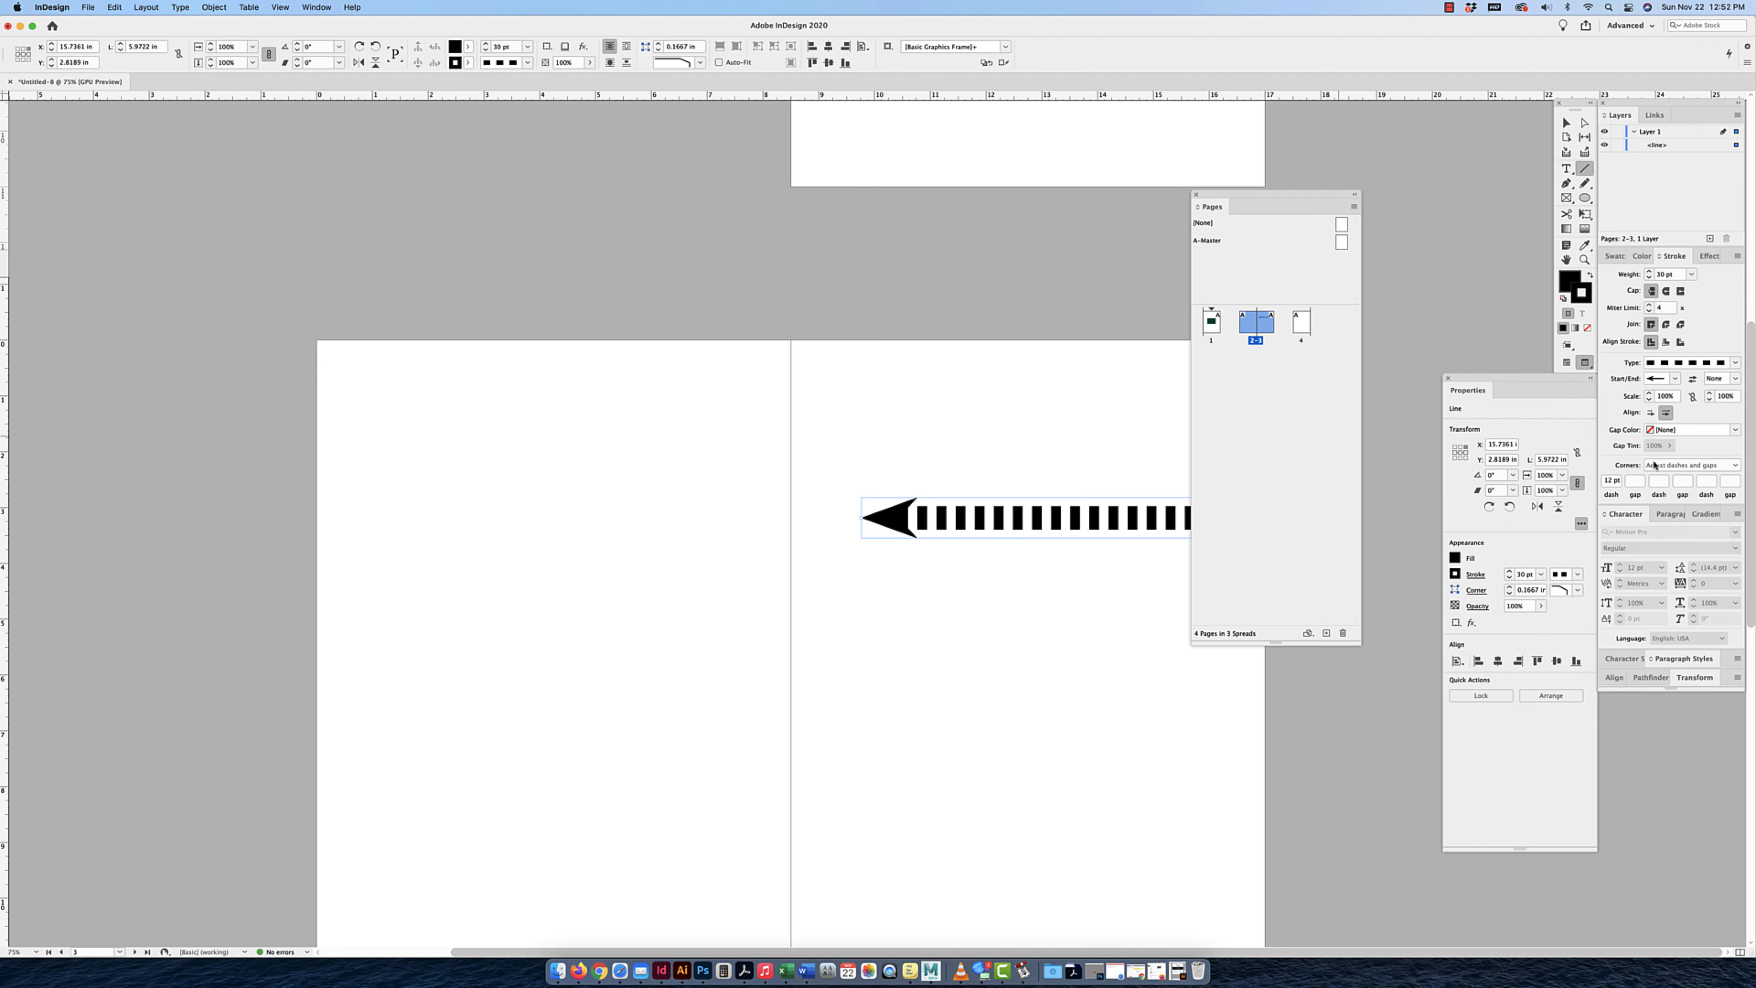
click(1712, 379)
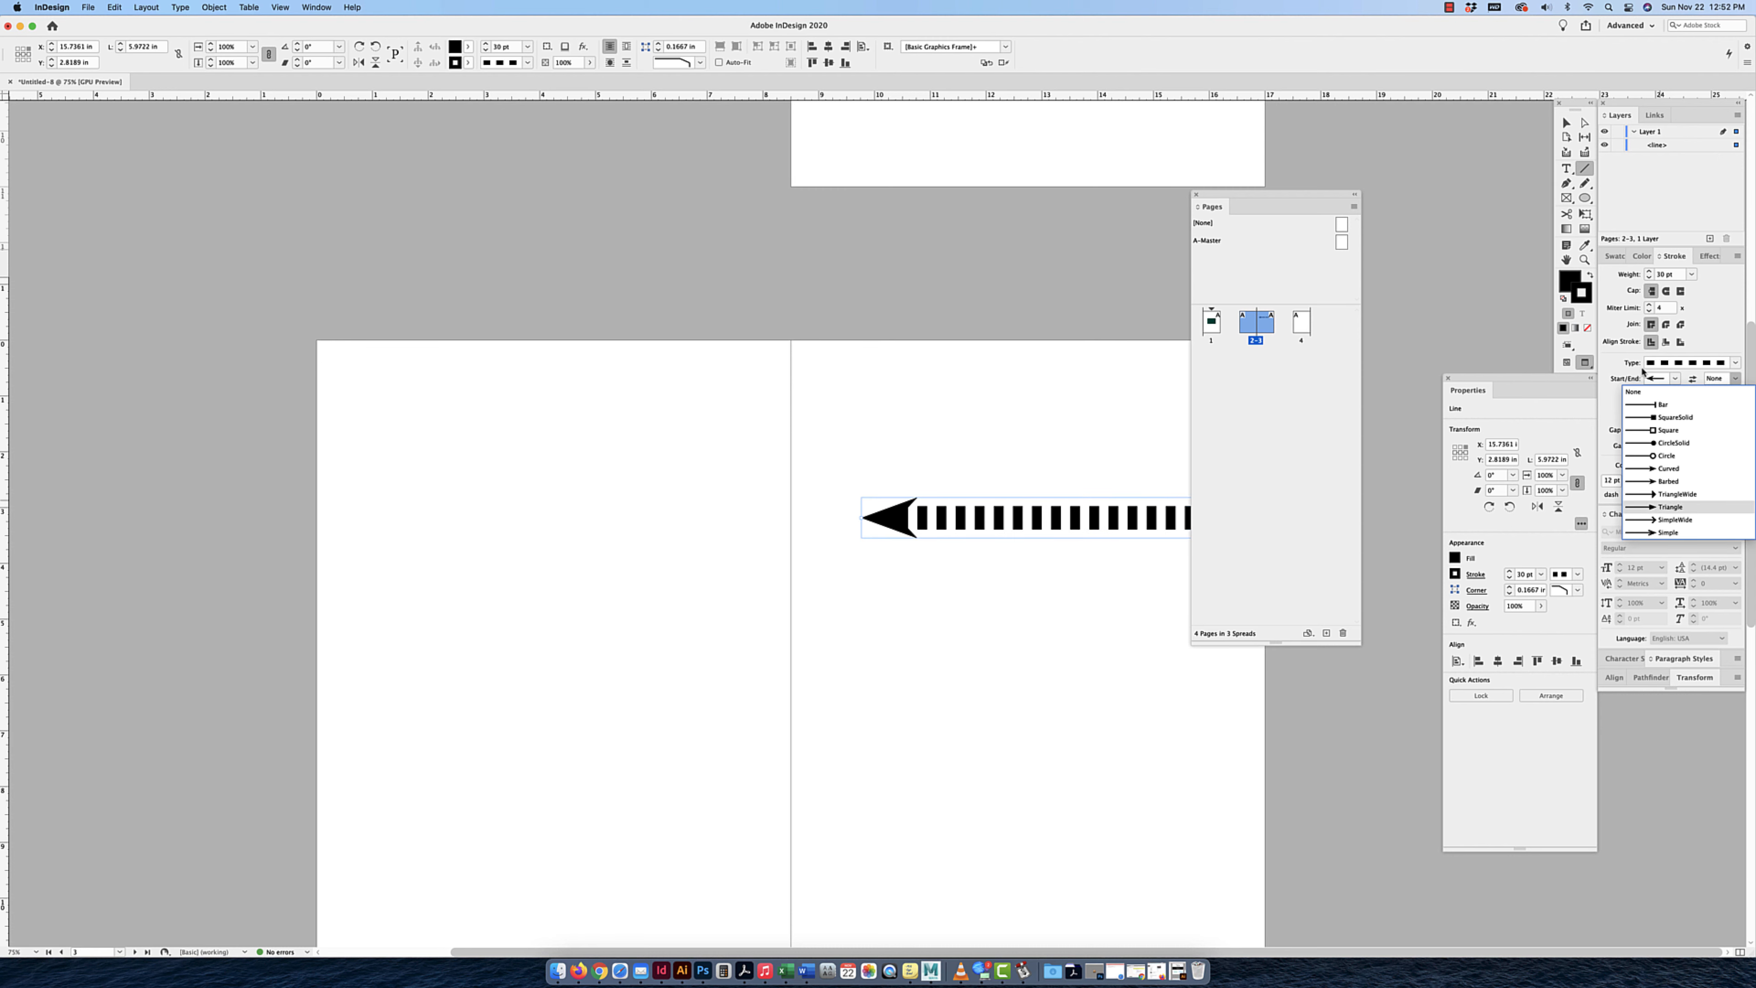
click(1611, 367)
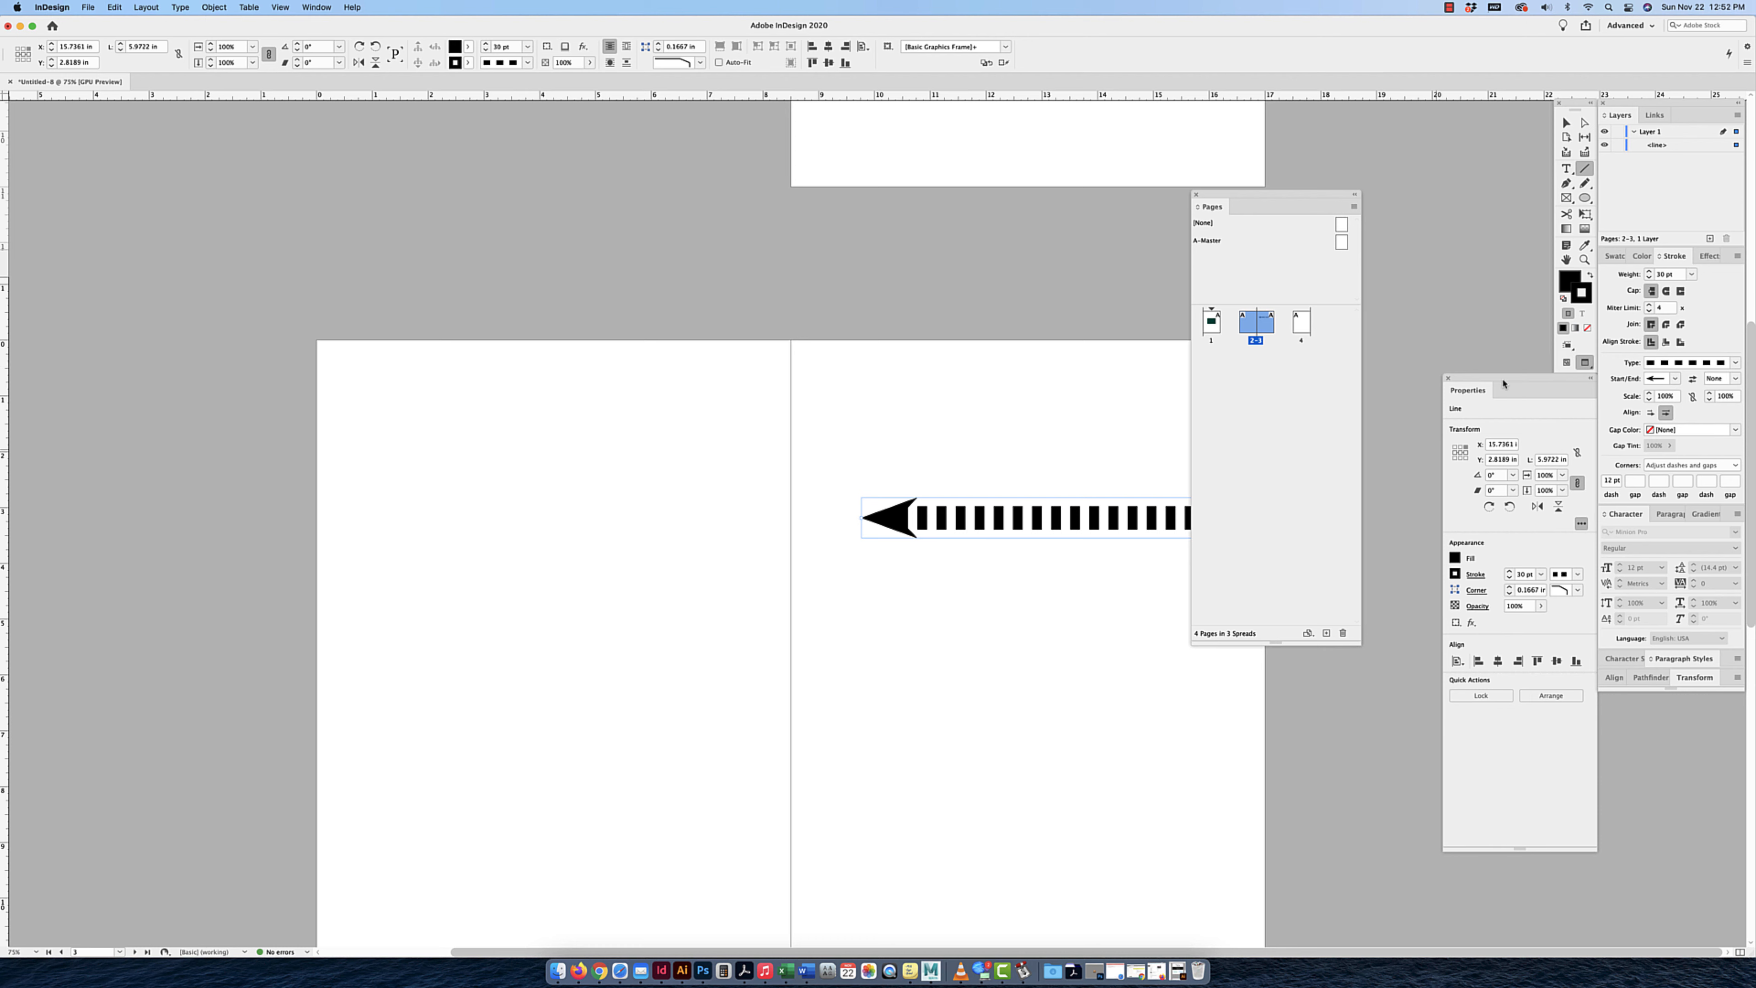
Dock the floating Pages panel in the group with Layers and Links.
click(1567, 124)
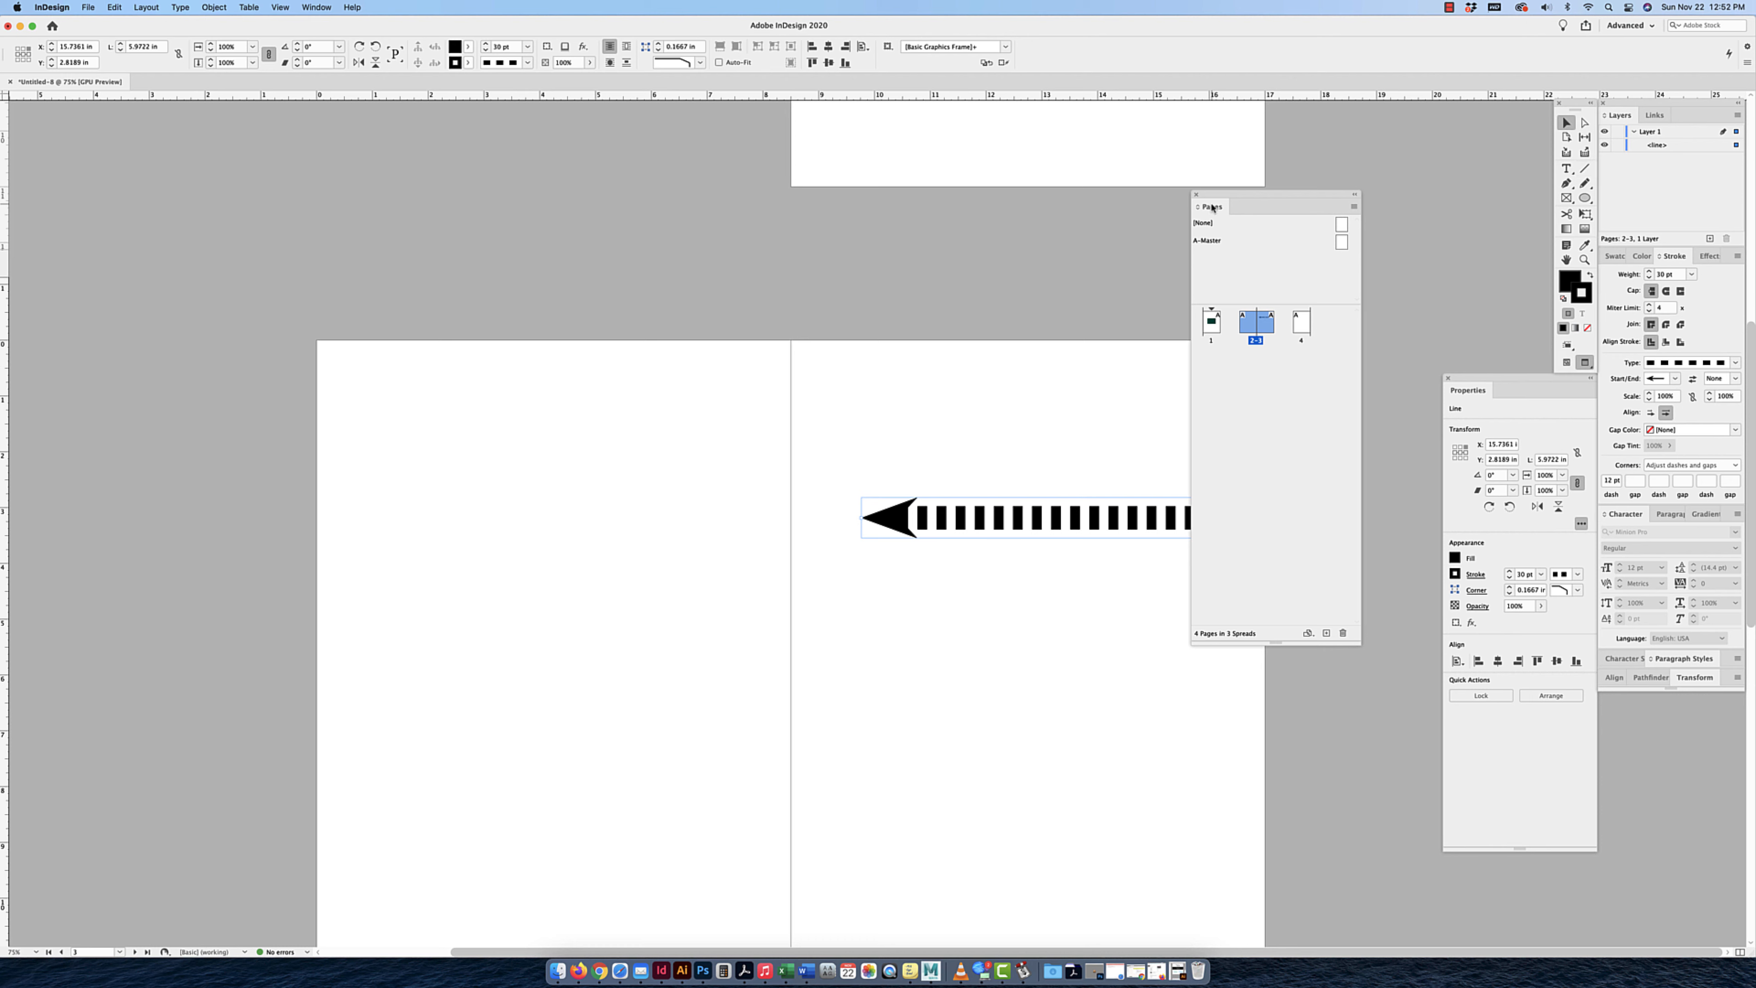
drag(1212, 207, 1657, 118)
scroll(1044, 408, down, 1)
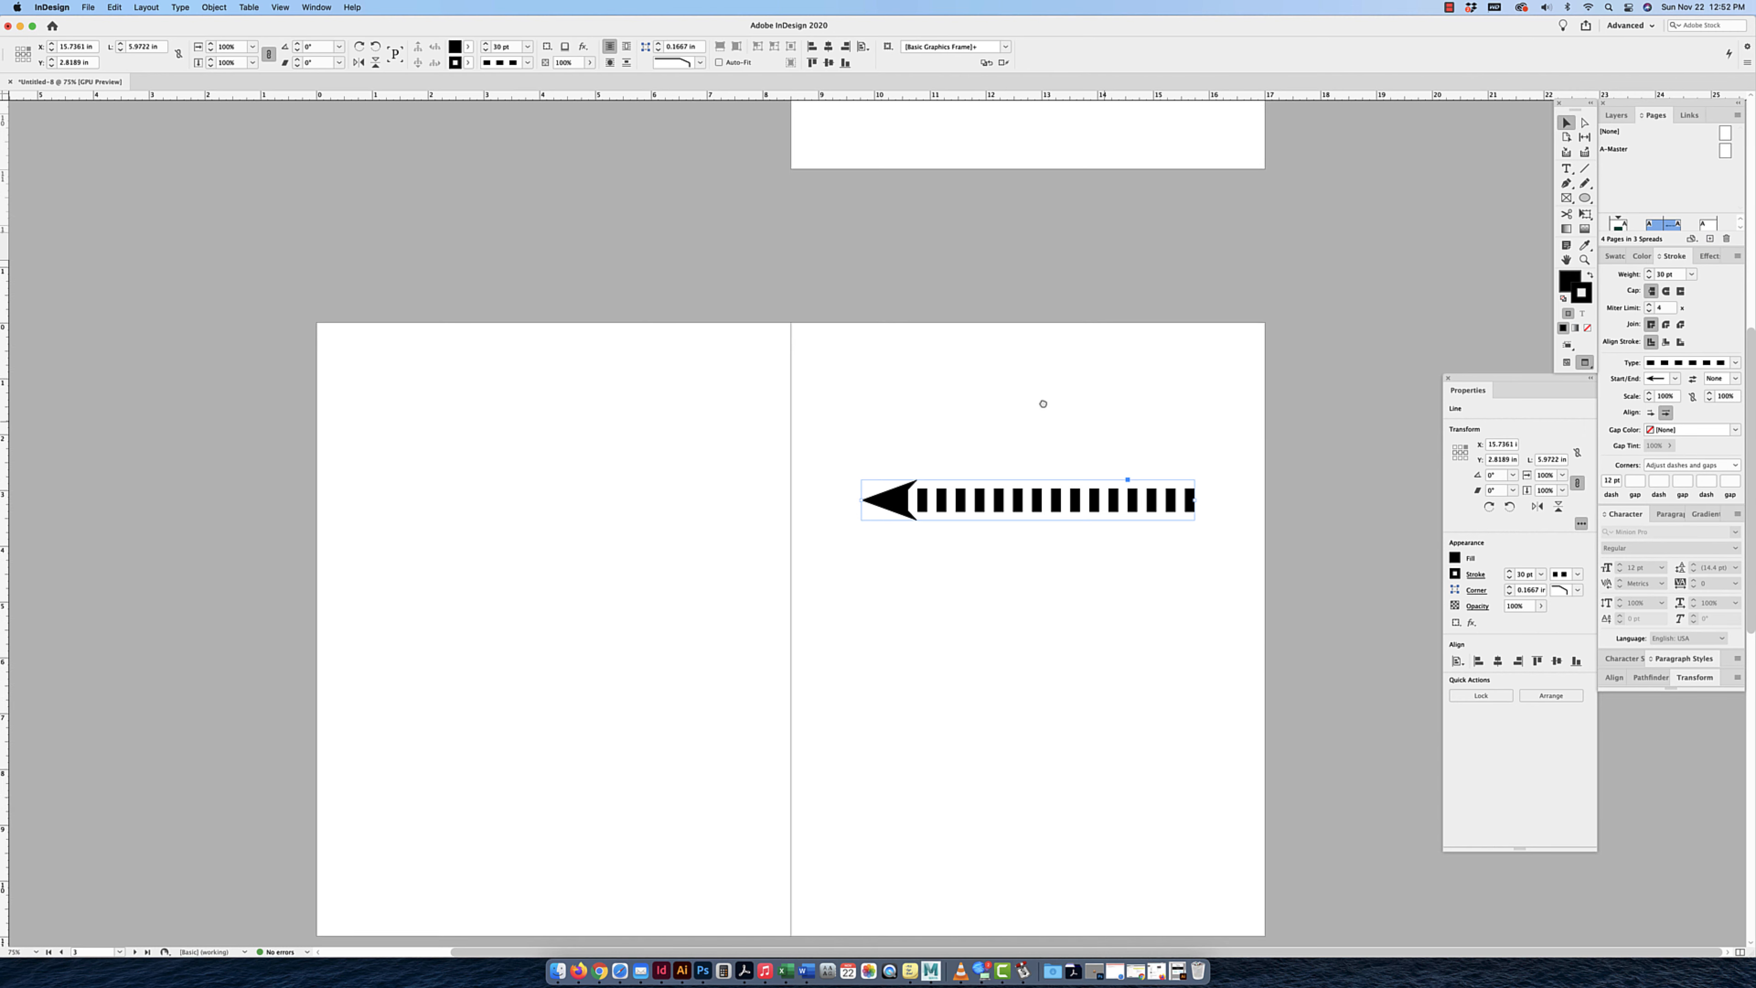
Draw a circle about 0.92 in wide below the green rectangle on page 1 and check the other shape tools.
scroll(1078, 346, up, 5)
drag(1093, 332, 1144, 384)
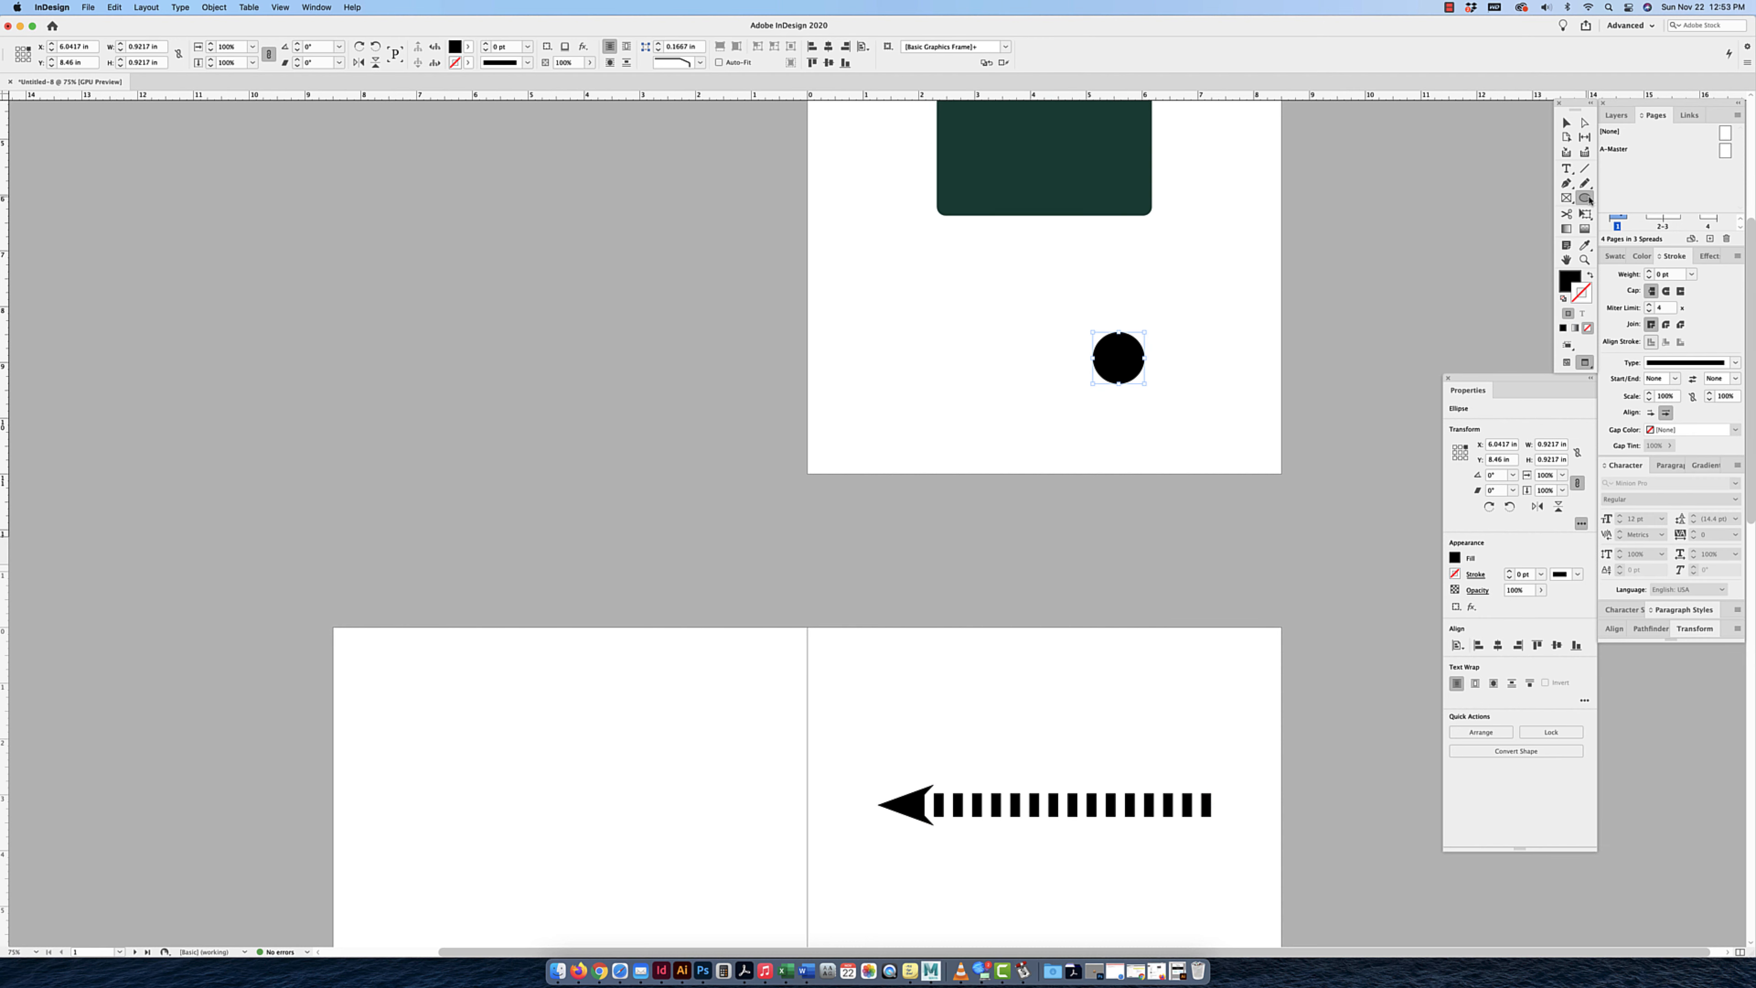
click(1586, 198)
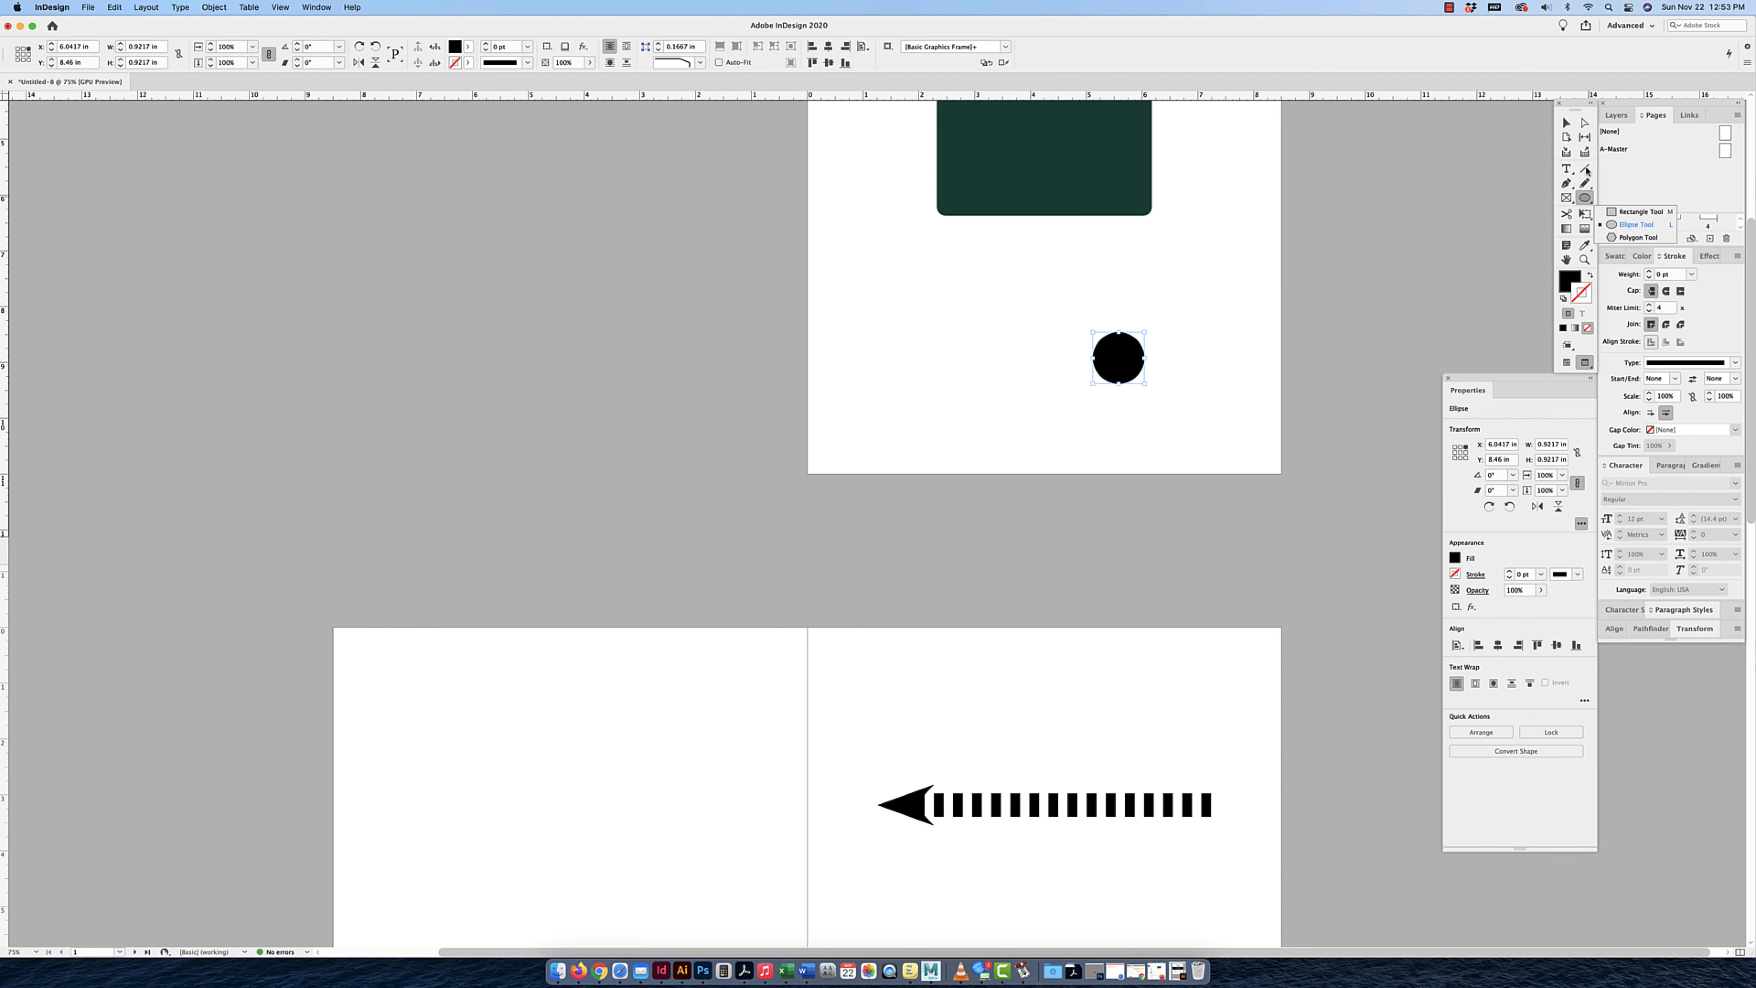
Draw a closed shape with straight and curved segments around the circle on page 1 using the Pen tool.
click(1567, 184)
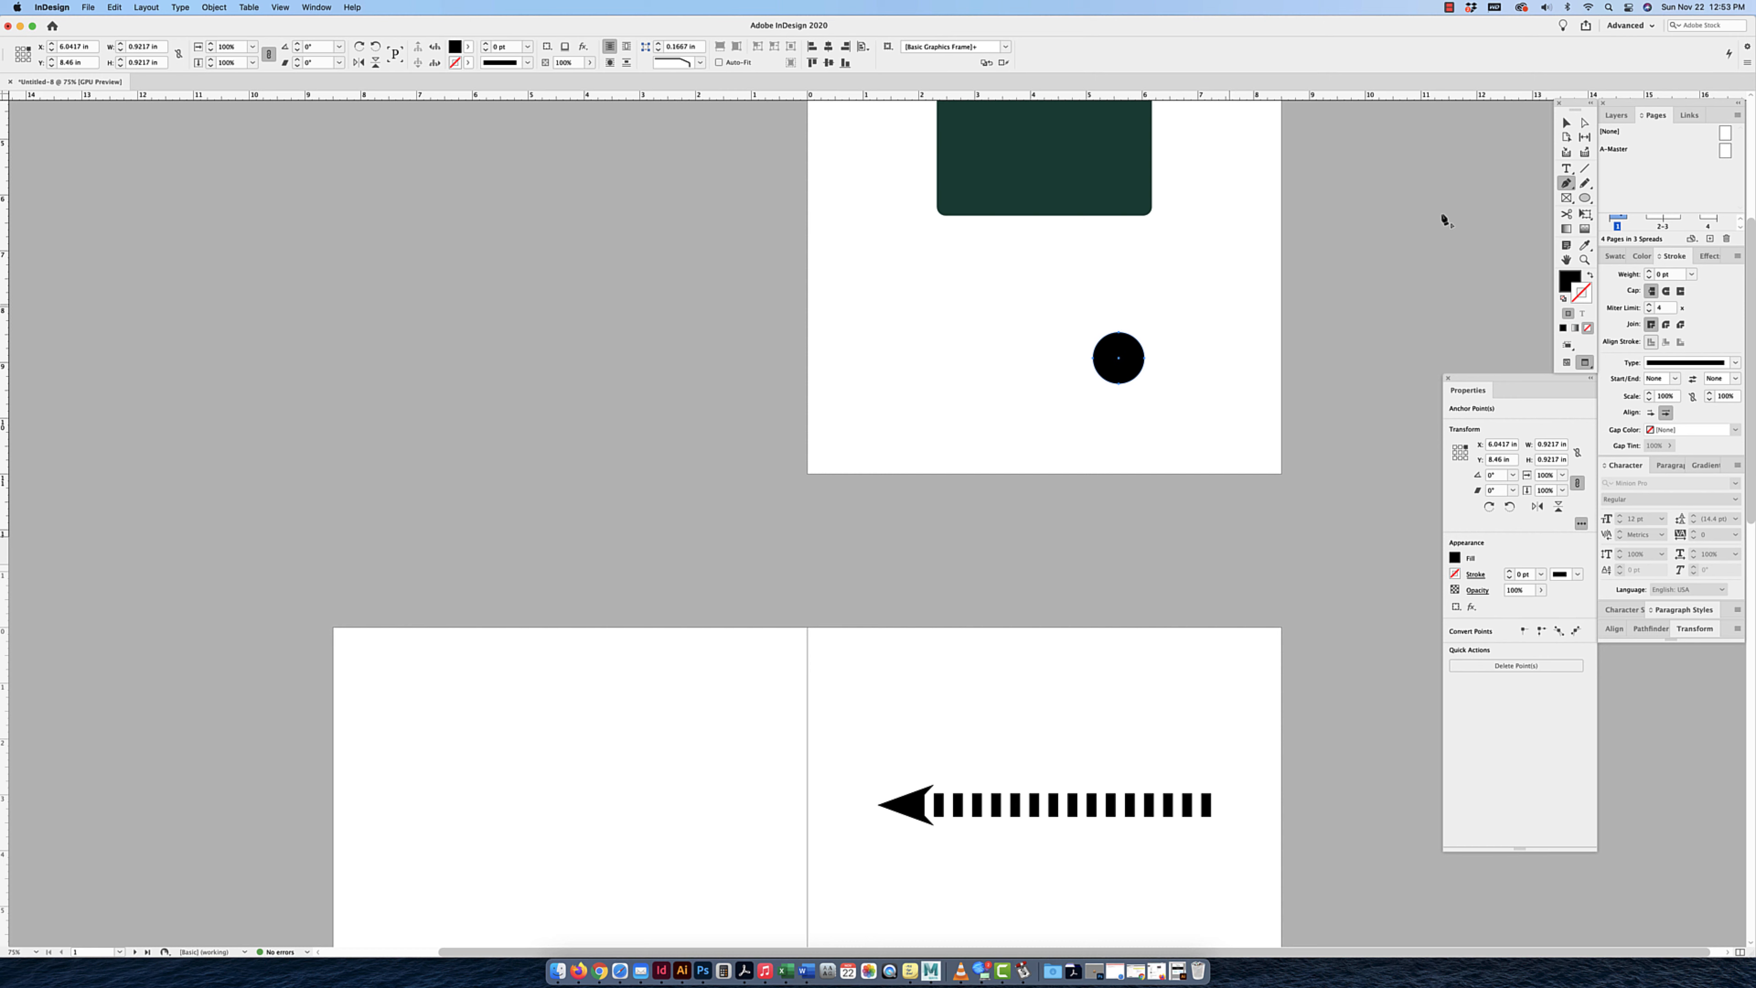
click(1132, 258)
click(1178, 291)
click(1192, 368)
click(1078, 430)
drag(1024, 406, 1032, 383)
drag(1044, 339, 1049, 332)
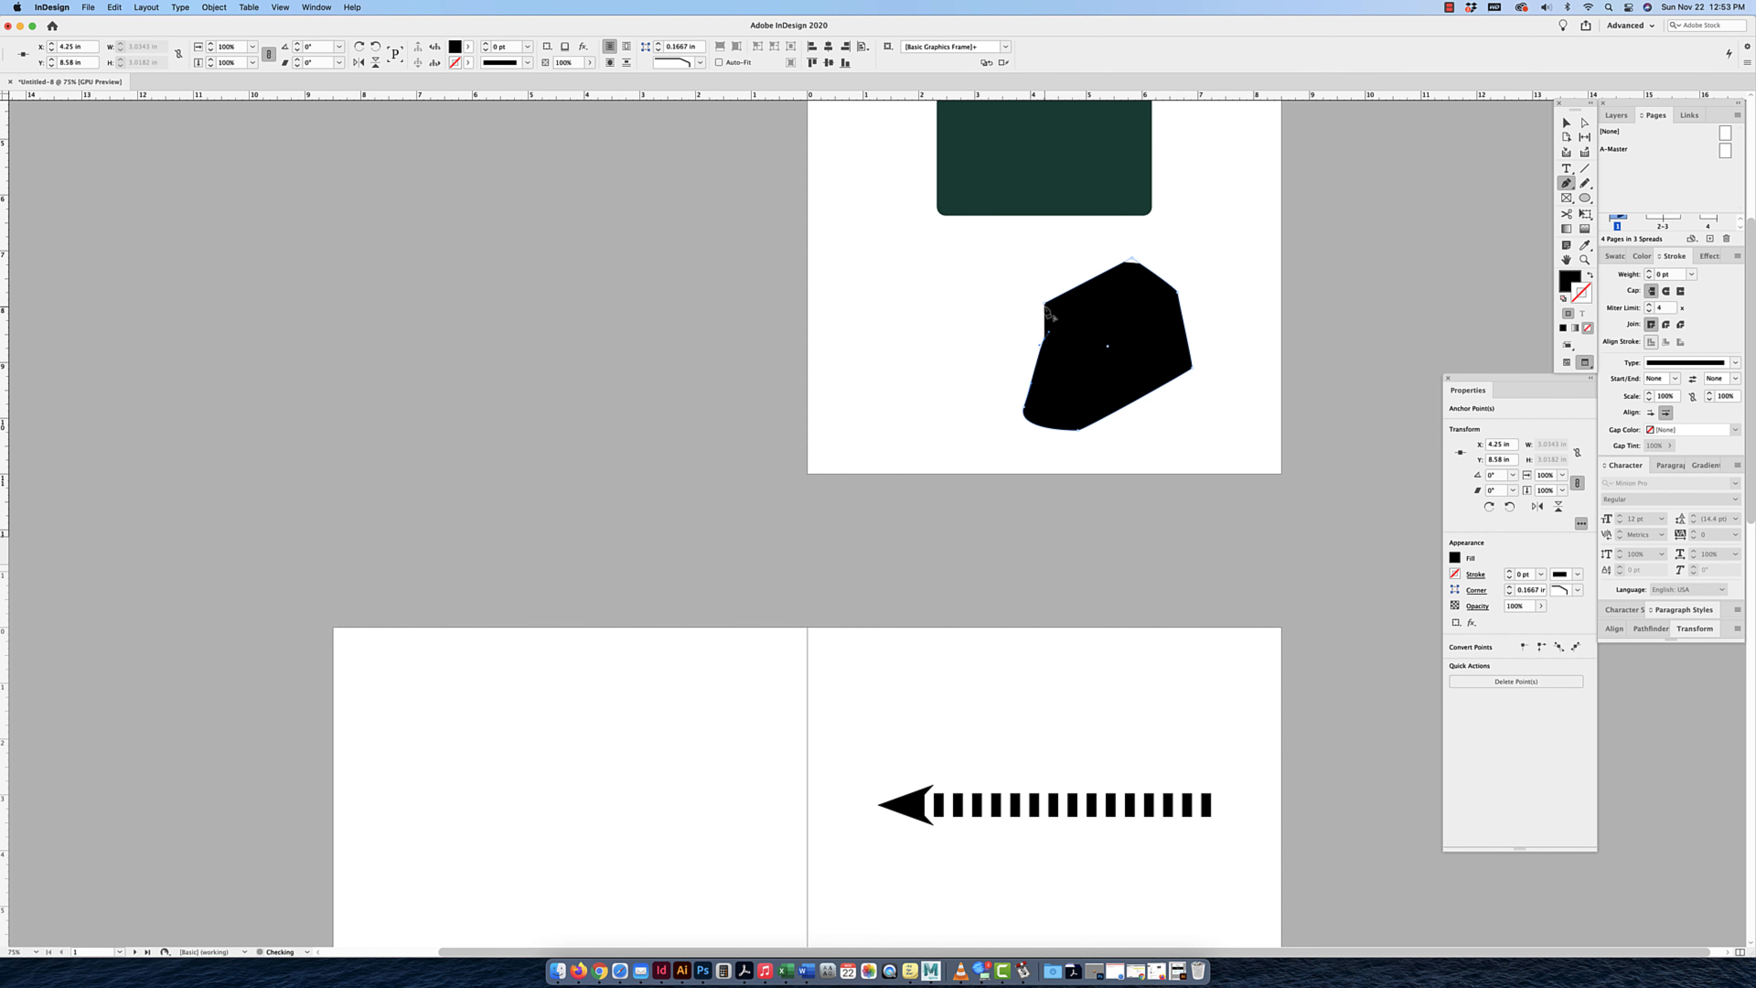
click(1045, 306)
key(a)
click(1481, 176)
Undo the pen shape and the circle on page 1.
key(super+z)
key(super+z)
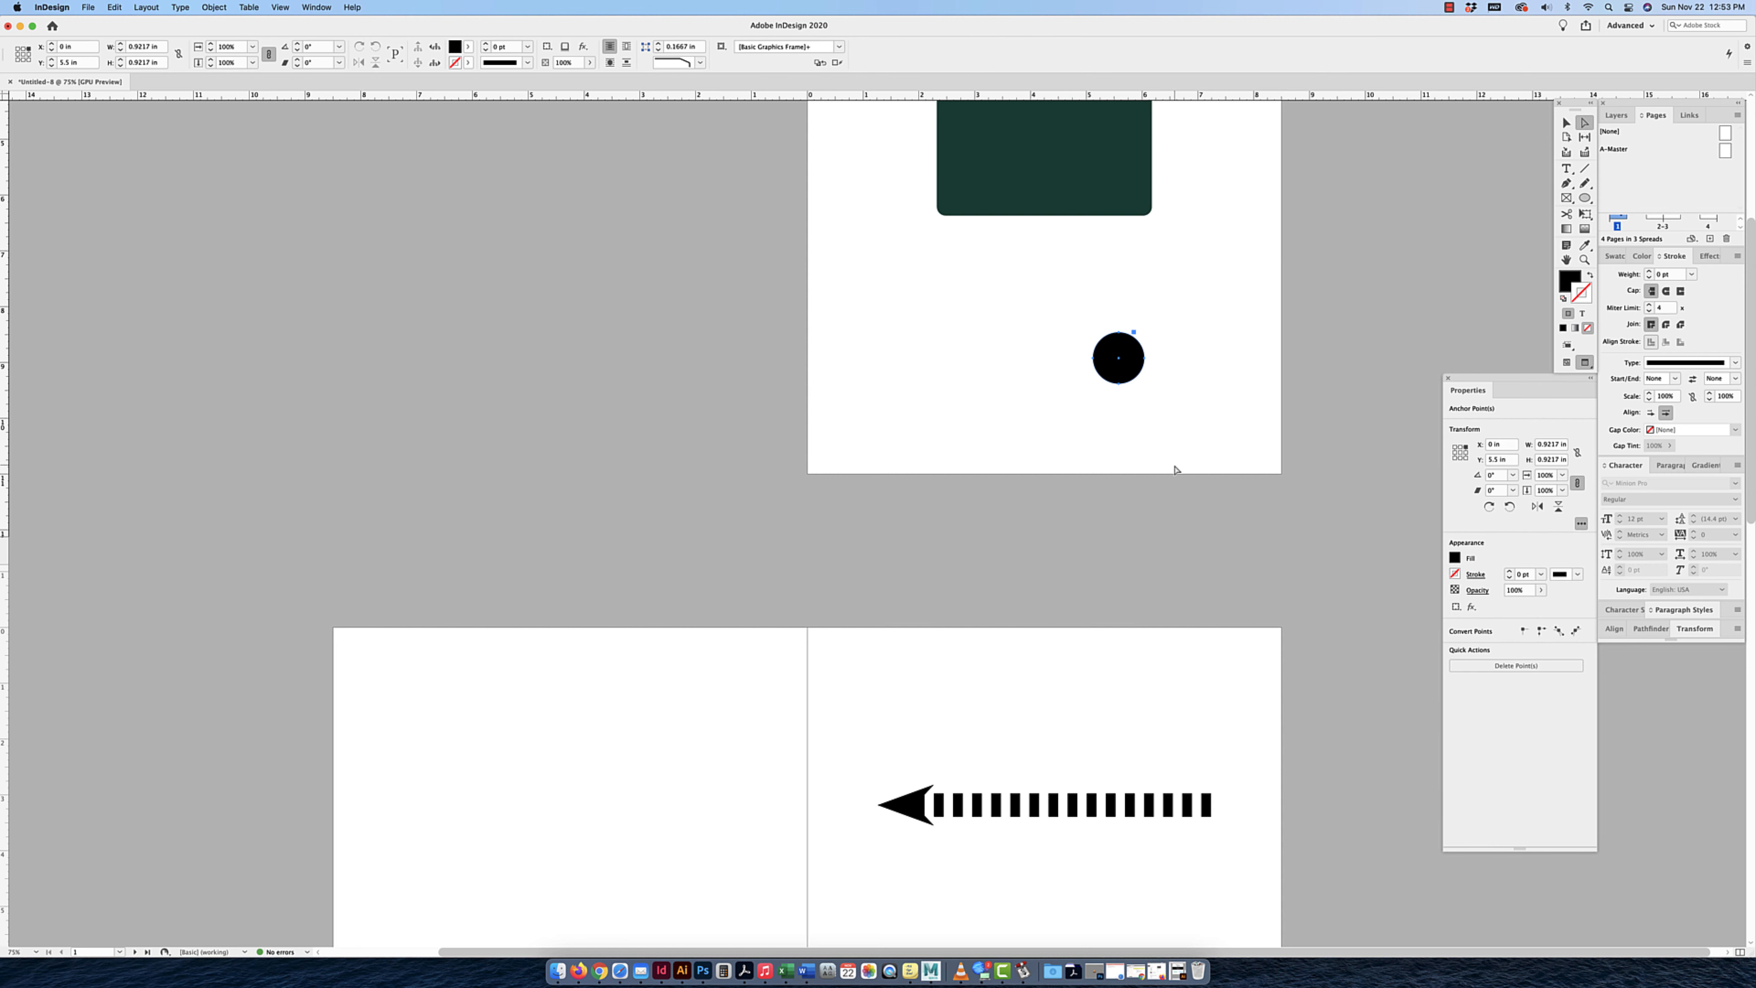
key(super+z)
click(1569, 123)
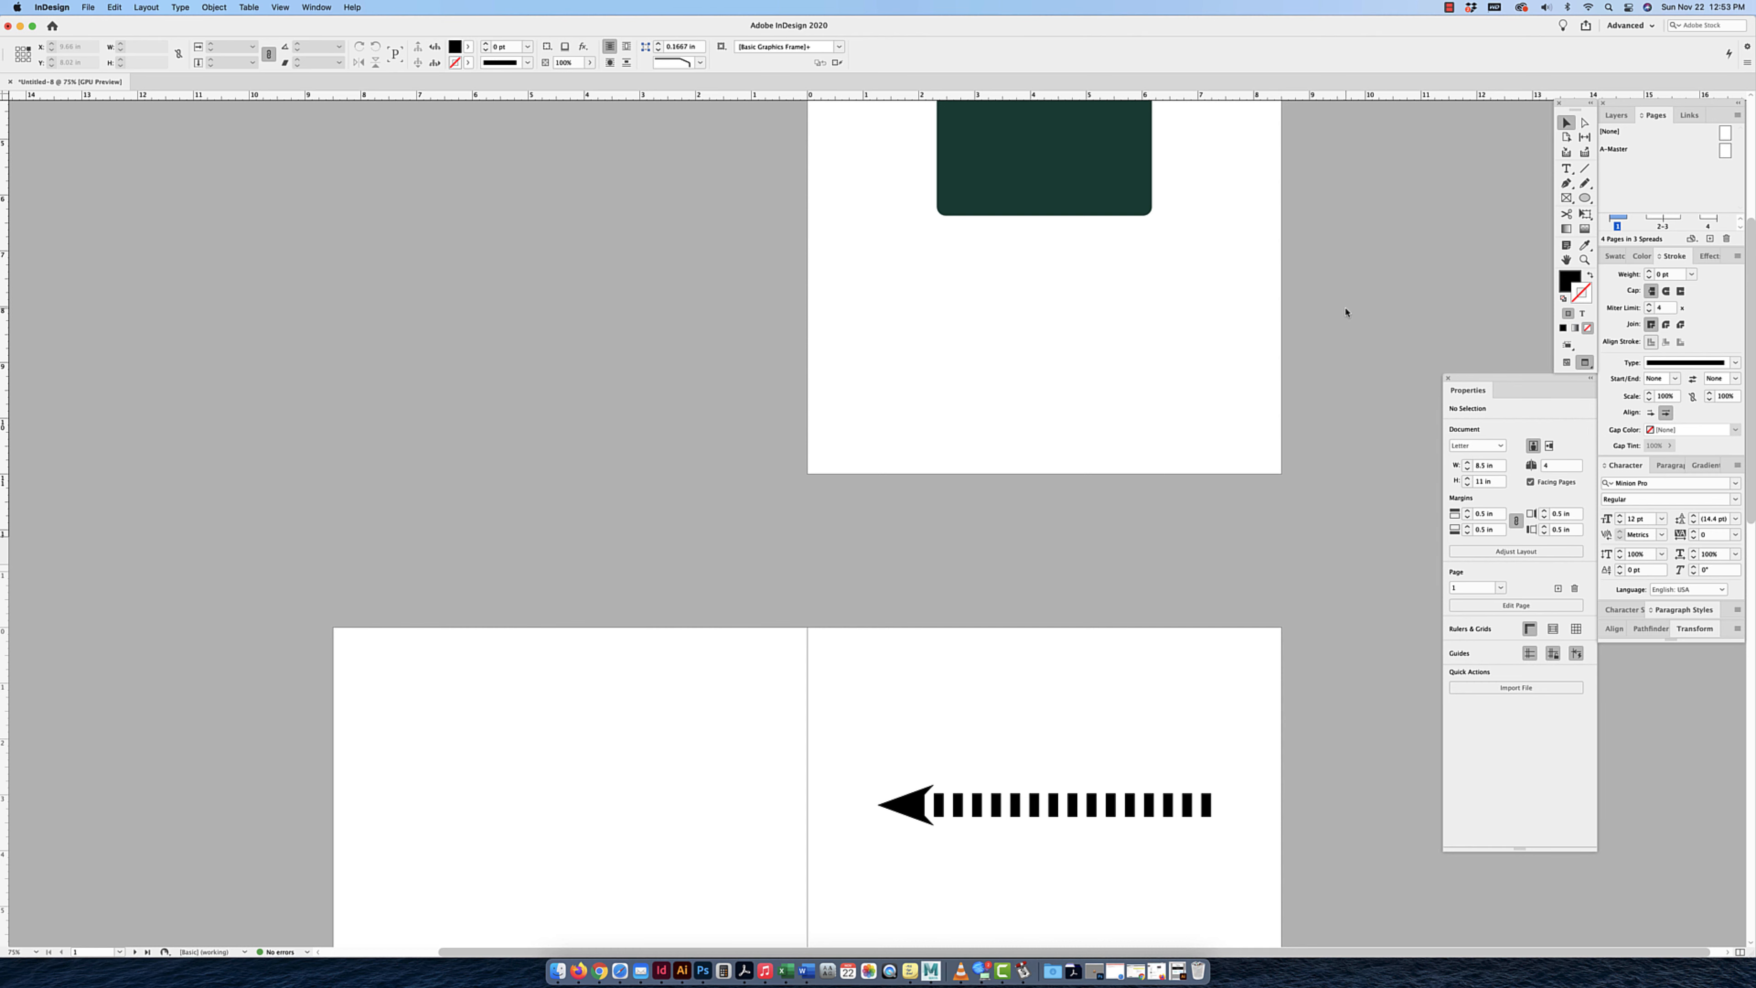
Delete the green rectangle on page 1 and the dashed arrow on page 3.
scroll(1346, 312, down, 1)
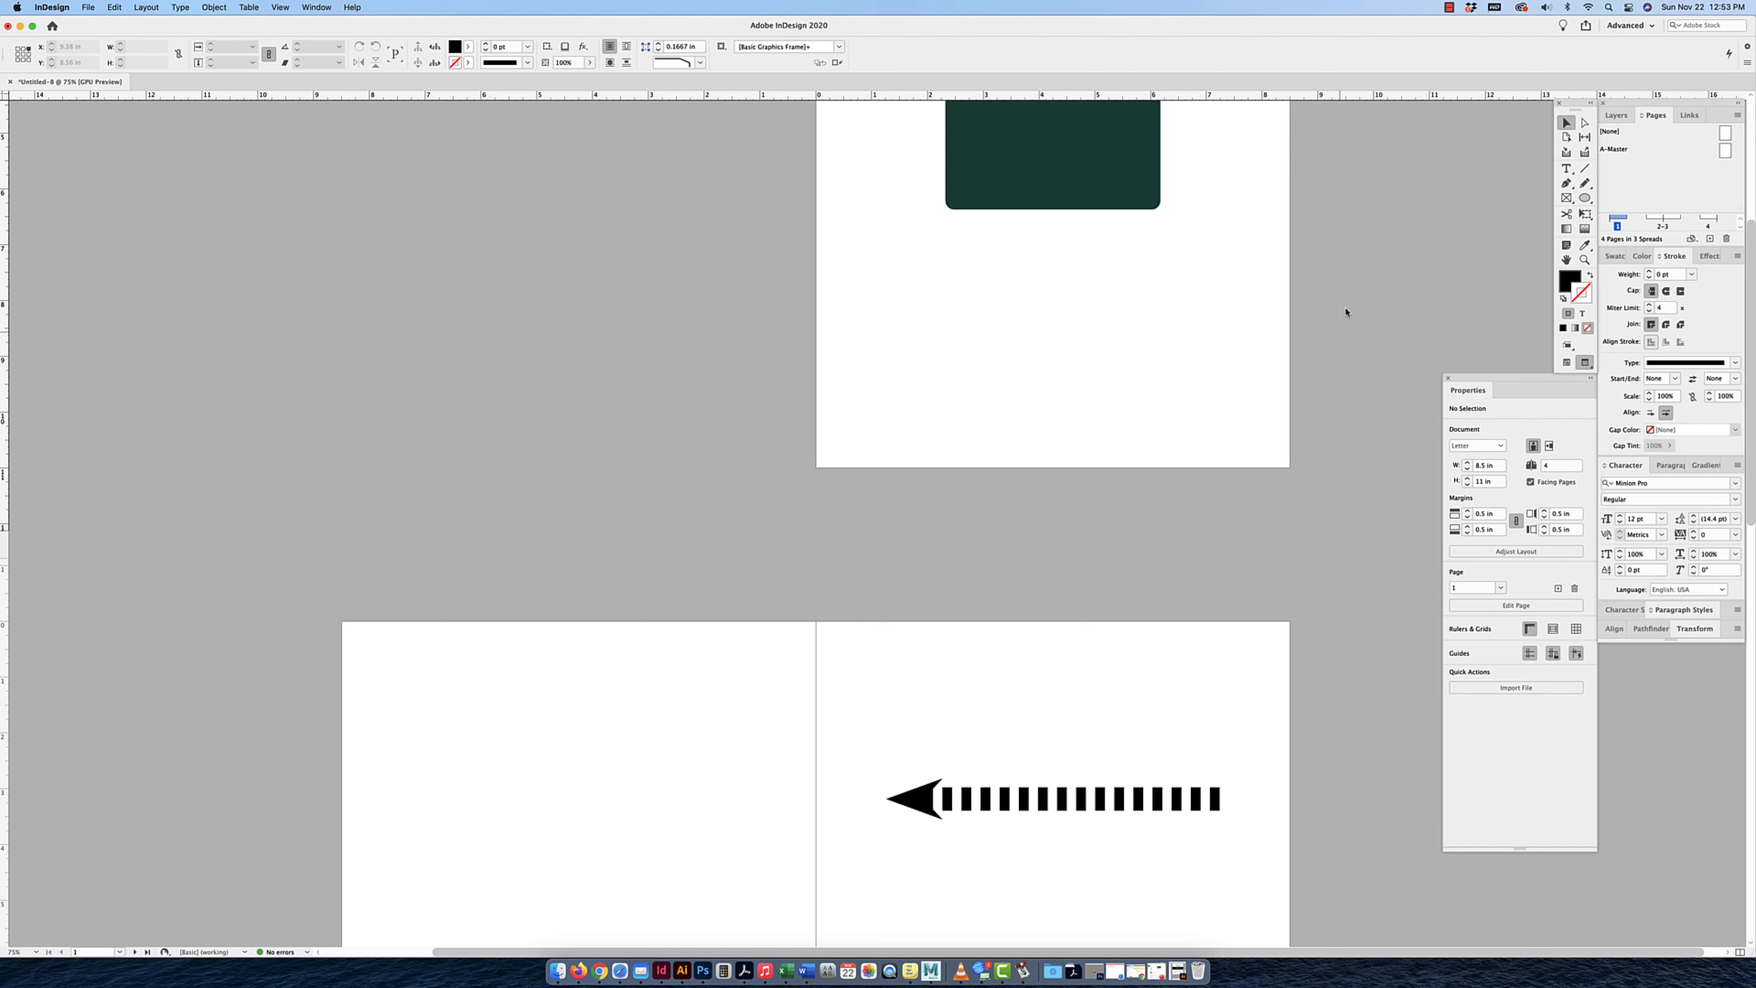
key(super+minus)
key(super+minus)
key(super+minus)
key(super+minus)
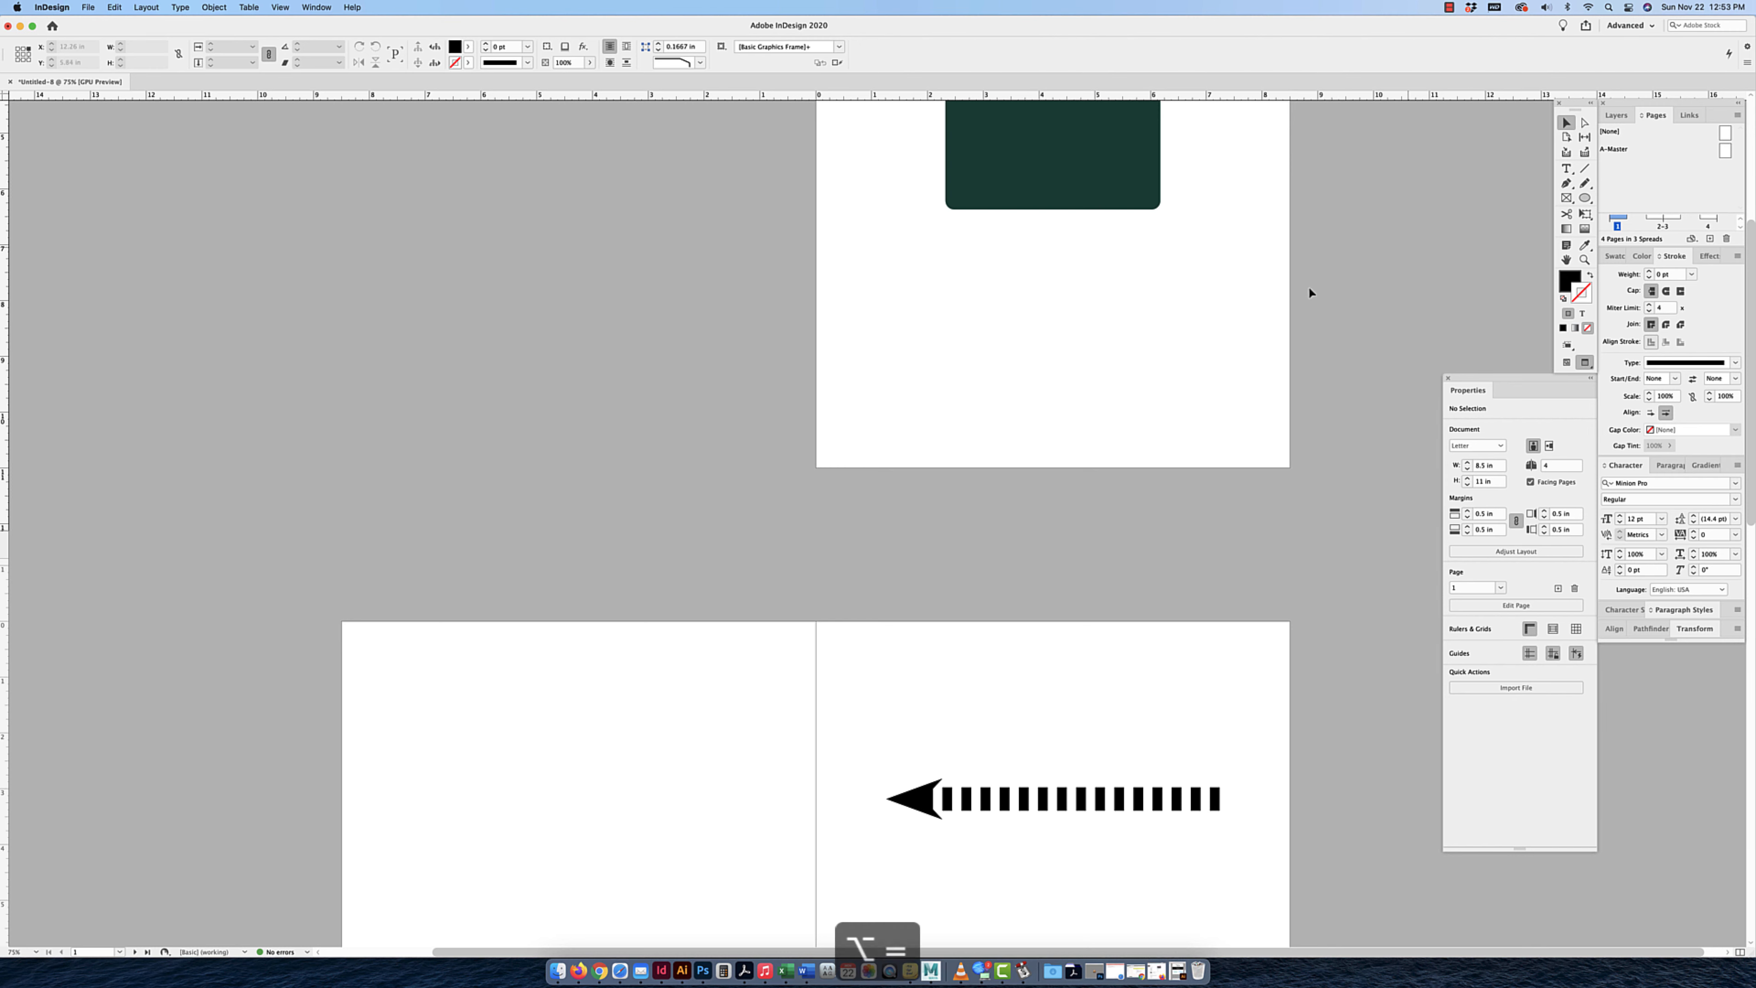
click(980, 270)
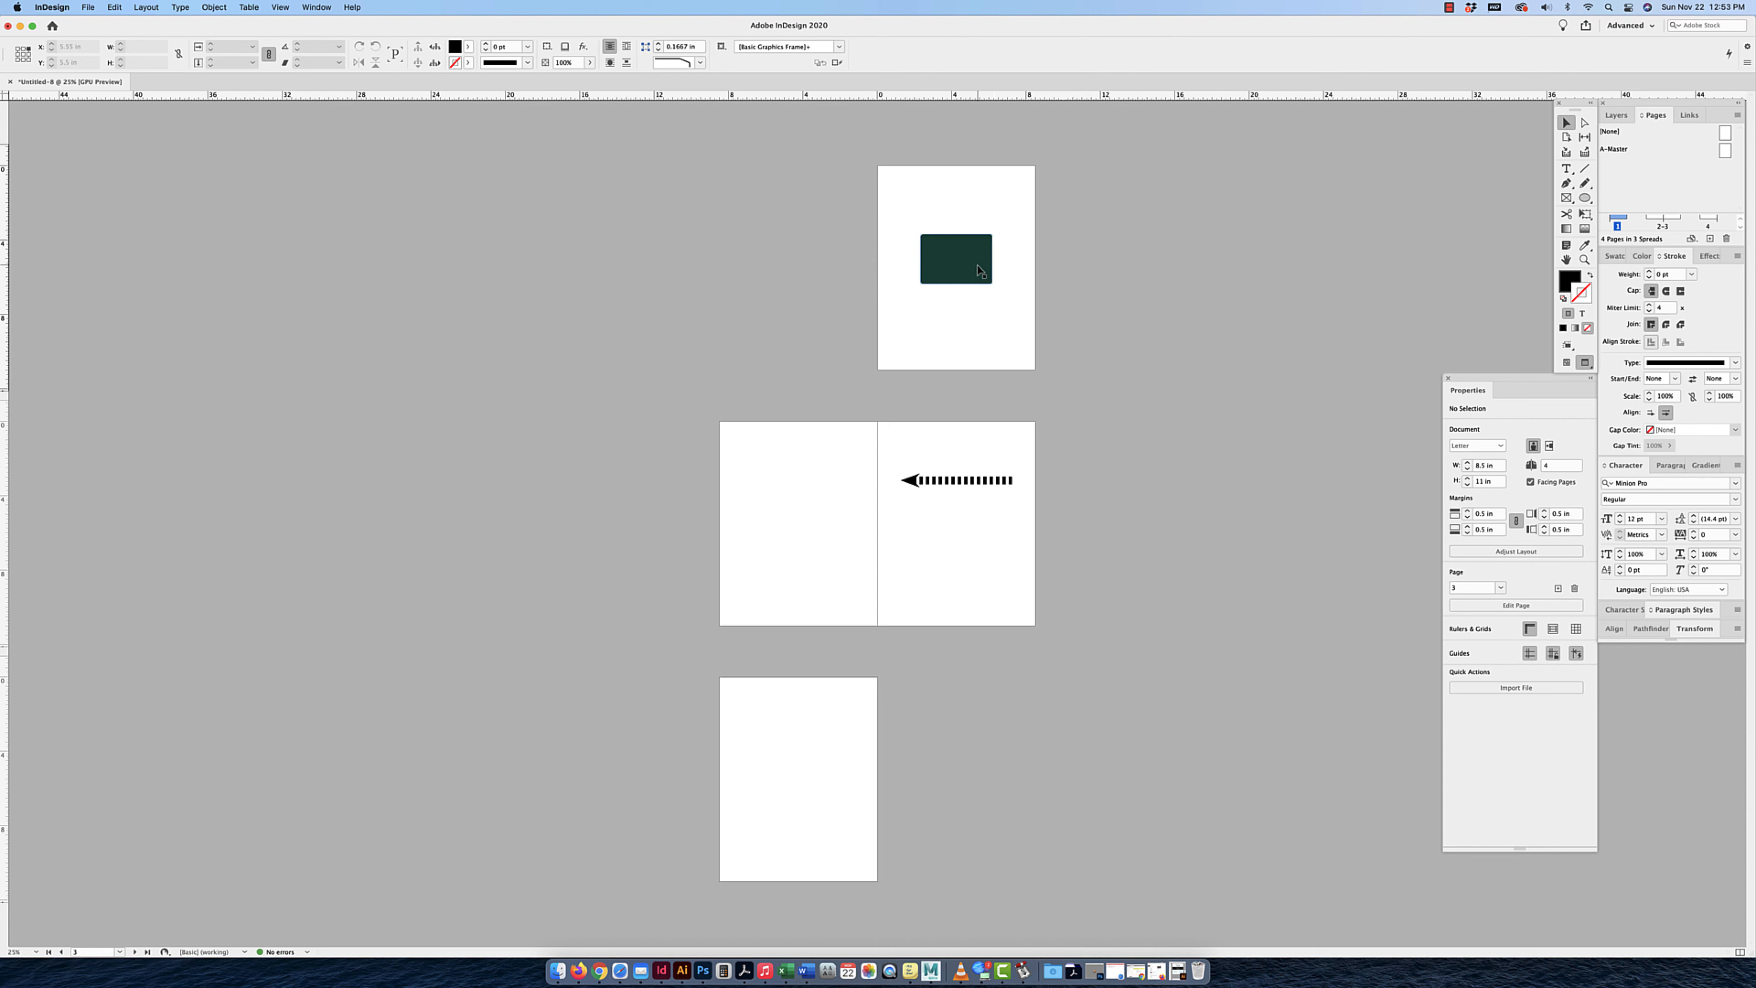
click(973, 476)
key(Delete)
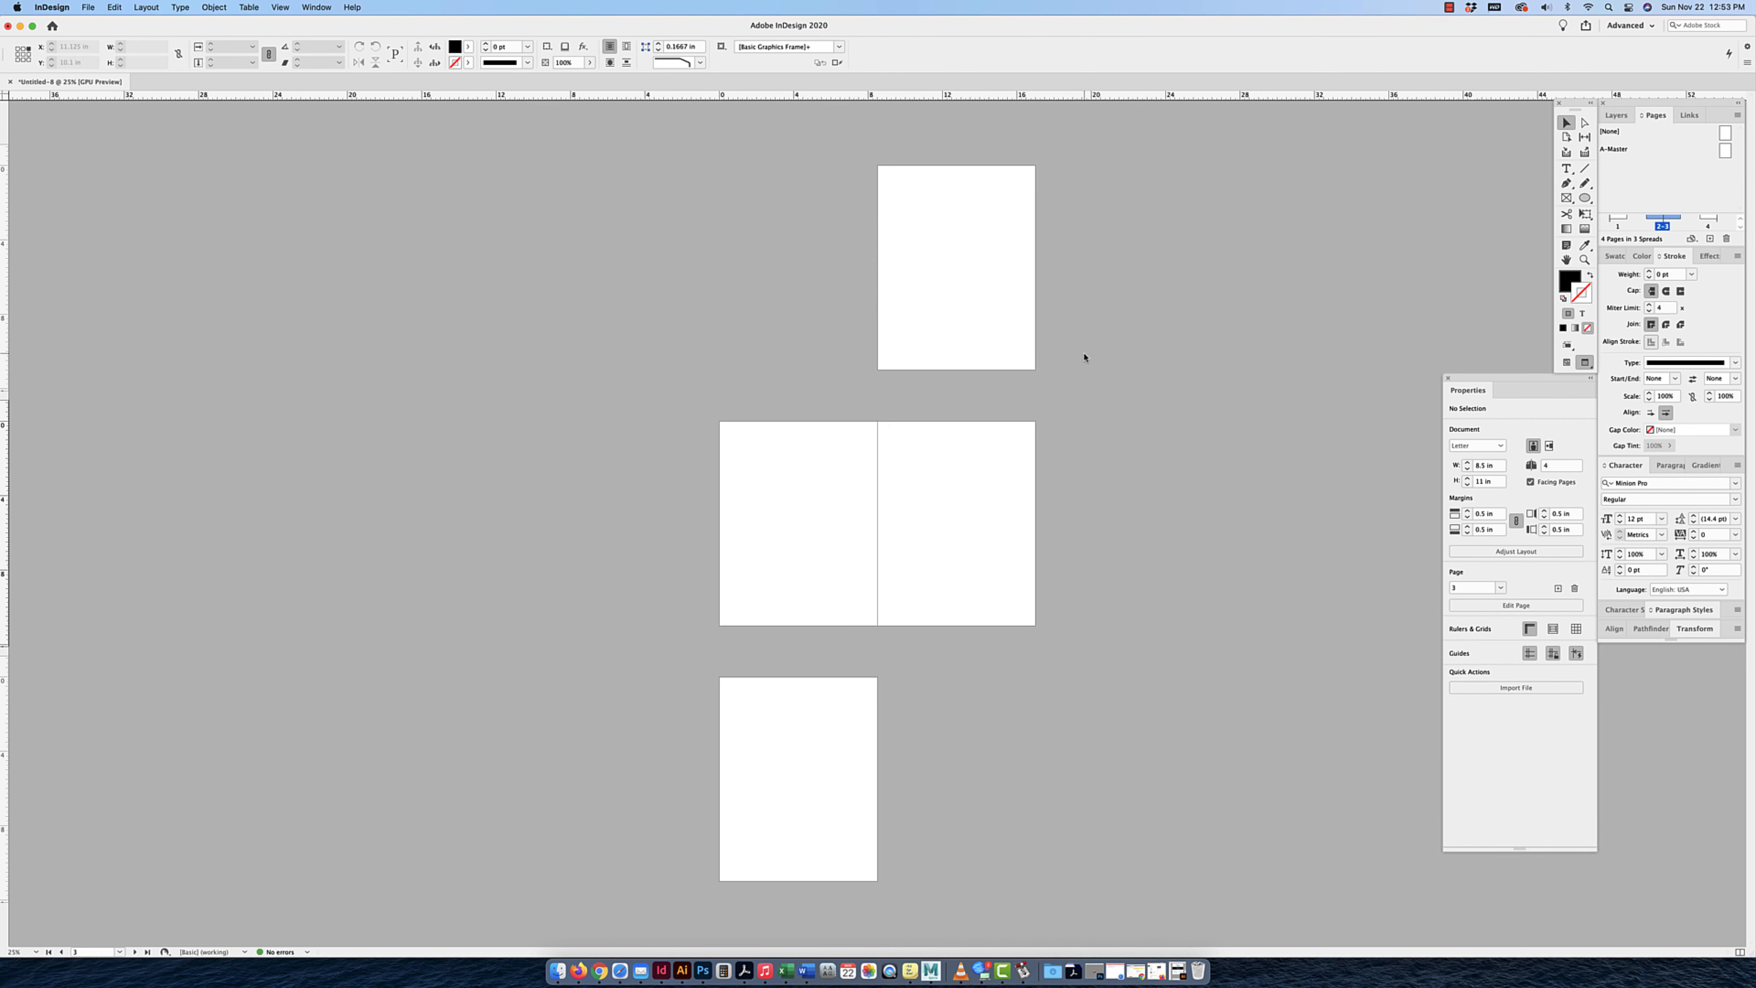
Return to Normal screen mode, draw a 7 x 10.5 in rectangle filling page 3's margins, and remove its rounded corners.
click(1567, 183)
drag(1585, 198, 1623, 209)
key(w)
key(super+equal)
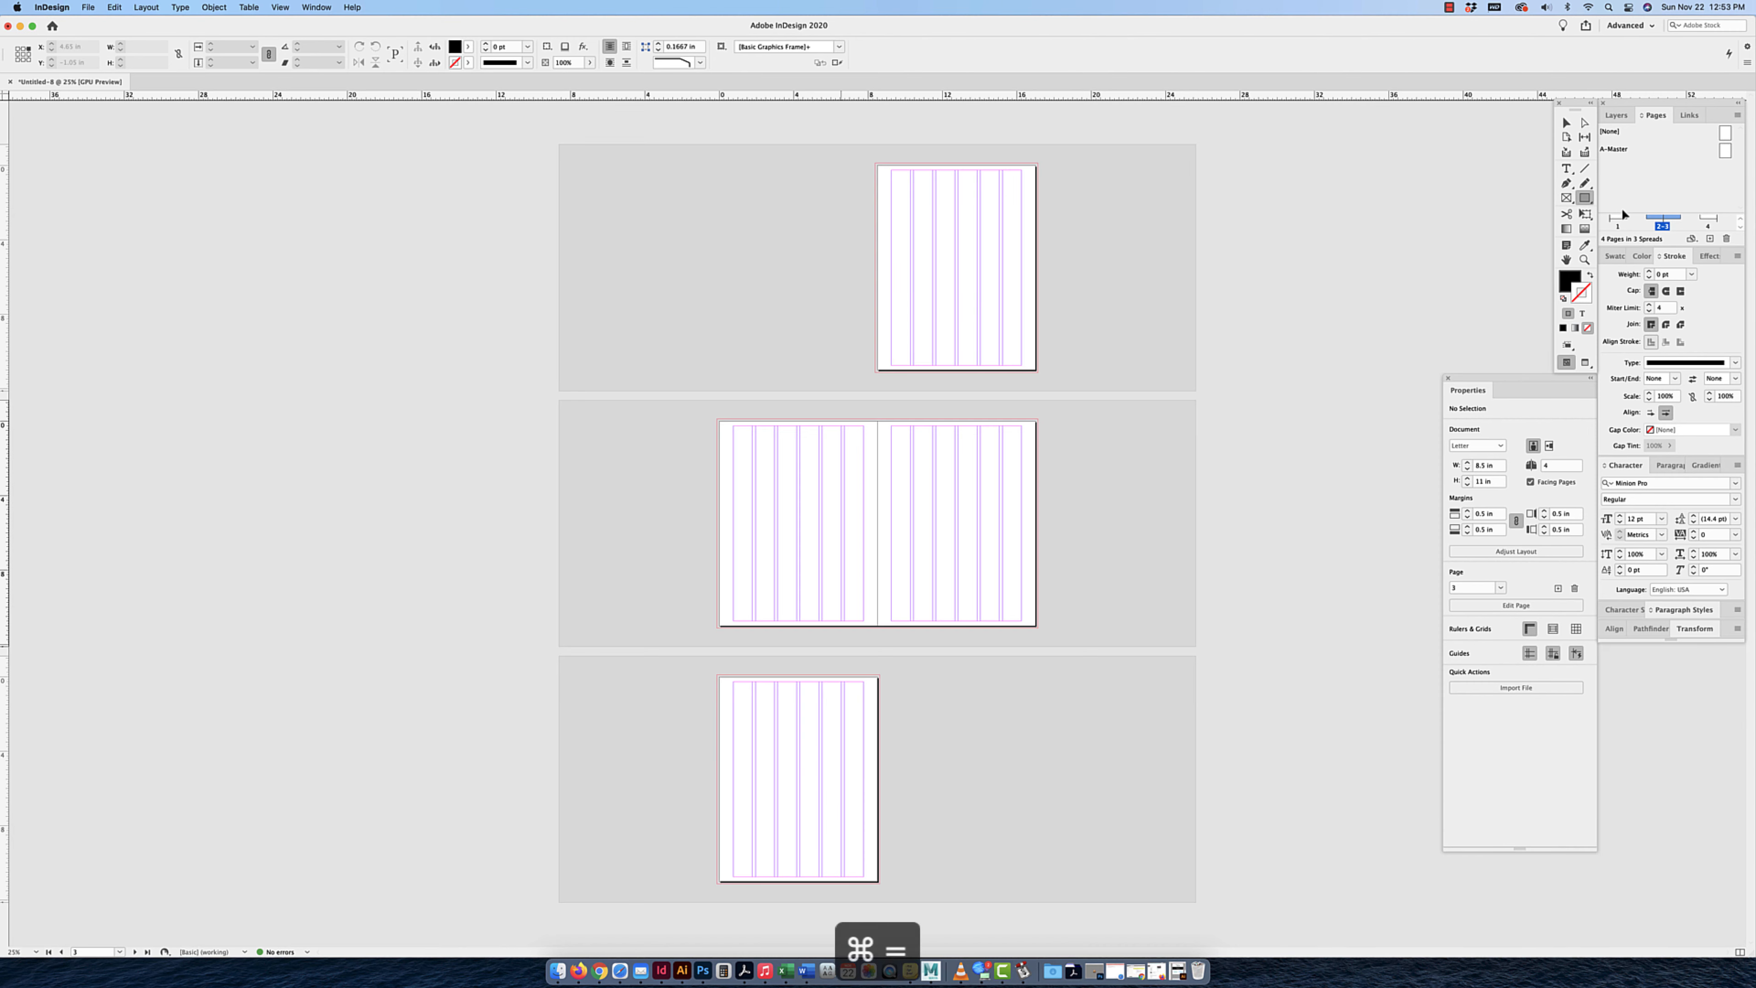
drag(905, 330, 1165, 721)
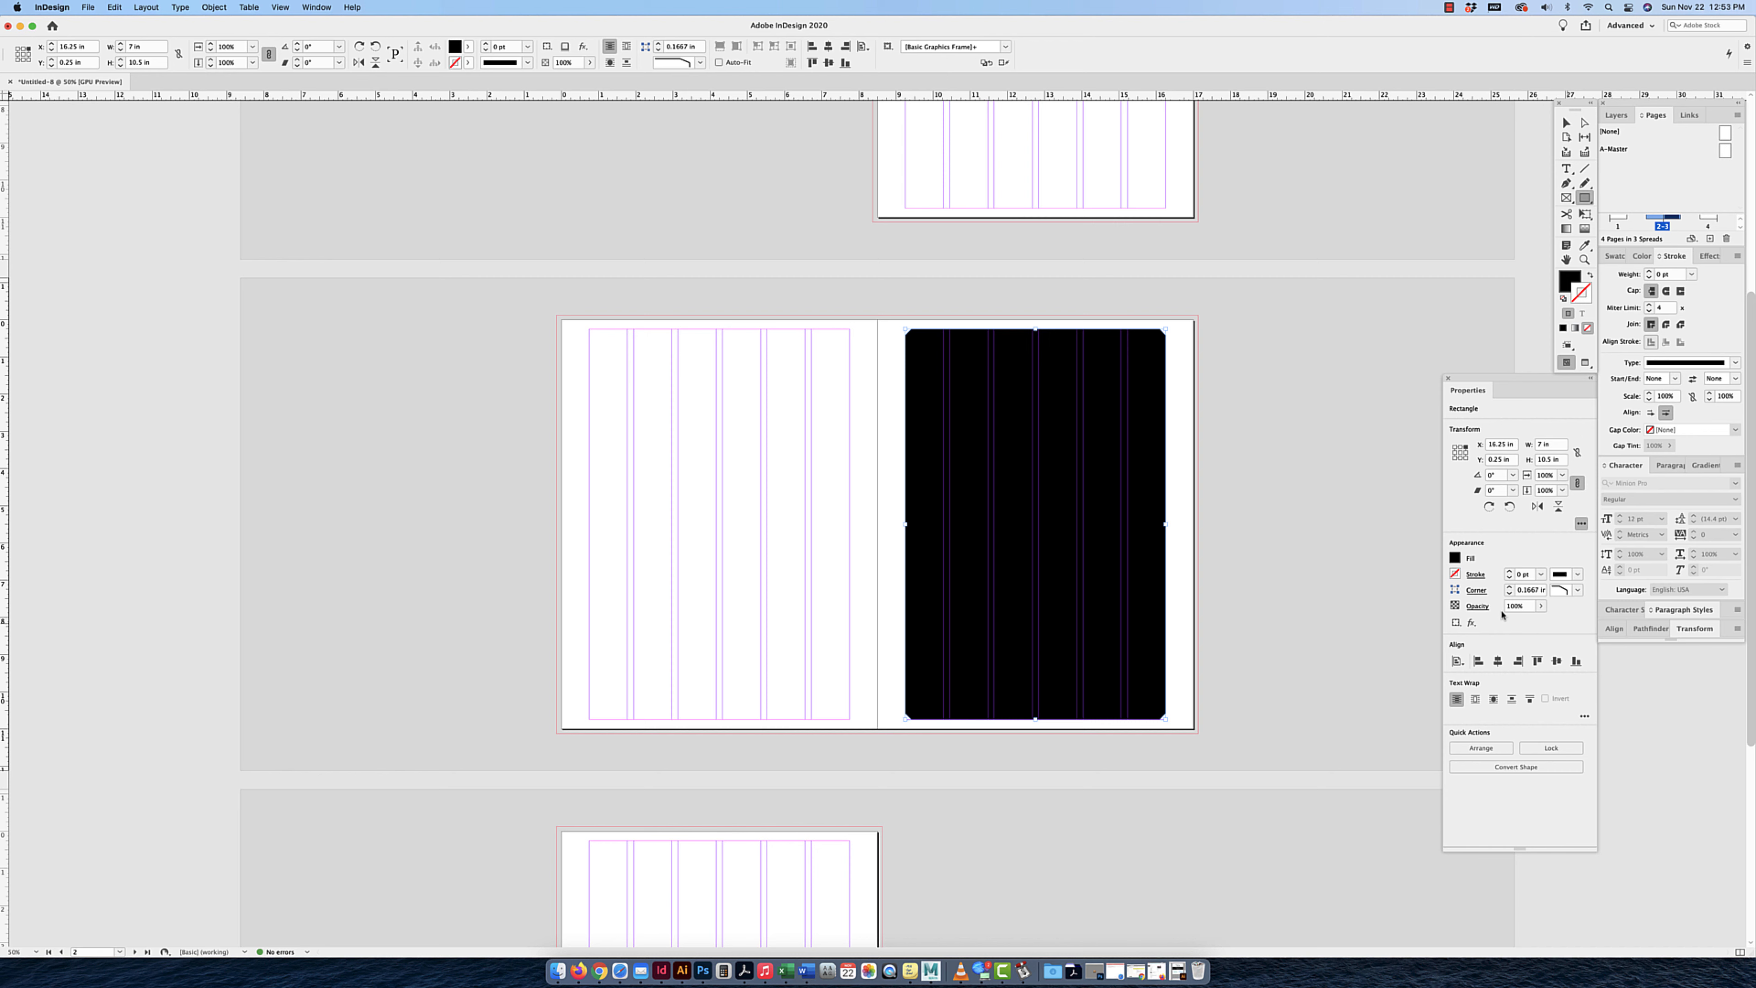
click(1578, 589)
click(1575, 606)
Draw an empty 7 x 10.5 in rectangle frame filling the margins of page 2 and deselect it.
click(1566, 197)
drag(589, 330, 850, 721)
key(v)
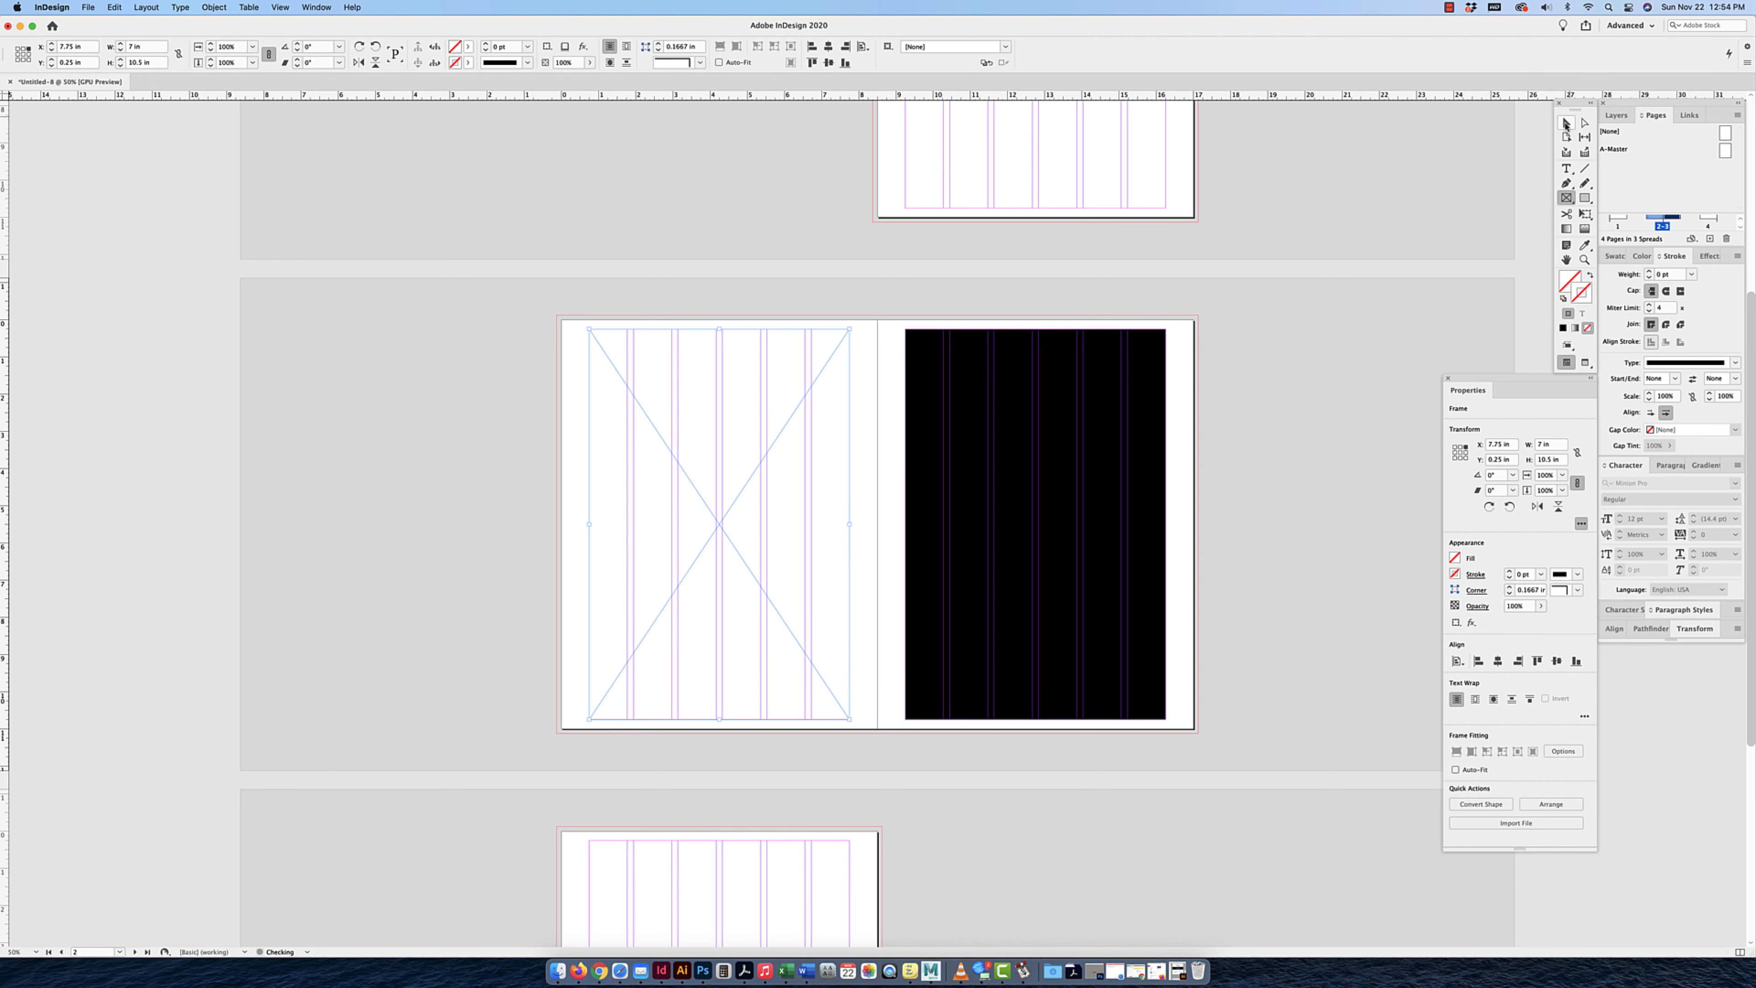
click(1403, 322)
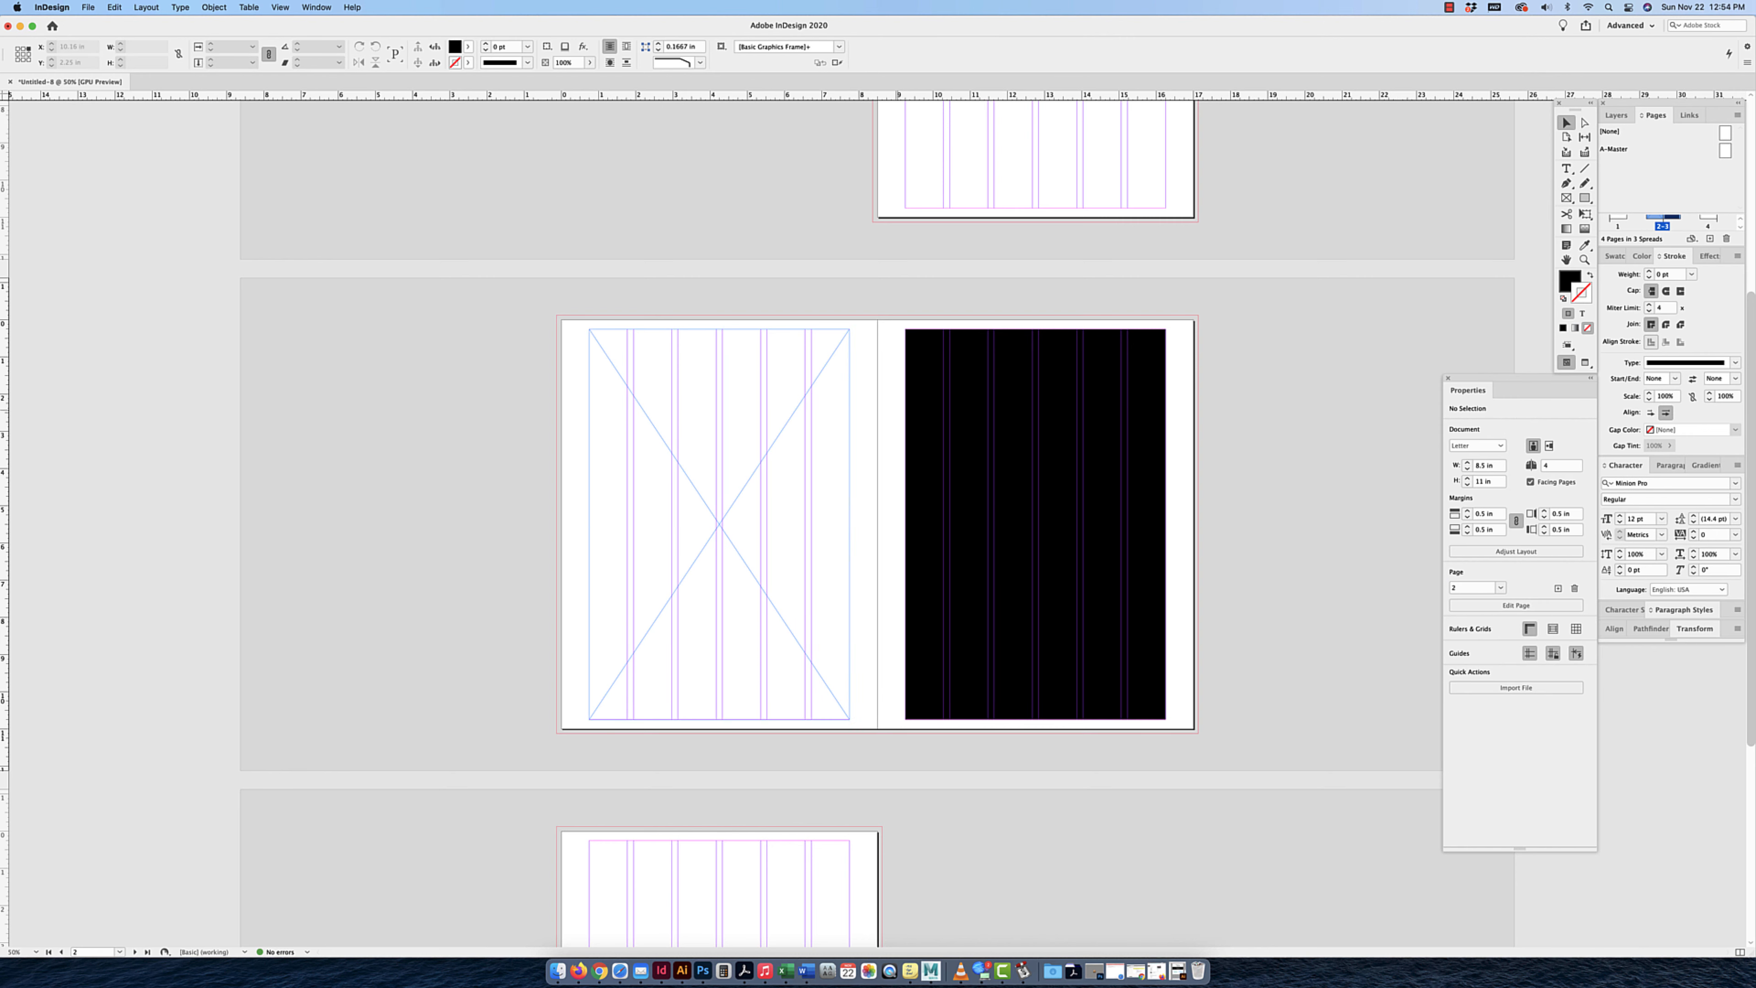
Place IMG_6039.jpeg from the Desktop into the black rectangle on page 3.
click(1049, 472)
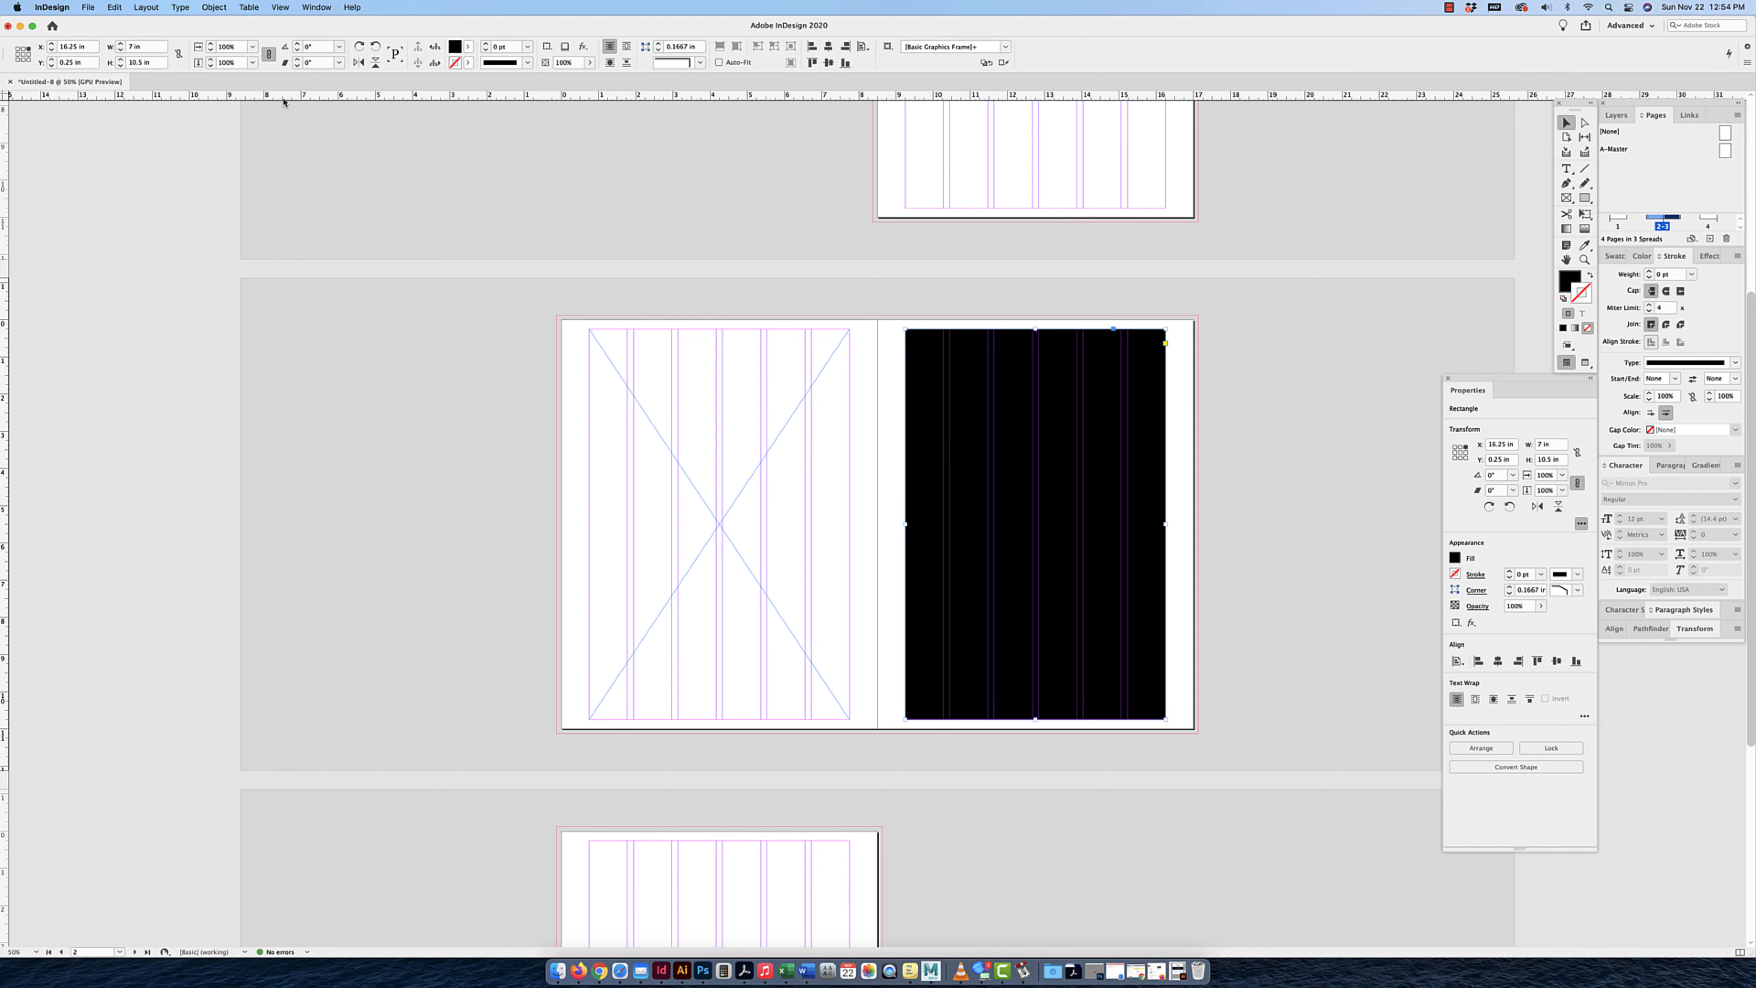
click(88, 6)
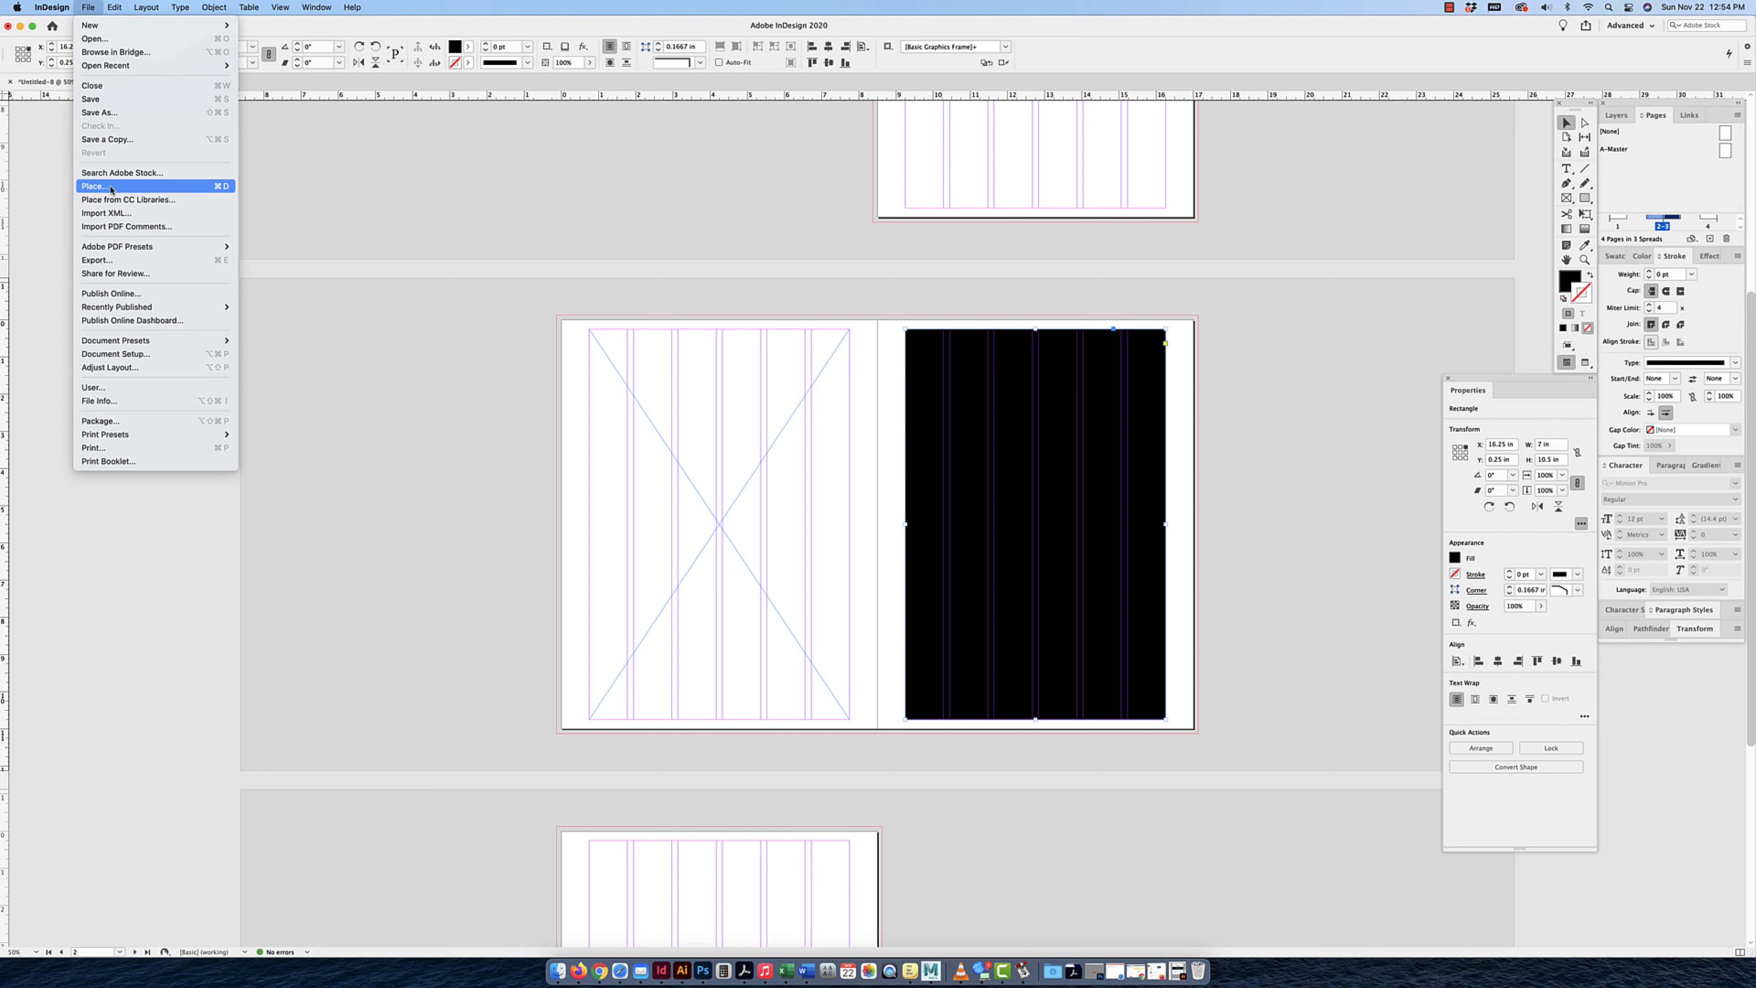
click(111, 187)
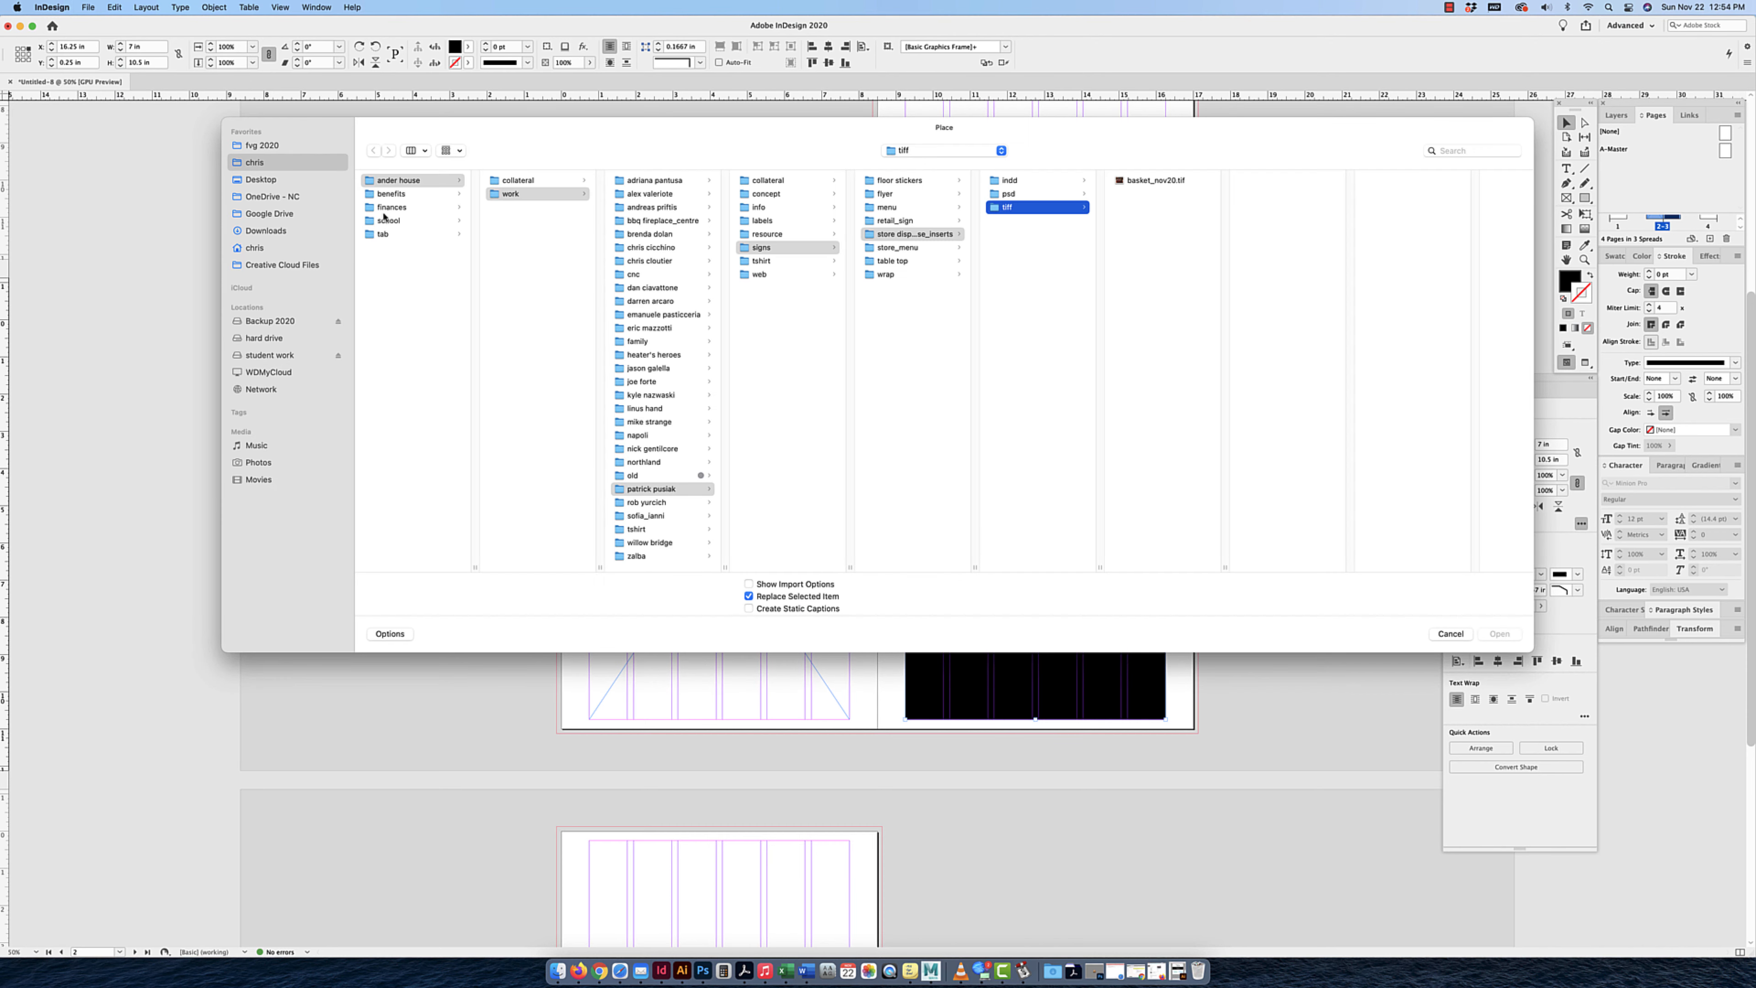
click(268, 181)
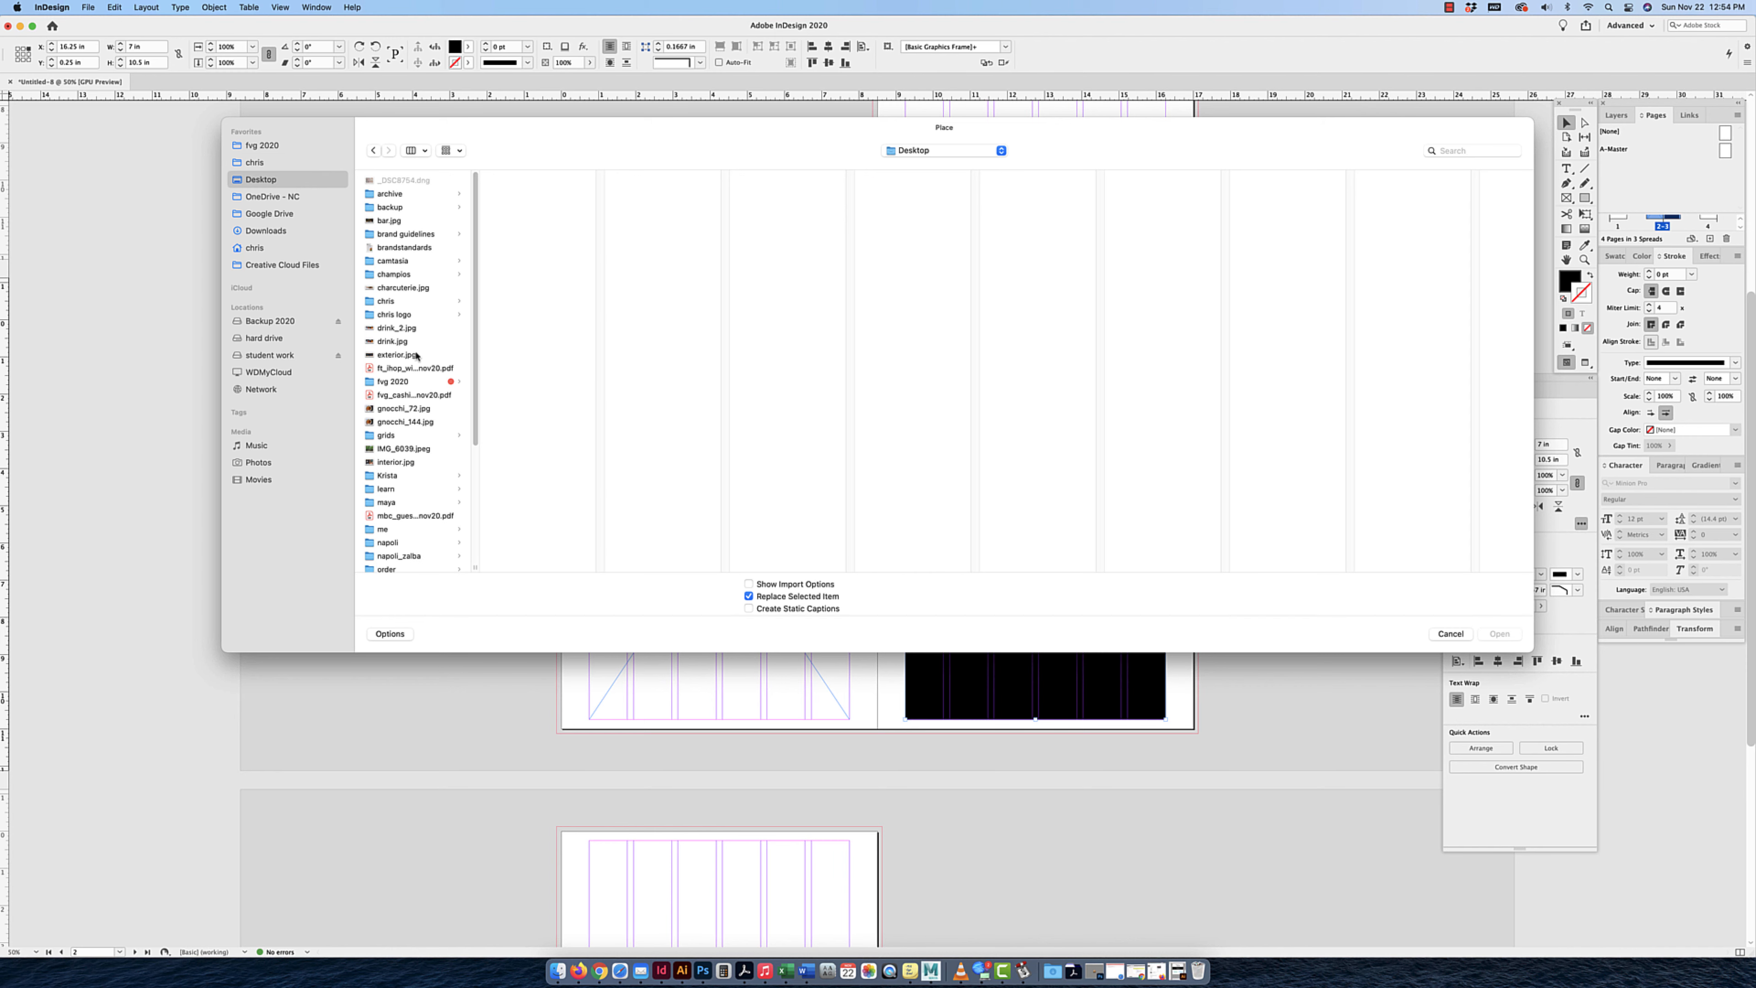
click(408, 448)
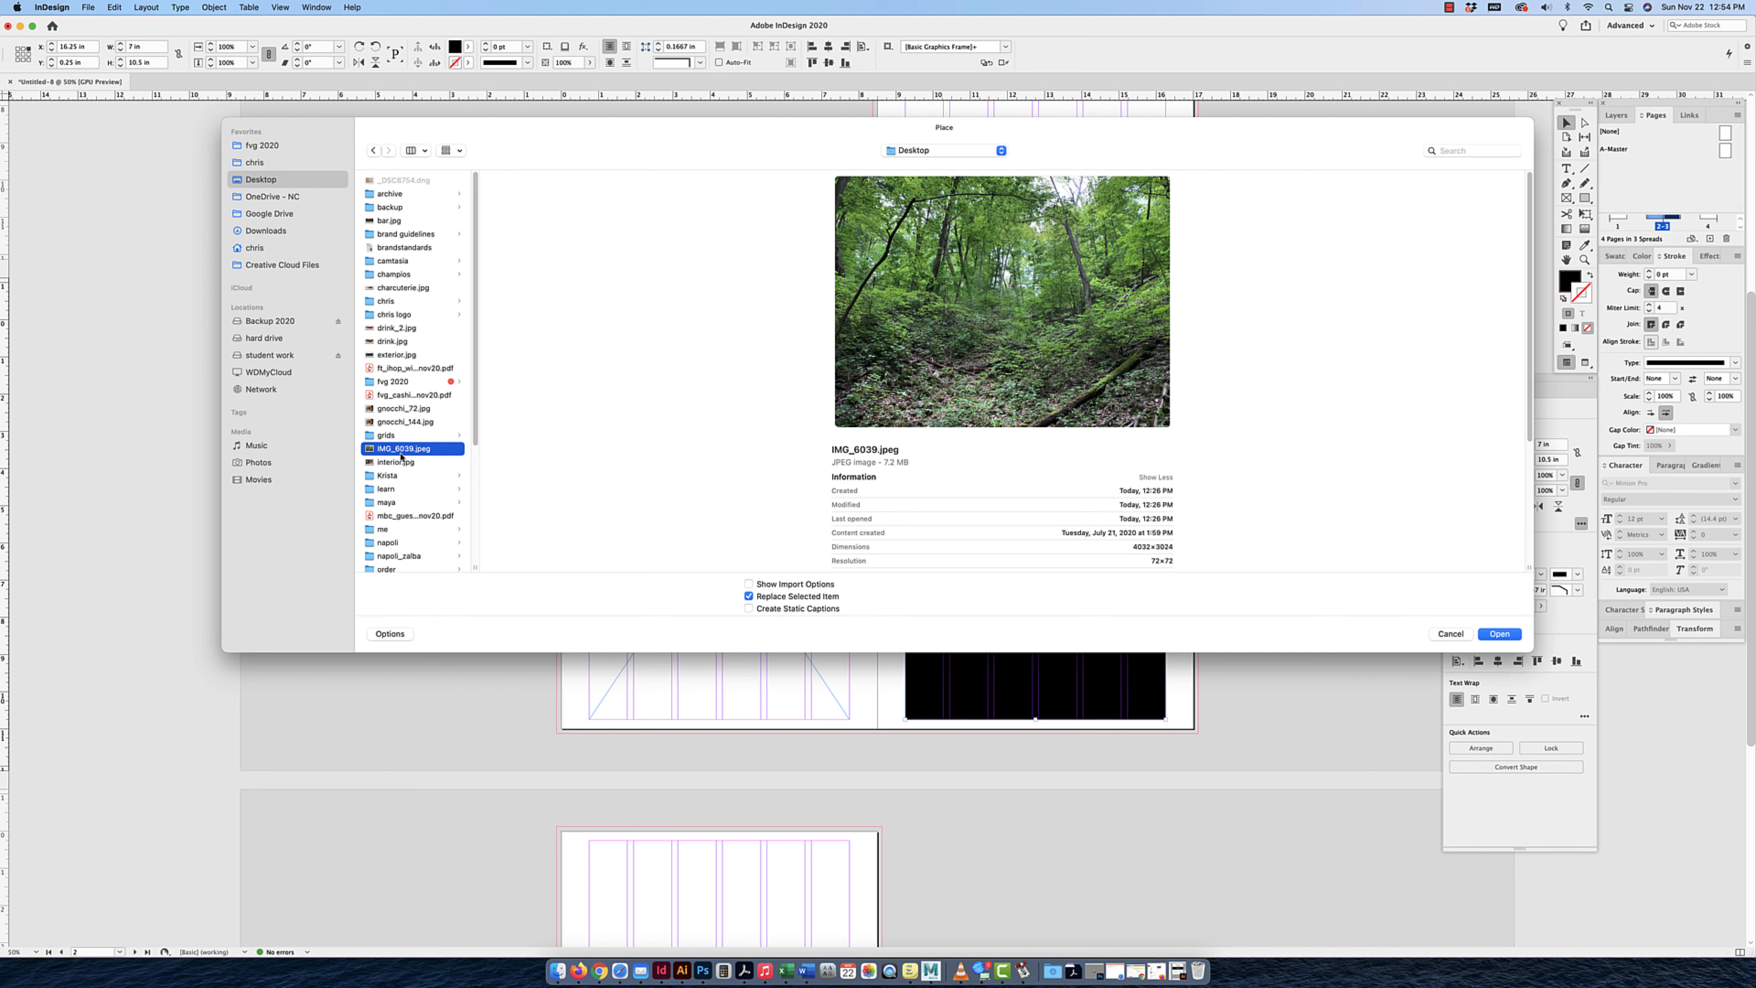
click(1517, 637)
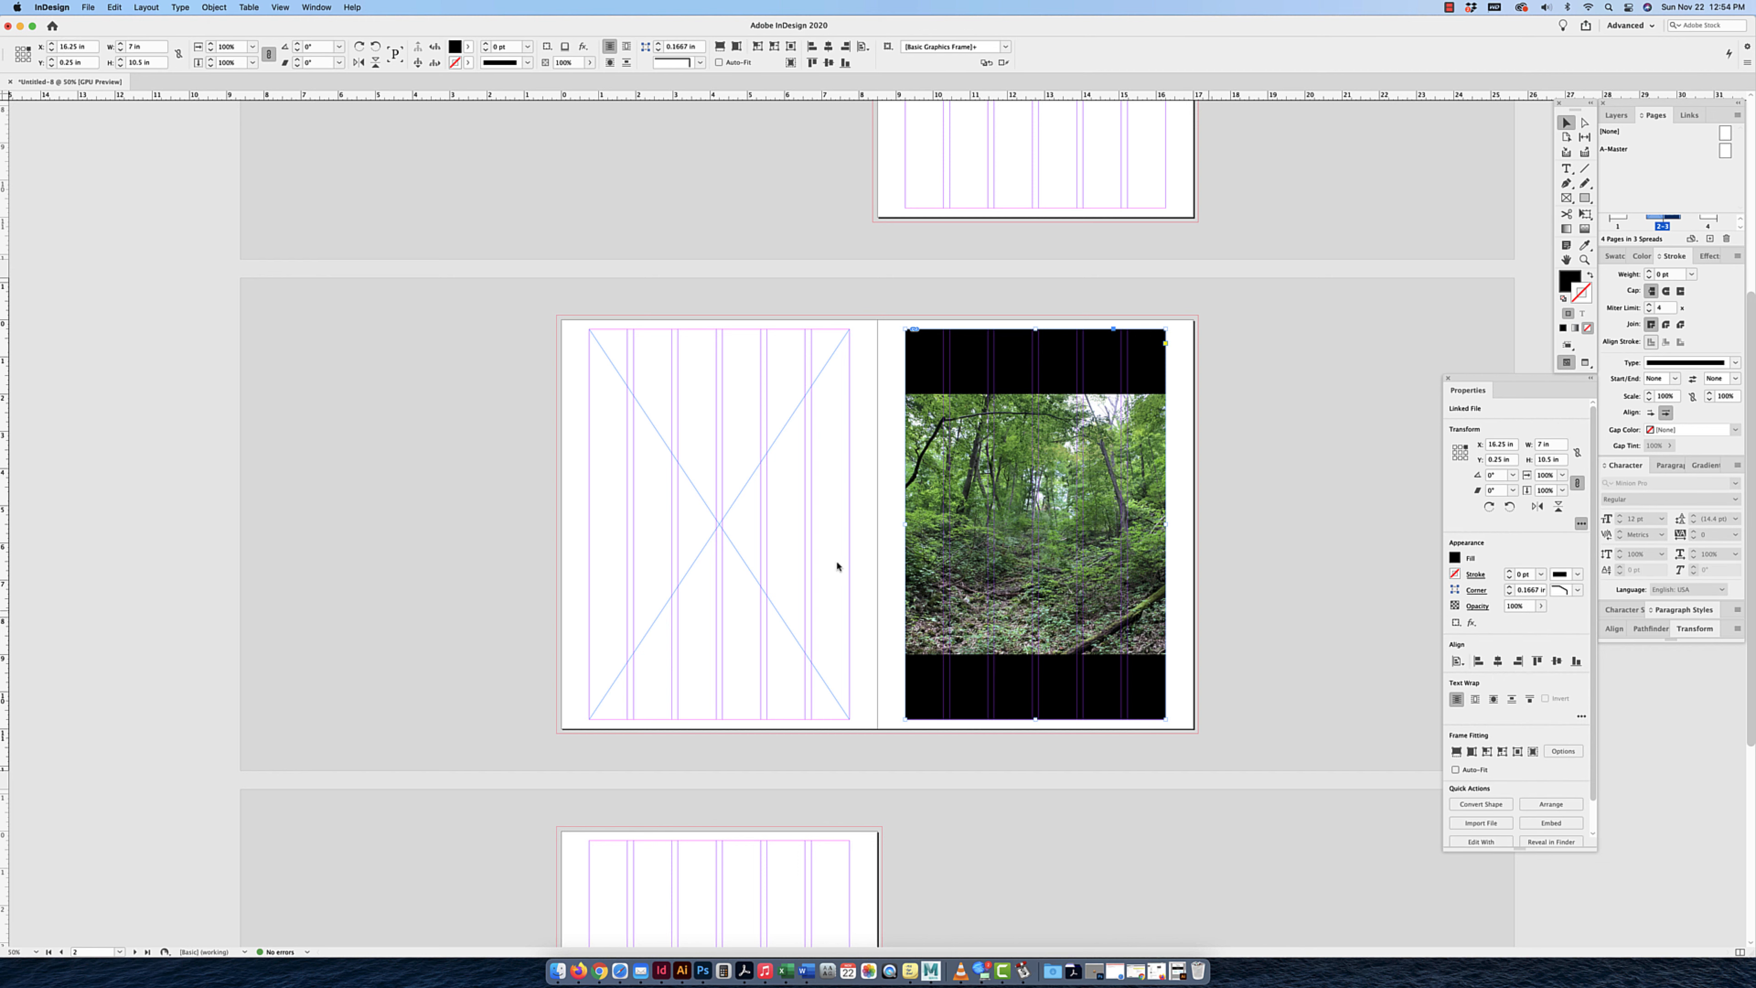
Place IMG_6039.jpeg into the empty rectangle frame on page 2 and deselect it.
click(793, 569)
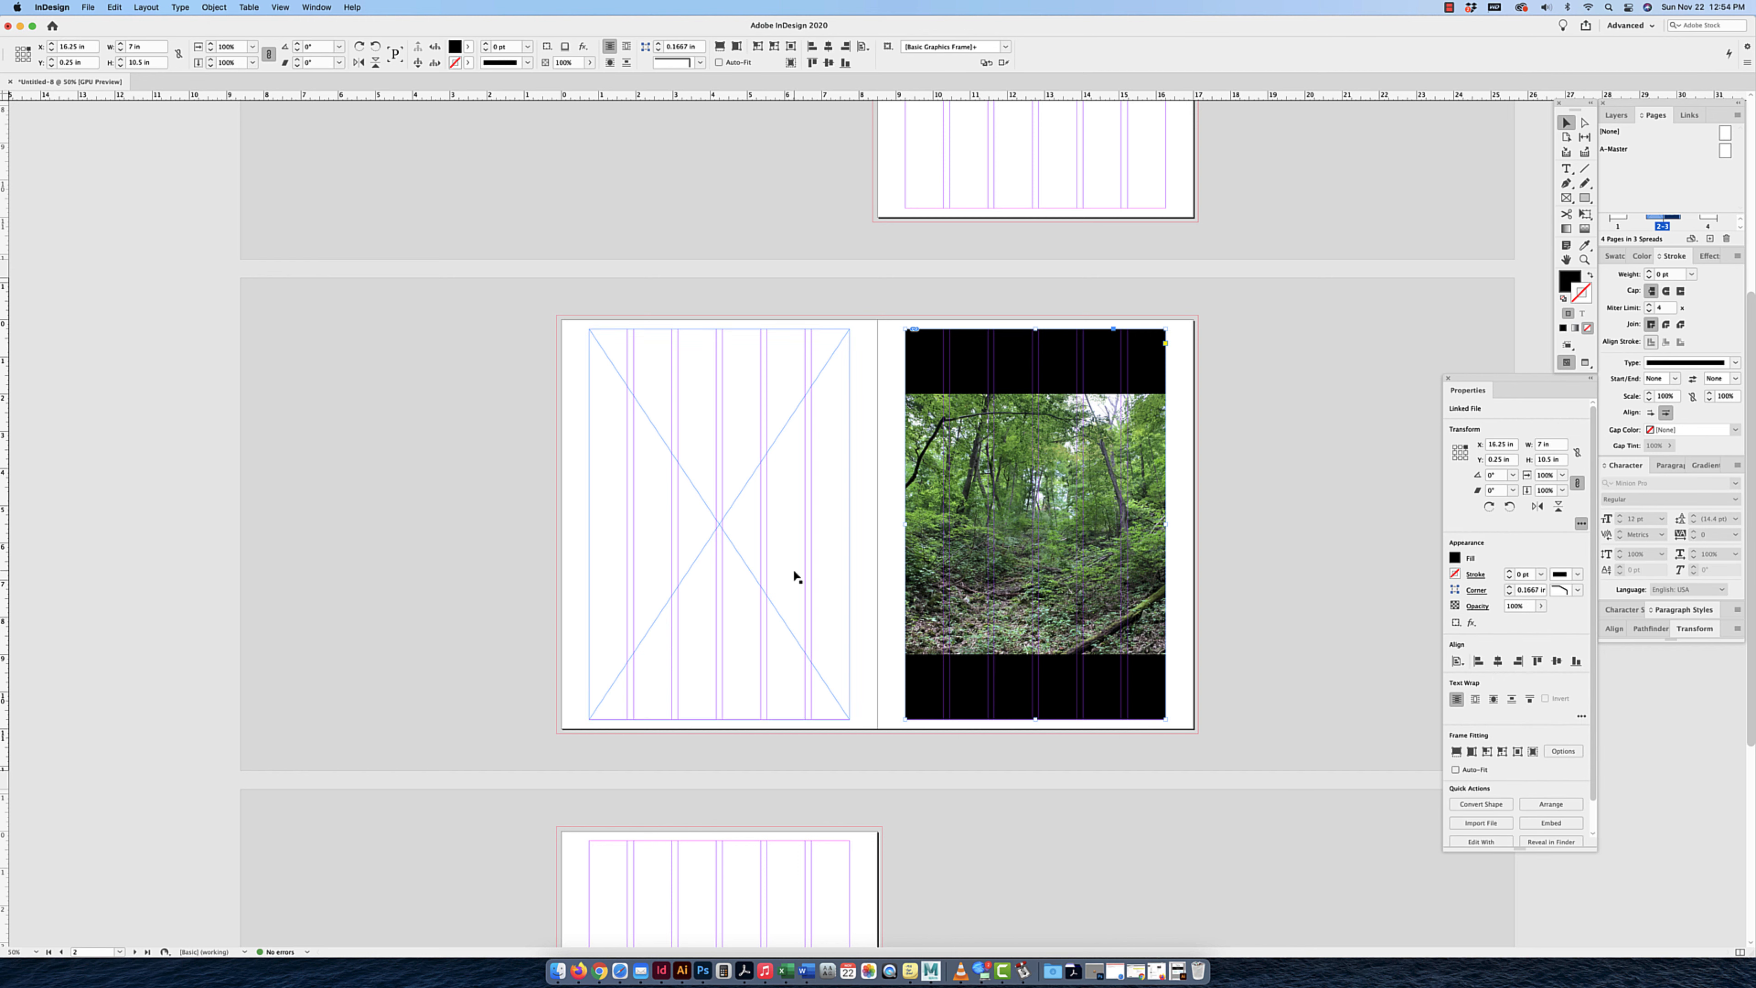
click(88, 7)
click(106, 186)
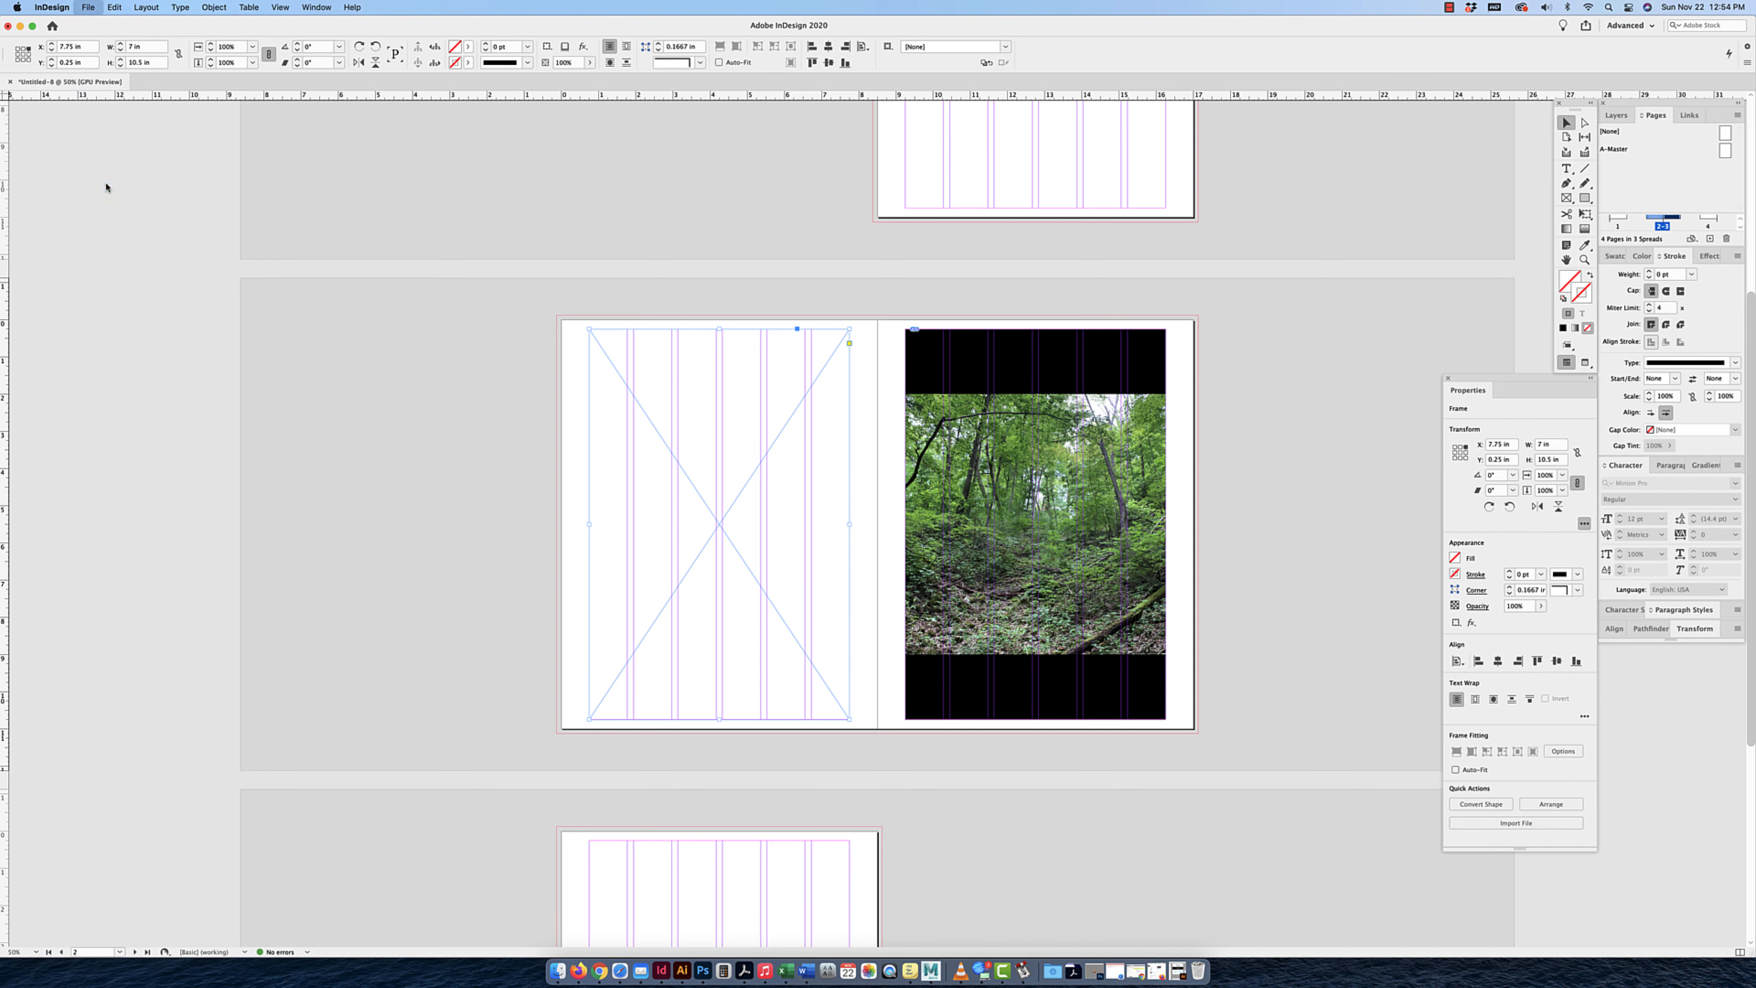
click(379, 449)
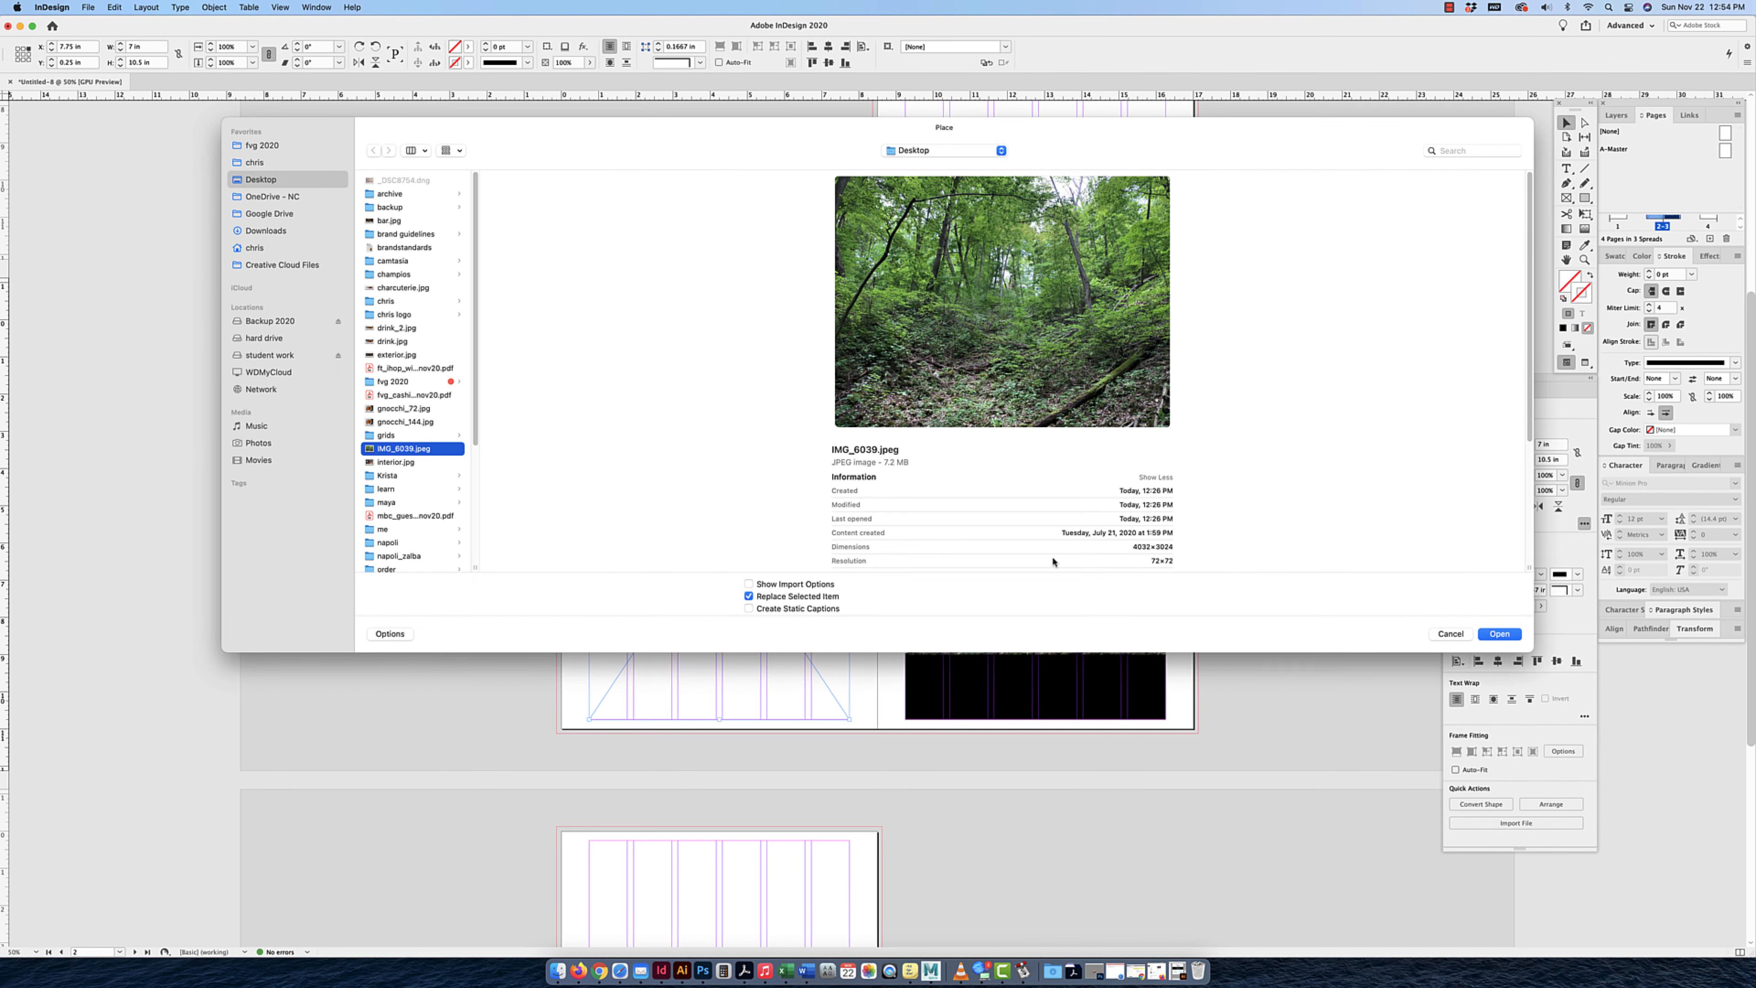
click(1499, 634)
click(1254, 475)
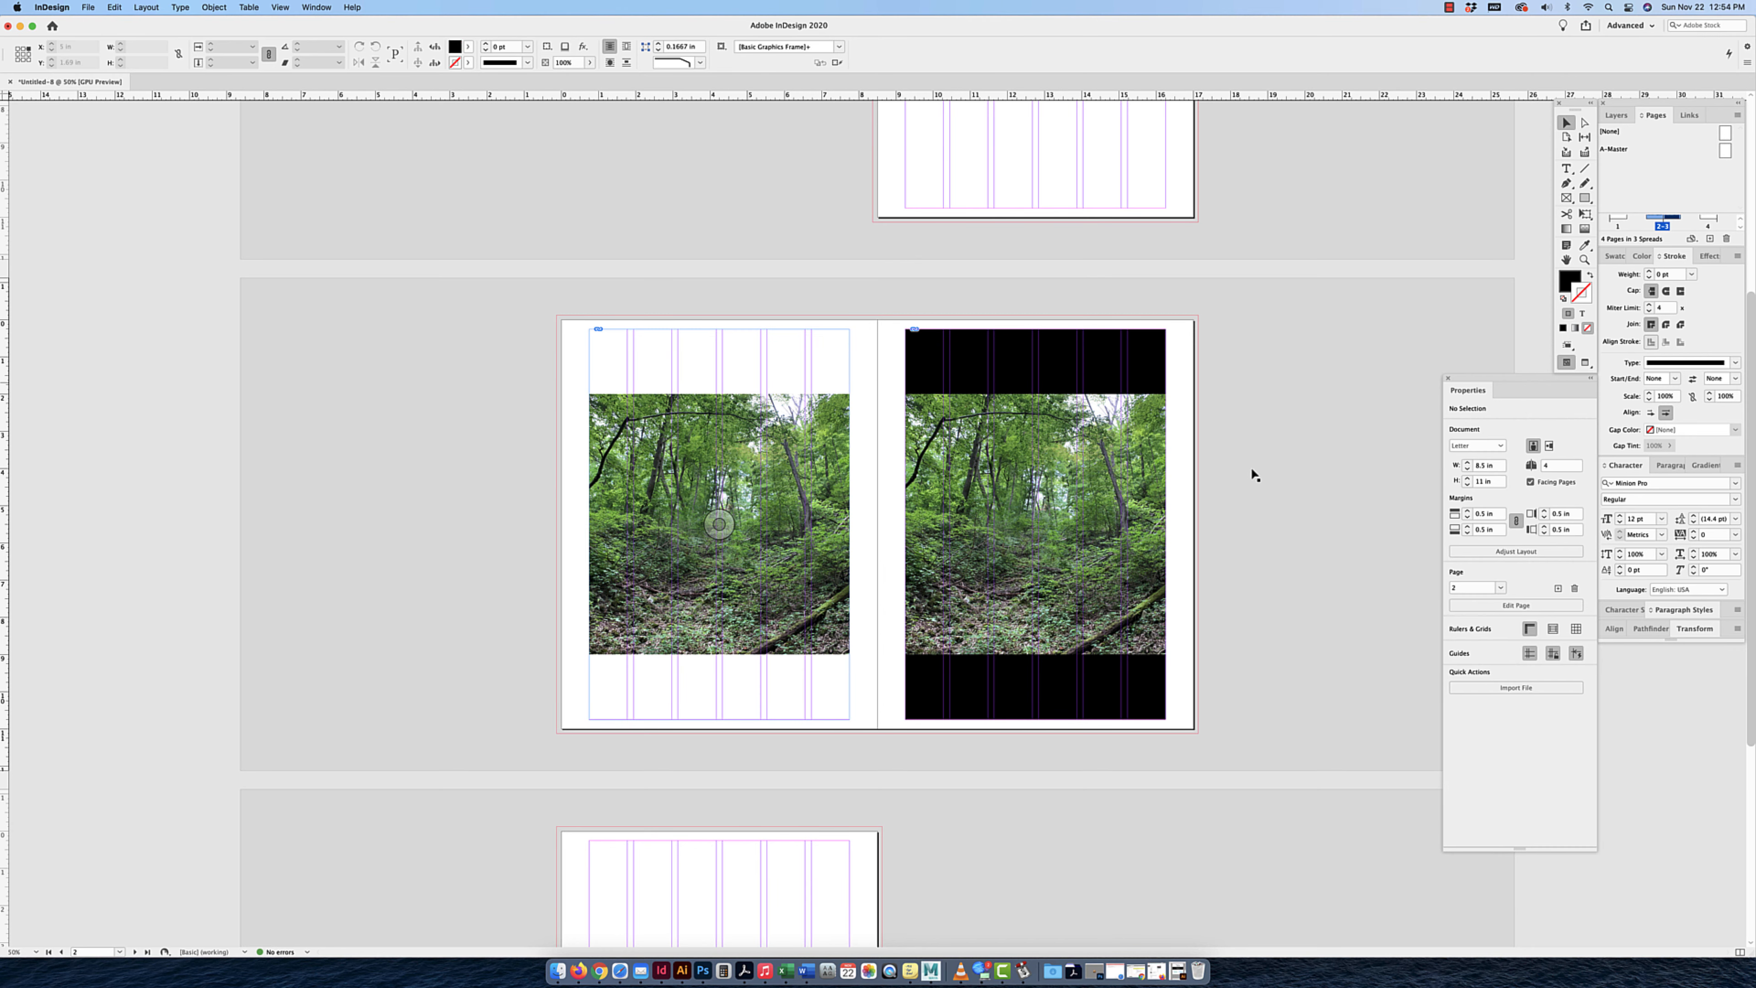
Switch to Preview screen mode and give the page 2 image frame a solid black fill.
key(w)
click(749, 390)
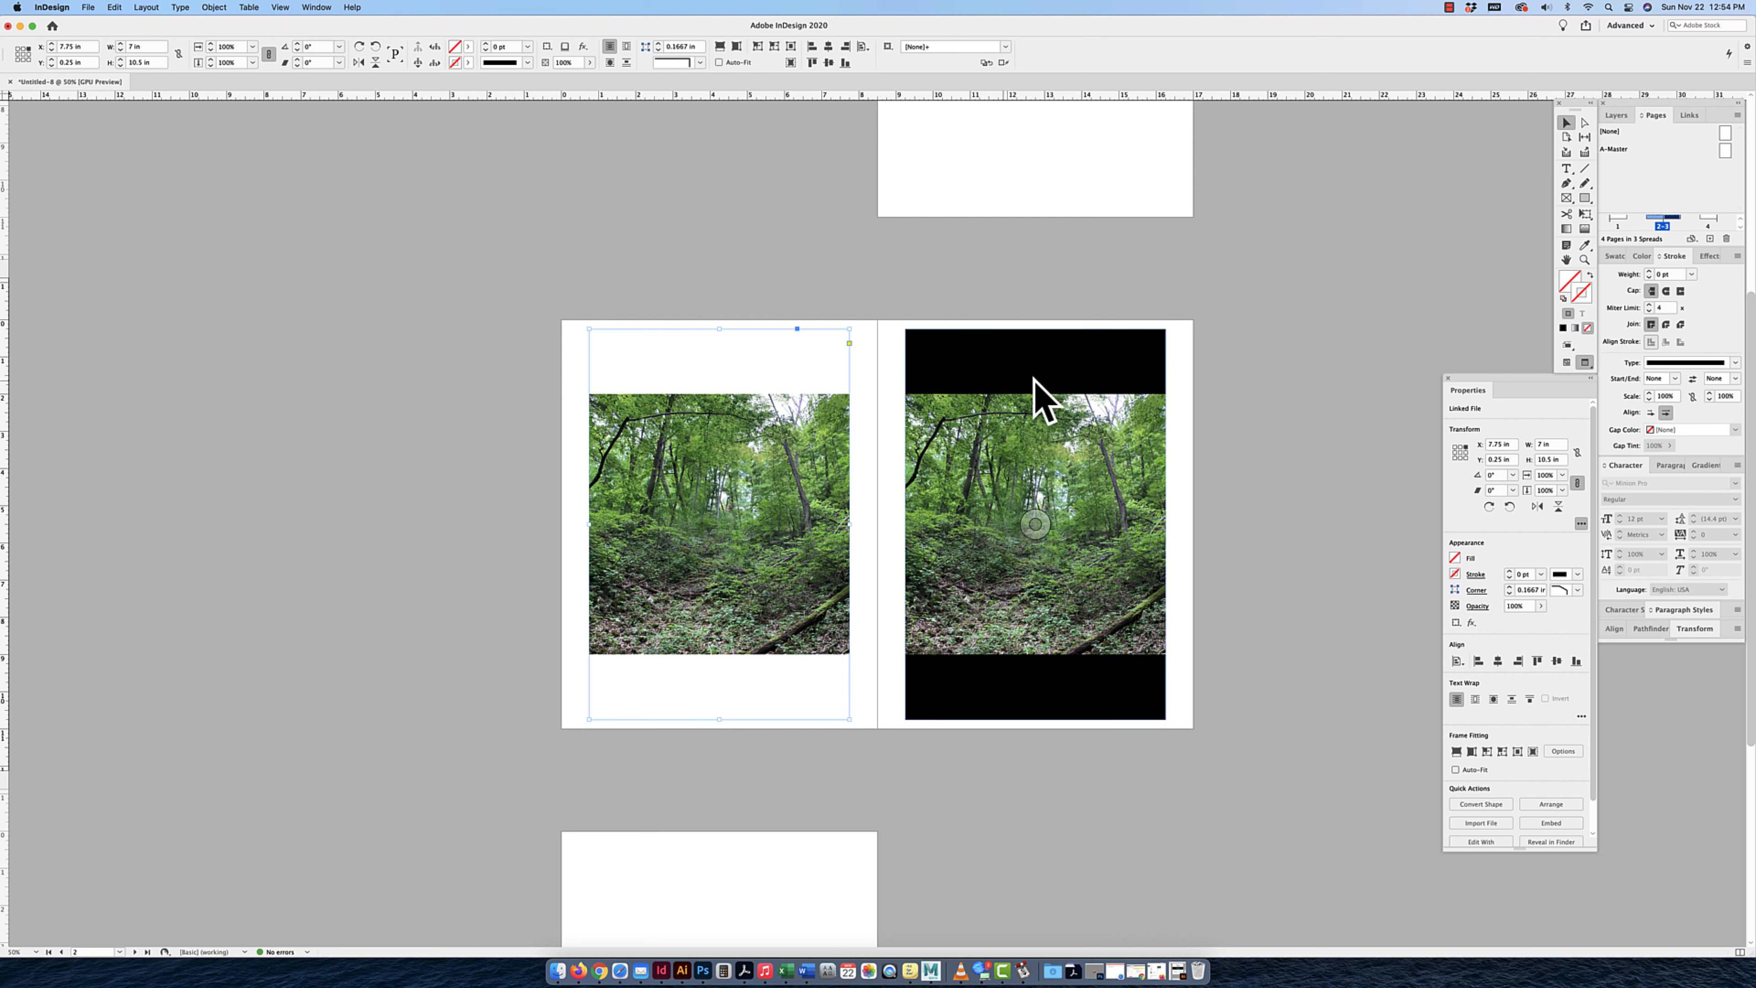
click(1573, 277)
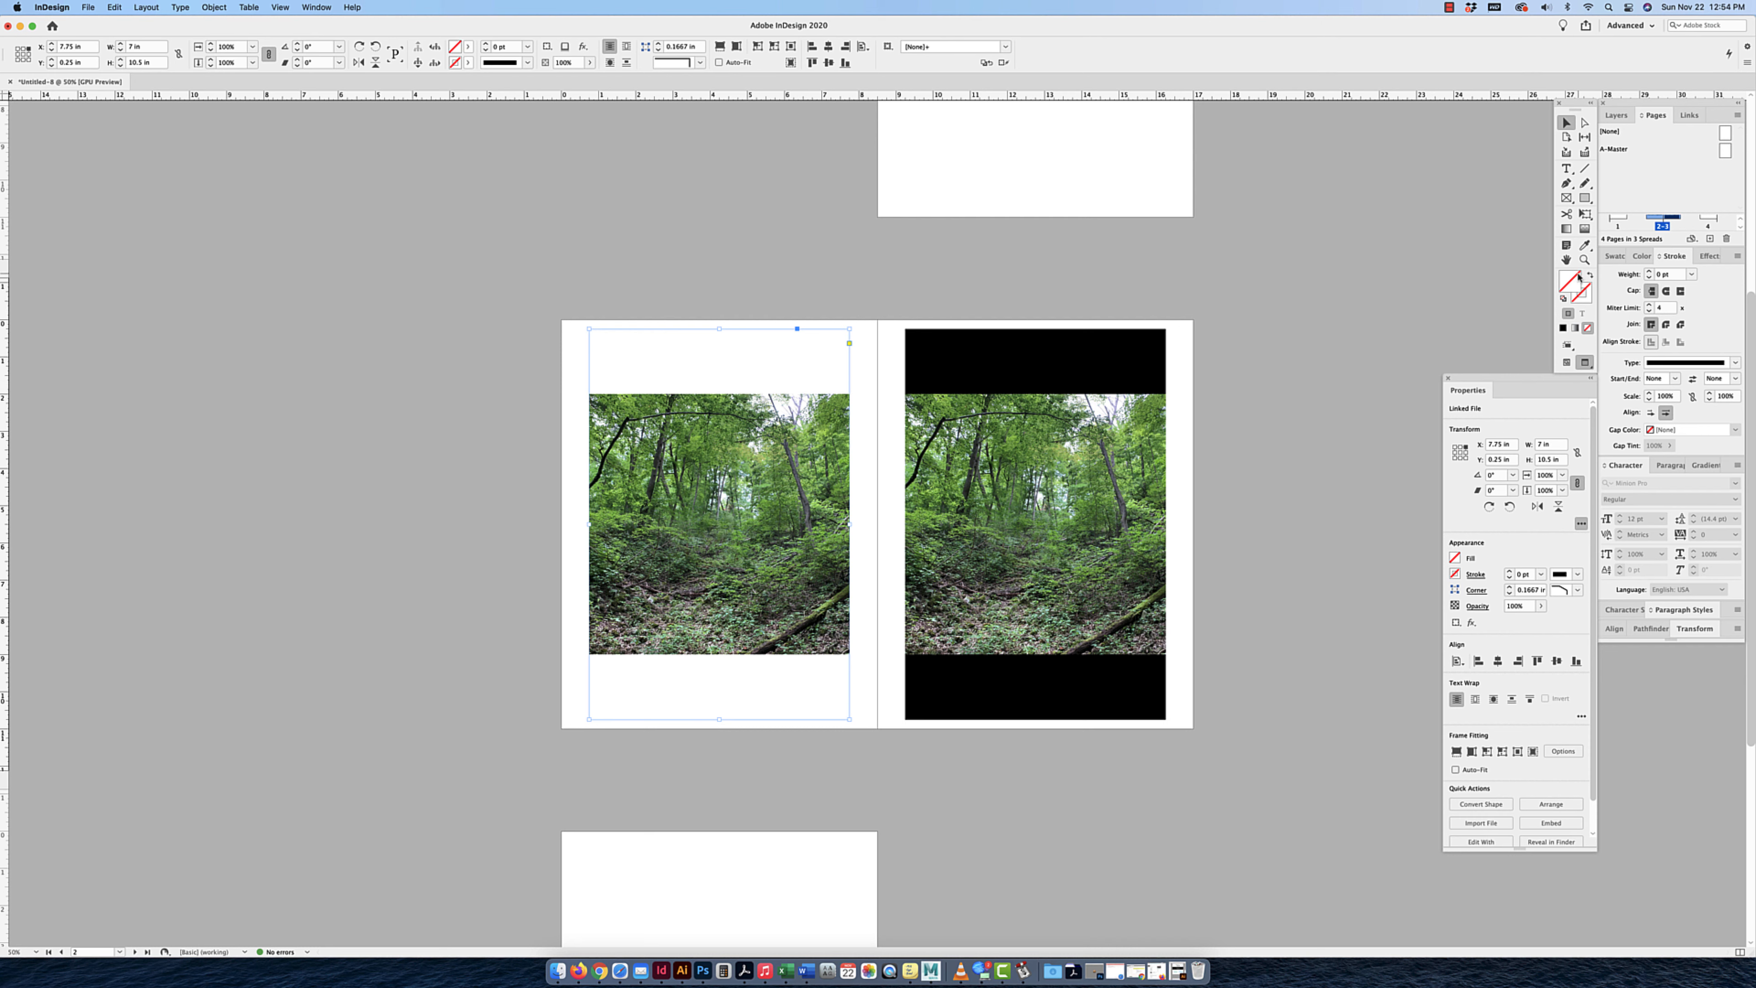
click(1563, 327)
click(893, 301)
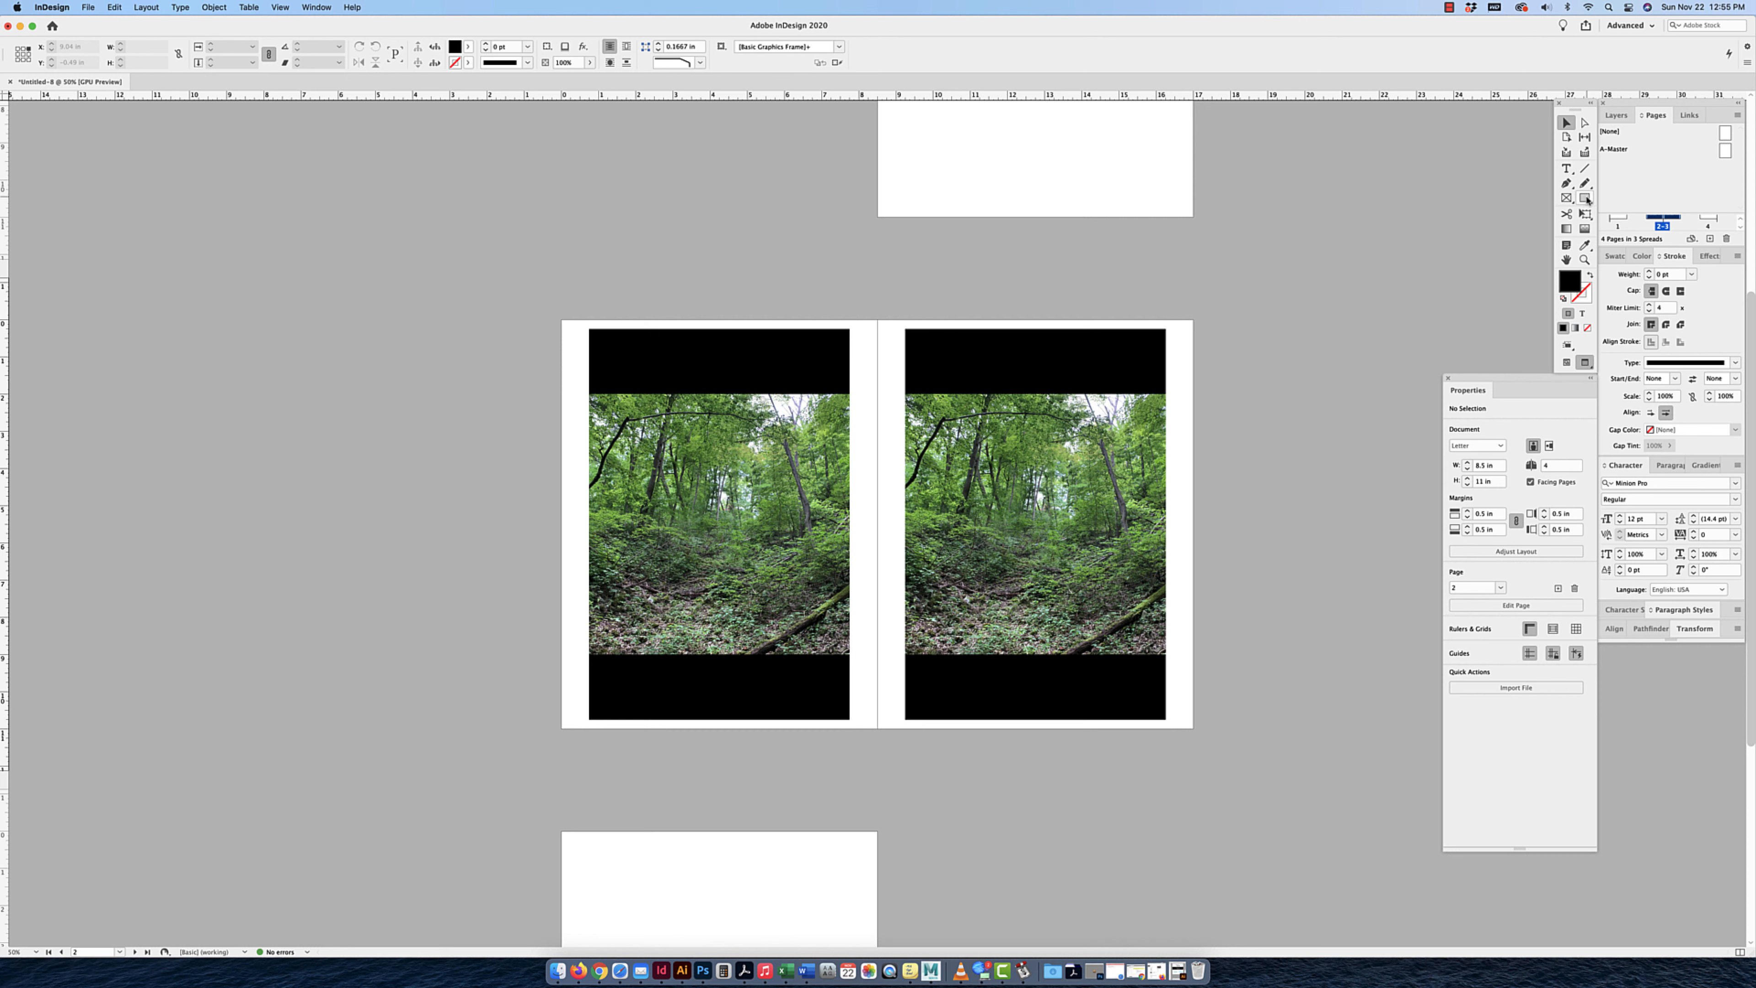
click(1567, 198)
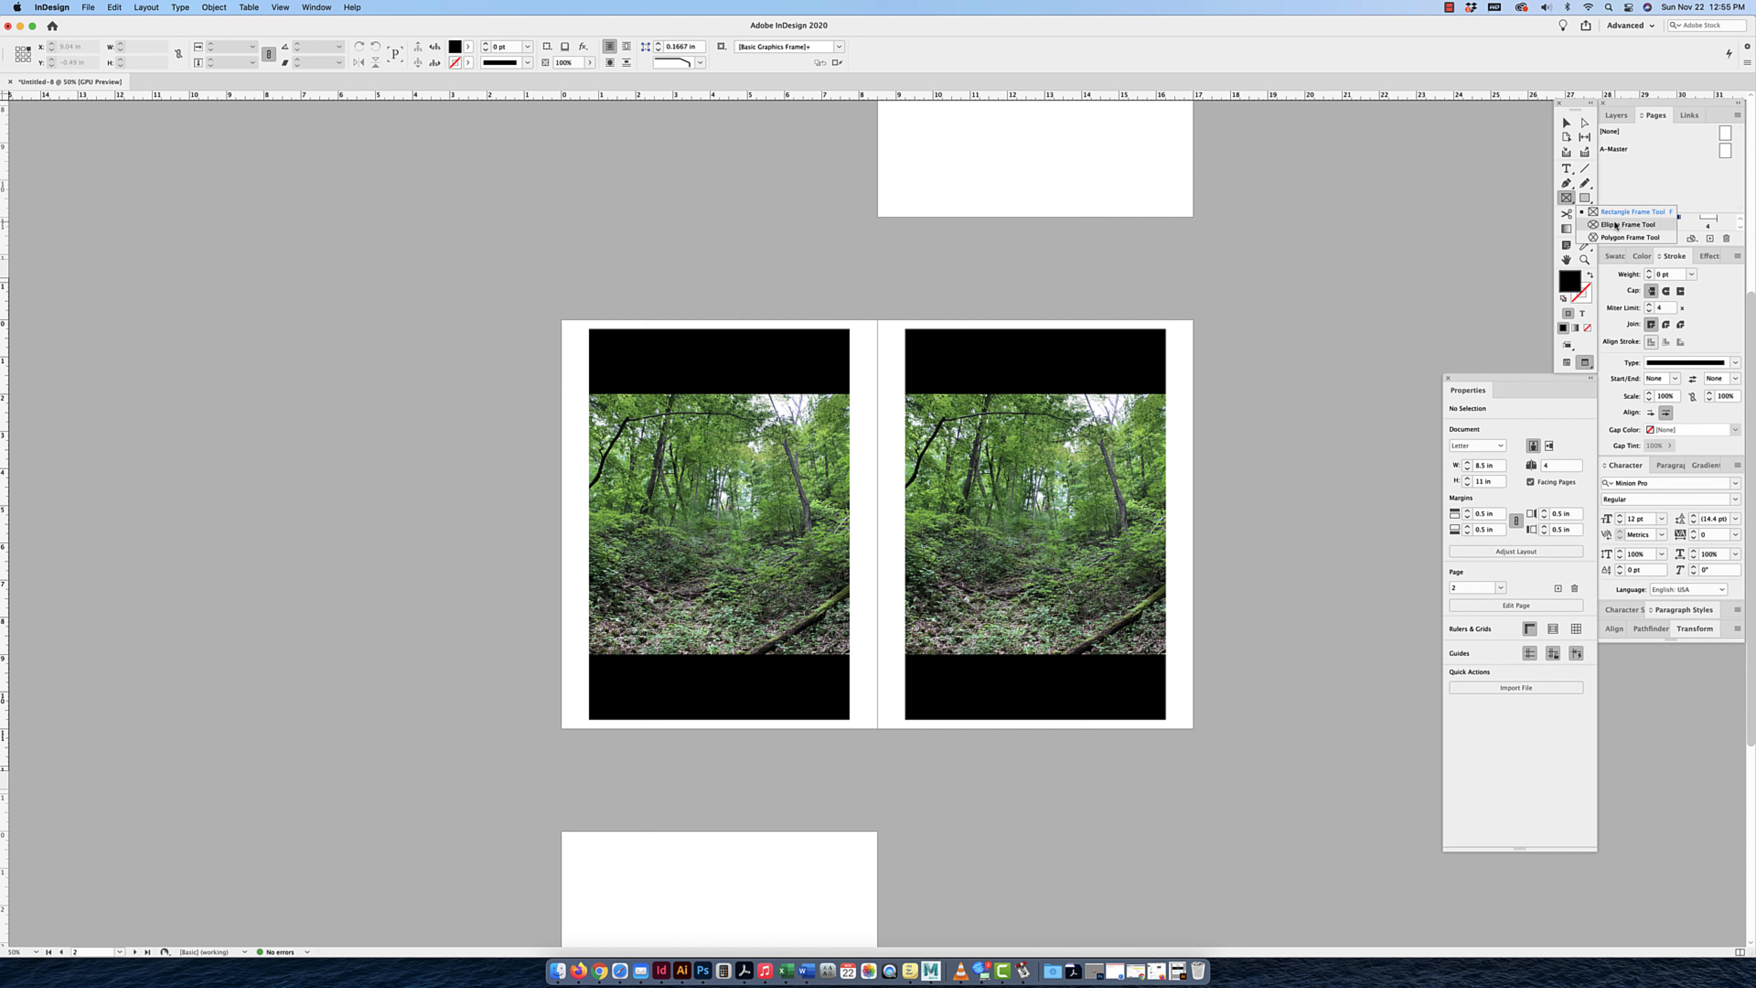
click(1585, 199)
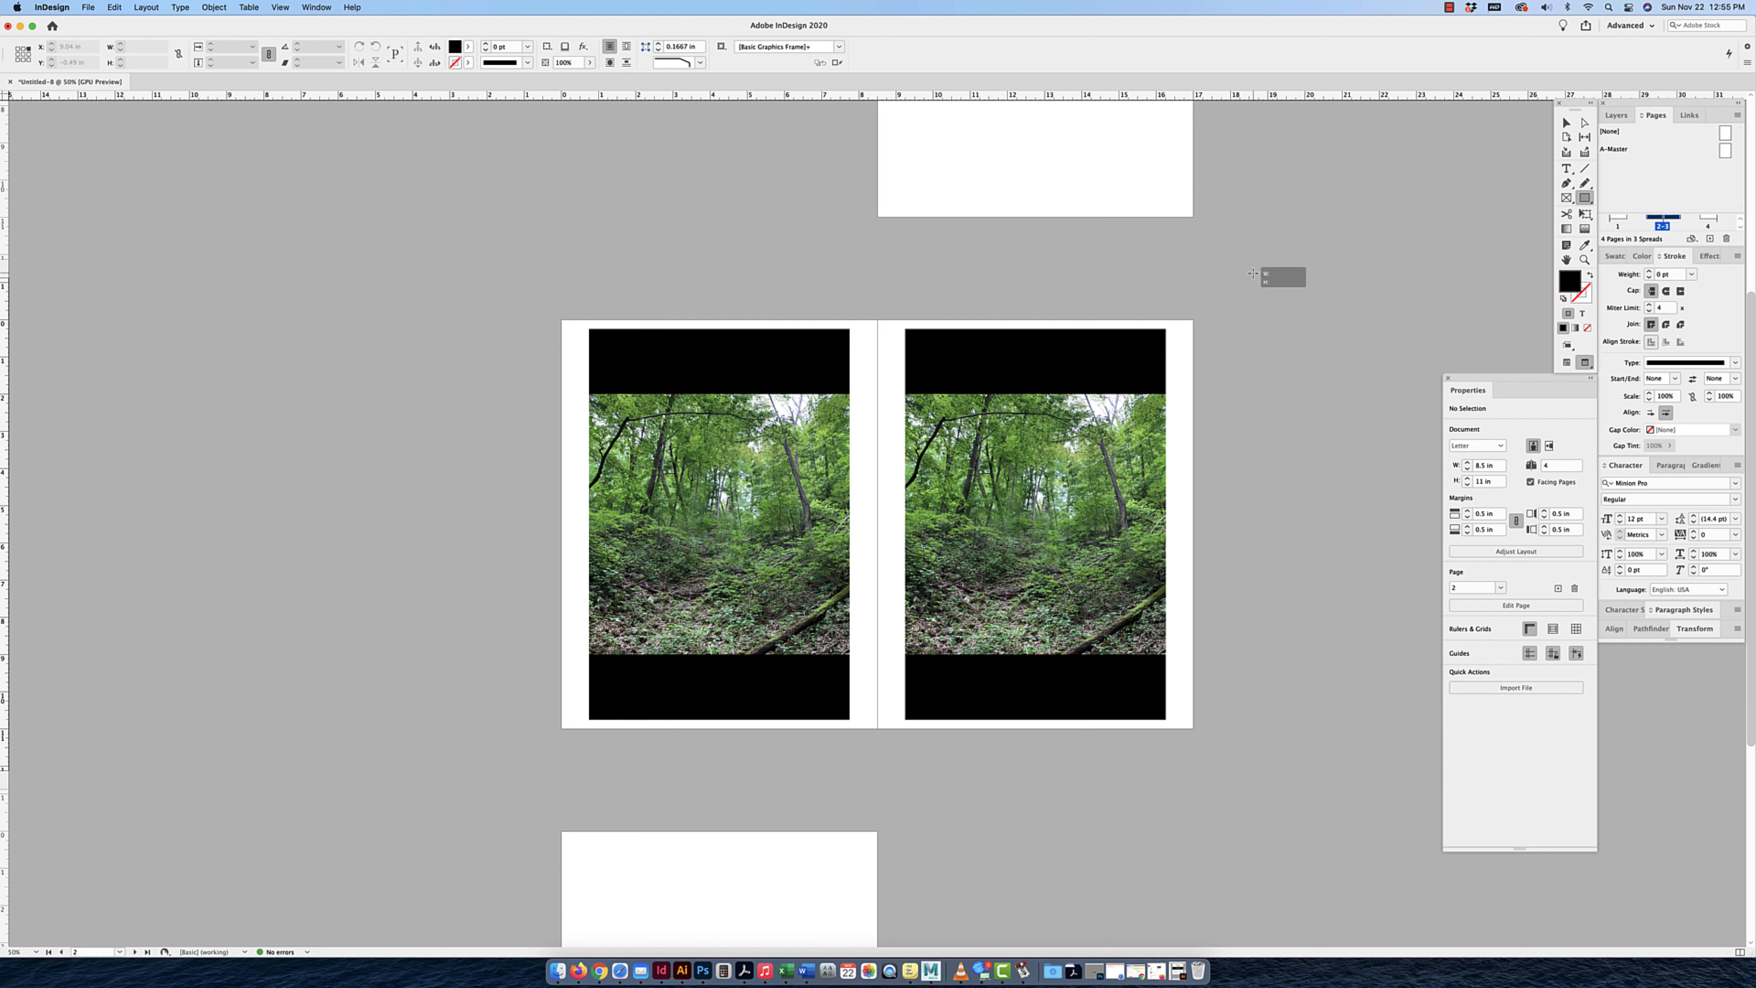
click(1566, 123)
click(830, 379)
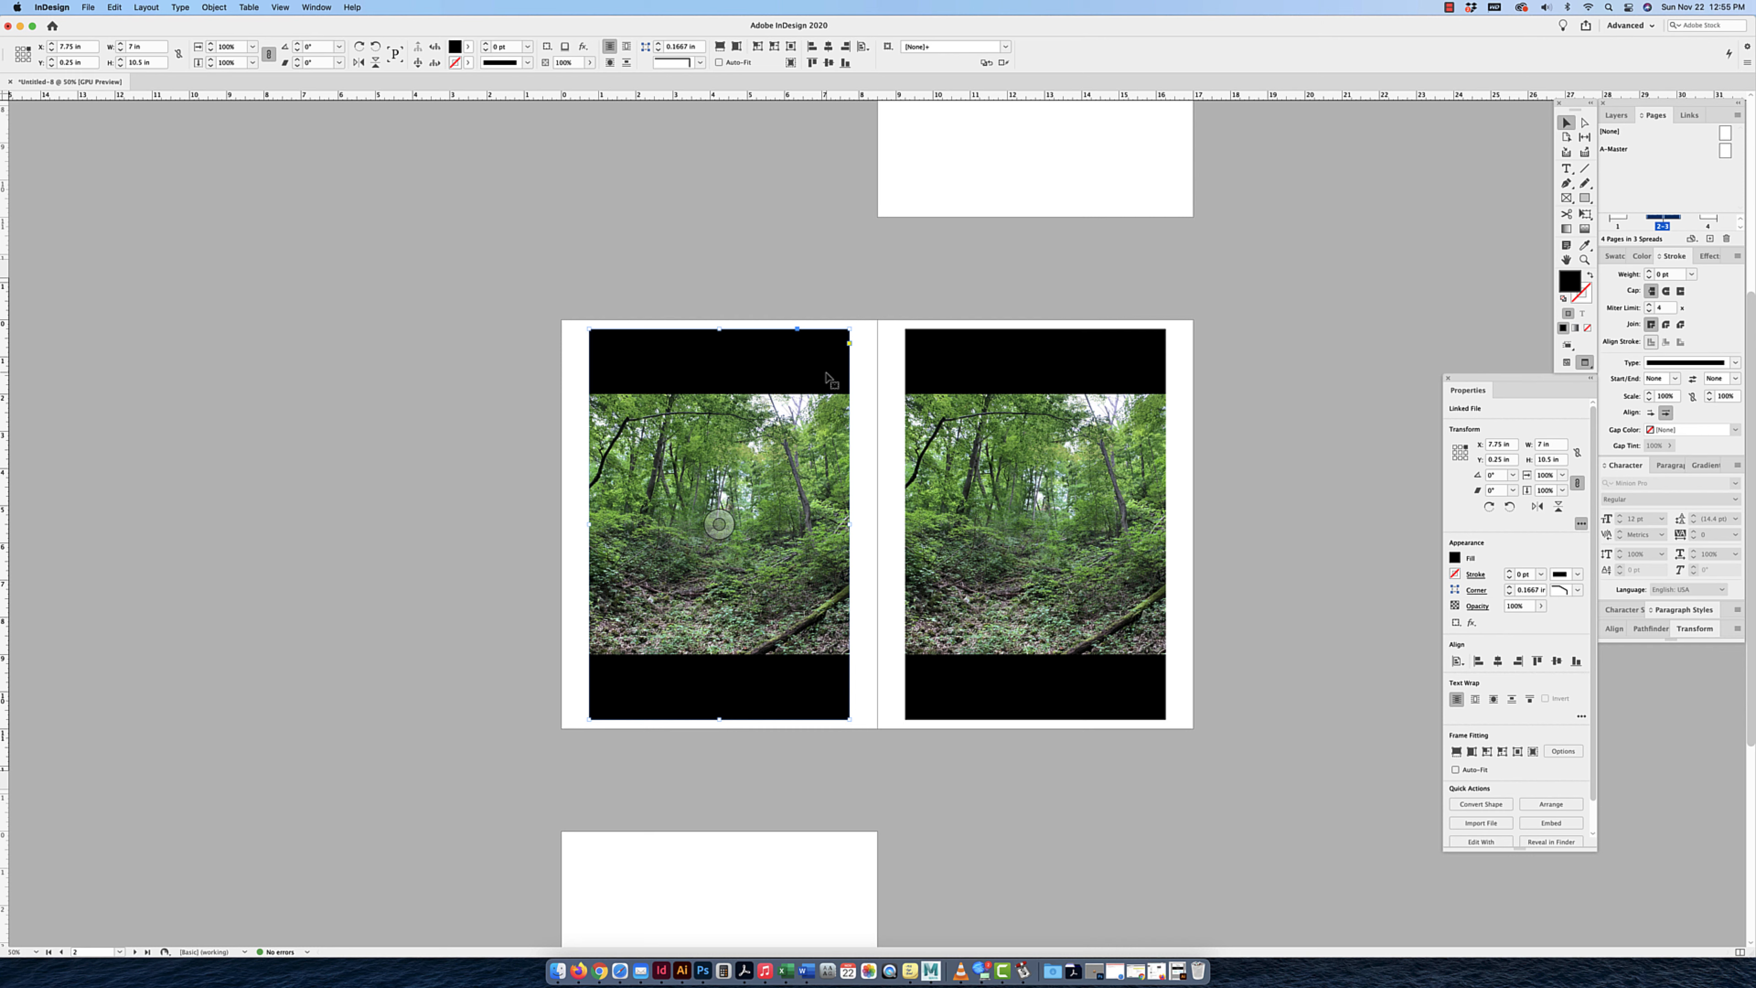
click(1585, 199)
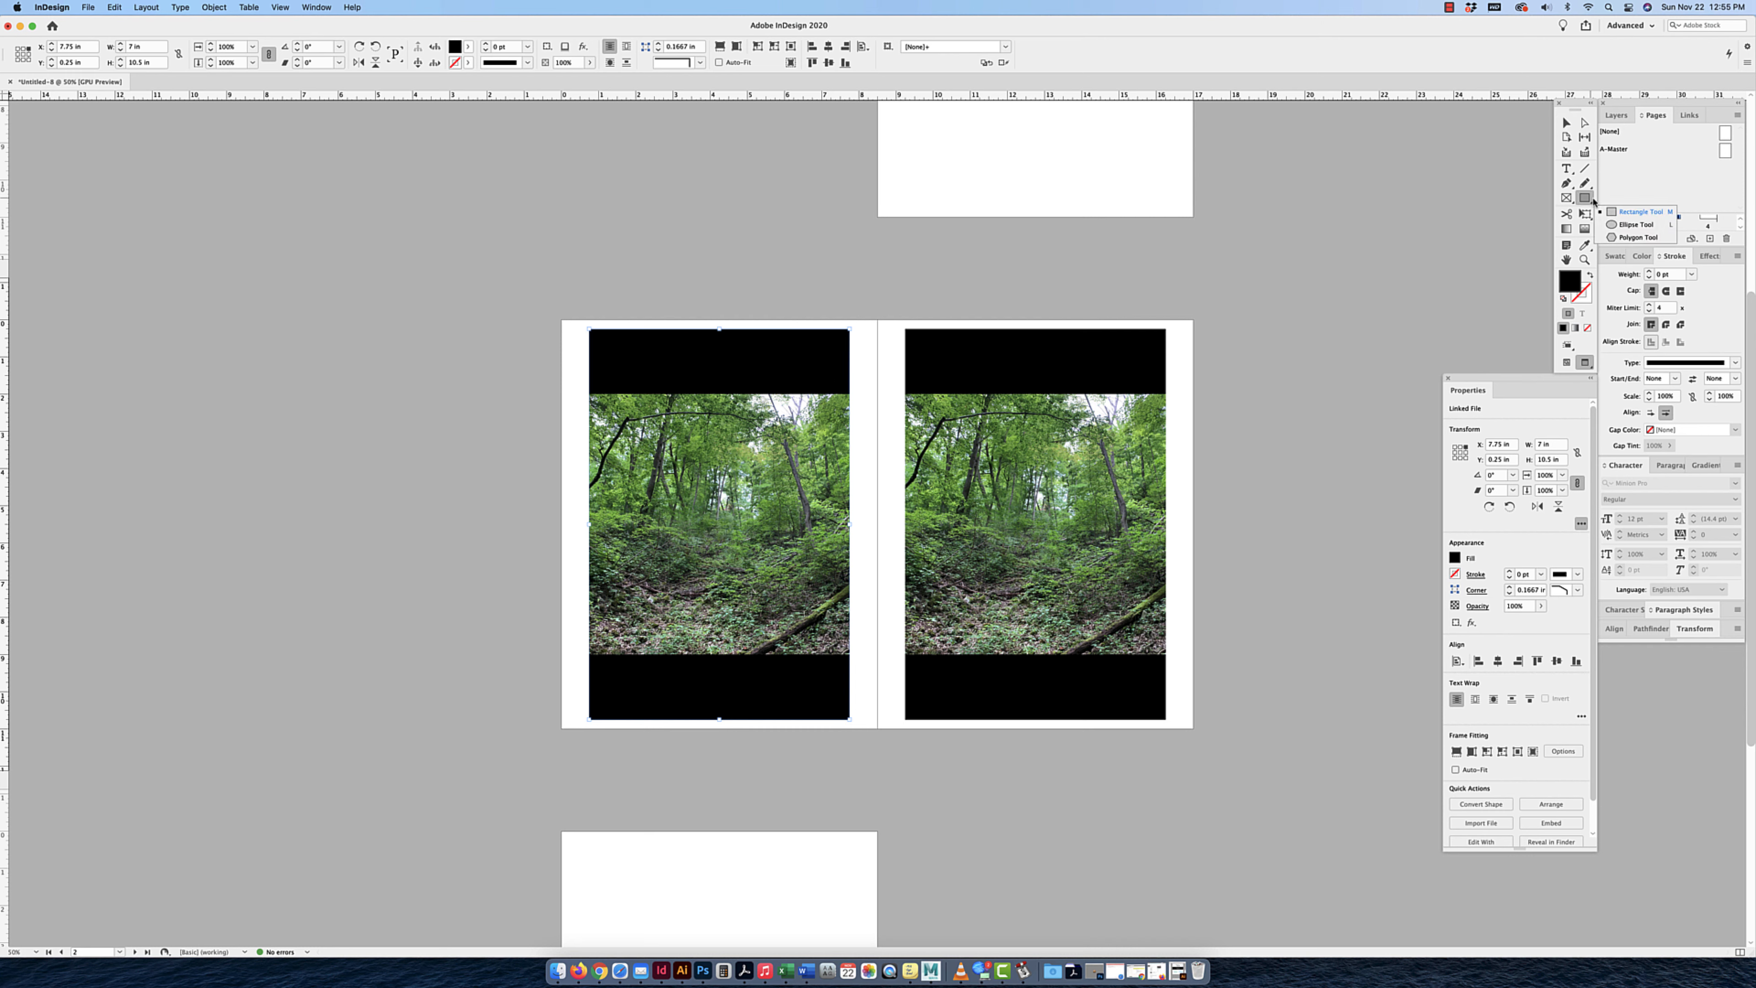
click(1279, 267)
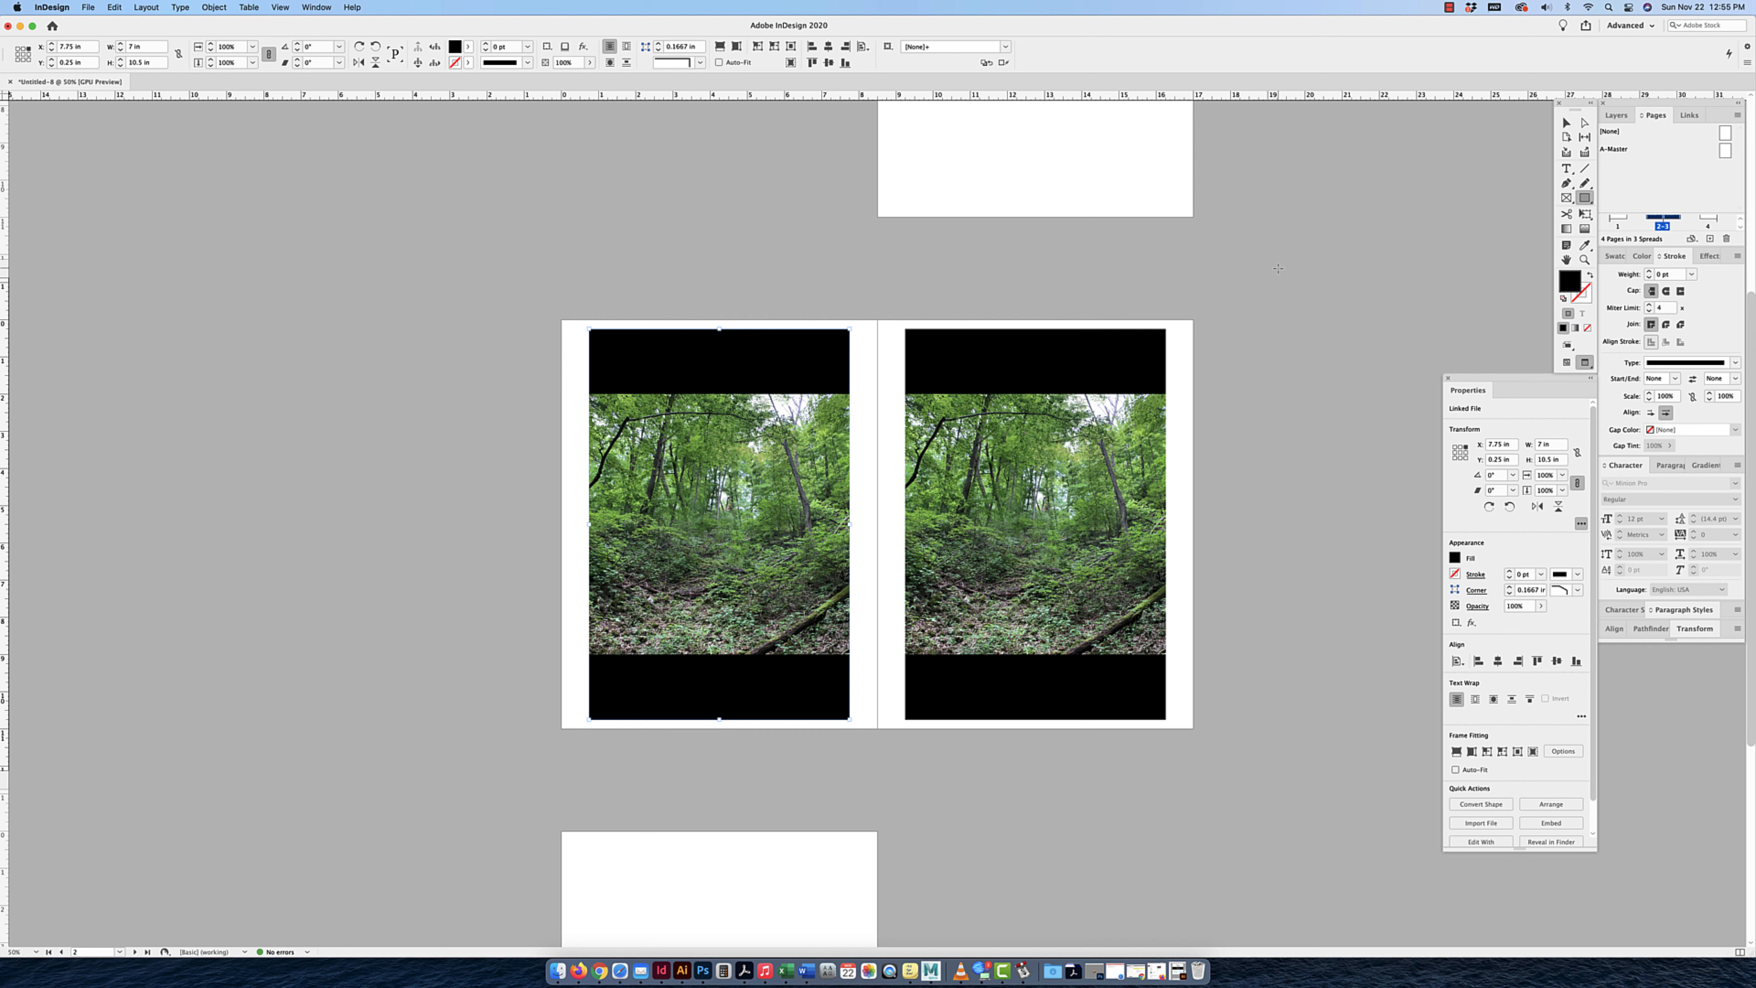
super+click(1304, 258)
click(1567, 123)
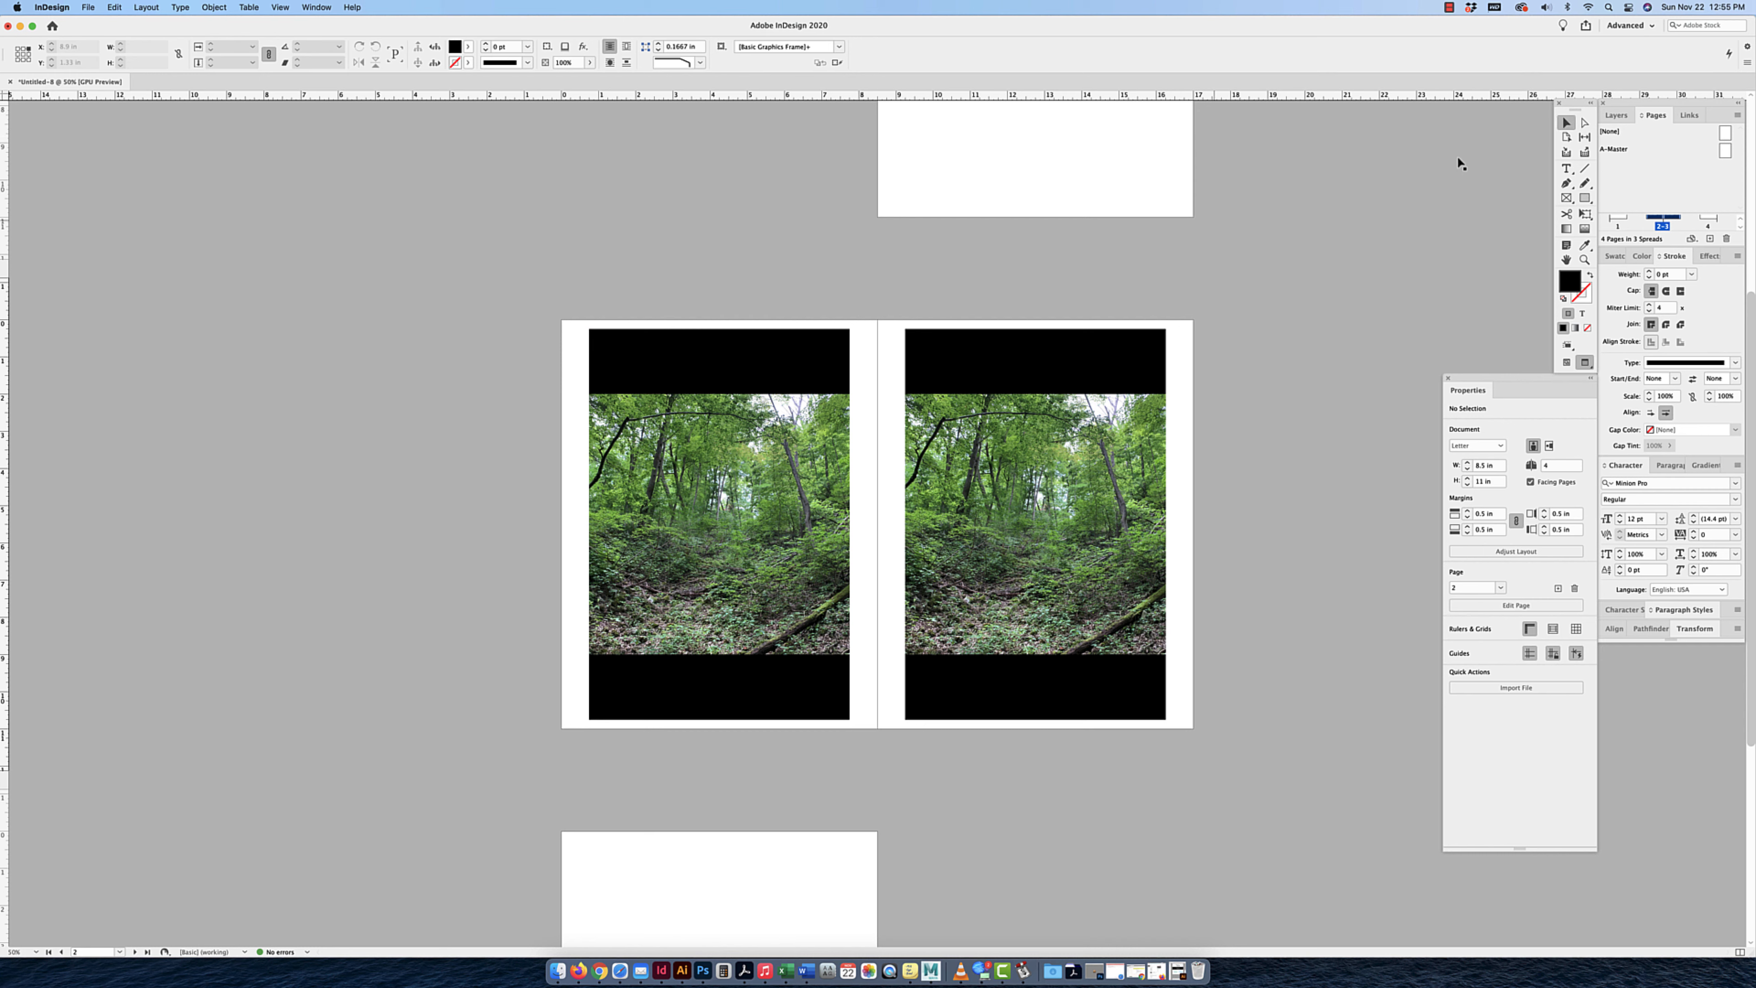
Delete the image frame on page 2.
click(789, 349)
key(Delete)
Move the page 3 frame together with its image to different spots on the spread, and undo all the moves.
click(917, 392)
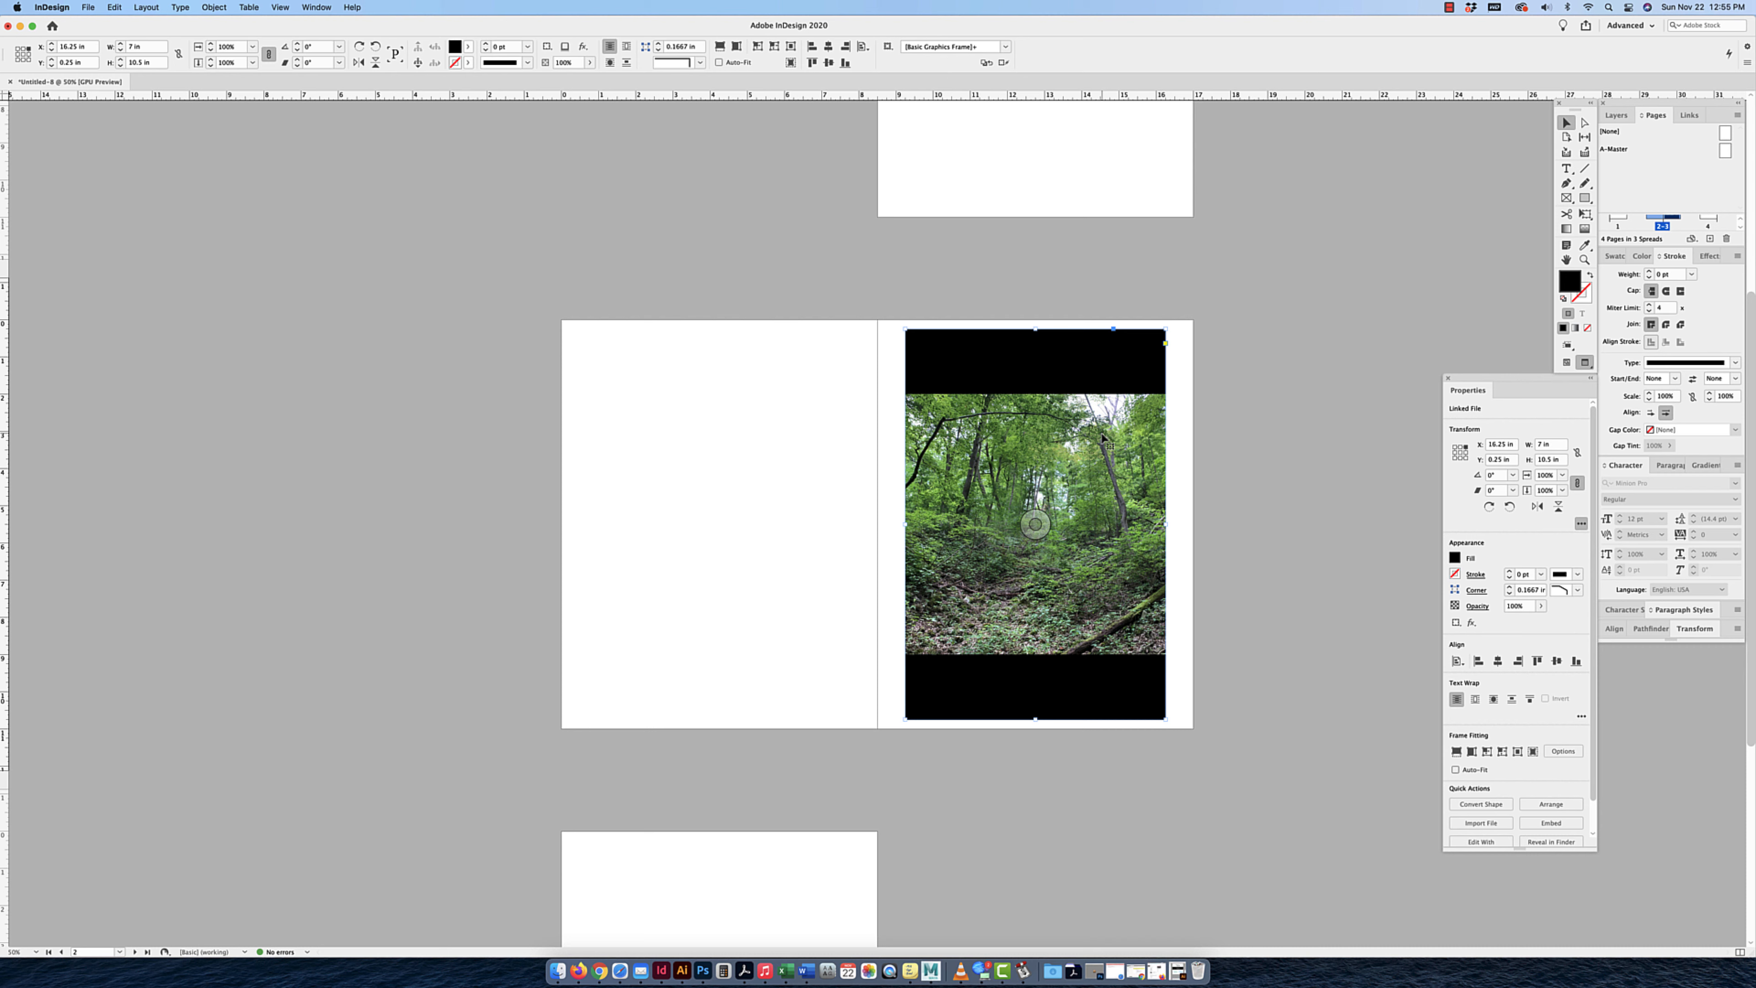
click(1172, 447)
click(1115, 398)
drag(1134, 429, 1037, 429)
key(cmd+z)
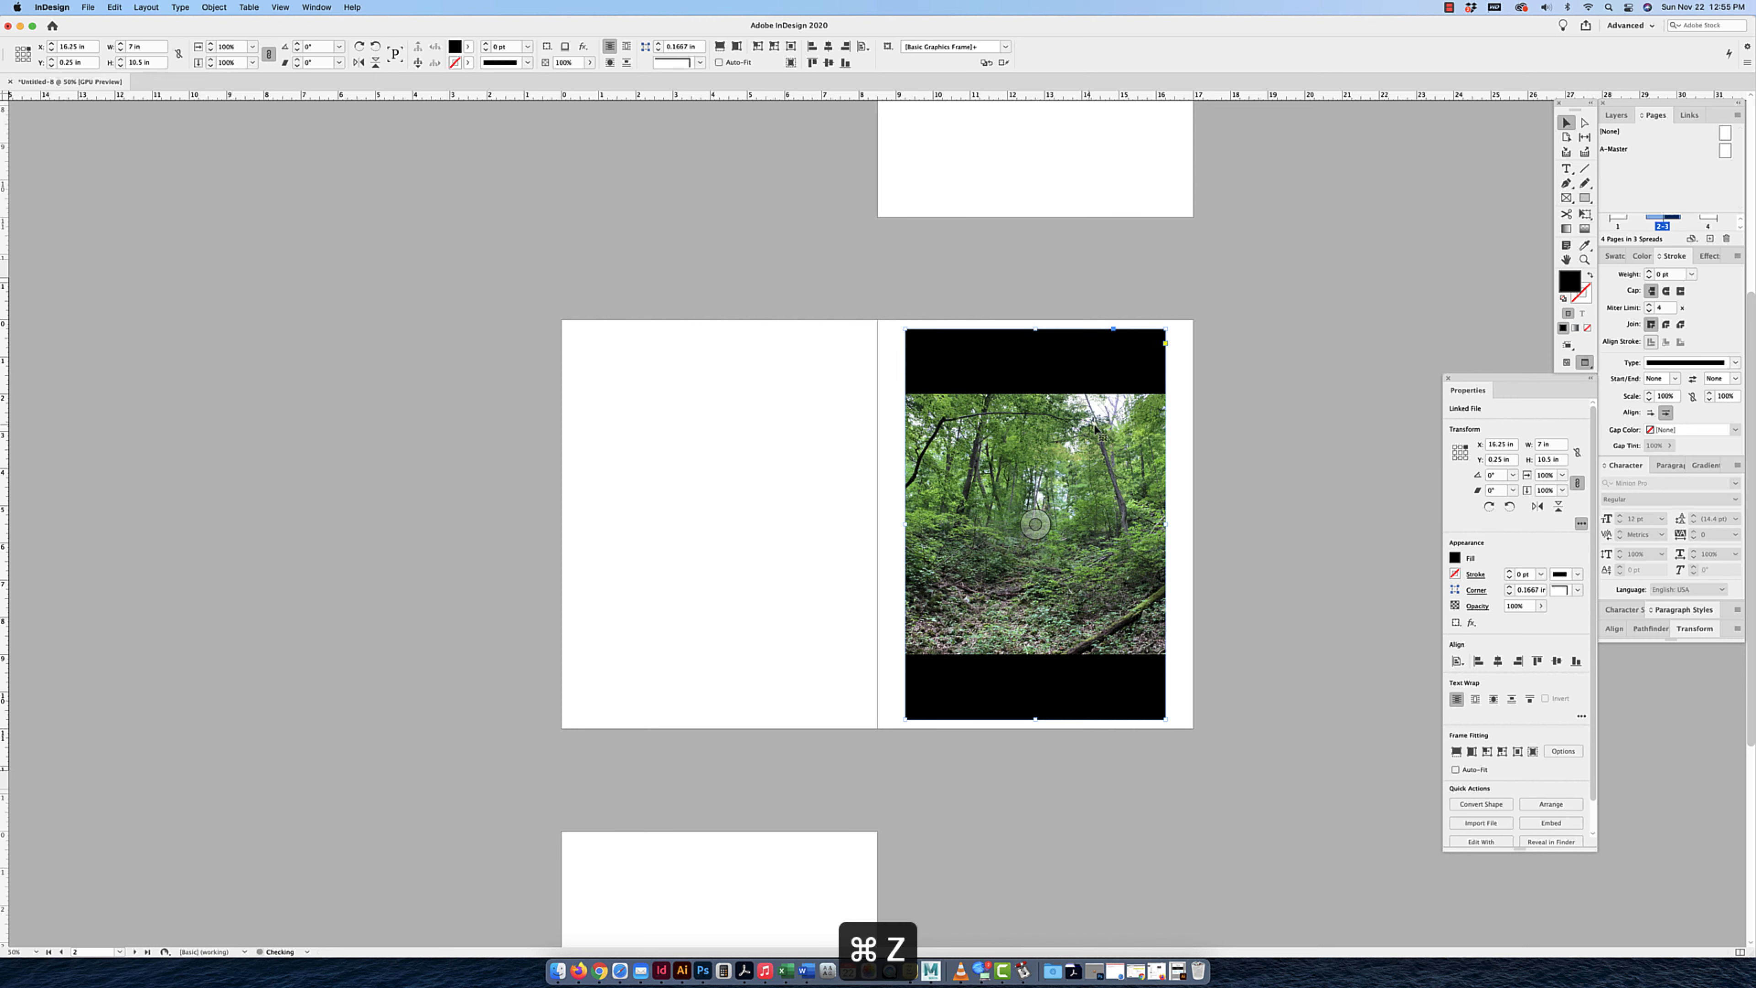
drag(1104, 443, 1122, 484)
key(super+z)
key(super+z)
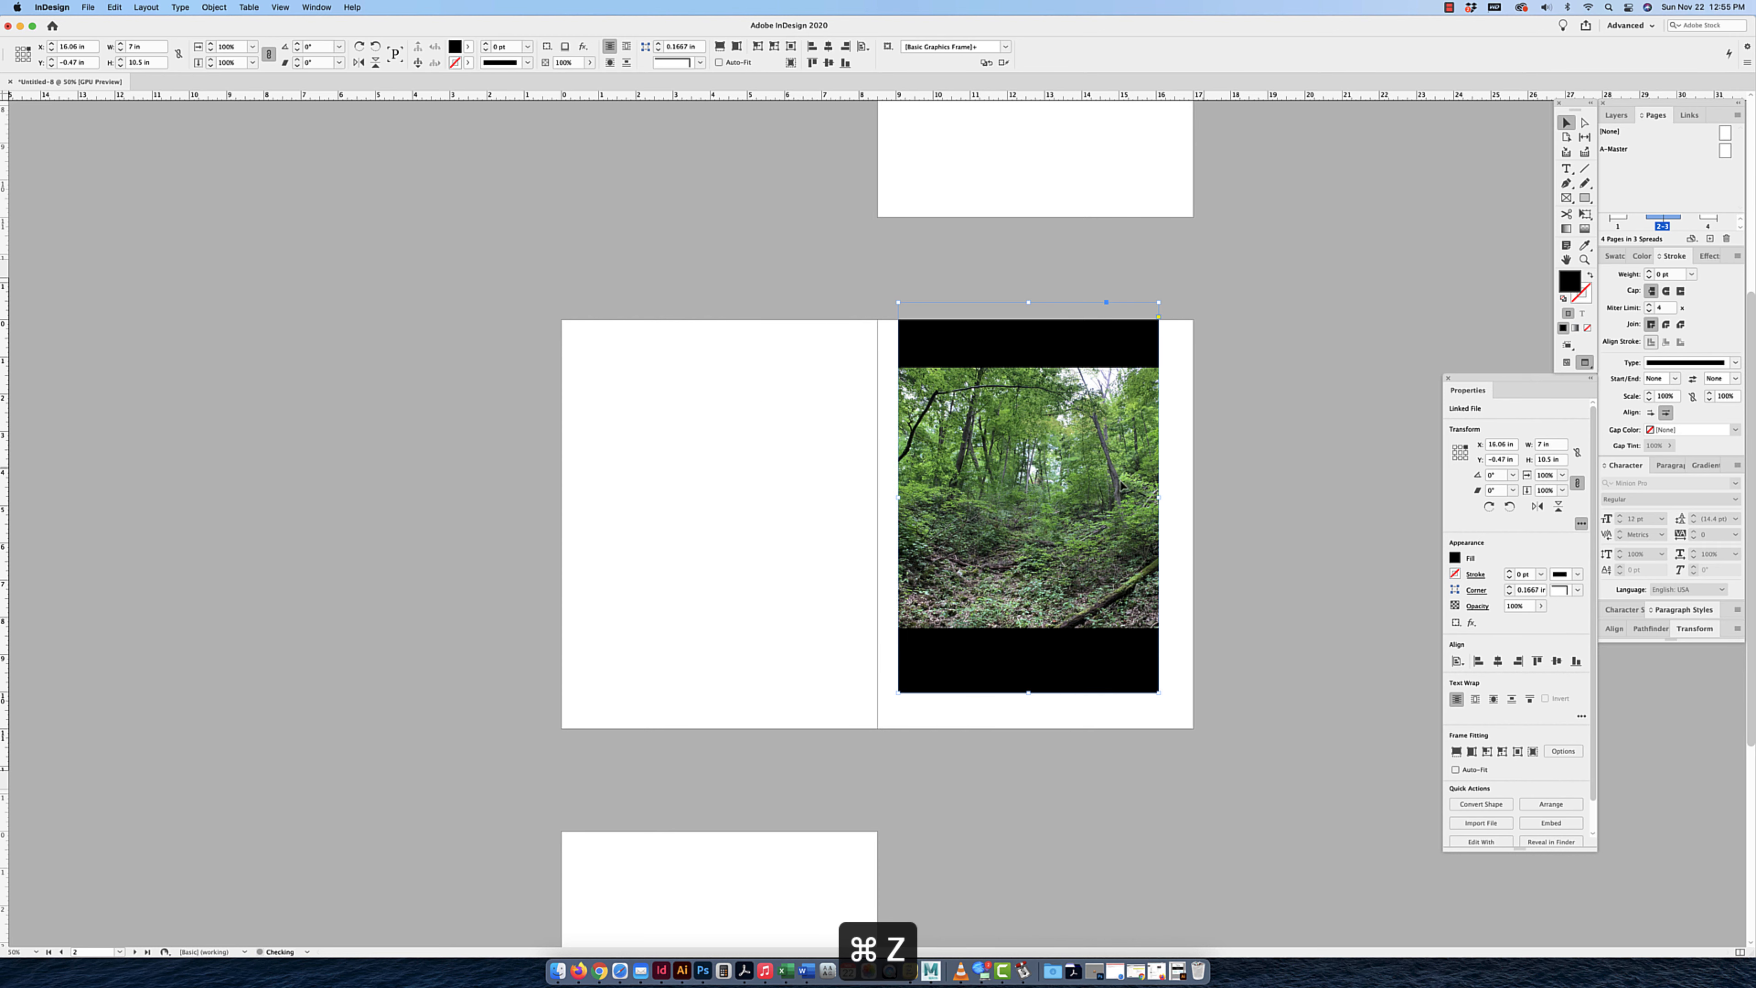
key(super+z)
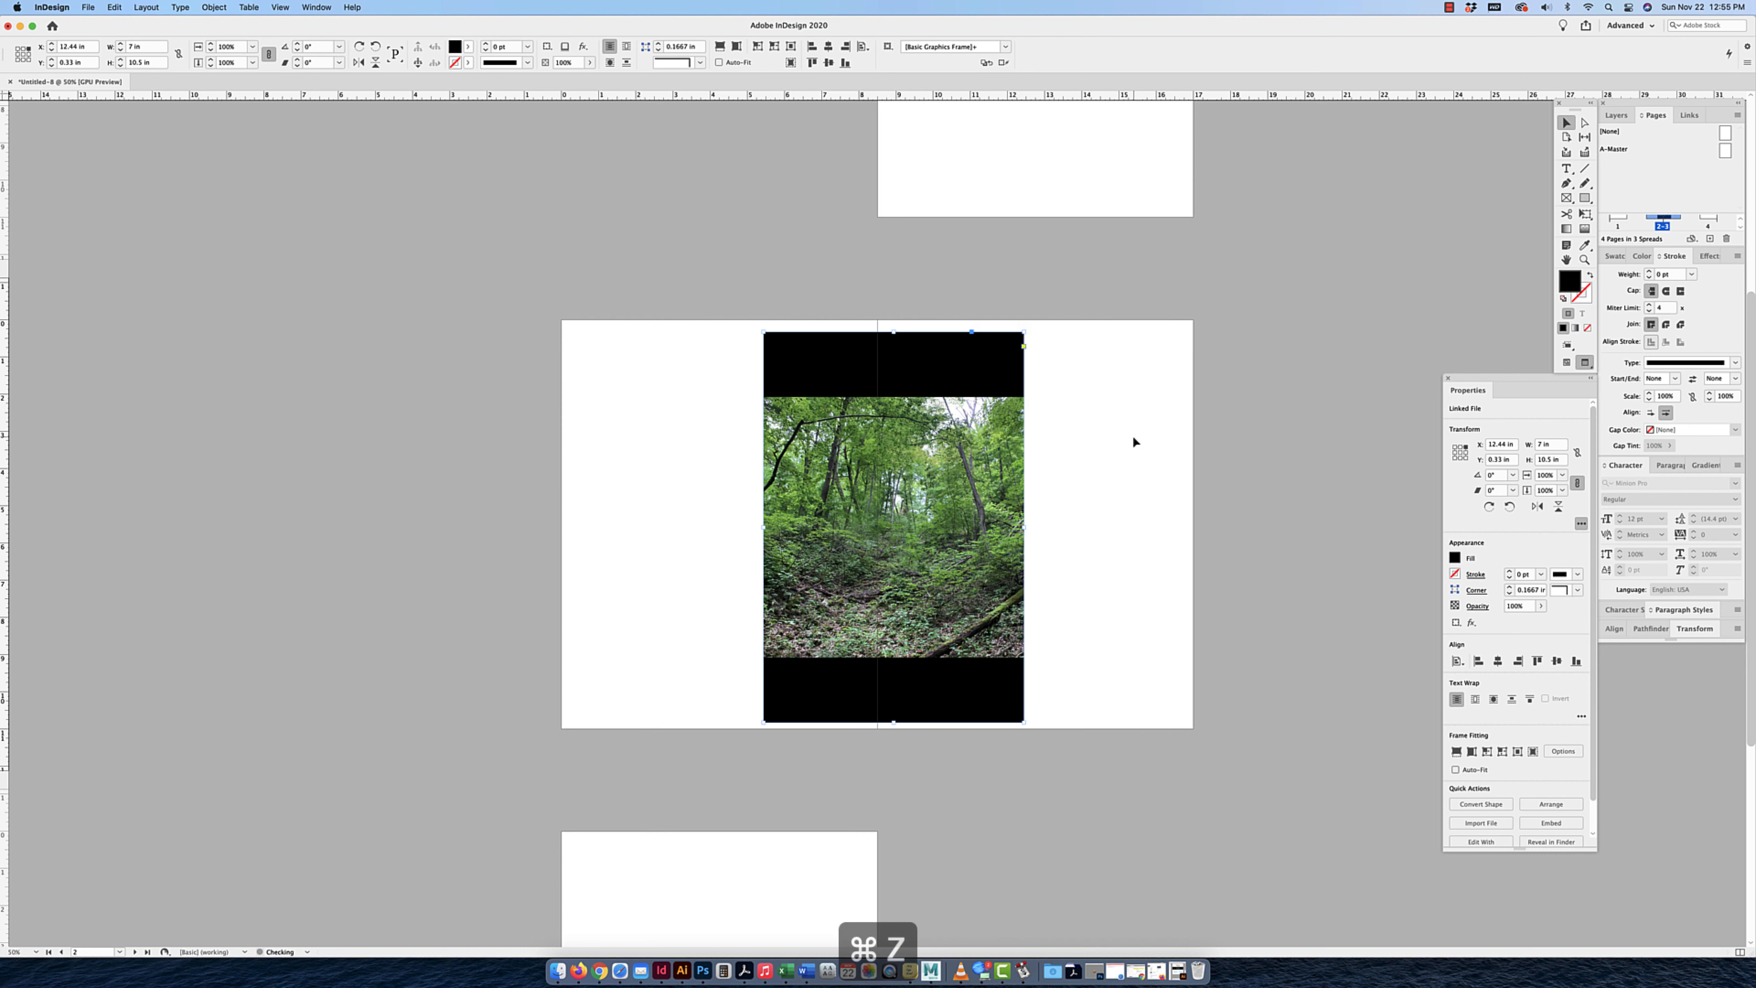
key(super+z)
click(1215, 439)
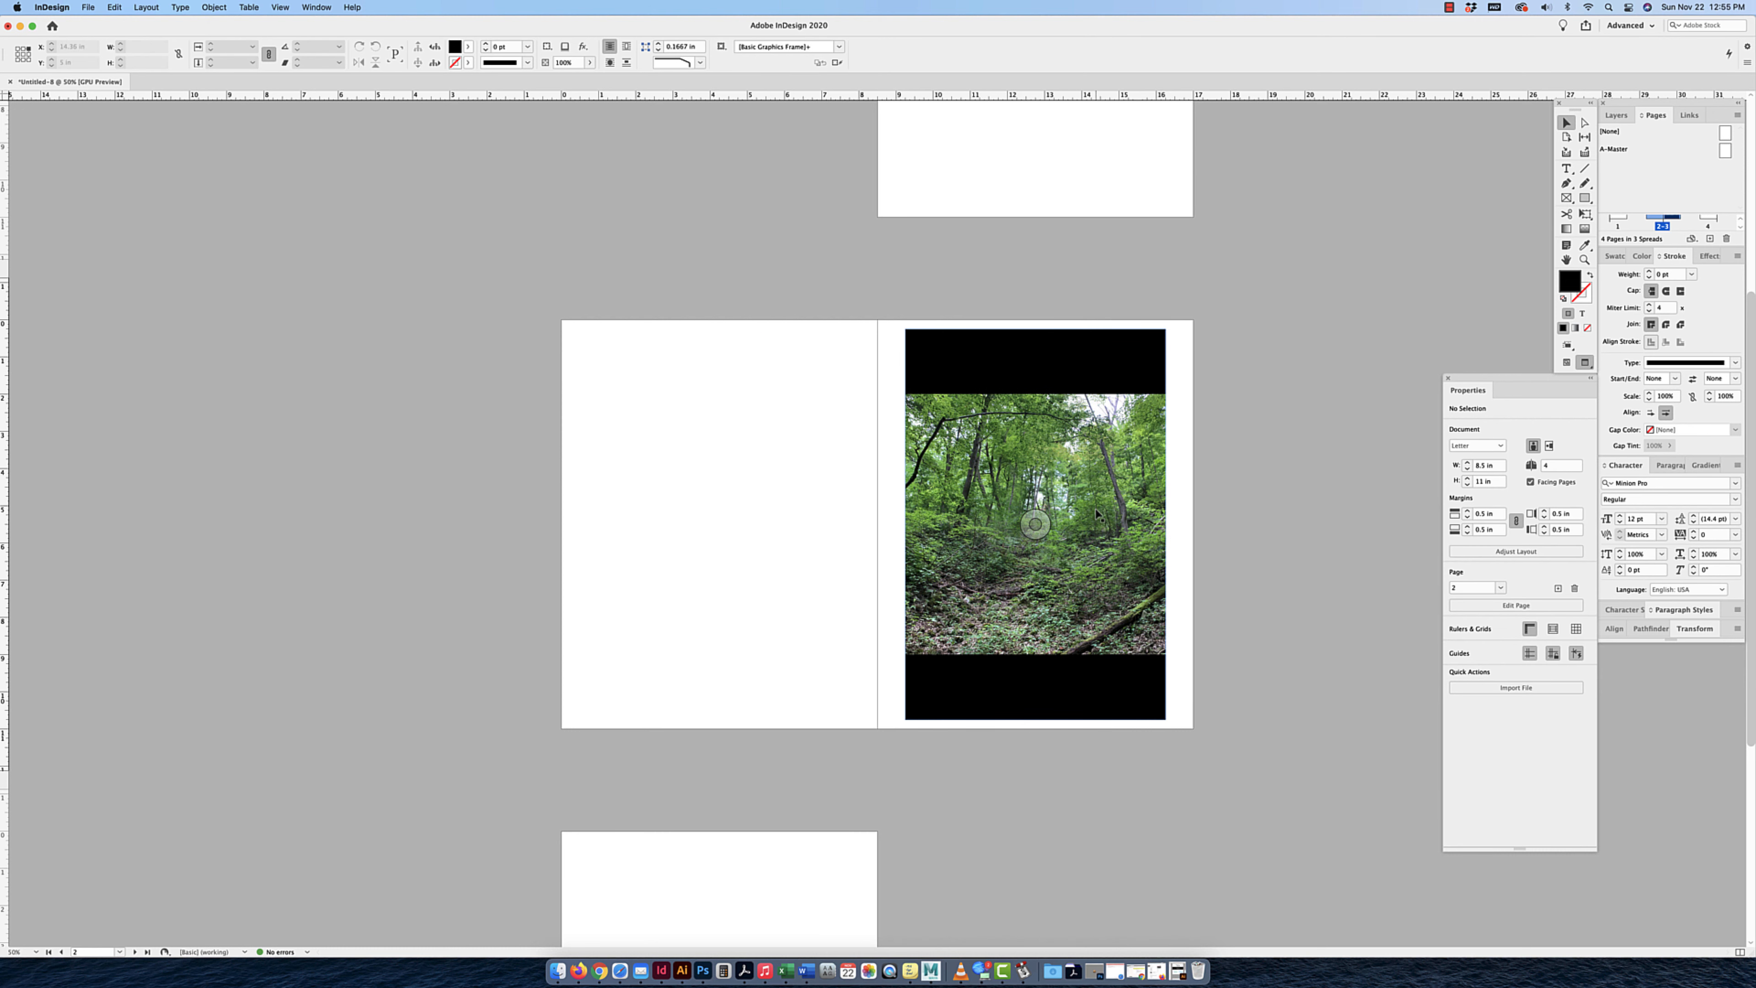
Select the image inside the page 3 frame, rotate it 90°, and scale it down to about 6.5 x 4.875 in.
click(1035, 524)
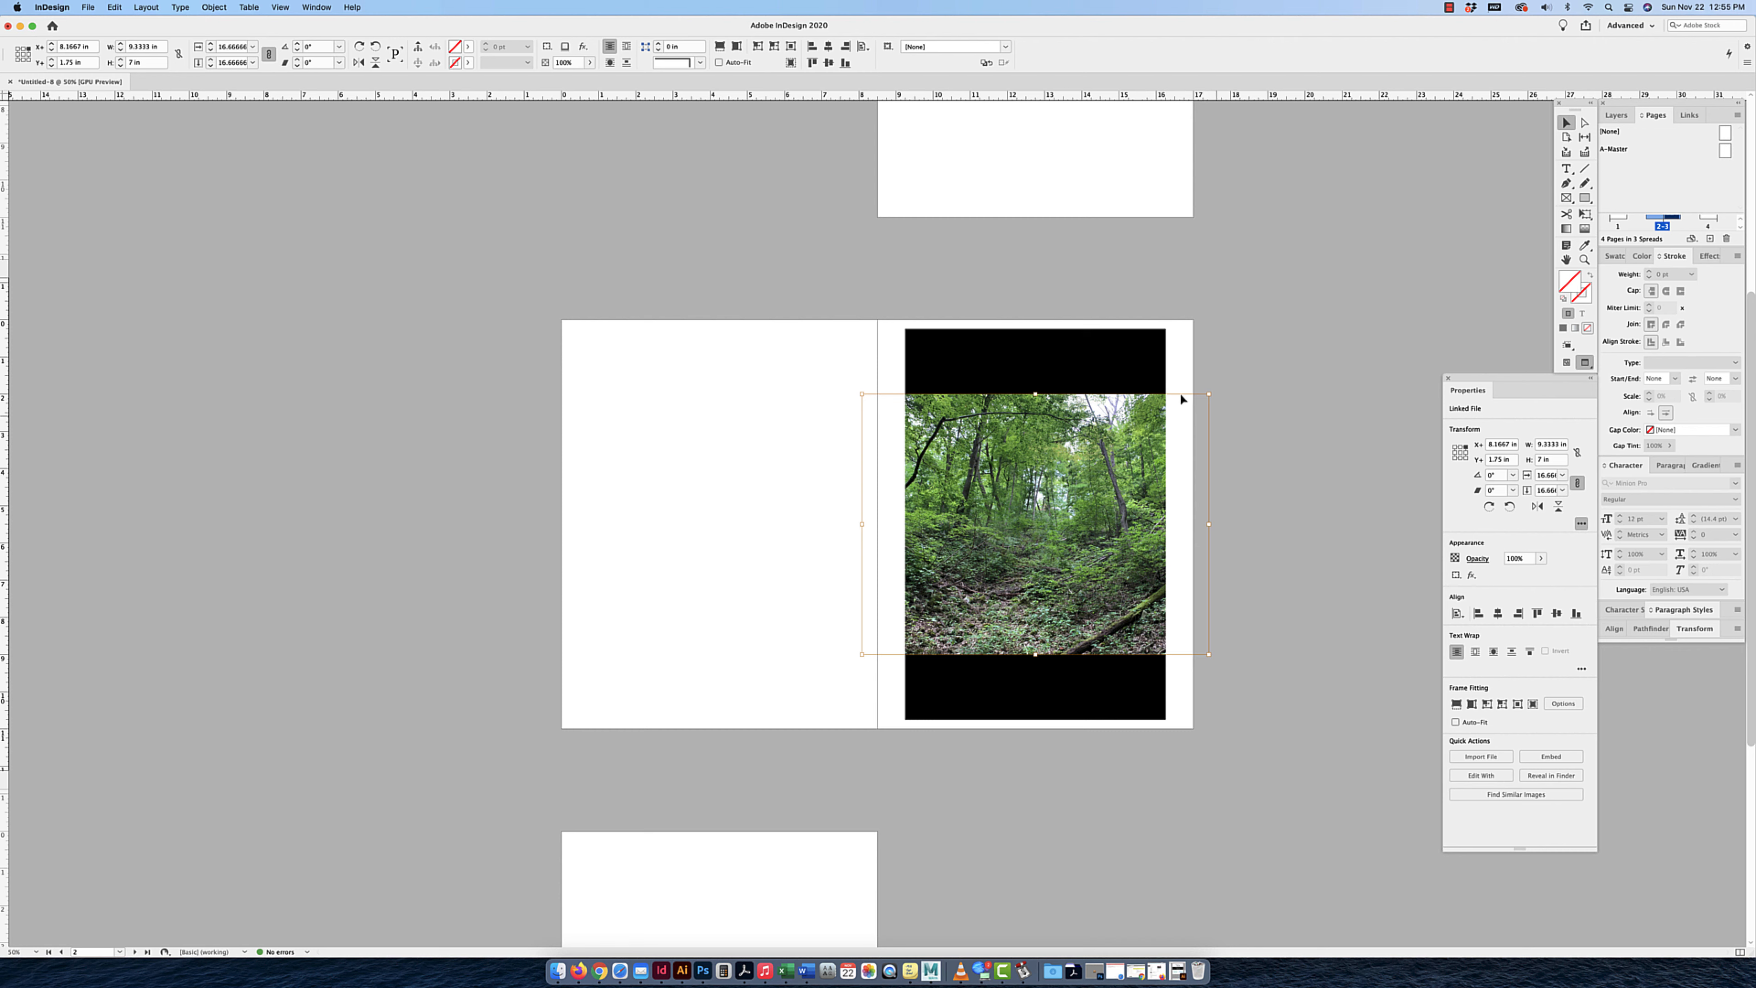
drag(1213, 393, 927, 356)
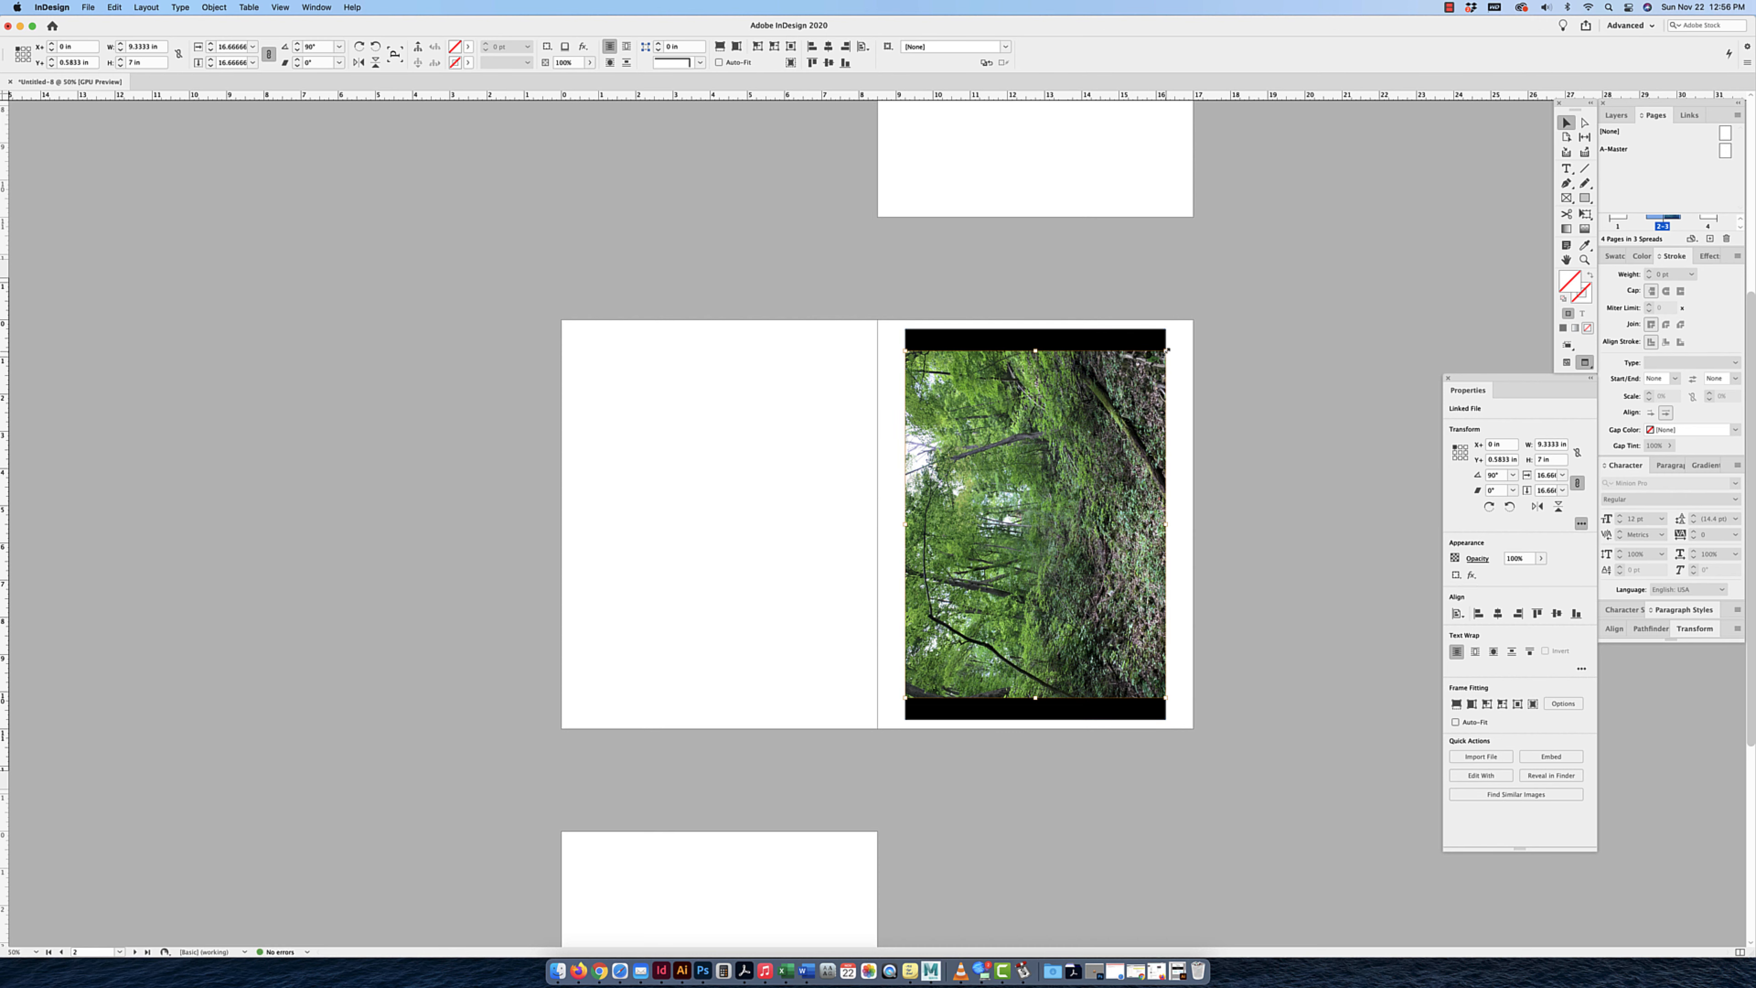
drag(1165, 351, 1127, 410)
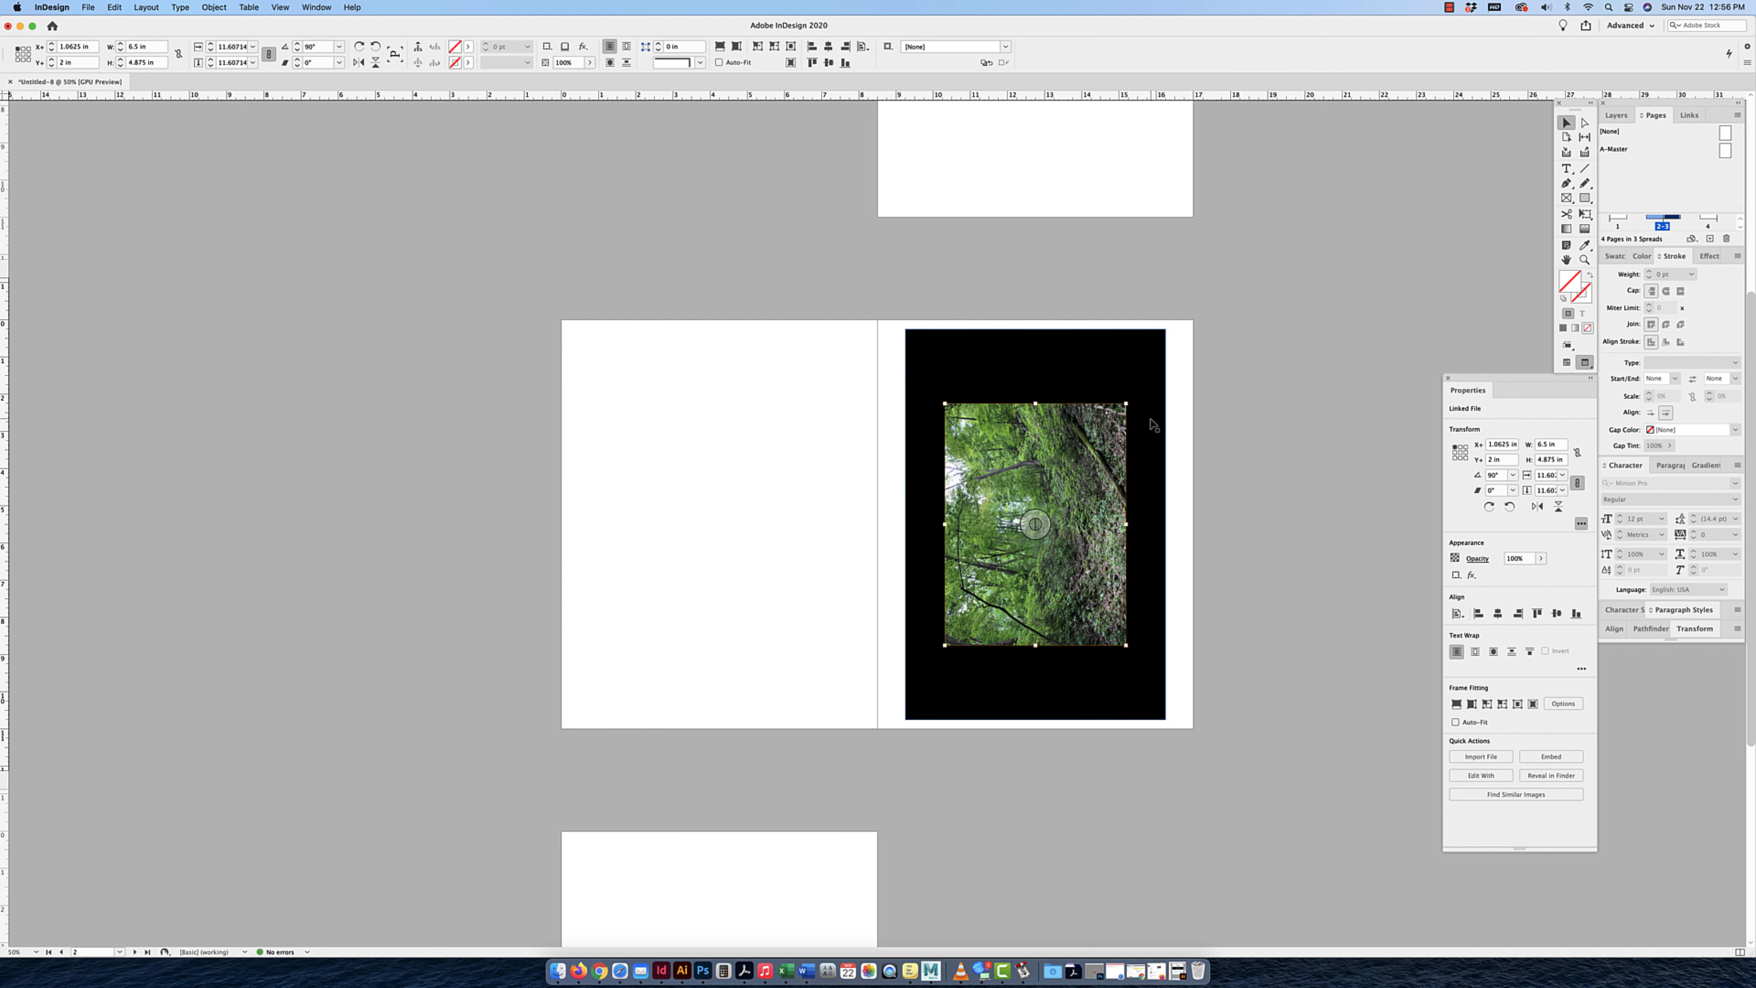
click(1207, 406)
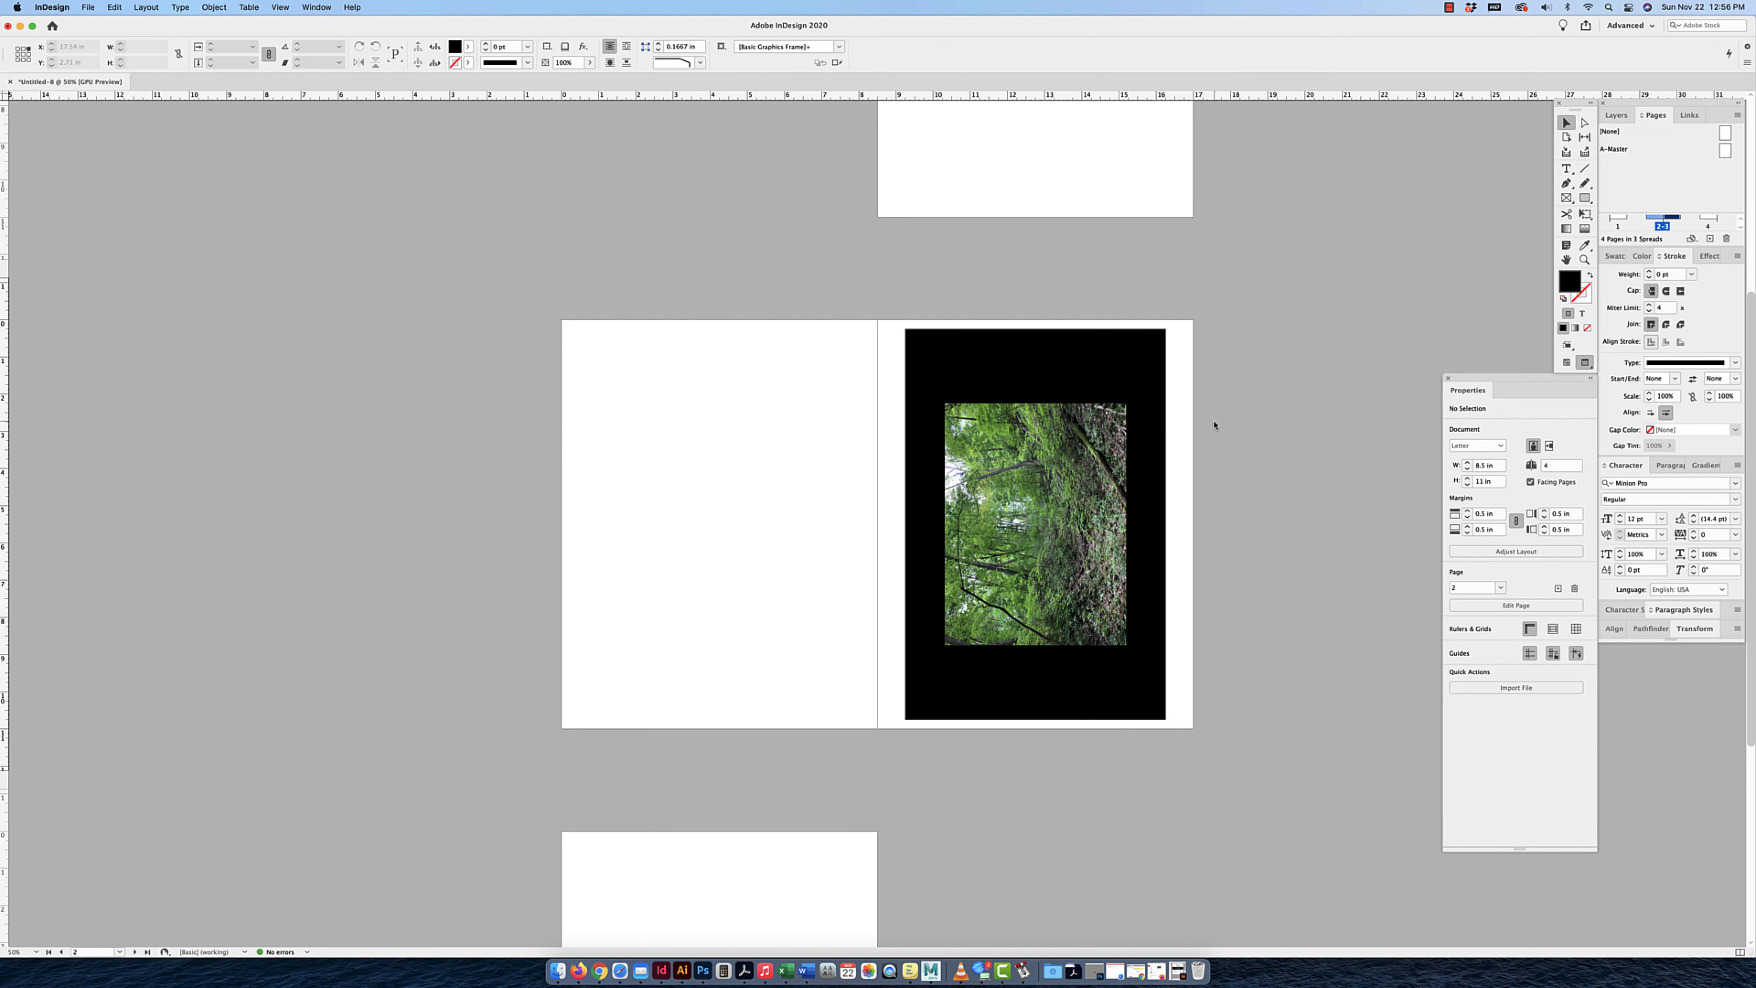
Move the page 3 frame with its image sideways and undo the move.
click(1160, 422)
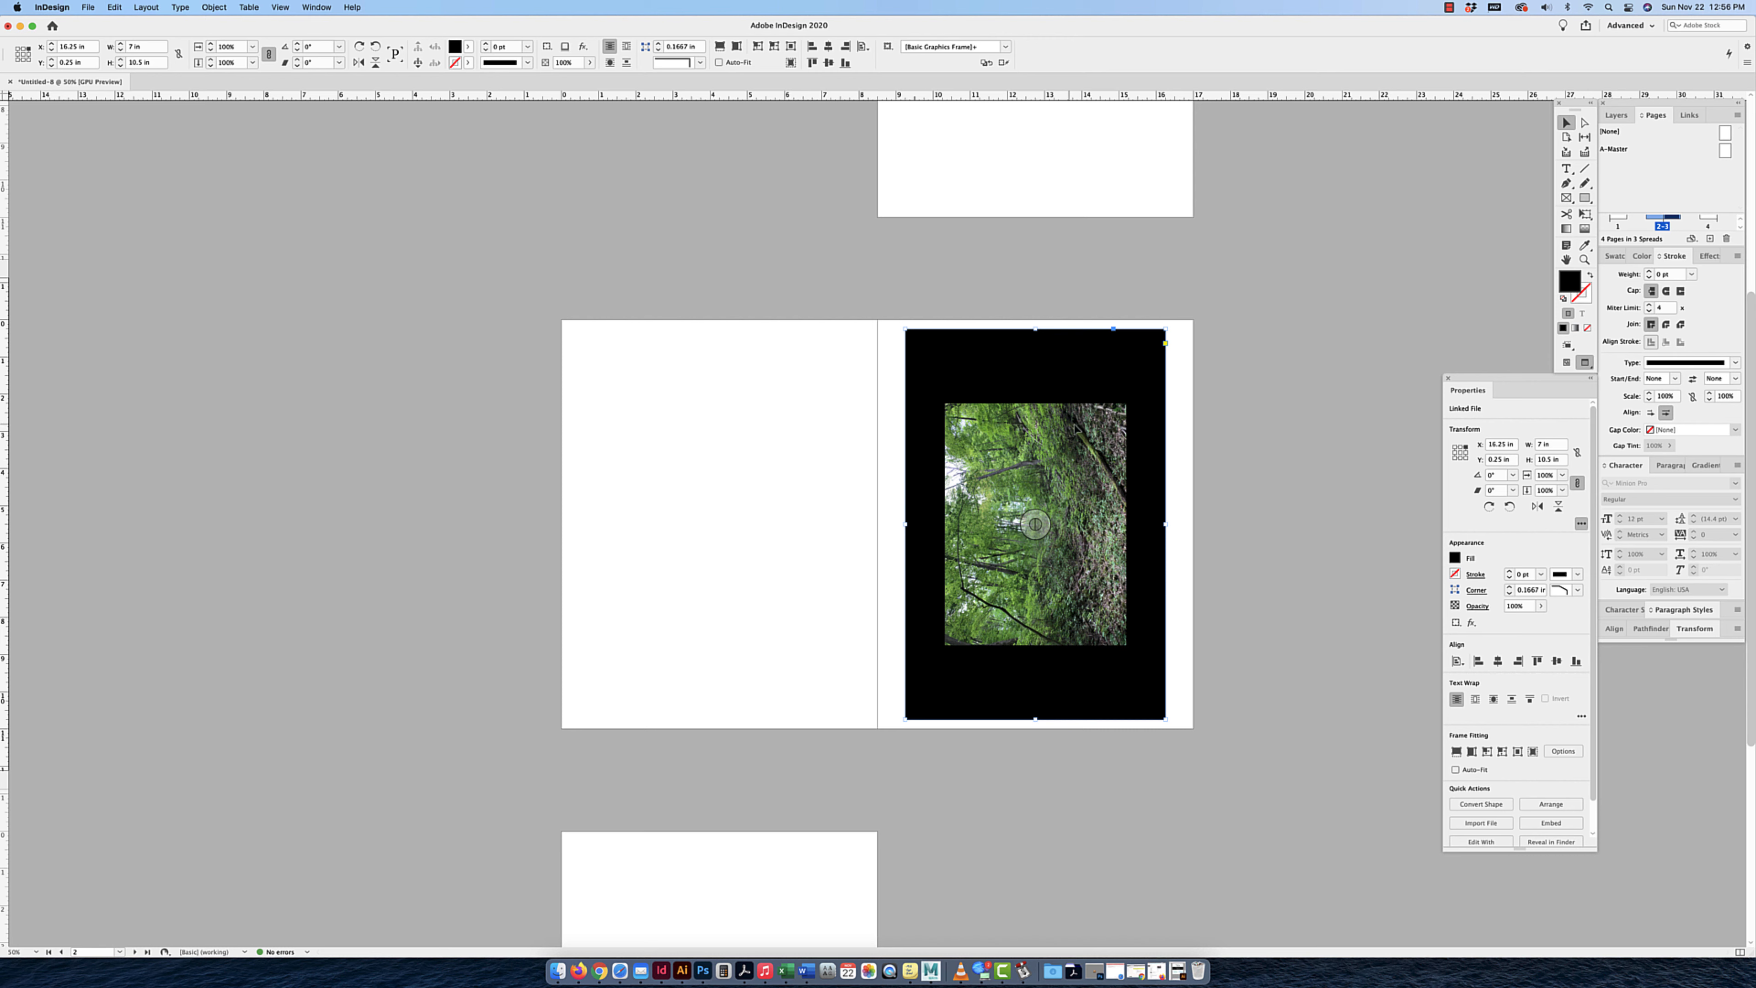
drag(1084, 436, 1228, 431)
key(super+z)
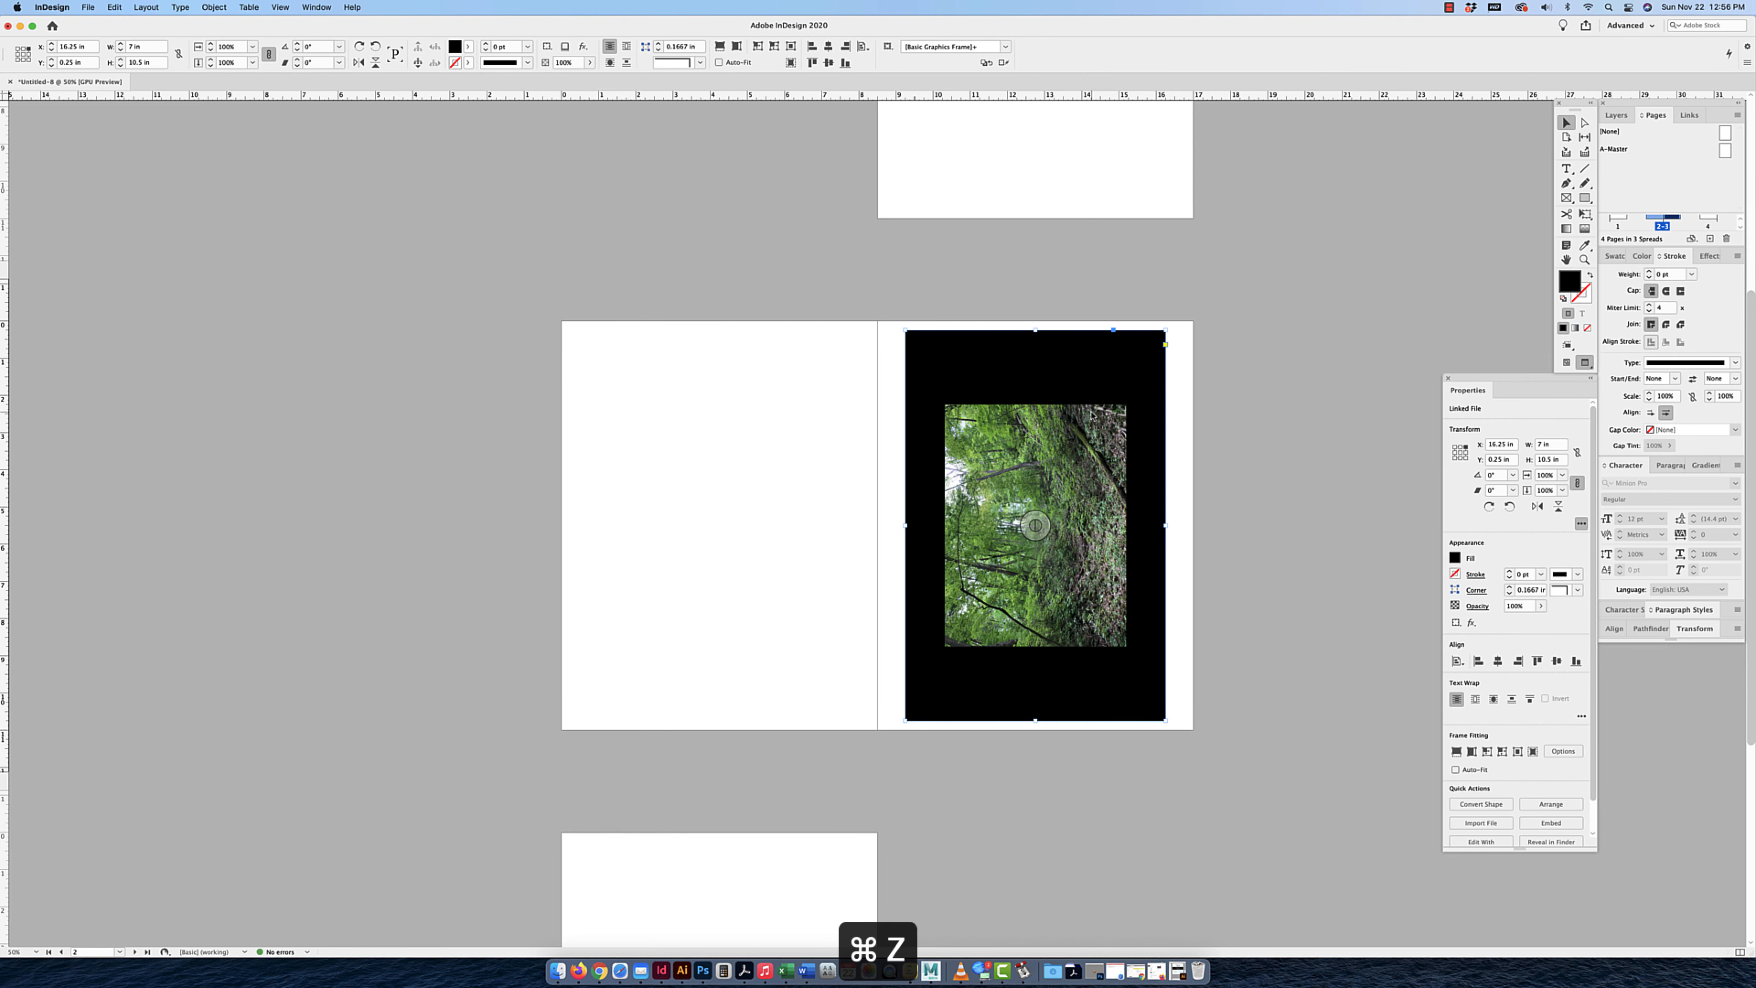
Reposition the image against the frame's upper-left corner and shift the page 3 frame to about X 16.33 in, Y 0.15 in.
double_click(1088, 419)
drag(1087, 419, 939, 642)
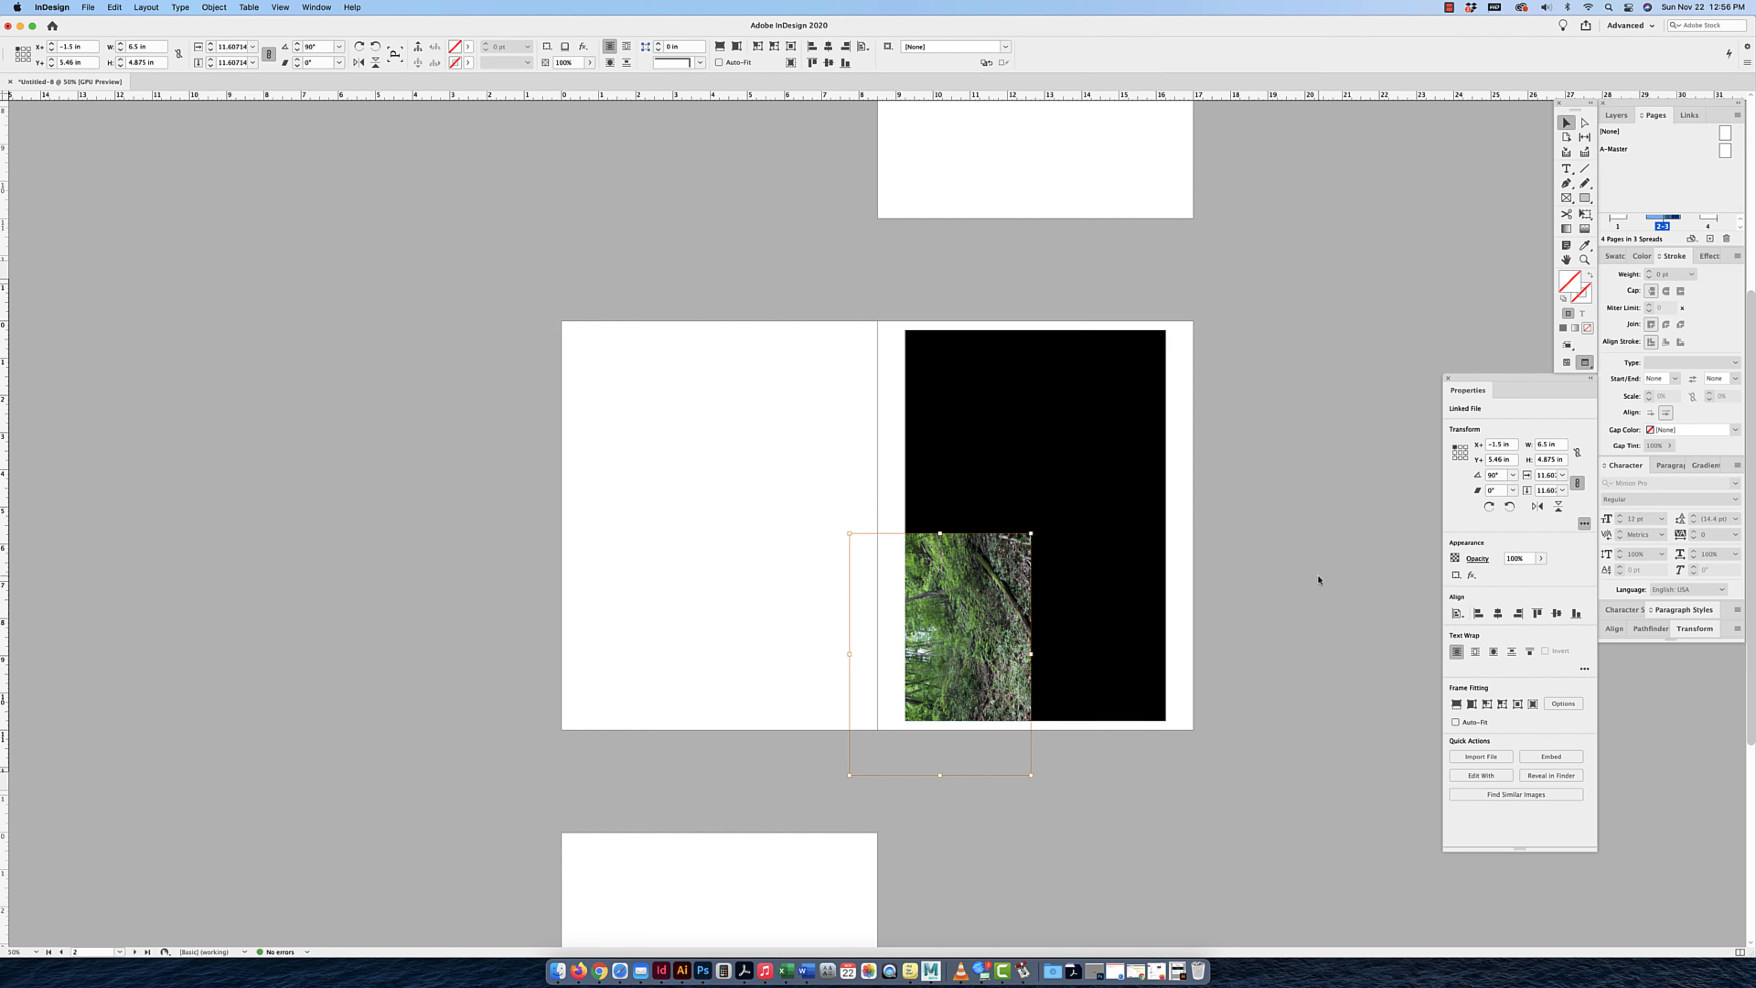
click(1117, 507)
drag(1120, 511, 1016, 433)
click(1038, 520)
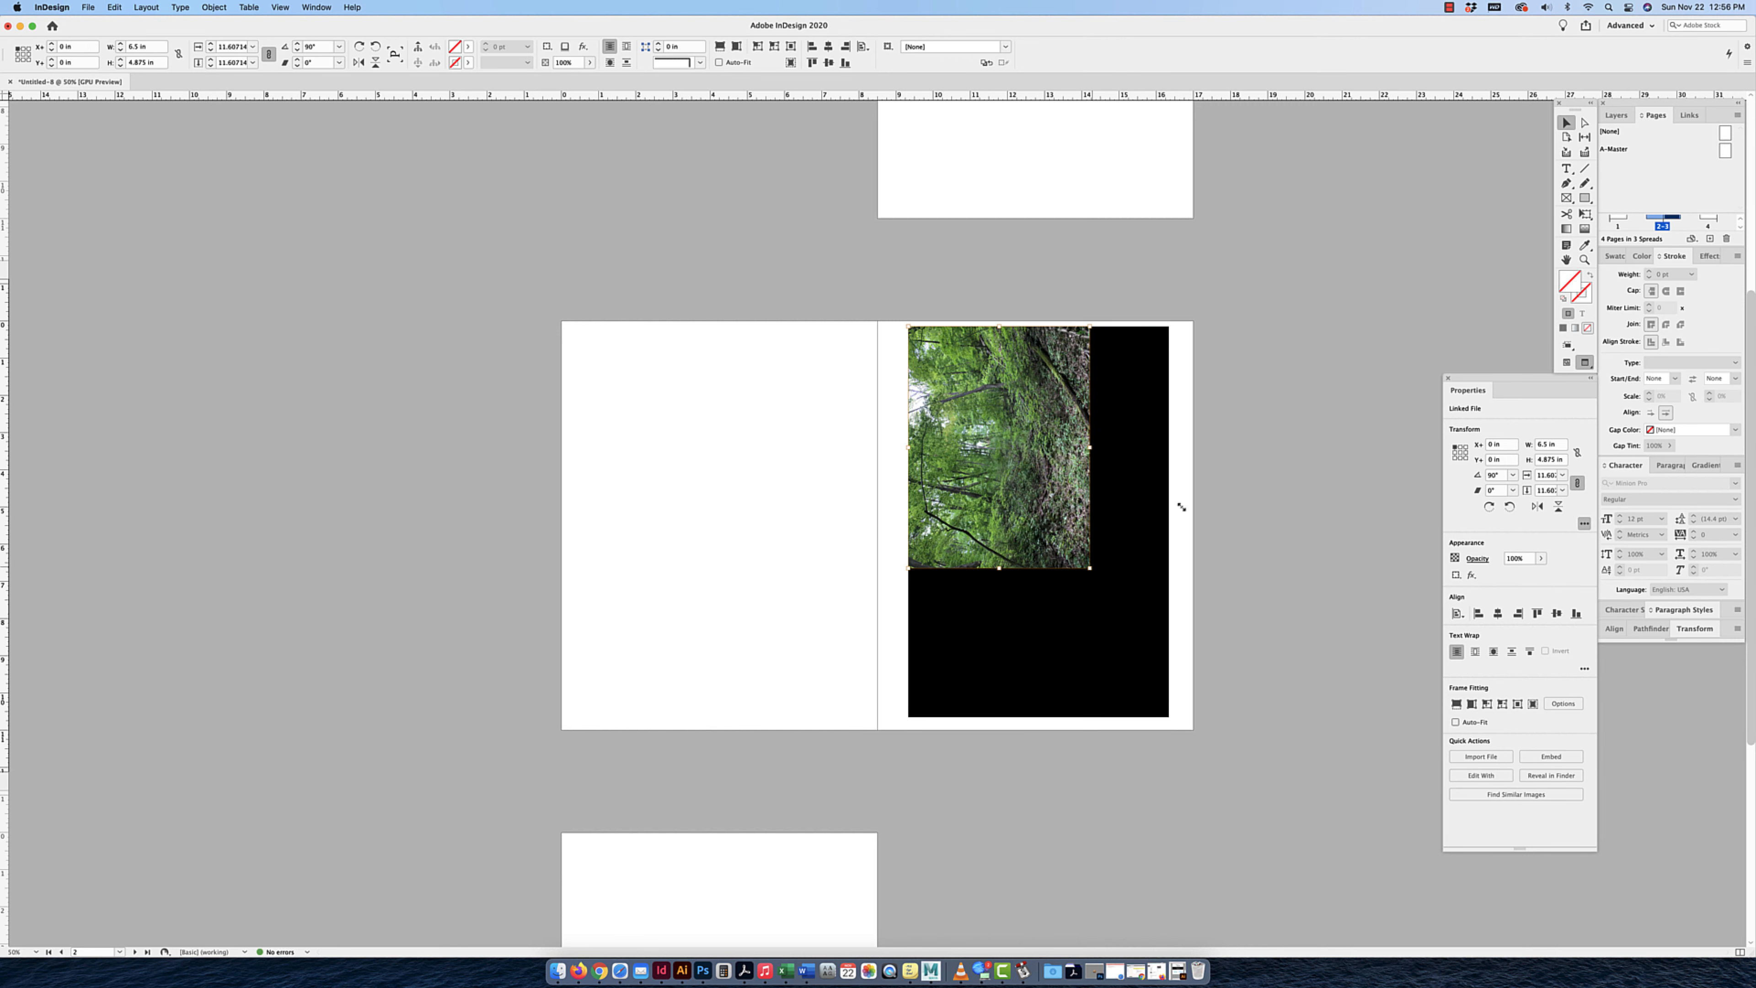
click(1228, 529)
Fit the page 3 frame to the size of its image content.
click(1105, 514)
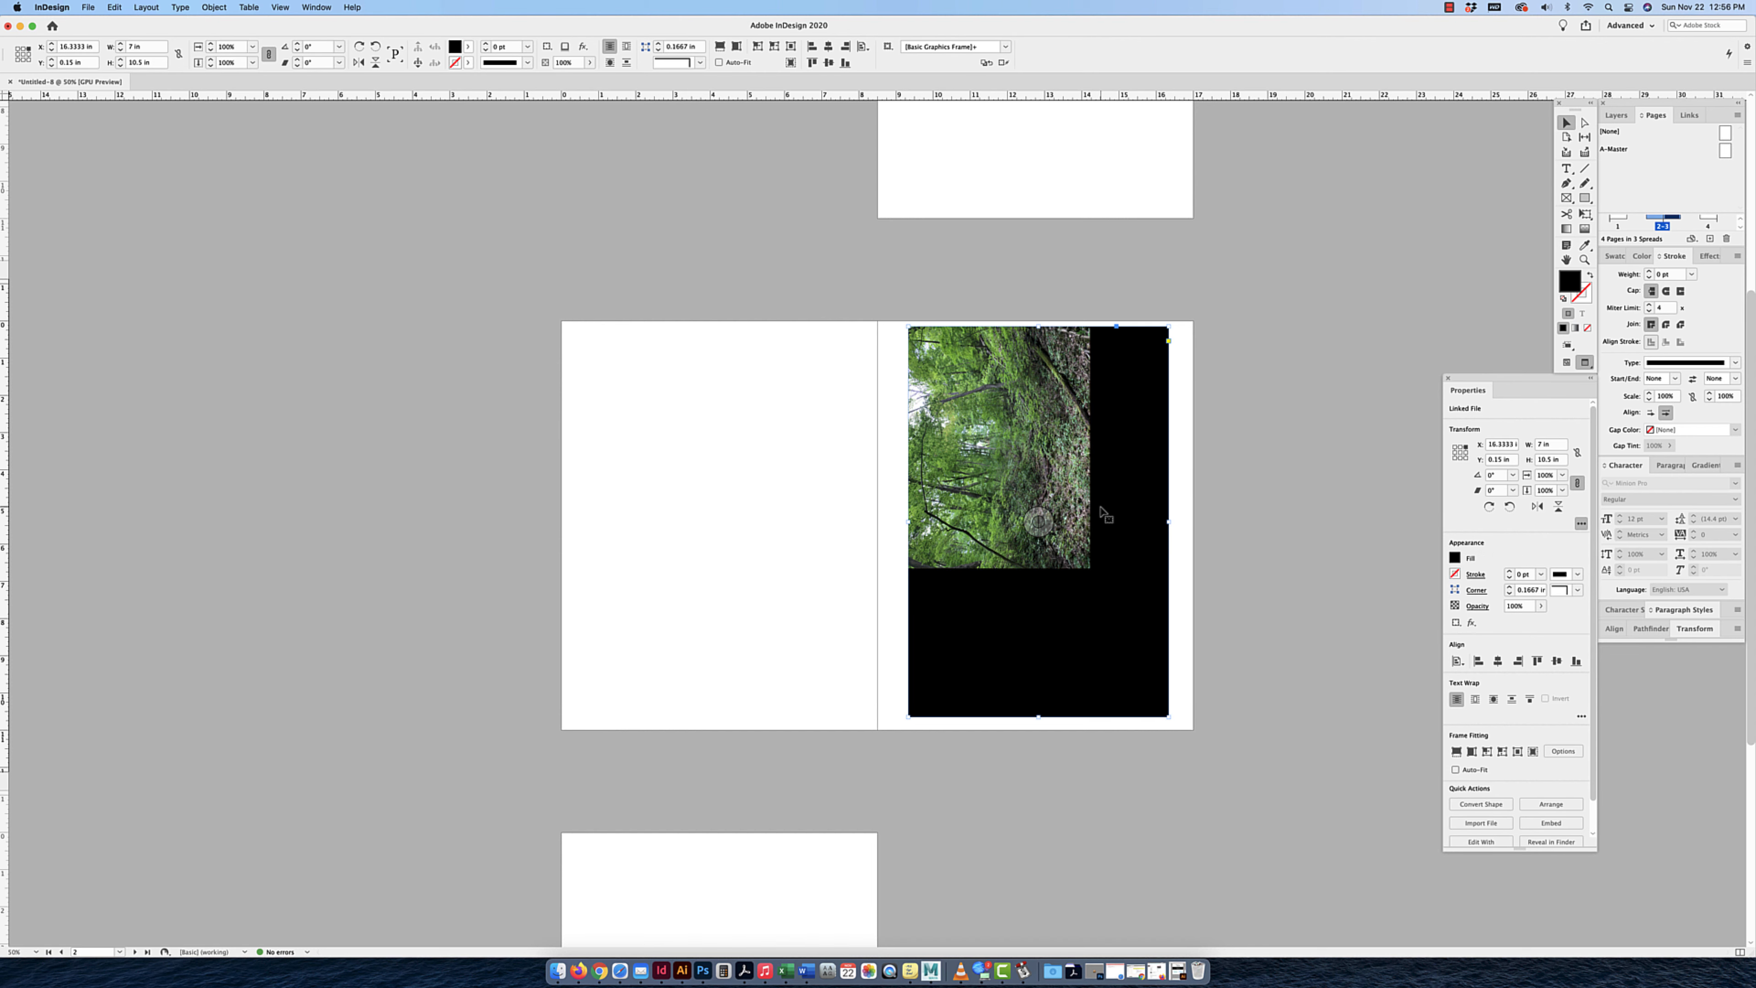
right_click(1114, 485)
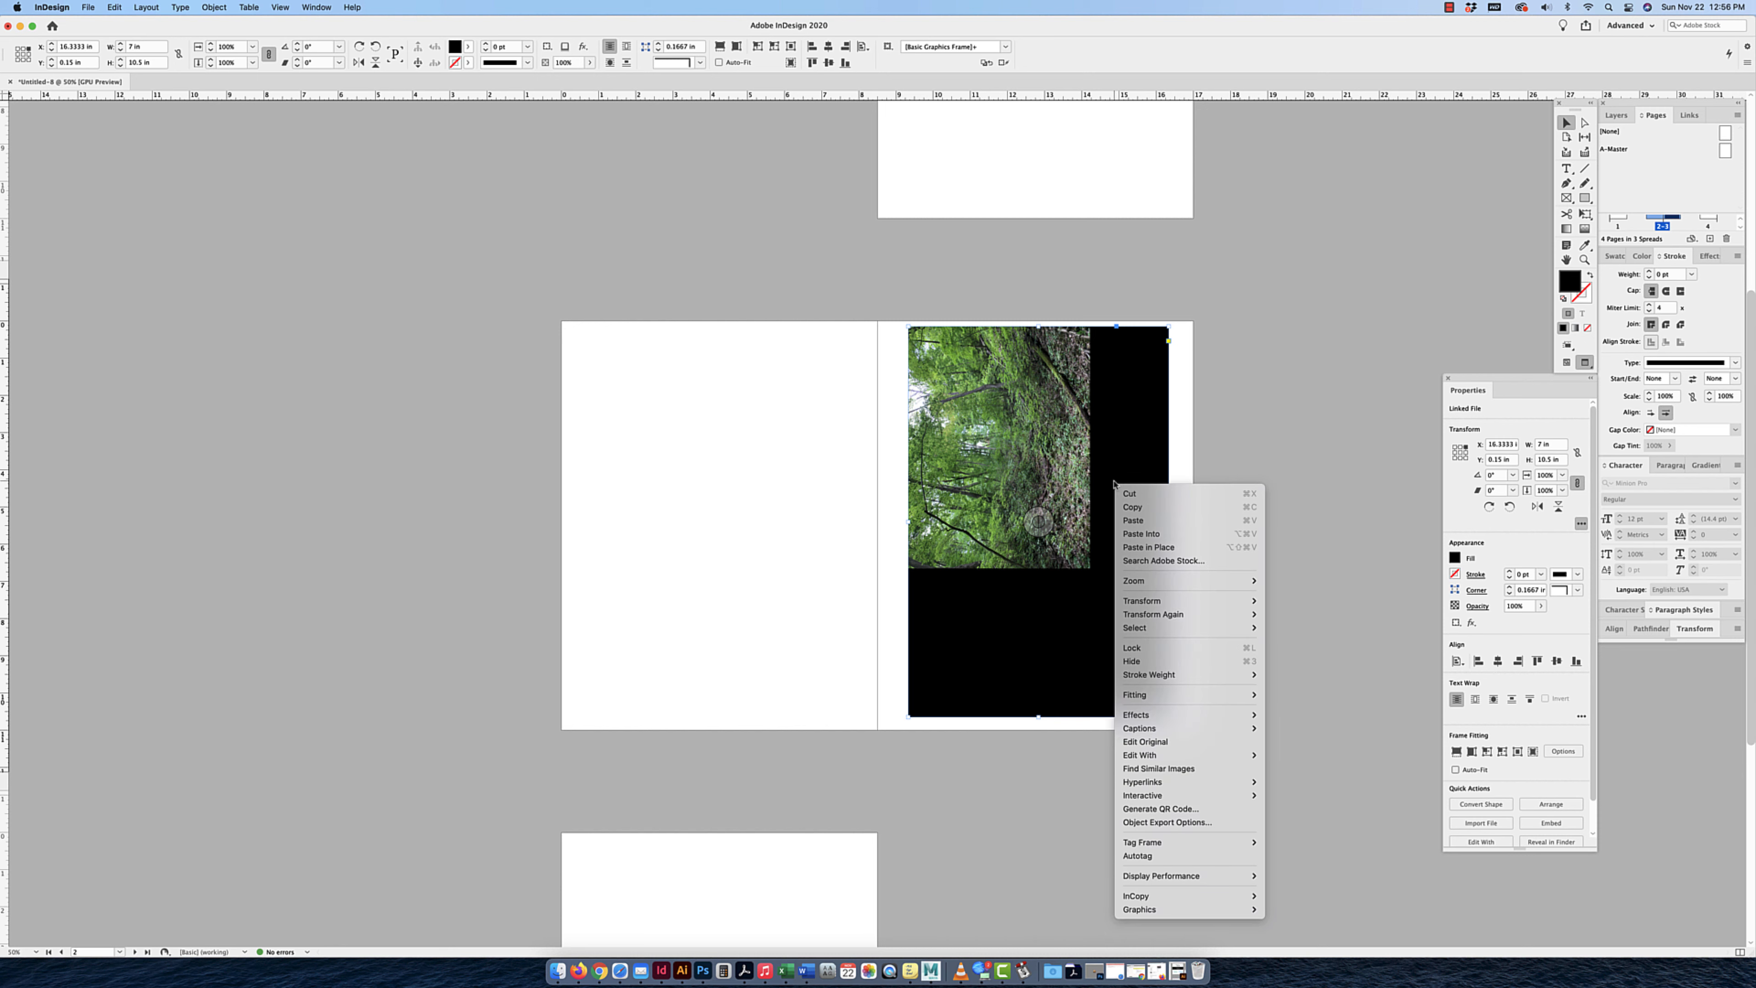
mouse_move(1167, 703)
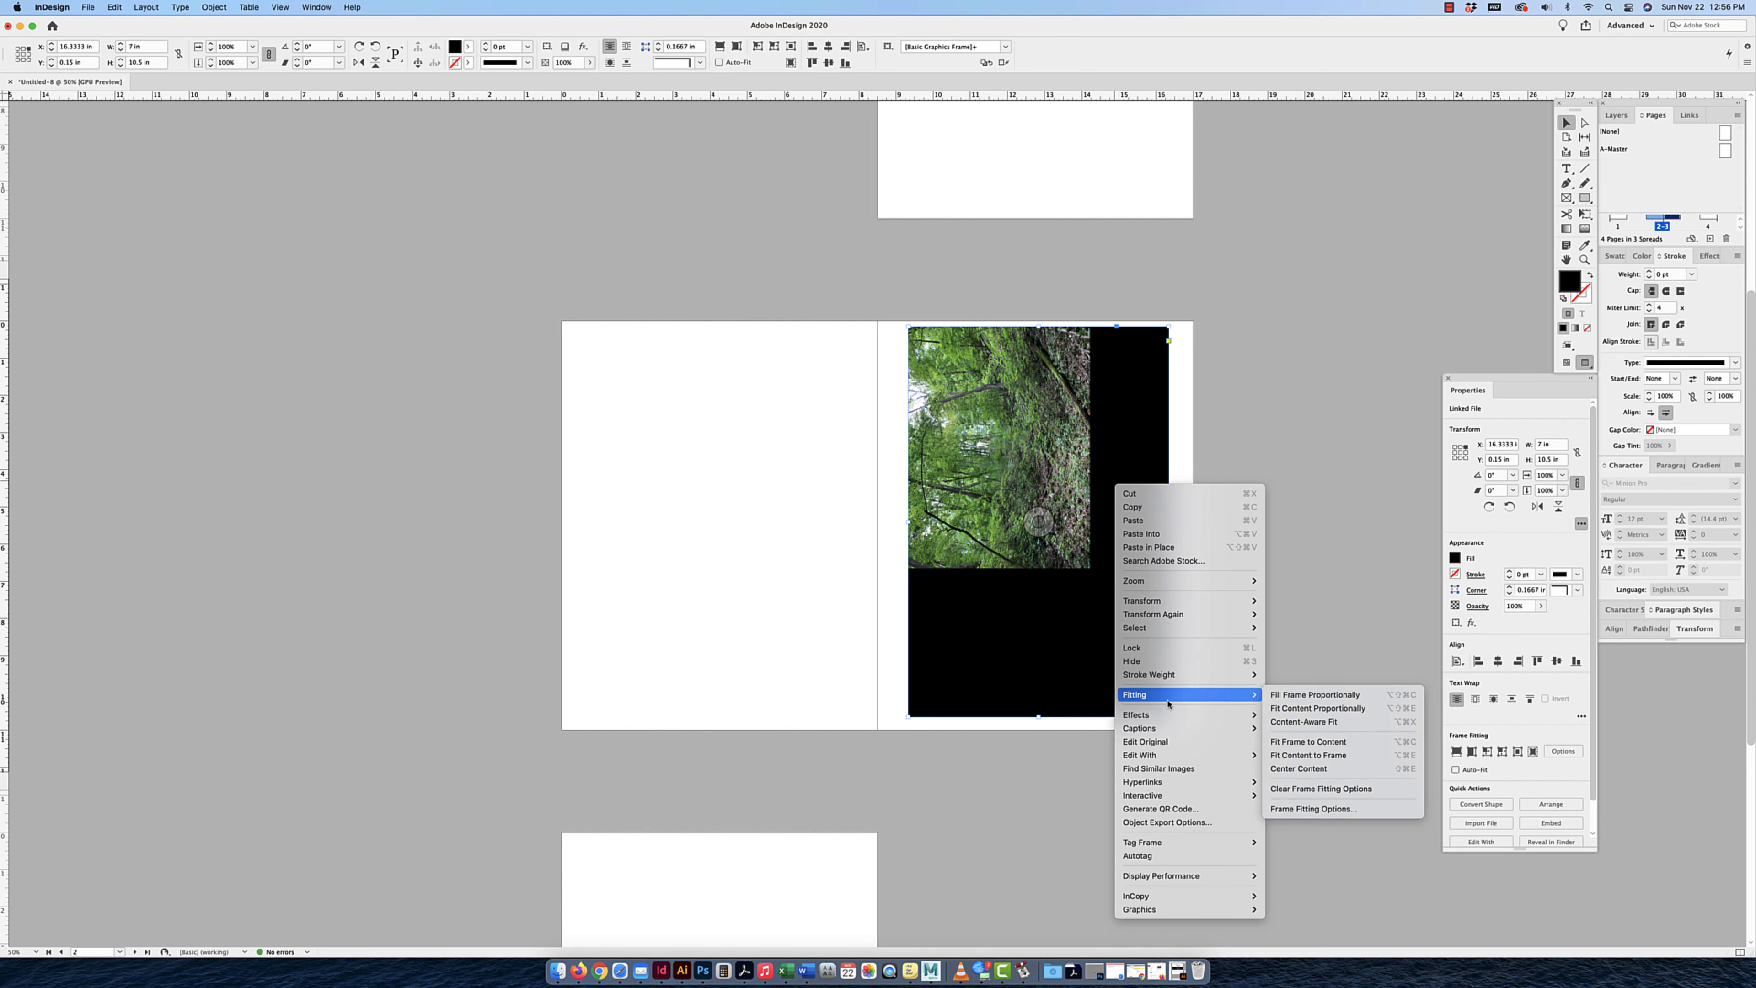
key(Right)
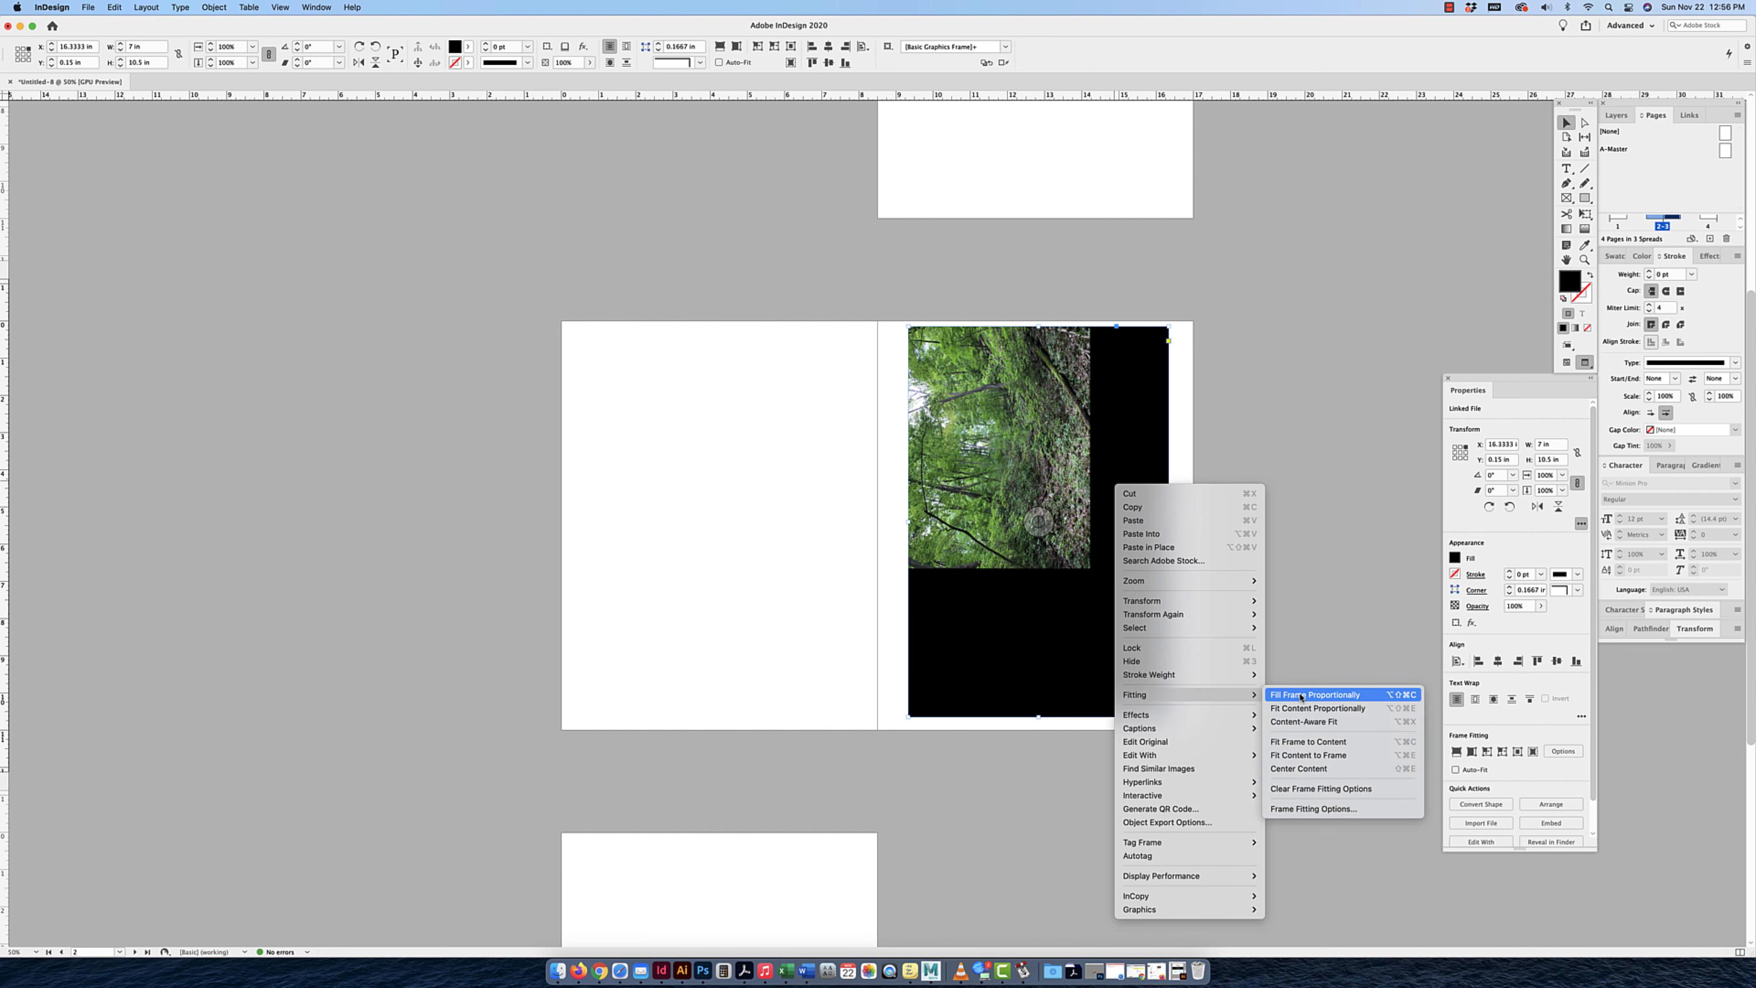
click(1320, 742)
click(1167, 545)
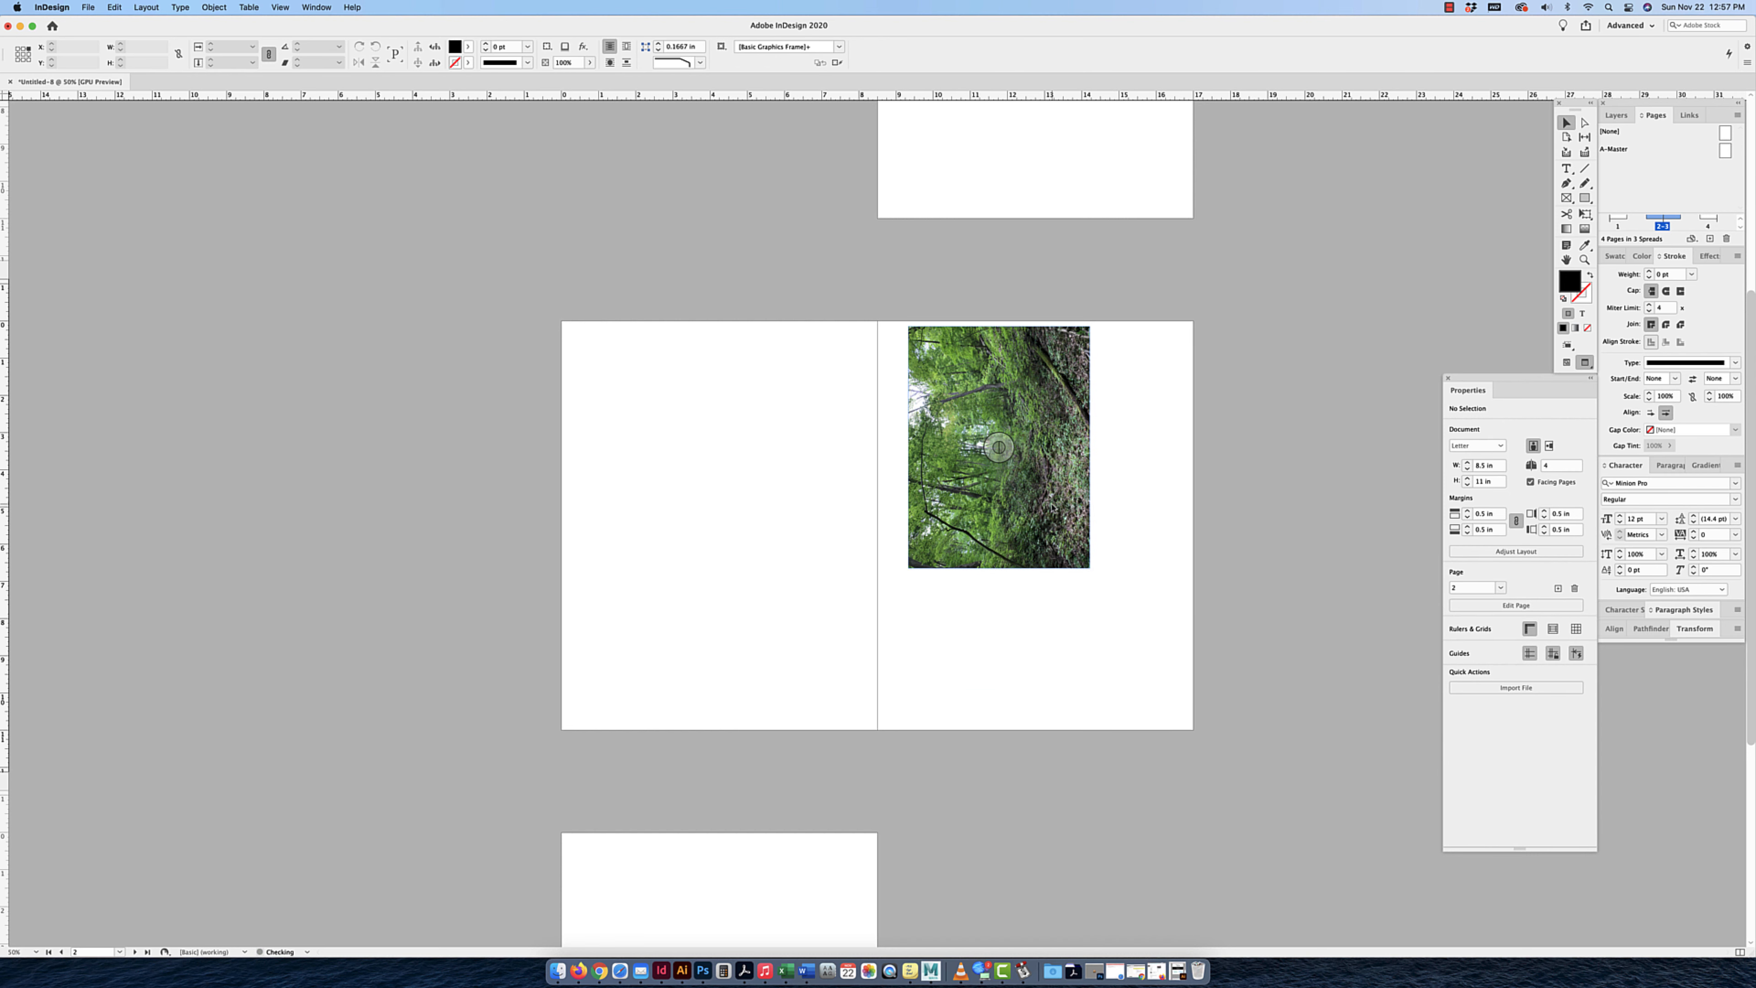
Rotate the page 3 frame to -90°, place it at the page's upper-left margin corner, and hide the guides in preview mode.
drag(1052, 507, 1043, 510)
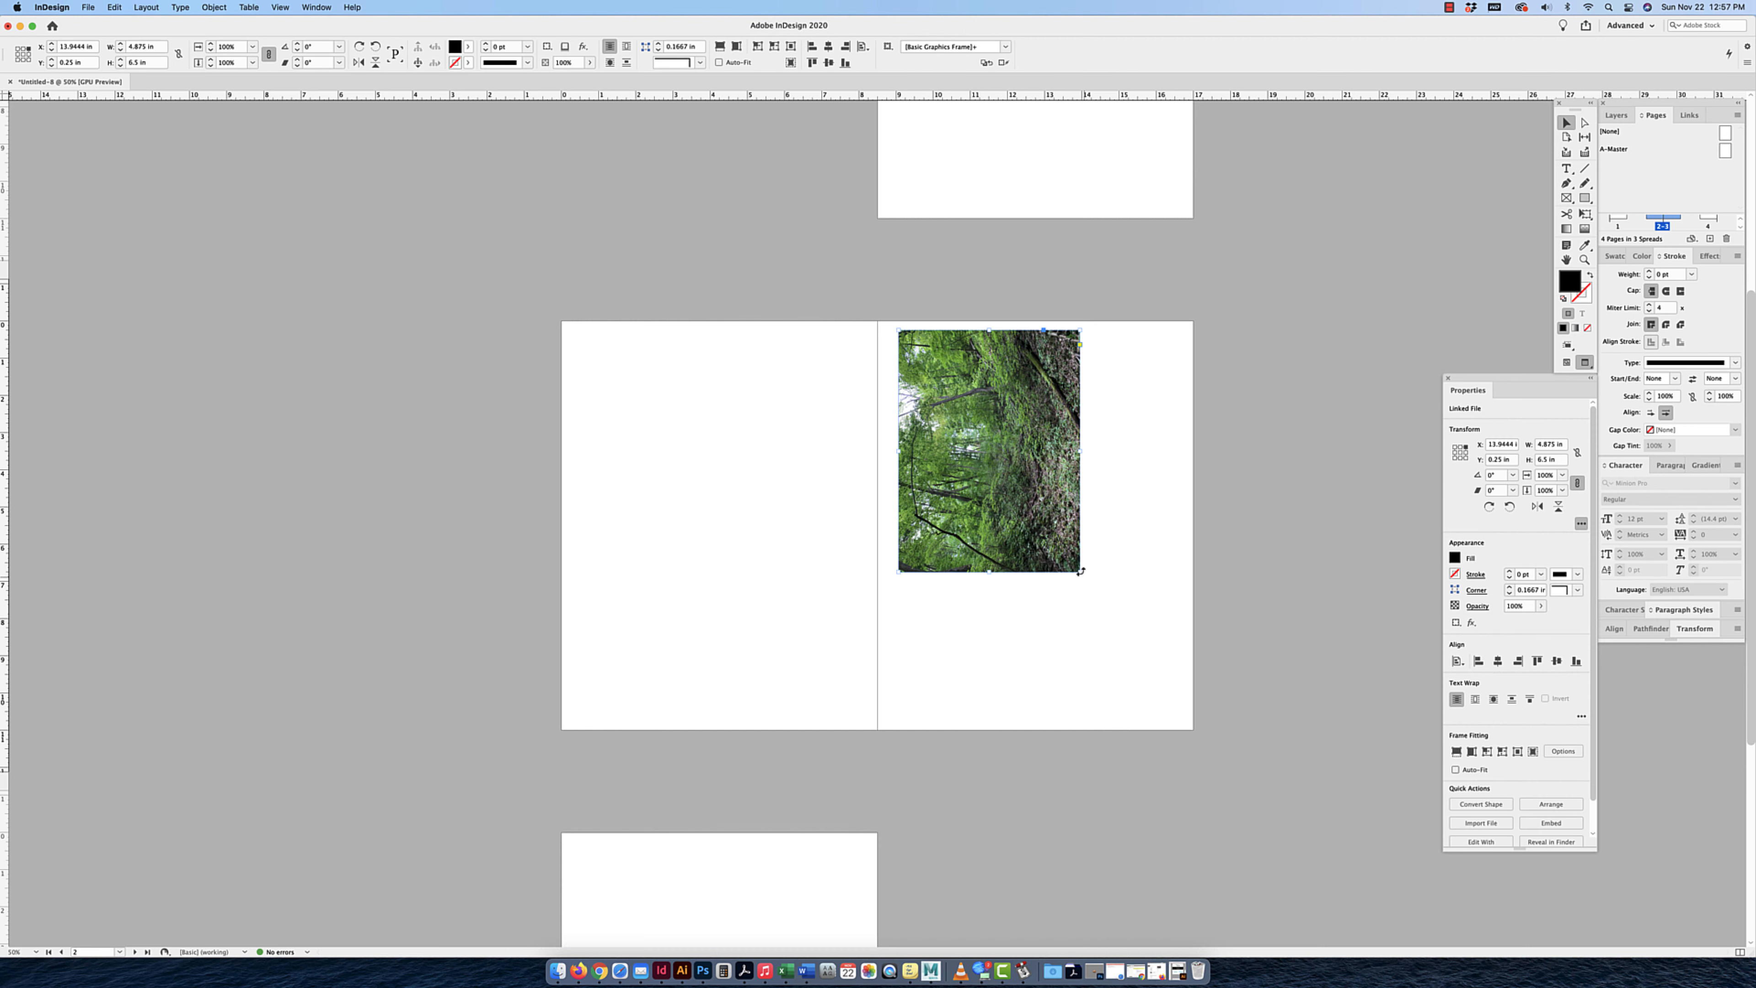
mouse_move(1077, 576)
mouse_down()
mouse_move(868, 489)
mouse_move(957, 499)
mouse_move(958, 471)
mouse_up()
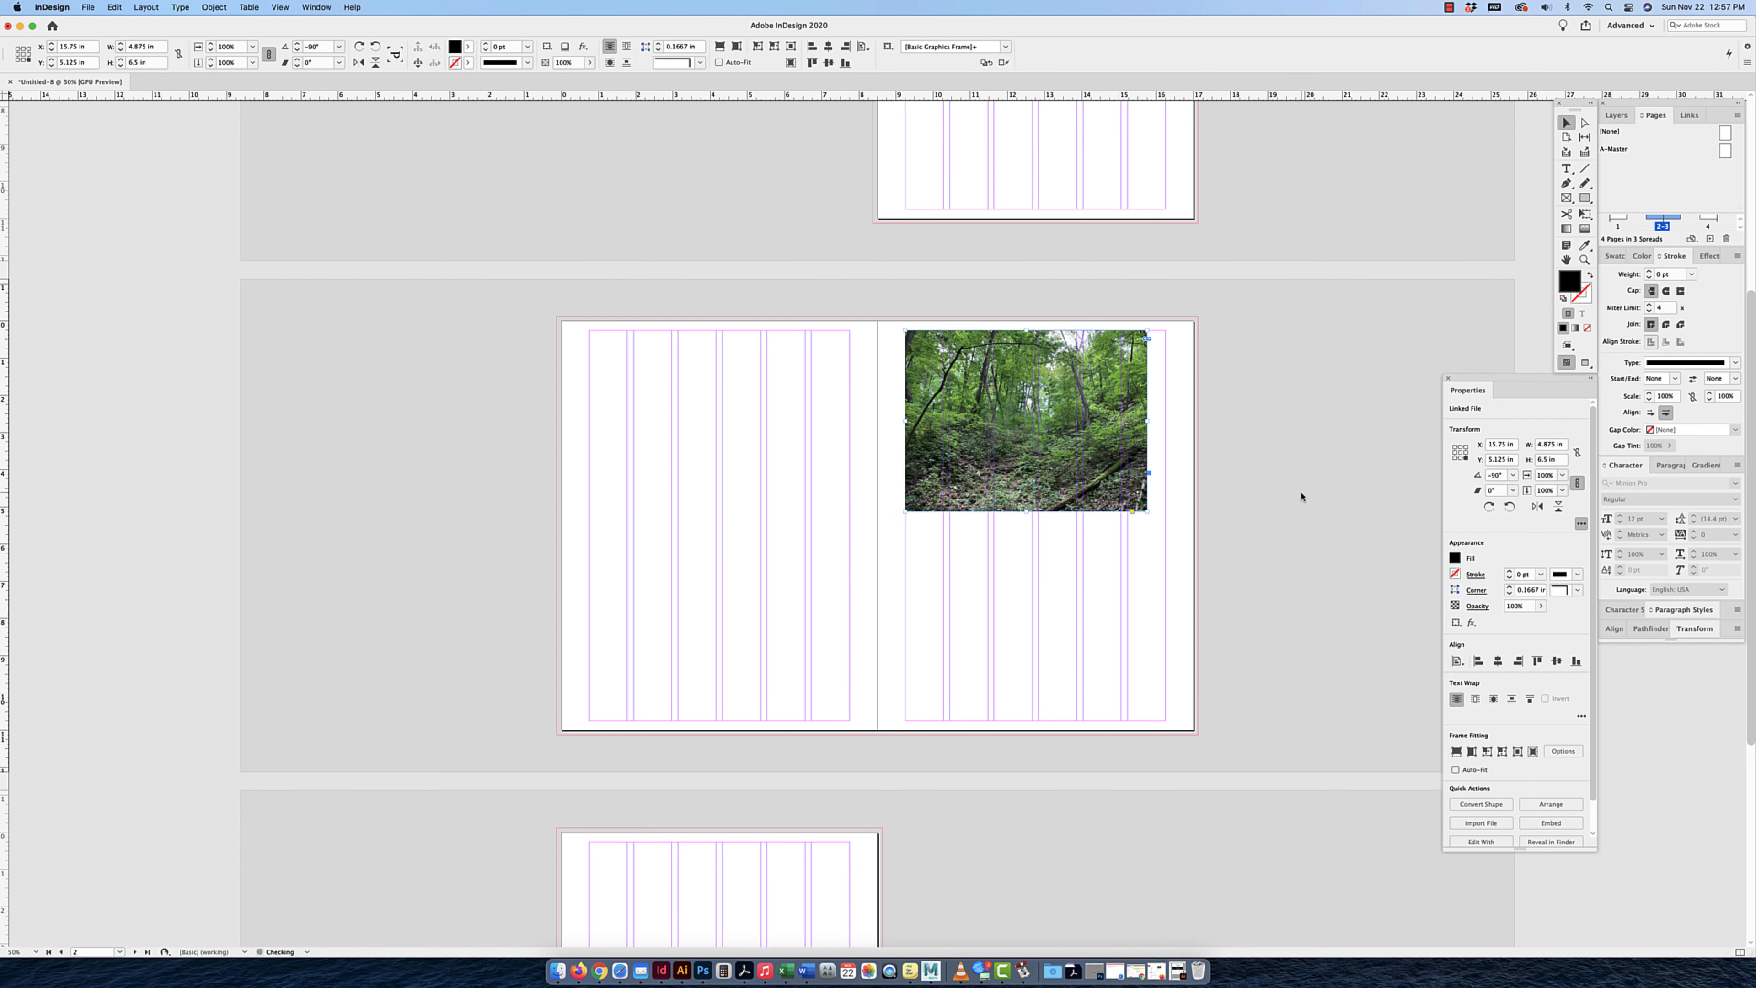
click(1297, 491)
key(w)
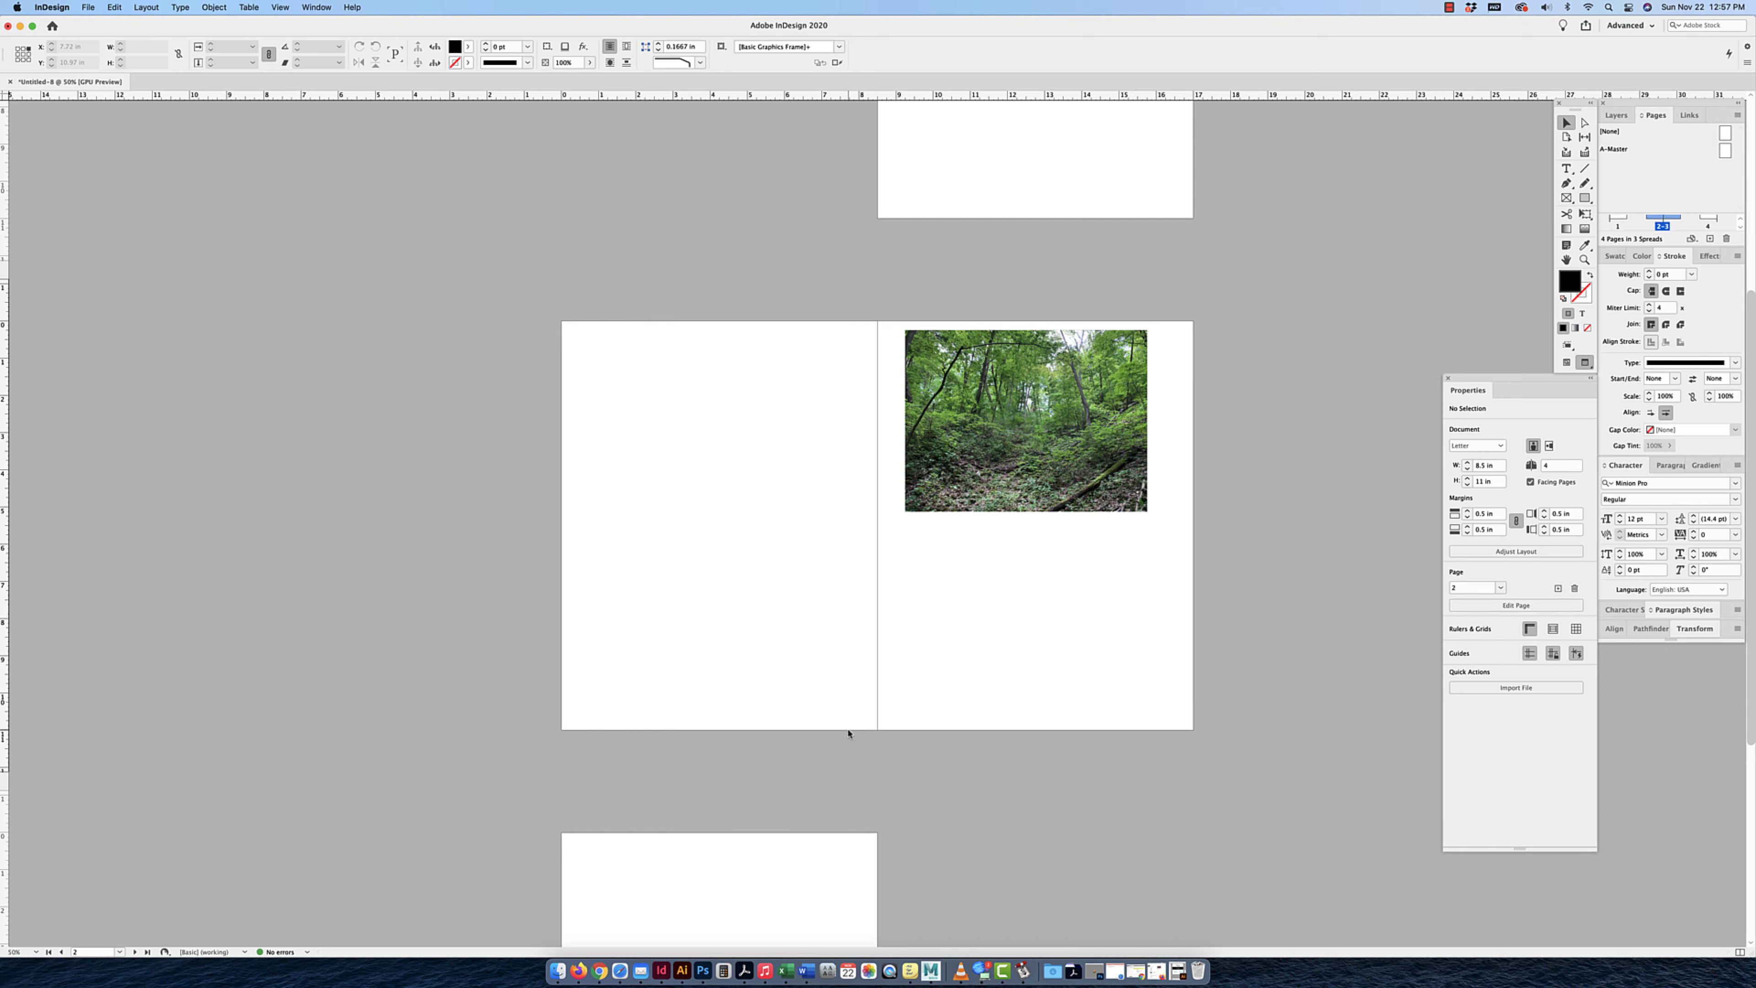
Open IMG_6039.jpeg in Photoshop, unlock its Background layer, copy the whole image, and switch back to InDesign.
key(F11)
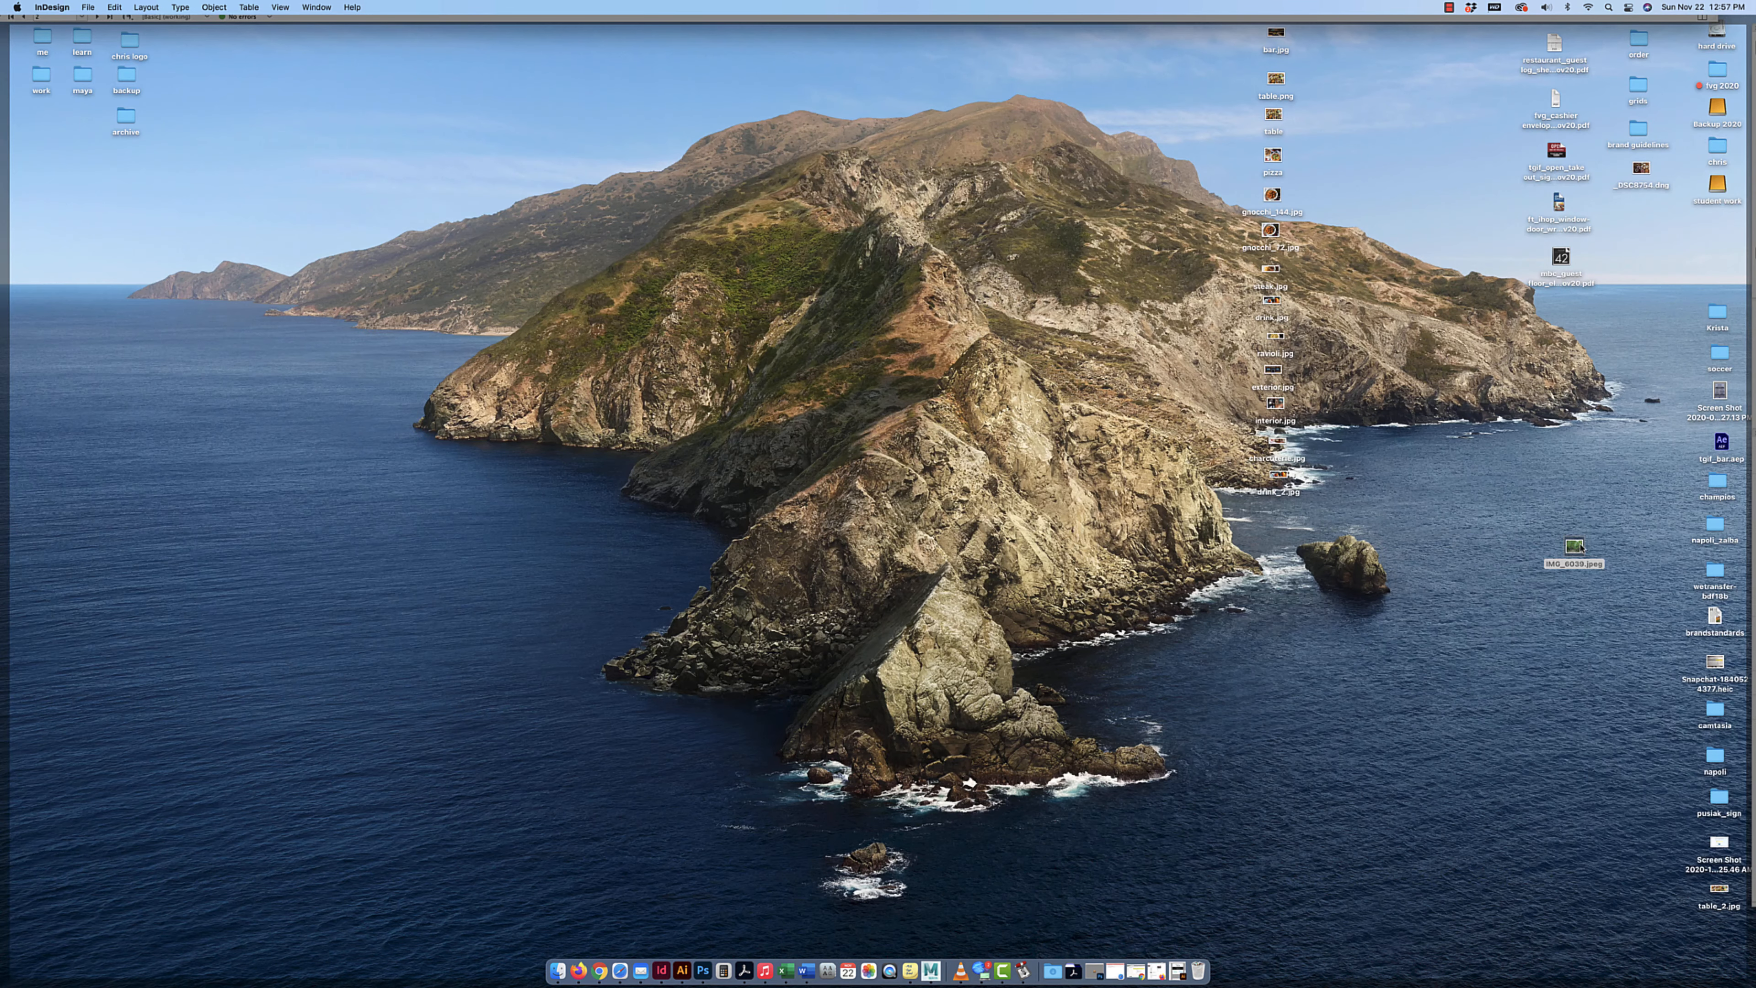
click(703, 970)
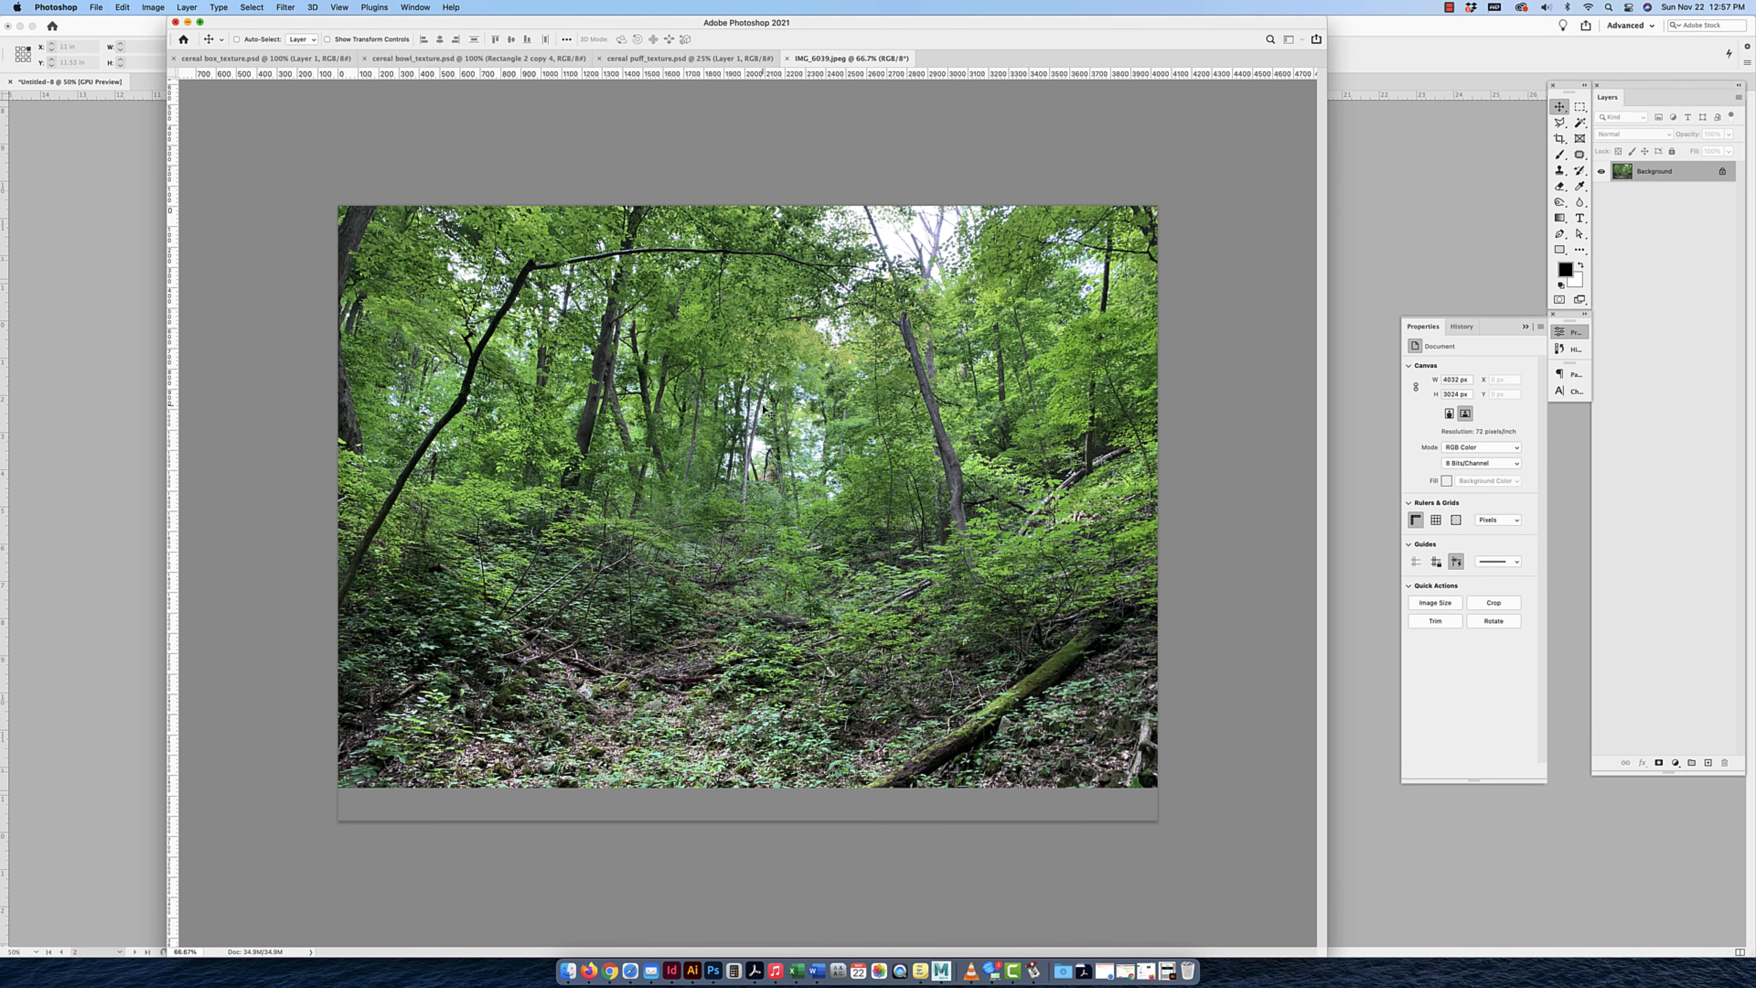
click(1722, 171)
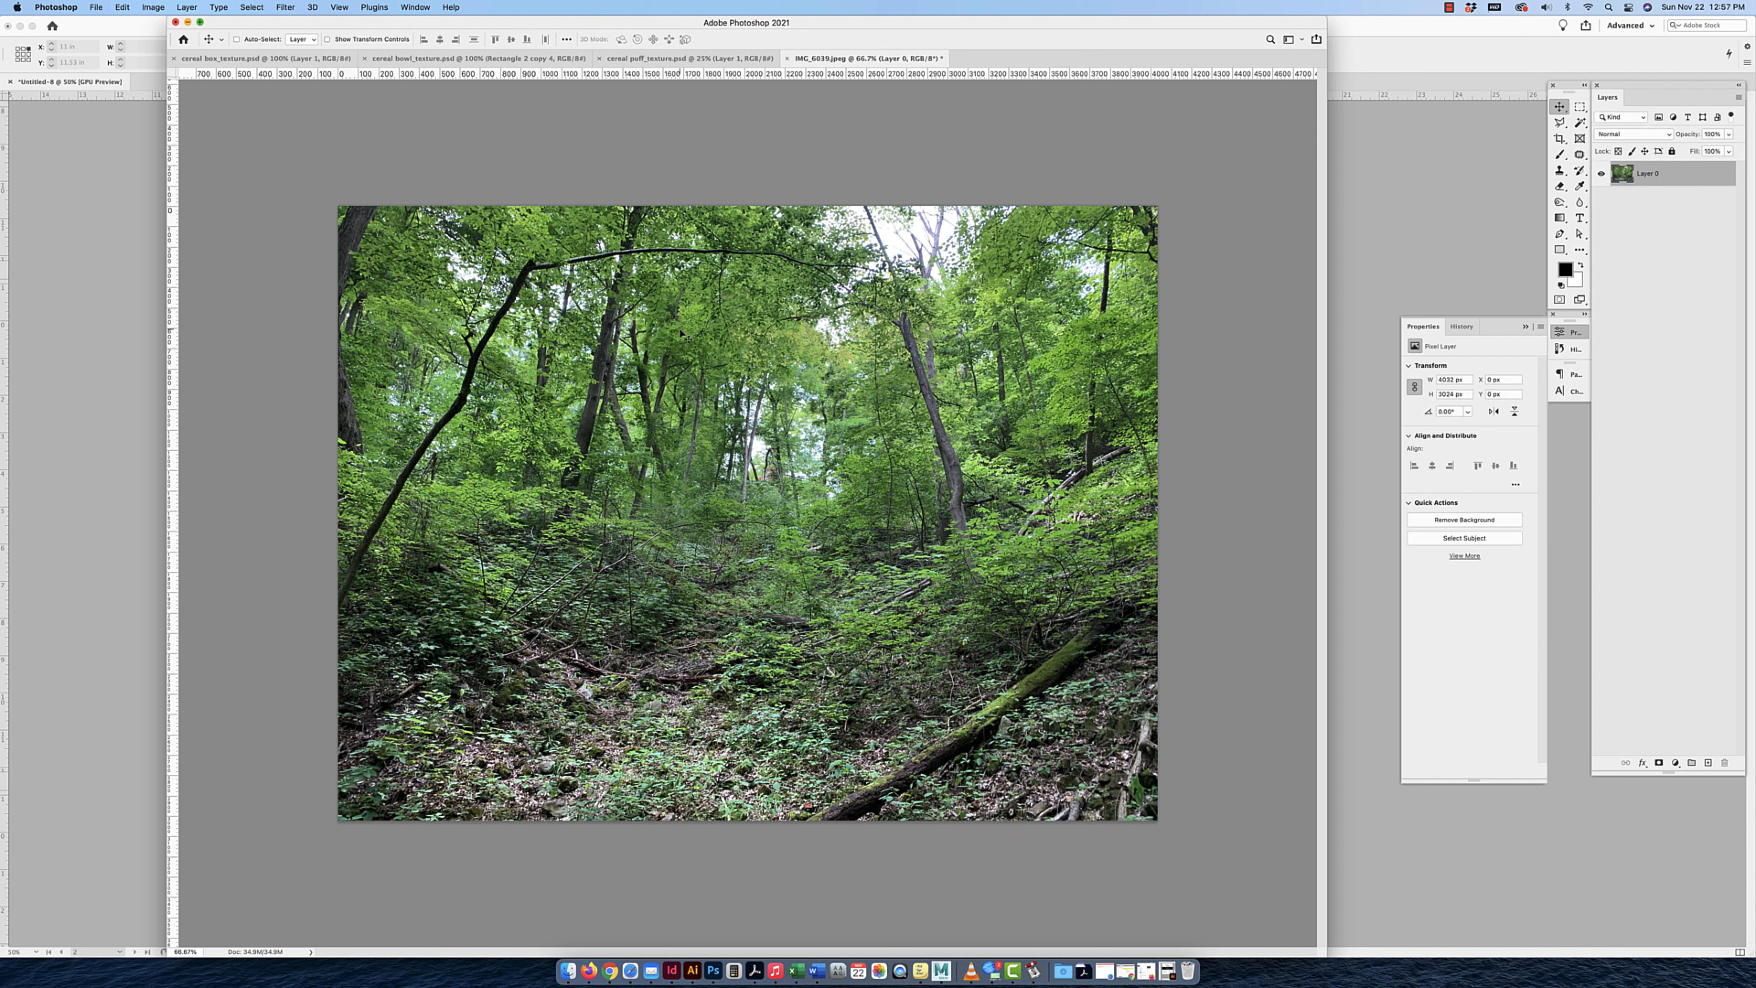
key(super+c)
key(super+a)
key(super+c)
click(1395, 172)
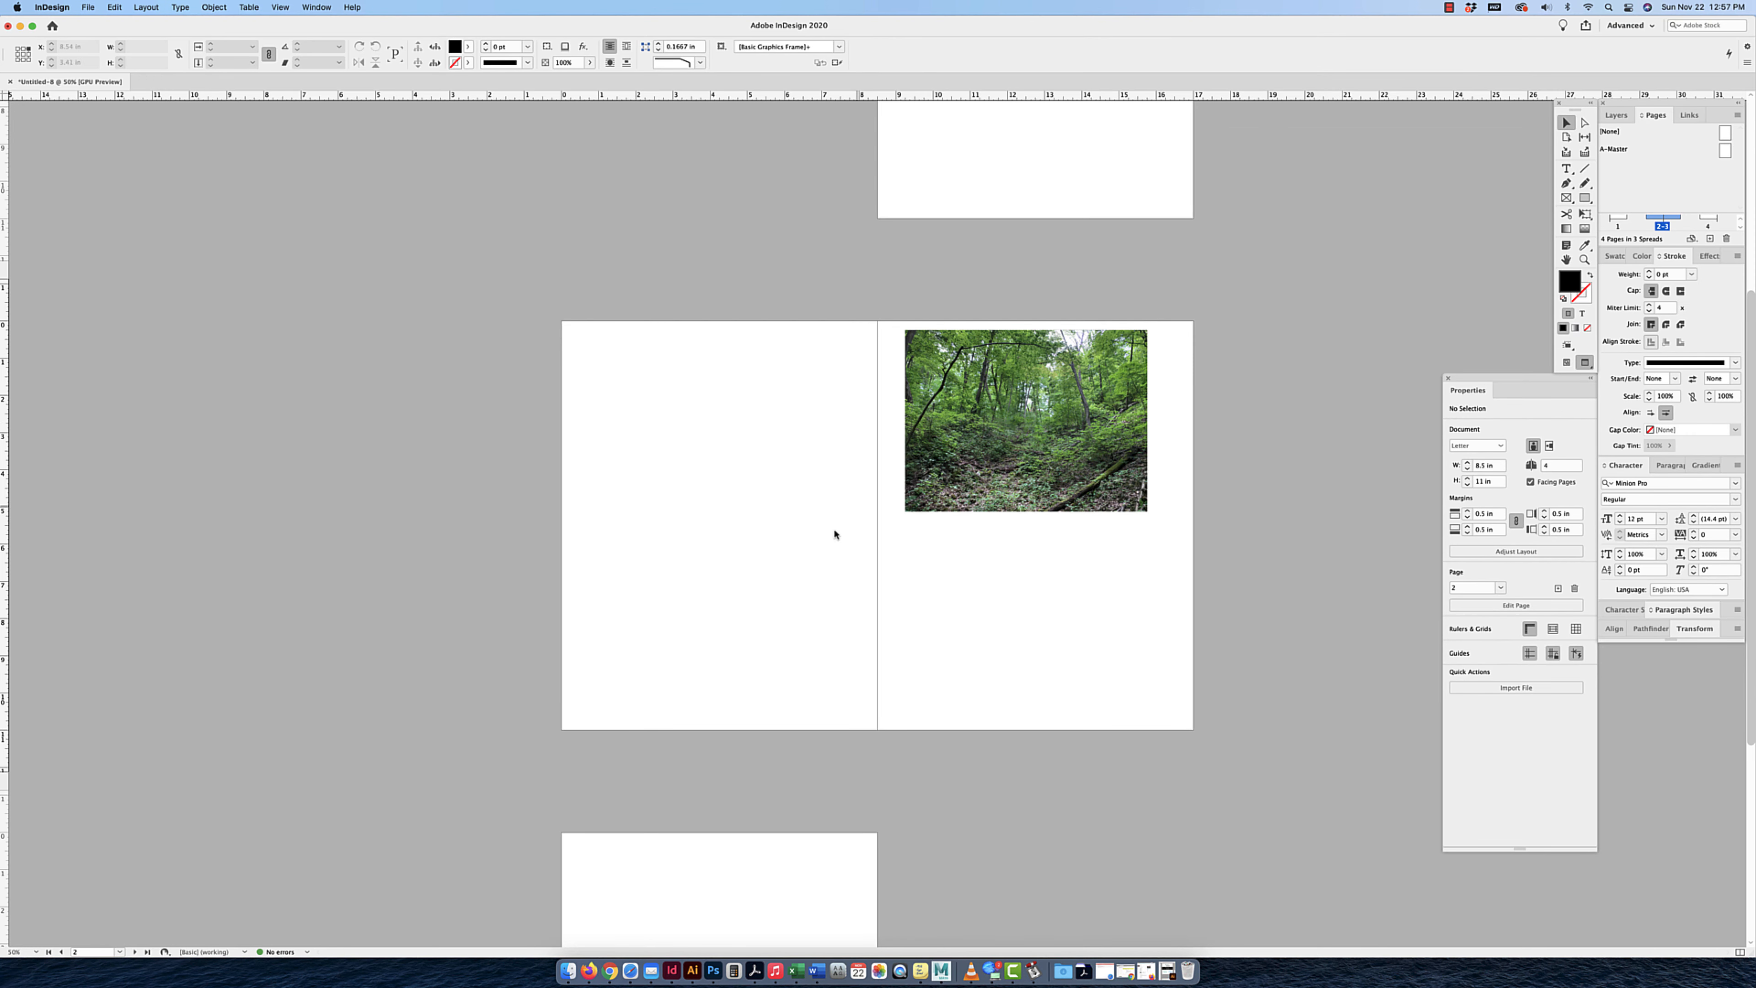
Paste the copied image onto the spread, scale it down to 10 x 7.5 in, and move it over page 2.
key(super+v)
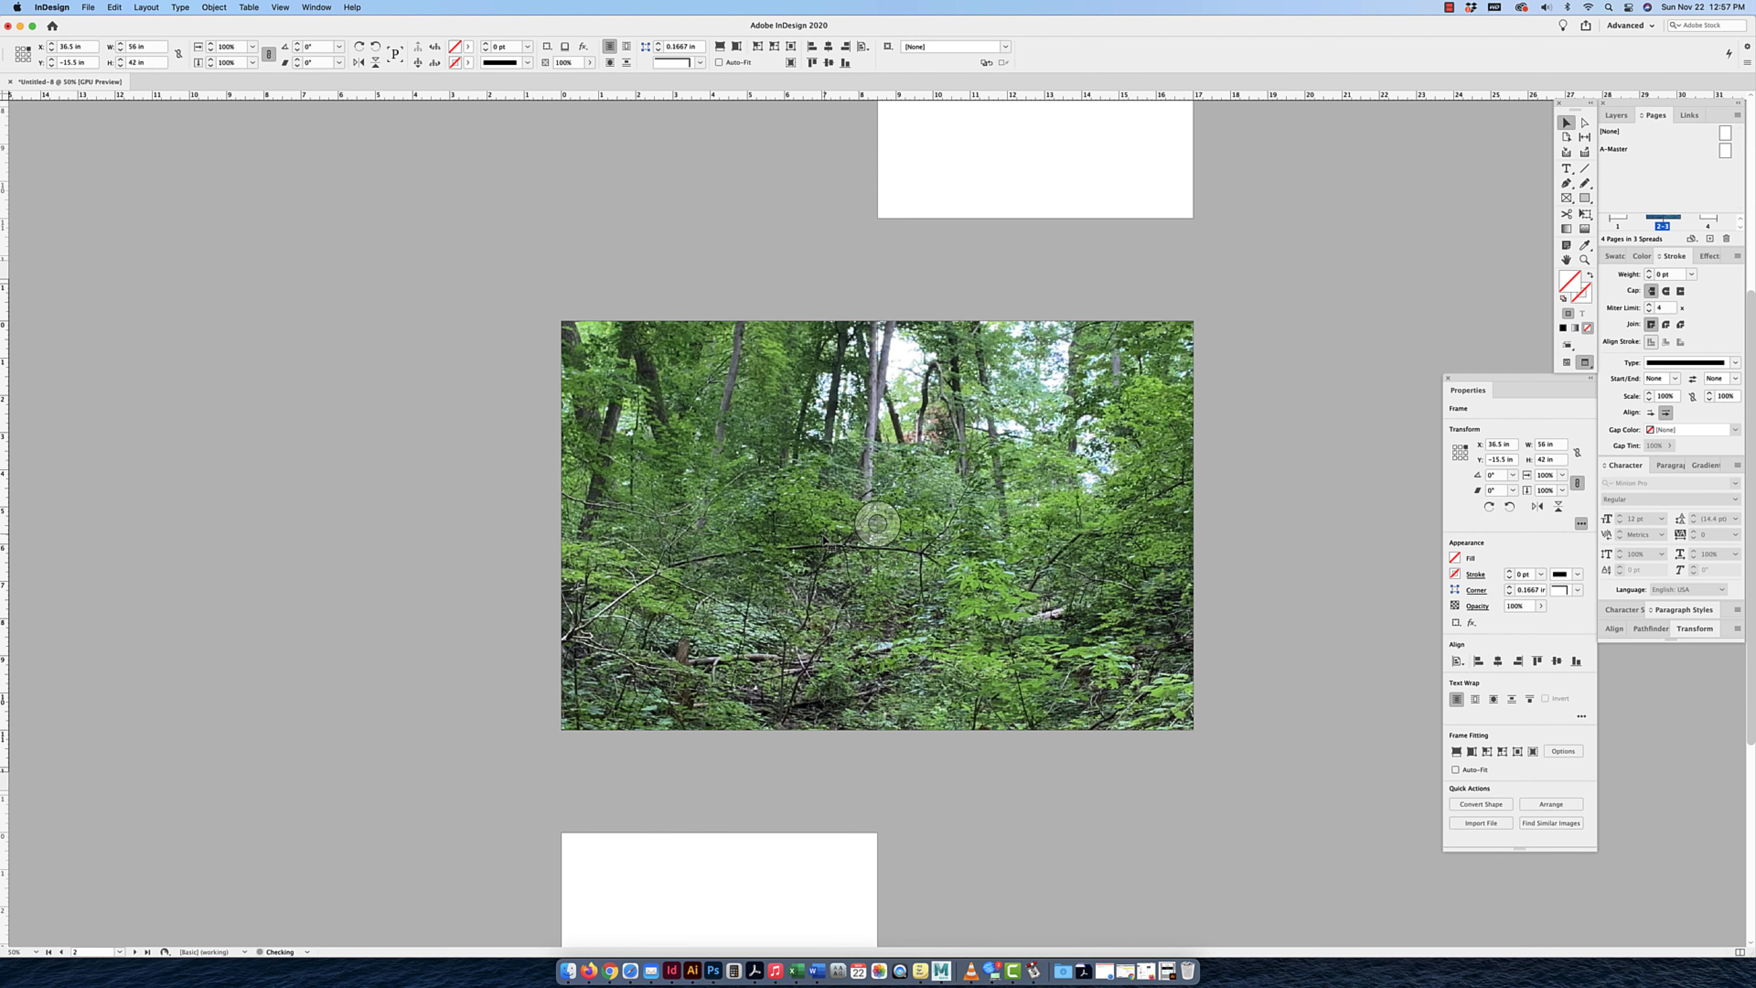
click(1690, 116)
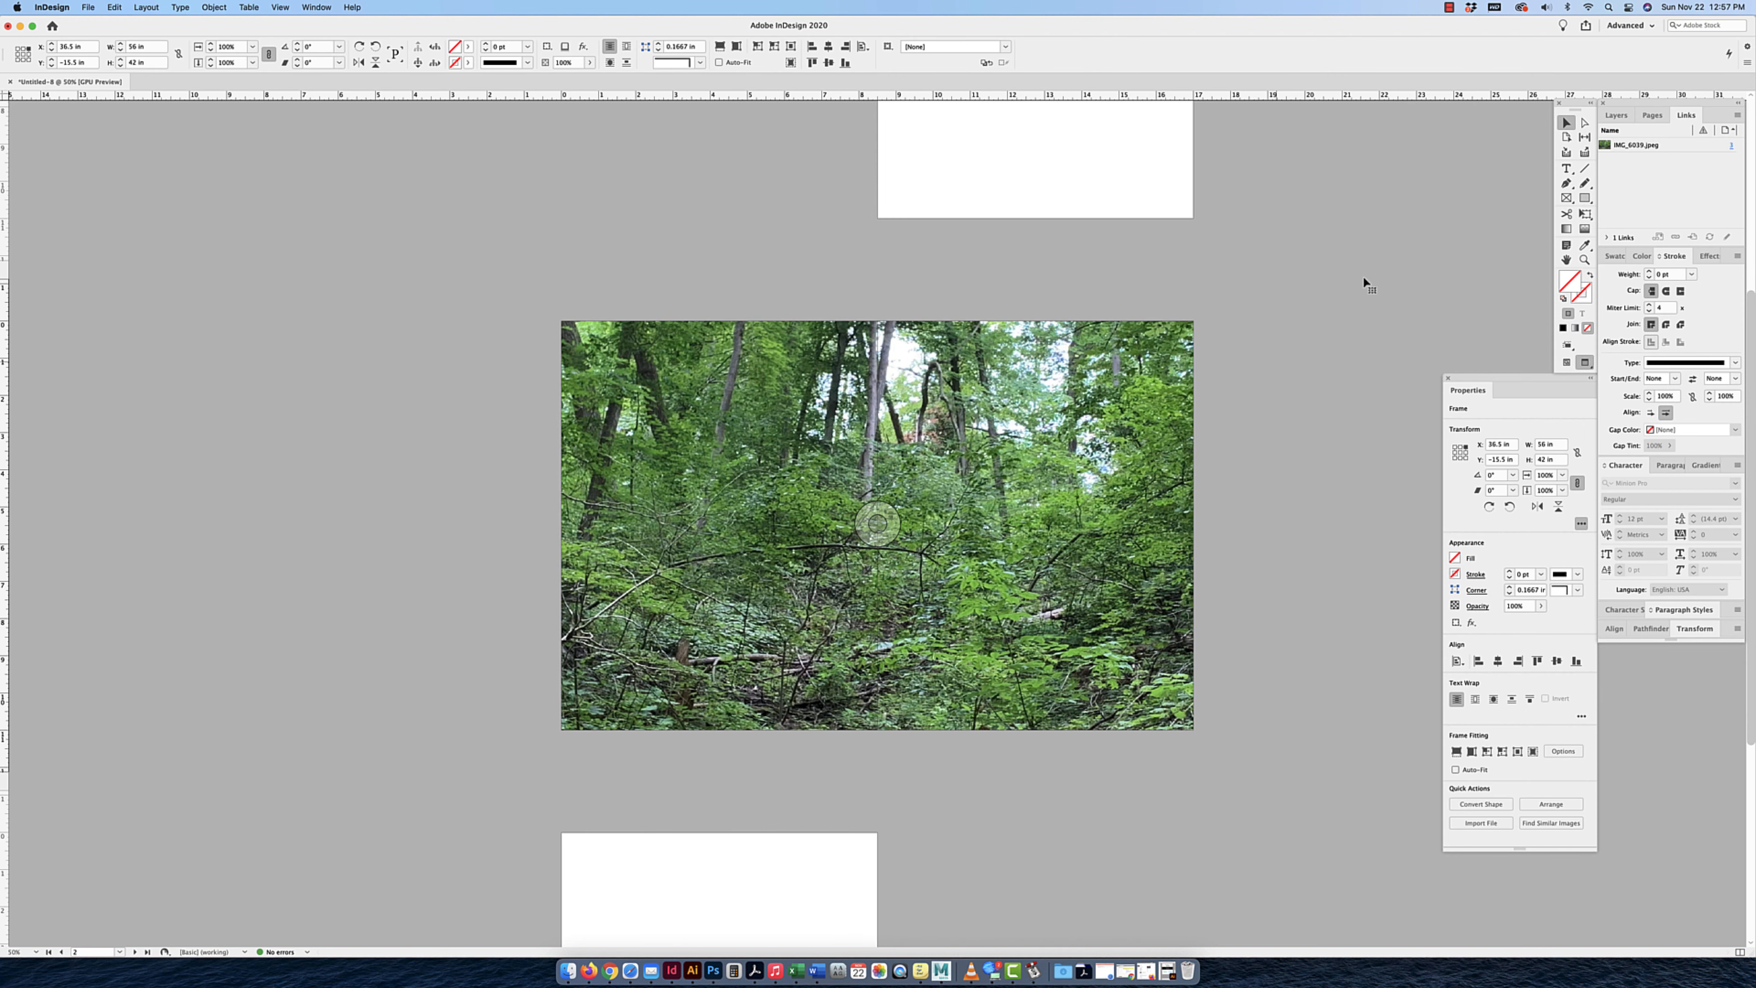
key(super+minus)
key(super+minus)
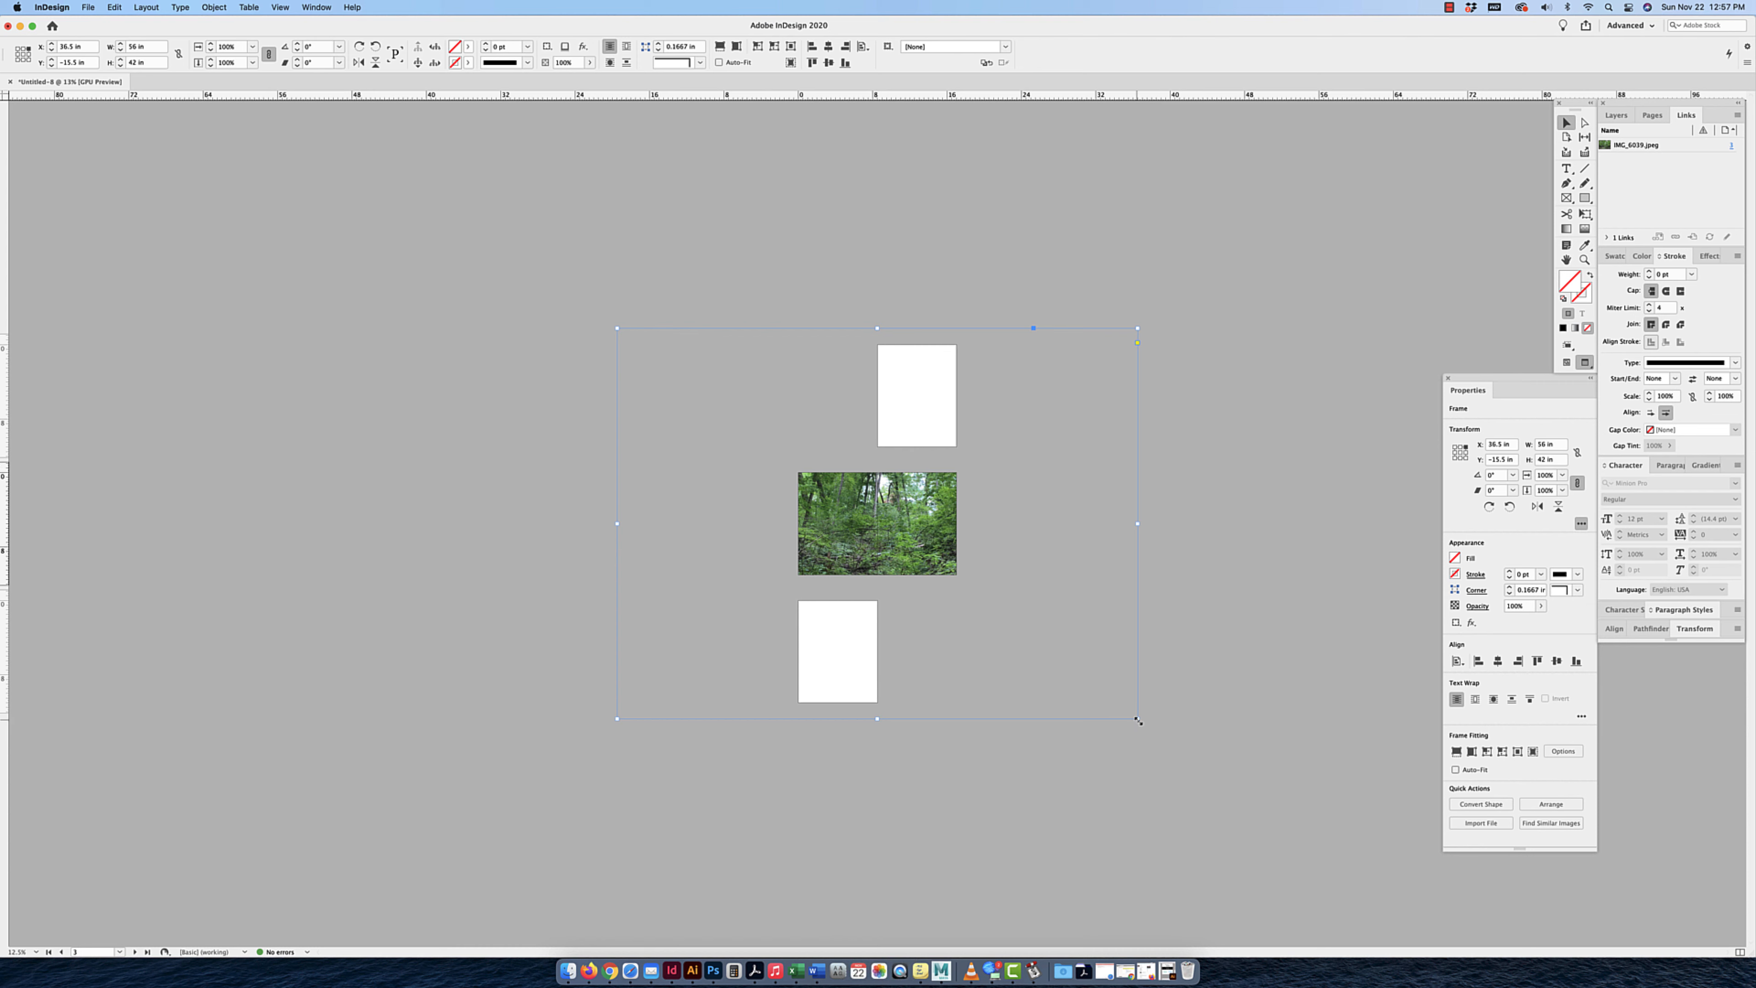
drag(1138, 721, 925, 559)
click(1010, 547)
key(w)
key(super+equal)
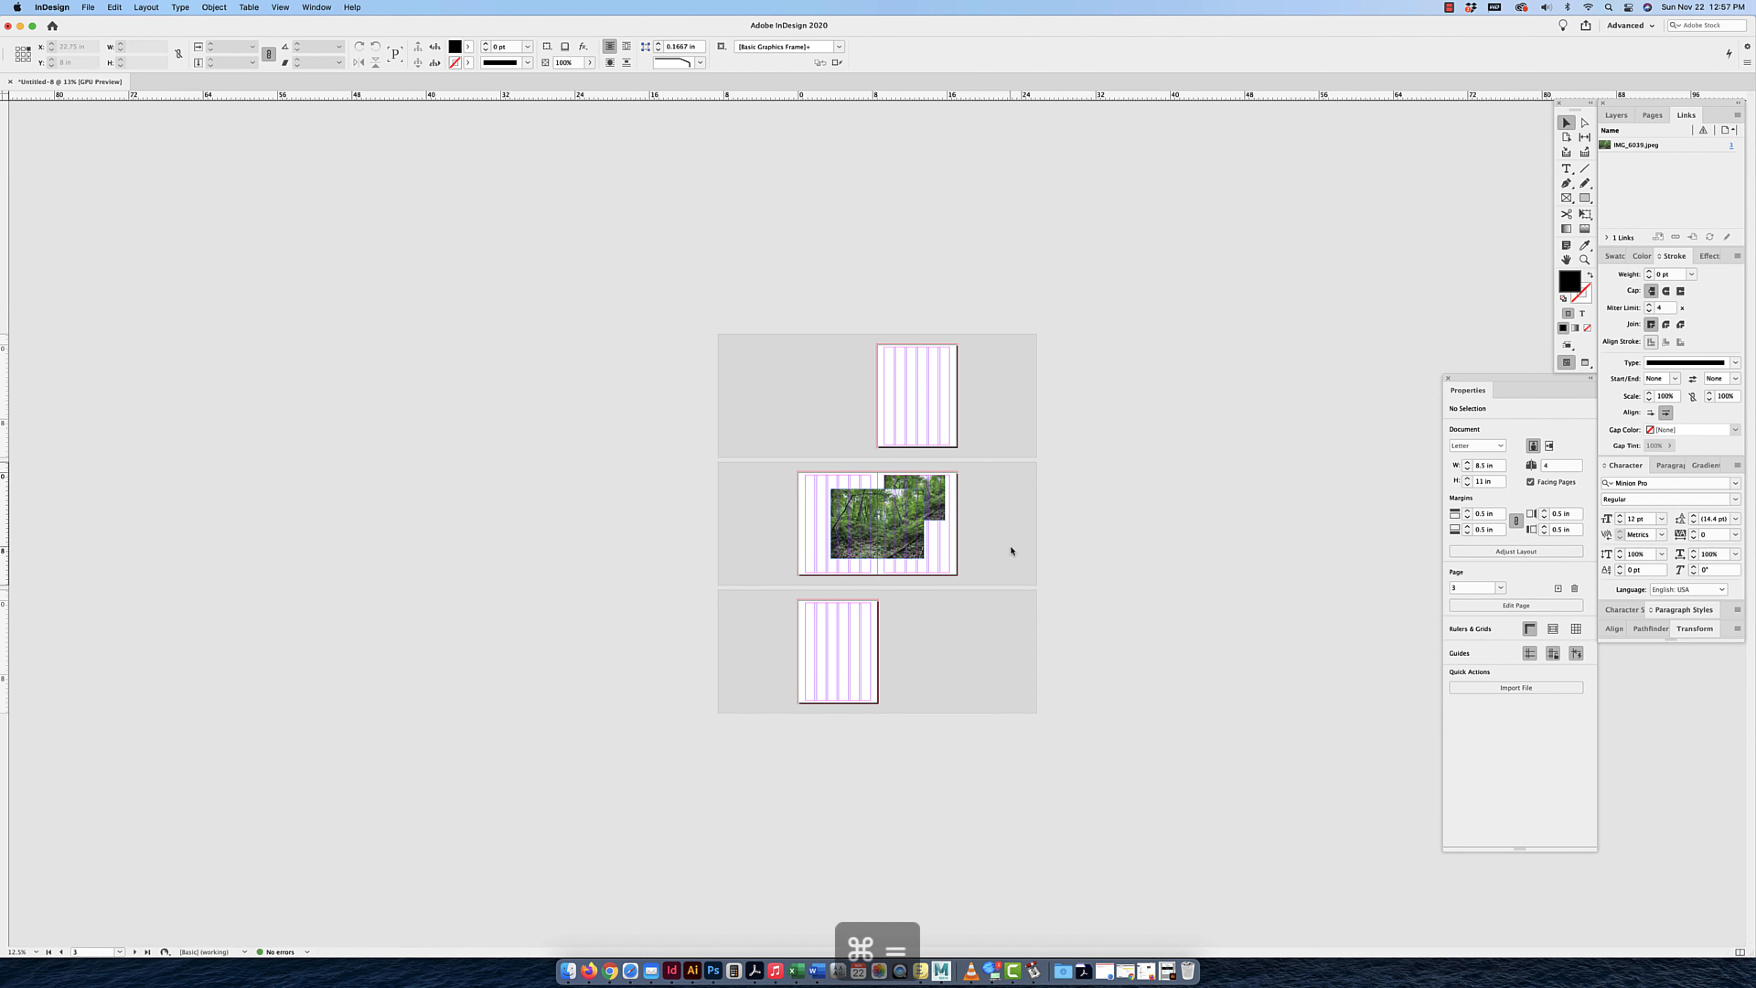
key(super+equal)
drag(874, 563, 667, 561)
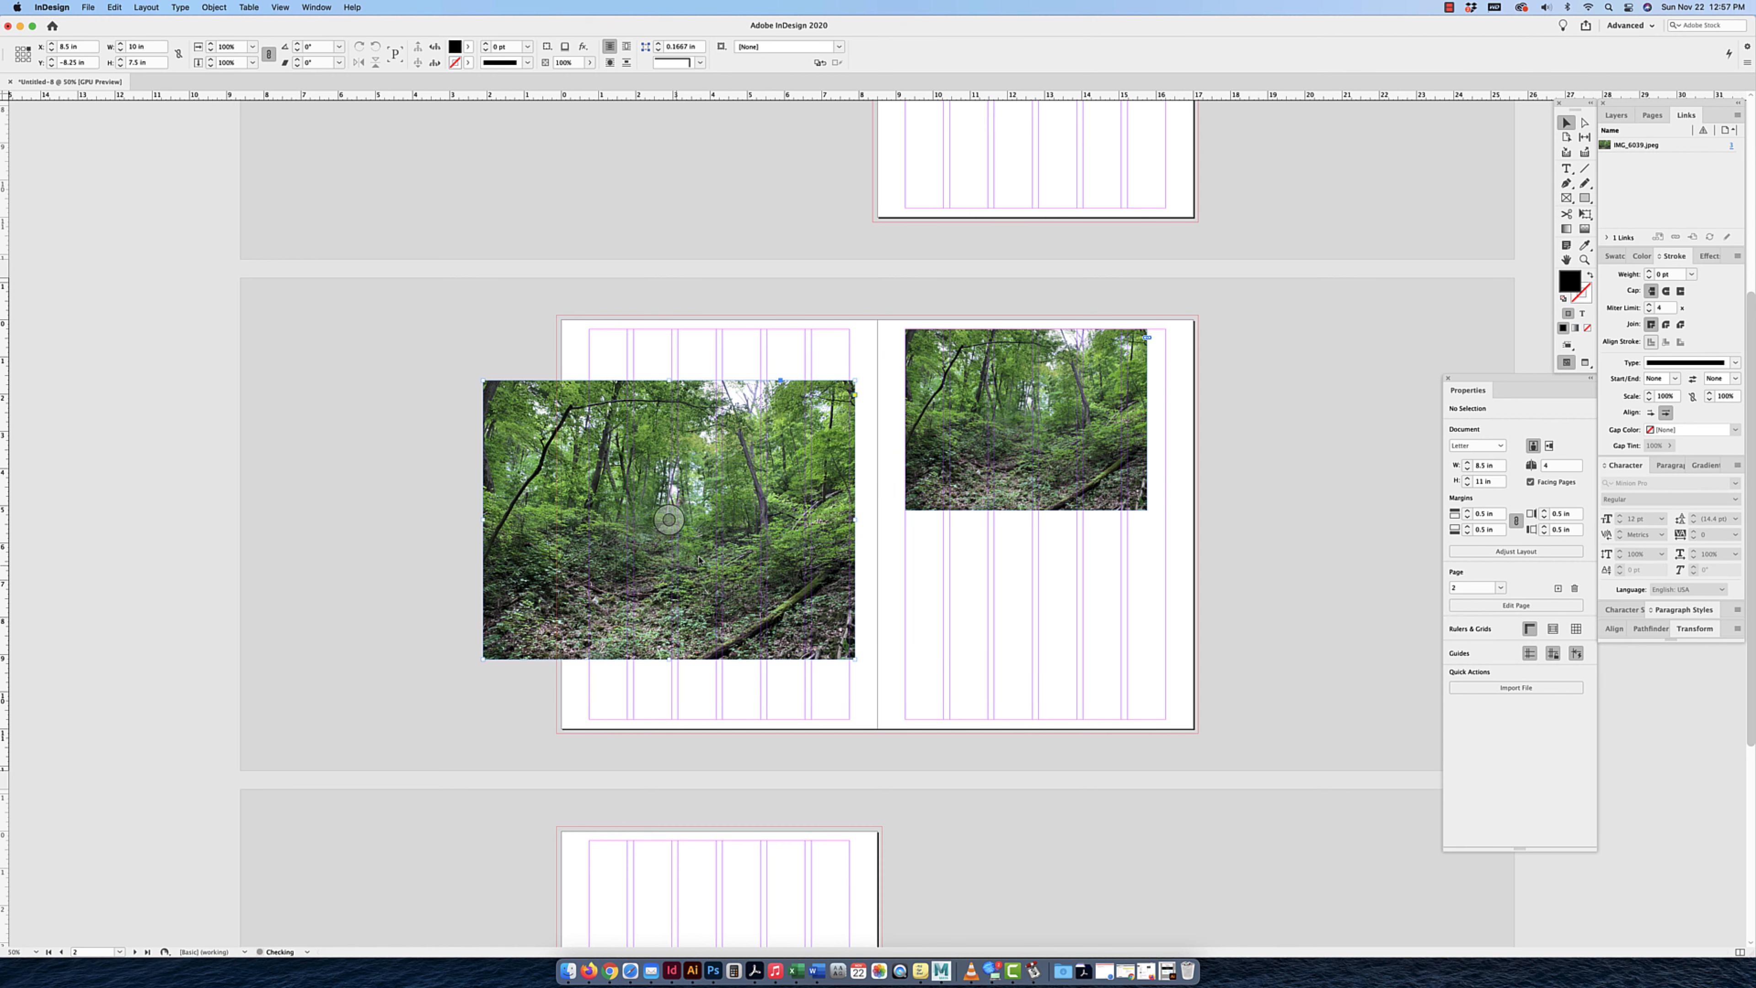
Move the page 3 image down to about X 15.96 in, Y 7.825 in, and show its full link info.
drag(959, 459, 967, 559)
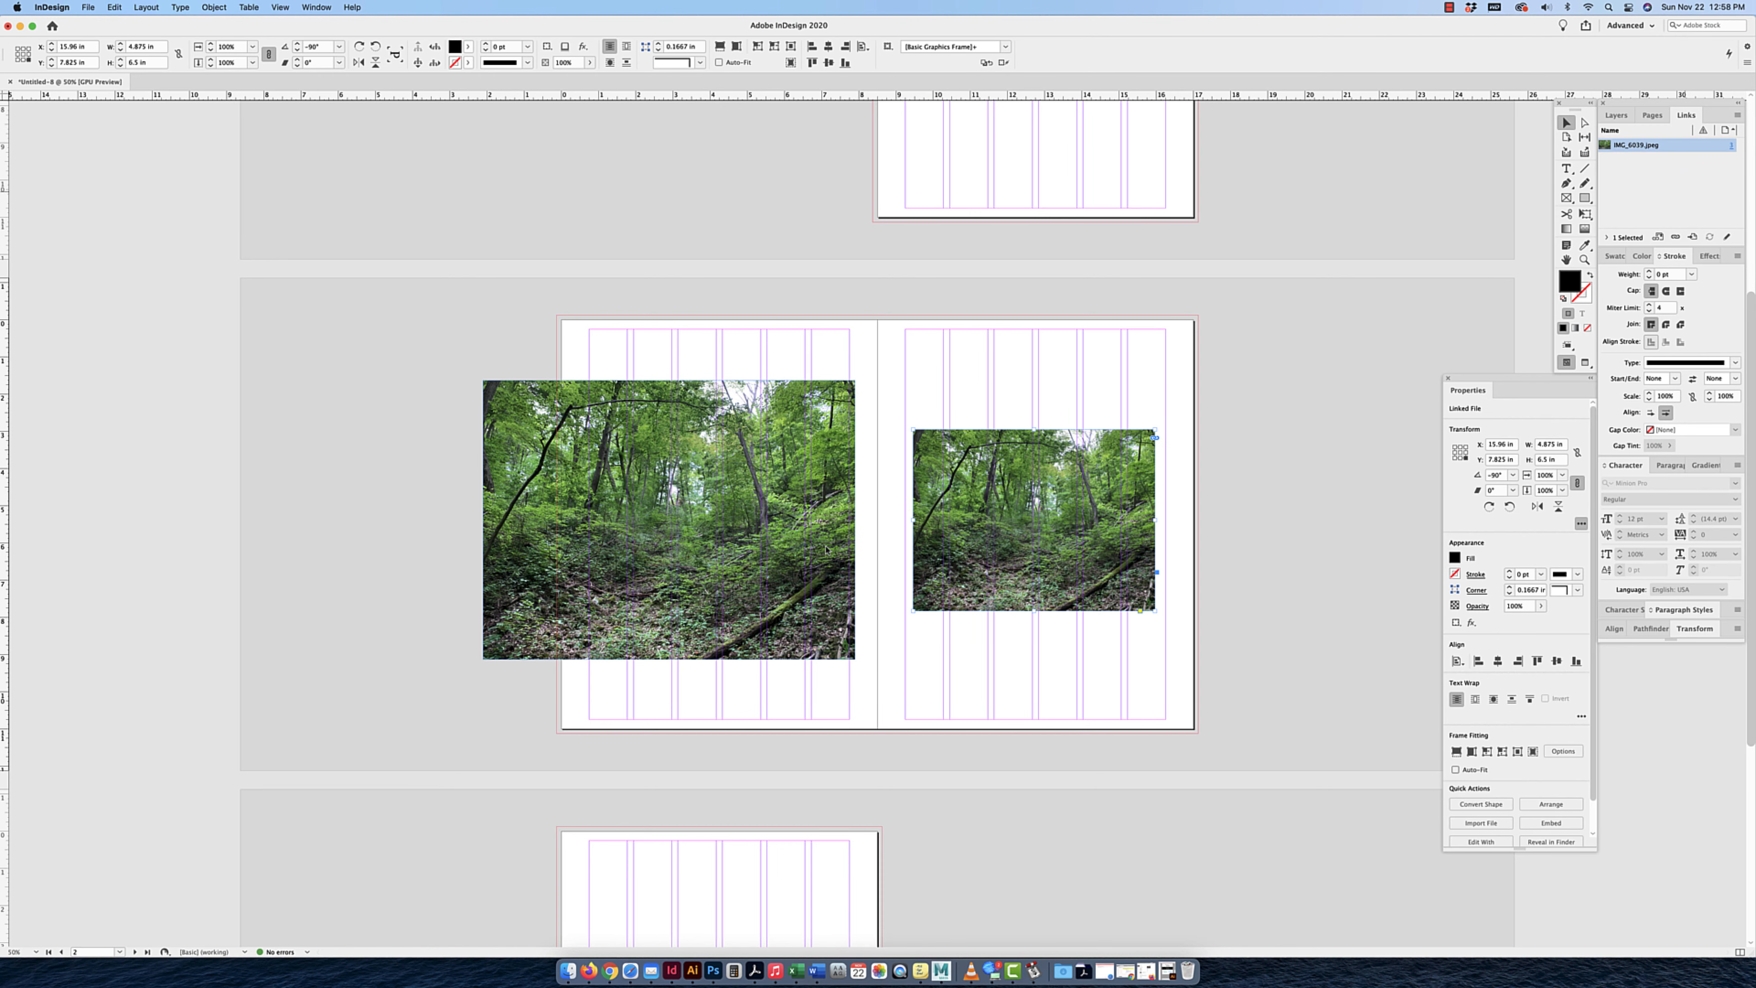
click(742, 542)
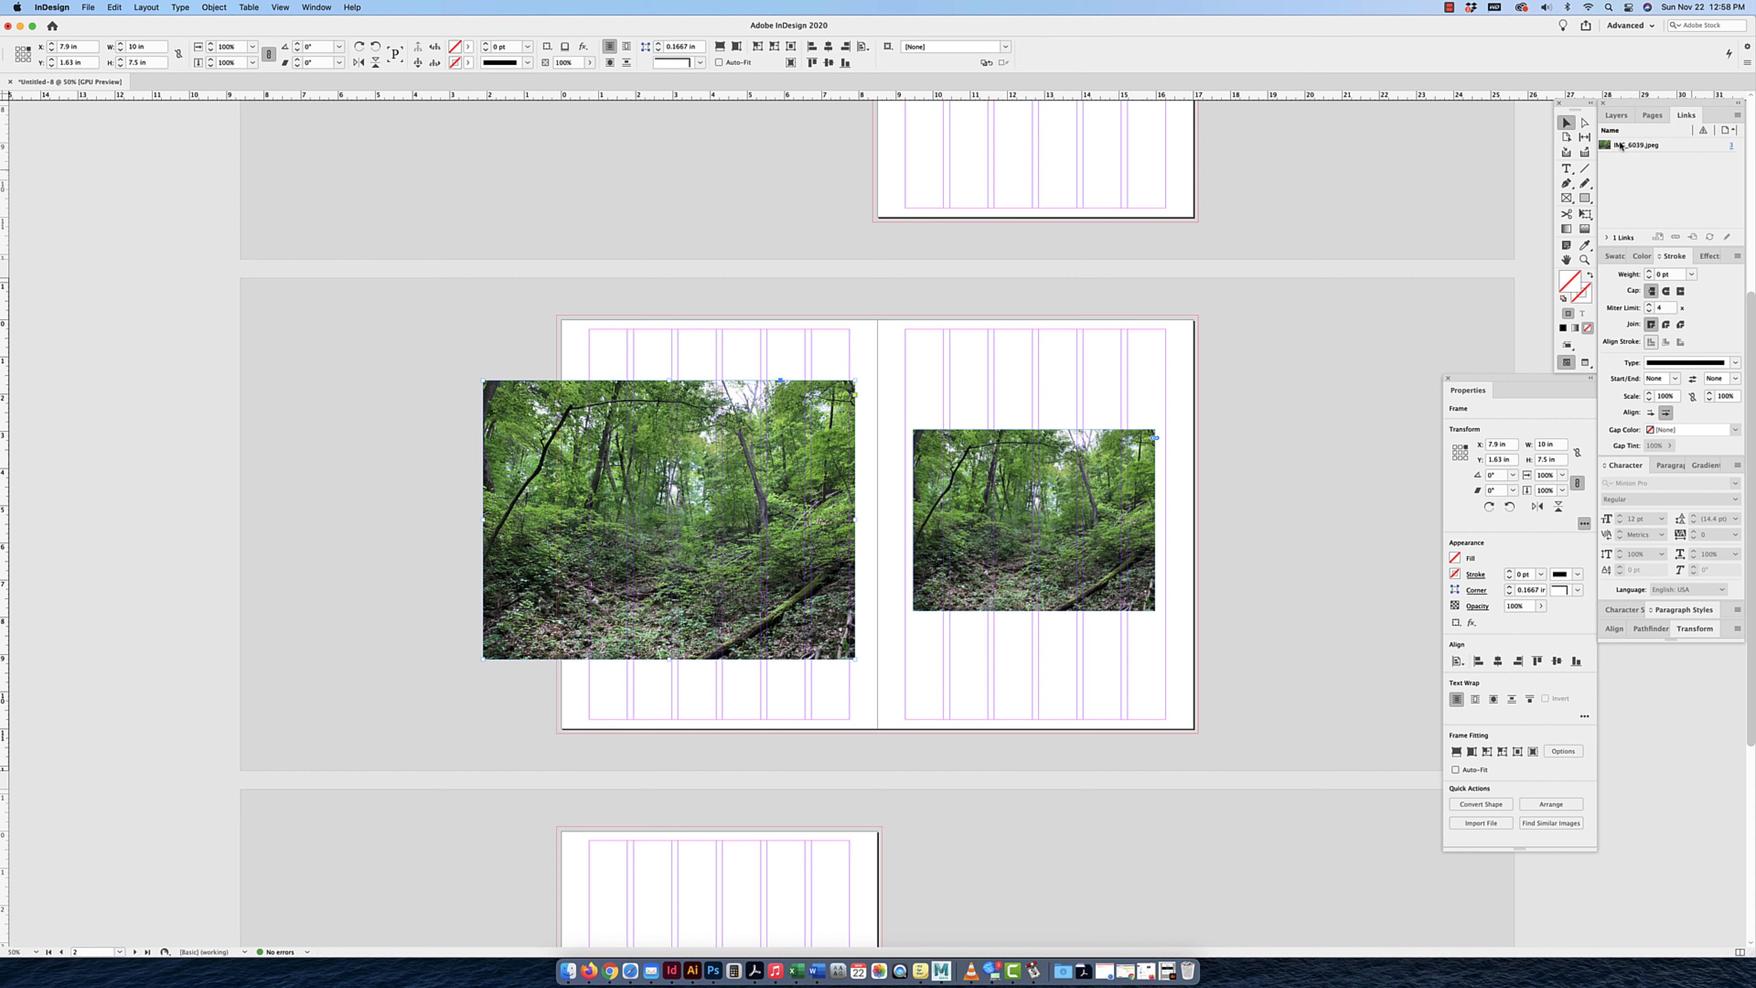
click(1076, 477)
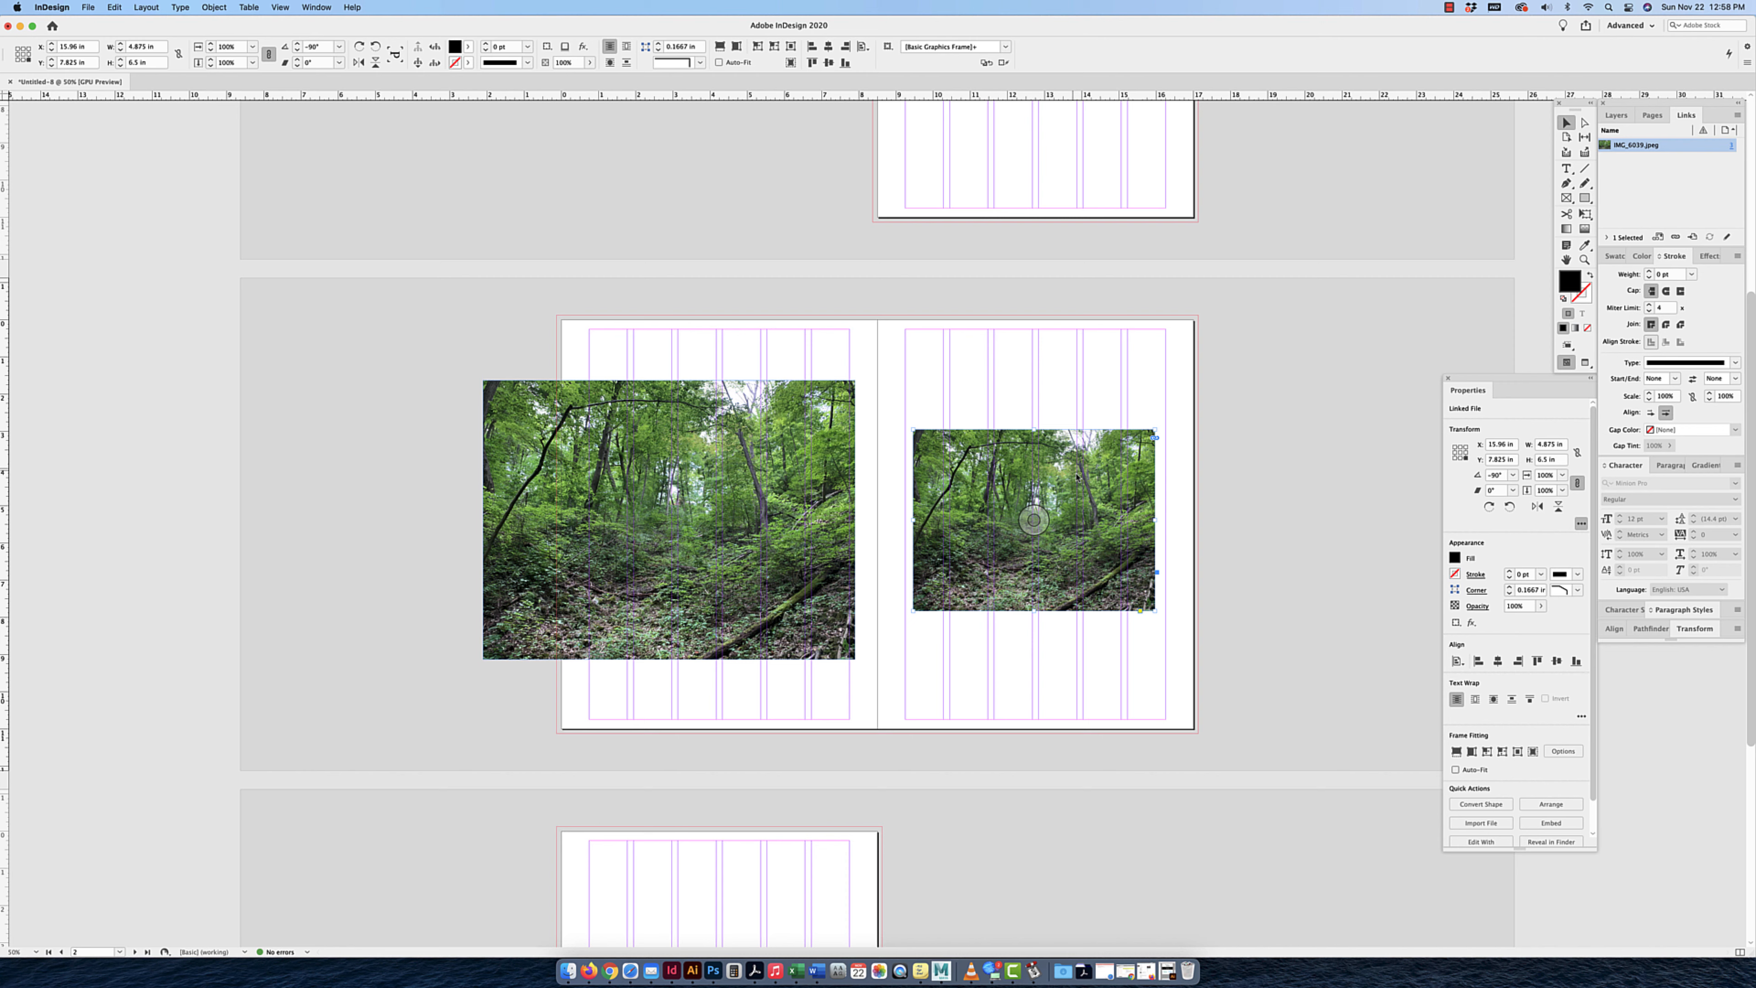
click(1606, 238)
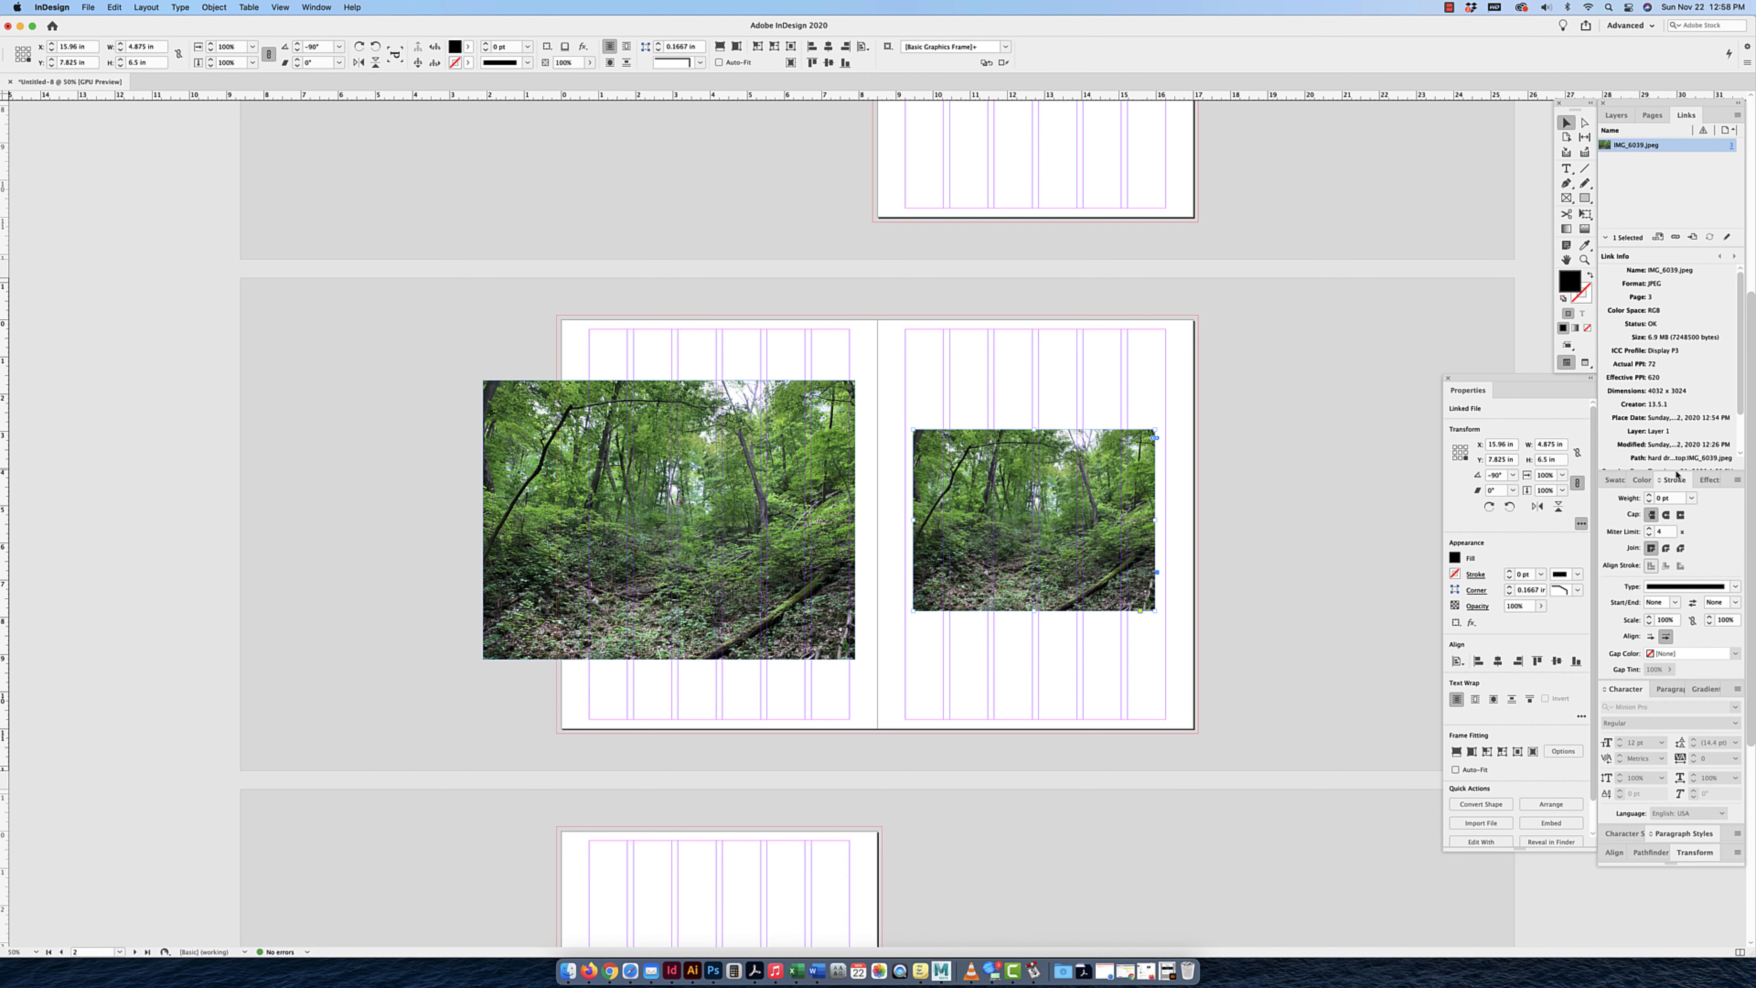
drag(1676, 474, 1676, 582)
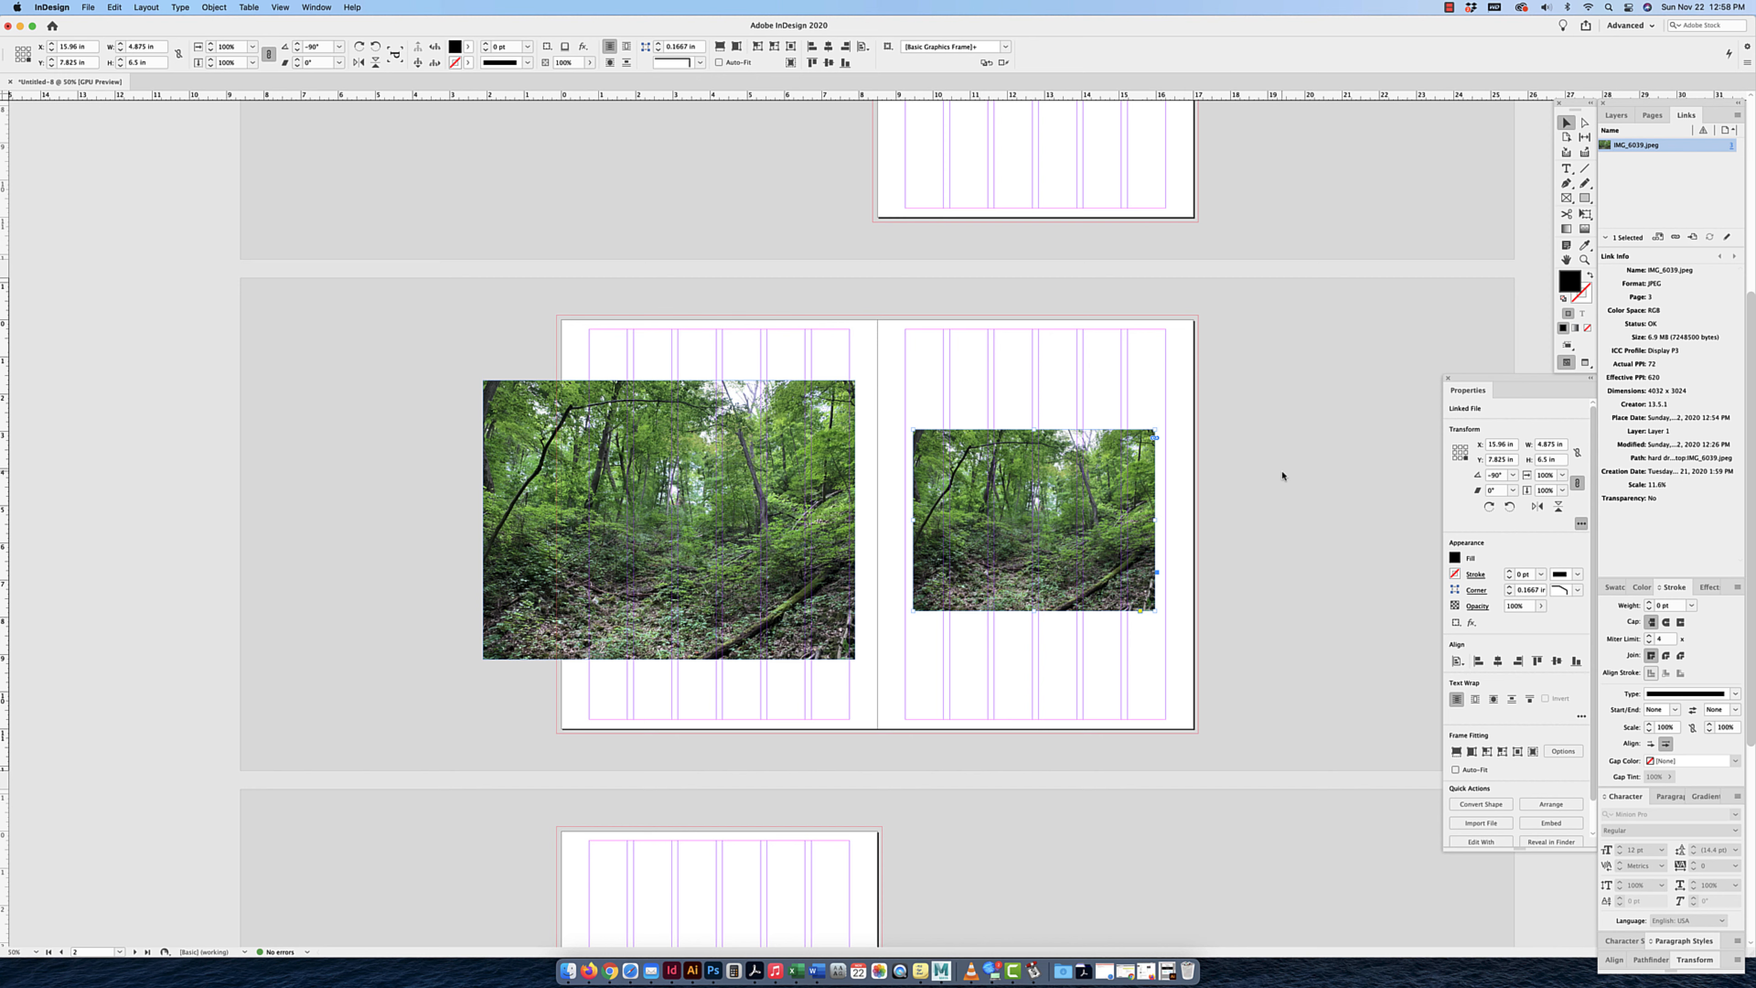
Delete the unlinked pasted image from page 2.
click(727, 471)
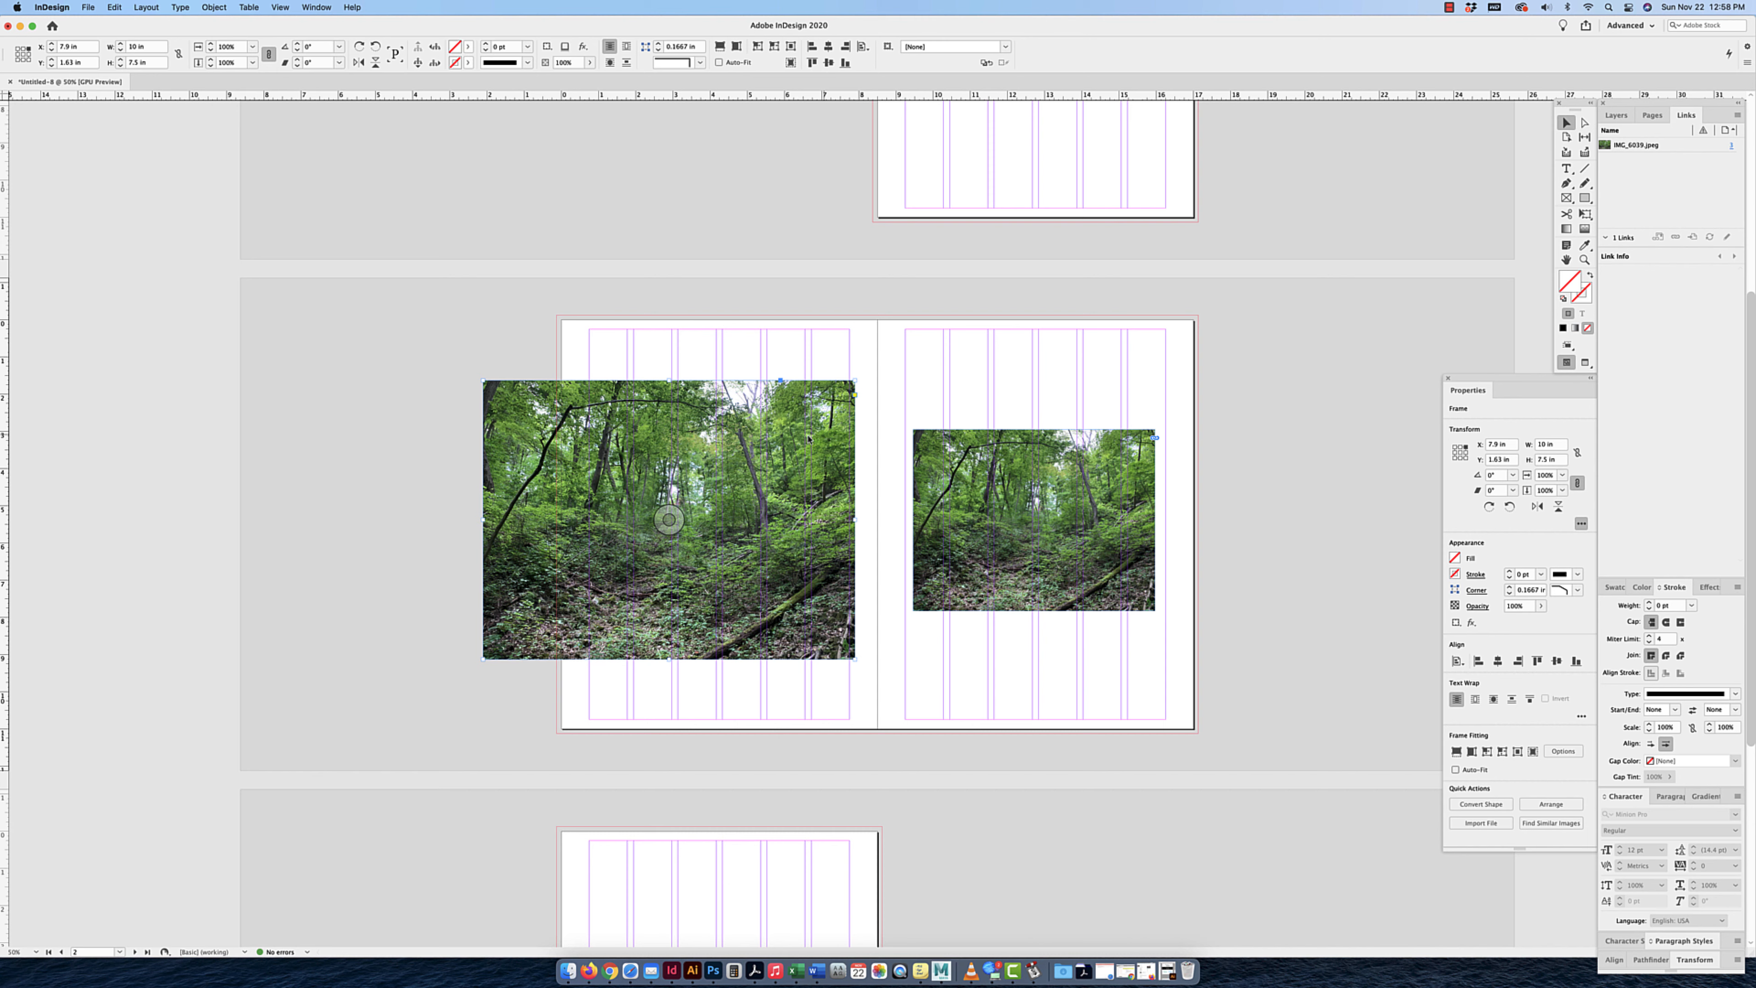
key(Delete)
click(88, 7)
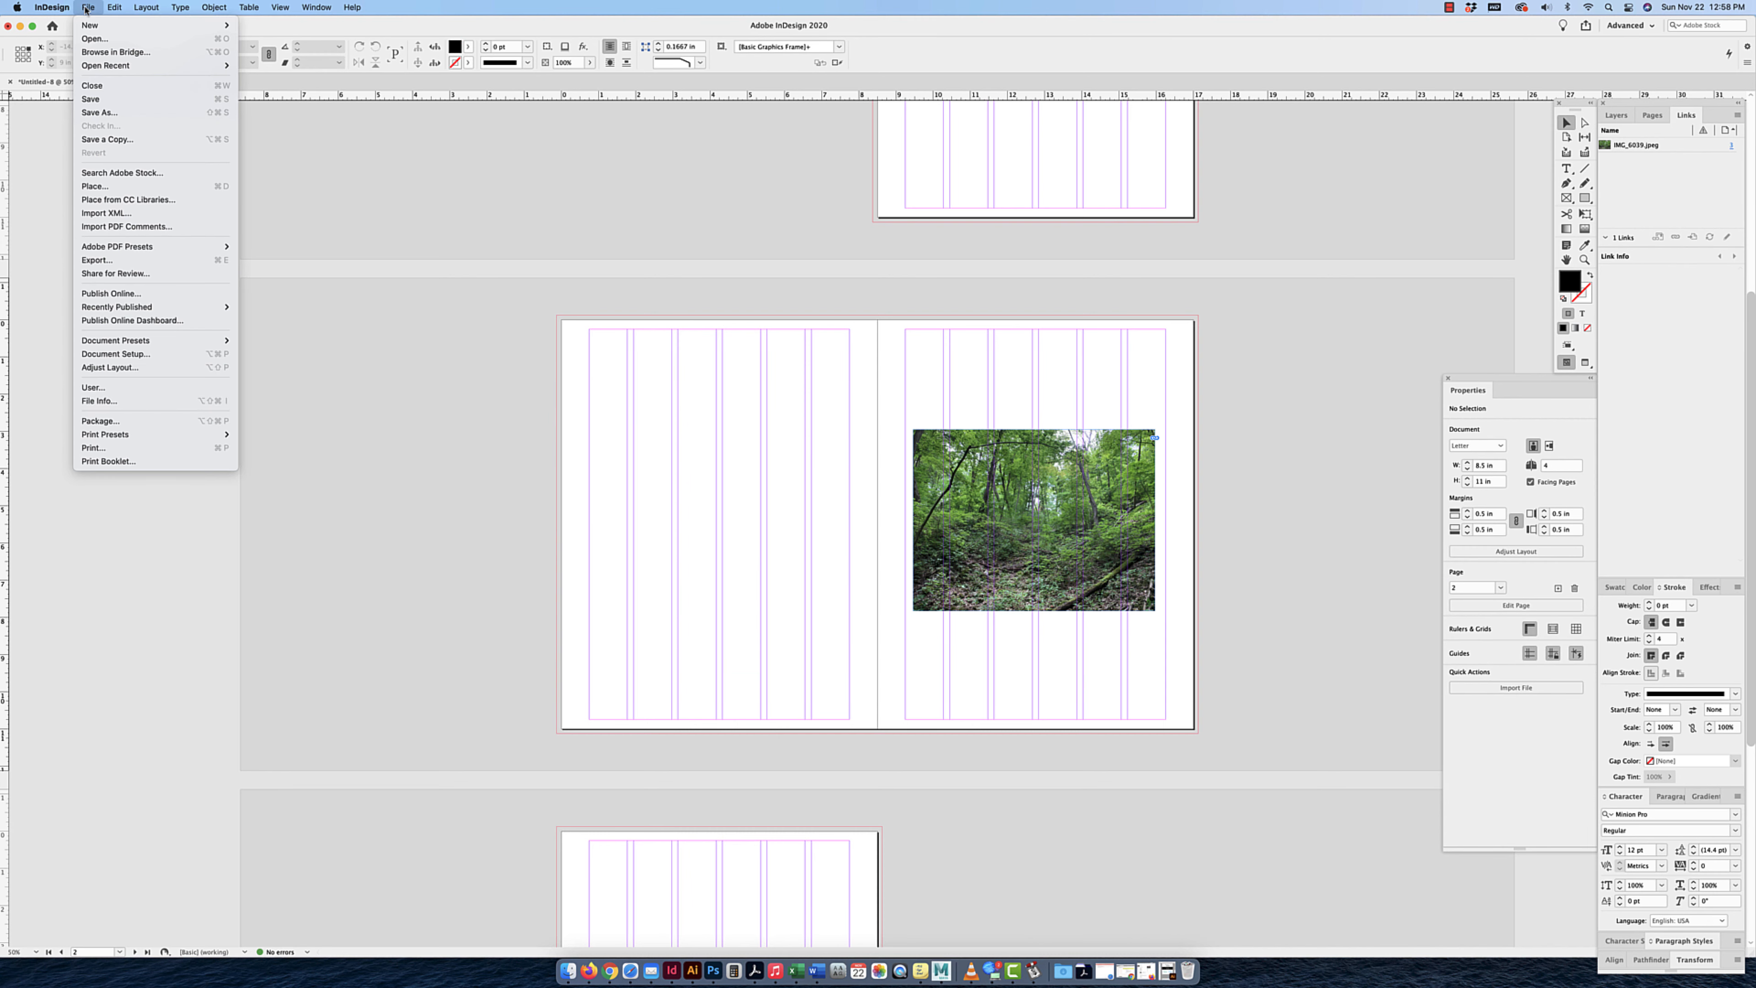
click(98, 188)
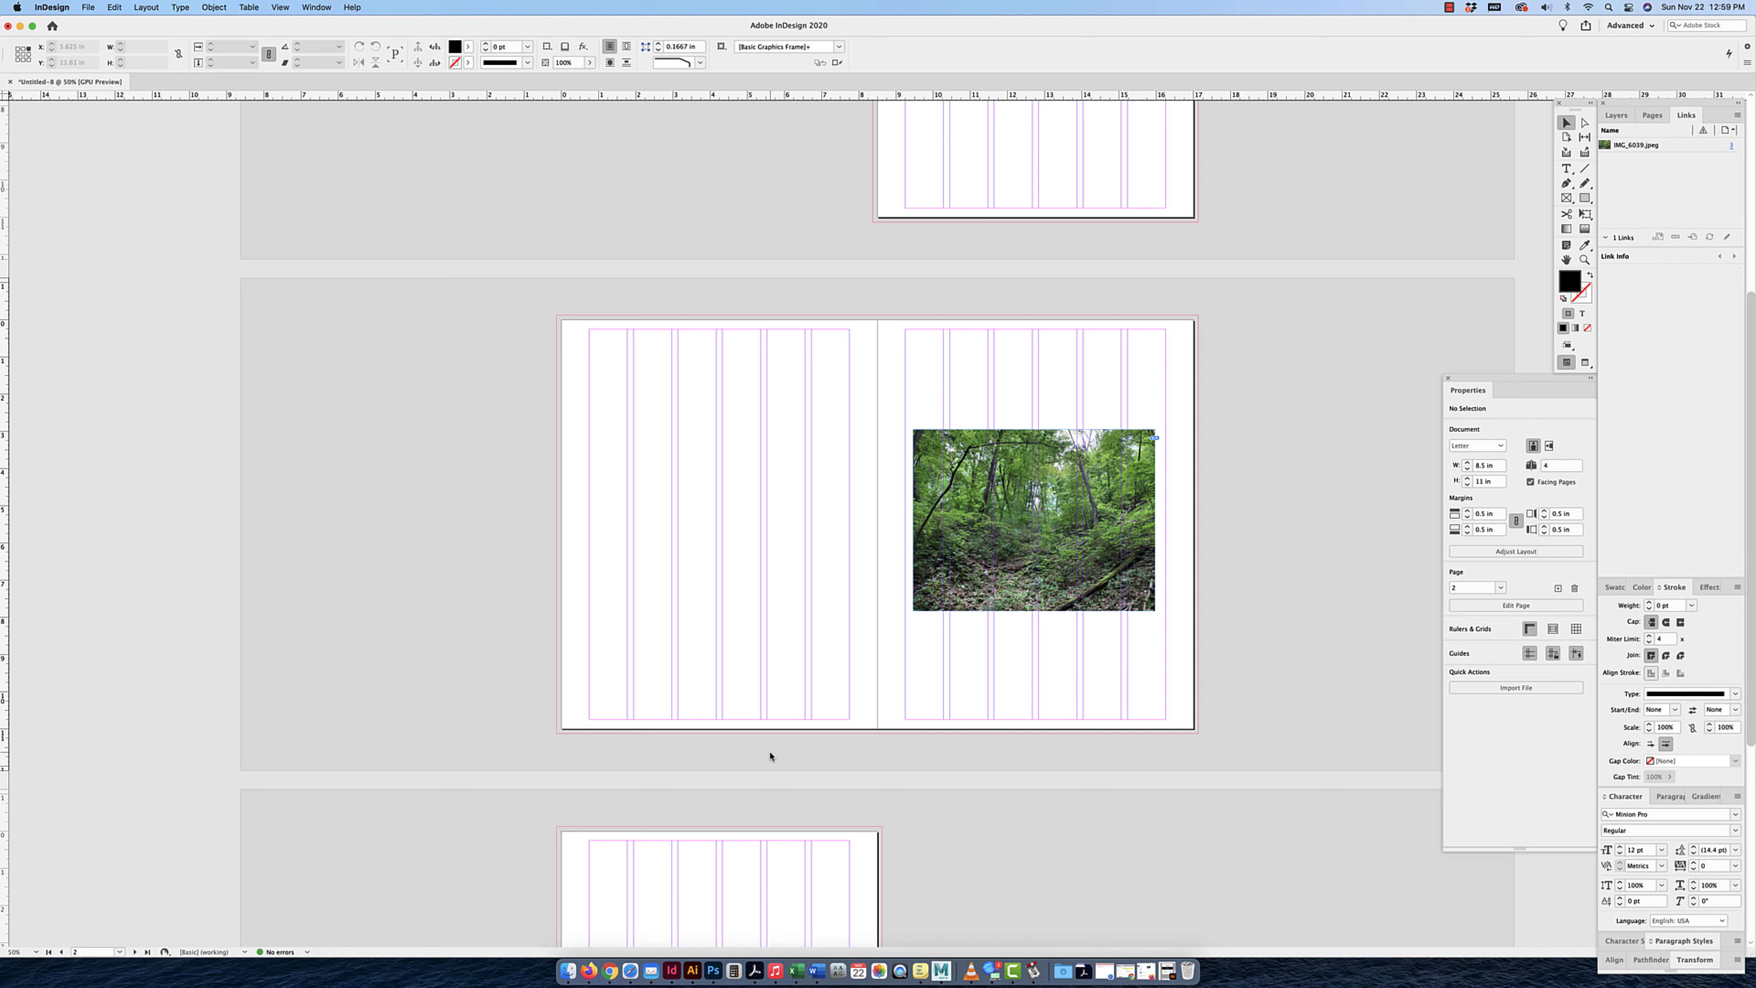
Switch to Illustrator, copy the all-blue npca logo, and return to InDesign.
click(692, 970)
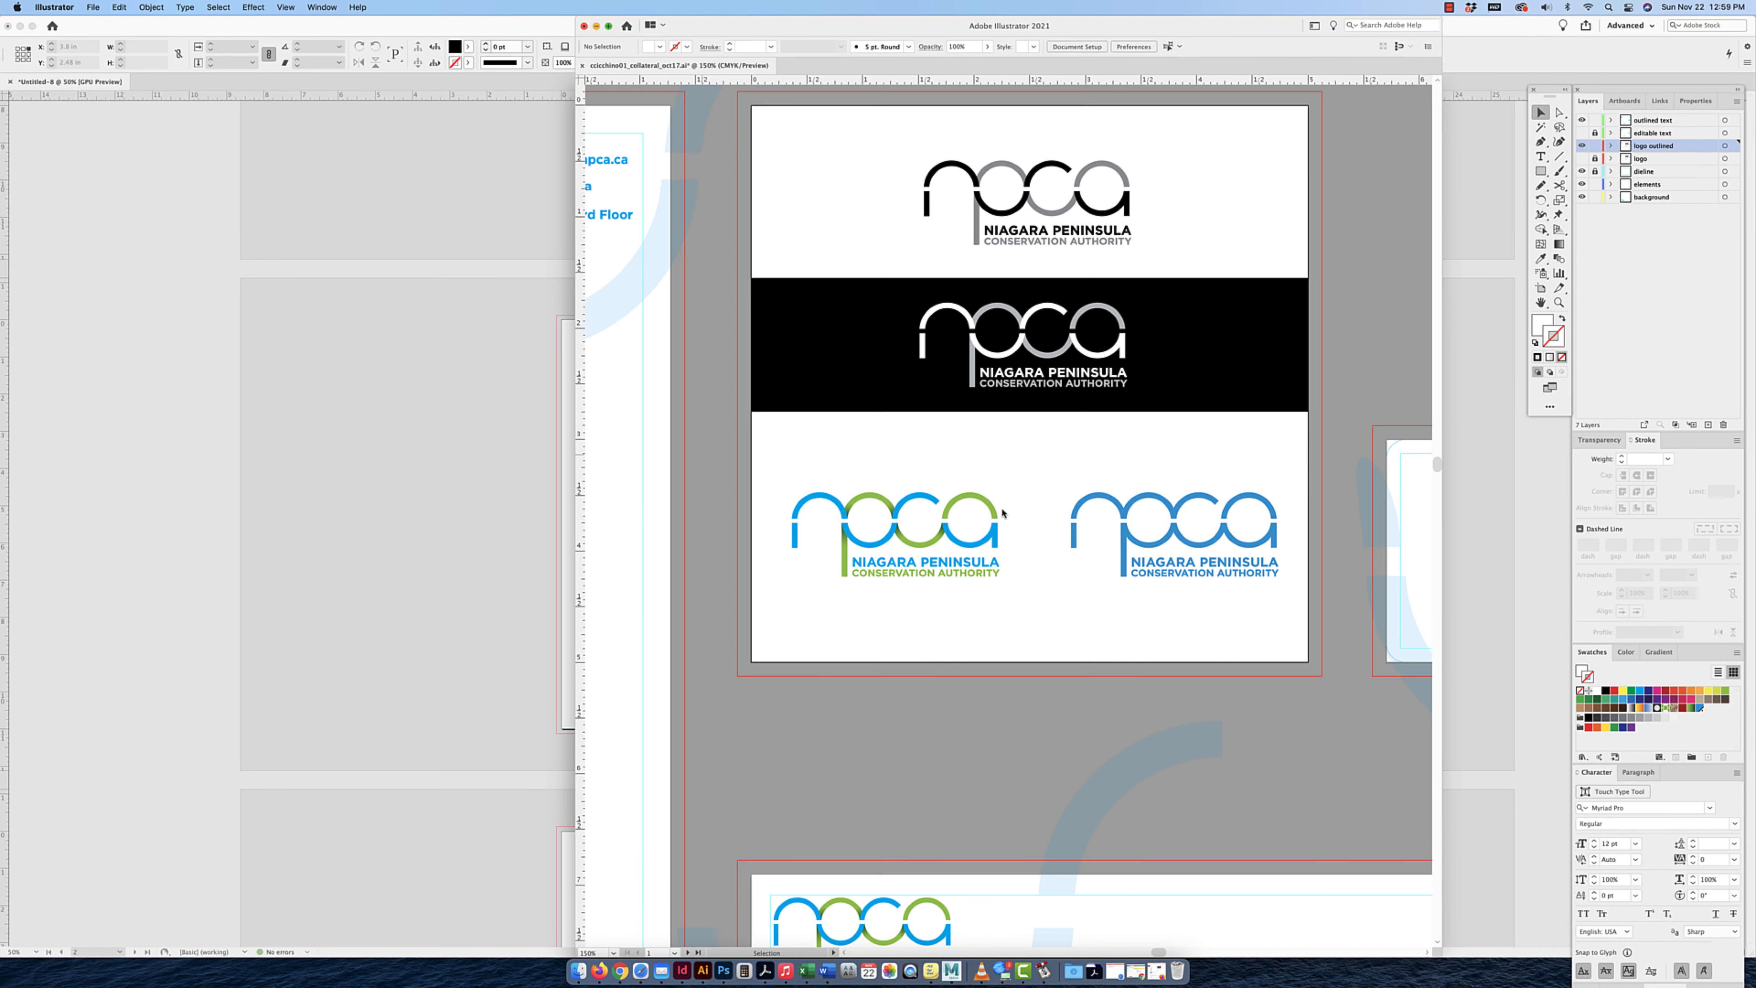
drag(1032, 467, 752, 623)
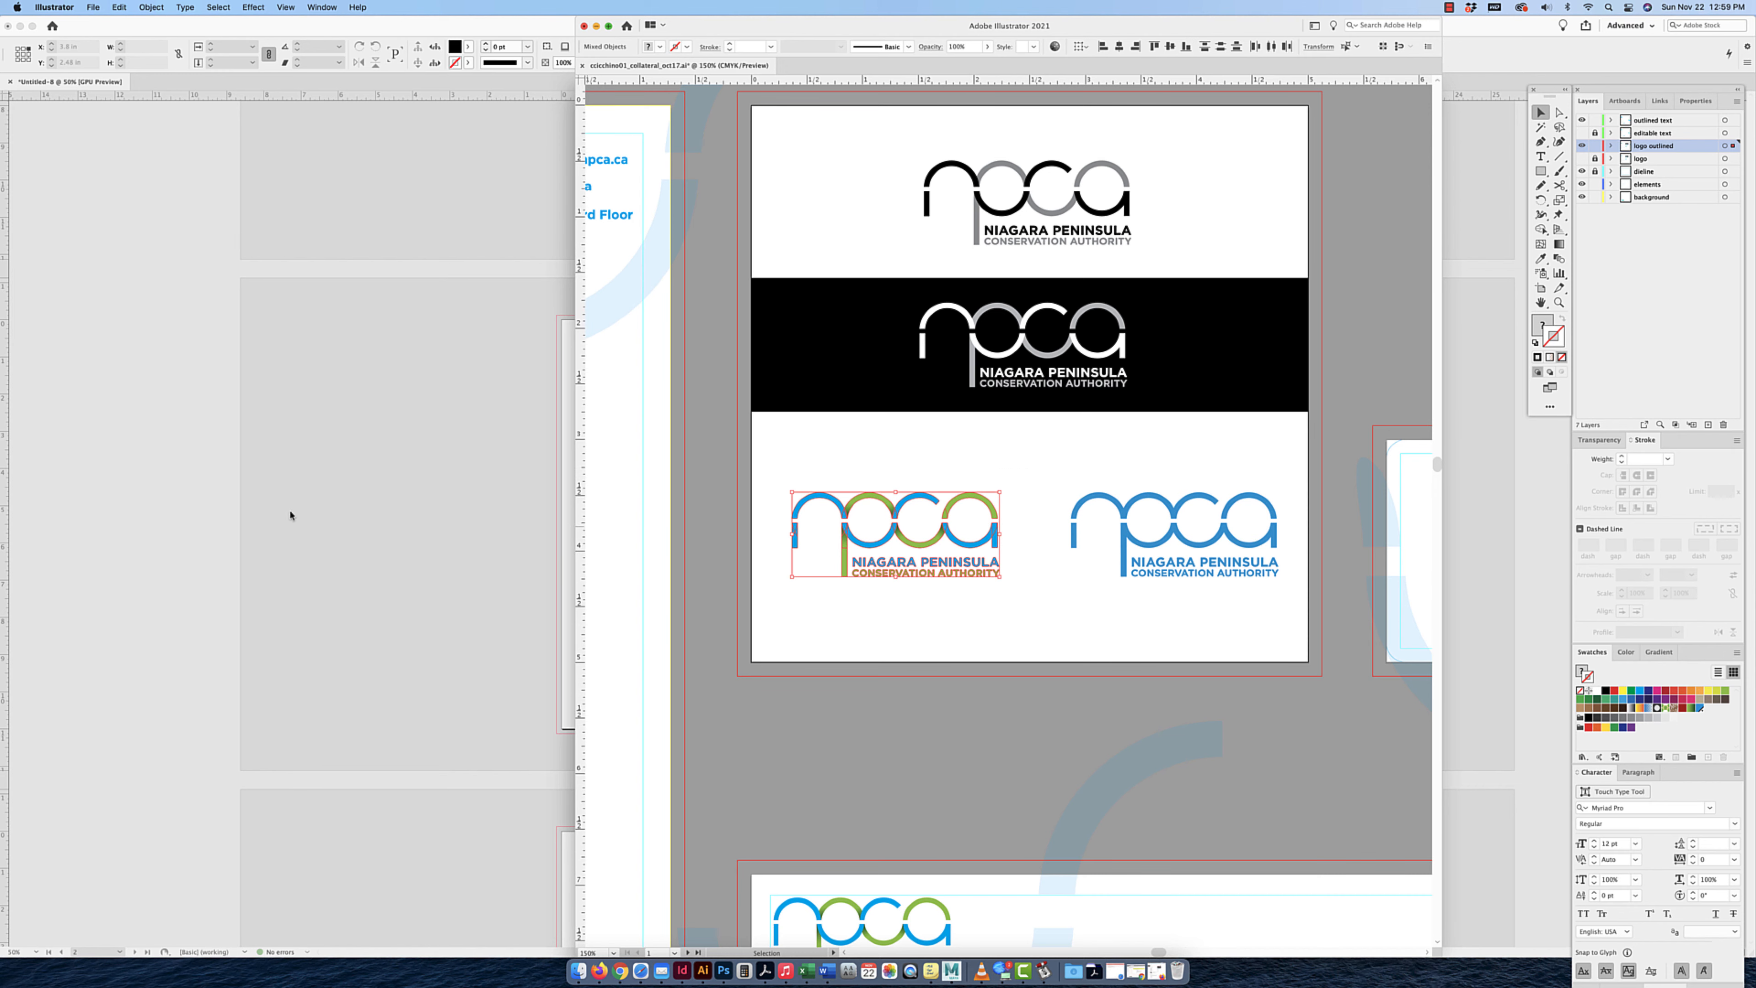
drag(291, 515, 150, 509)
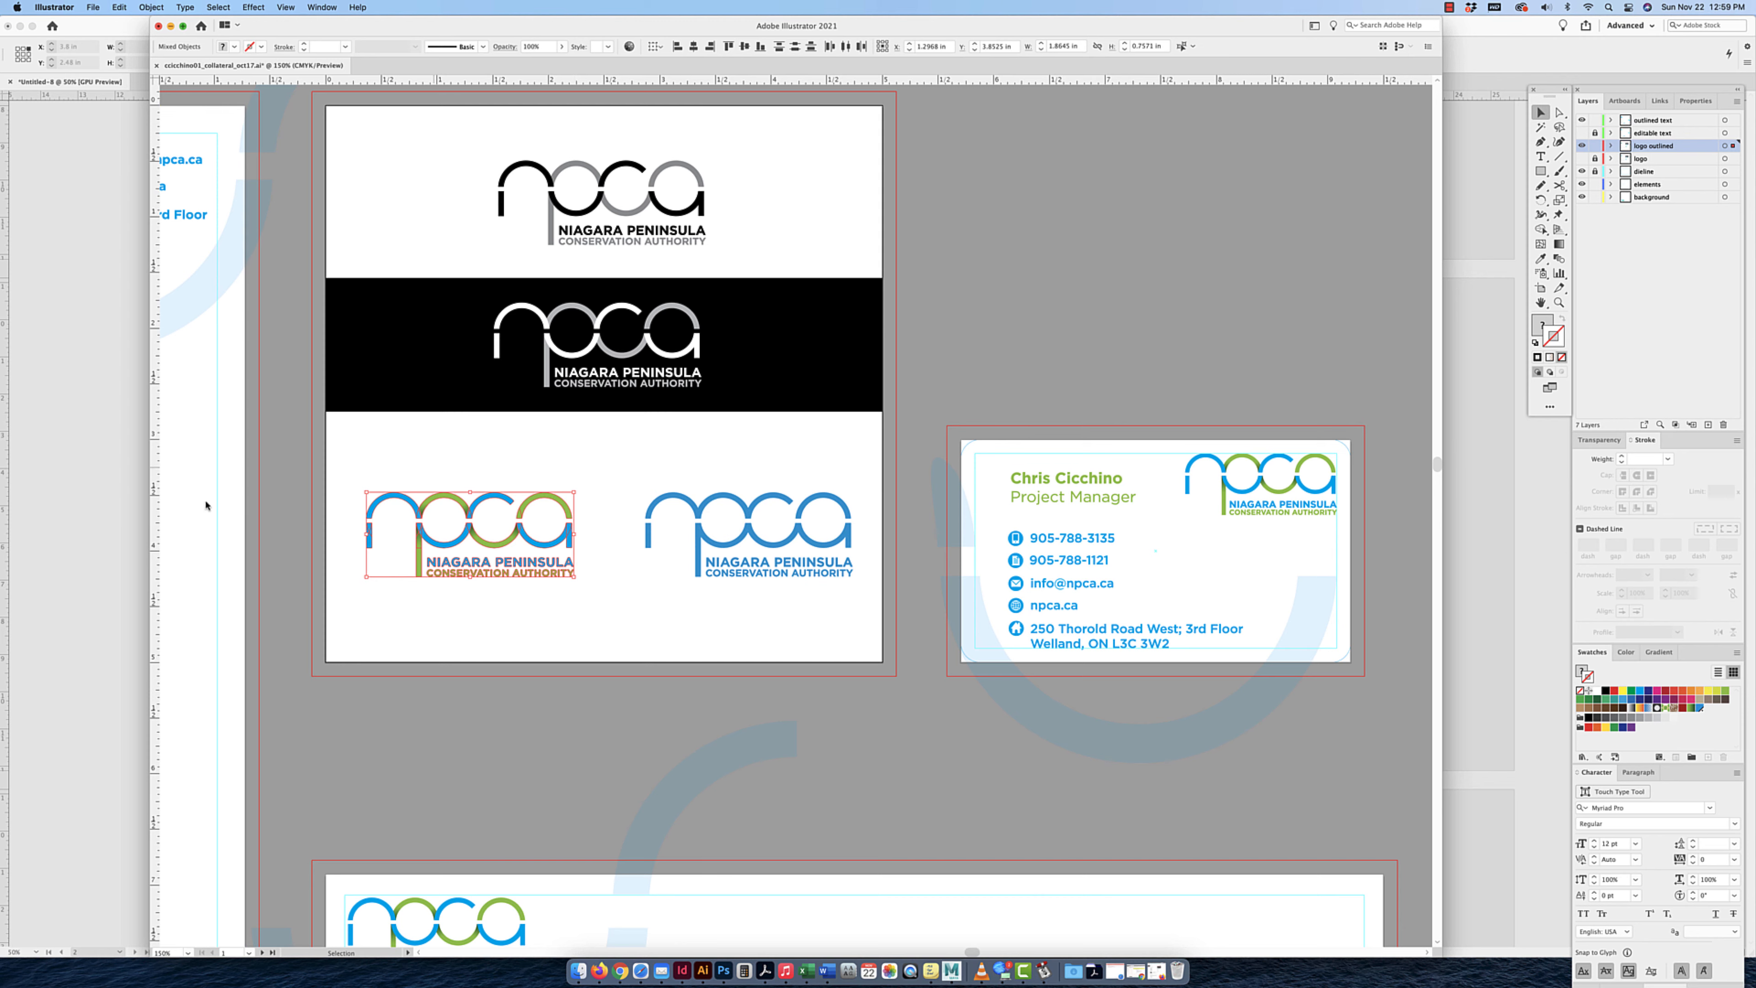
click(544, 461)
drag(620, 456, 857, 609)
key(super+c)
key(super+Tab)
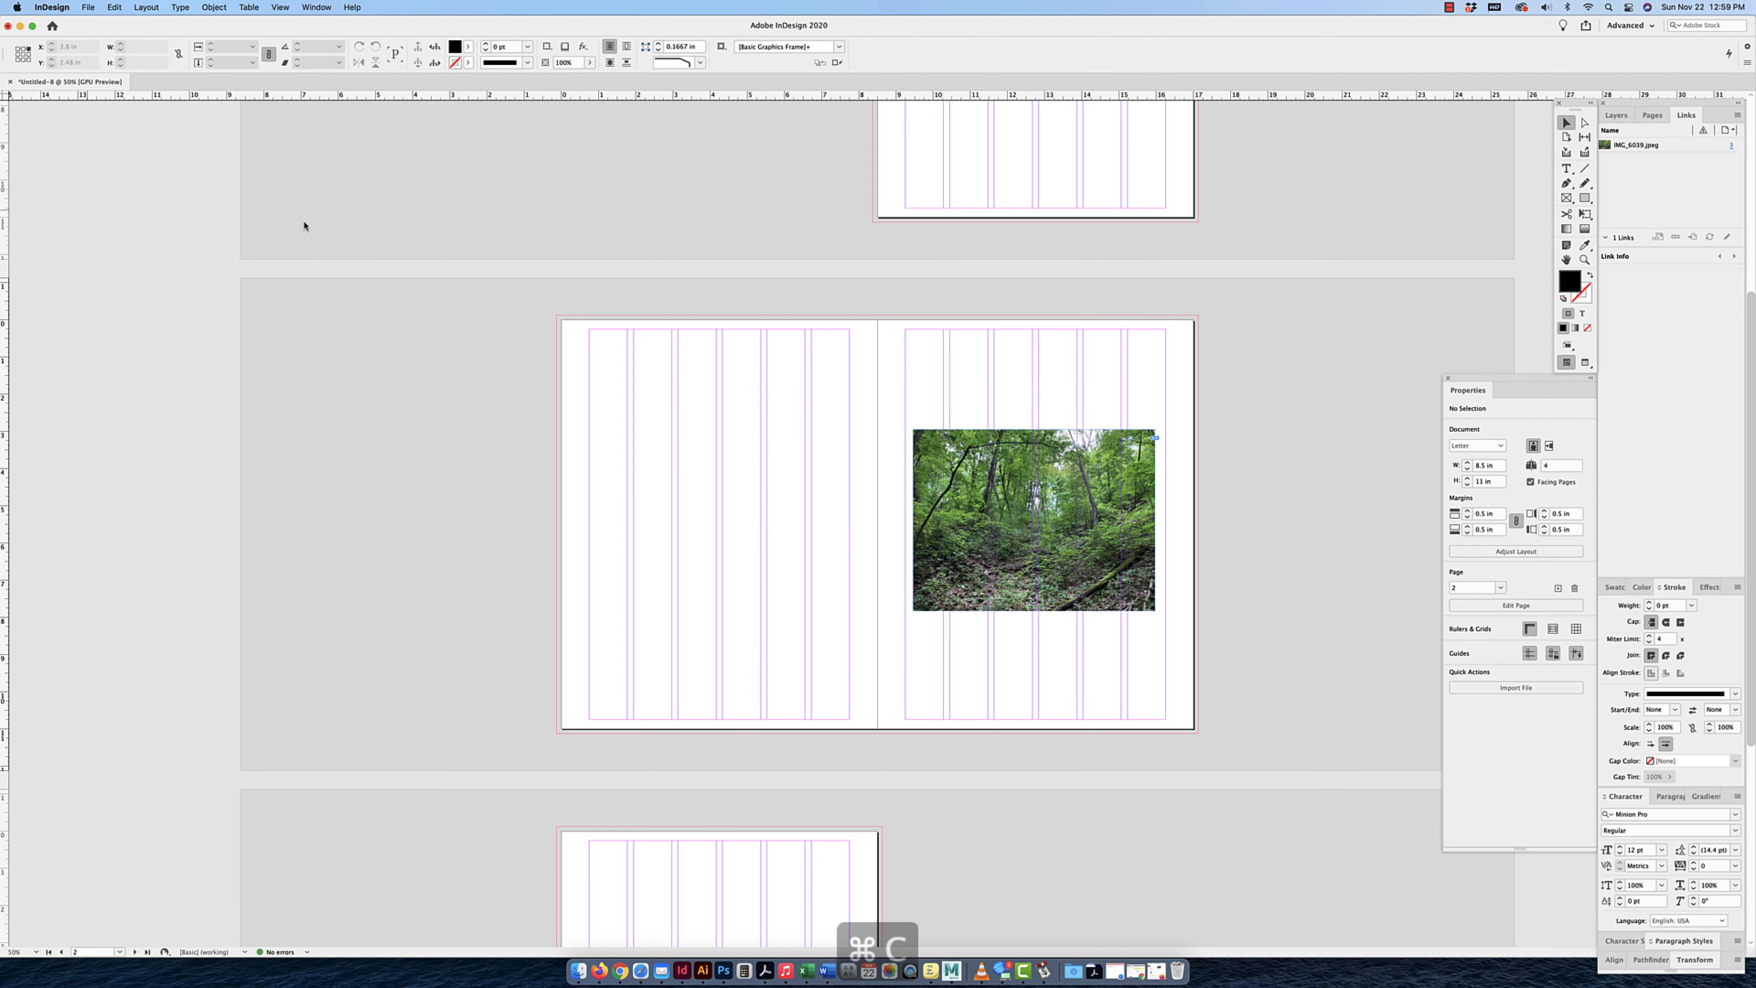
Paste the logo onto page 2, enlarge it to about 6.61 x 2.68 in, and position it at about X 7.72 in, Y 2.14 in.
key(super+v)
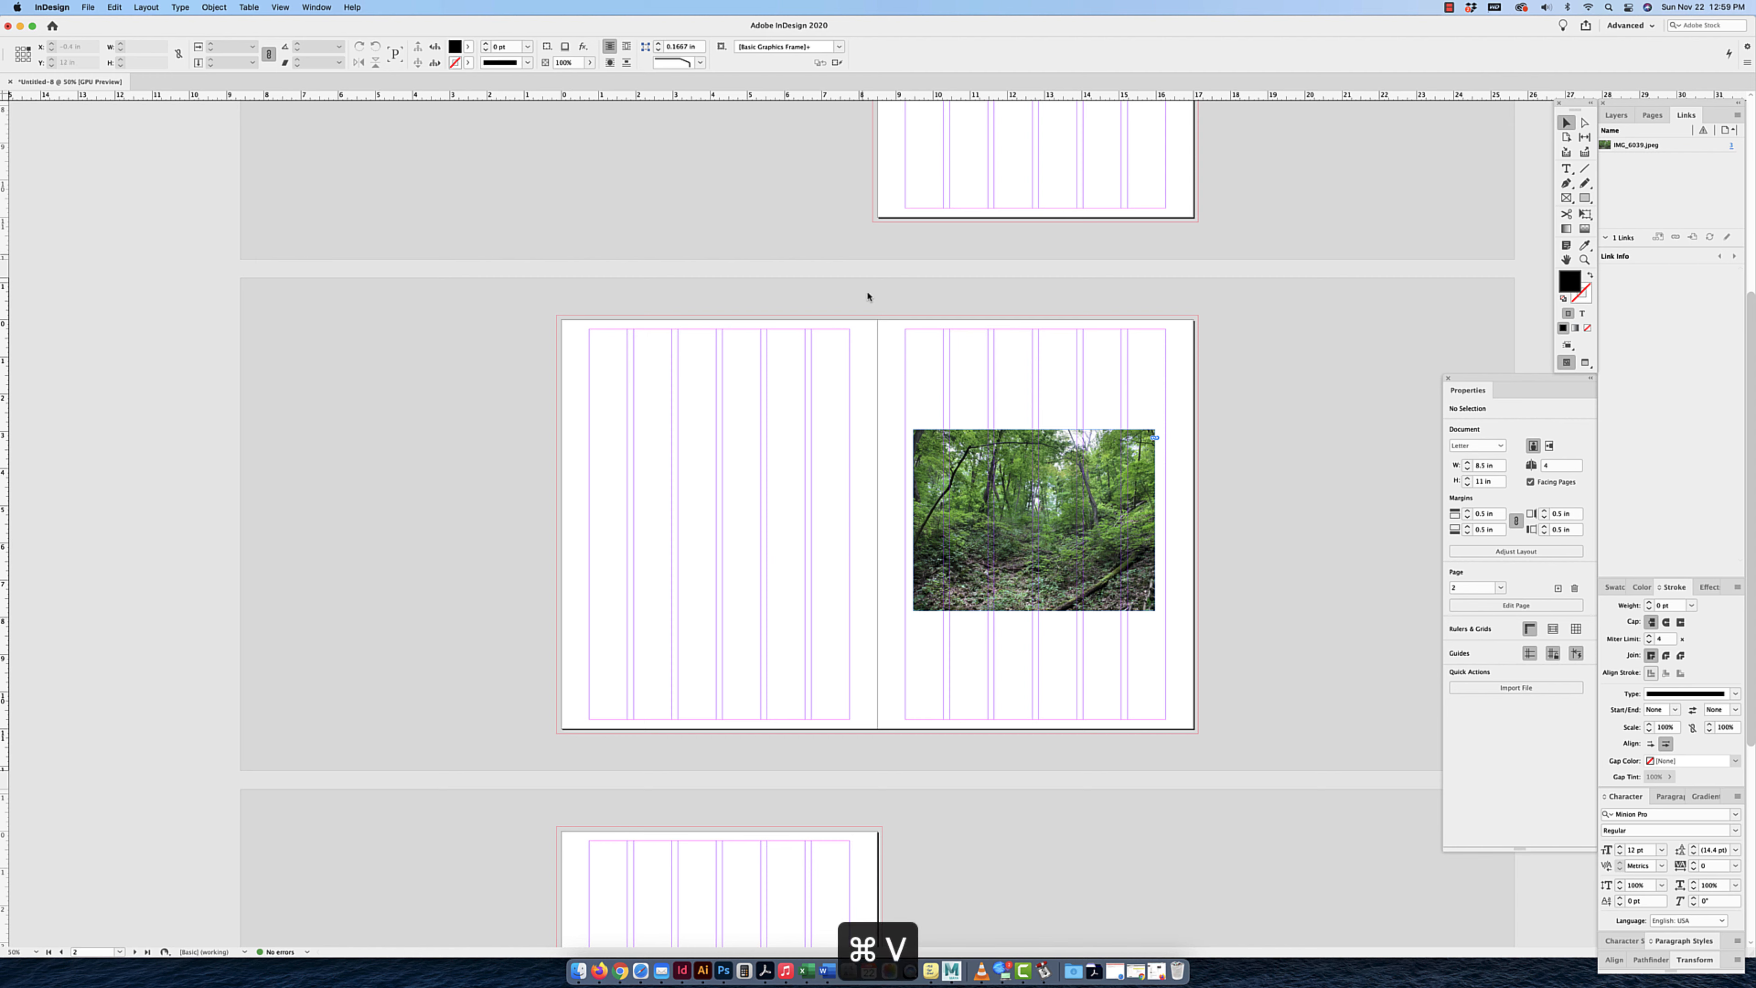
drag(896, 538, 686, 445)
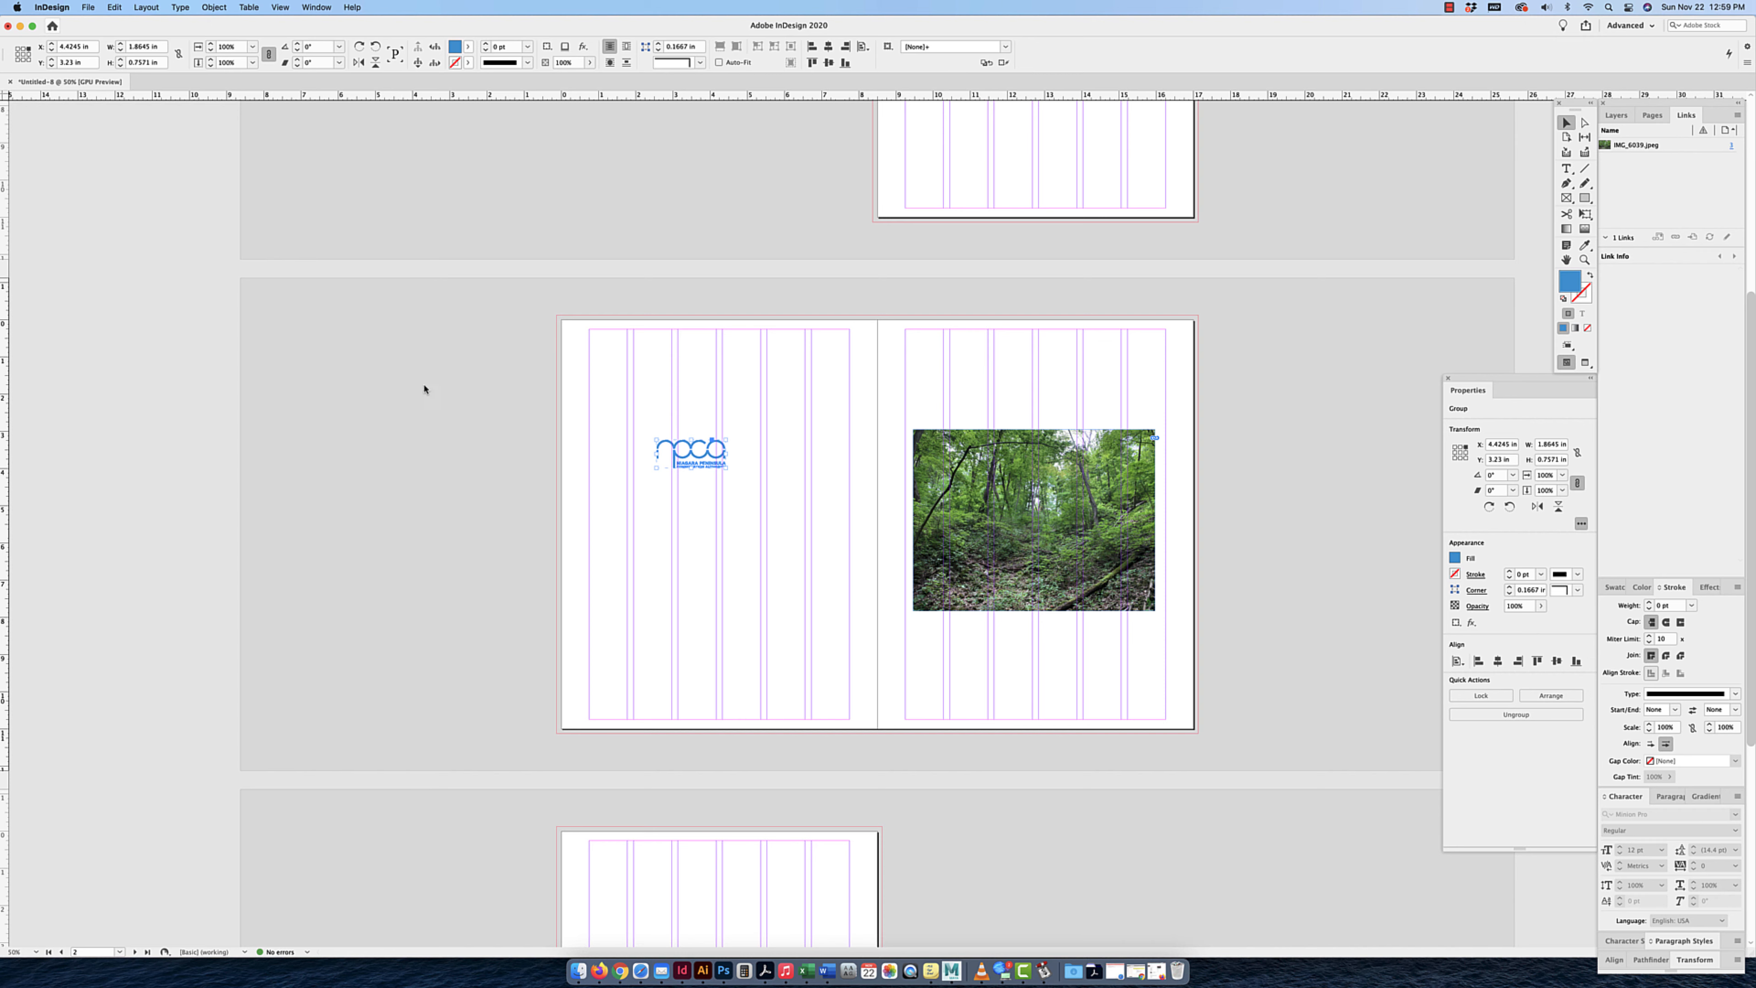
key(super+equal)
key(super+equal)
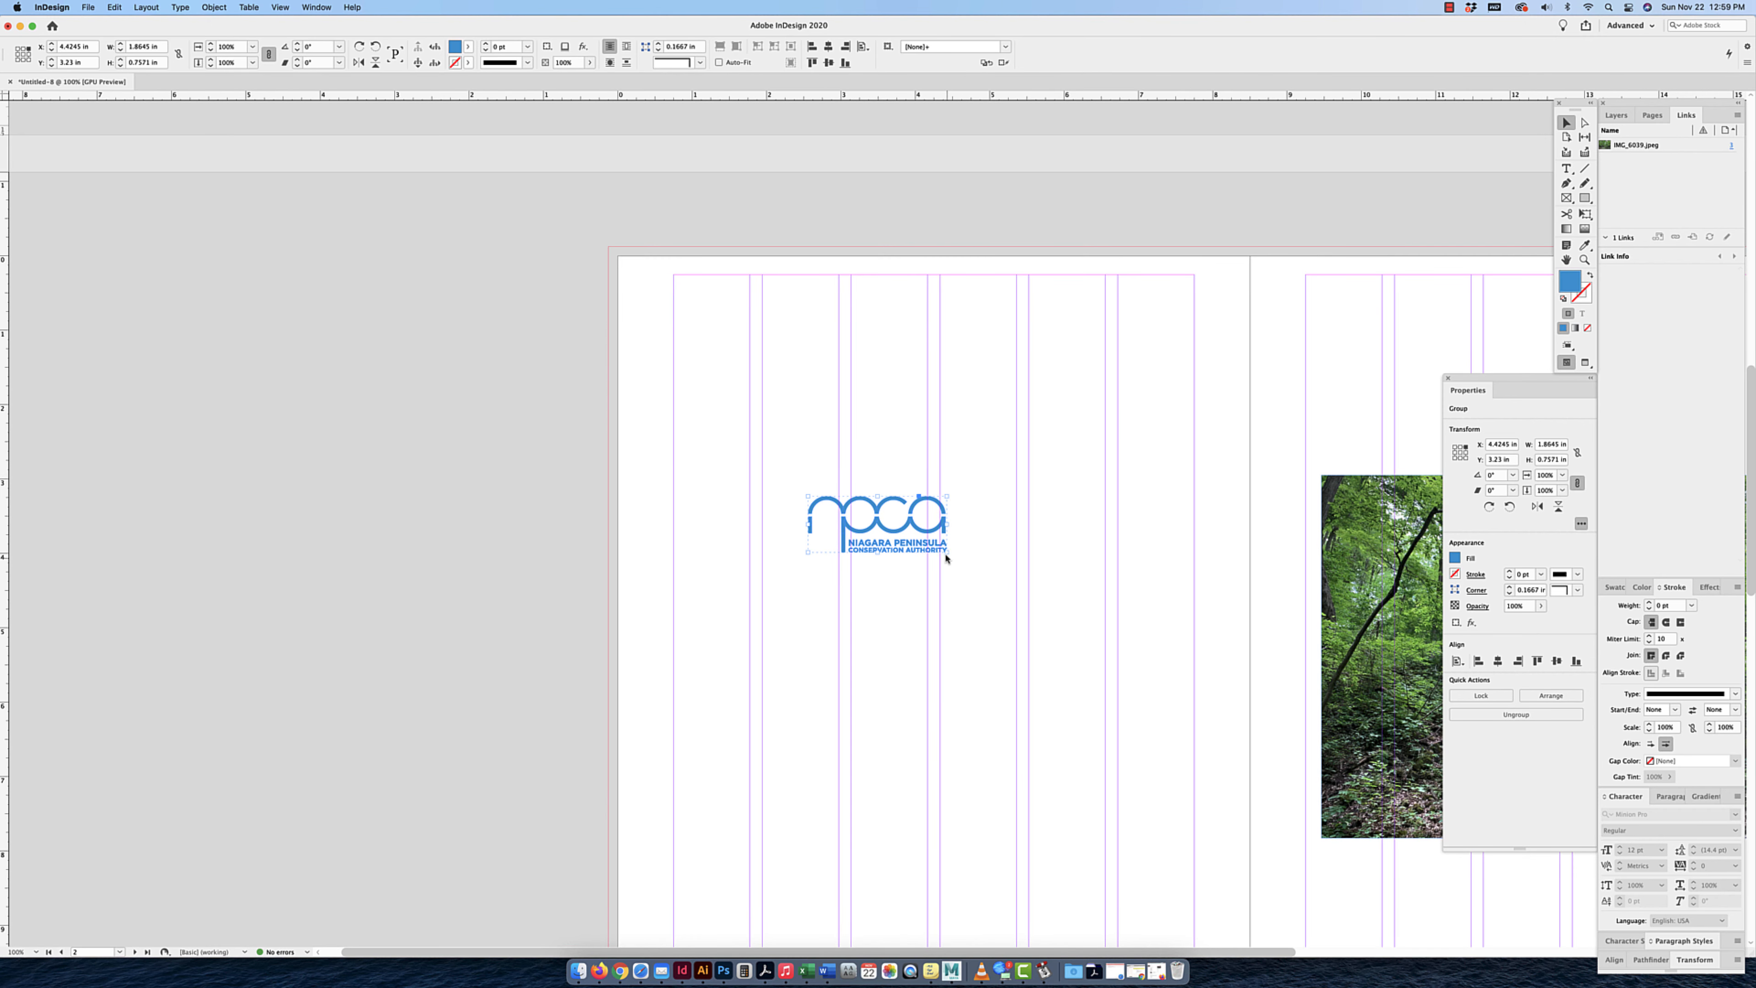
drag(946, 558, 1062, 626)
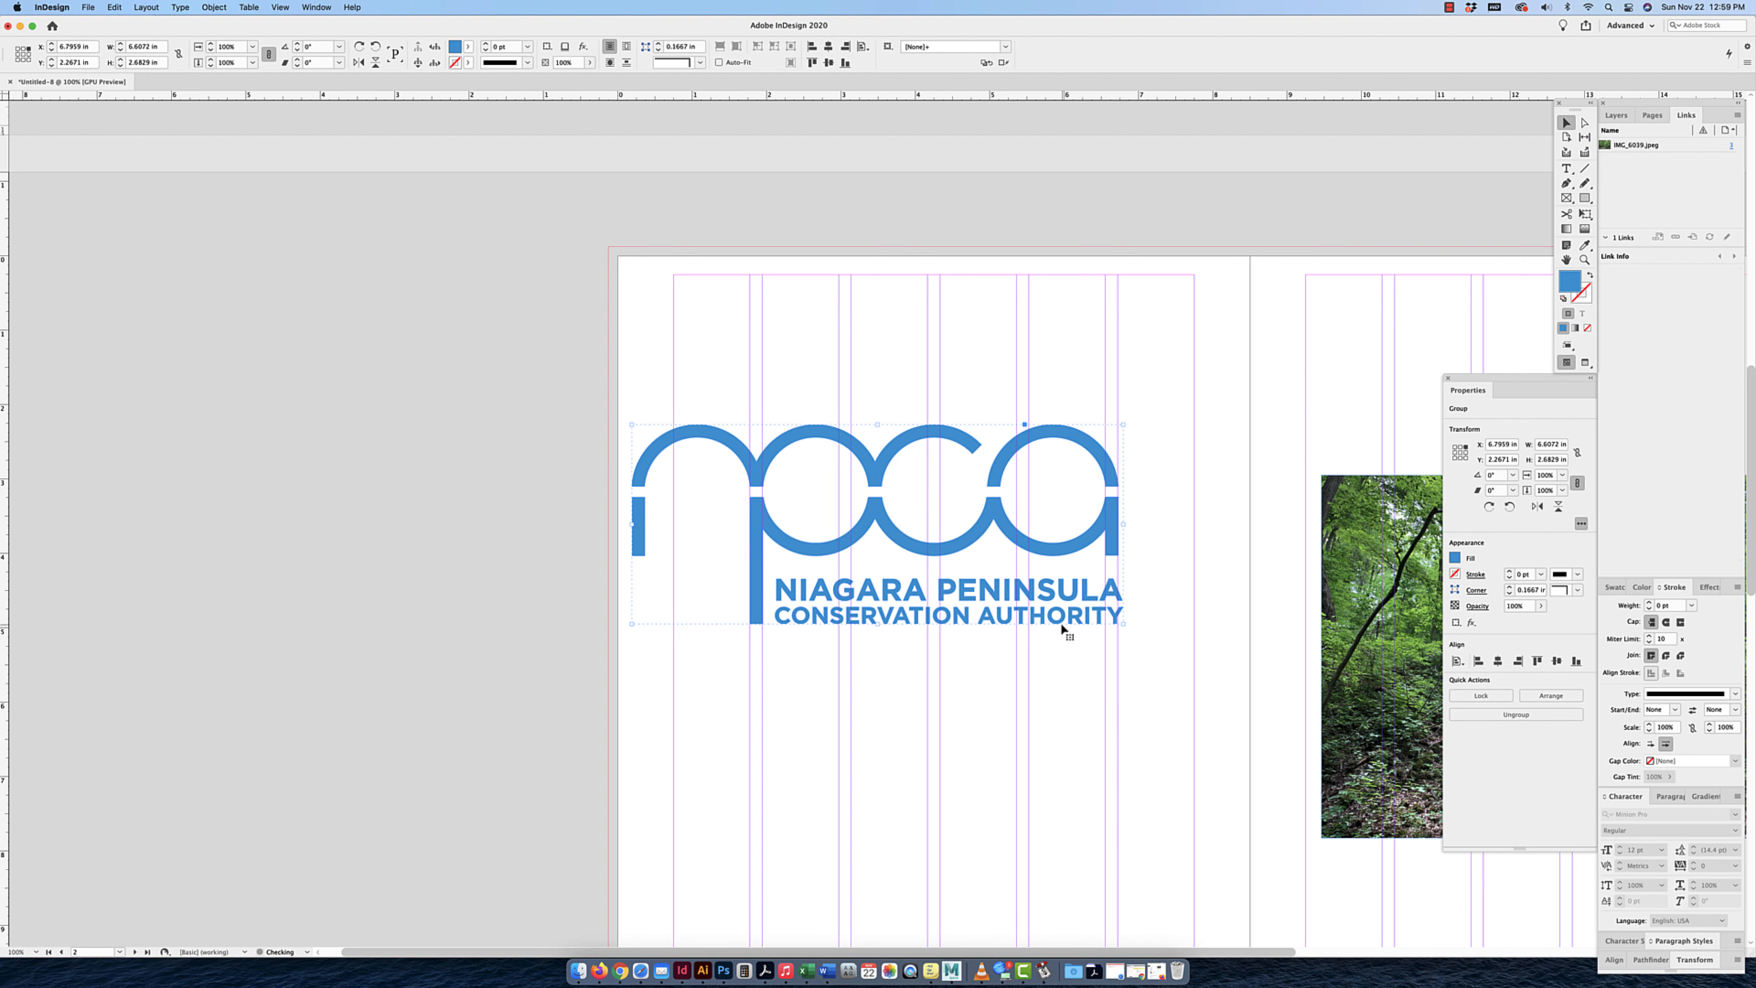
click(1036, 391)
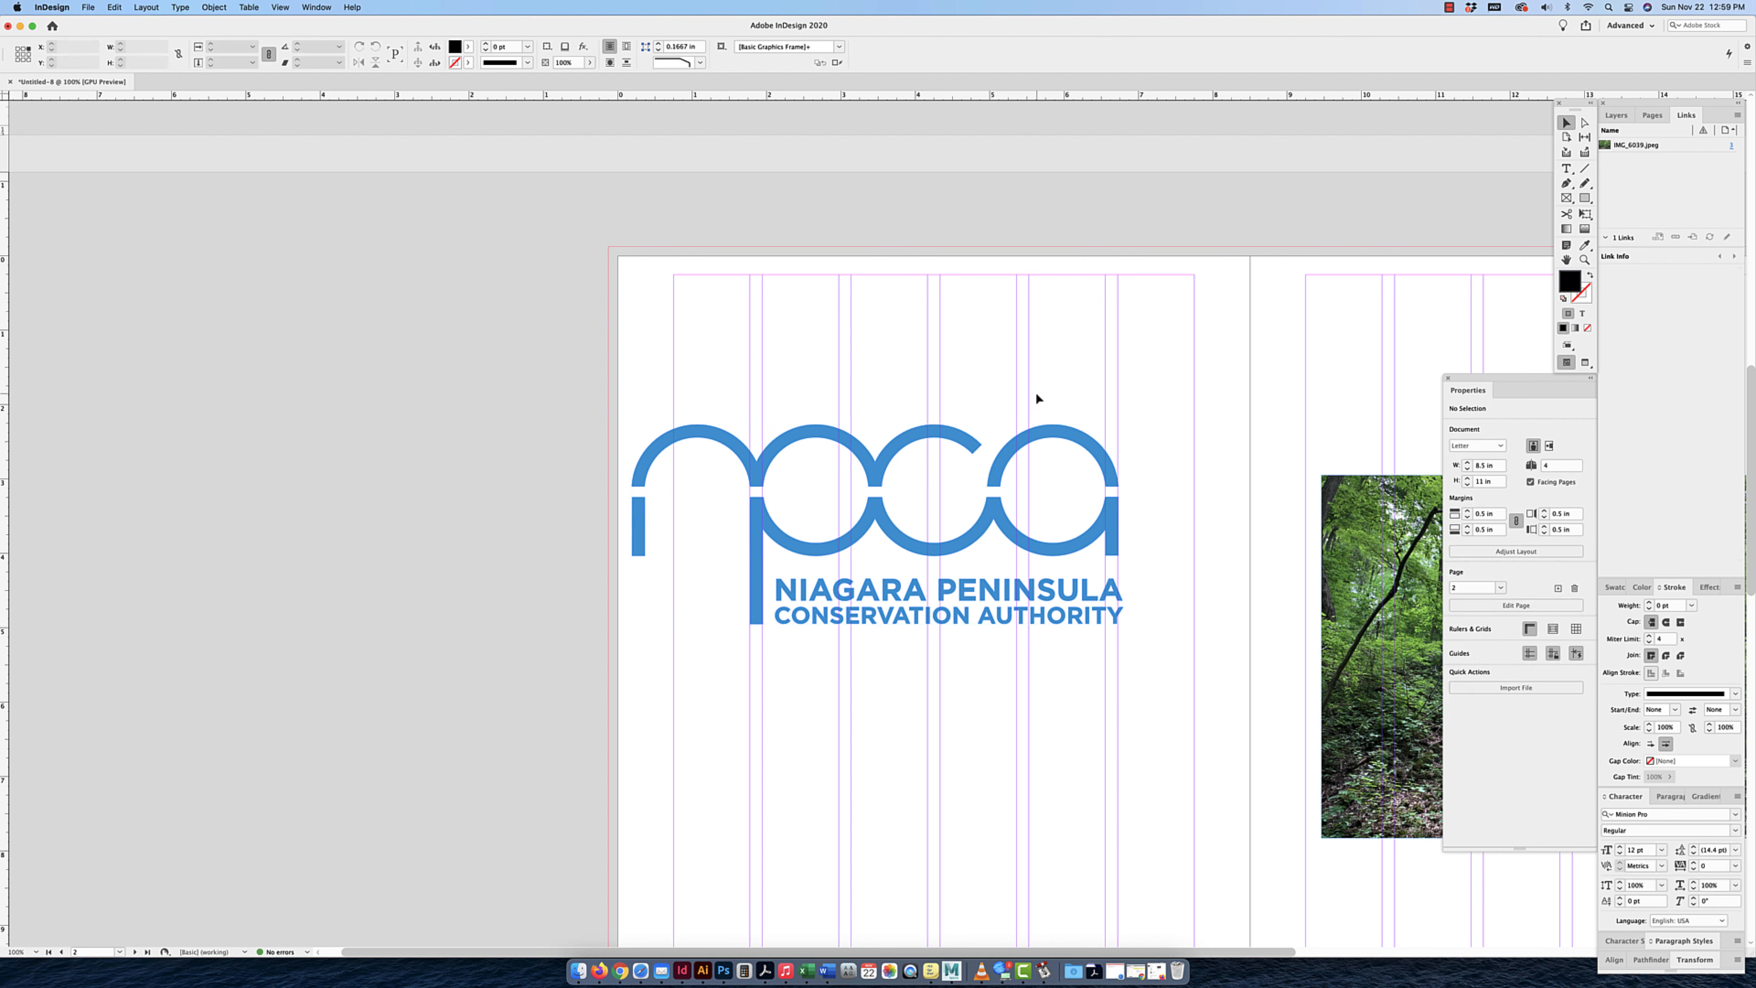
drag(1065, 434, 1134, 429)
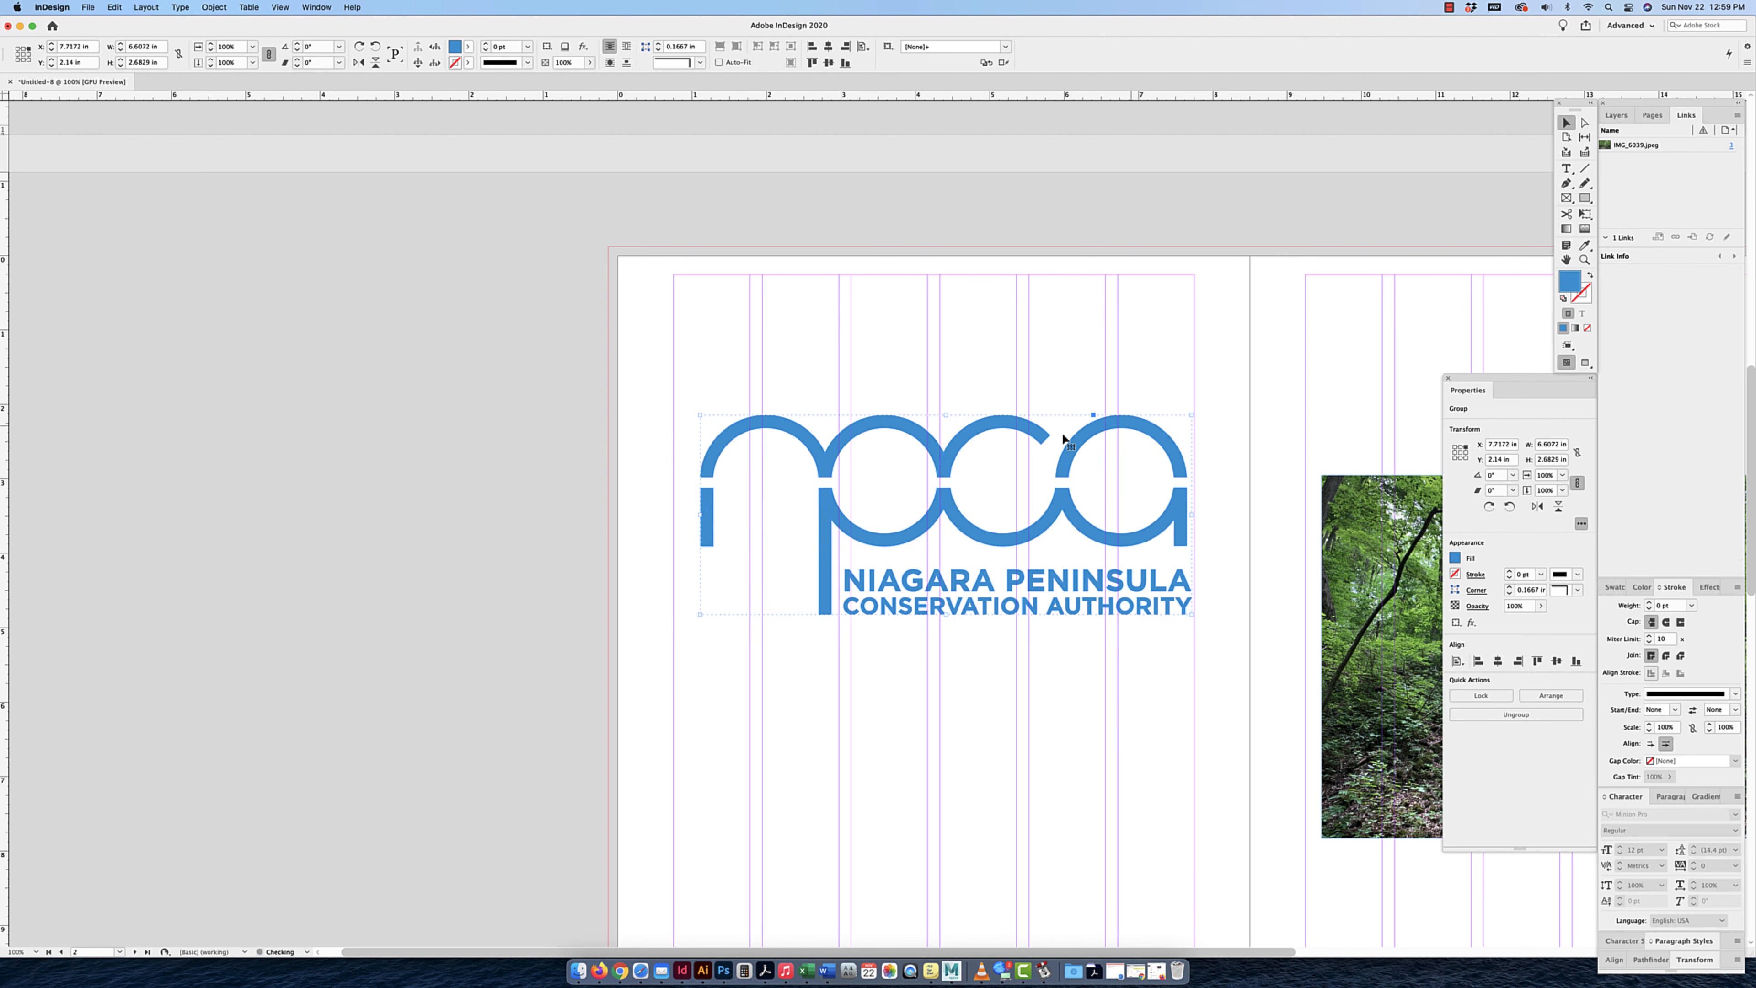
Move the pasted logo on page 2 to about X 7.55 in, Y 2.09 in, and show the full swatch list.
scroll(1133, 424, right, 3)
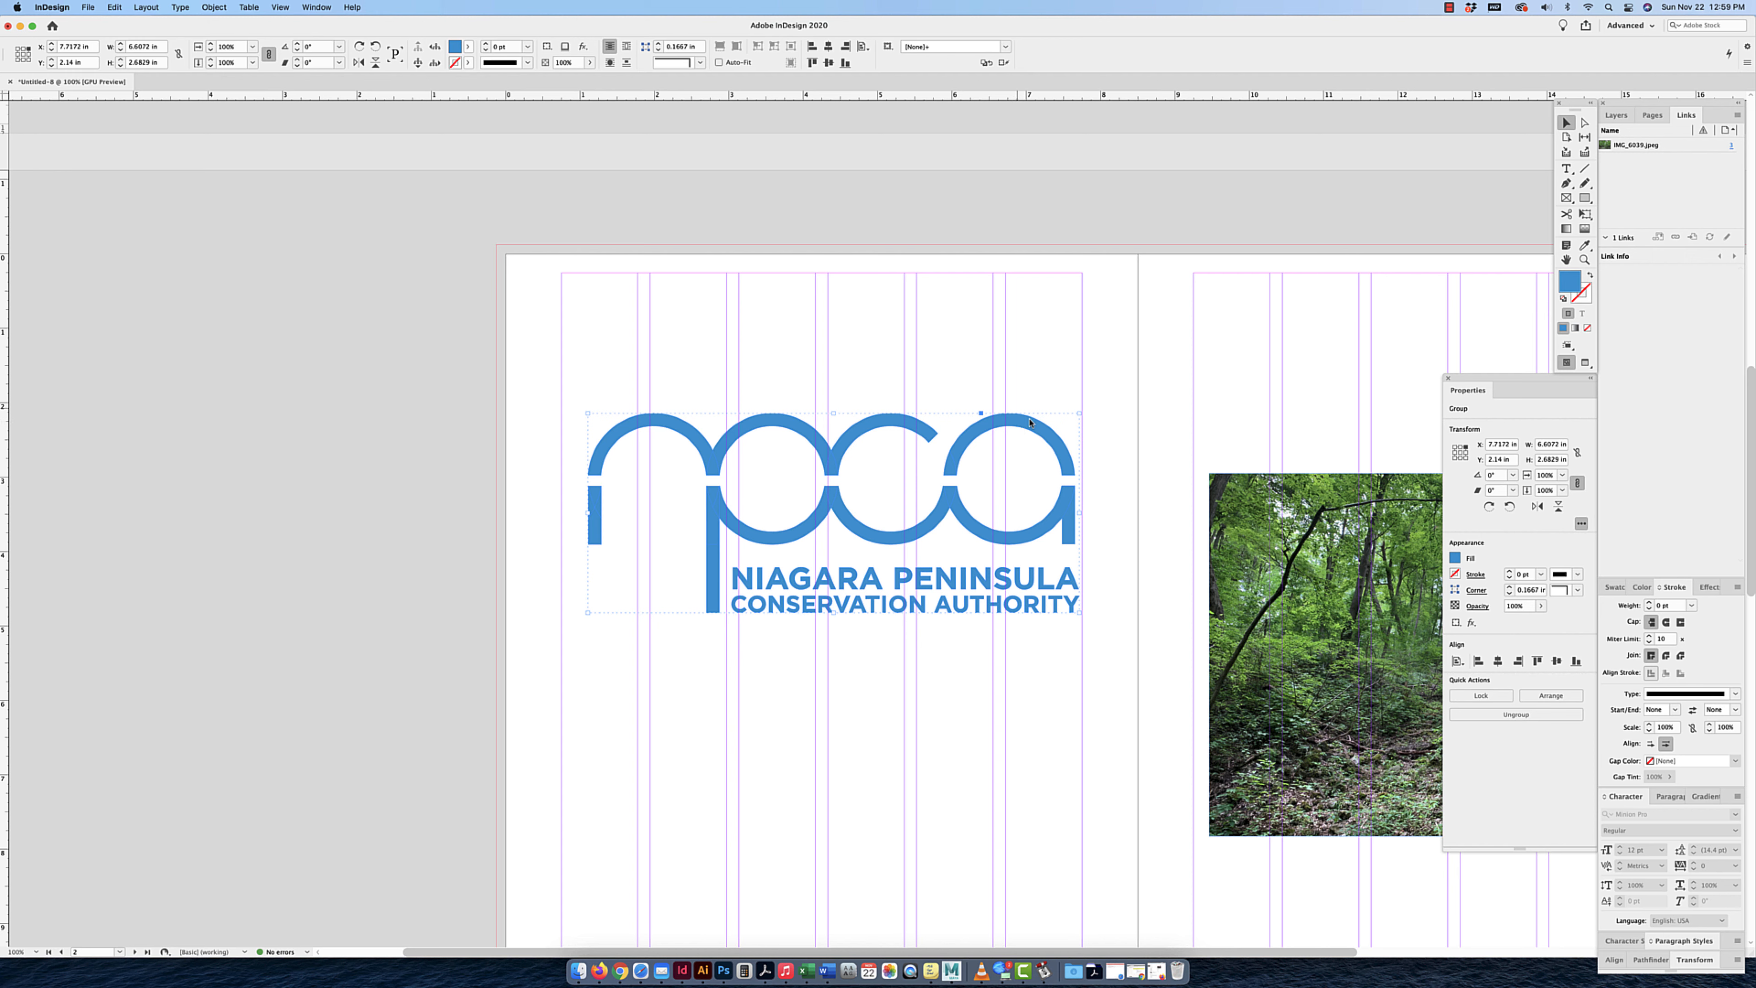
drag(1032, 424, 1020, 420)
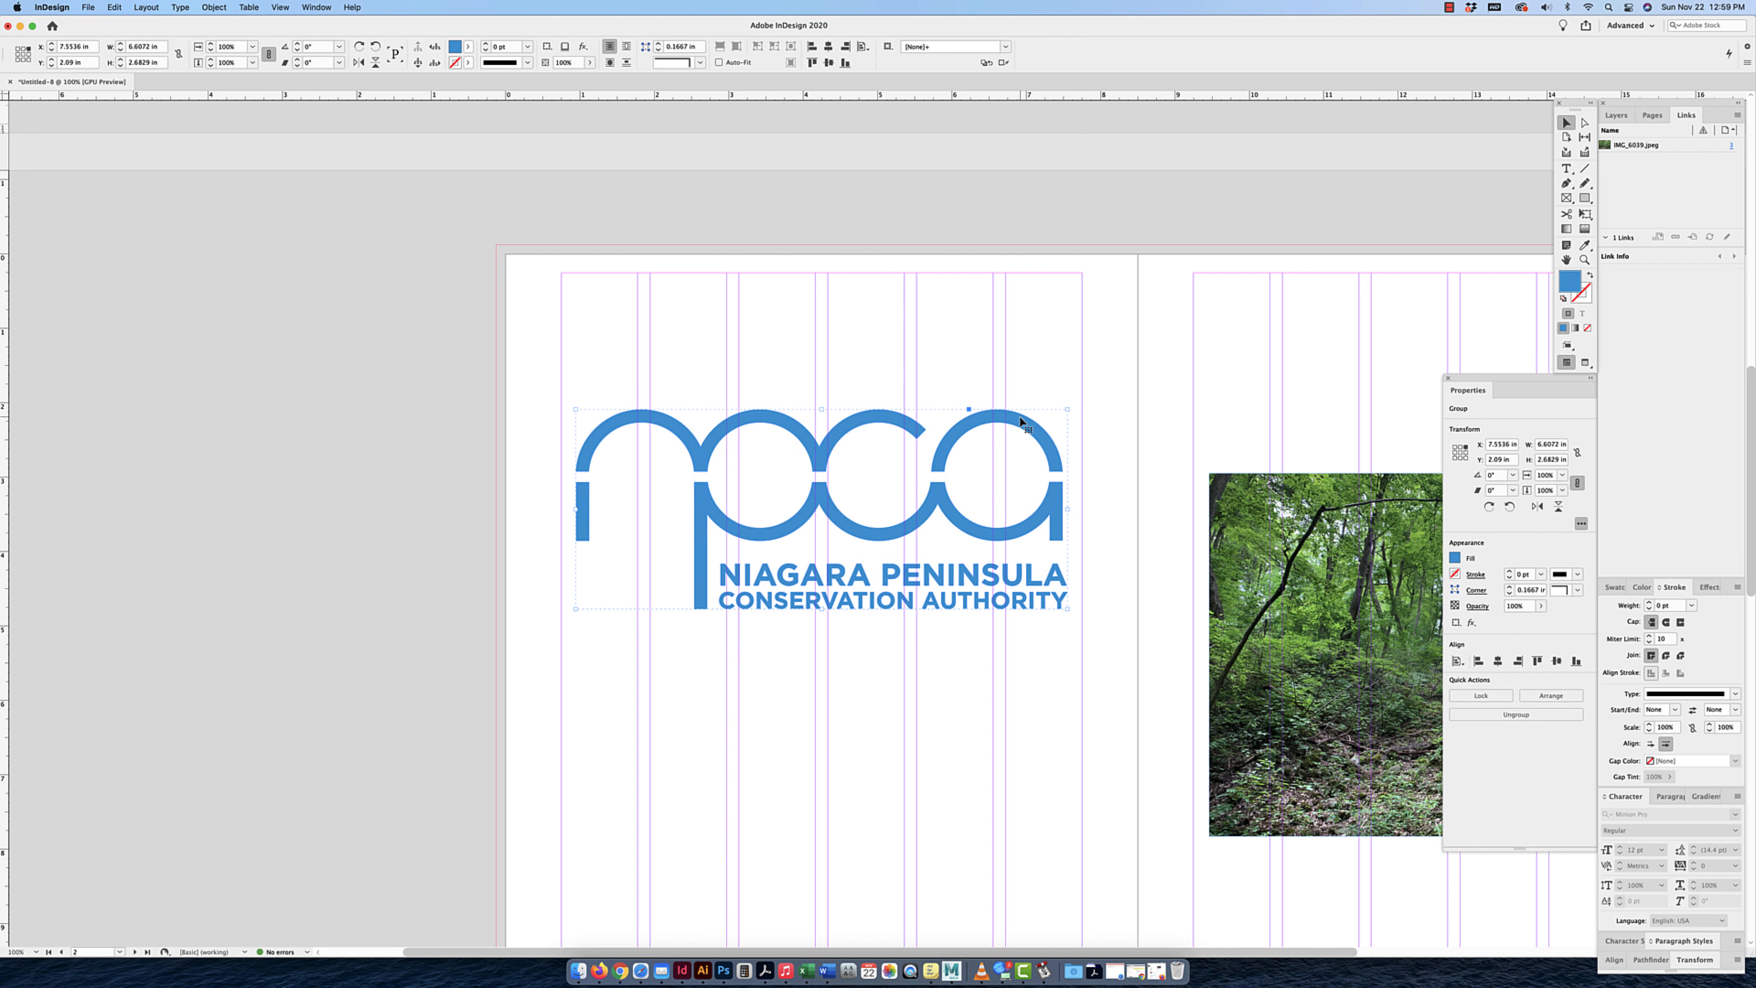
click(1615, 587)
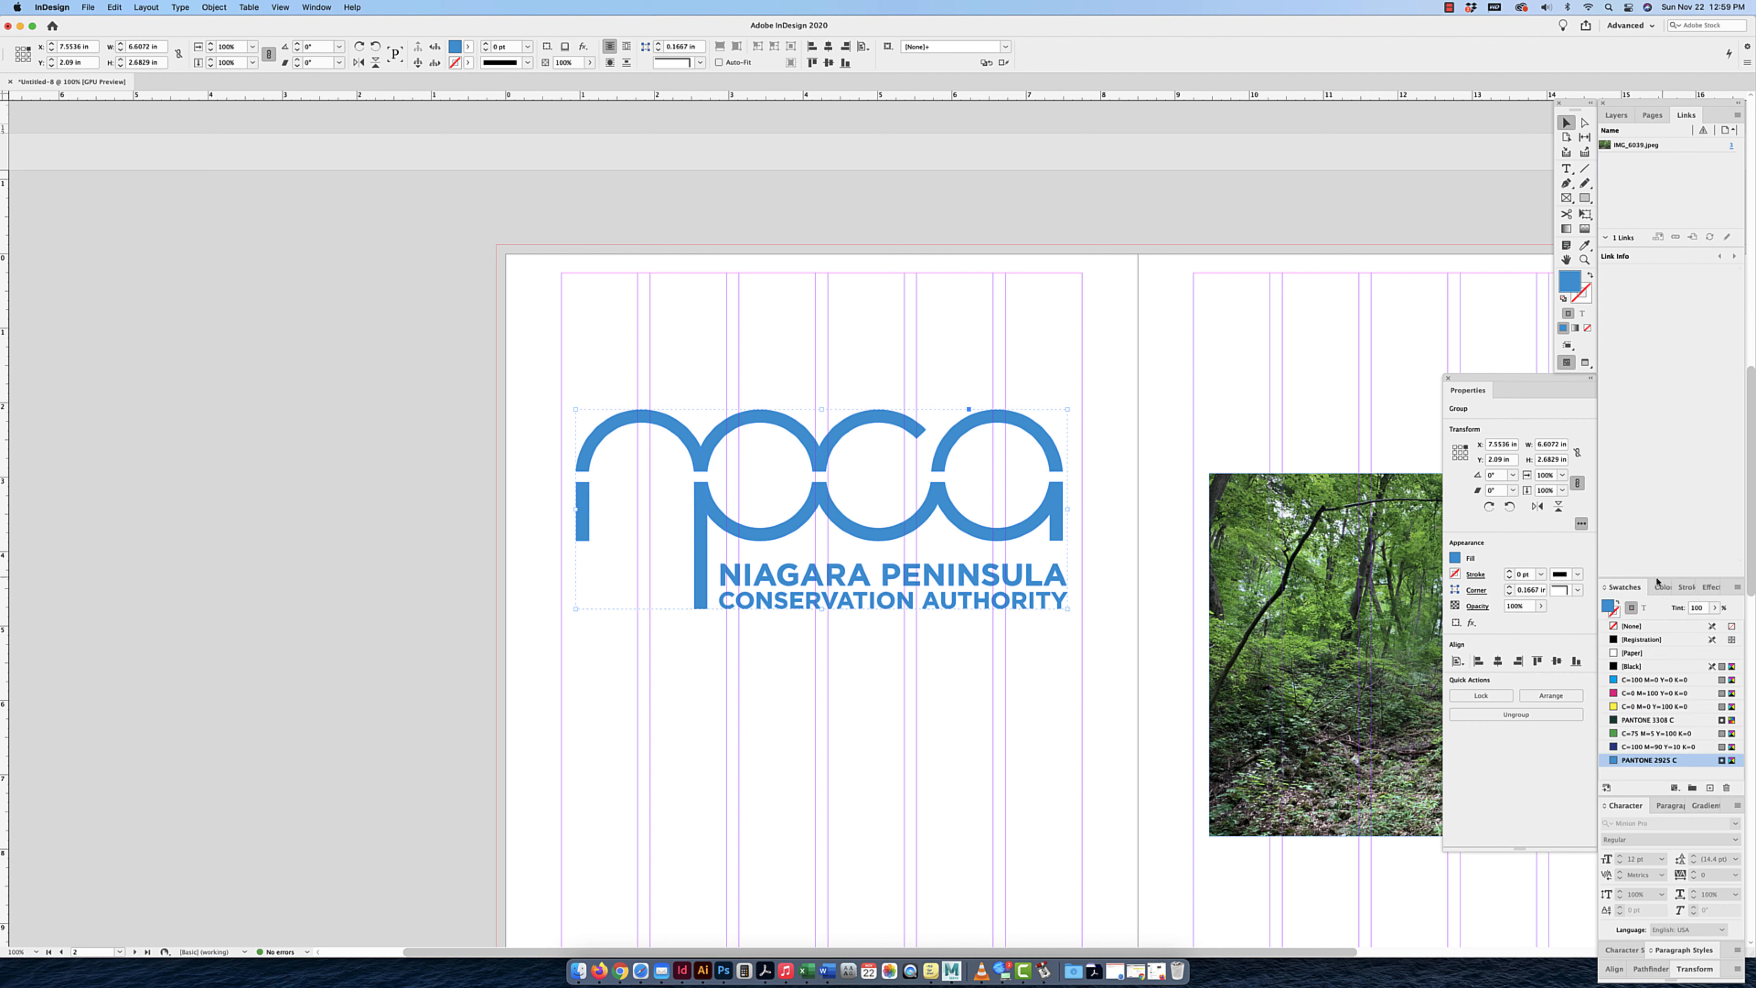
drag(1659, 580, 1652, 410)
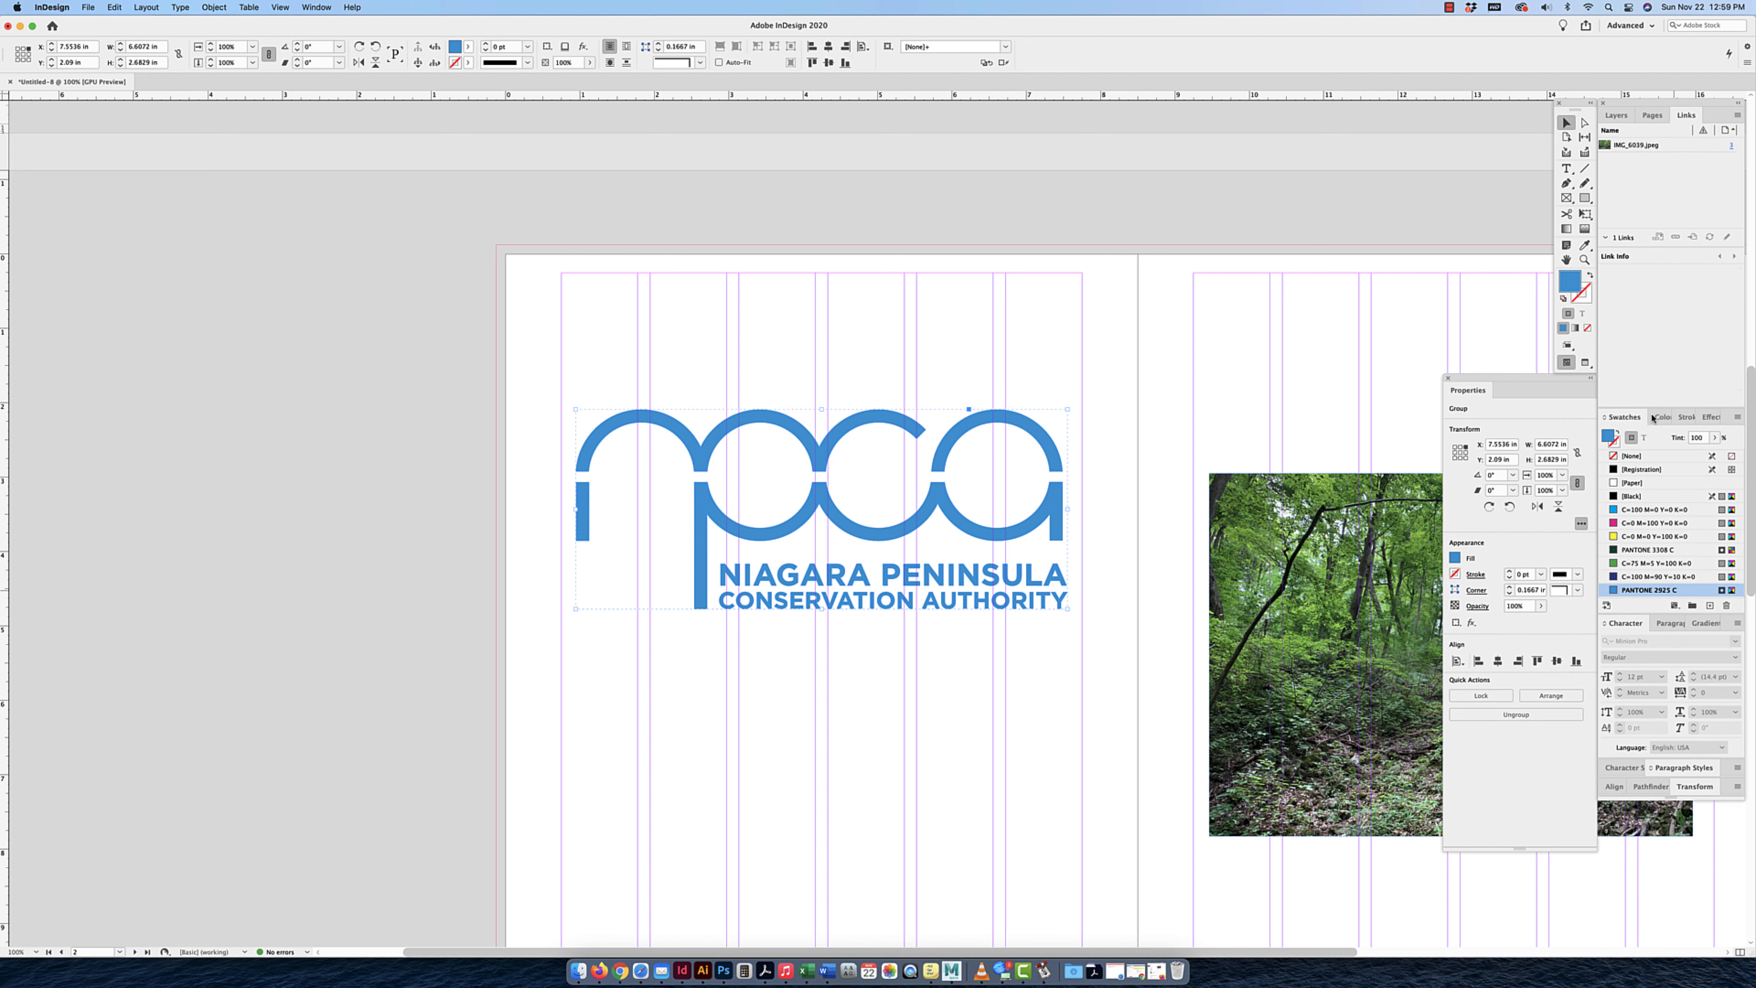
drag(1653, 616, 1653, 654)
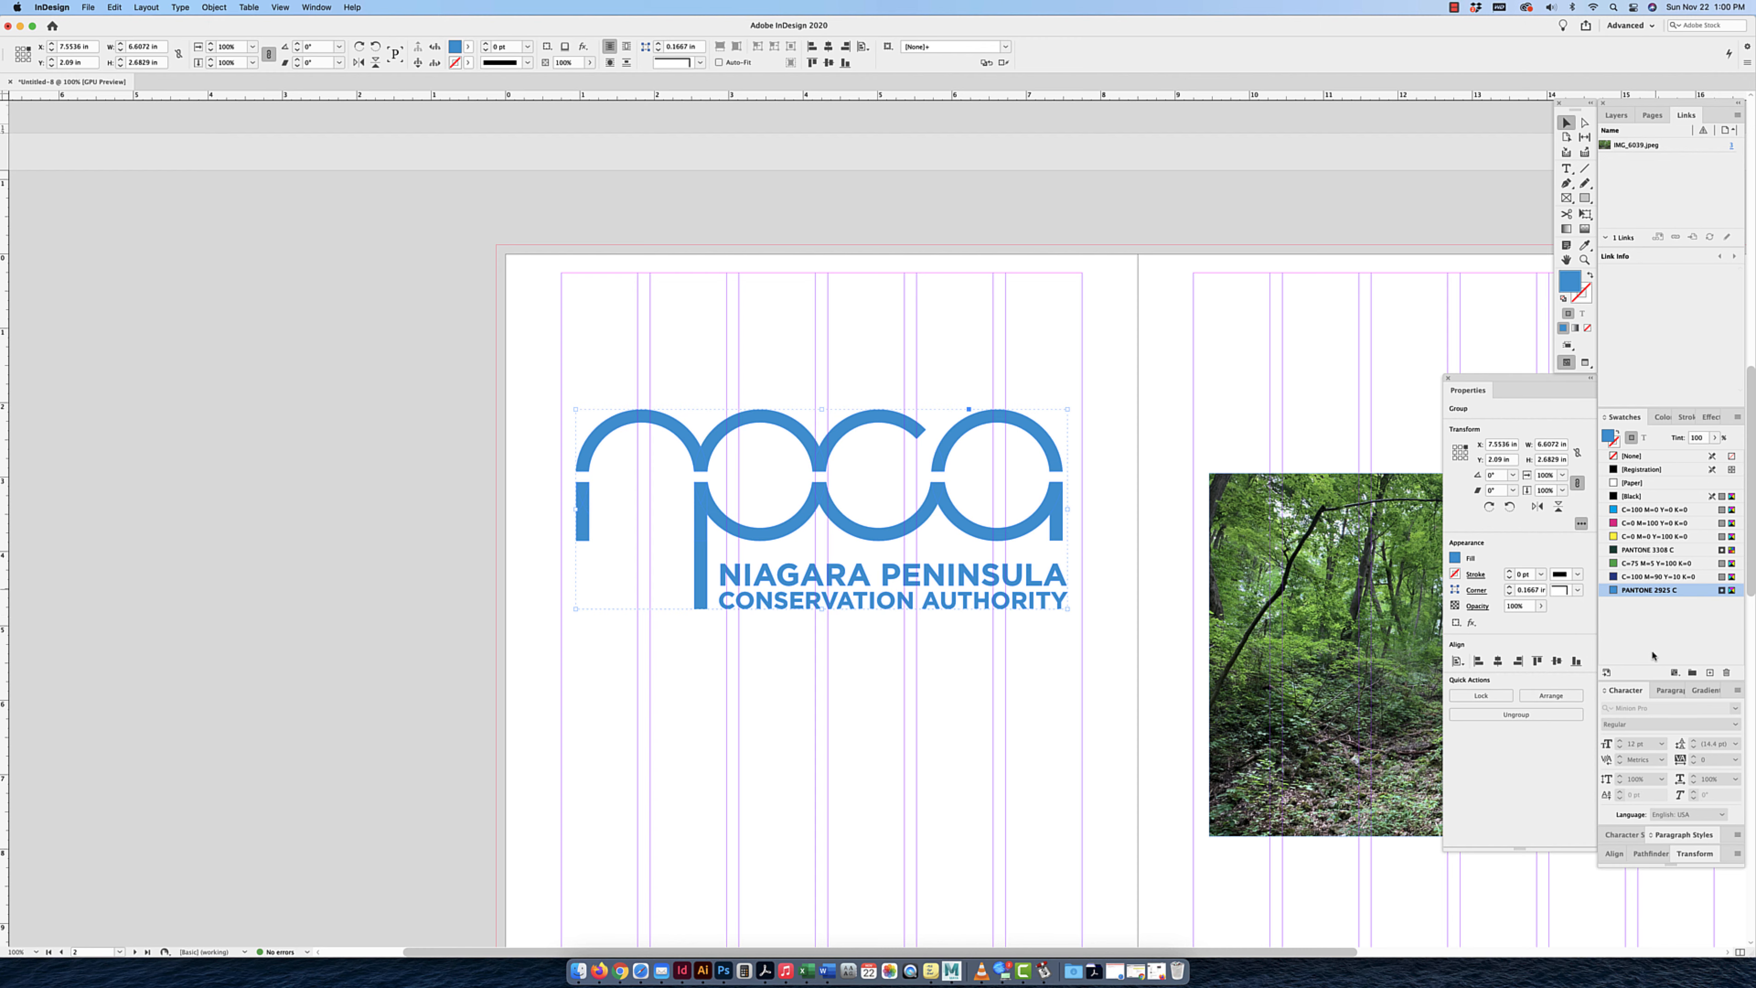
Recolour the pasted logo with the green C=75 M=5 Y=100 K=0 swatch, followed by the dark blue C=100 M=90 Y=10 K=0 swatch.
click(704, 972)
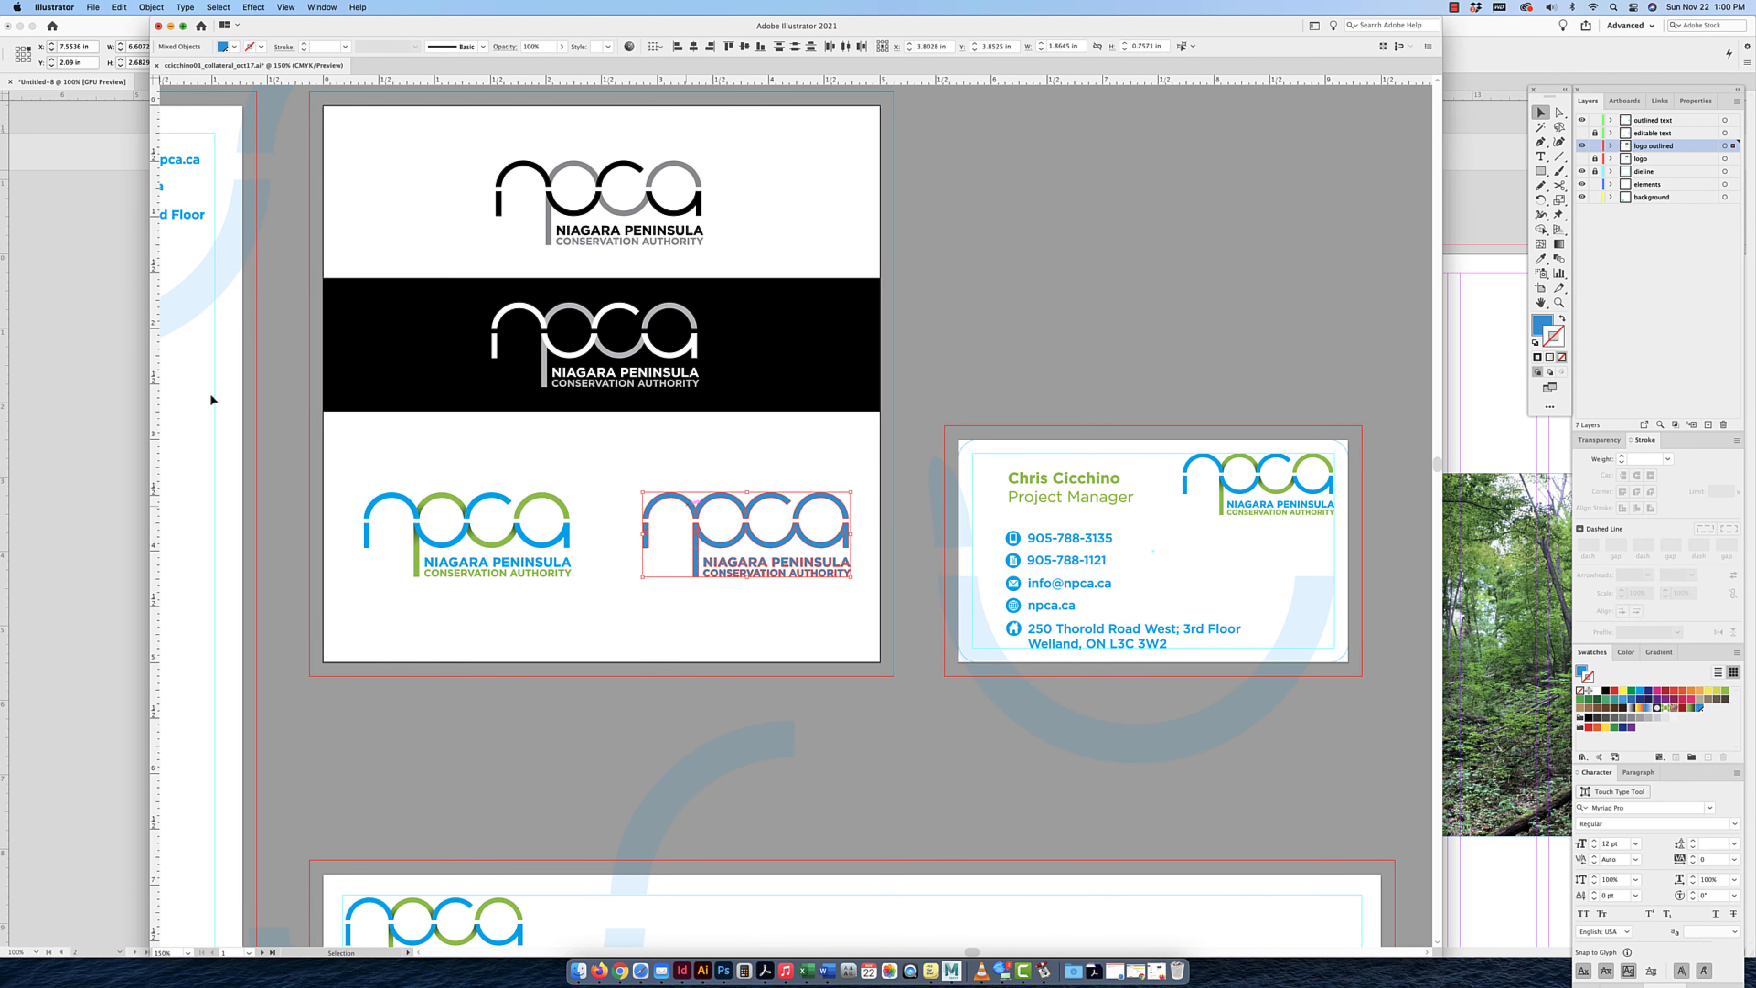
click(73, 233)
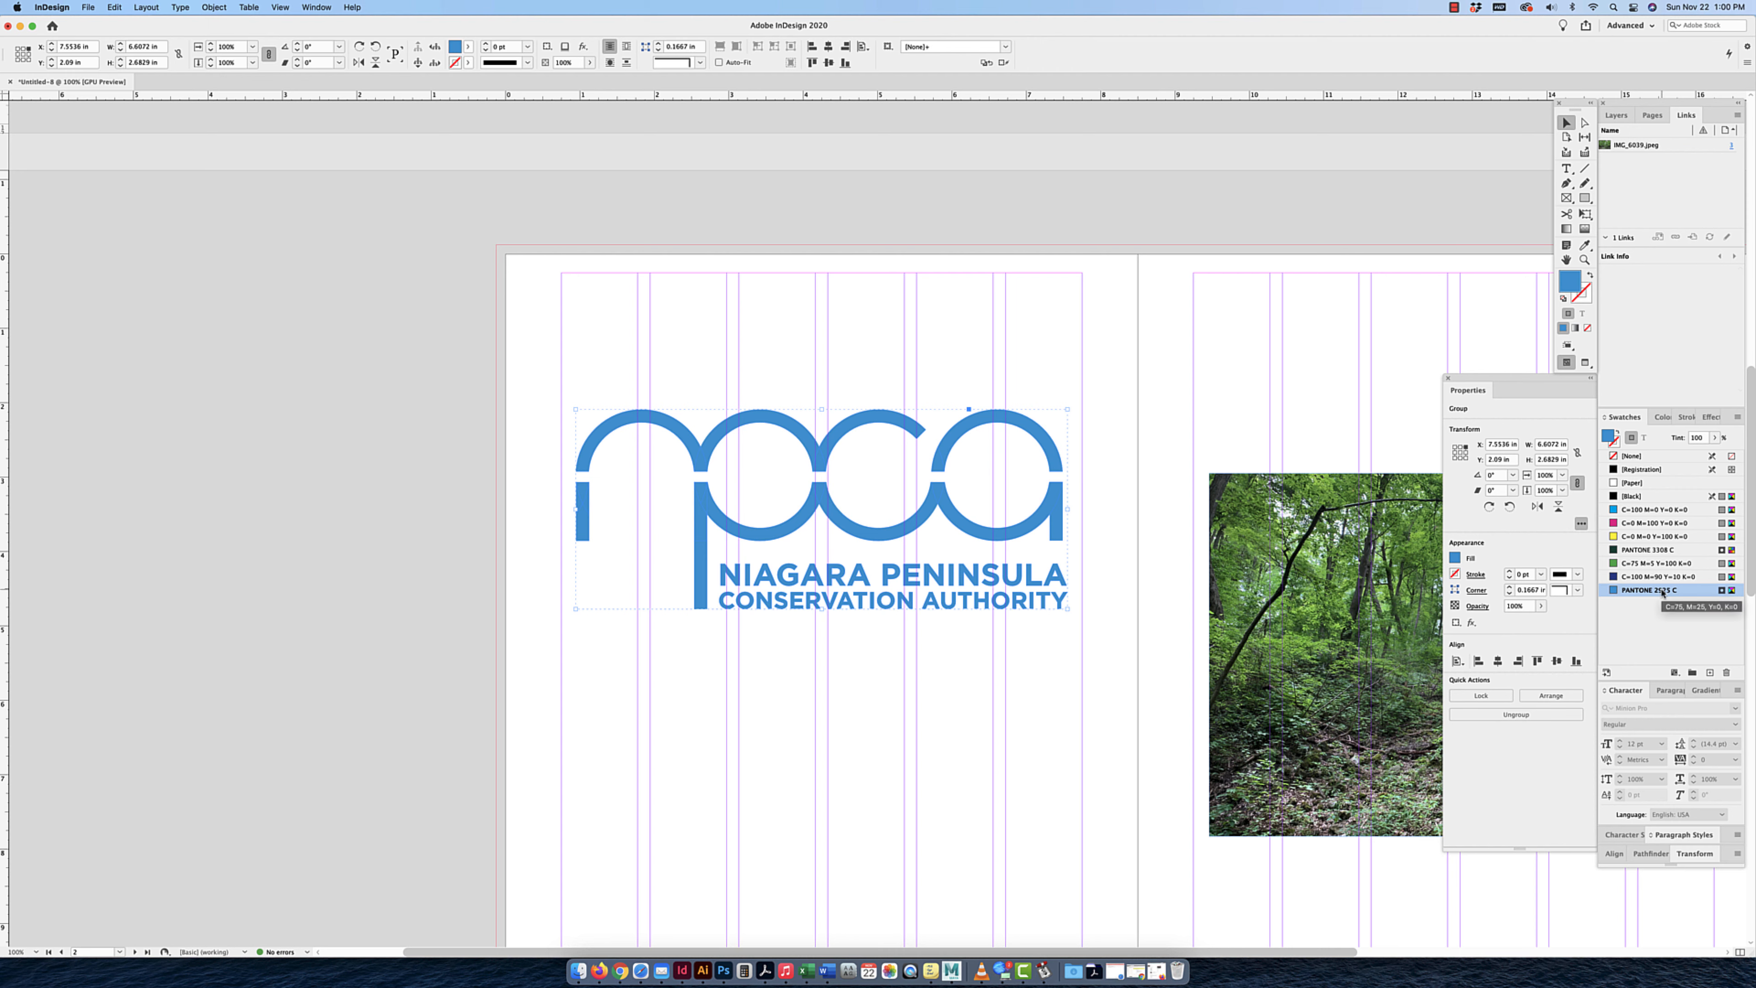
click(1654, 563)
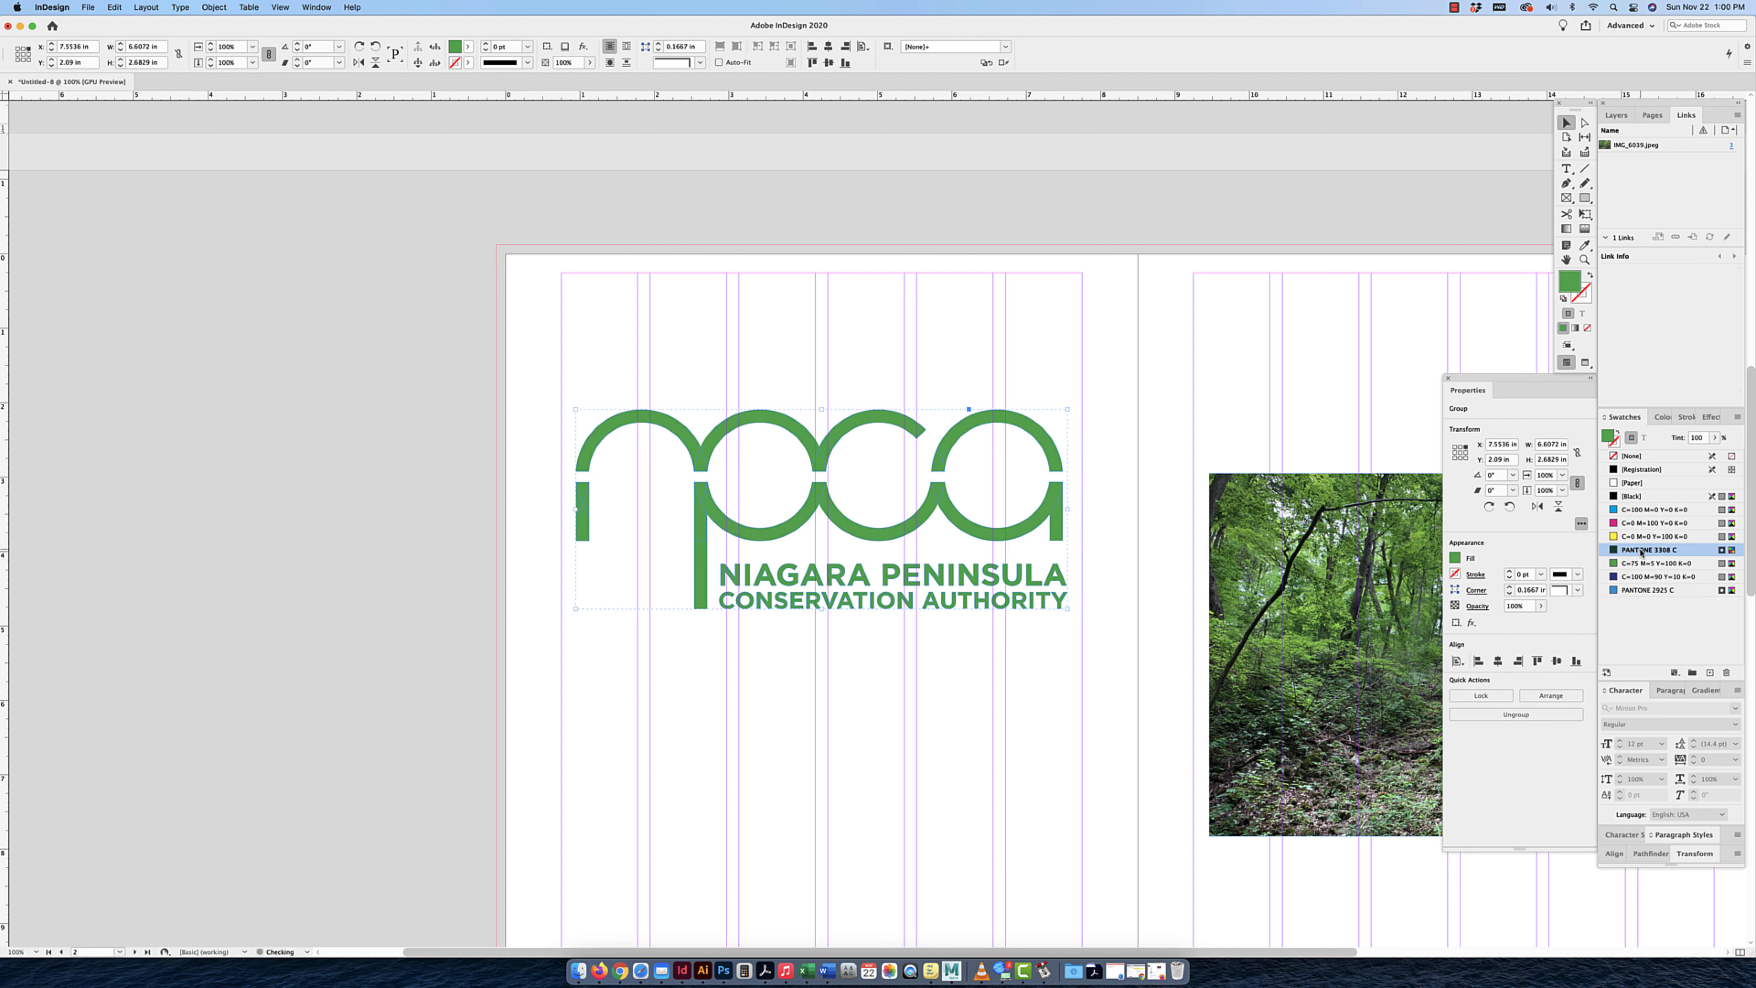
click(1643, 577)
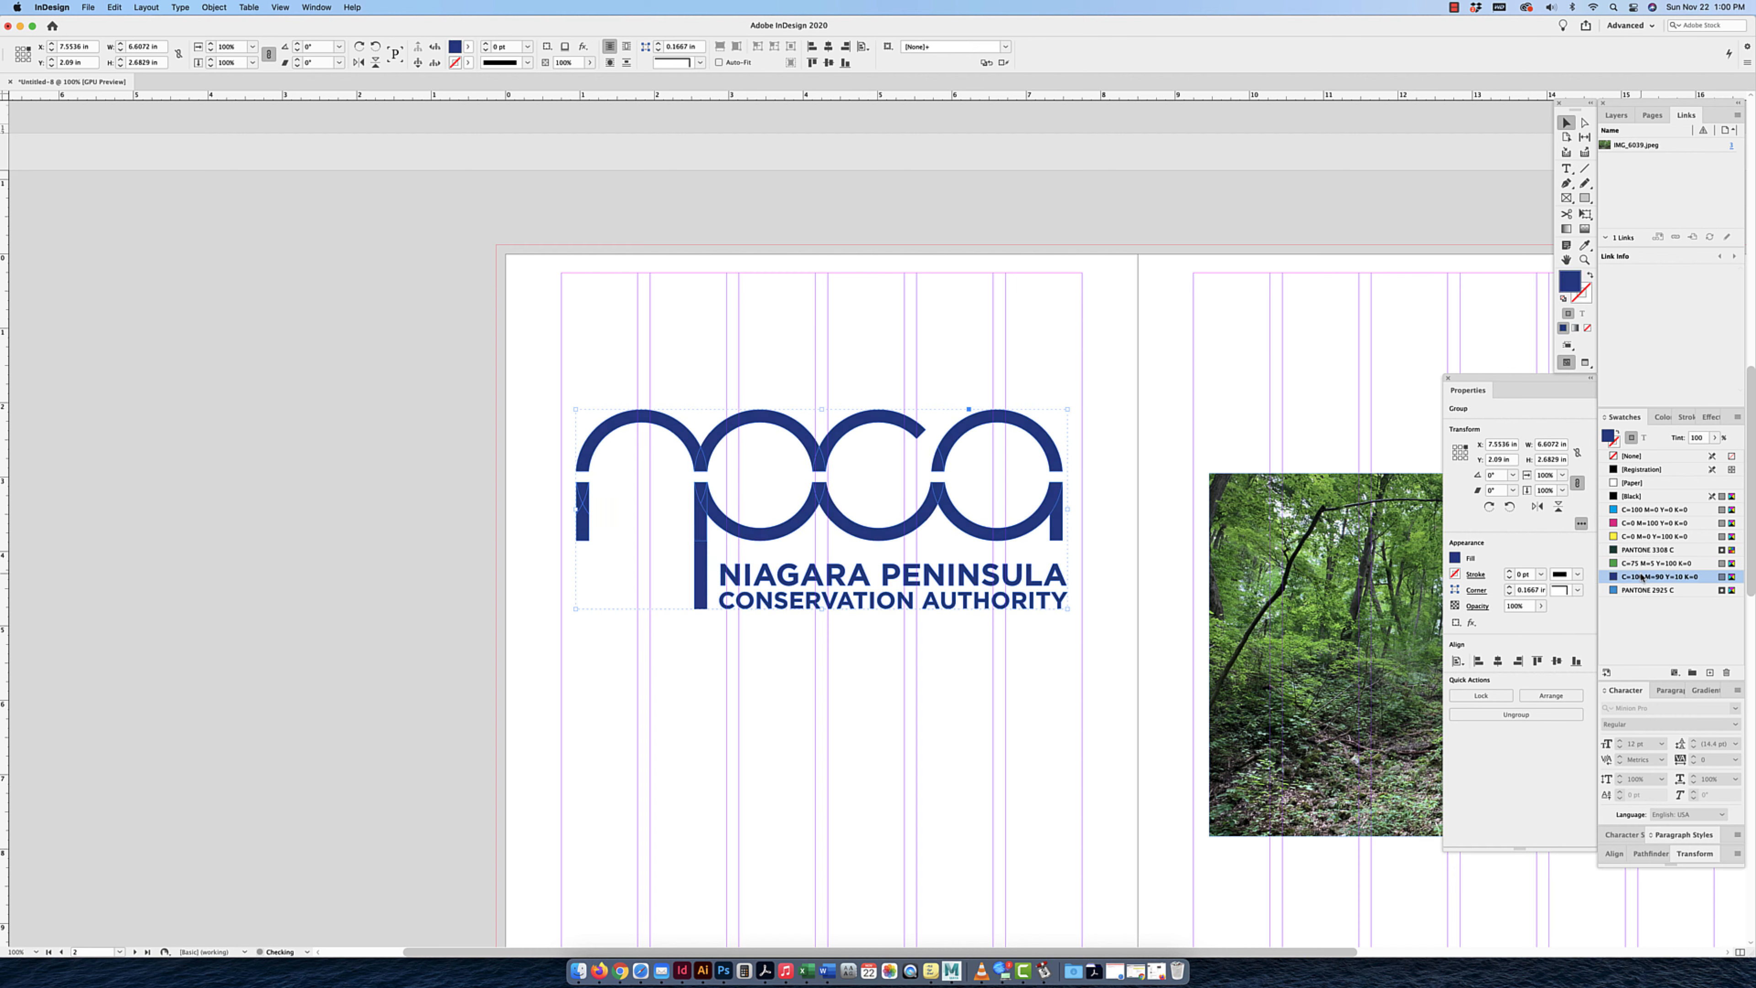
click(1051, 361)
drag(1115, 375, 454, 720)
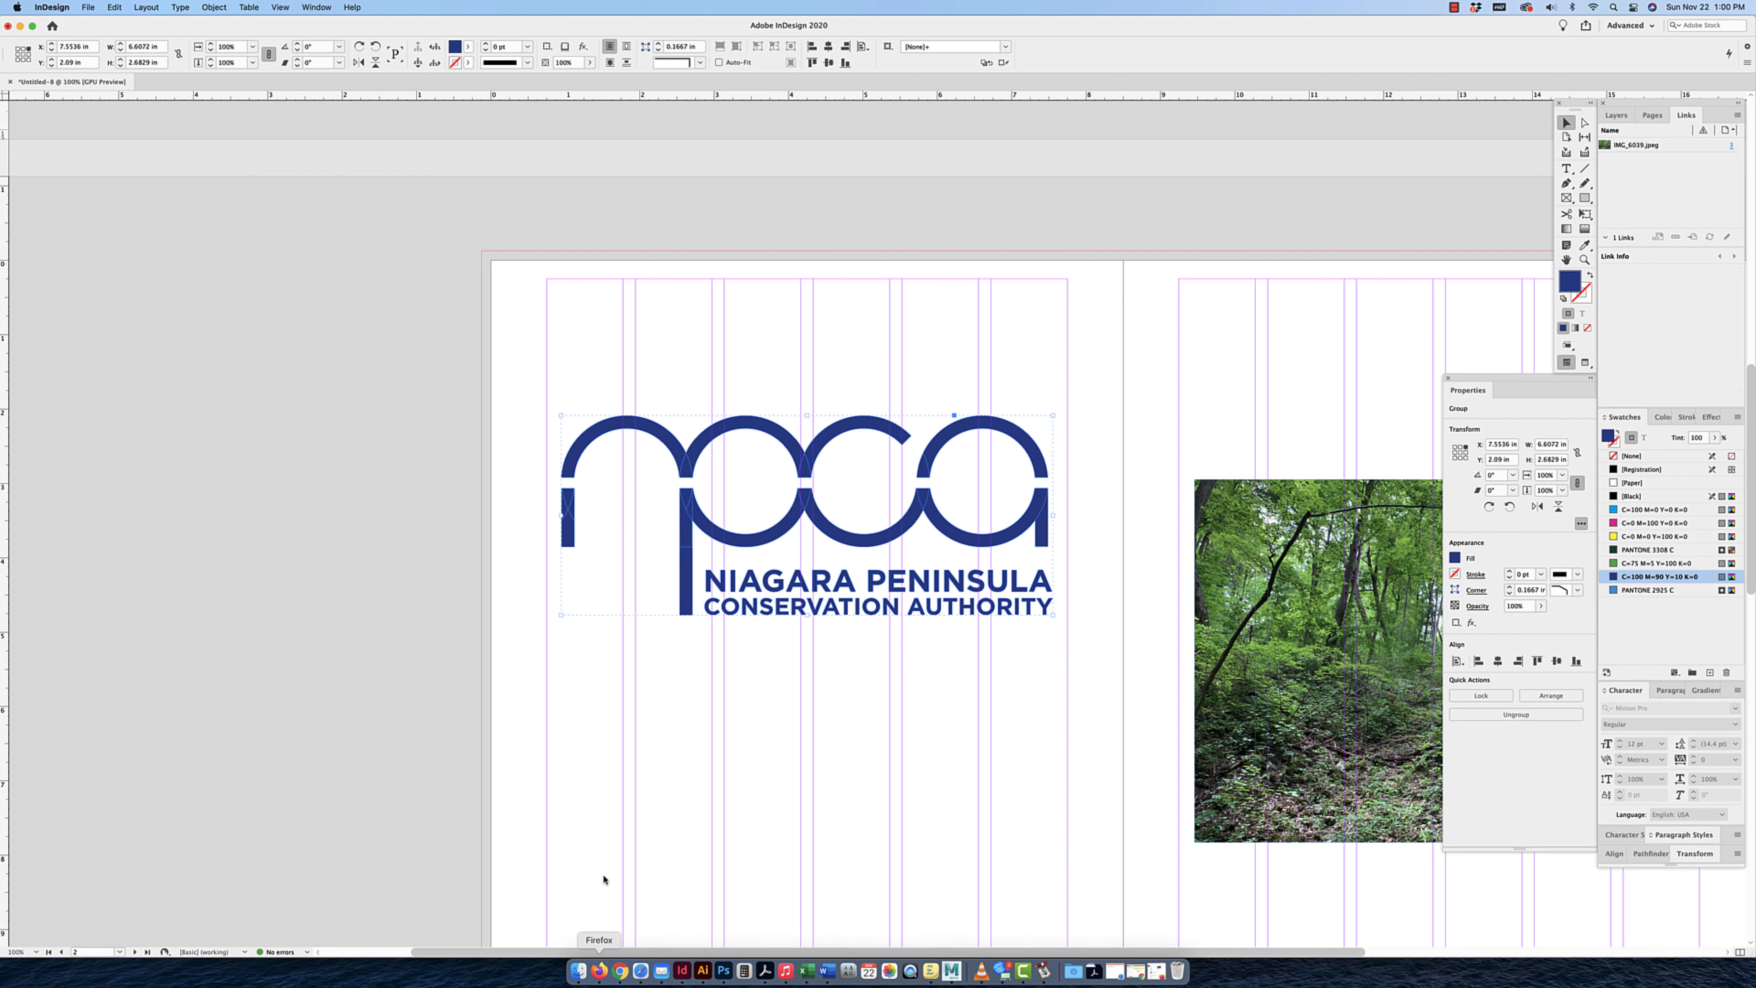
Switch to Illustrator, copy the all-blue npca logo, and paste it into a new document.
click(699, 971)
key(a)
drag(620, 453, 852, 594)
key(super+c)
key(super+n)
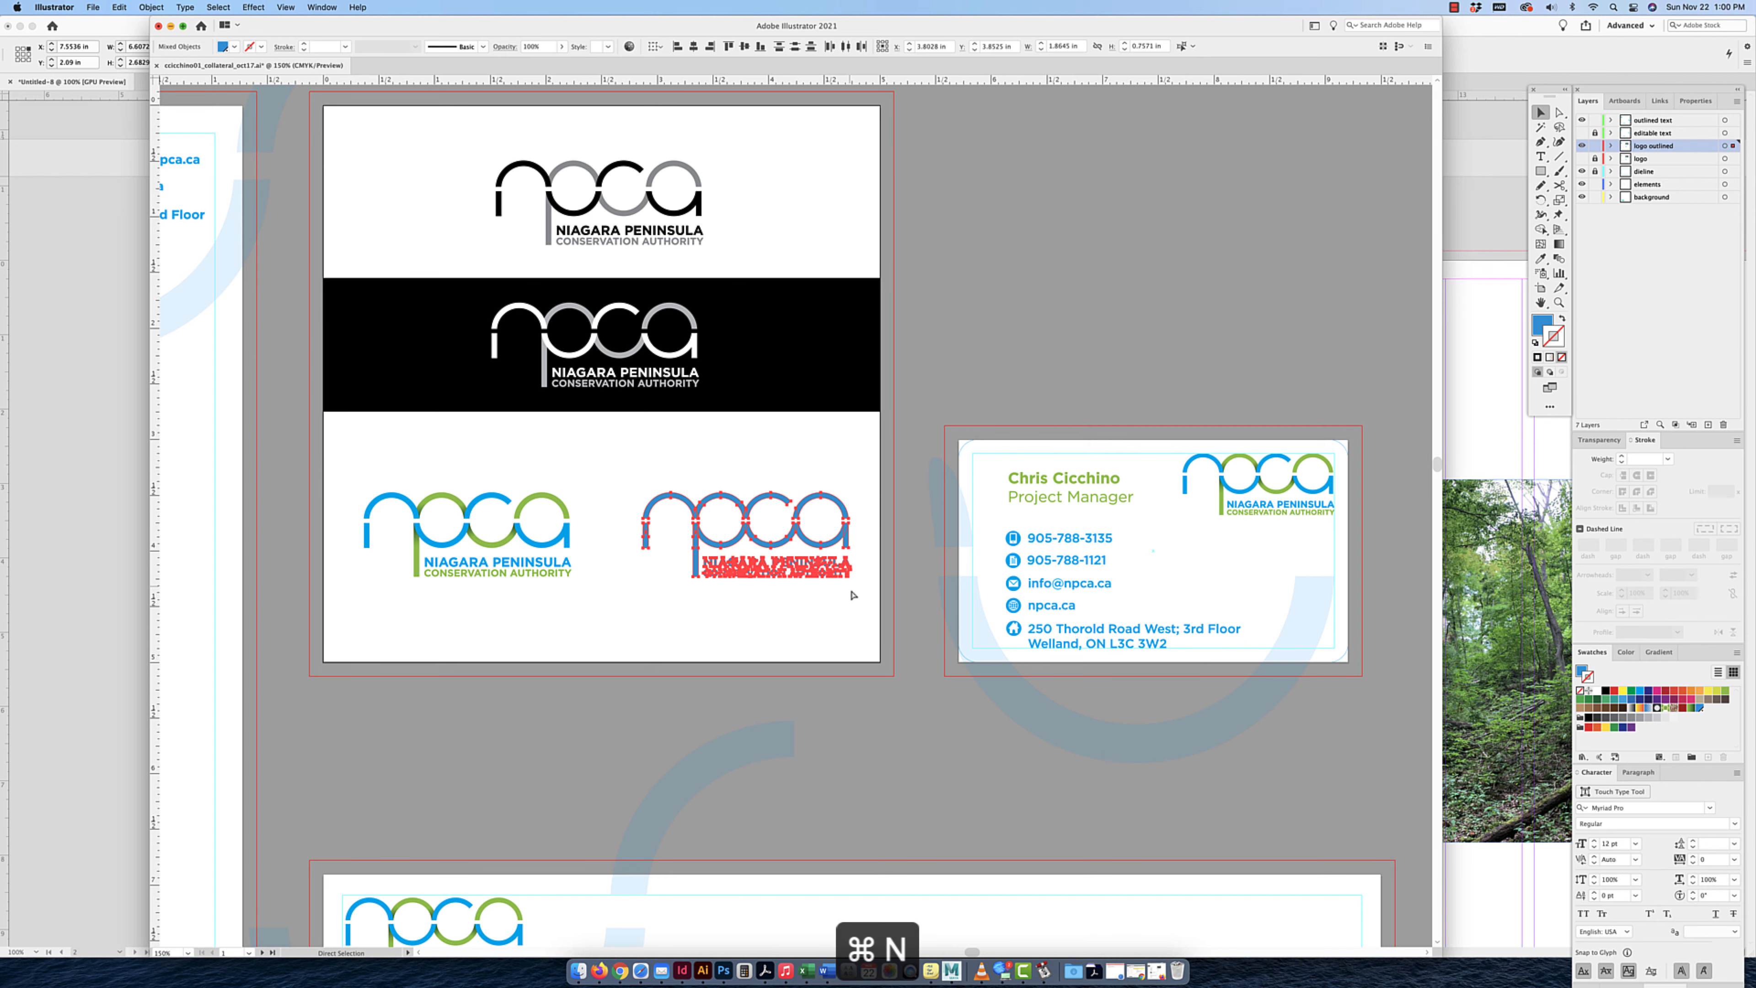
key(v)
click(1002, 630)
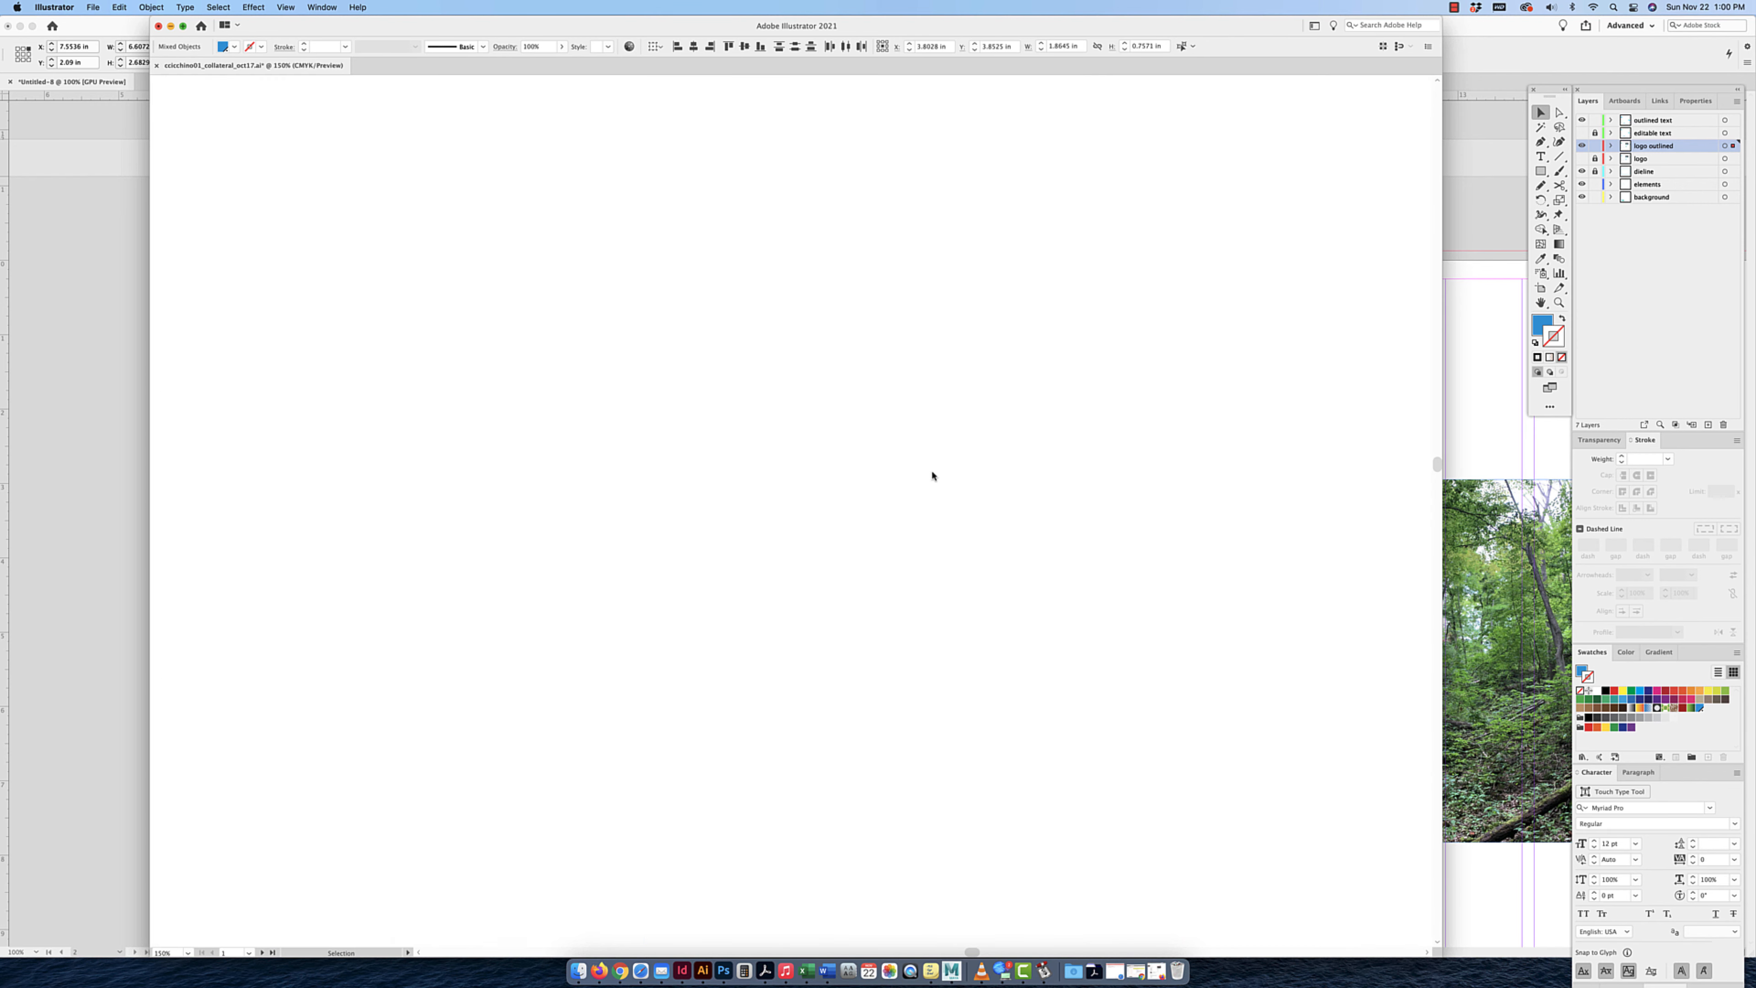
key(super+v)
click(882, 393)
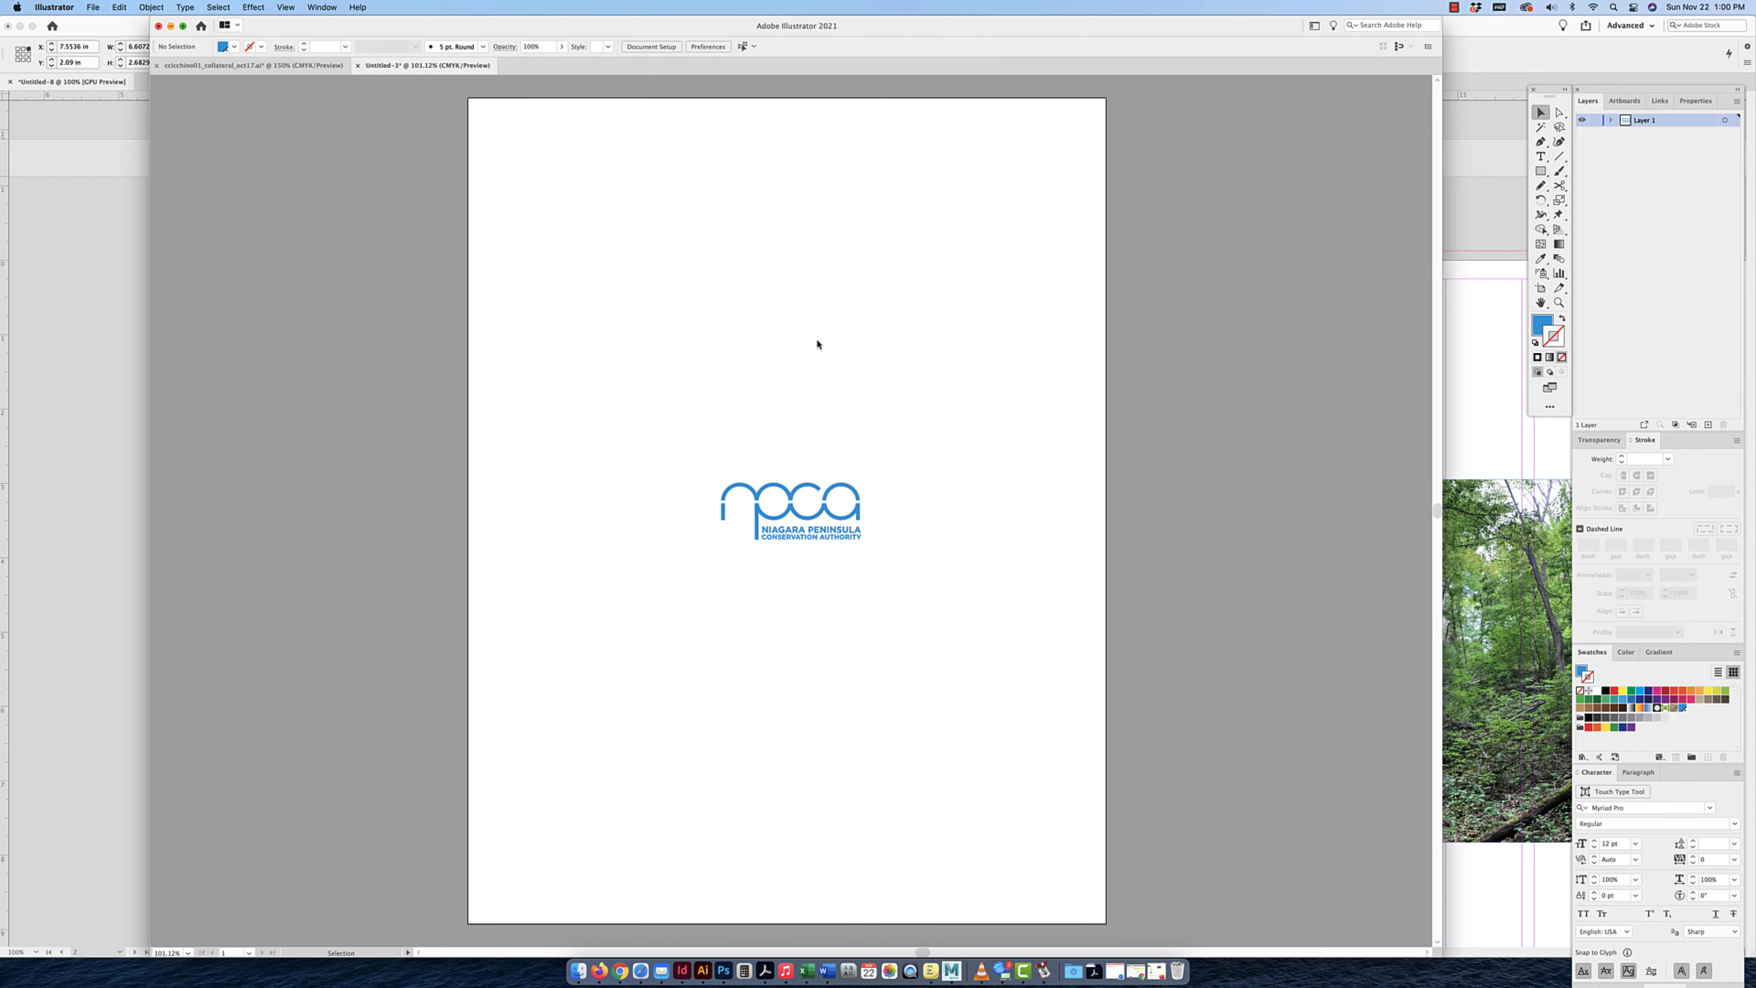
Save the new logo document to the Desktop as npca_logo in Illustrator EPS format with the default EPS options.
click(101, 9)
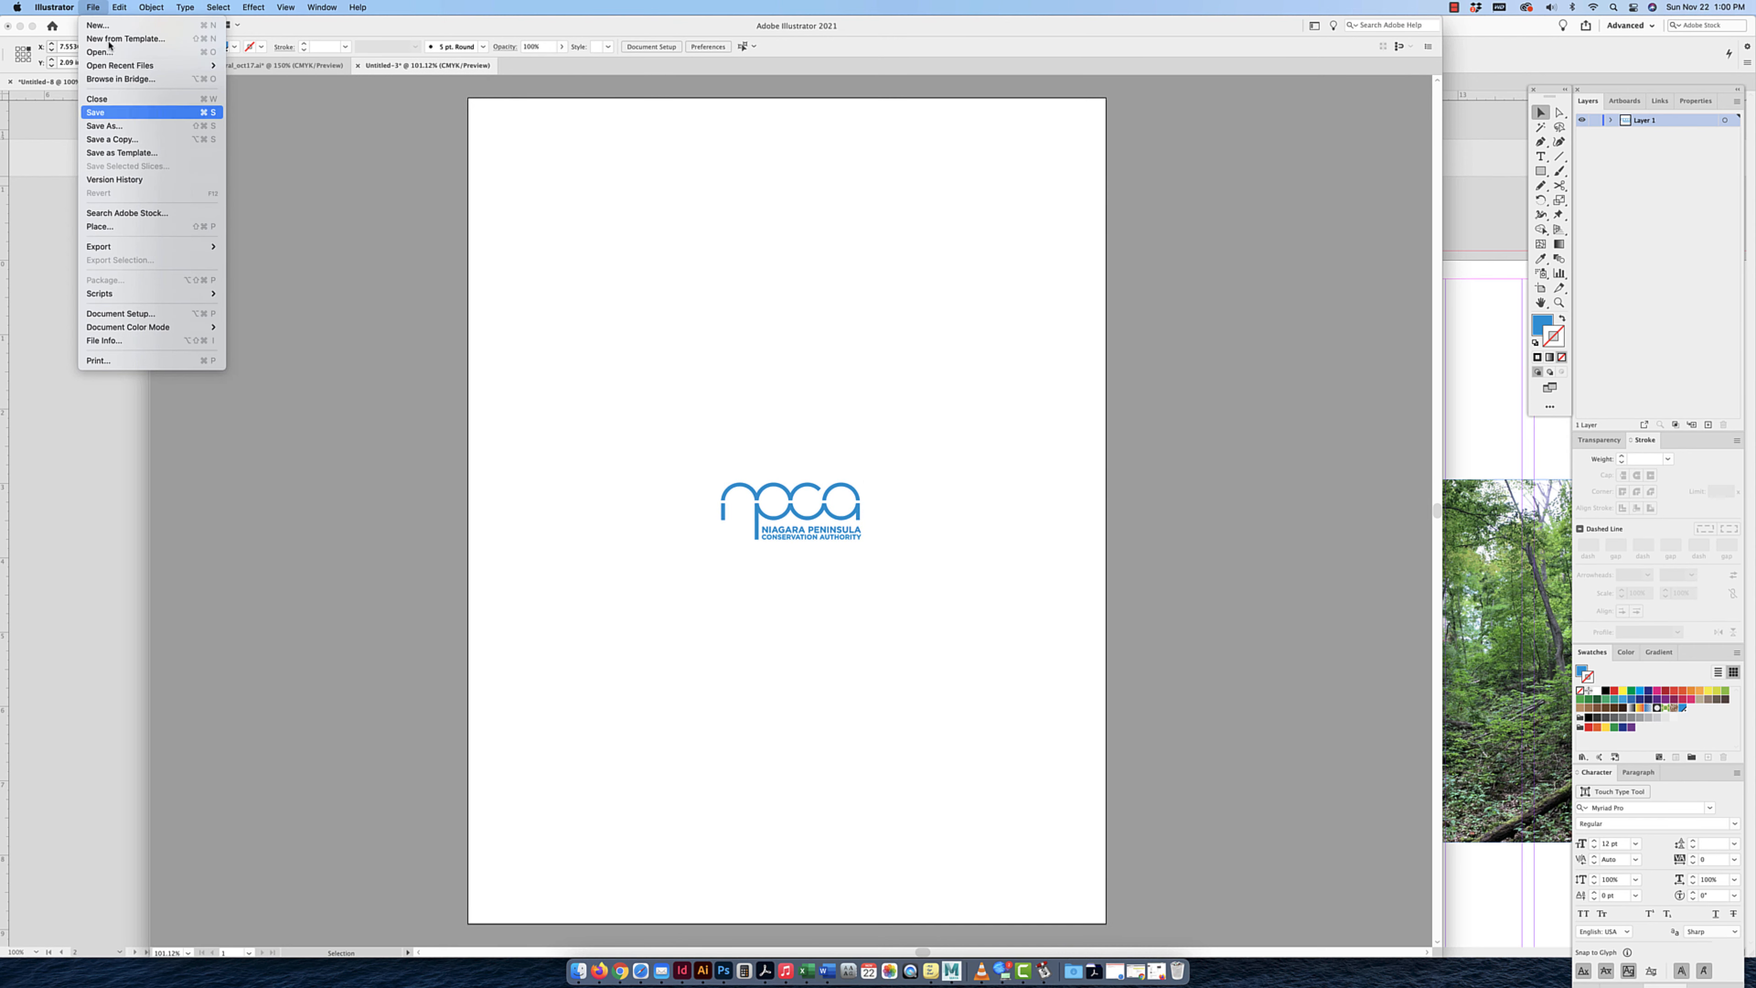
click(124, 133)
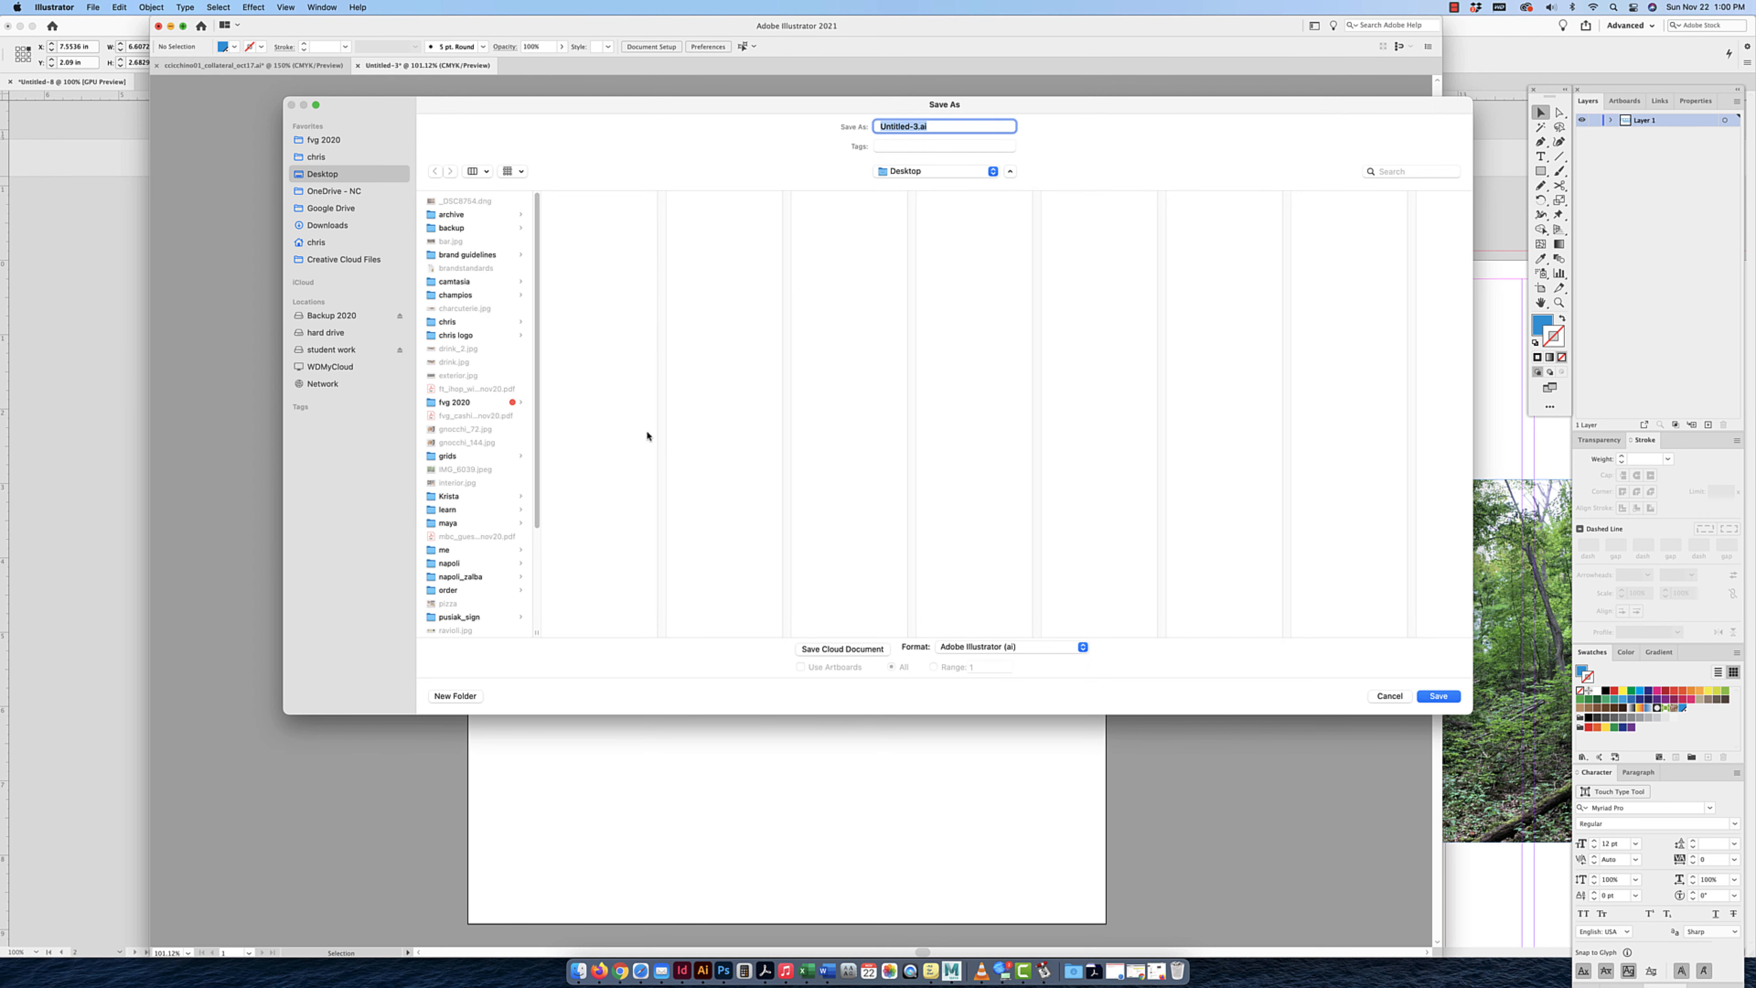
click(966, 646)
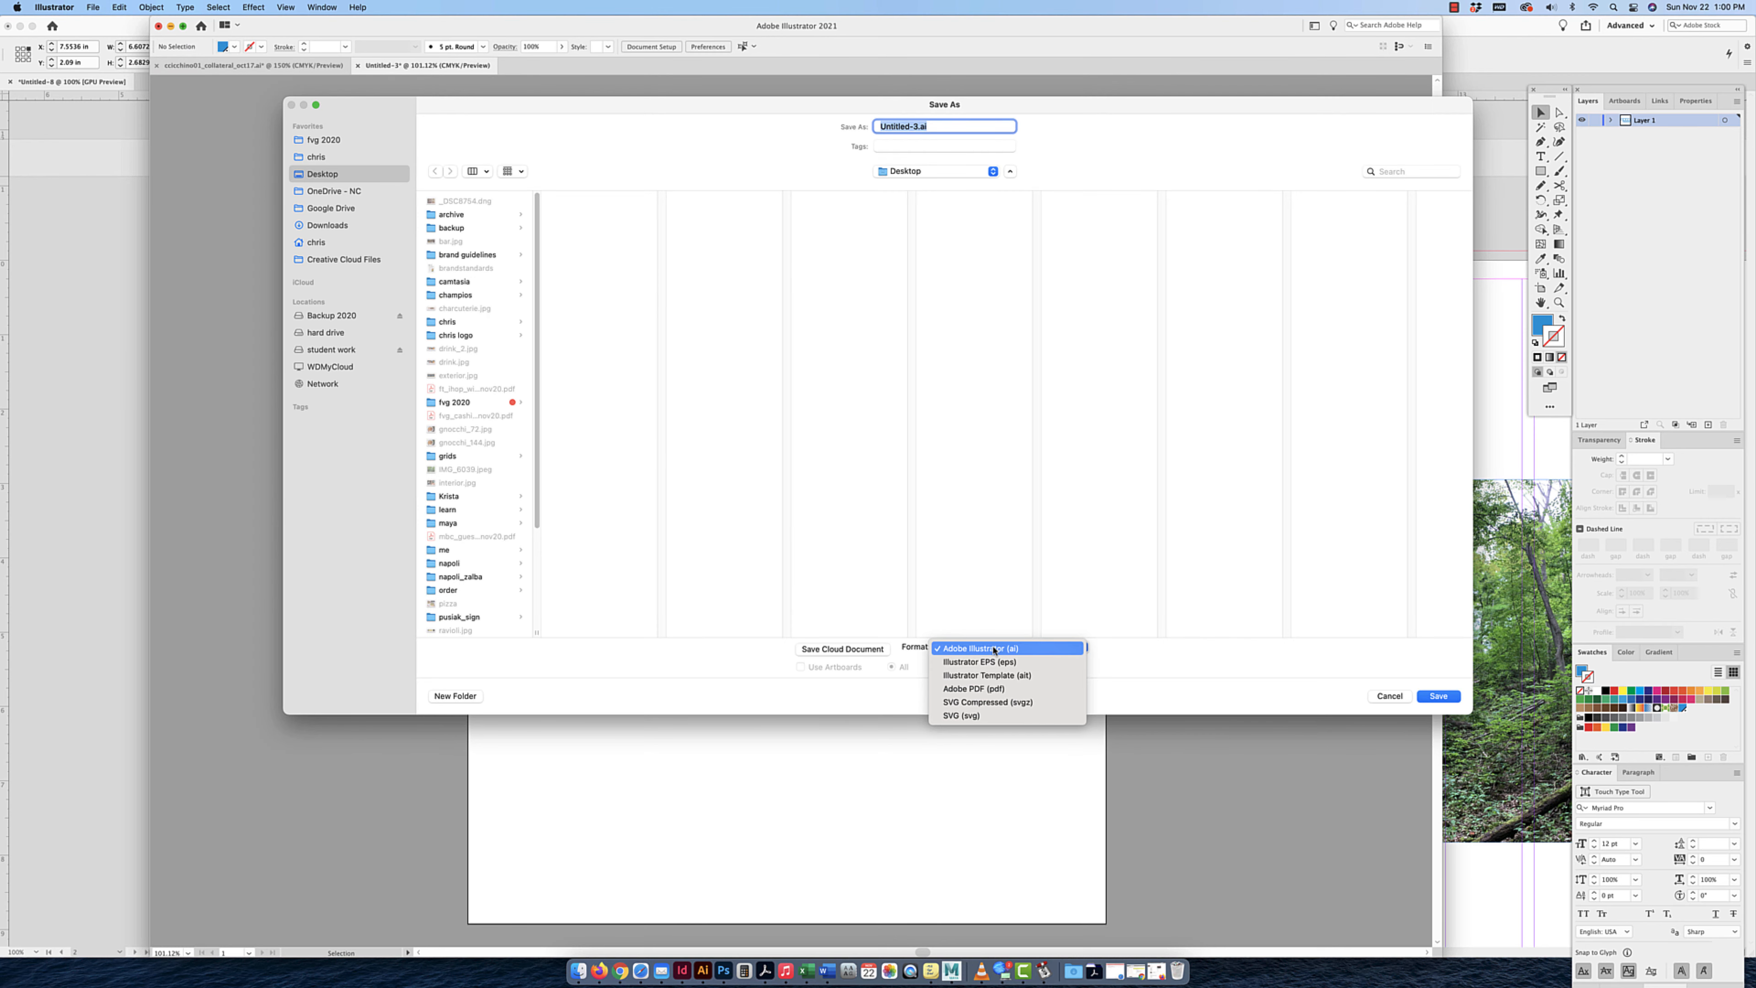
key(Down)
key(Down)
key(Down)
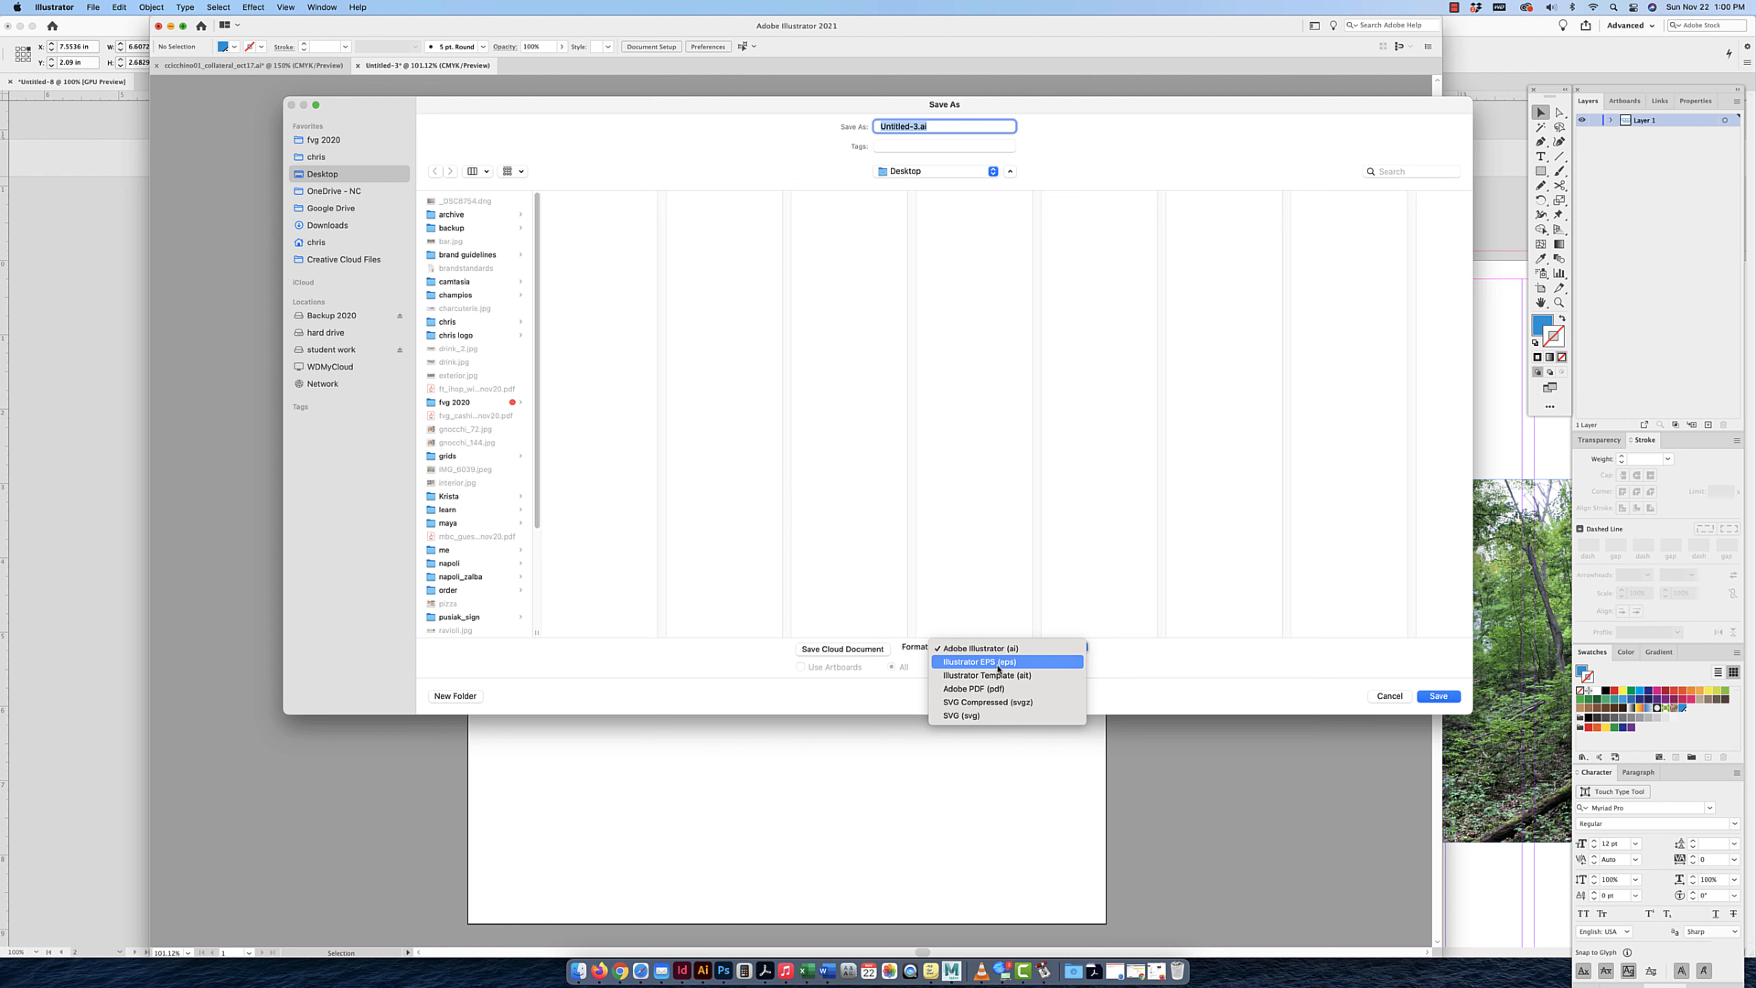
click(998, 669)
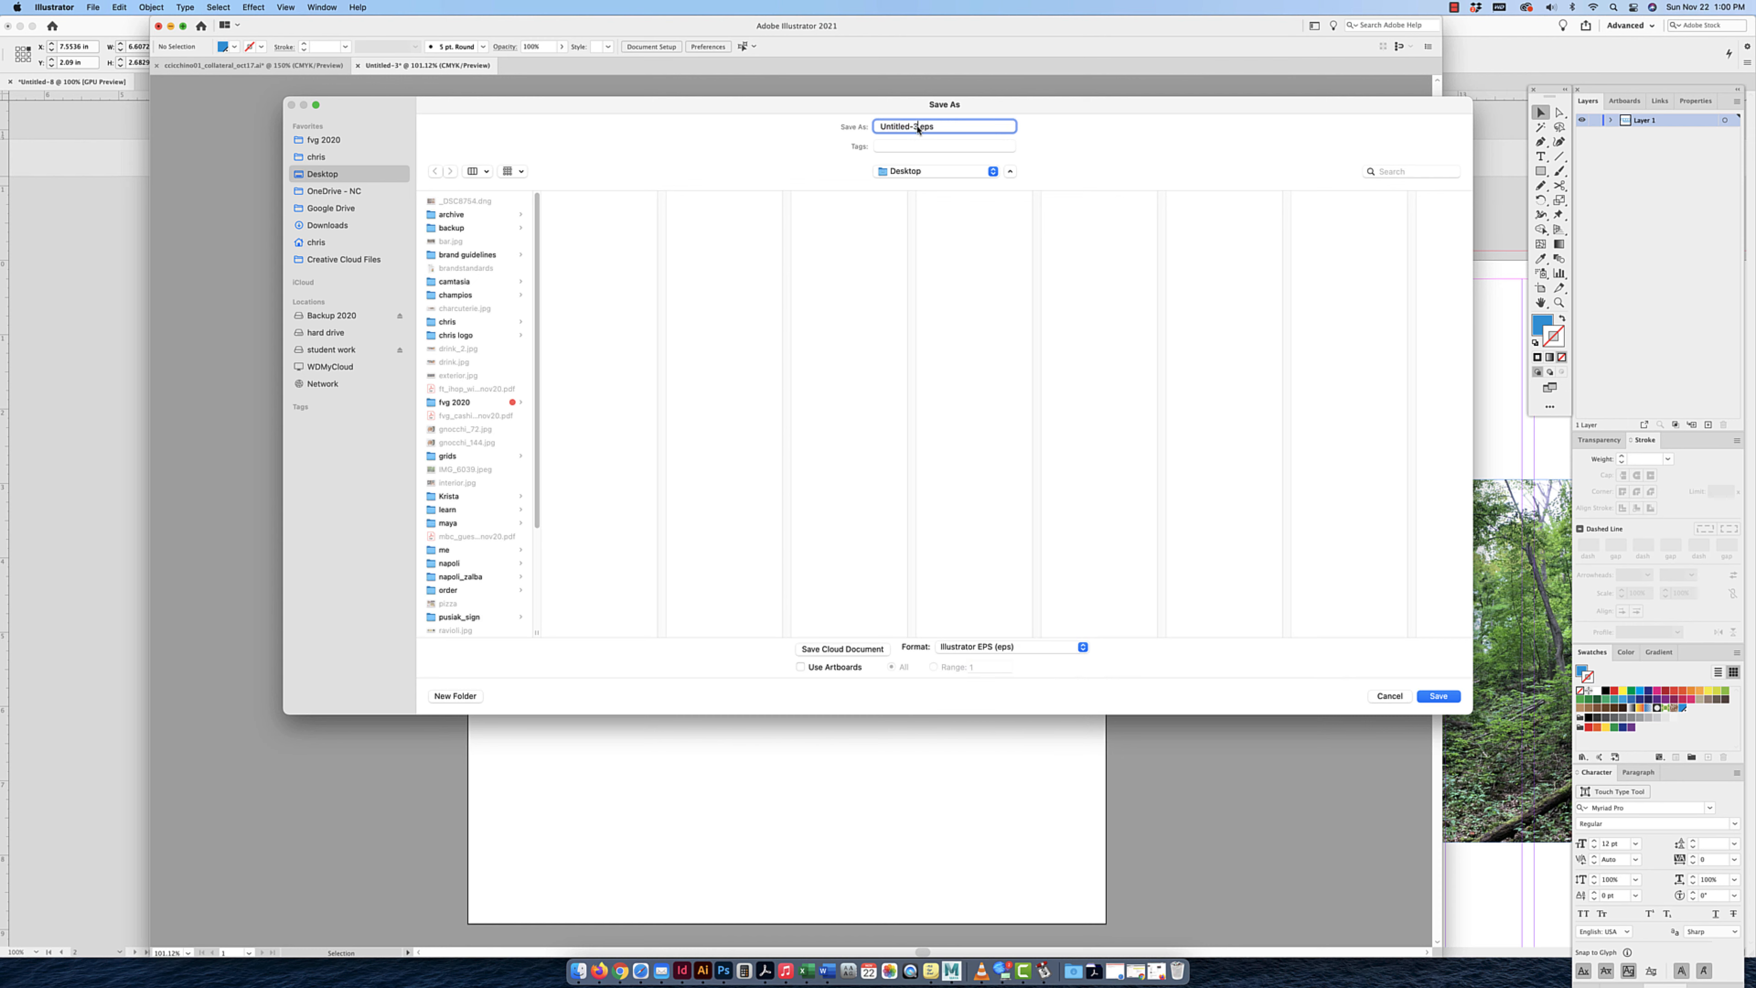
text(npca_logo)
click(1440, 697)
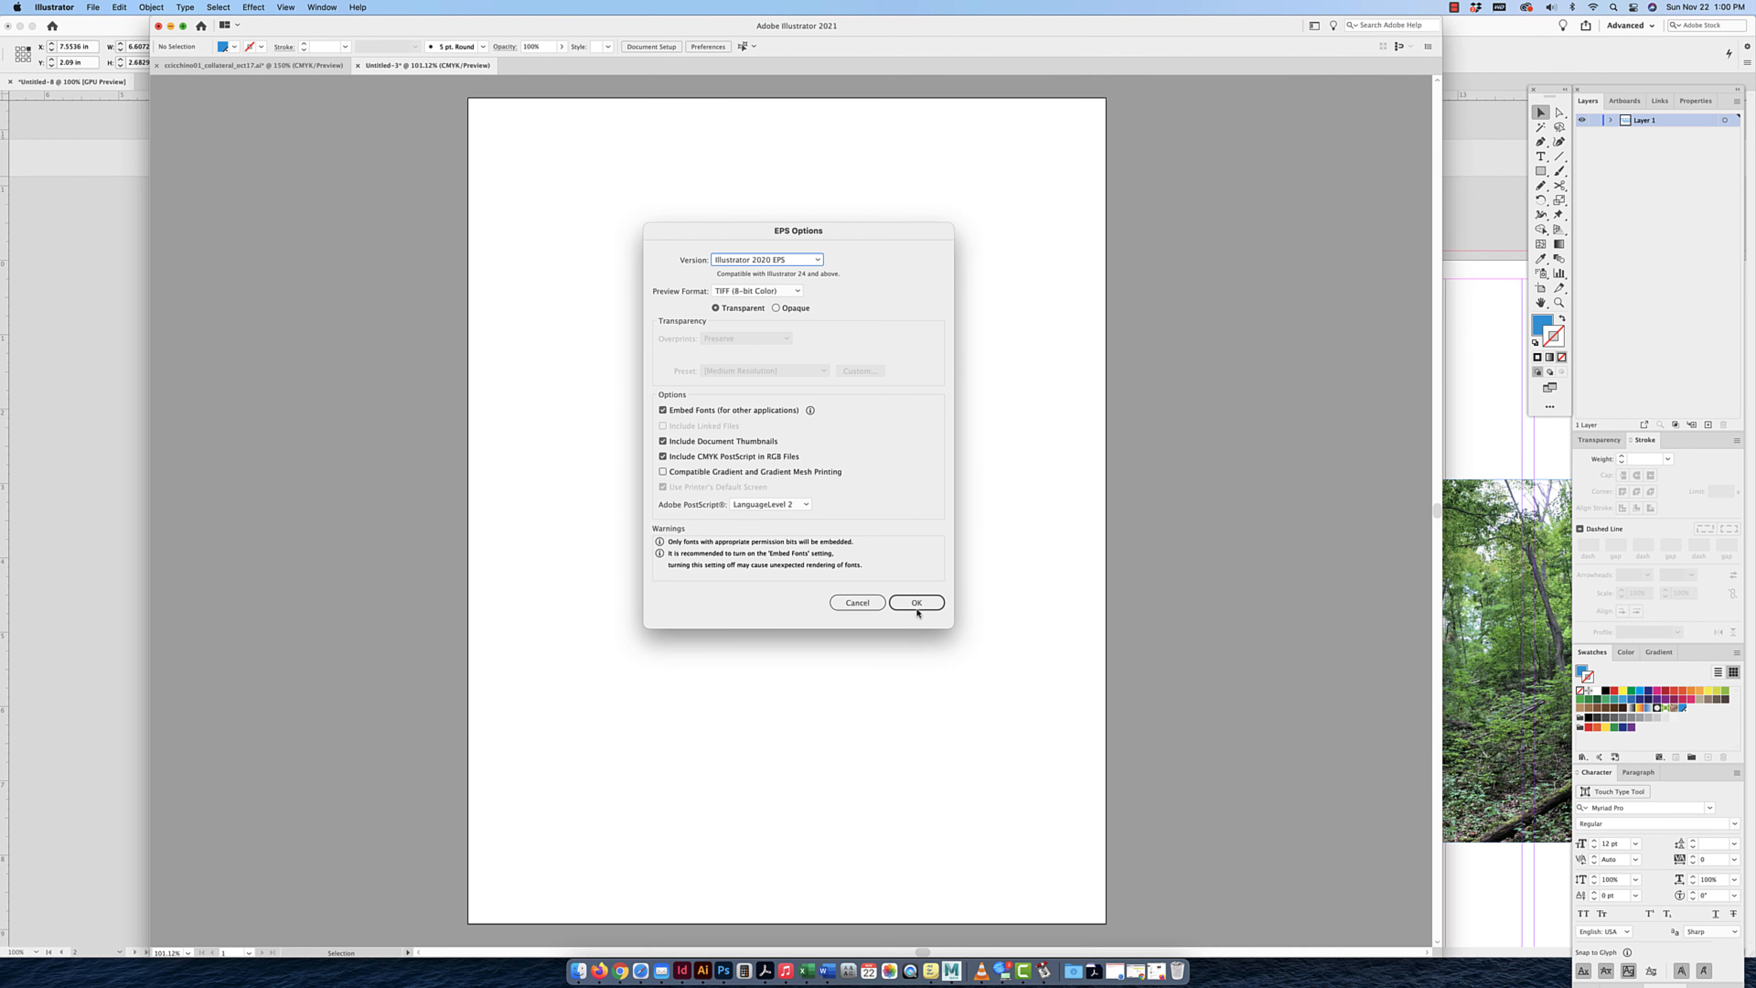
click(917, 603)
Return to InDesign and place npca_logo.eps on page 2 below the large logo, at about X 5.25 in, Y 6.21 in.
click(682, 971)
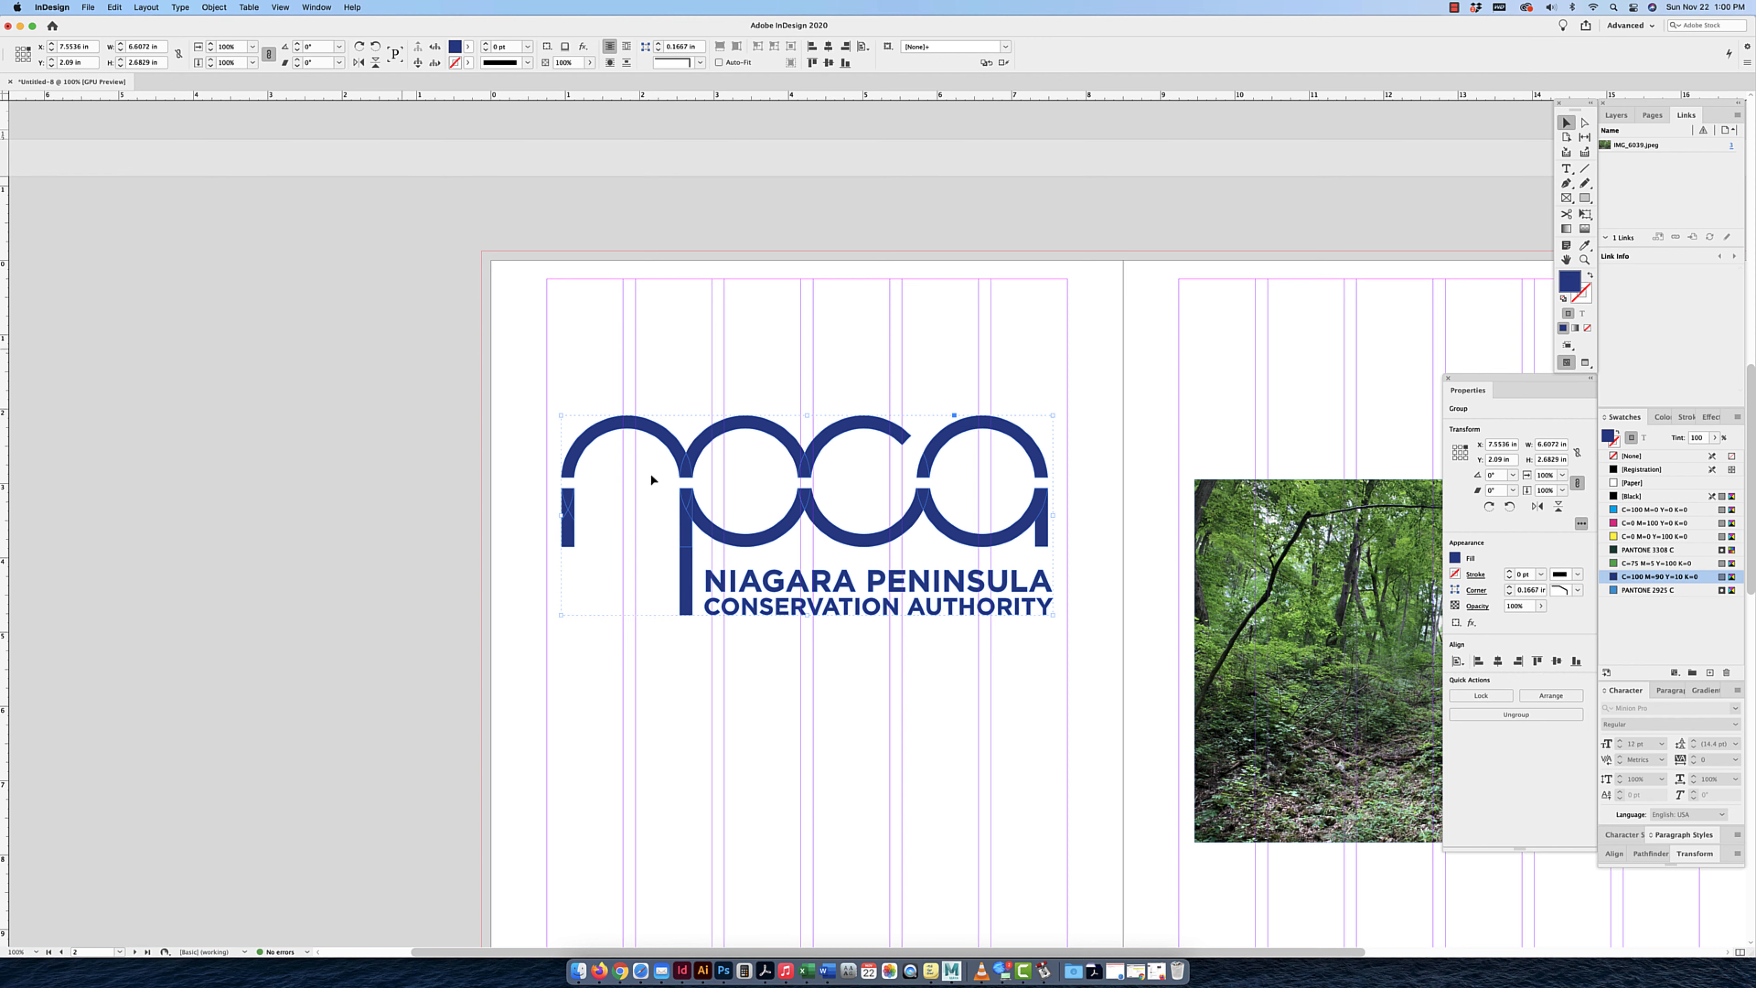
click(83, 8)
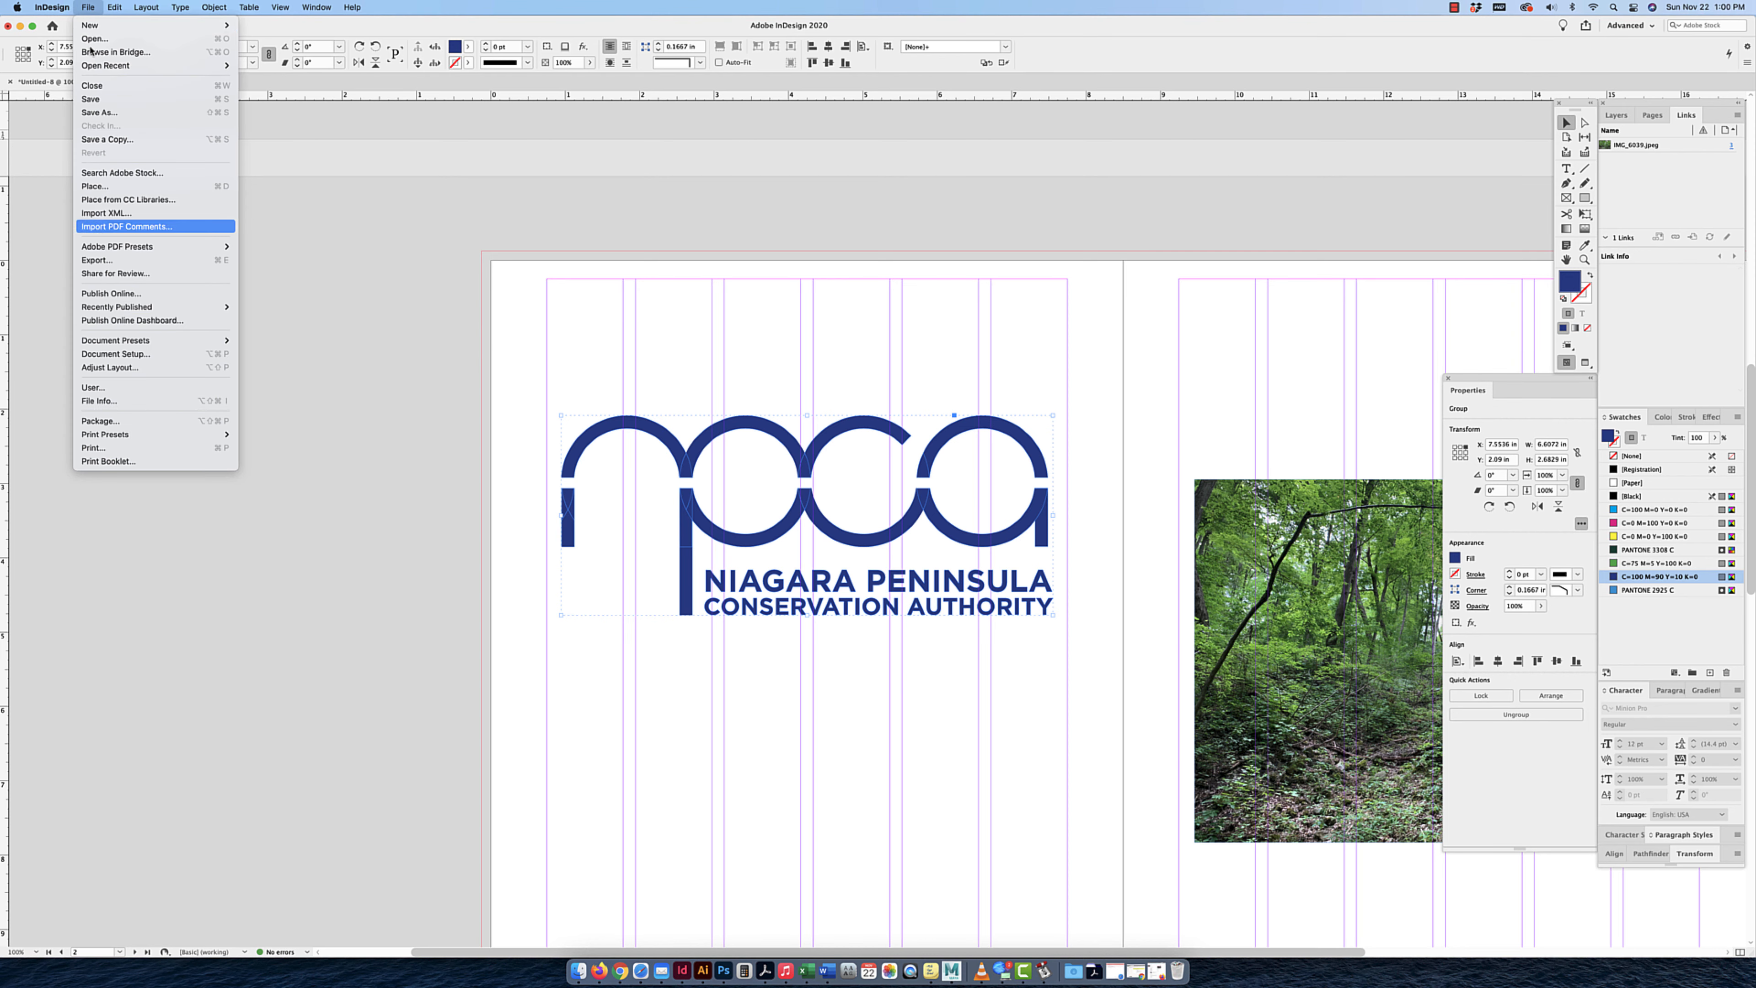
click(138, 183)
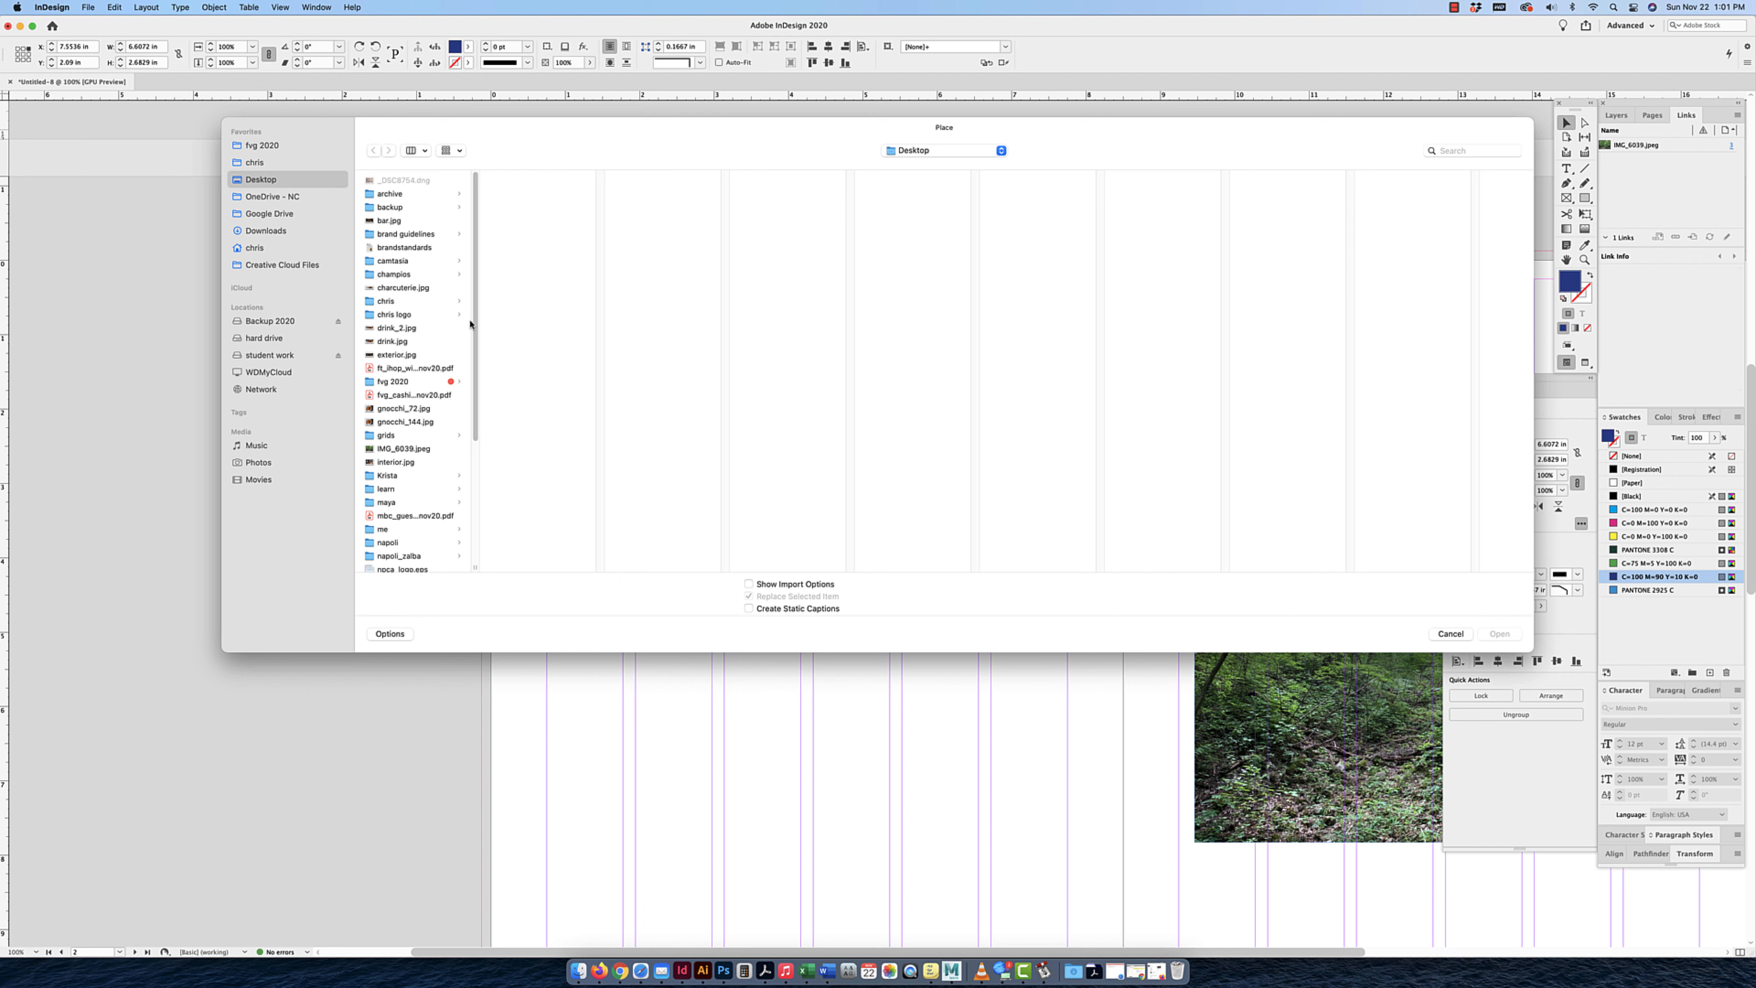
scroll(442, 360, down, 3)
click(408, 507)
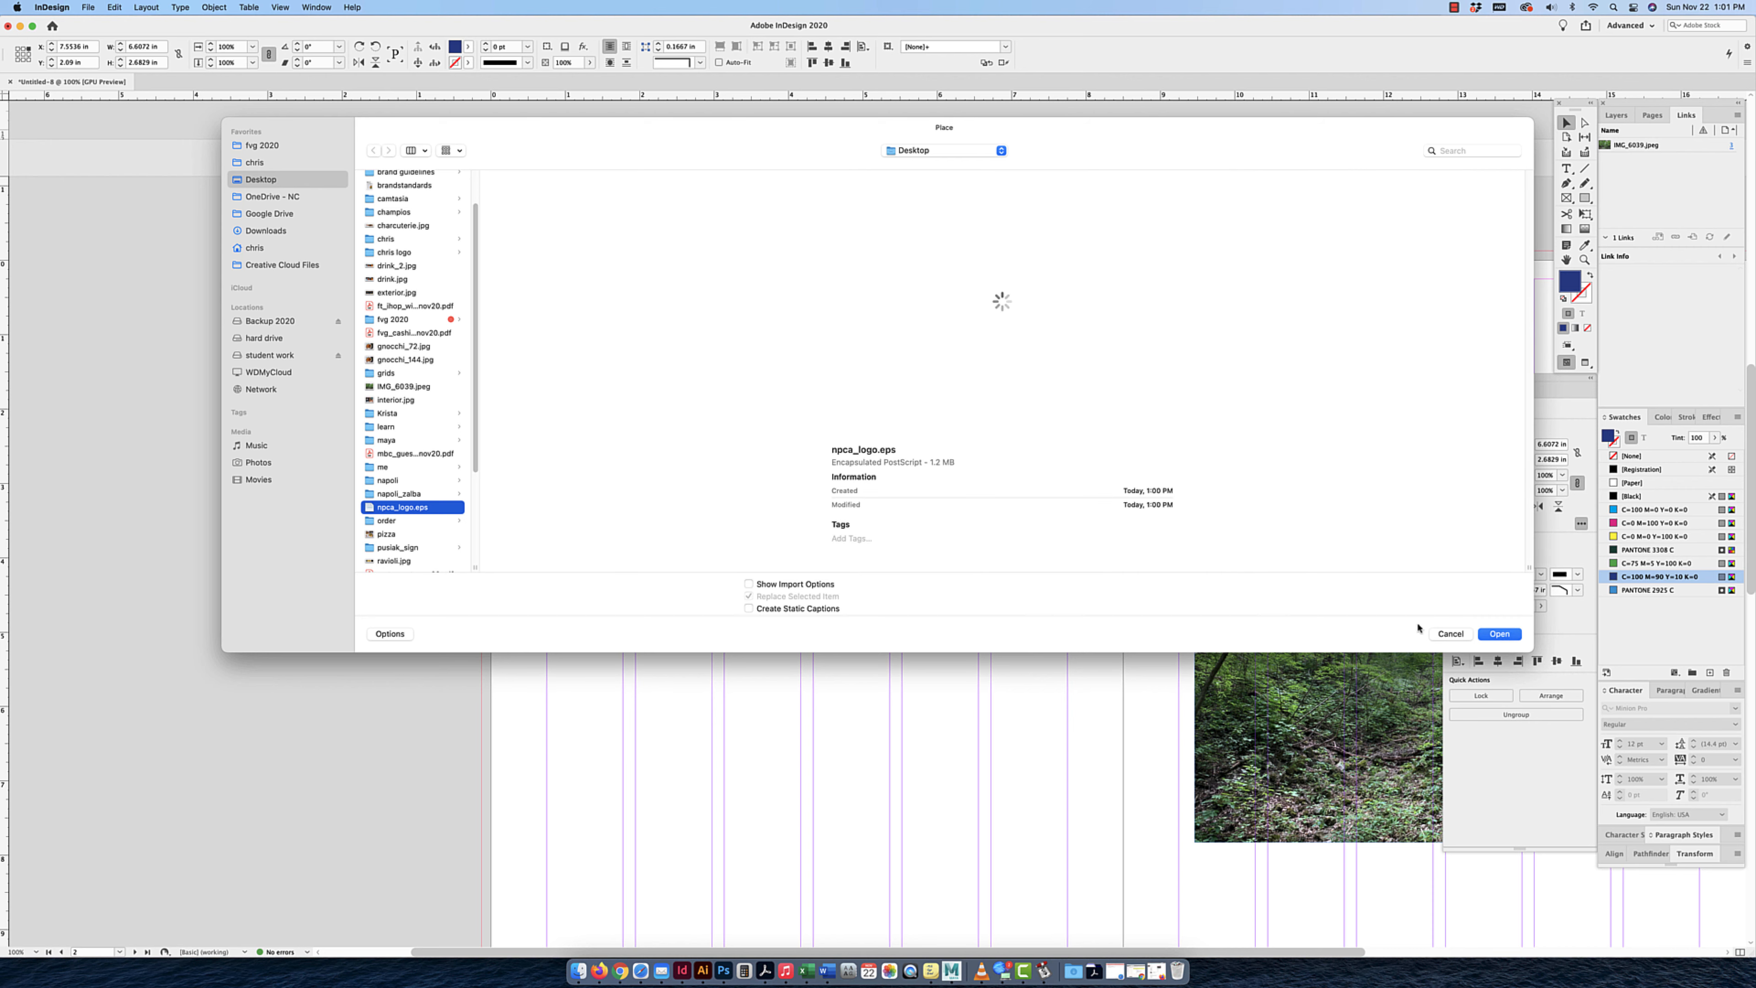
key(Return)
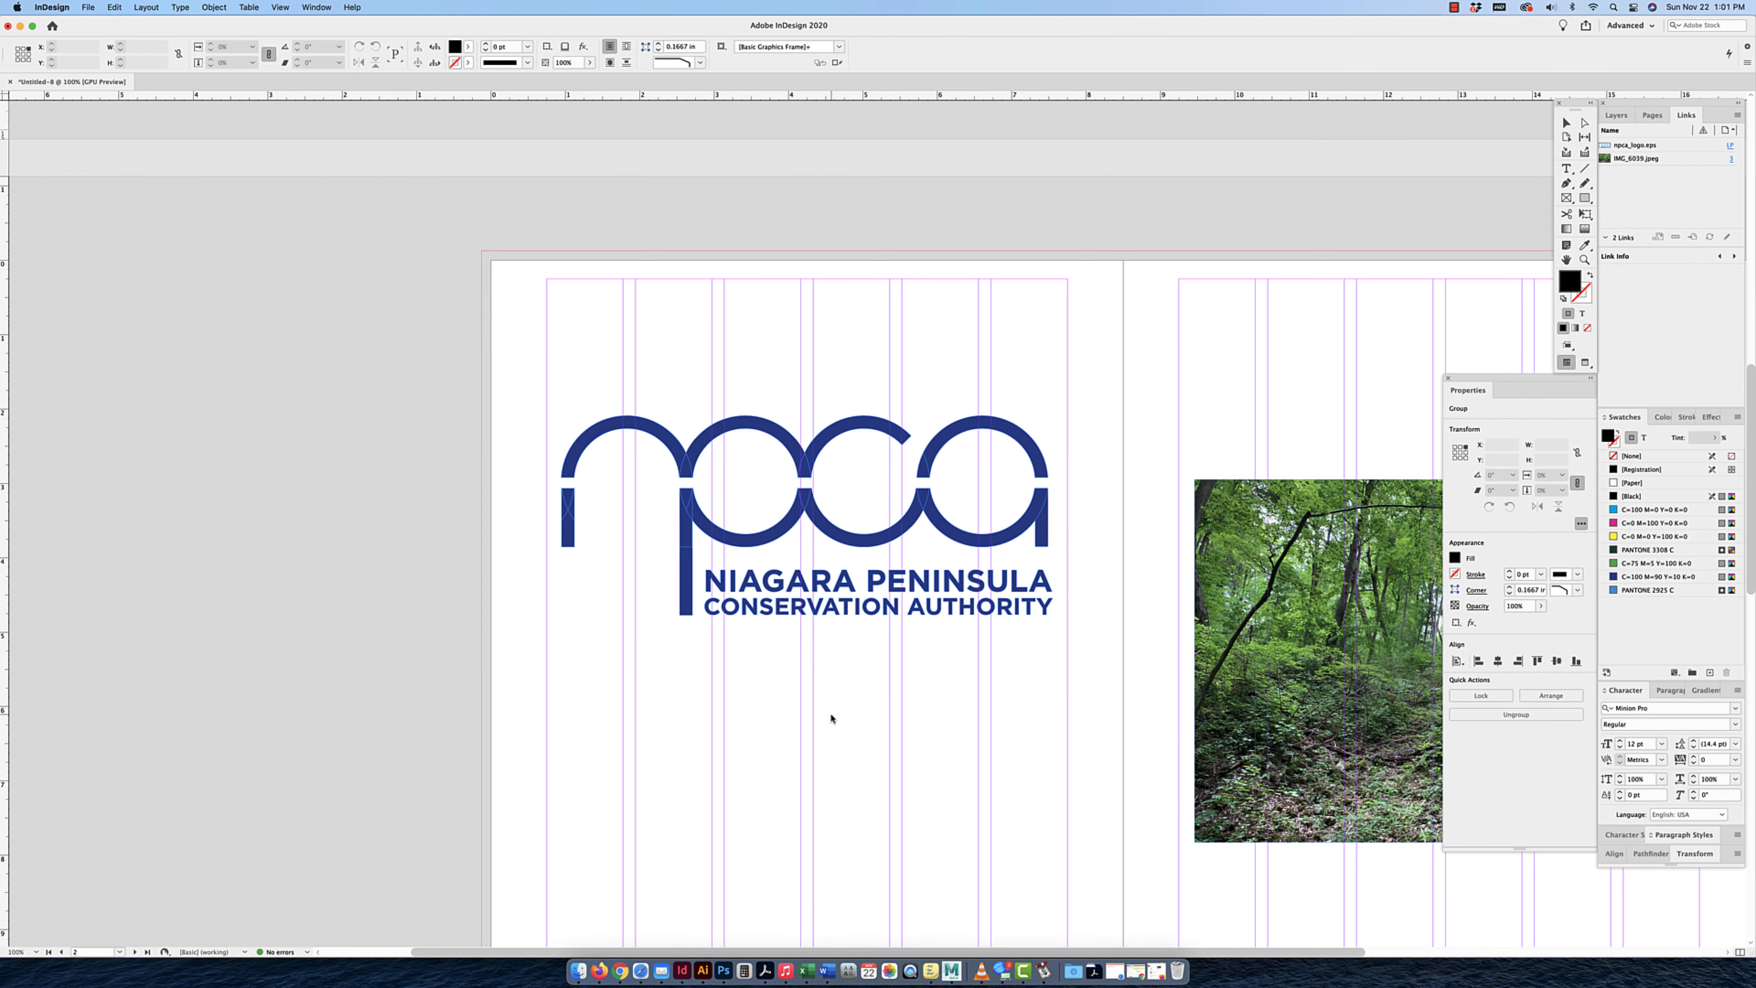
click(831, 718)
drag(882, 736, 797, 744)
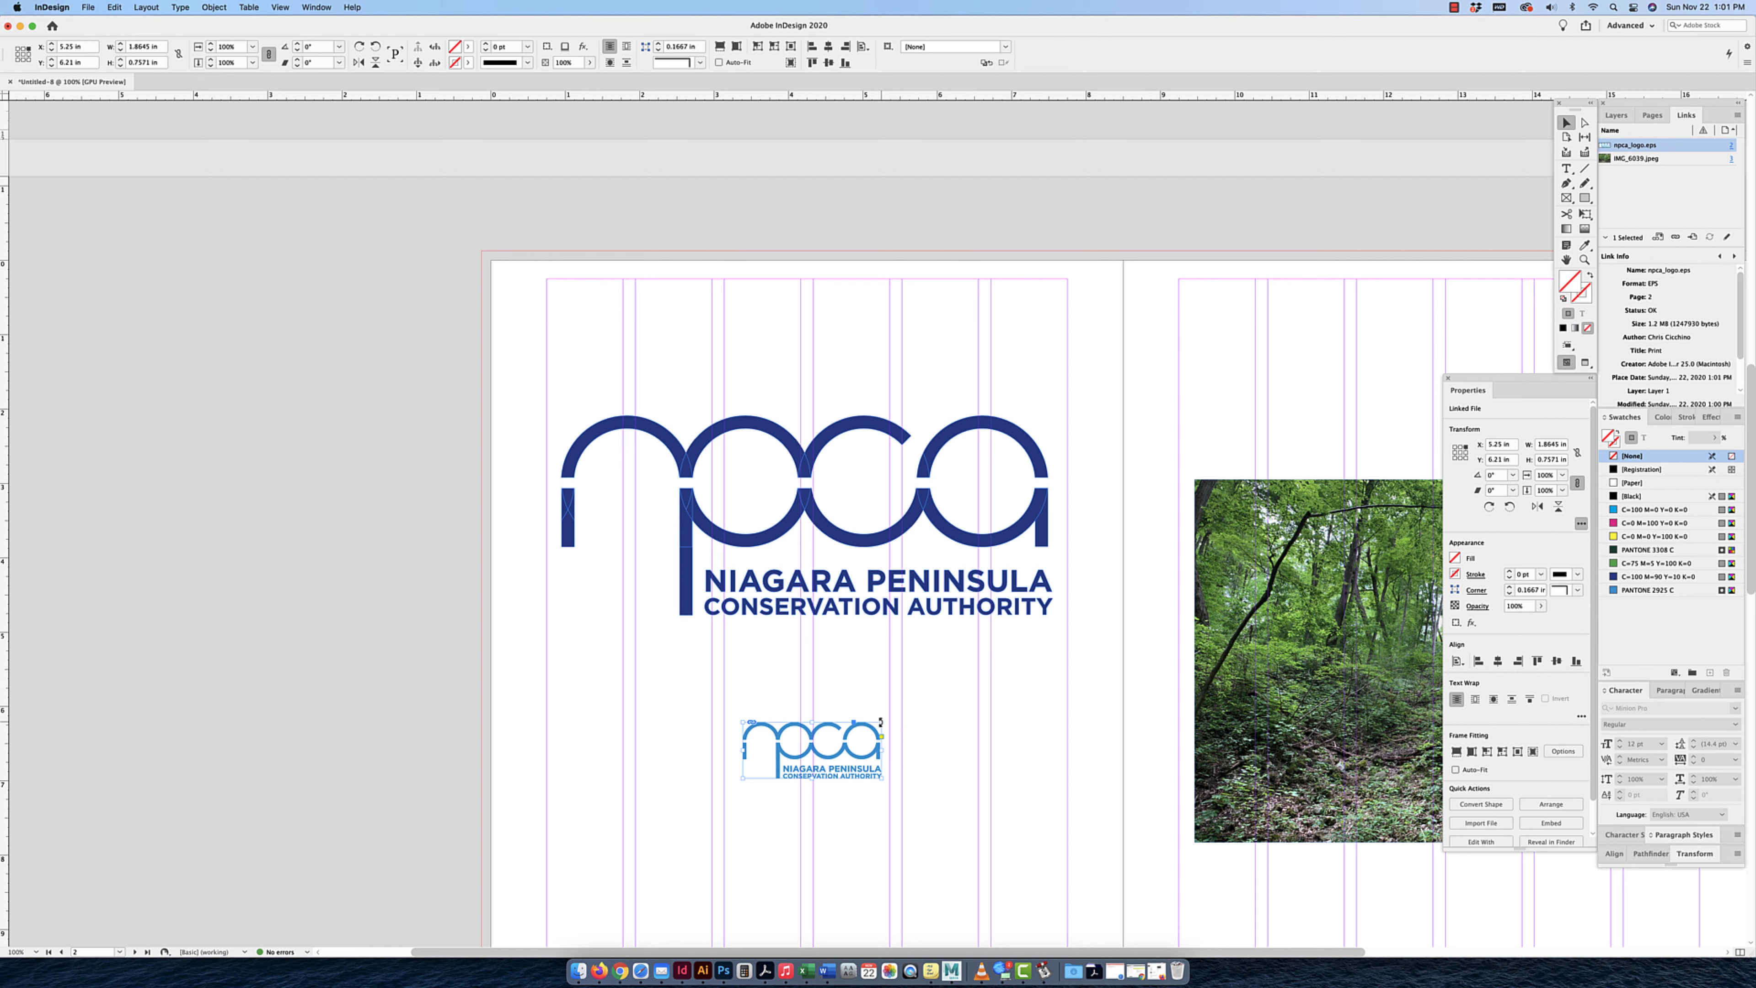
Select the pasted logo and the placed EPS in turn to compare their link info, fills, frame and content.
click(906, 726)
click(1013, 546)
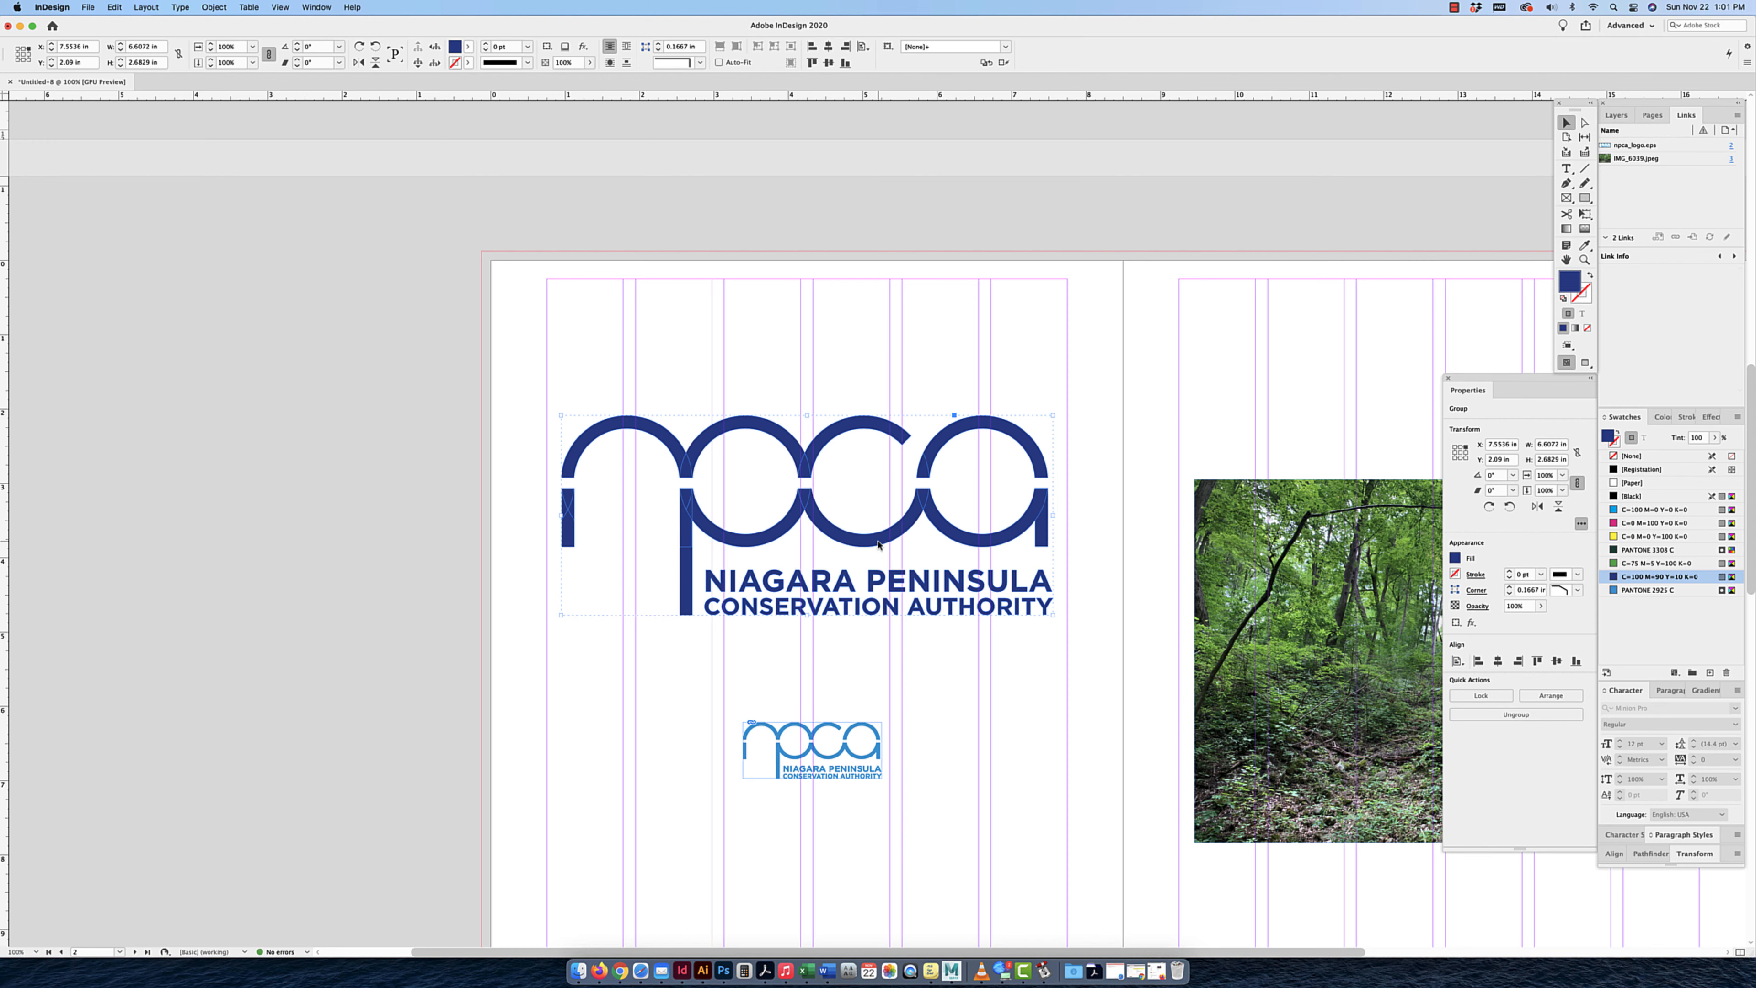
scroll(899, 567, right, 3)
scroll(877, 548, left, 1)
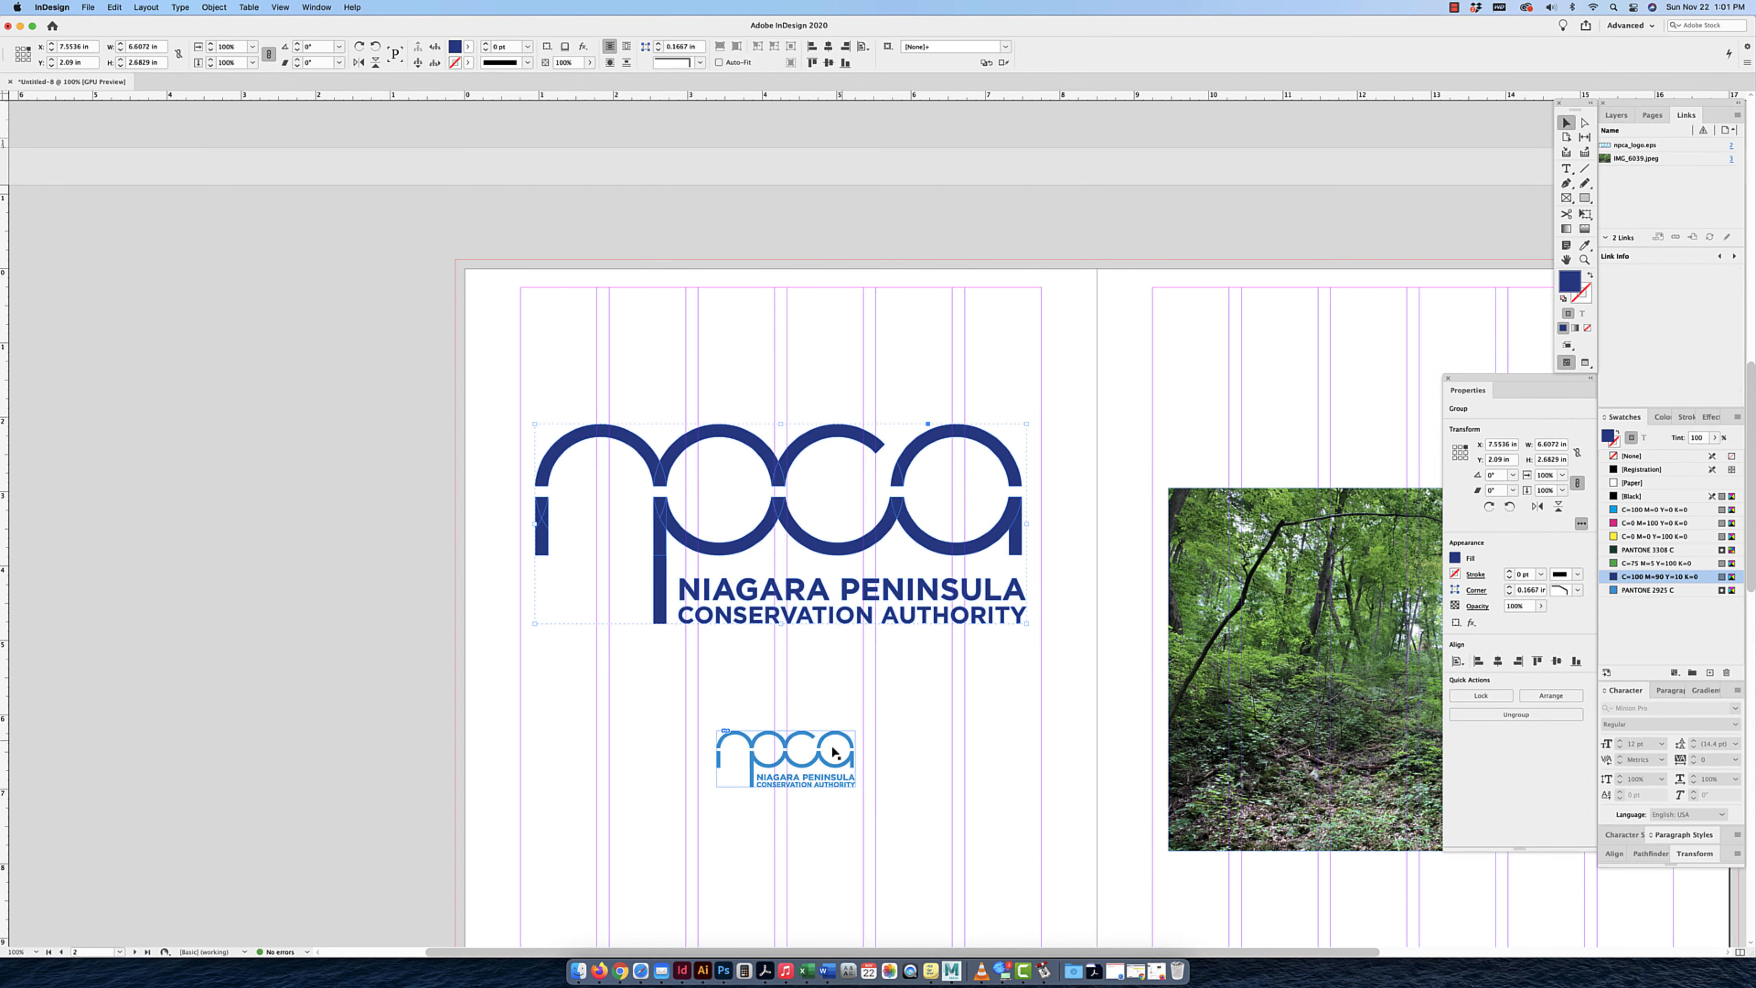
click(823, 758)
scroll(917, 768, down, 2)
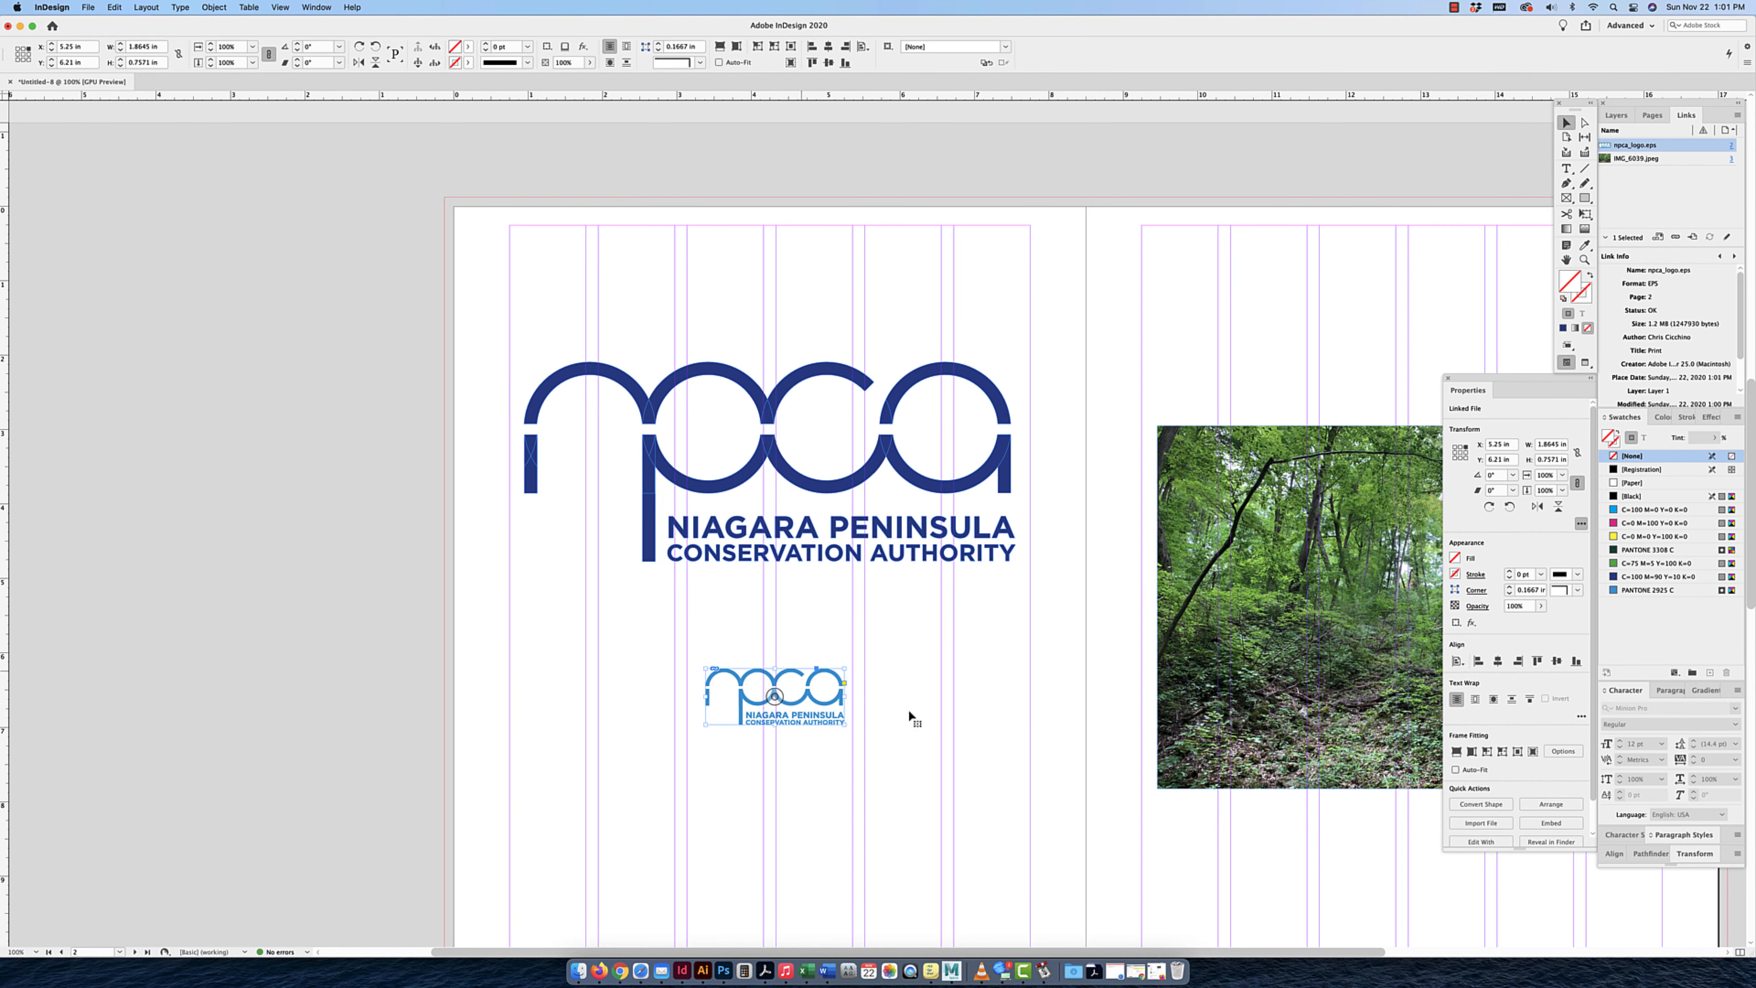
double_click(771, 719)
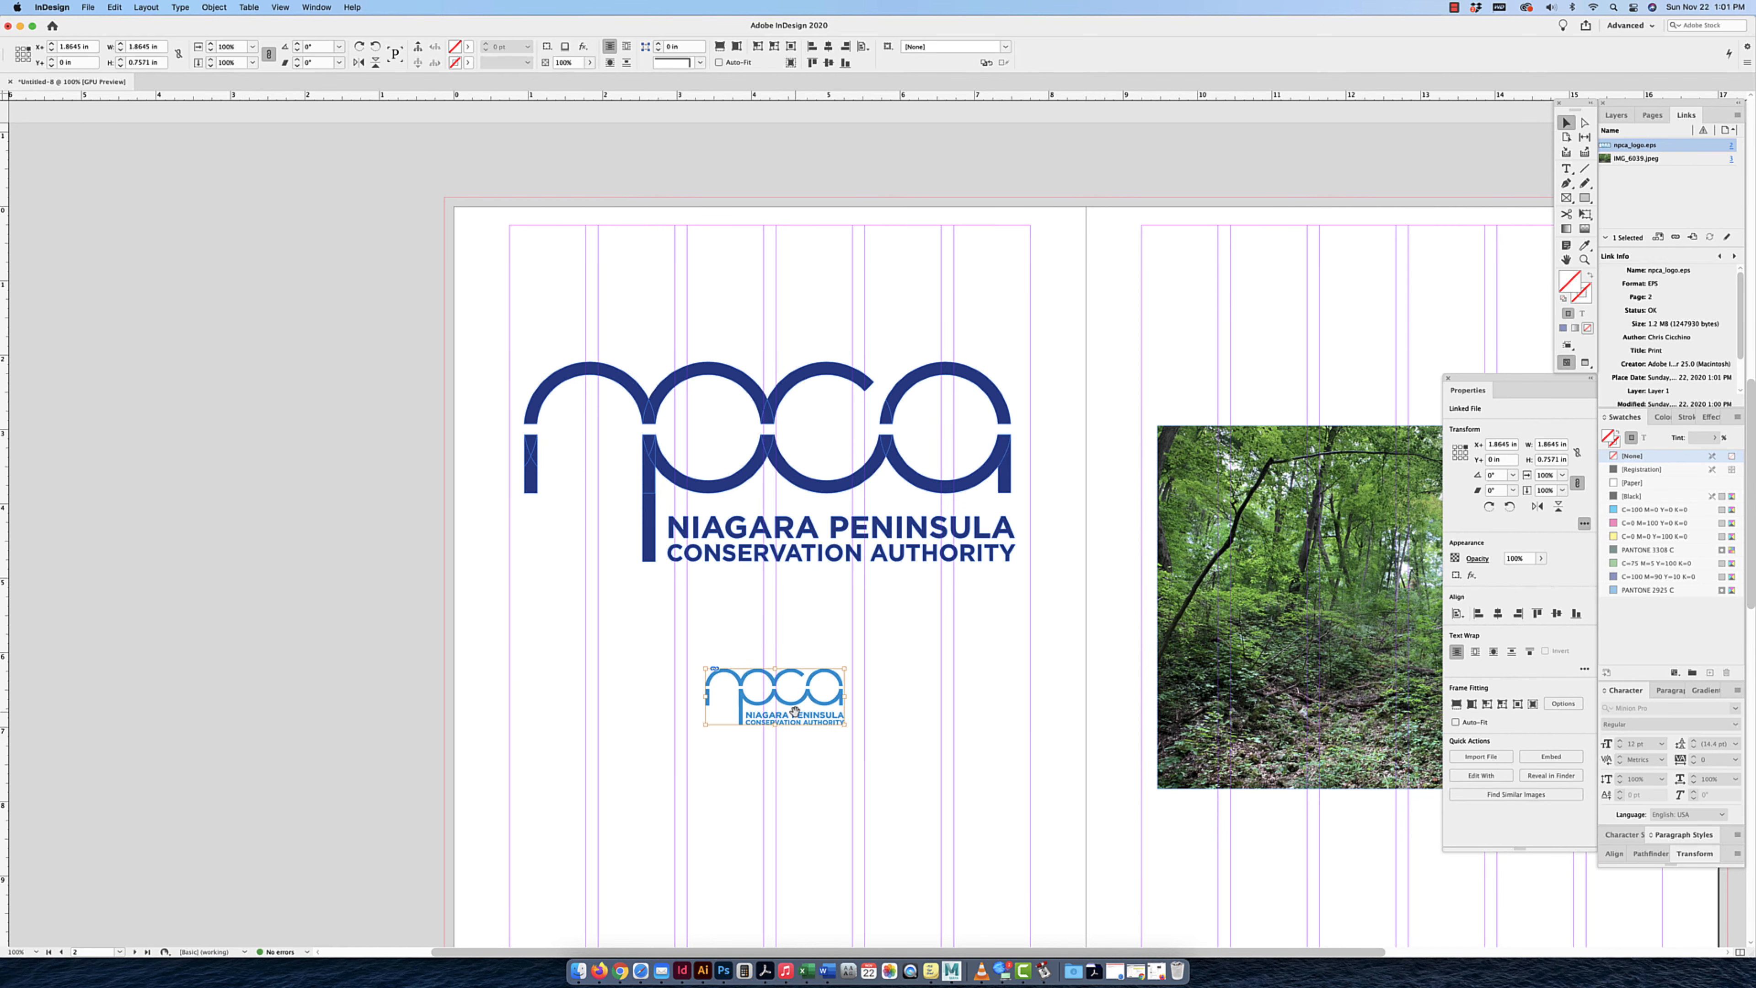
click(904, 712)
click(840, 712)
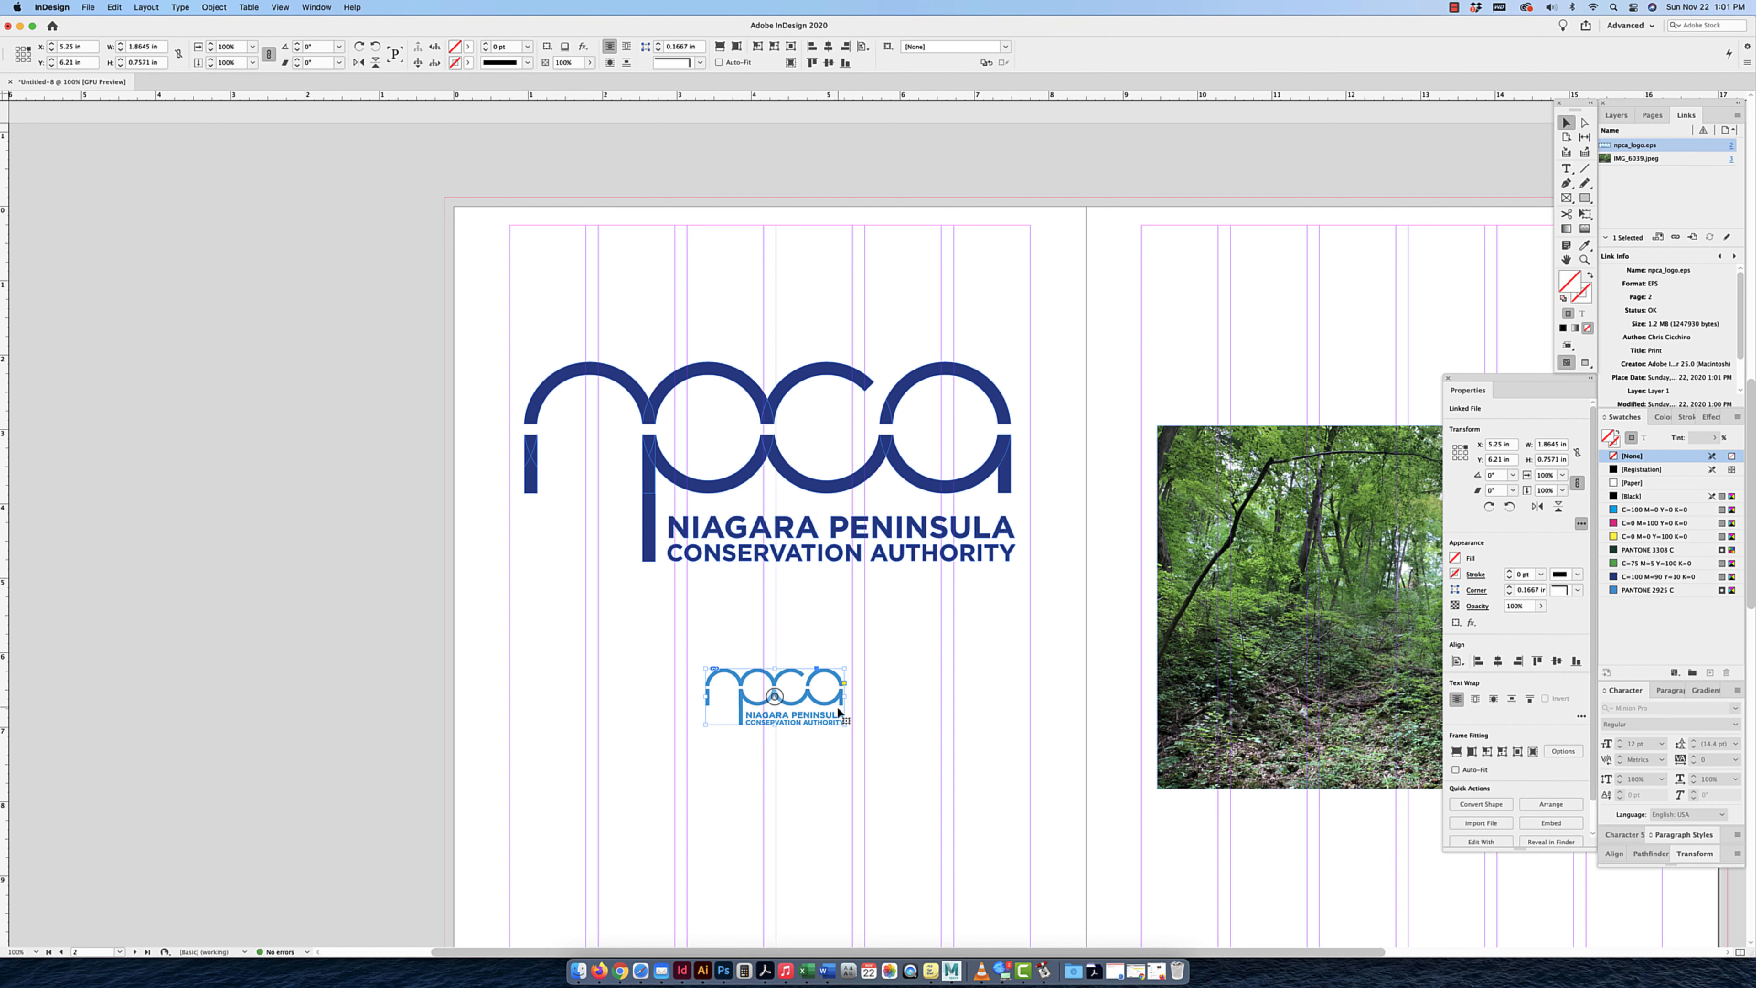
Move the EPS frame to about X 3.45 in, Y 5.92 in, and enlarge the graphic inside it to about 5.03 x 2.04 in.
drag(838, 712, 704, 691)
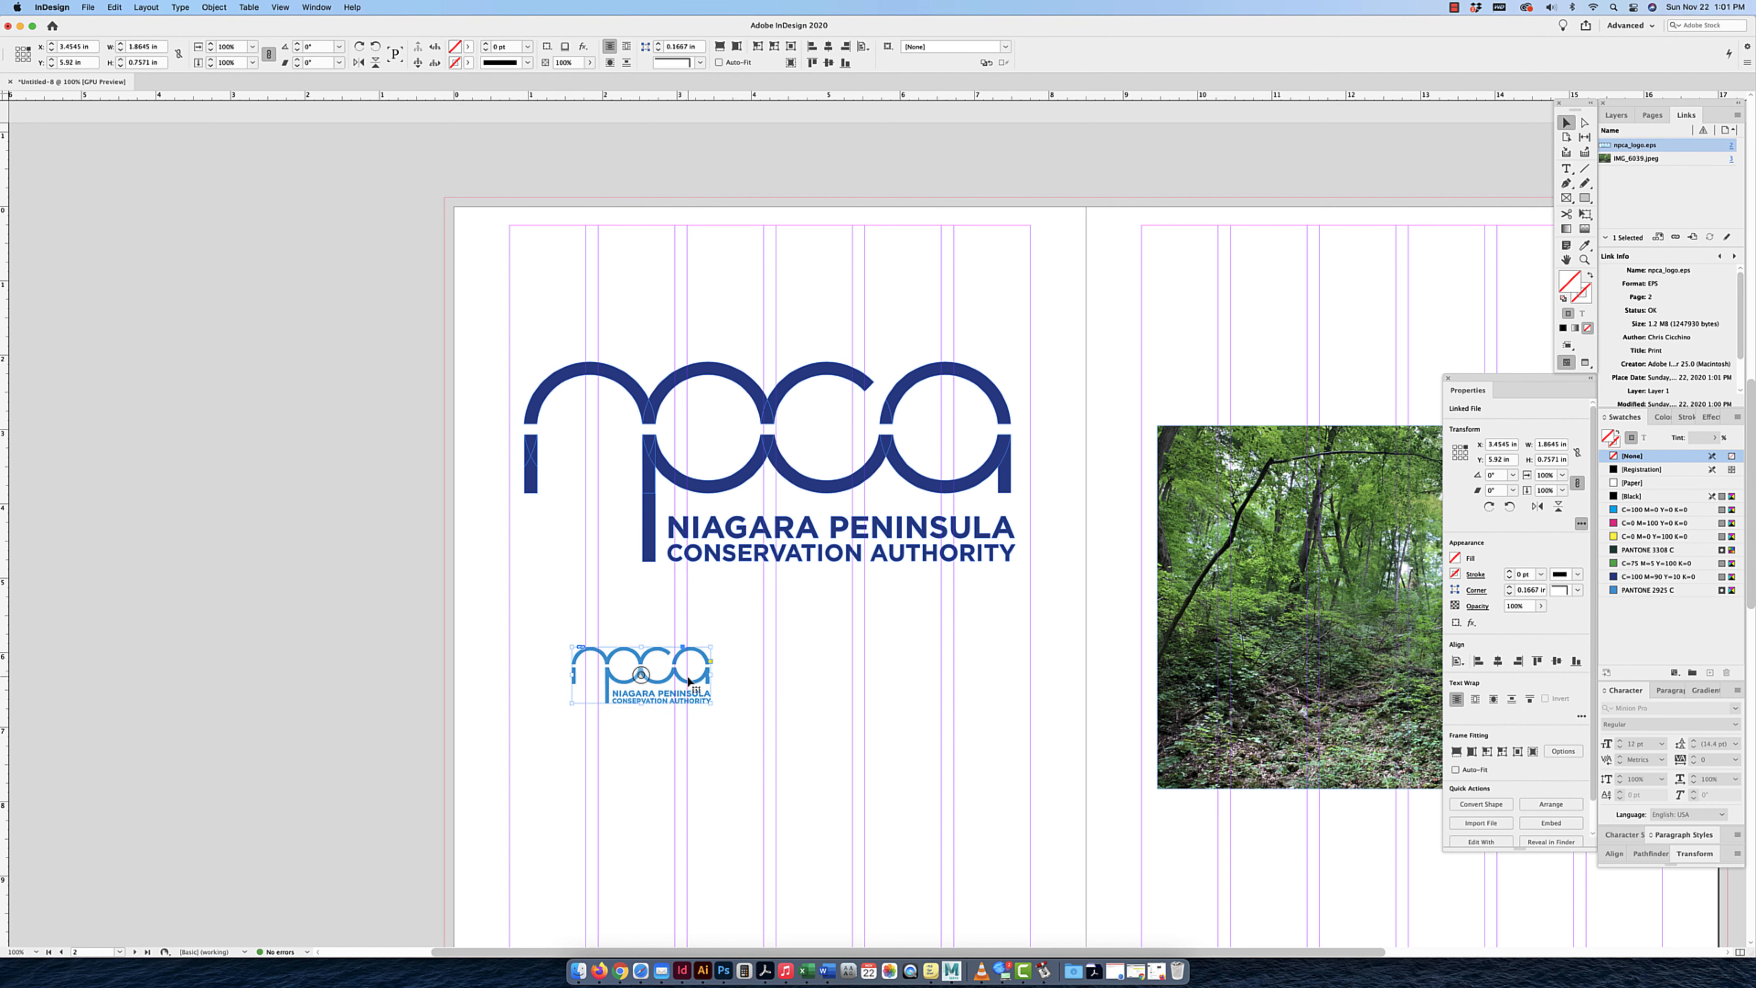
double_click(688, 678)
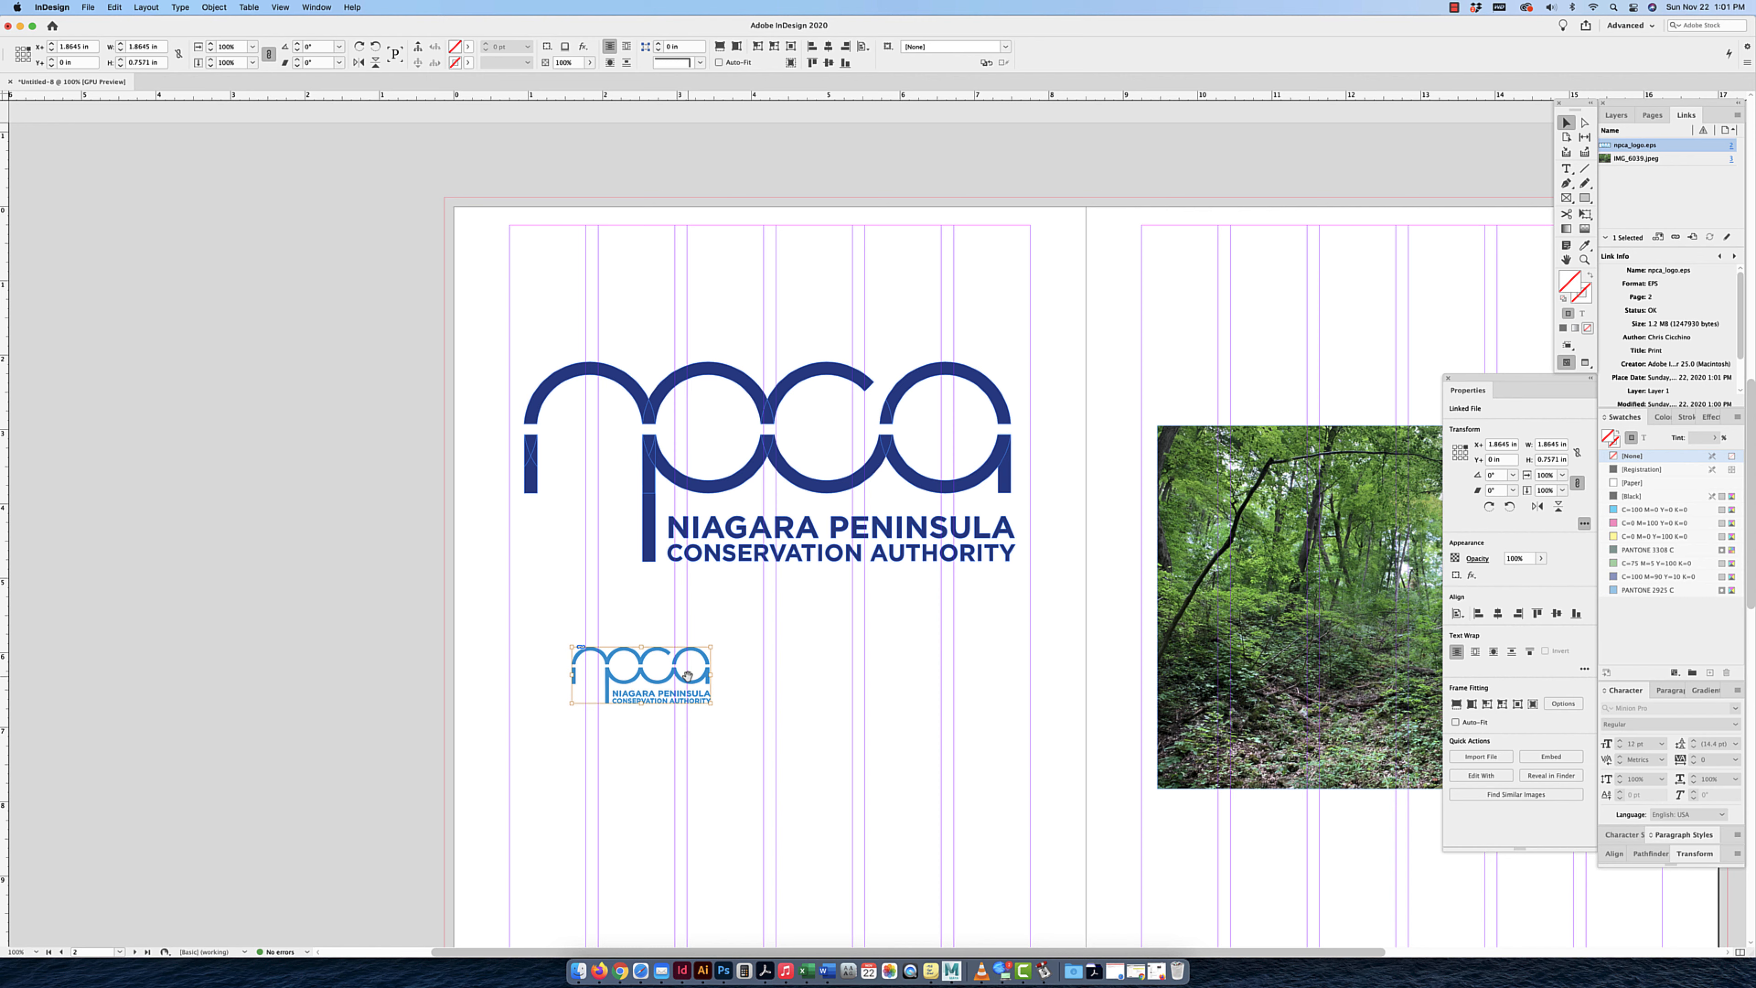
drag(711, 705, 784, 752)
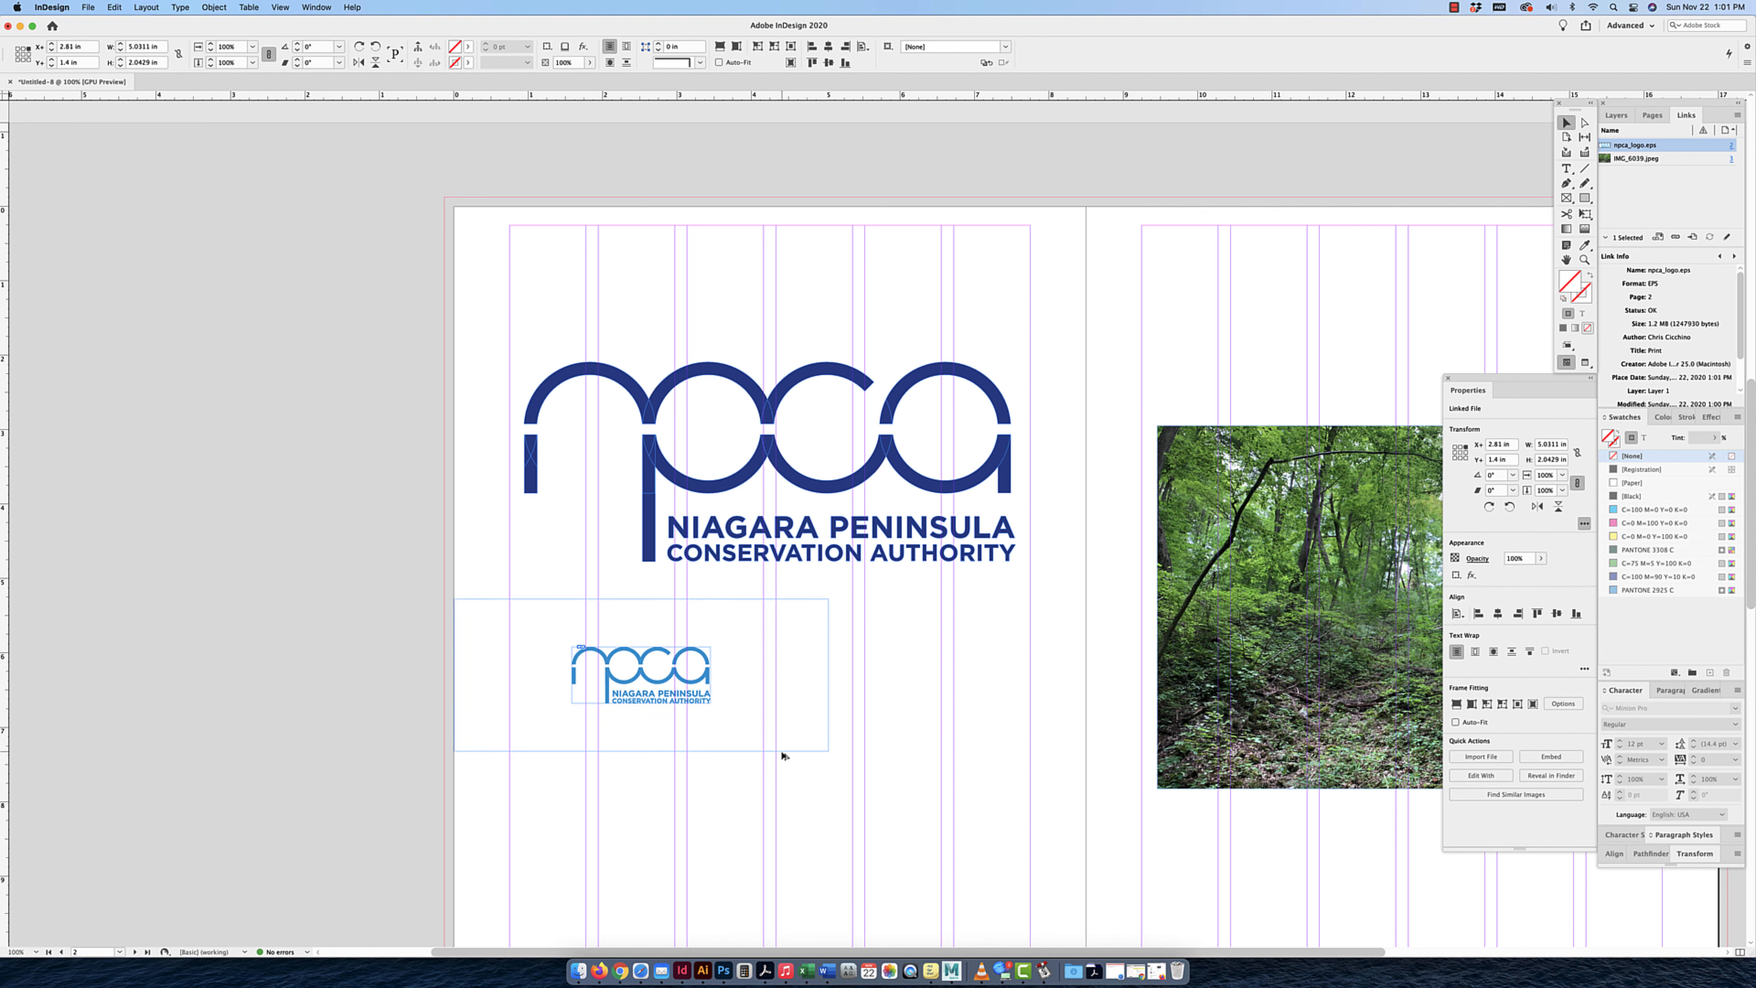
Fit the placed EPS logo's frame to its content and move it to about X 6.36 in, Y 6.05 in.
right_click(682, 696)
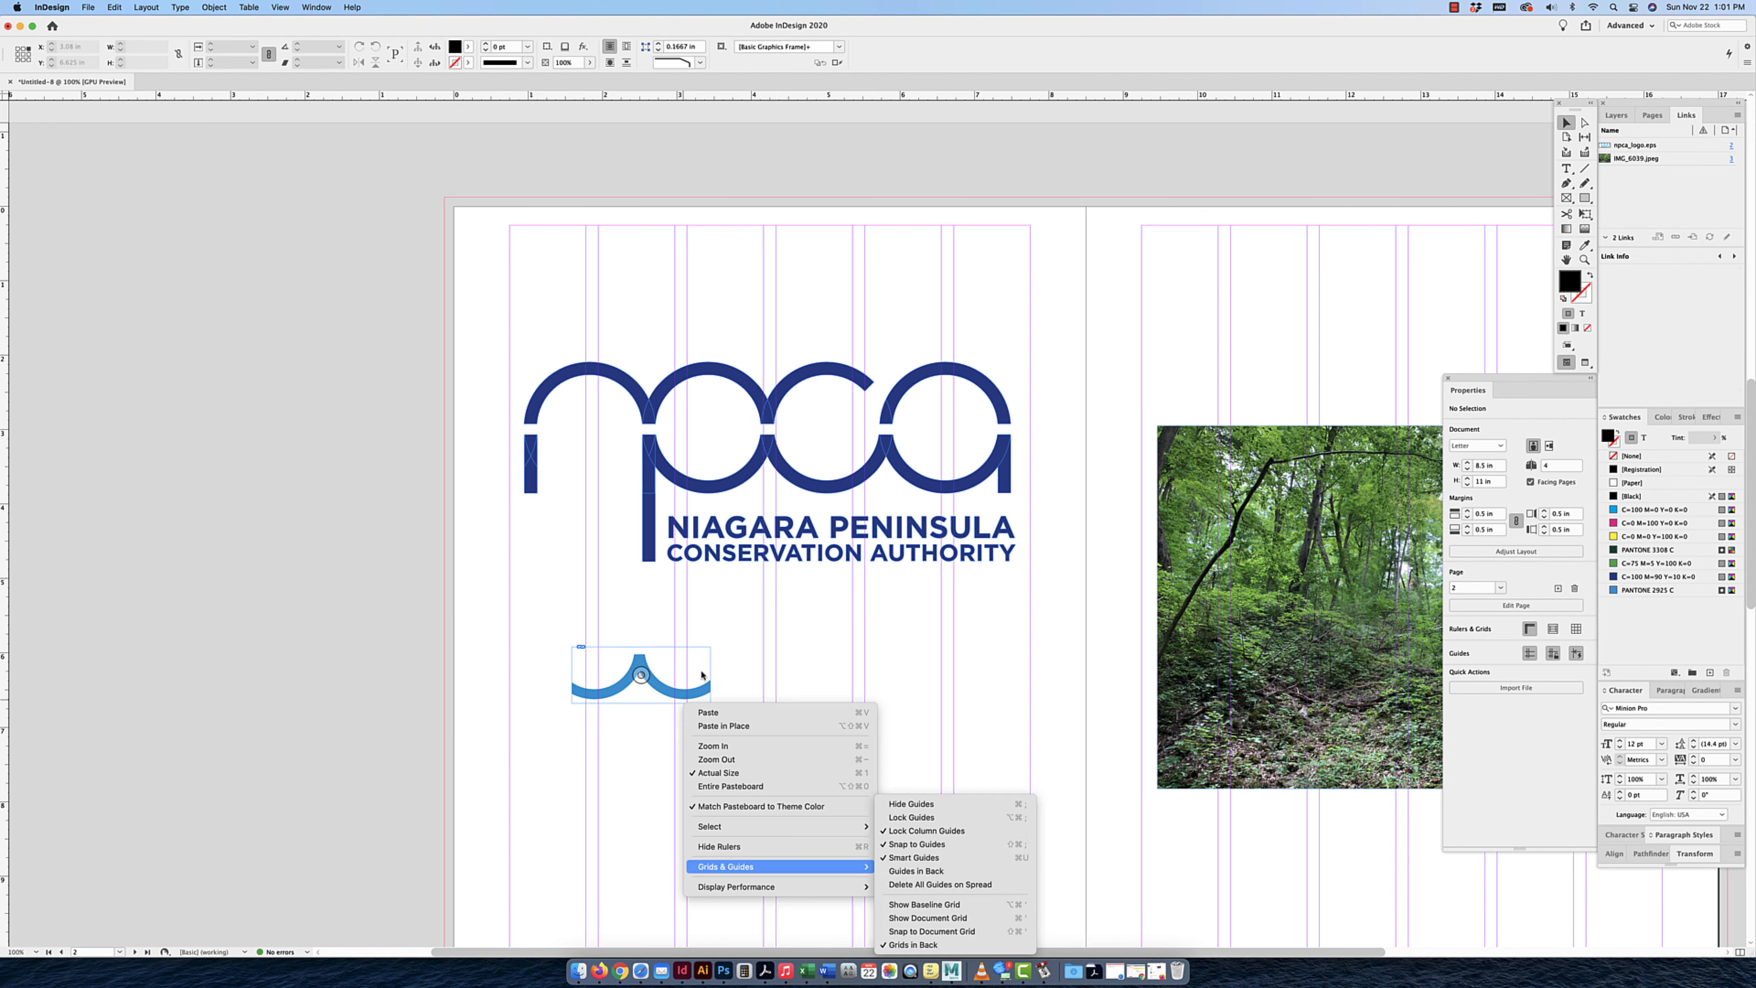
click(717, 639)
right_click(672, 670)
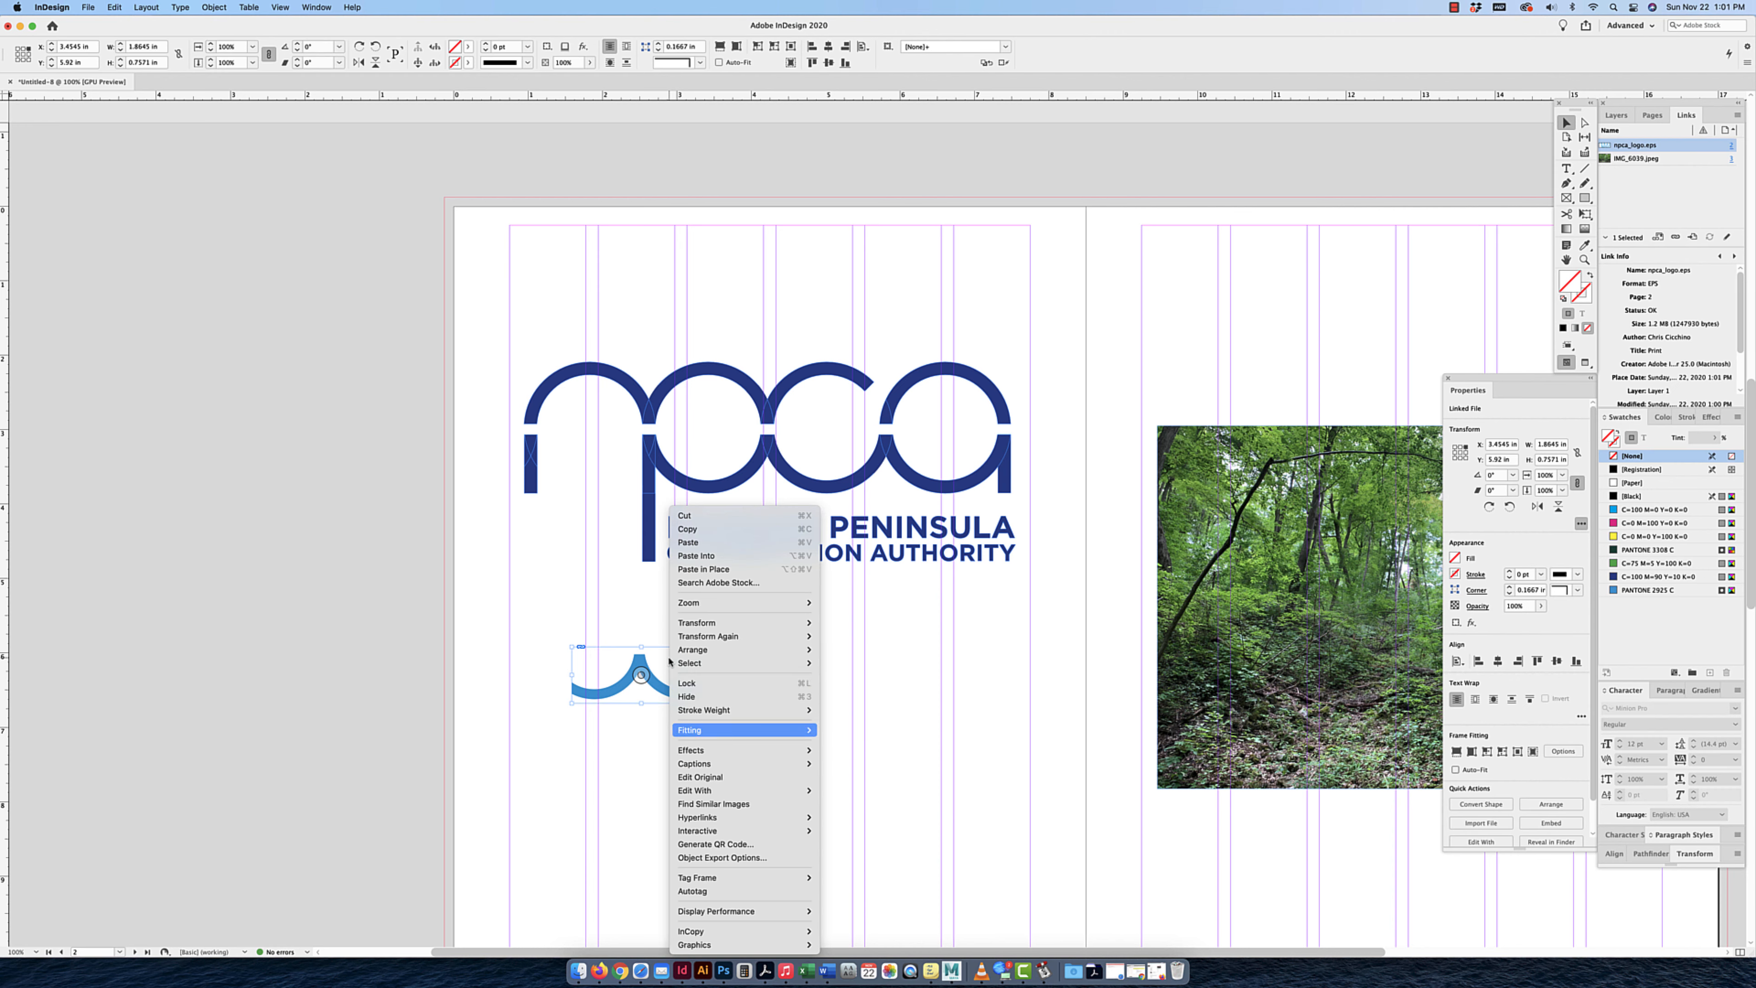
mouse_move(760, 729)
click(874, 779)
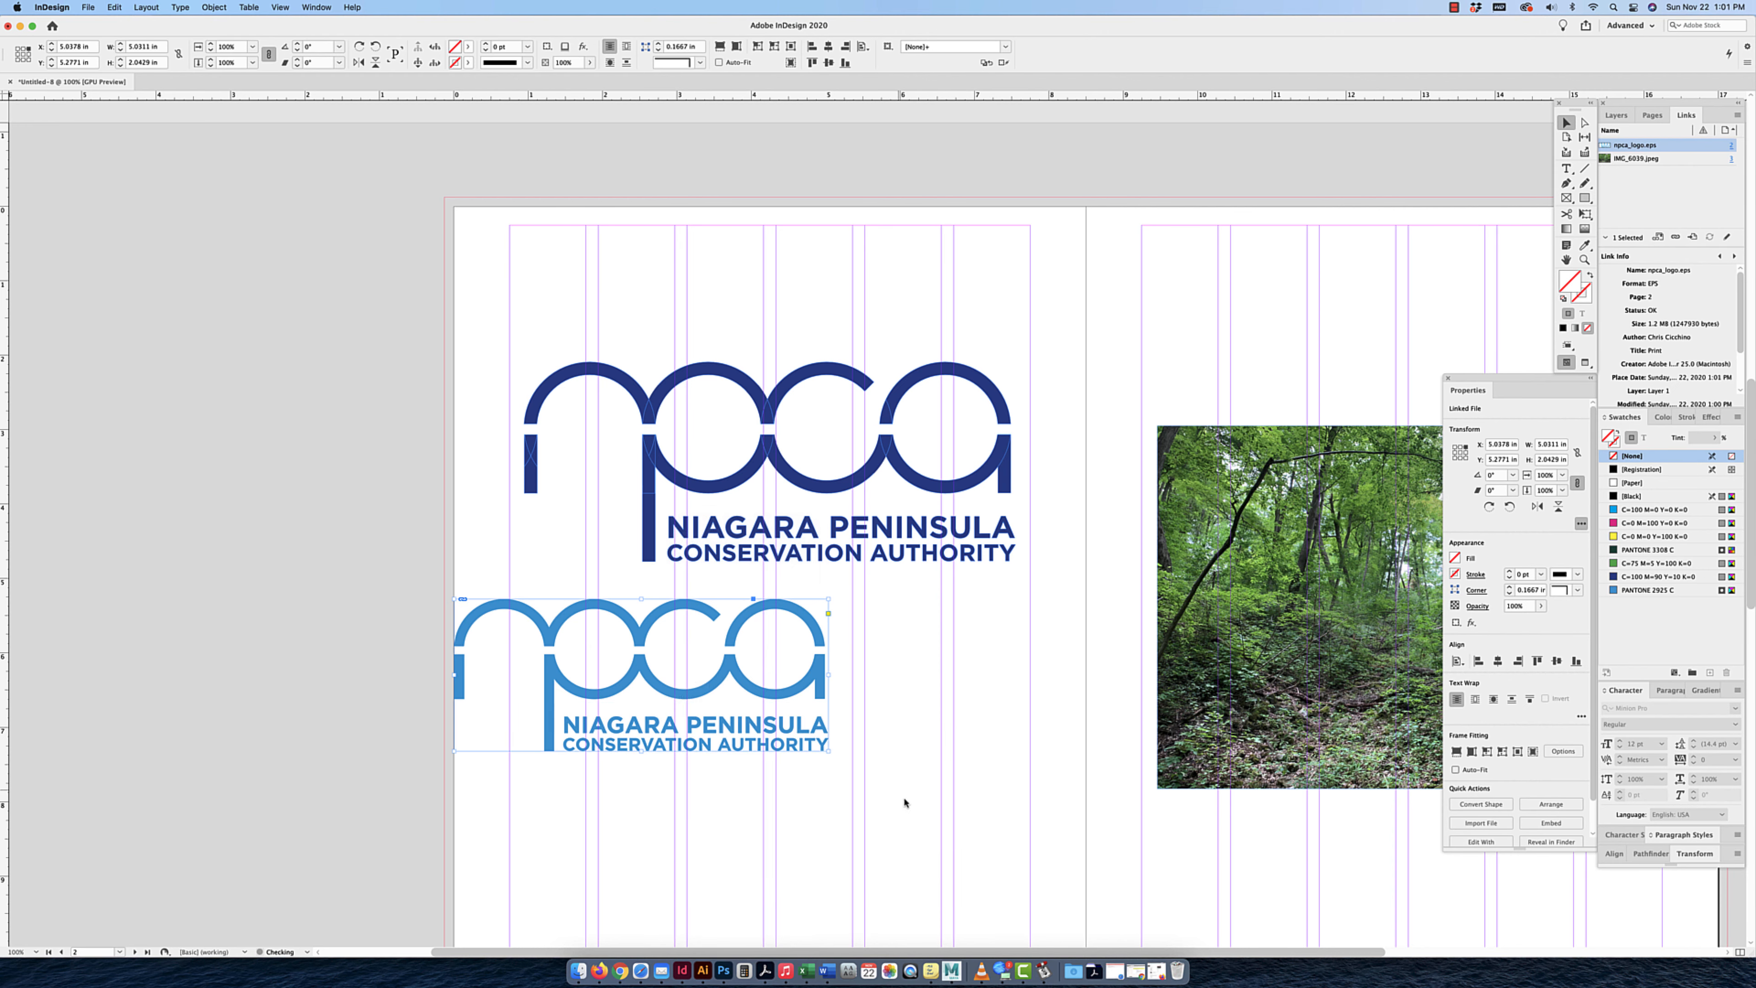
click(887, 749)
drag(797, 696, 896, 754)
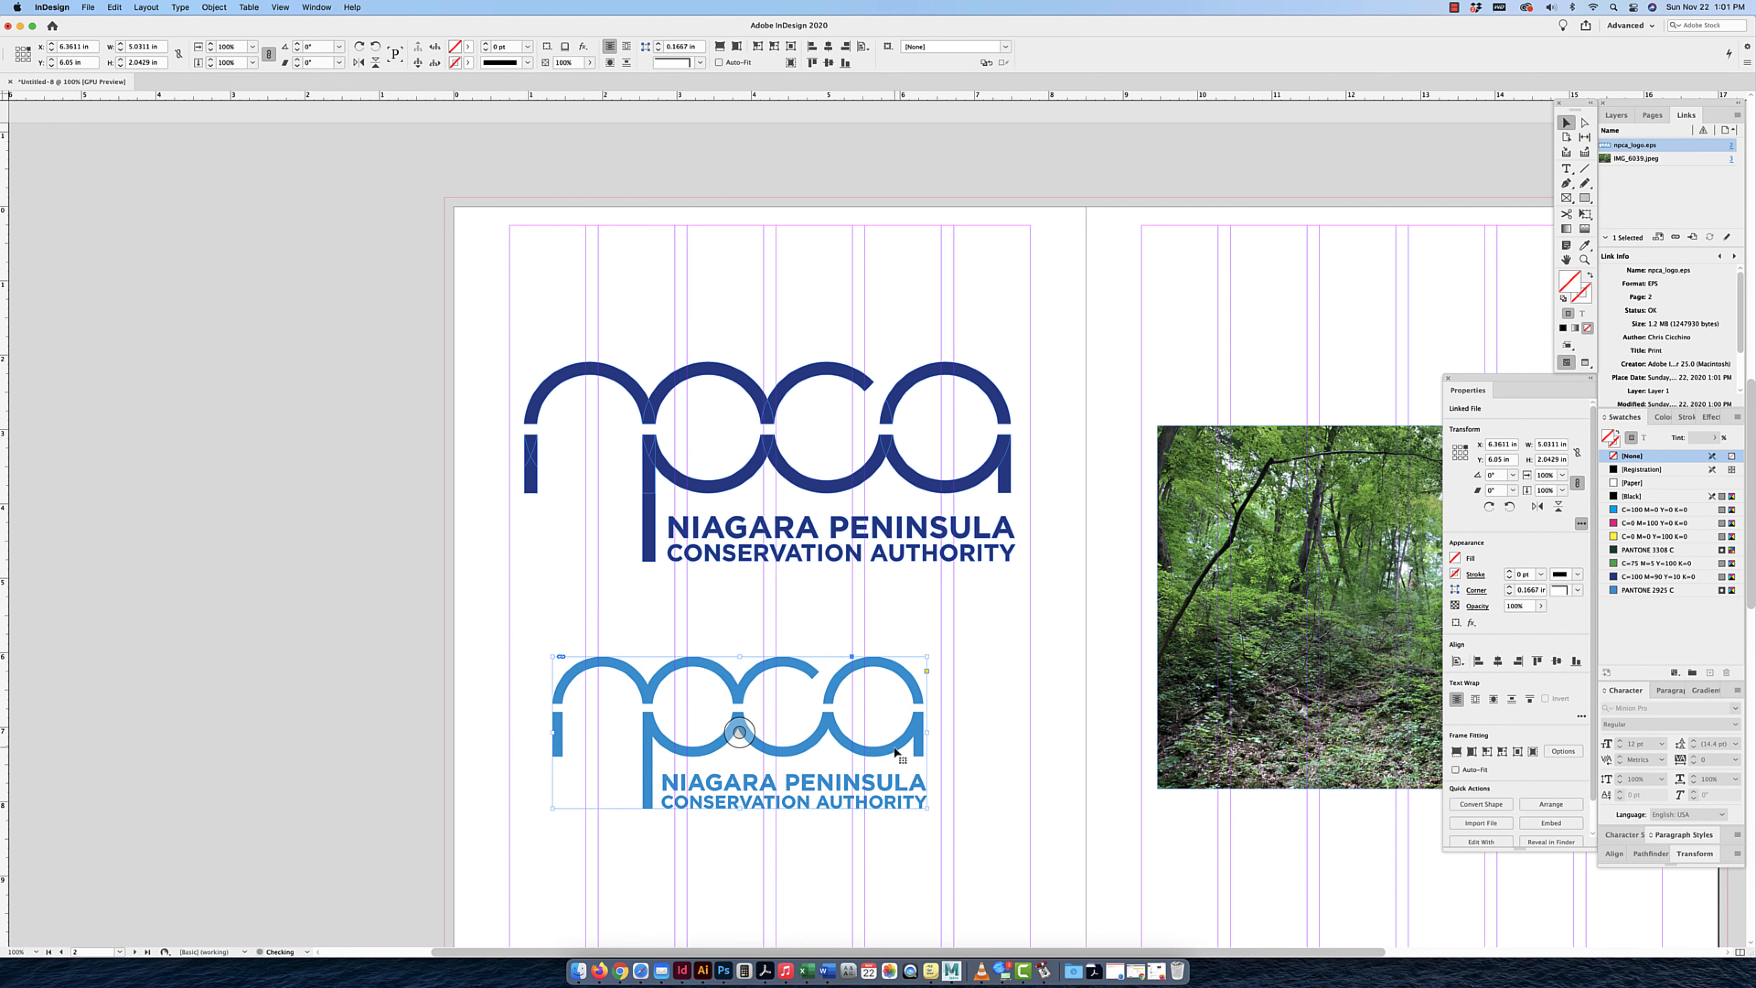
click(971, 710)
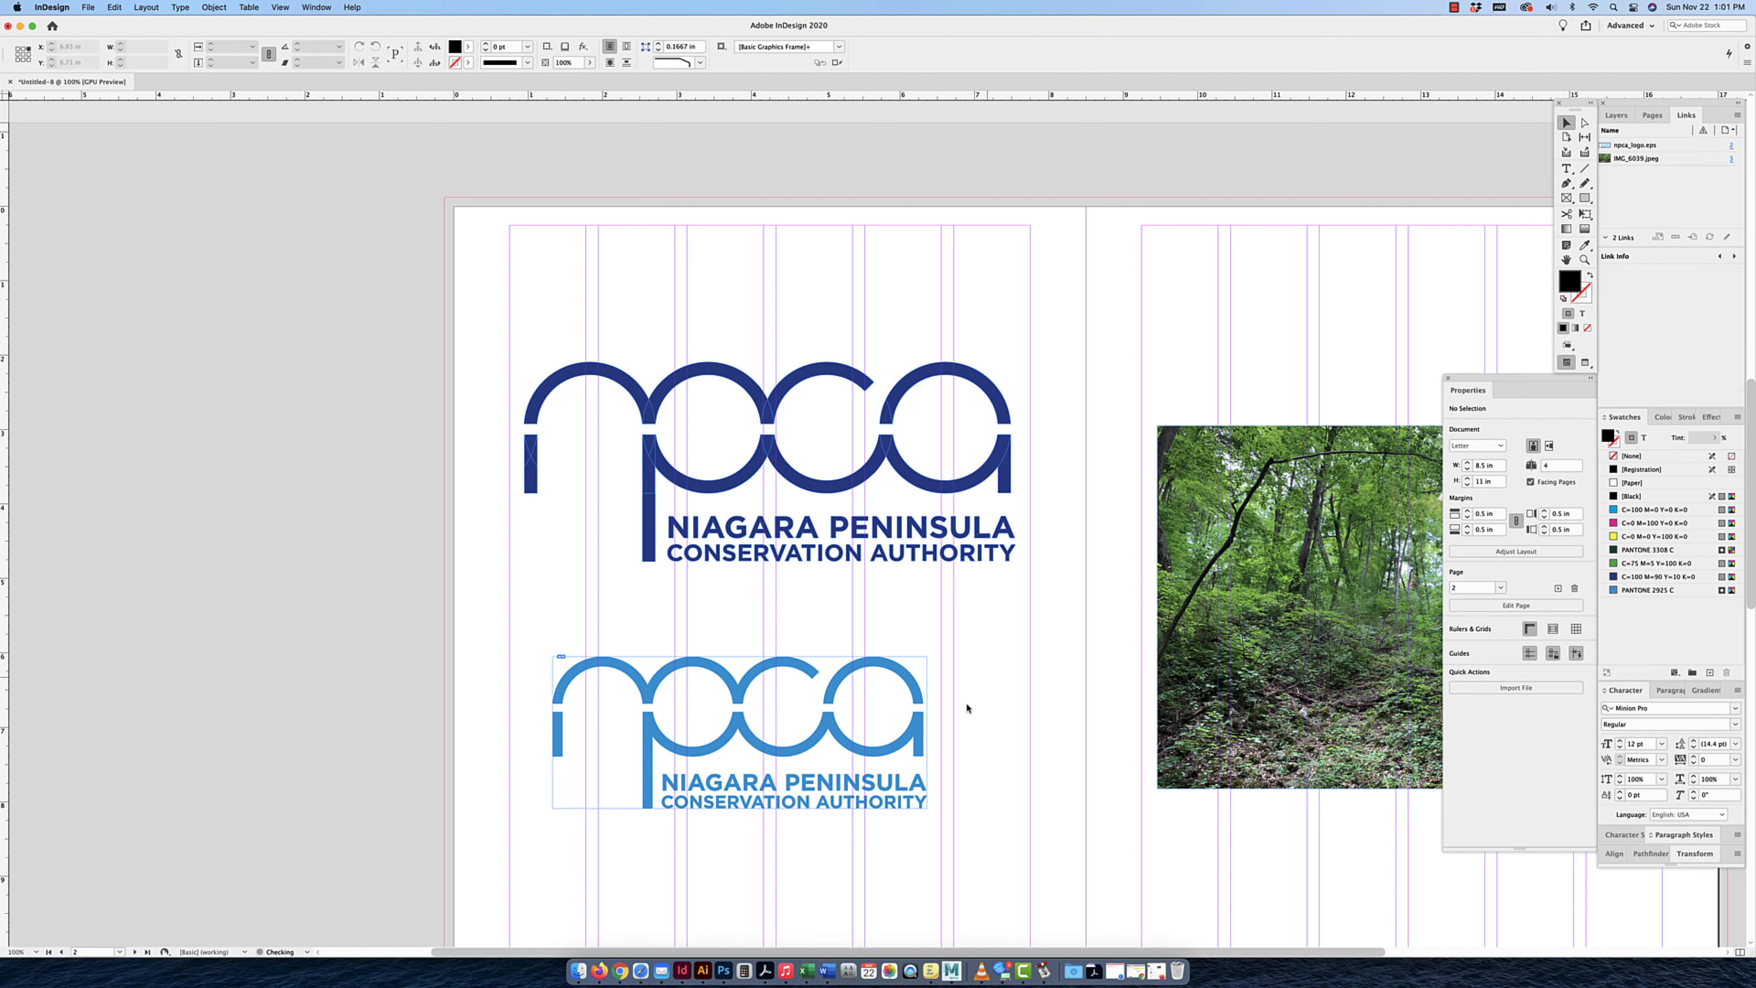
Try recolouring the placed EPS logo with the C=75 M=5 Y=100 K=0 swatch, and undo it.
click(920, 702)
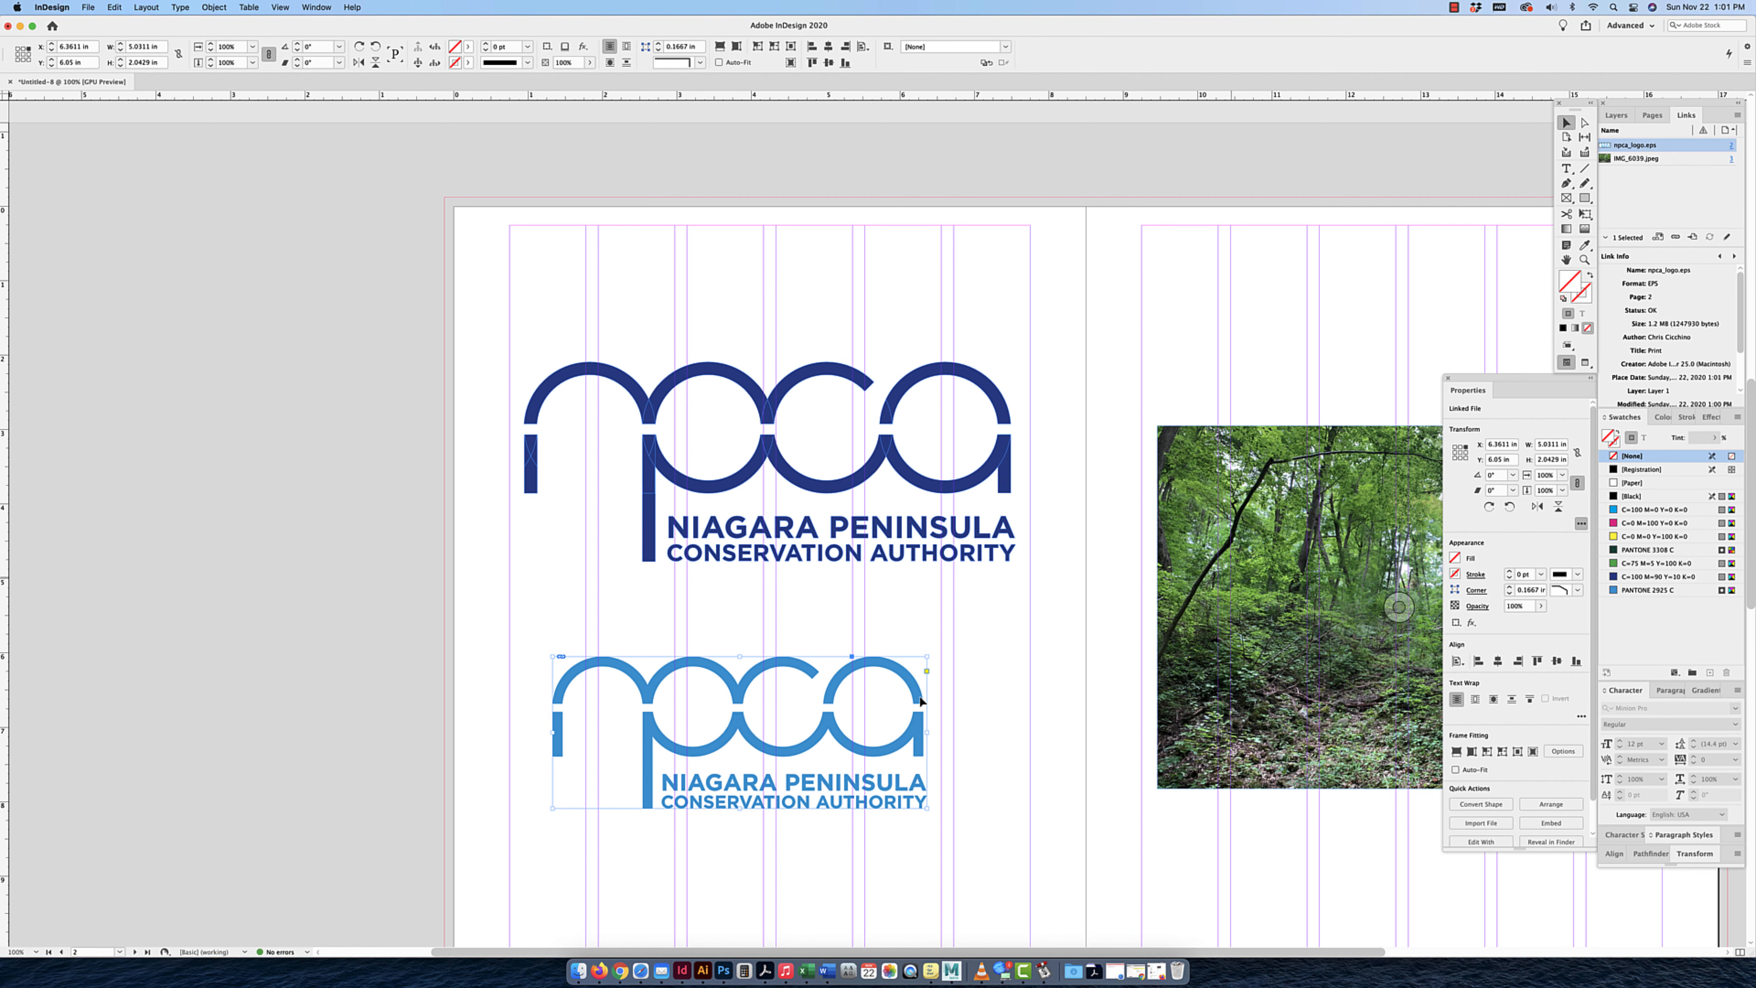
drag(1059, 375, 501, 632)
click(838, 773)
click(1645, 564)
key(cmd+z)
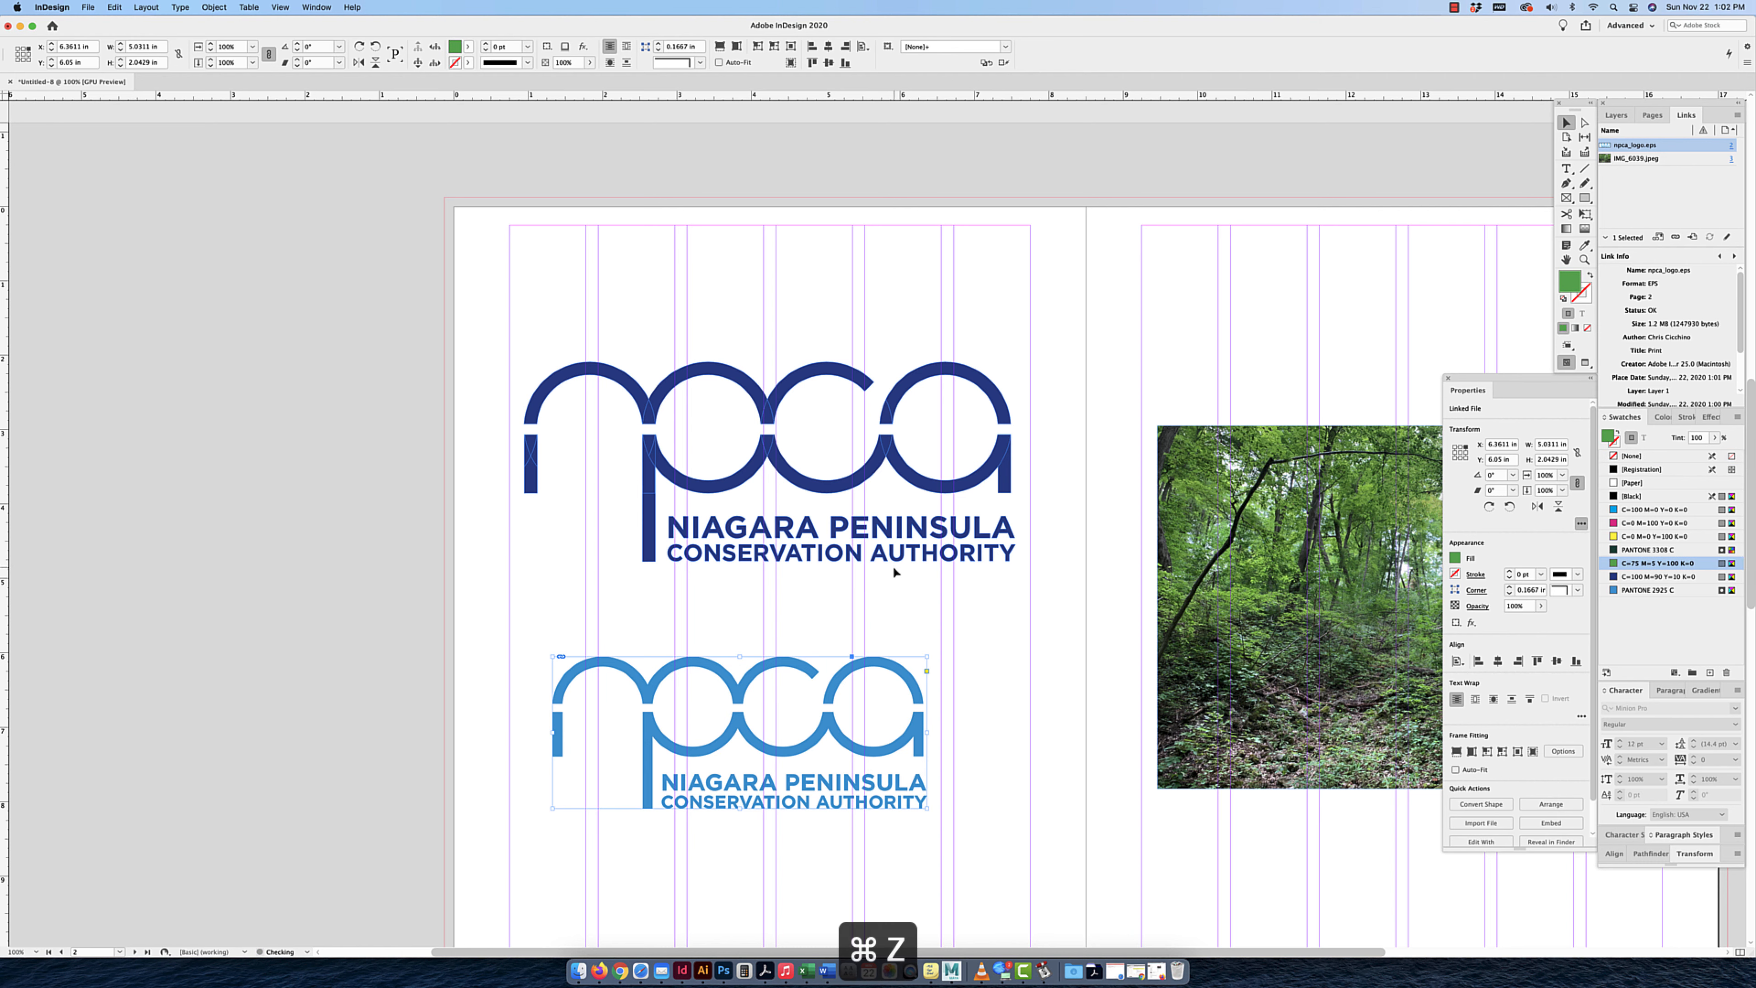
Directly select the upper arc of the "p" in the large pasted logo and fill it with PANTONE 3308 C.
click(989, 552)
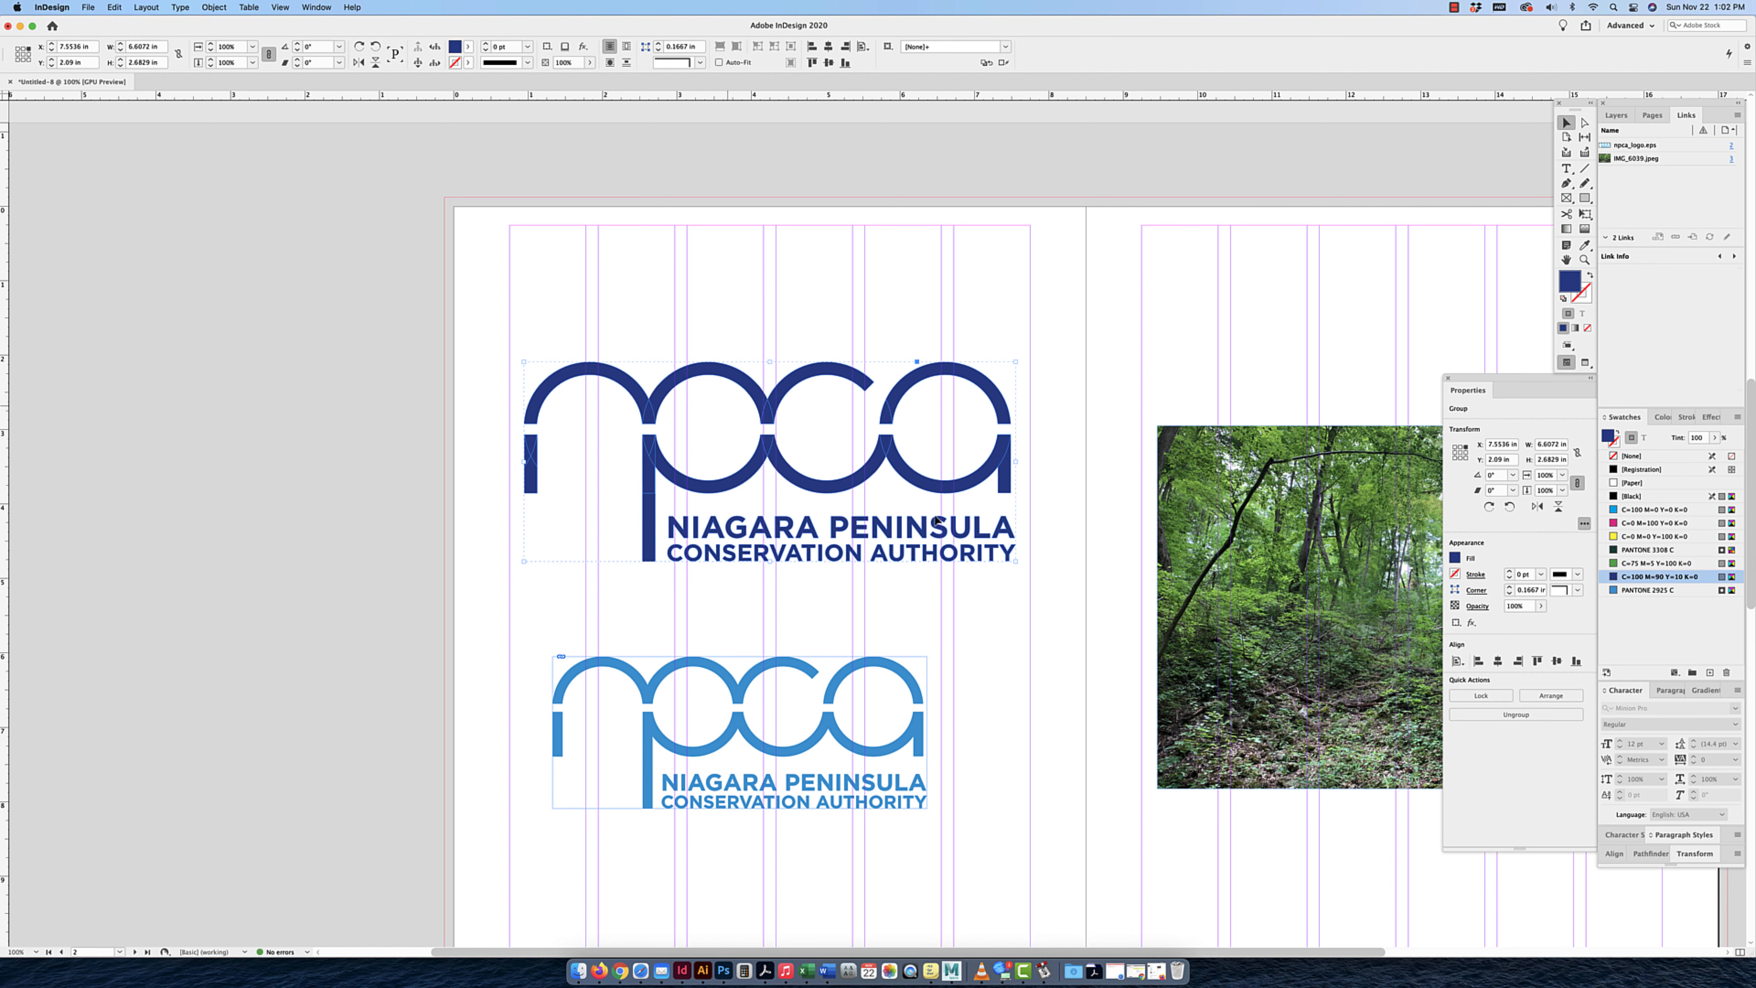
key(cmd+equal)
key(cmd+equal)
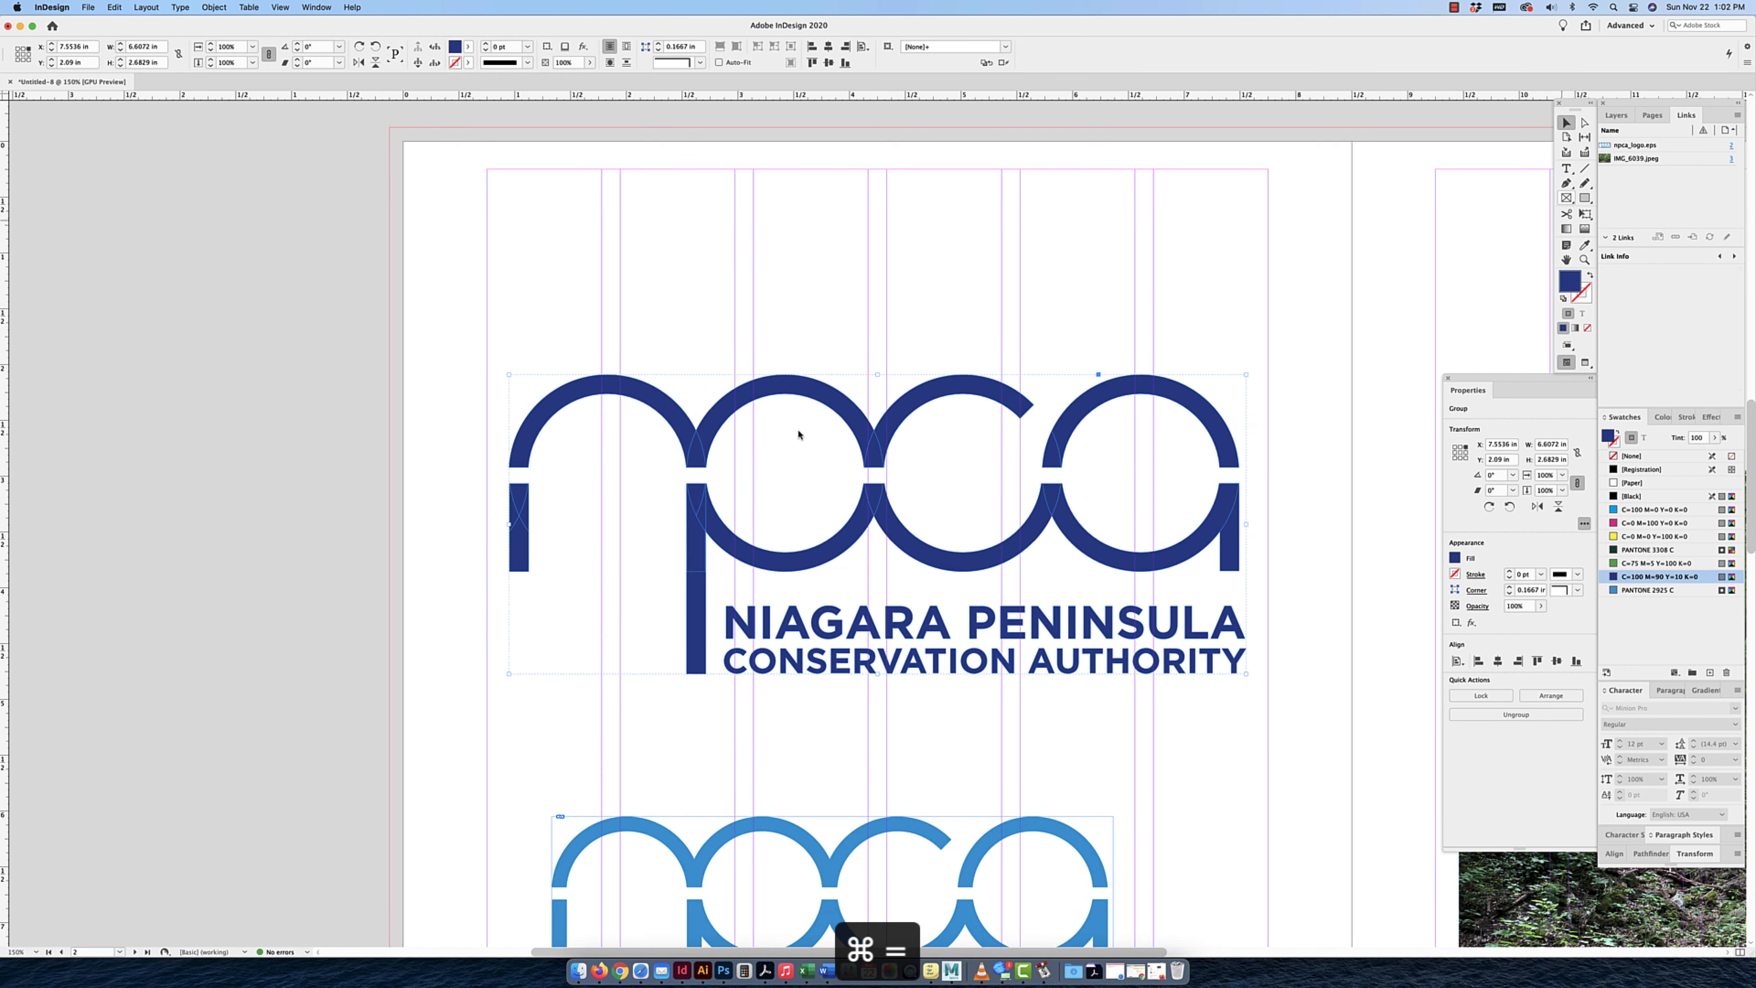
click(1585, 129)
scroll(1314, 228, down, 3)
scroll(1314, 228, right, 5)
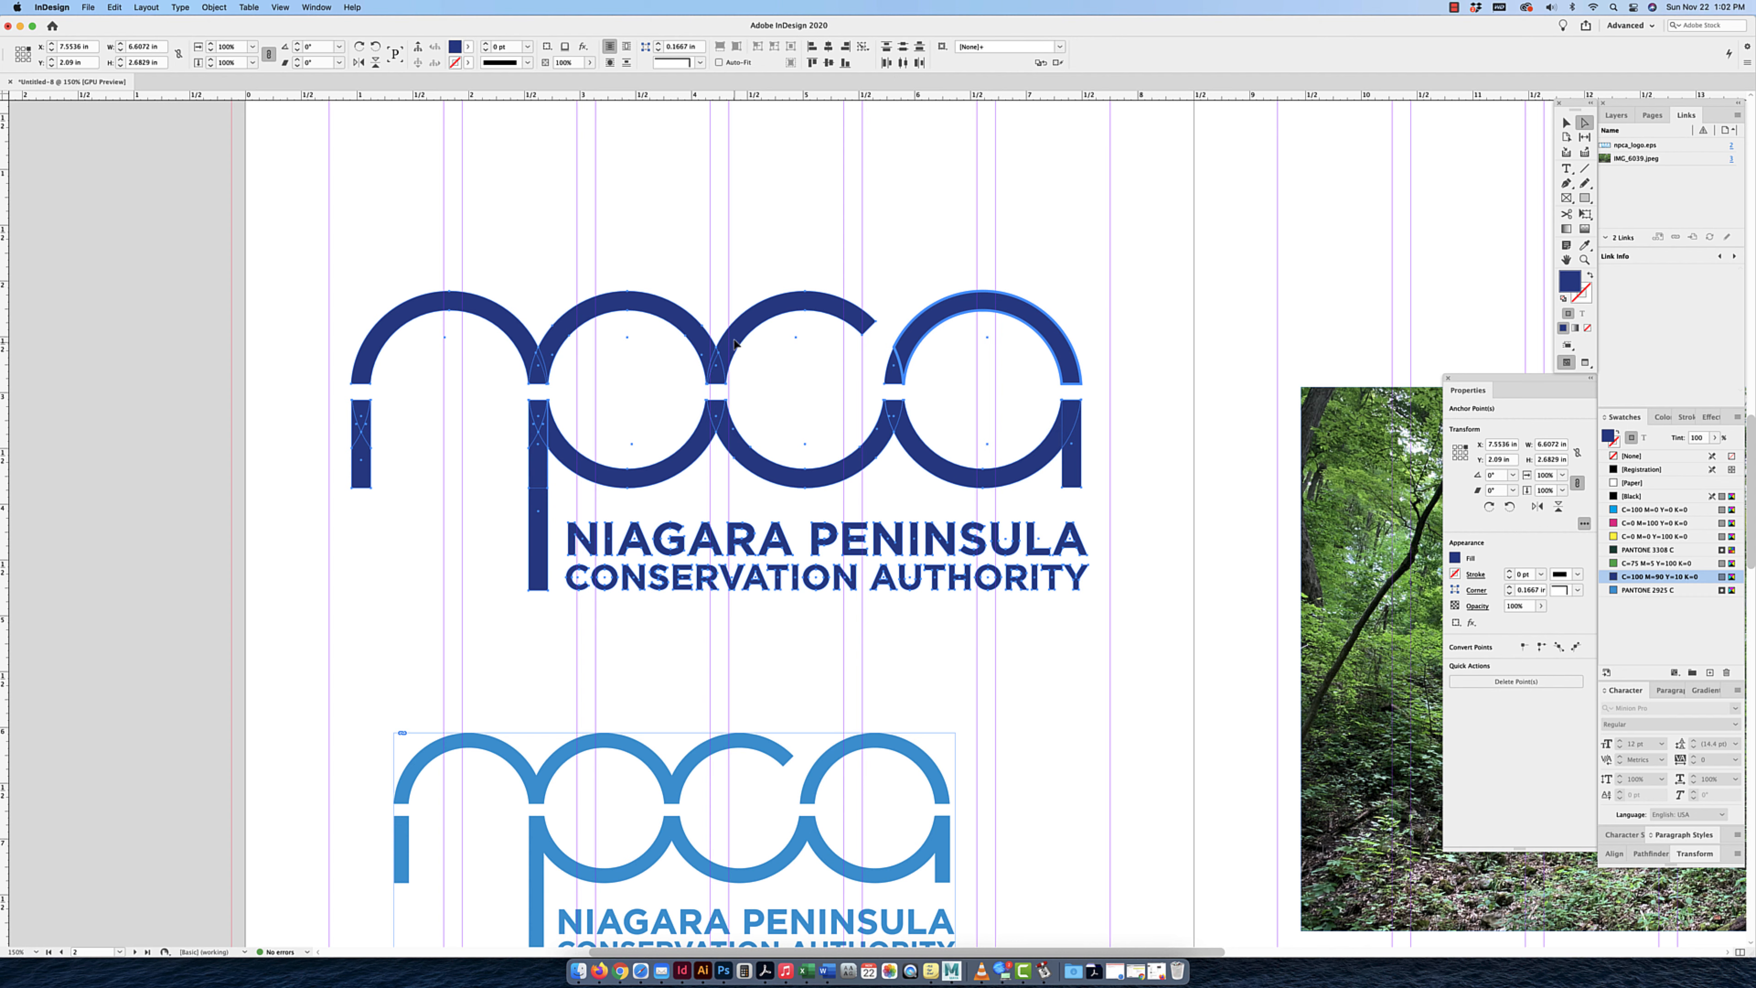
click(665, 323)
click(684, 321)
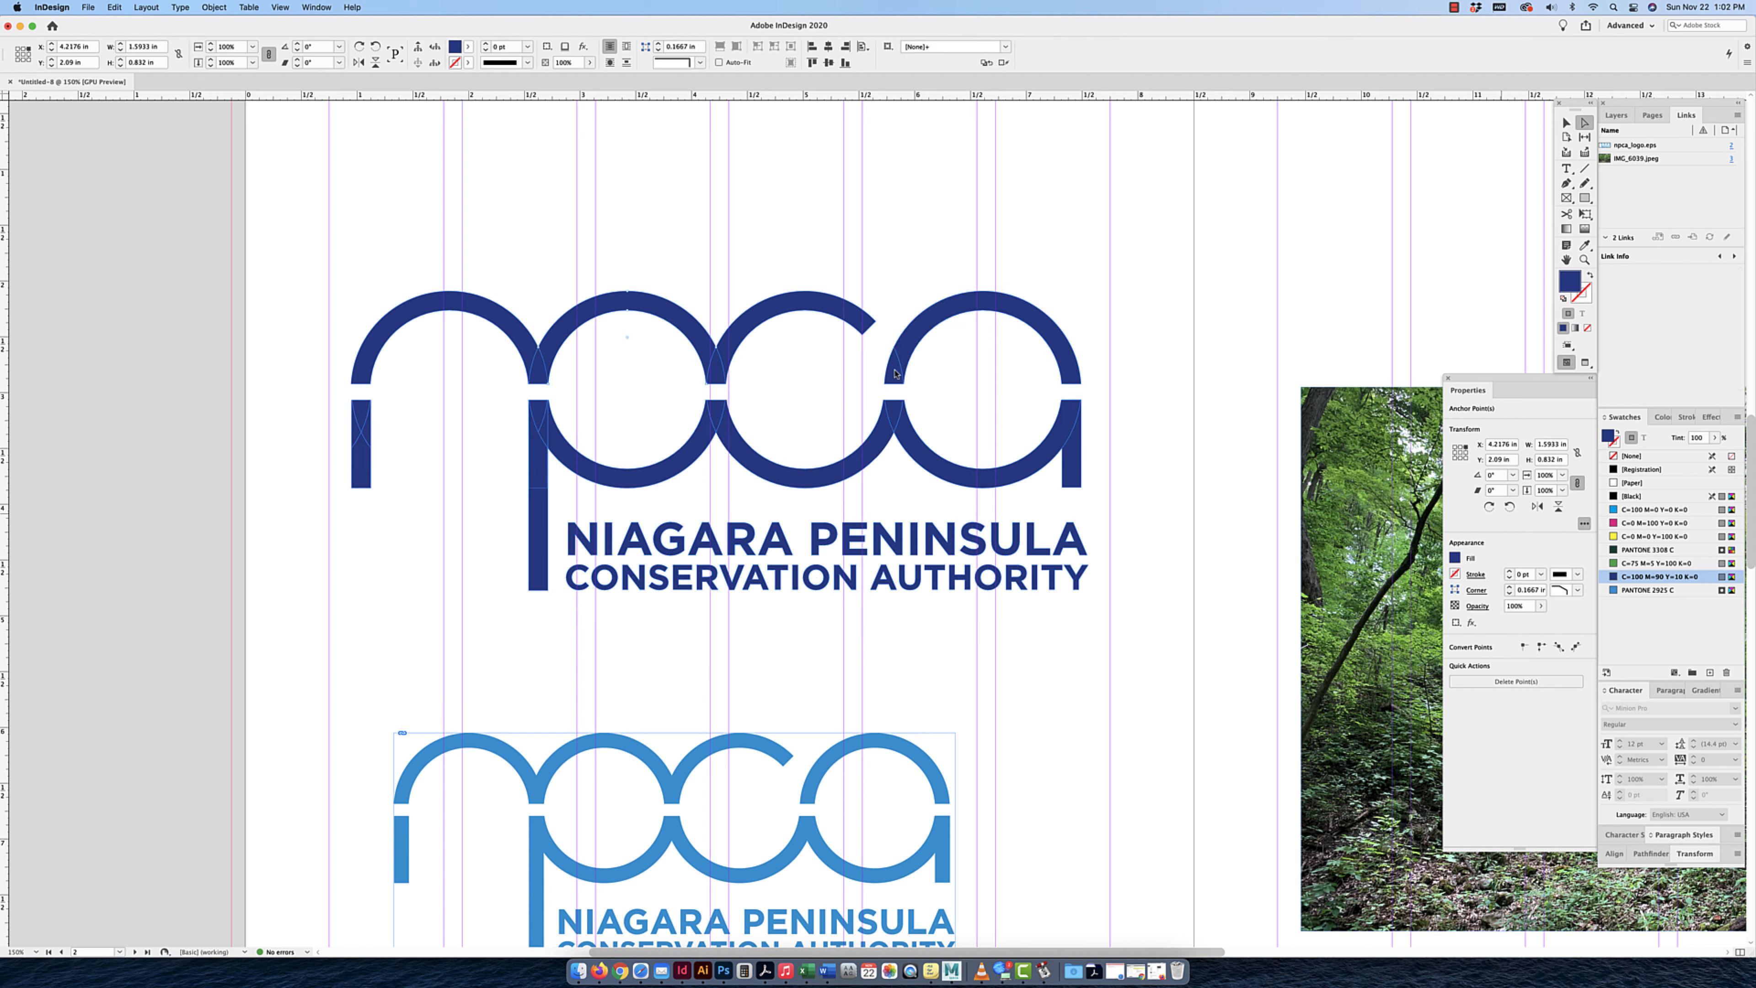
click(1622, 551)
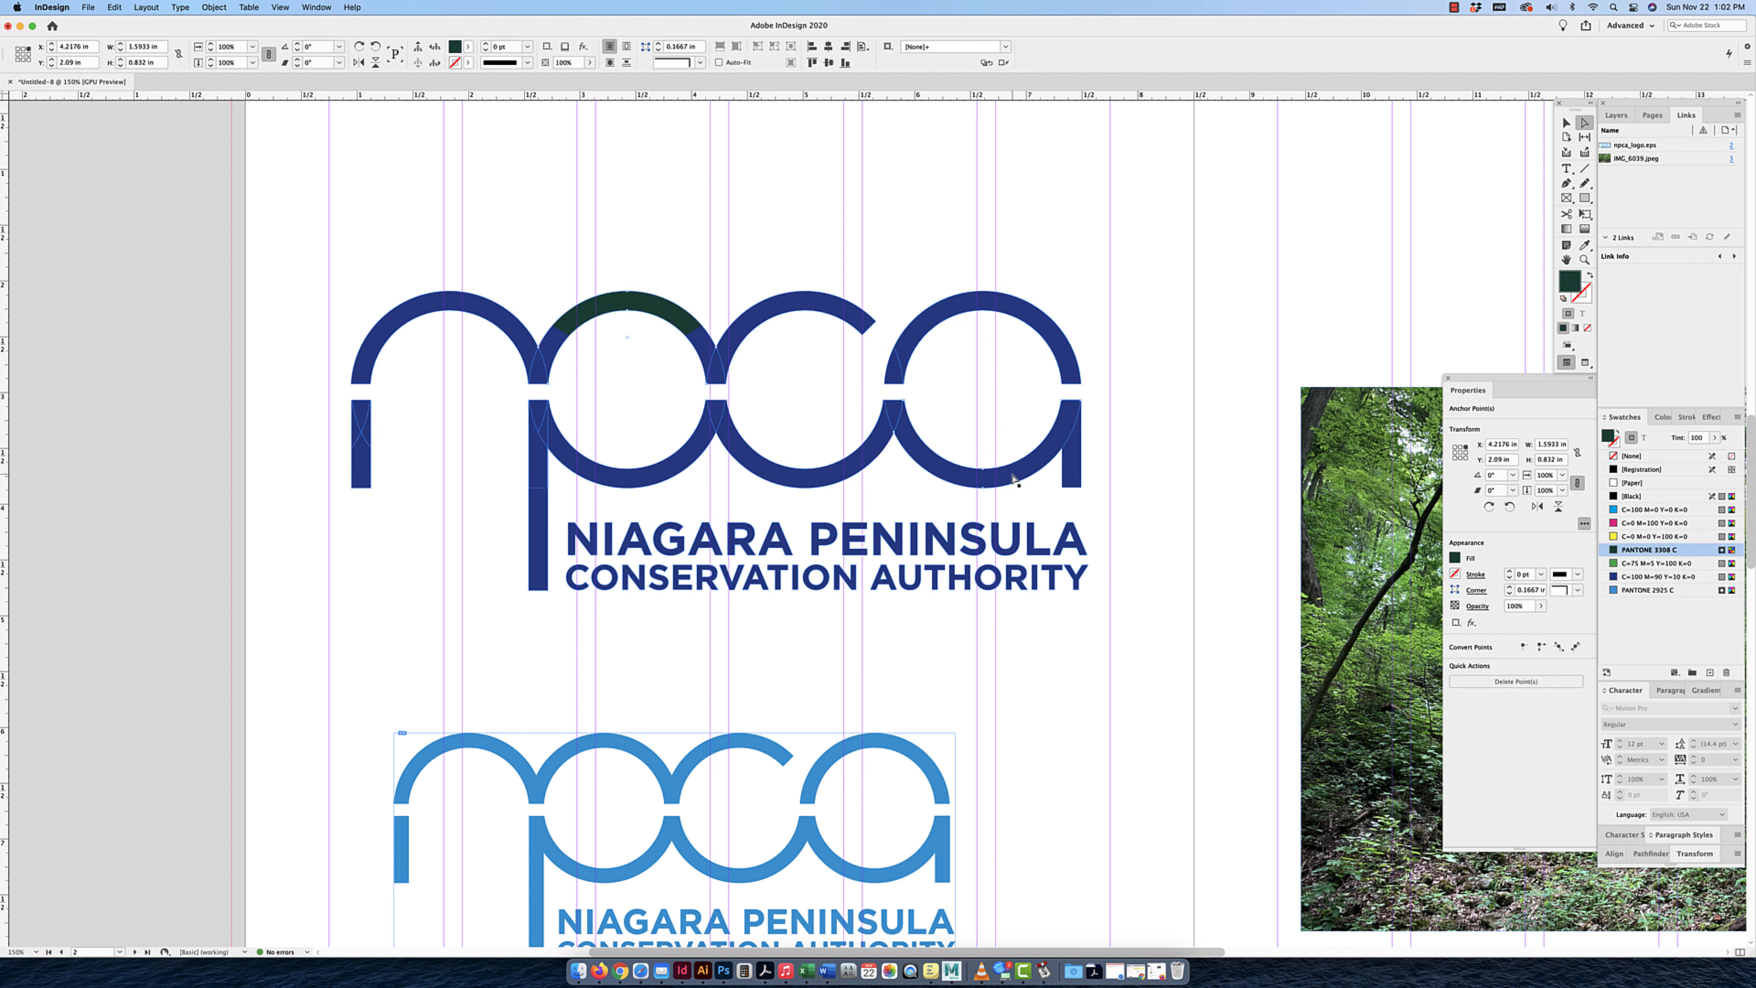
click(1071, 476)
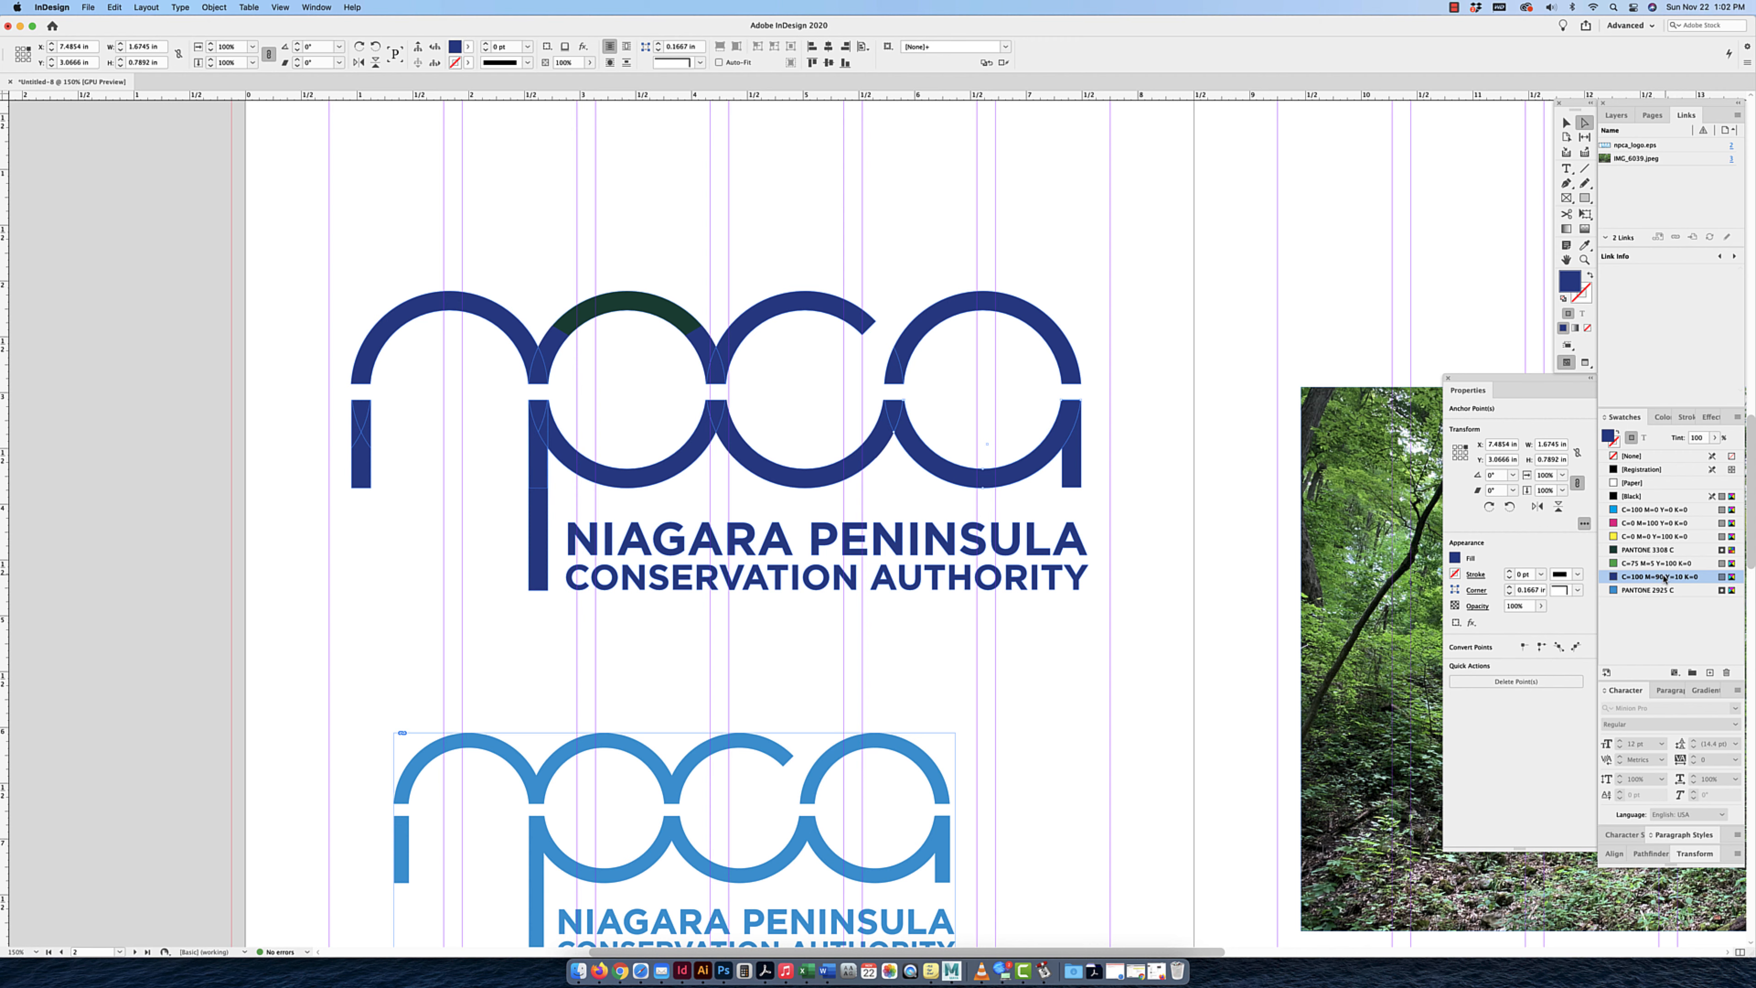
click(1217, 340)
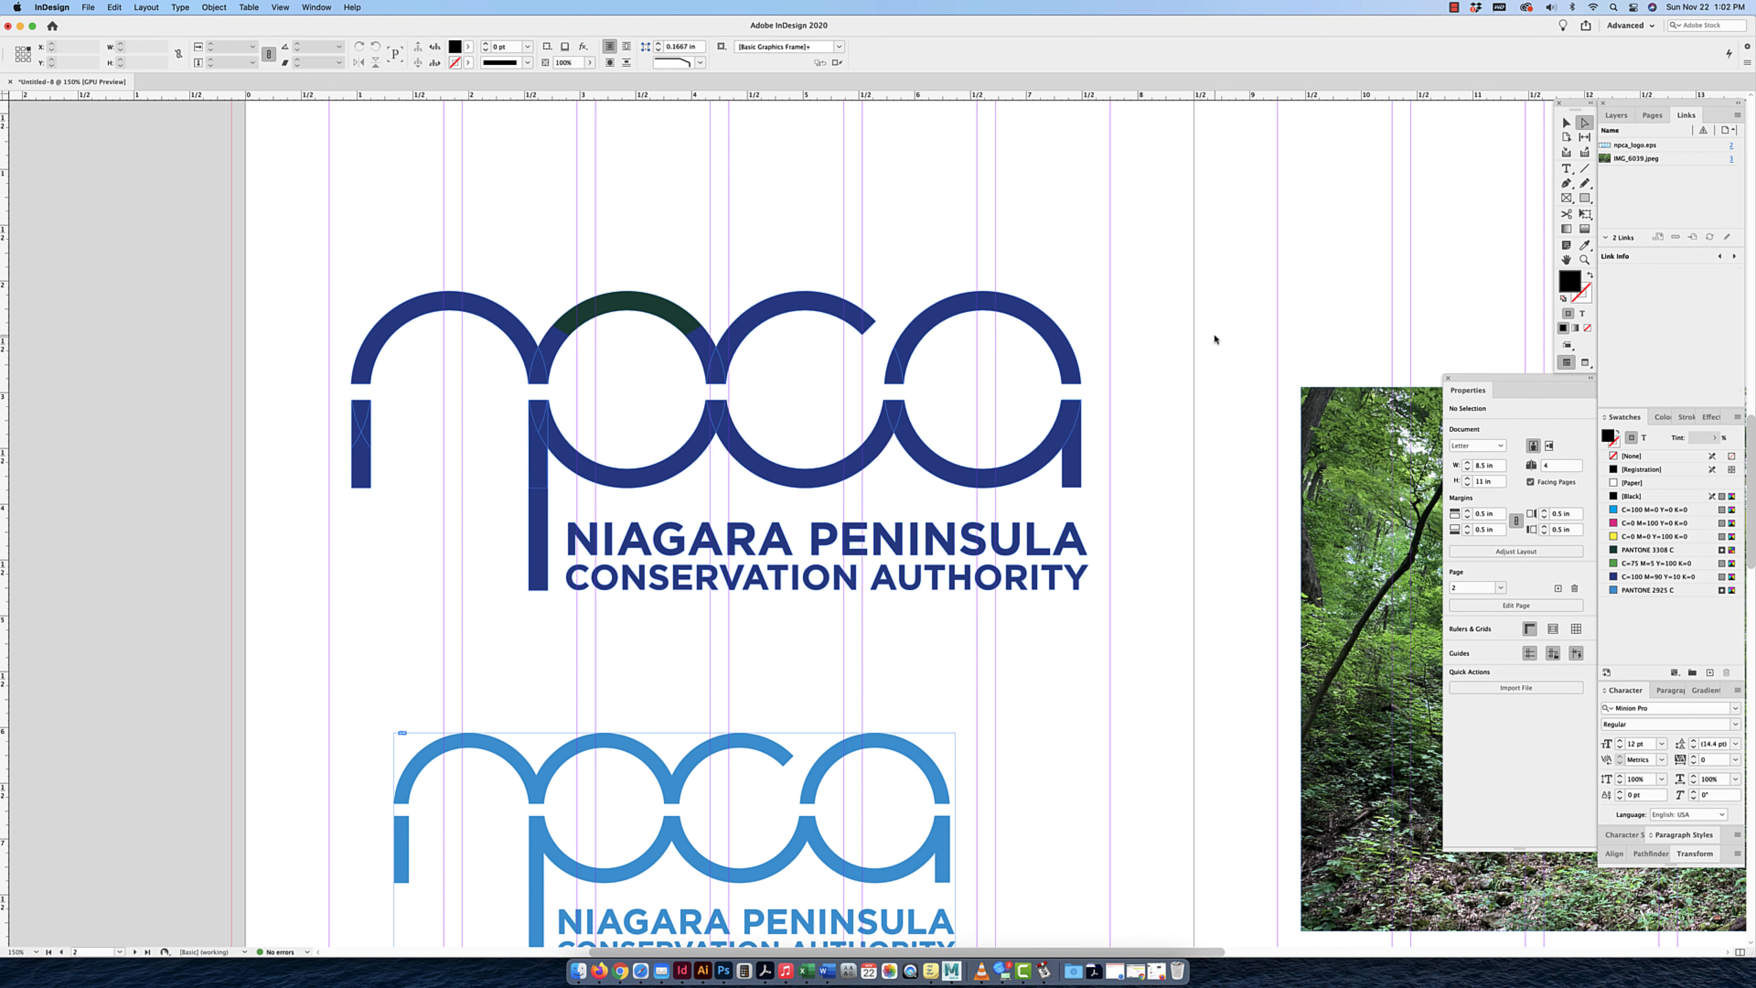
Move the forest photo up to about X 15.74 in, Y 5.13 in on page 3 and duplicate it below at about Y 10.43 in.
key(super+minus)
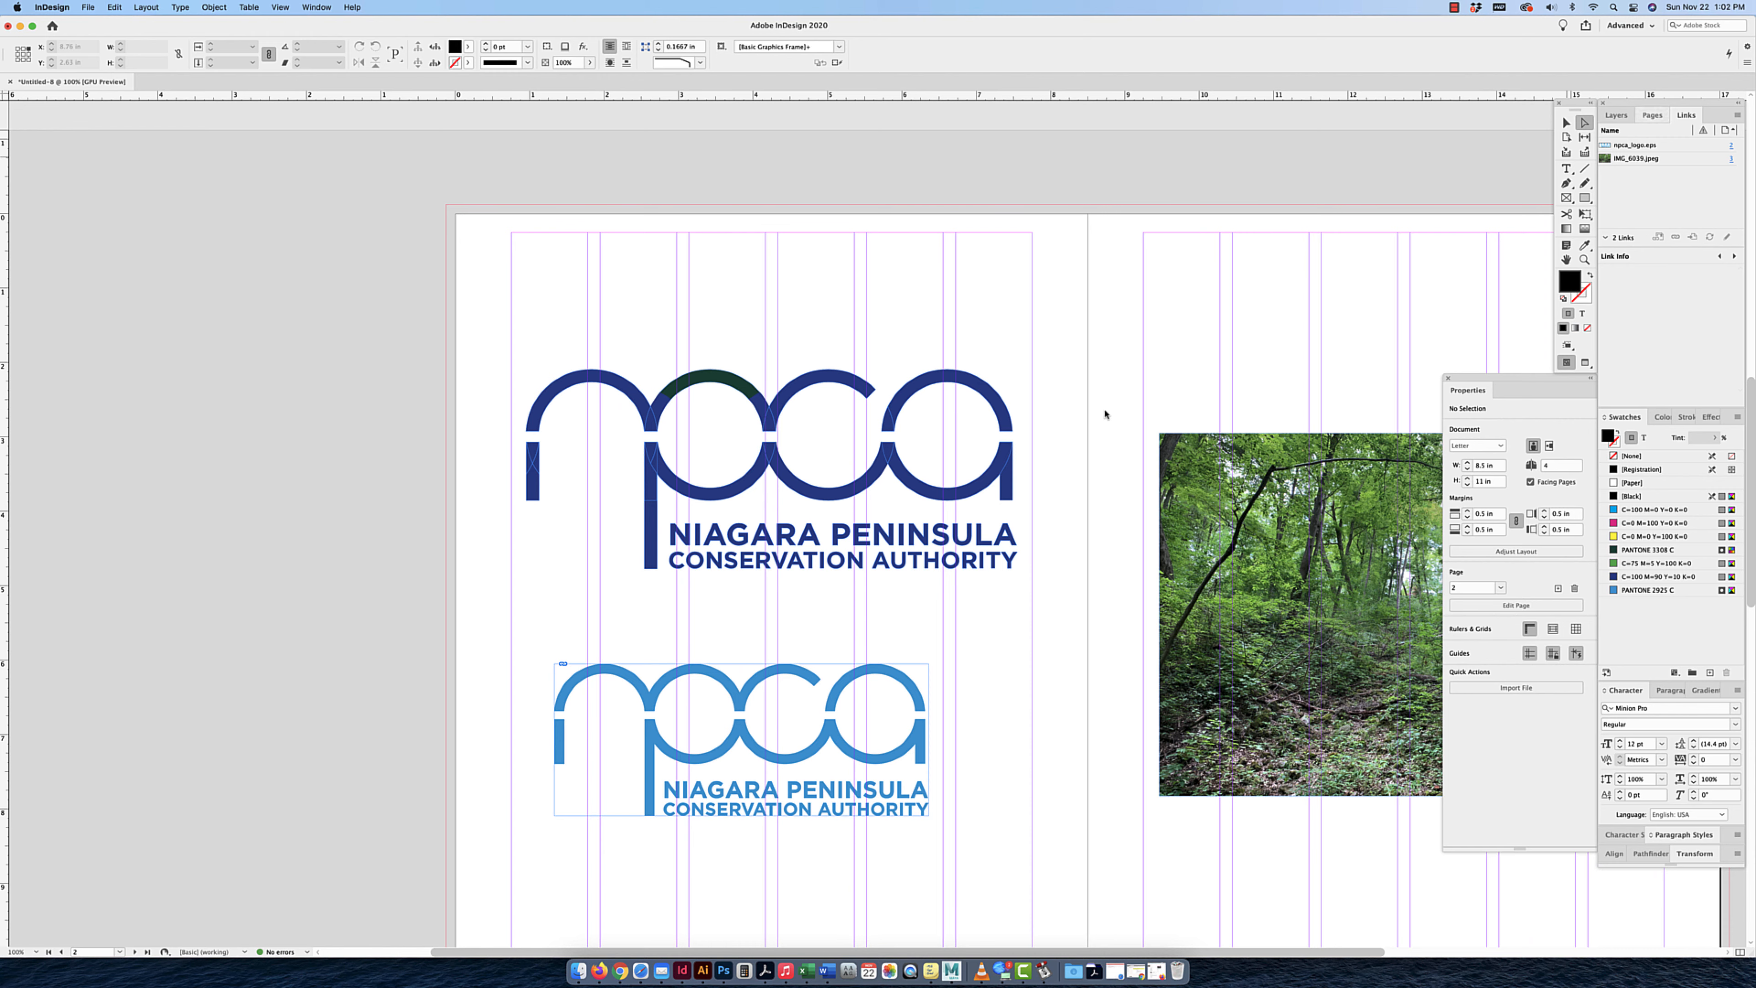
click(1567, 124)
drag(1280, 256, 1166, 243)
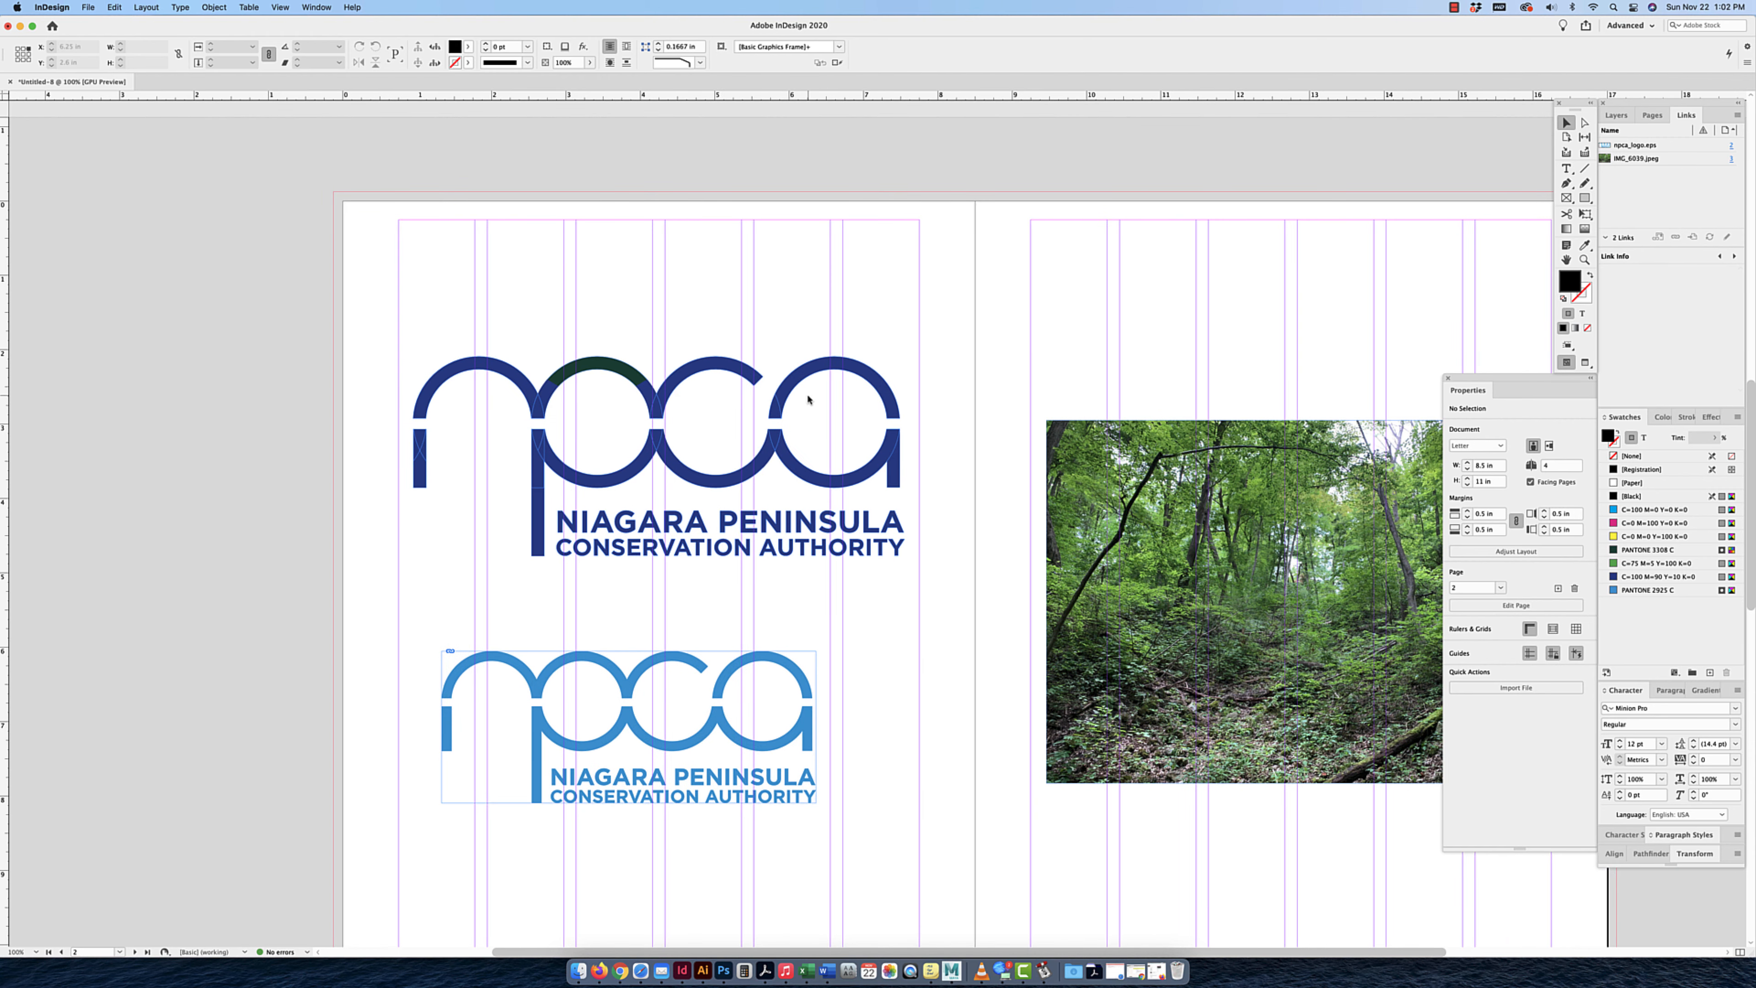
drag(966, 391, 463, 358)
drag(739, 508, 726, 325)
scroll(840, 581, down, 3)
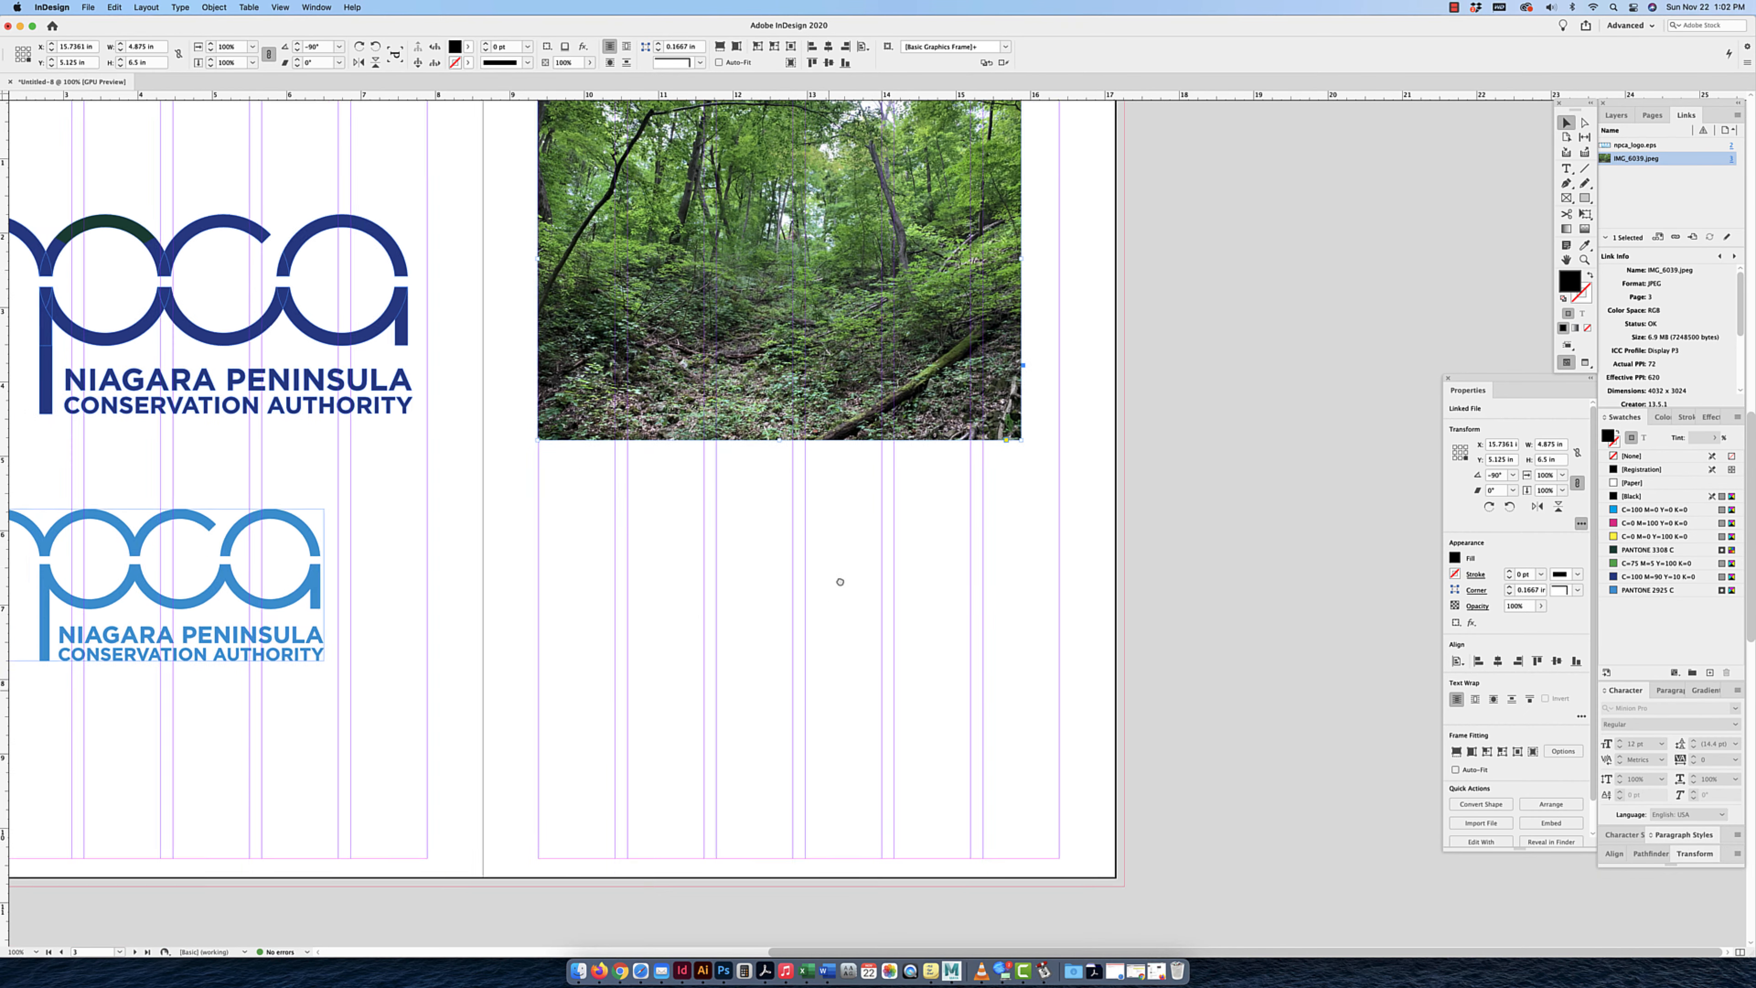
drag(841, 581, 842, 579)
drag(845, 418, 838, 812)
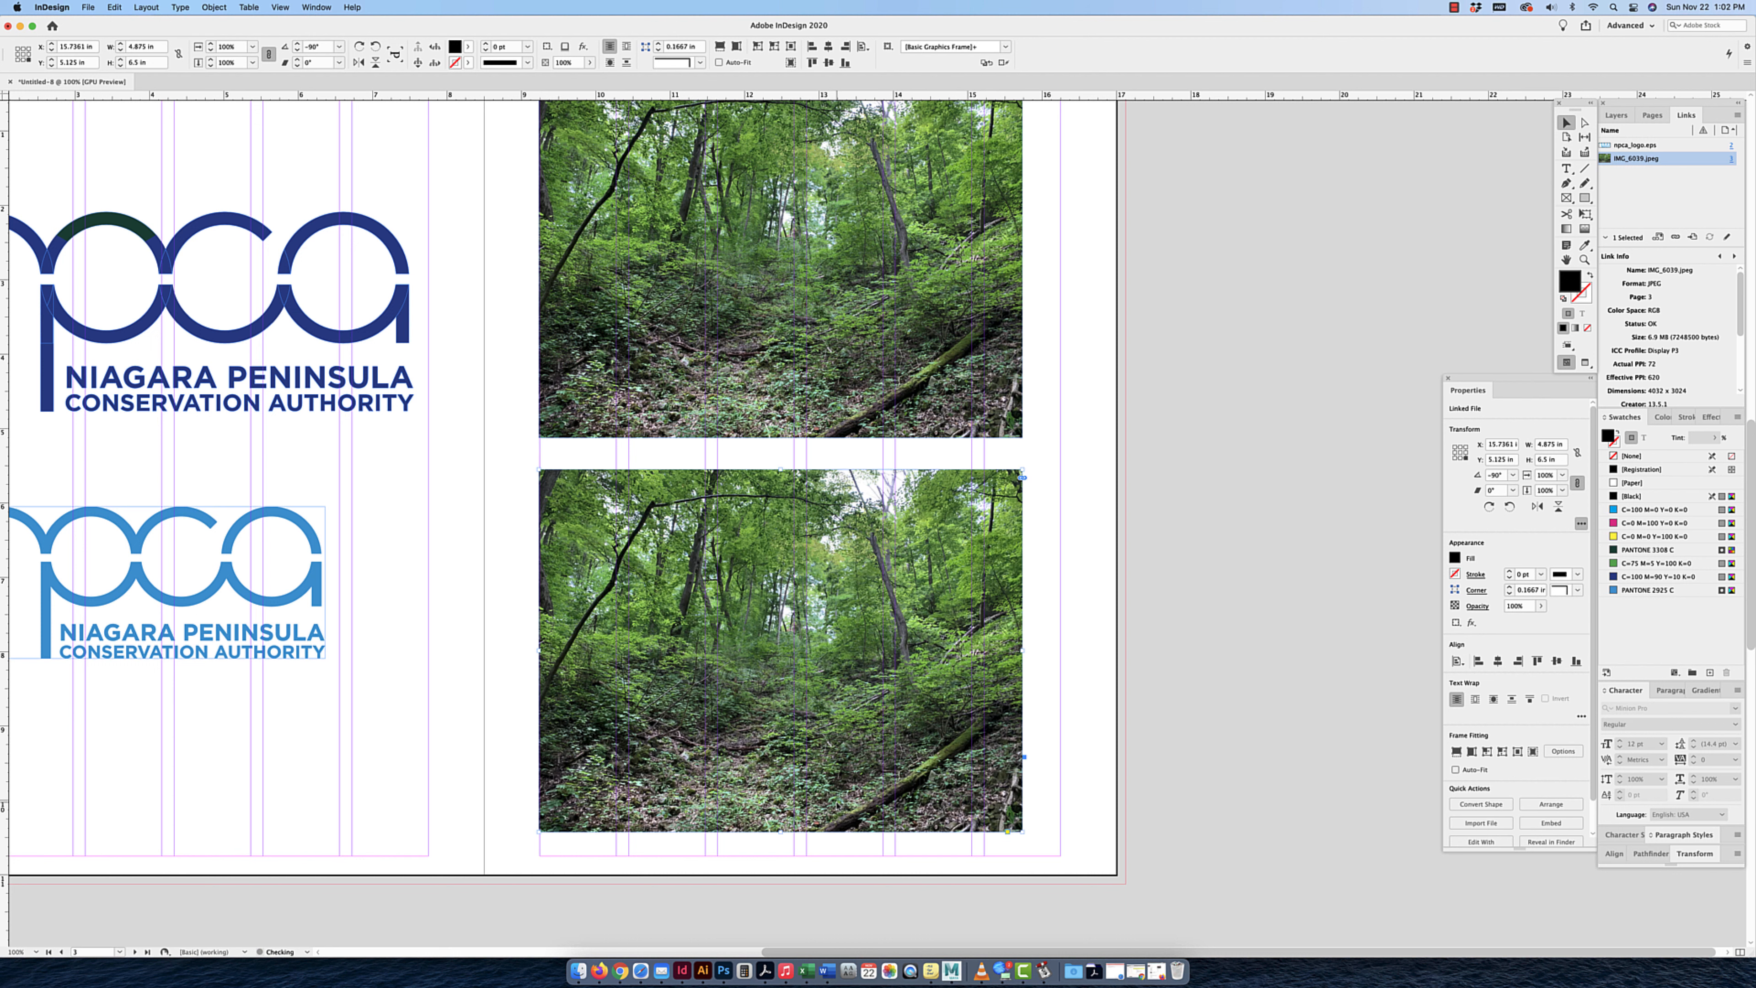
Crop the lower photo by shrinking only its frame to about 2.46 x 3.43 in, and undo the cropping.
drag(1025, 837, 813, 650)
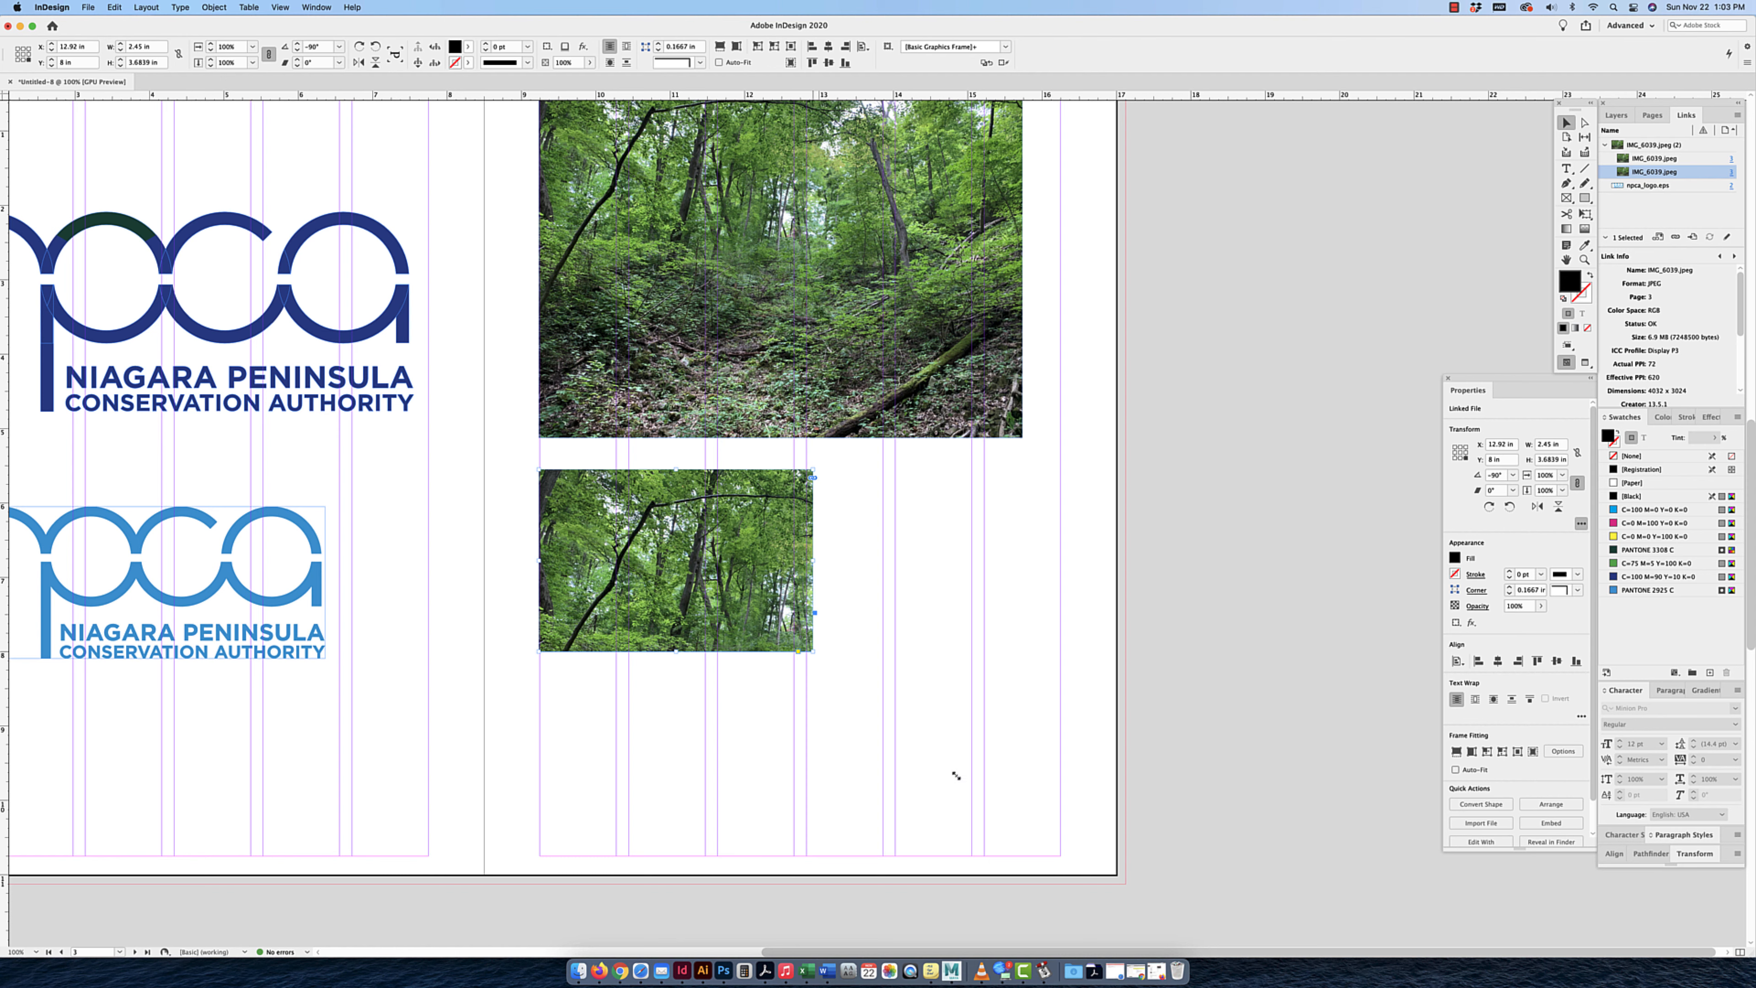
drag(813, 650, 795, 653)
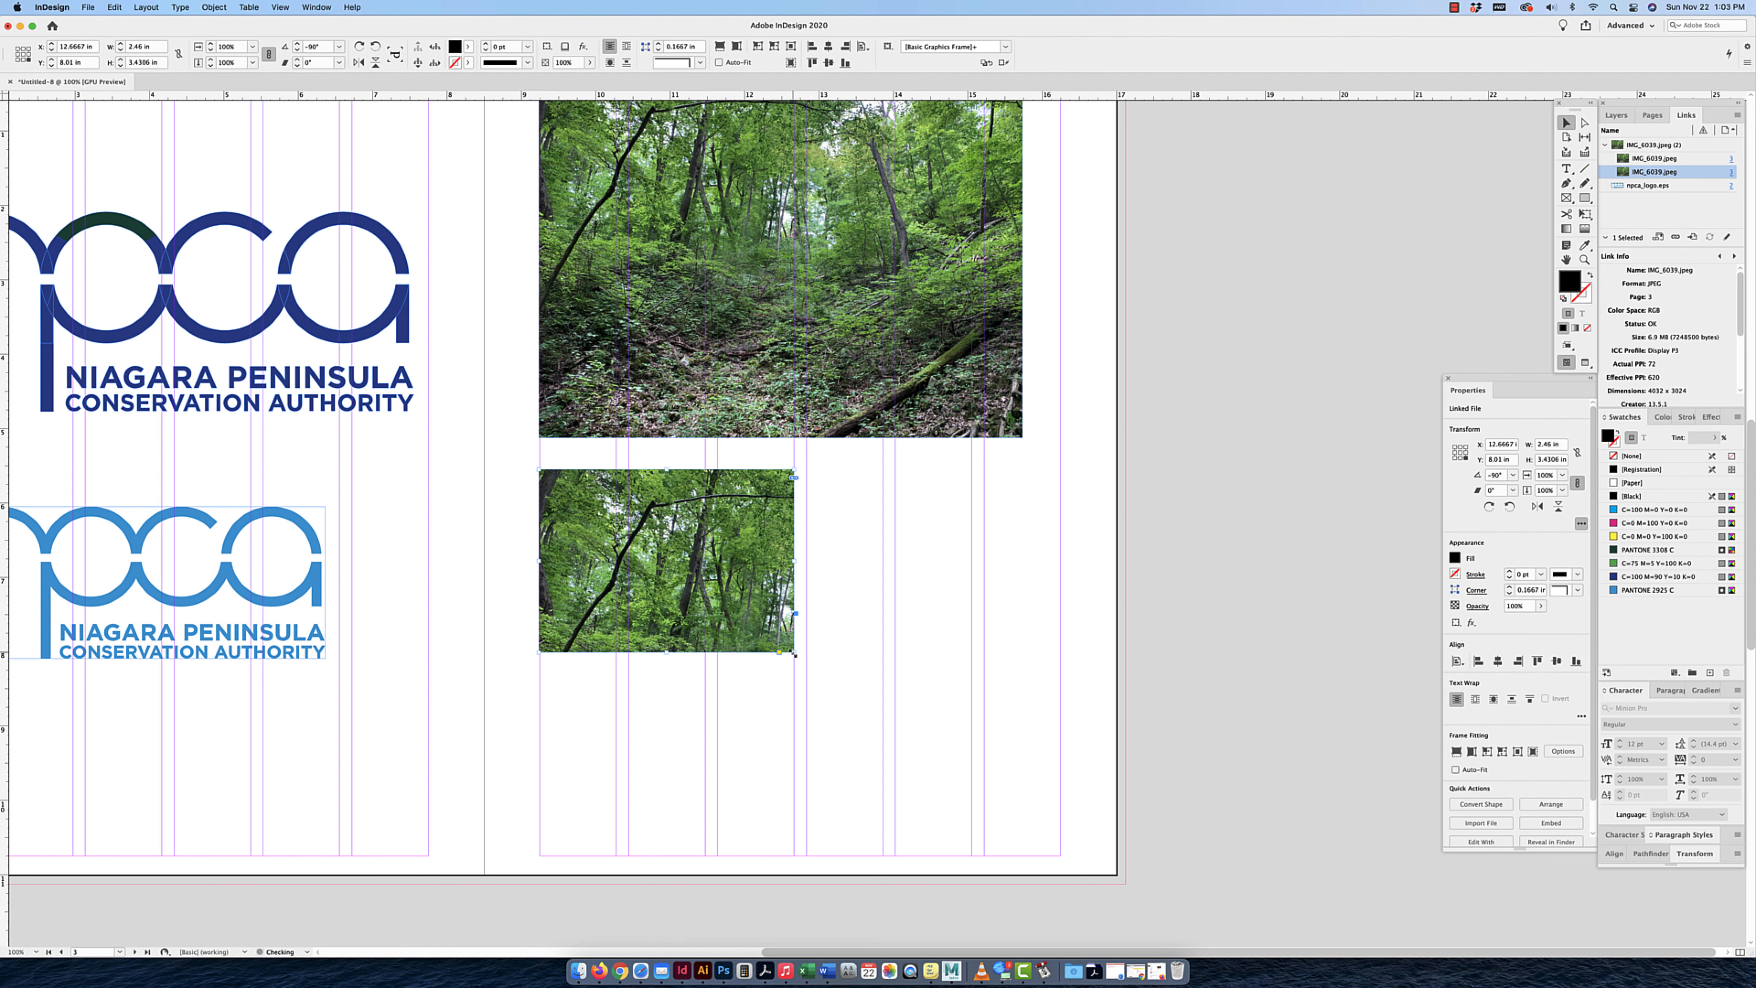
key(super+z)
key(super+z)
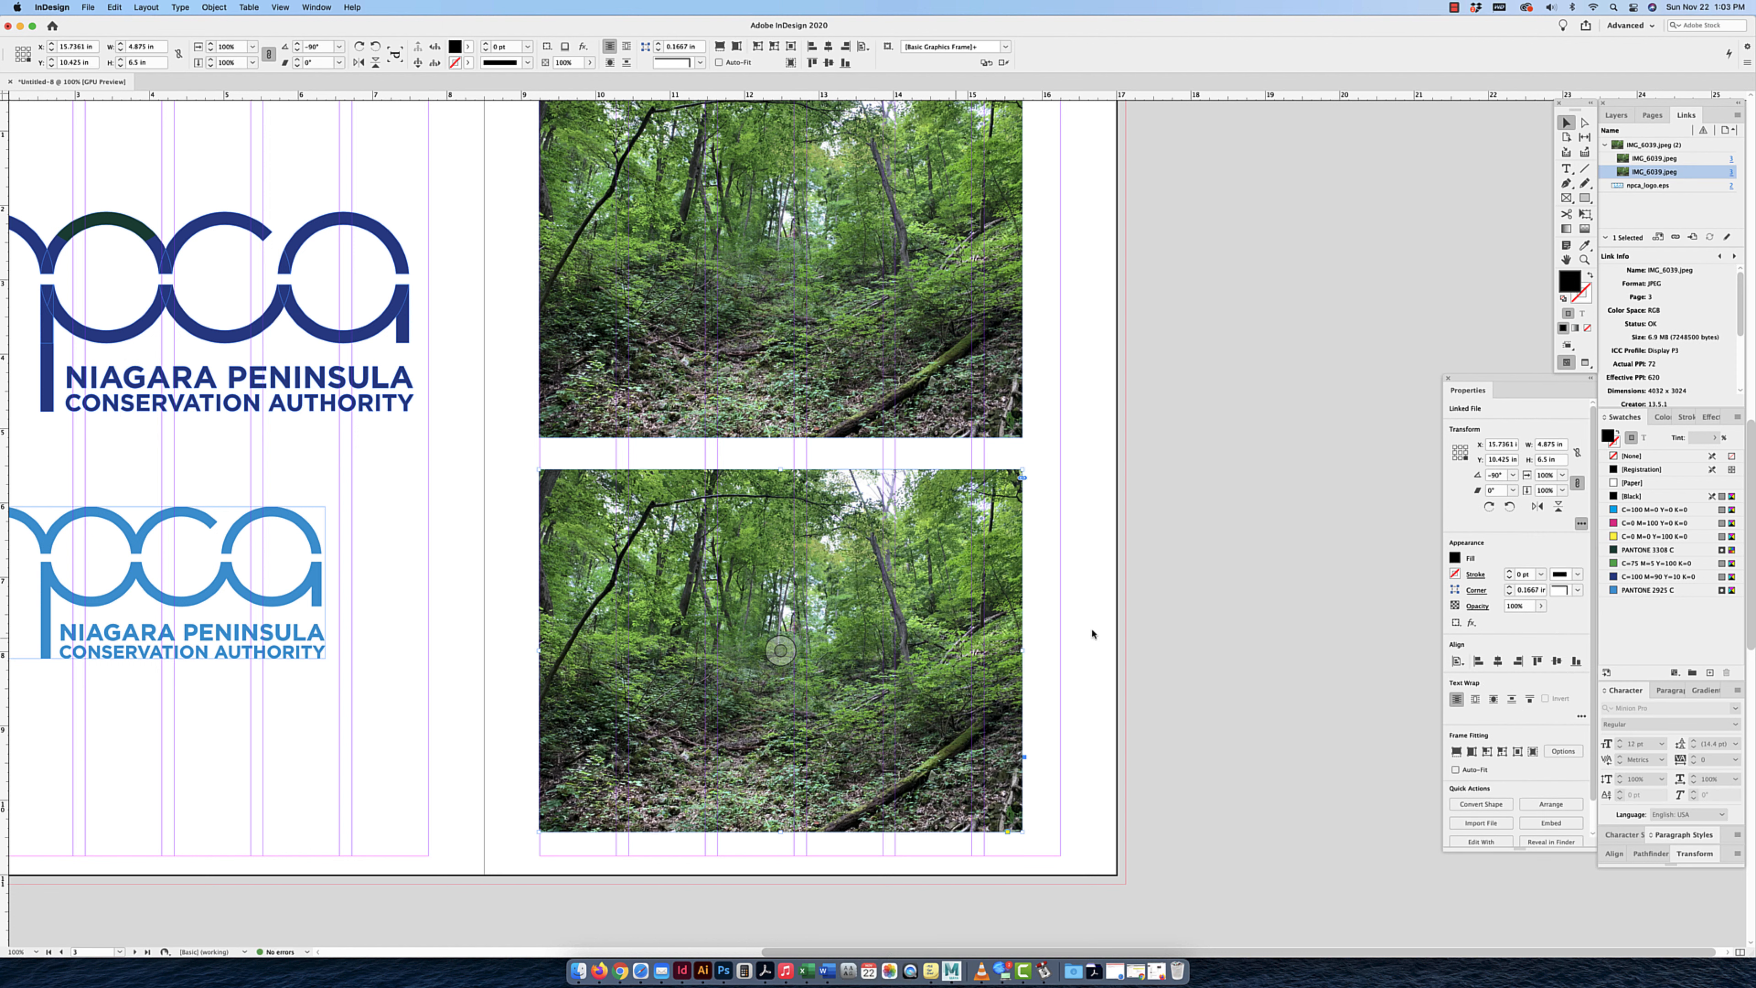
Scale the lower photo and its frame down in increments to about 2.59 x 3.45 in, and undo the scaling.
drag(1114, 623, 888, 713)
click(236, 52)
key(shift+Down)
key(shift+Down)
key(shift+Down)
key(shift+Down)
key(shift+Down)
key(shift+Down)
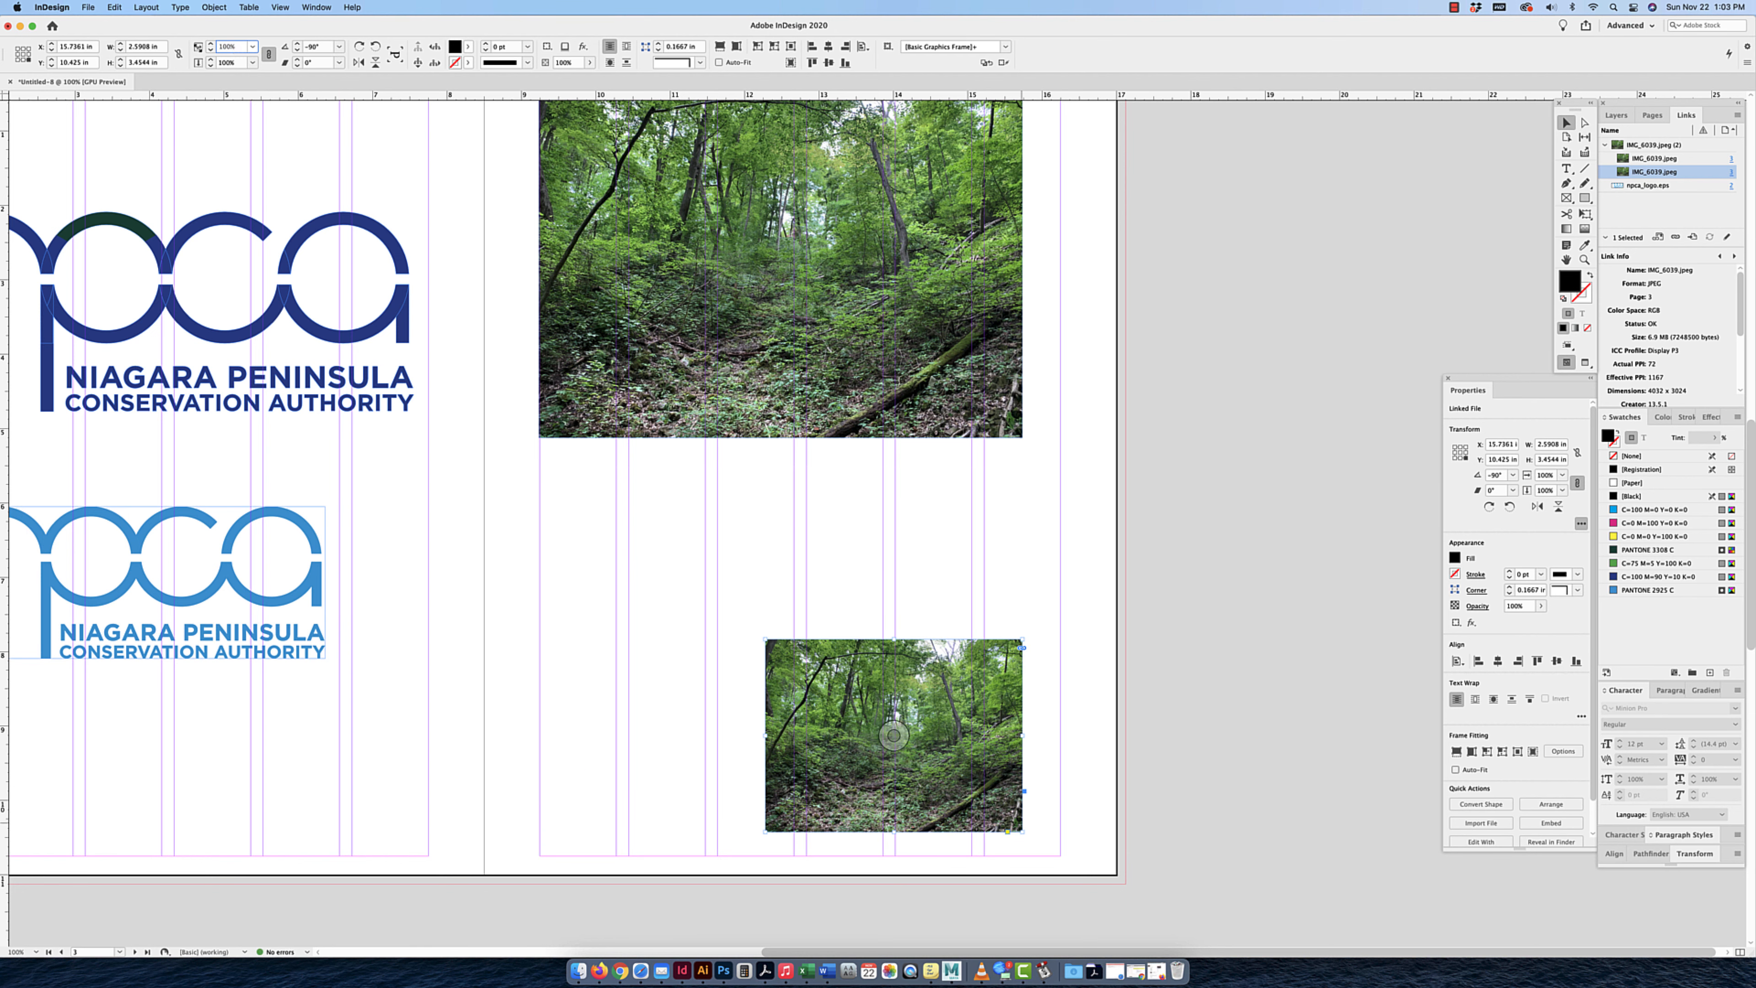
key(super+z)
key(super+z)
key(super+z)
key(super+z)
key(super+z)
key(super+z)
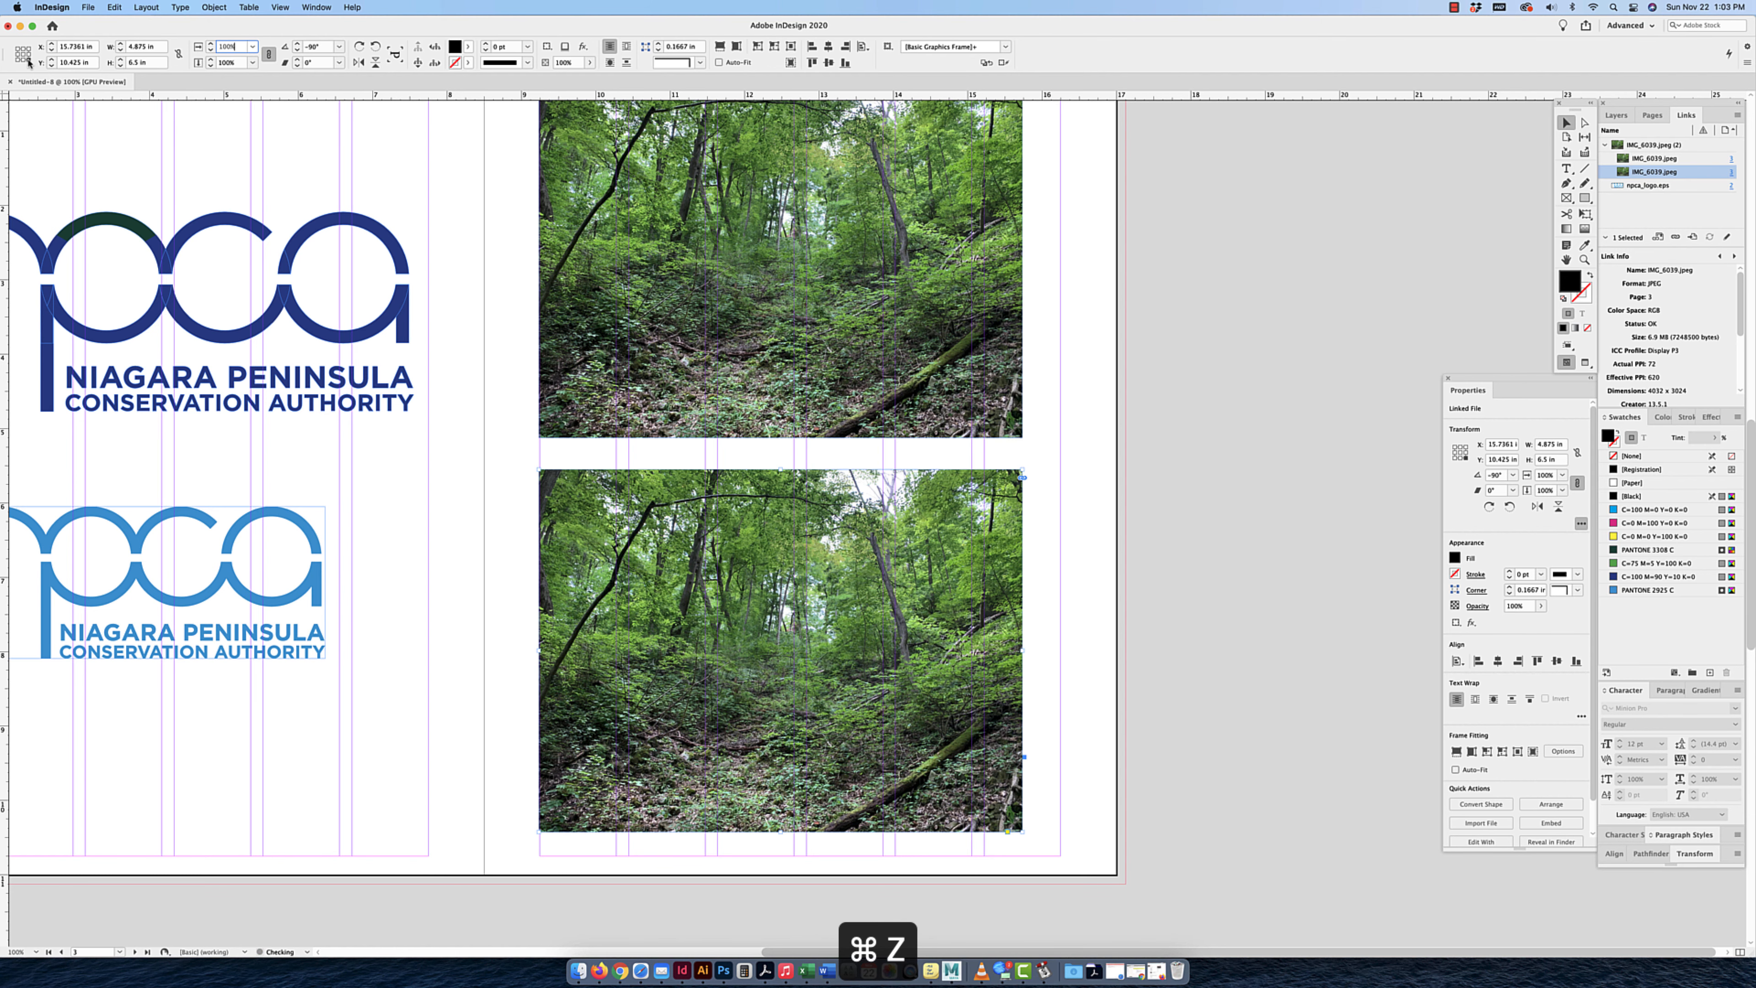
Set the lower photo's reference point to the centre and scale the photo to 90%.
click(23, 56)
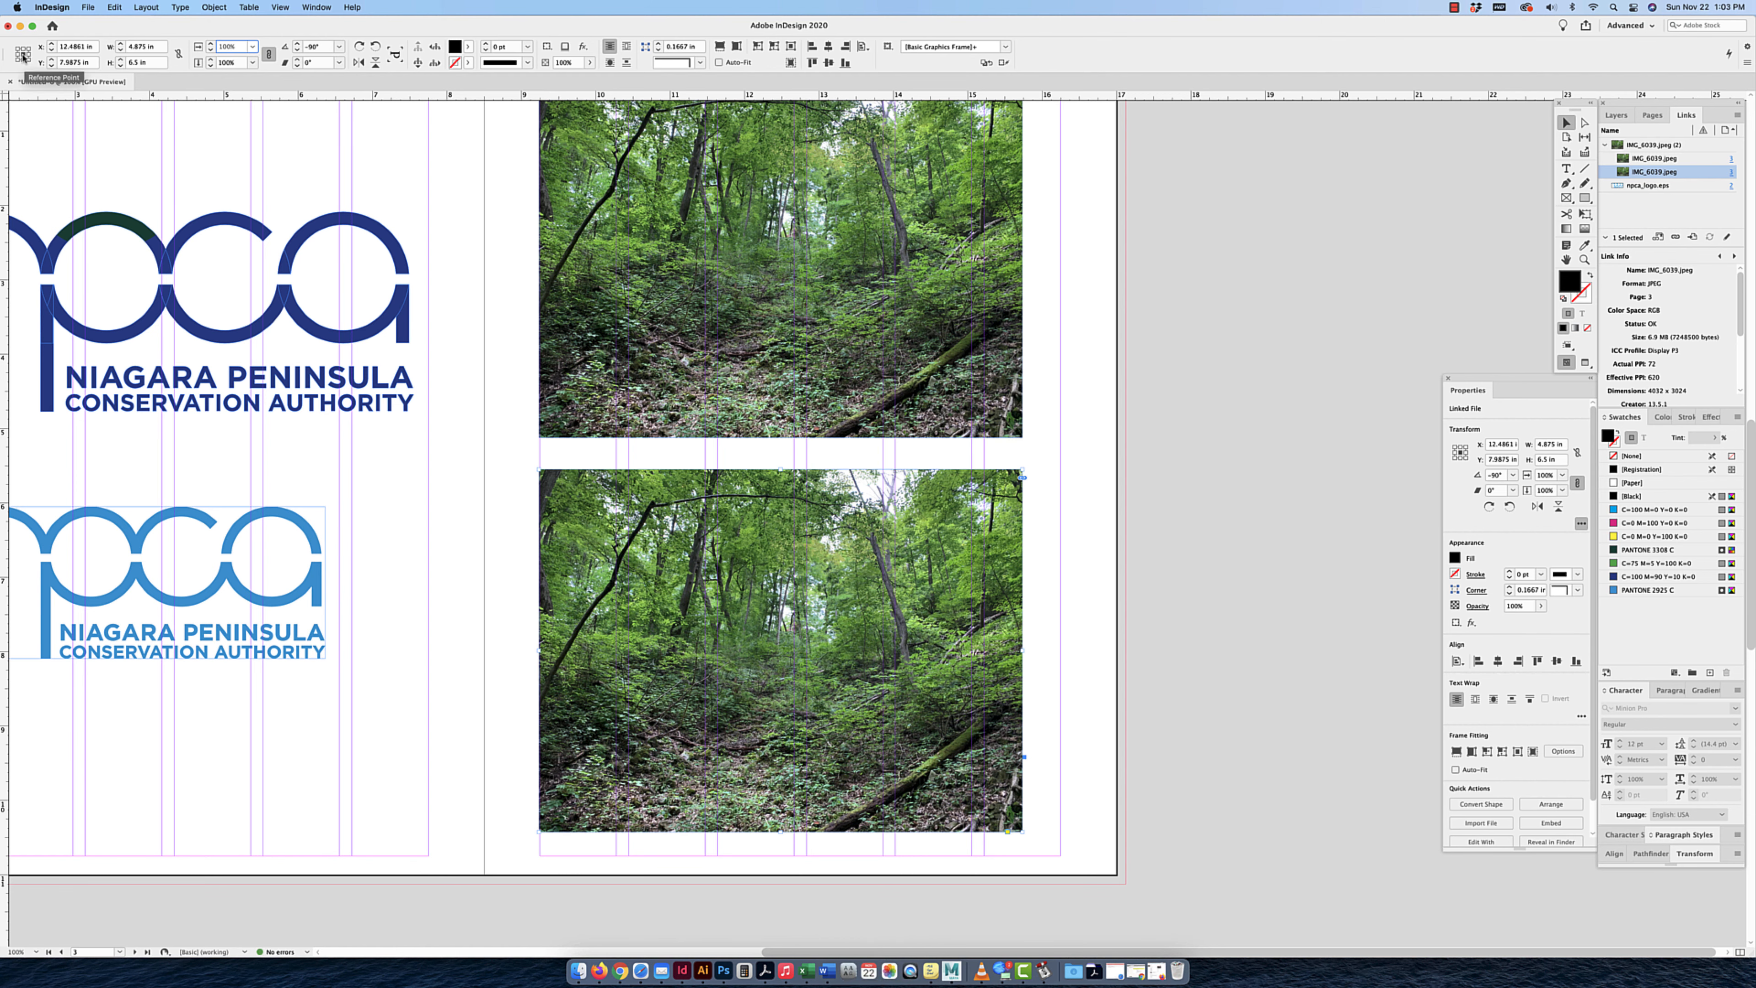
click(194, 48)
text(90)
key(Return)
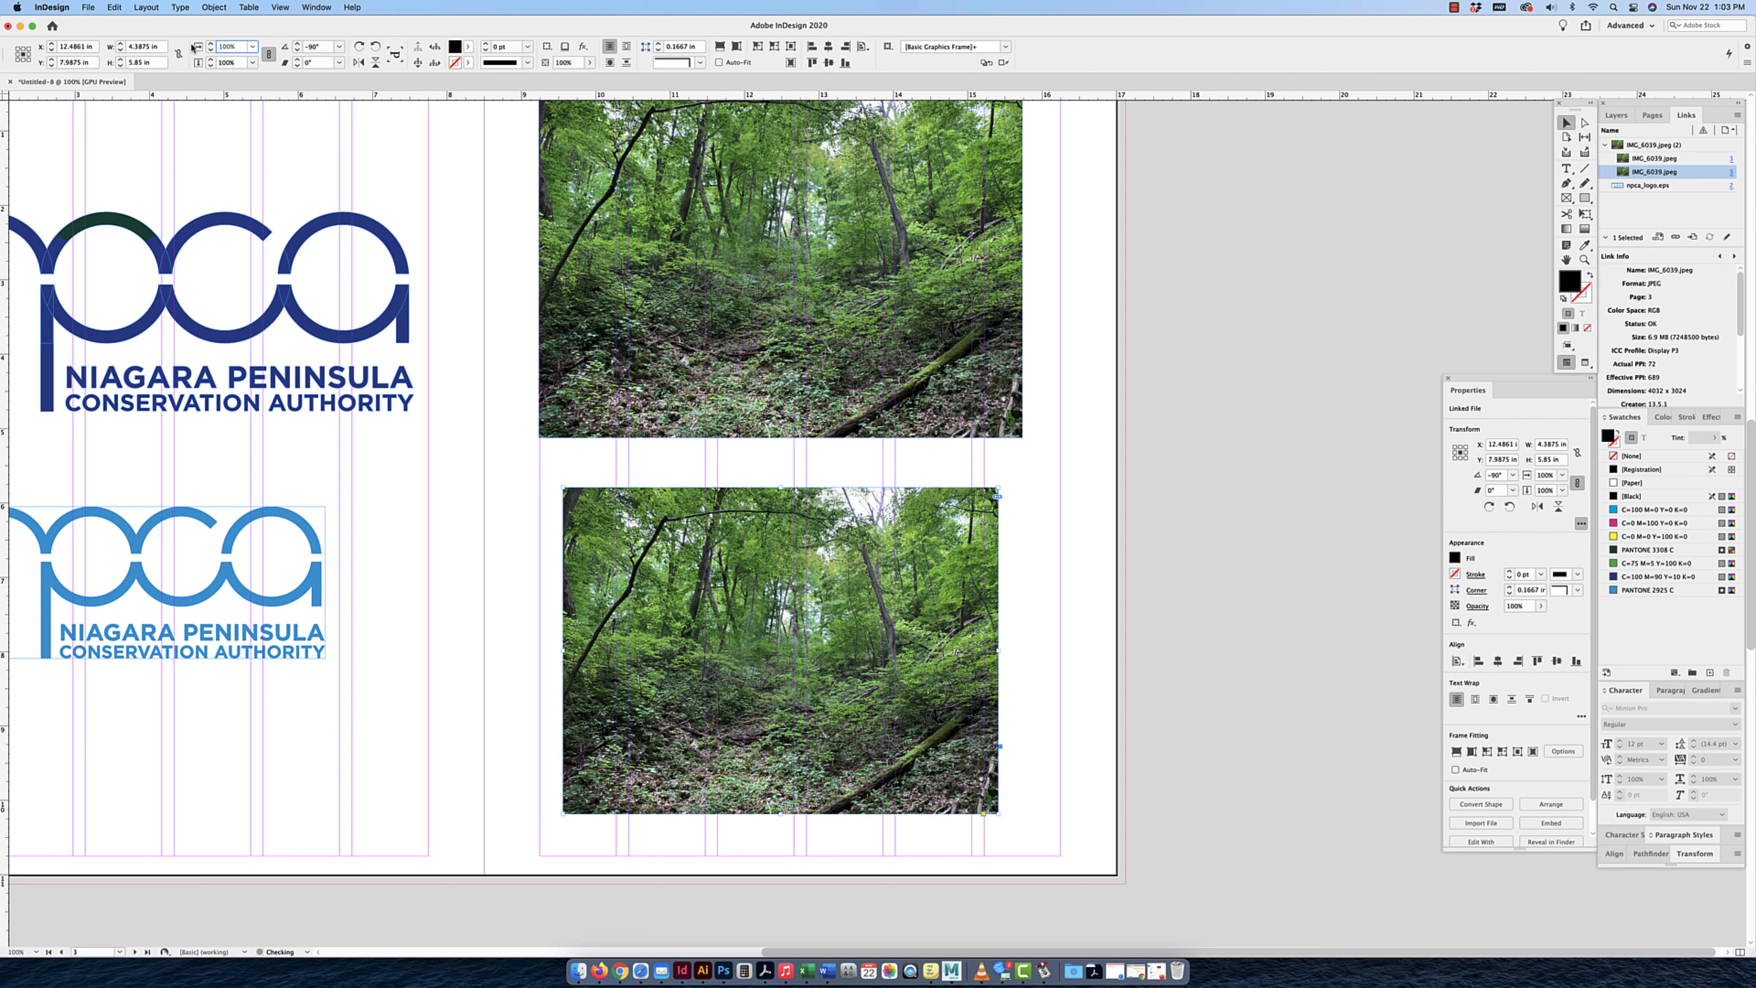
Scale the lower photo down and back up in increments around its centre, to about 4.85 x 6.47 in.
key(shift+Down)
key(shift+Down)
key(shift+Down)
key(shift+Down)
key(shift+Down)
key(shift+Down)
key(shift+Up)
key(shift+Up)
key(shift+Up)
key(shift+Up)
key(shift+Up)
key(shift+Up)
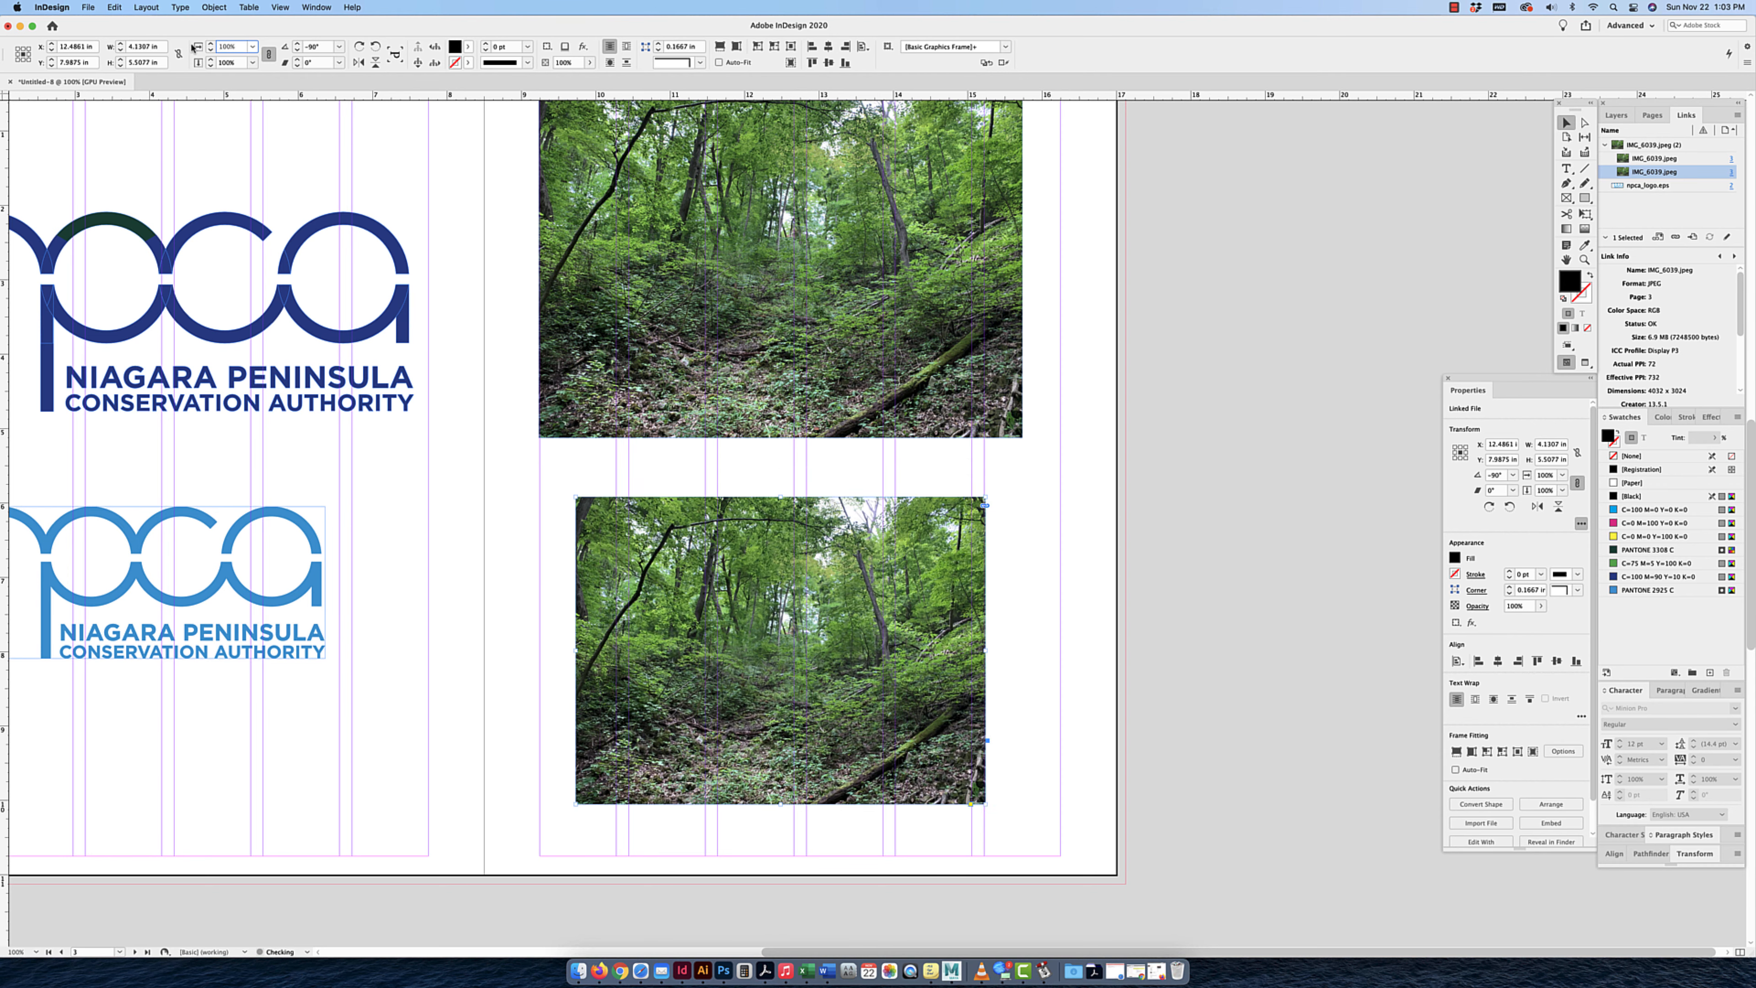
key(shift+Up)
key(shift+Up)
key(Down)
key(Down)
key(Down)
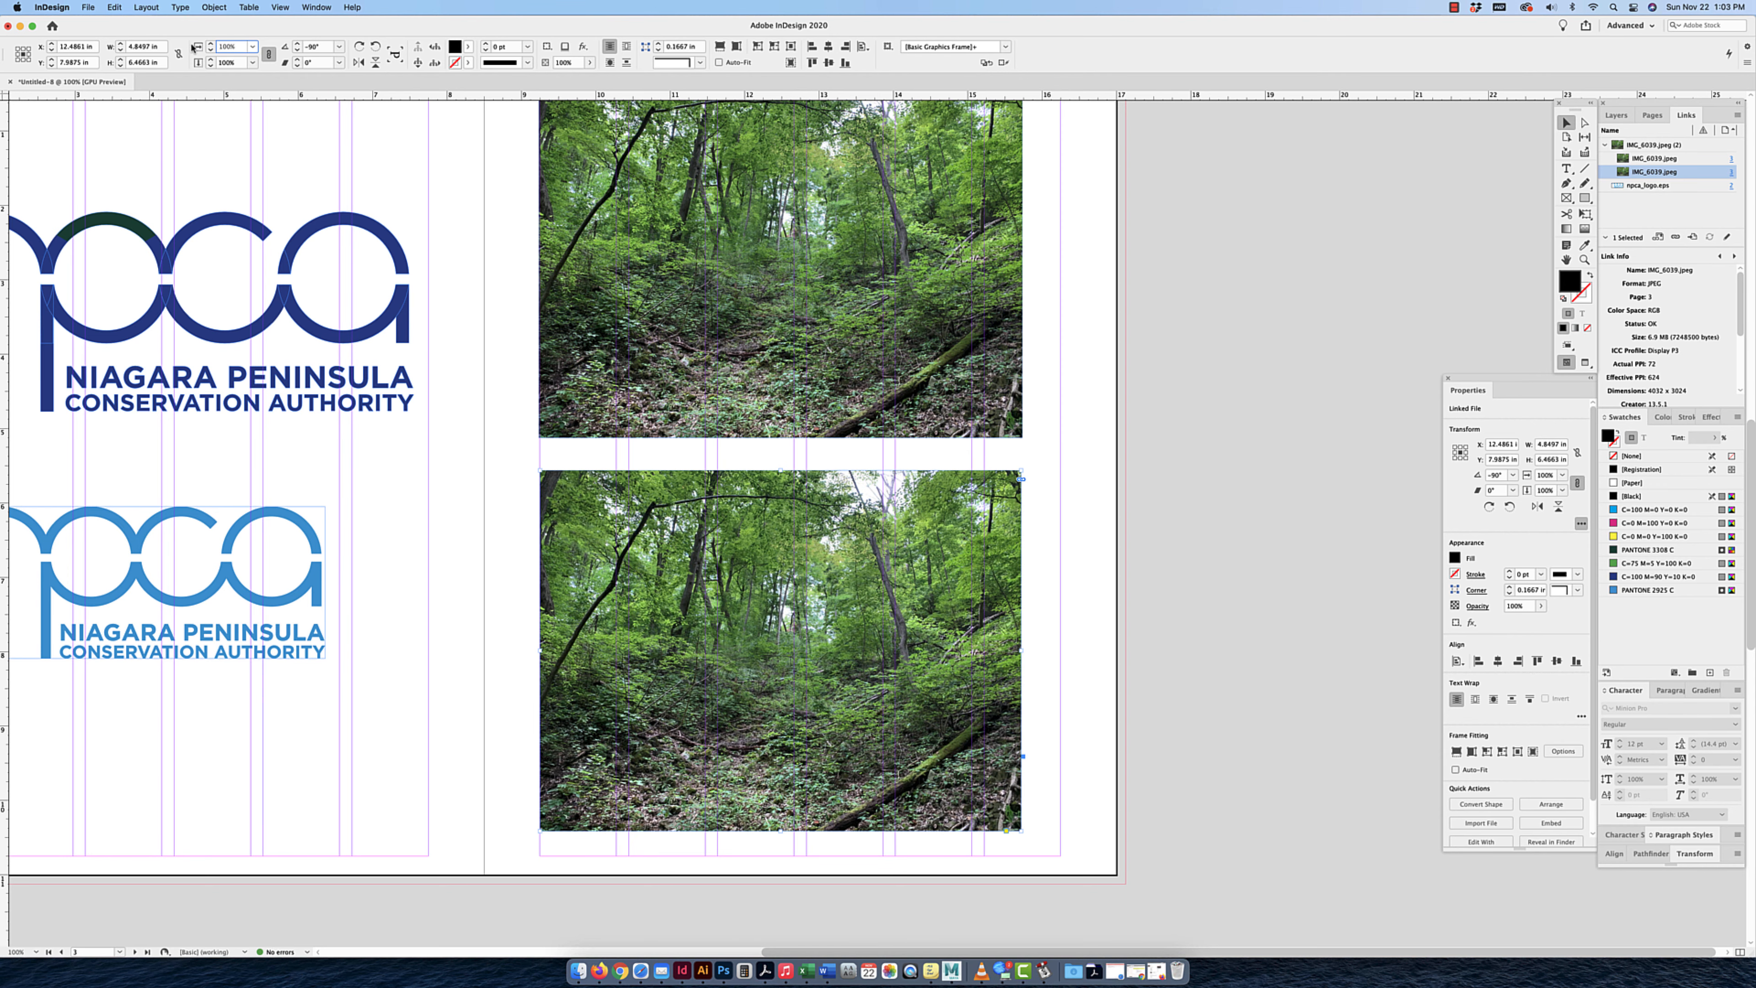
Try resizing the lower photo from its corner, and undo this and the last incremental scalings.
drag(1024, 835, 866, 712)
key(super+z)
key(super+z)
key(super+z)
key(super+z)
key(super+z)
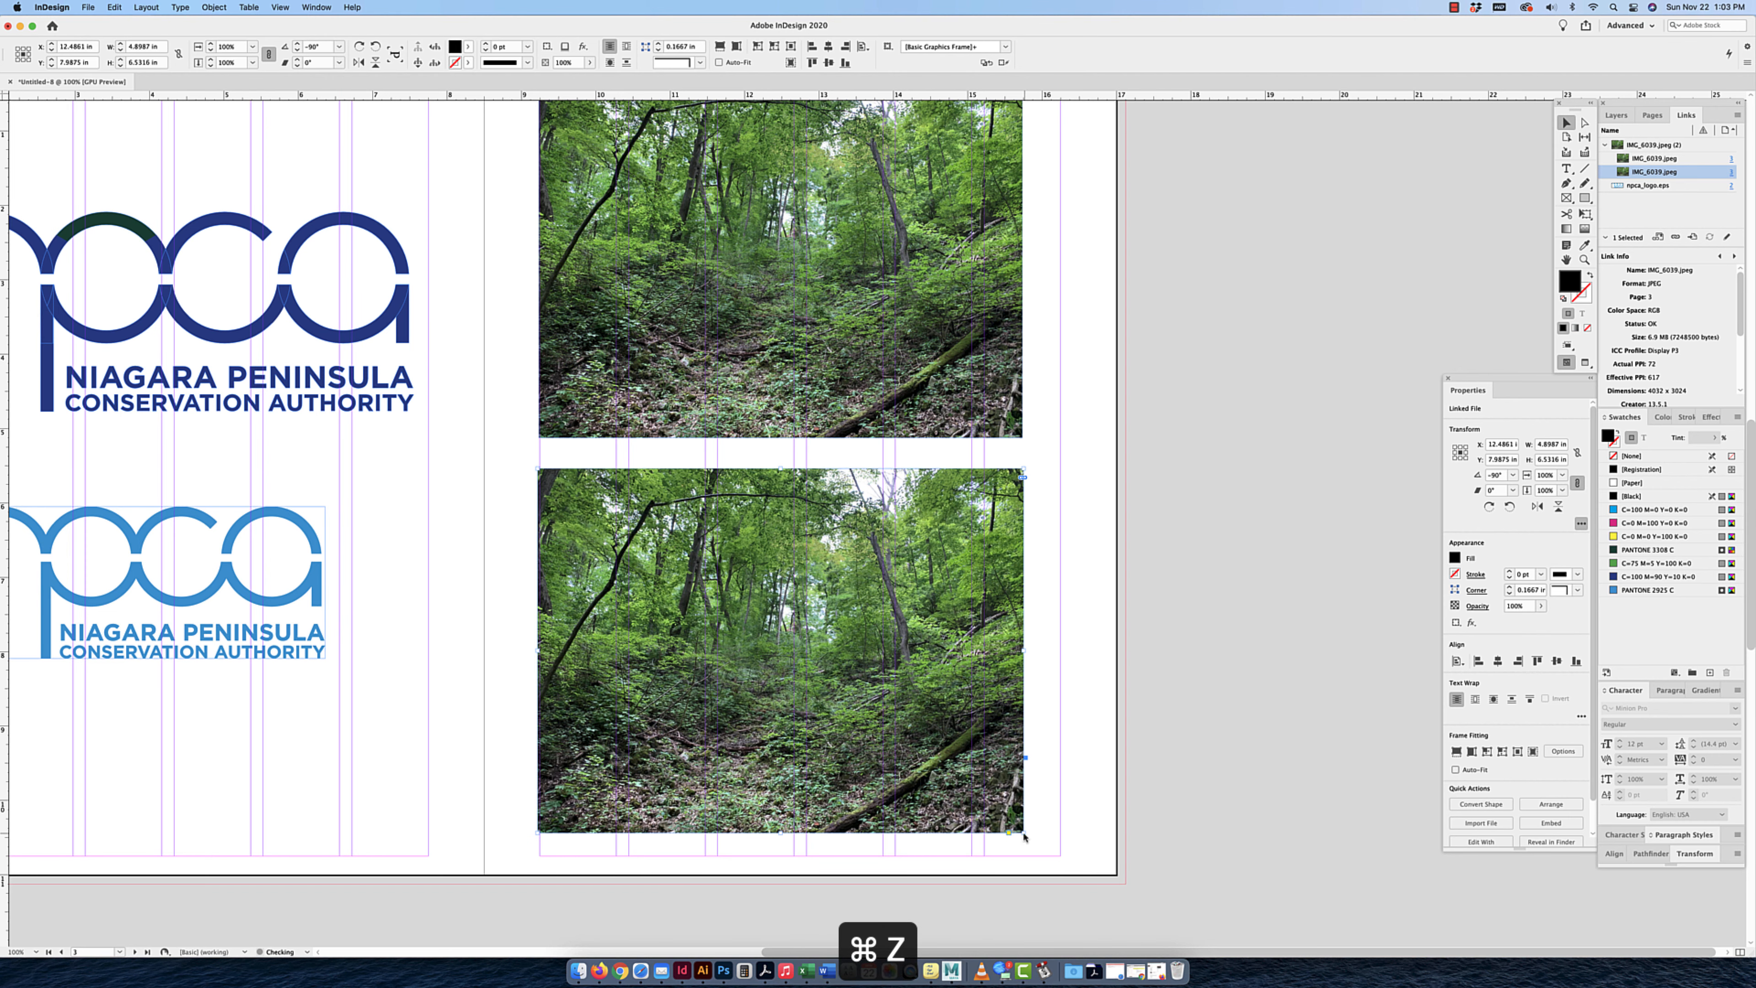
Scale the lower photo together with its frame to about 2.71 x 3.61 in, and enlarge both to about 3.81 x 5.09 in.
drag(1024, 837, 807, 669)
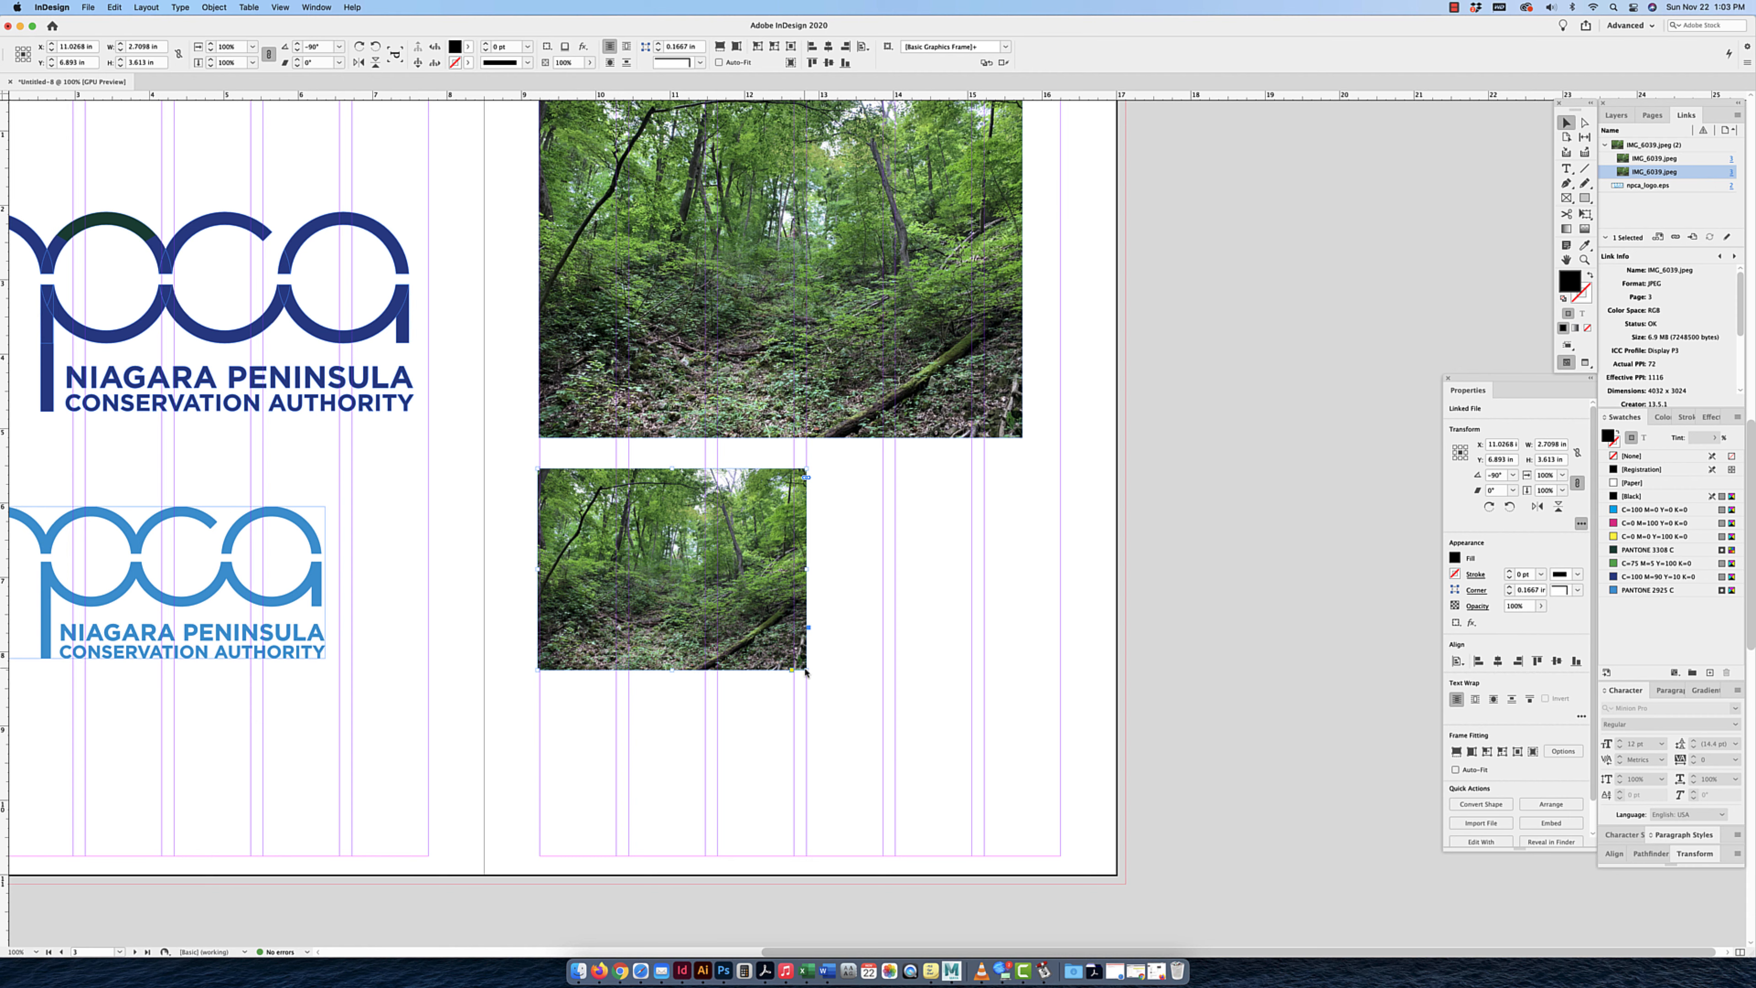
drag(807, 669, 916, 752)
click(1104, 690)
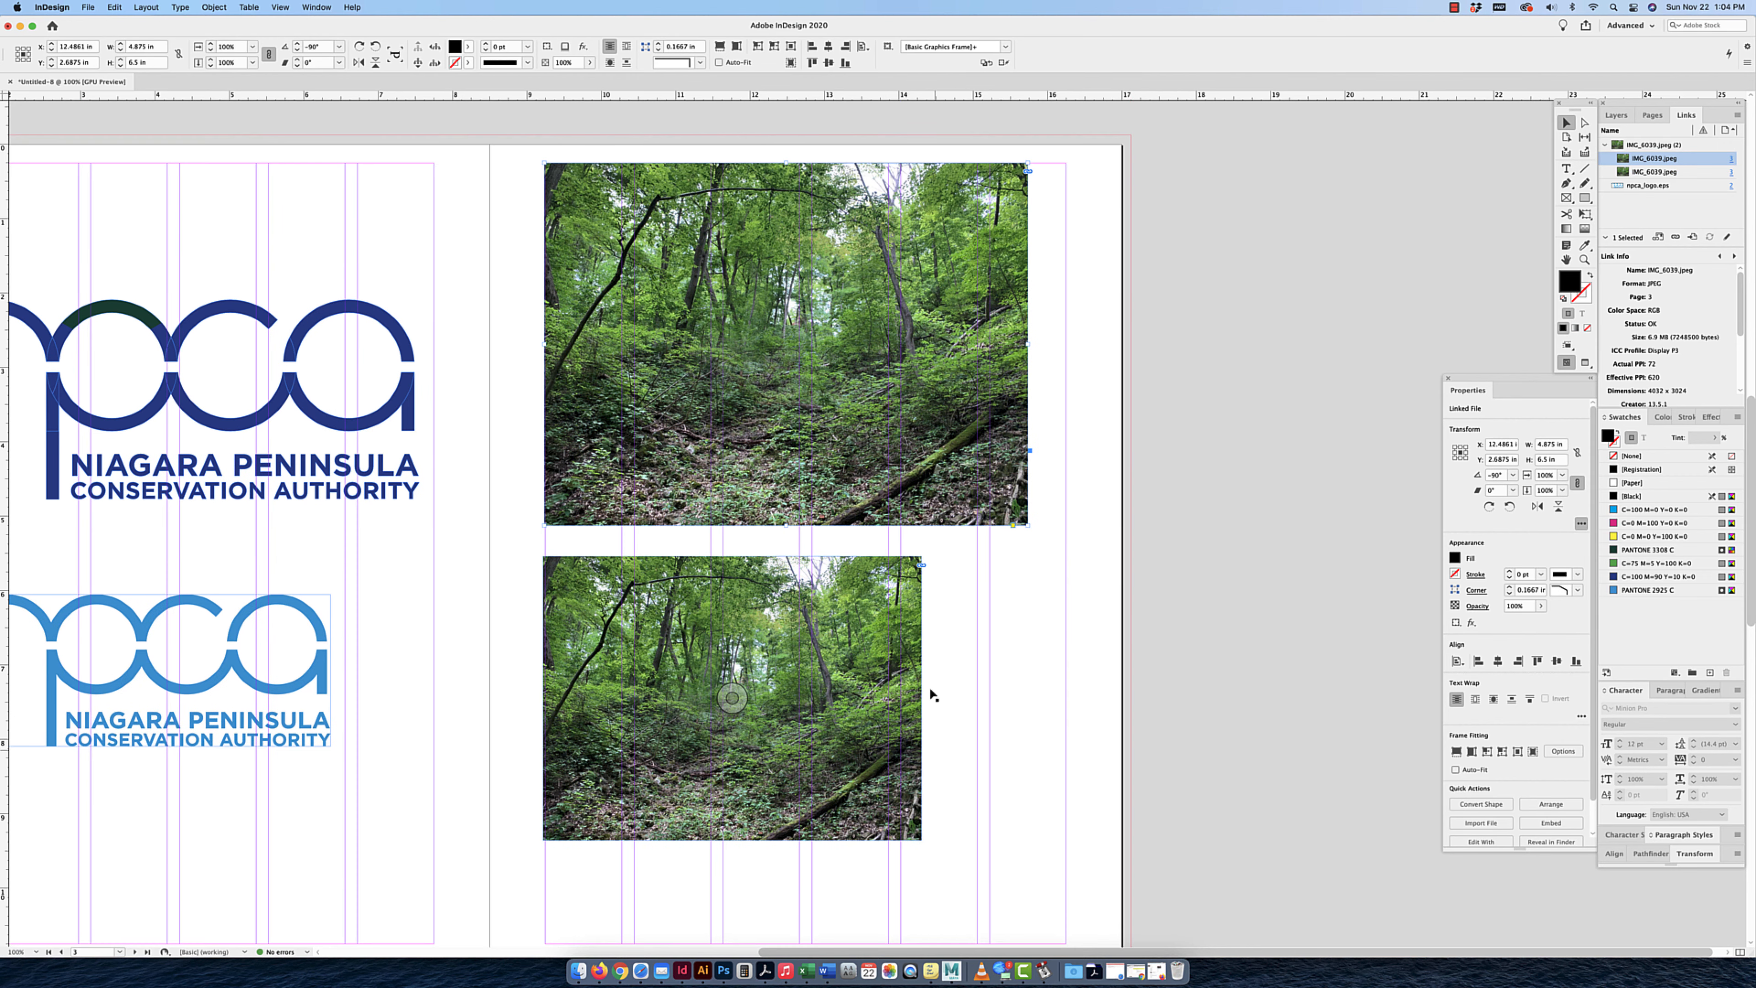
Try enlarging only the lower photo's frame, first to about 4.80 x 6.60 in, and undo each attempt.
click(917, 746)
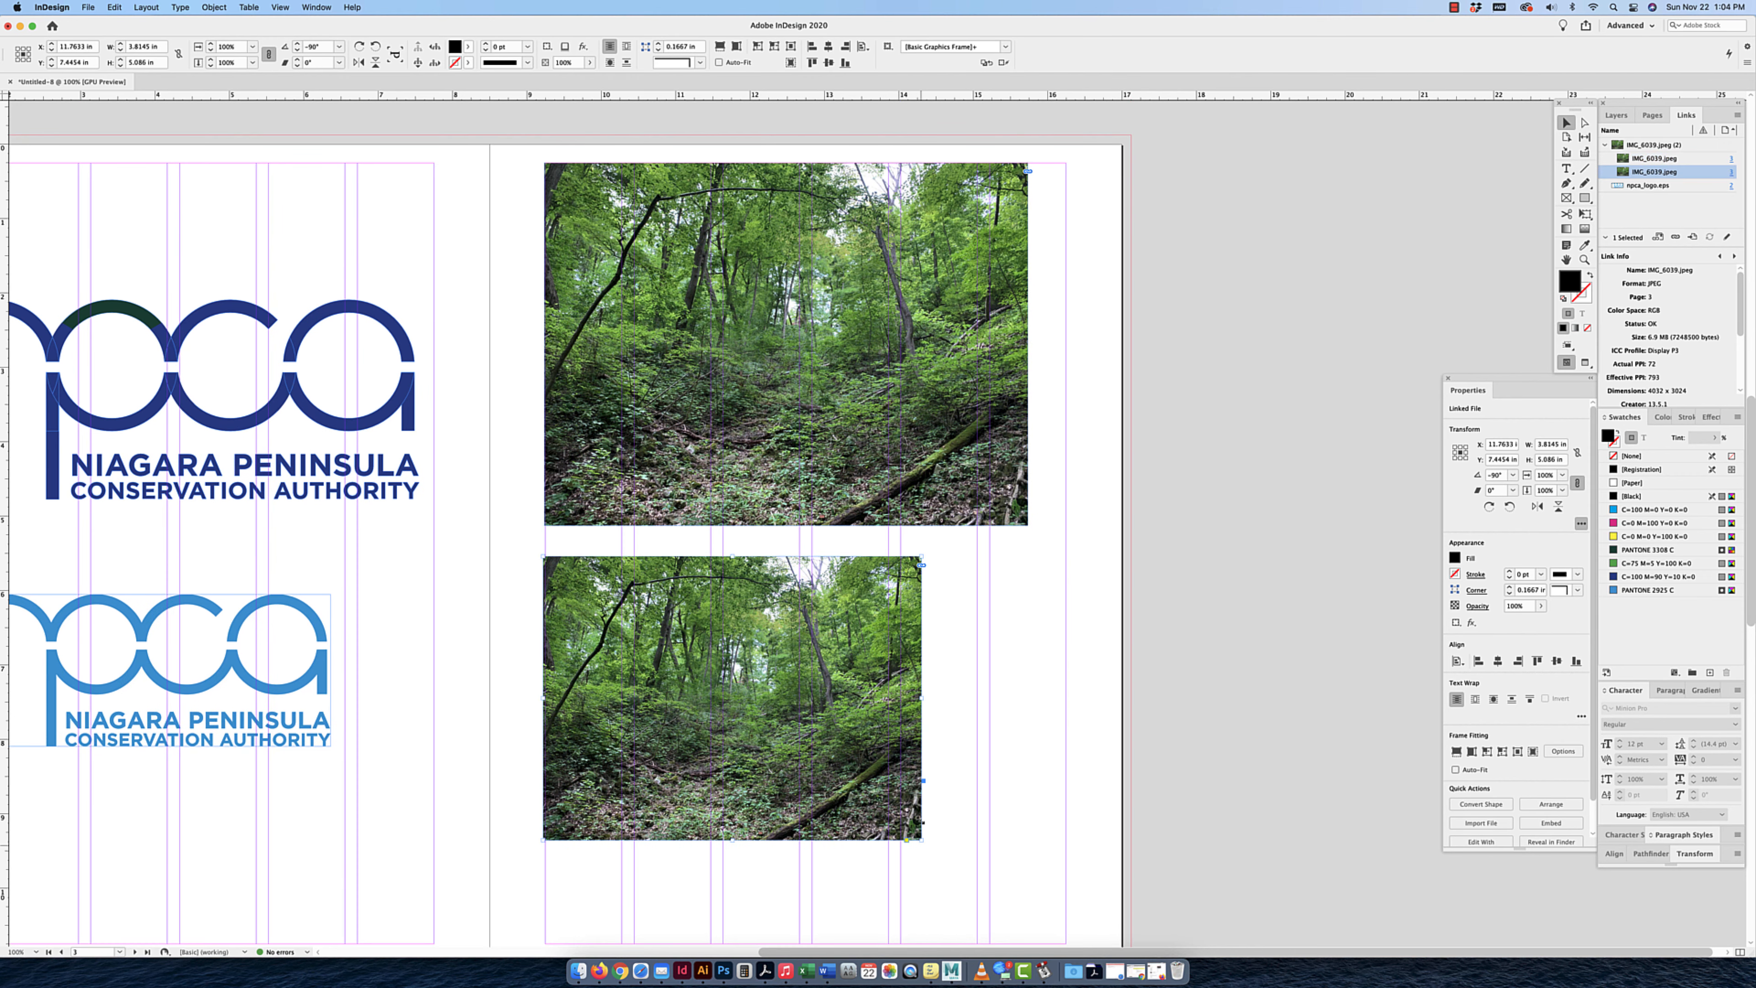
drag(922, 839, 1056, 925)
key(cmd+z)
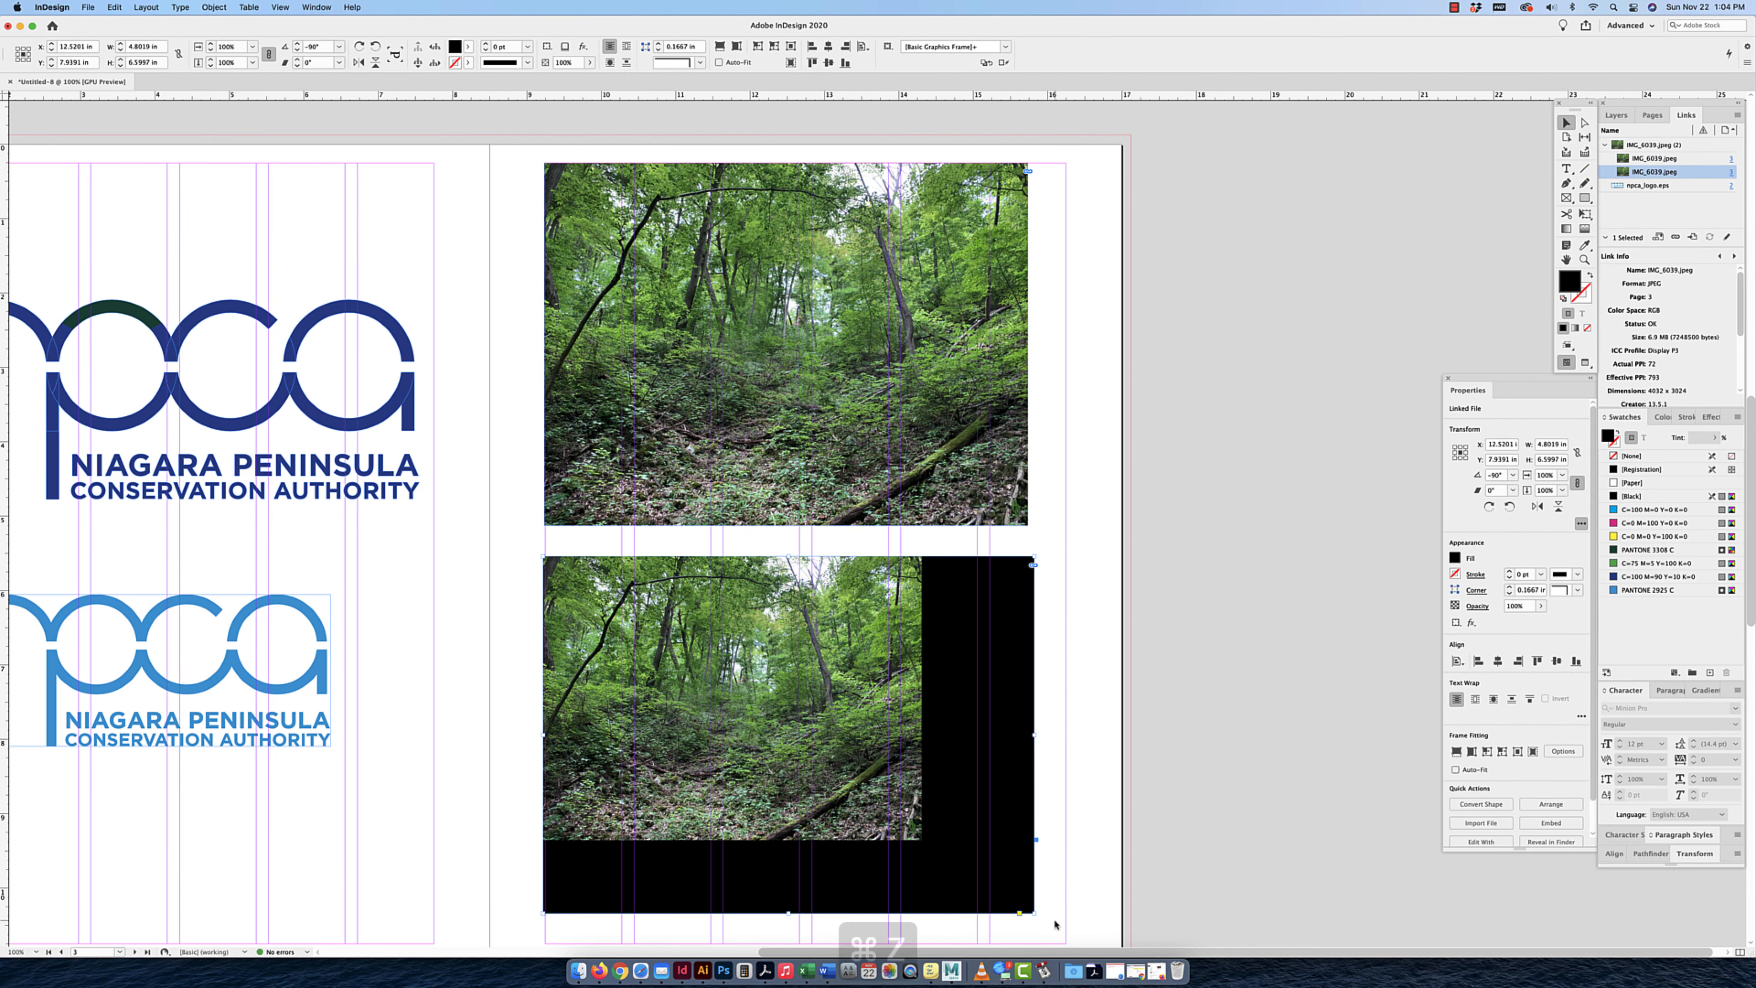
drag(921, 840, 1131, 903)
key(cmd+z)
key(cmd+z)
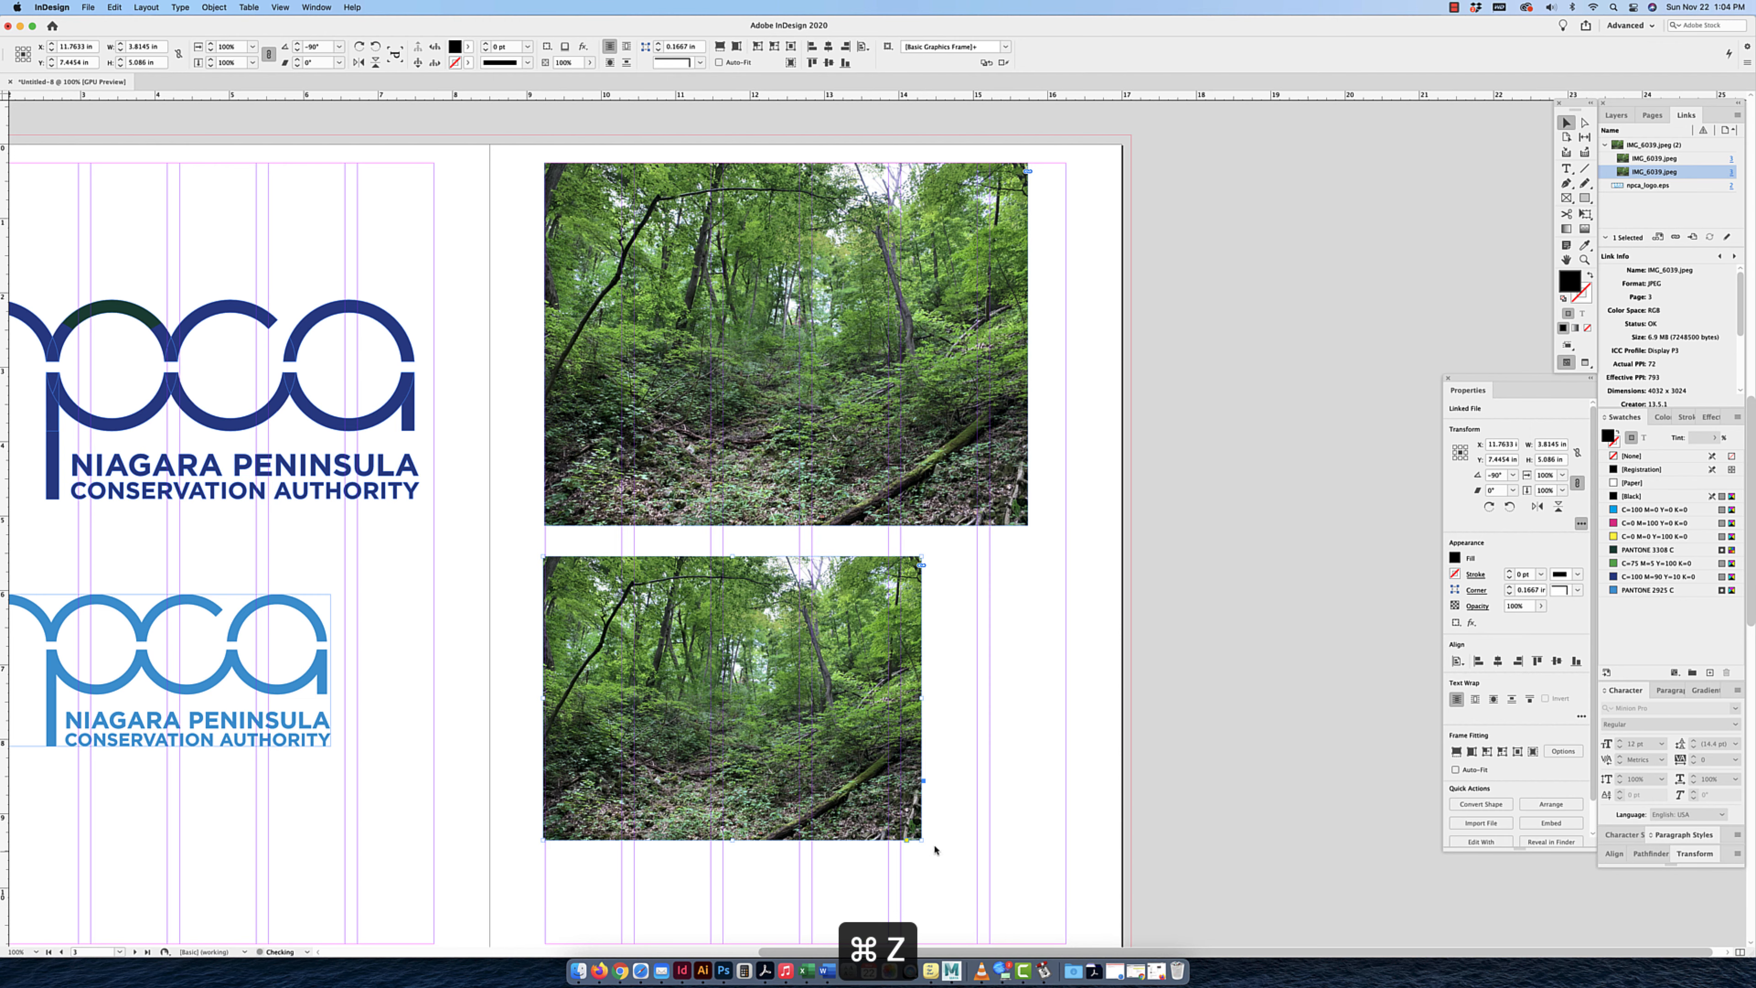
Enlarge the lower photo and its frame proportionally to nearly the width of the photo above, and deselect it.
drag(921, 840, 1040, 879)
click(1093, 808)
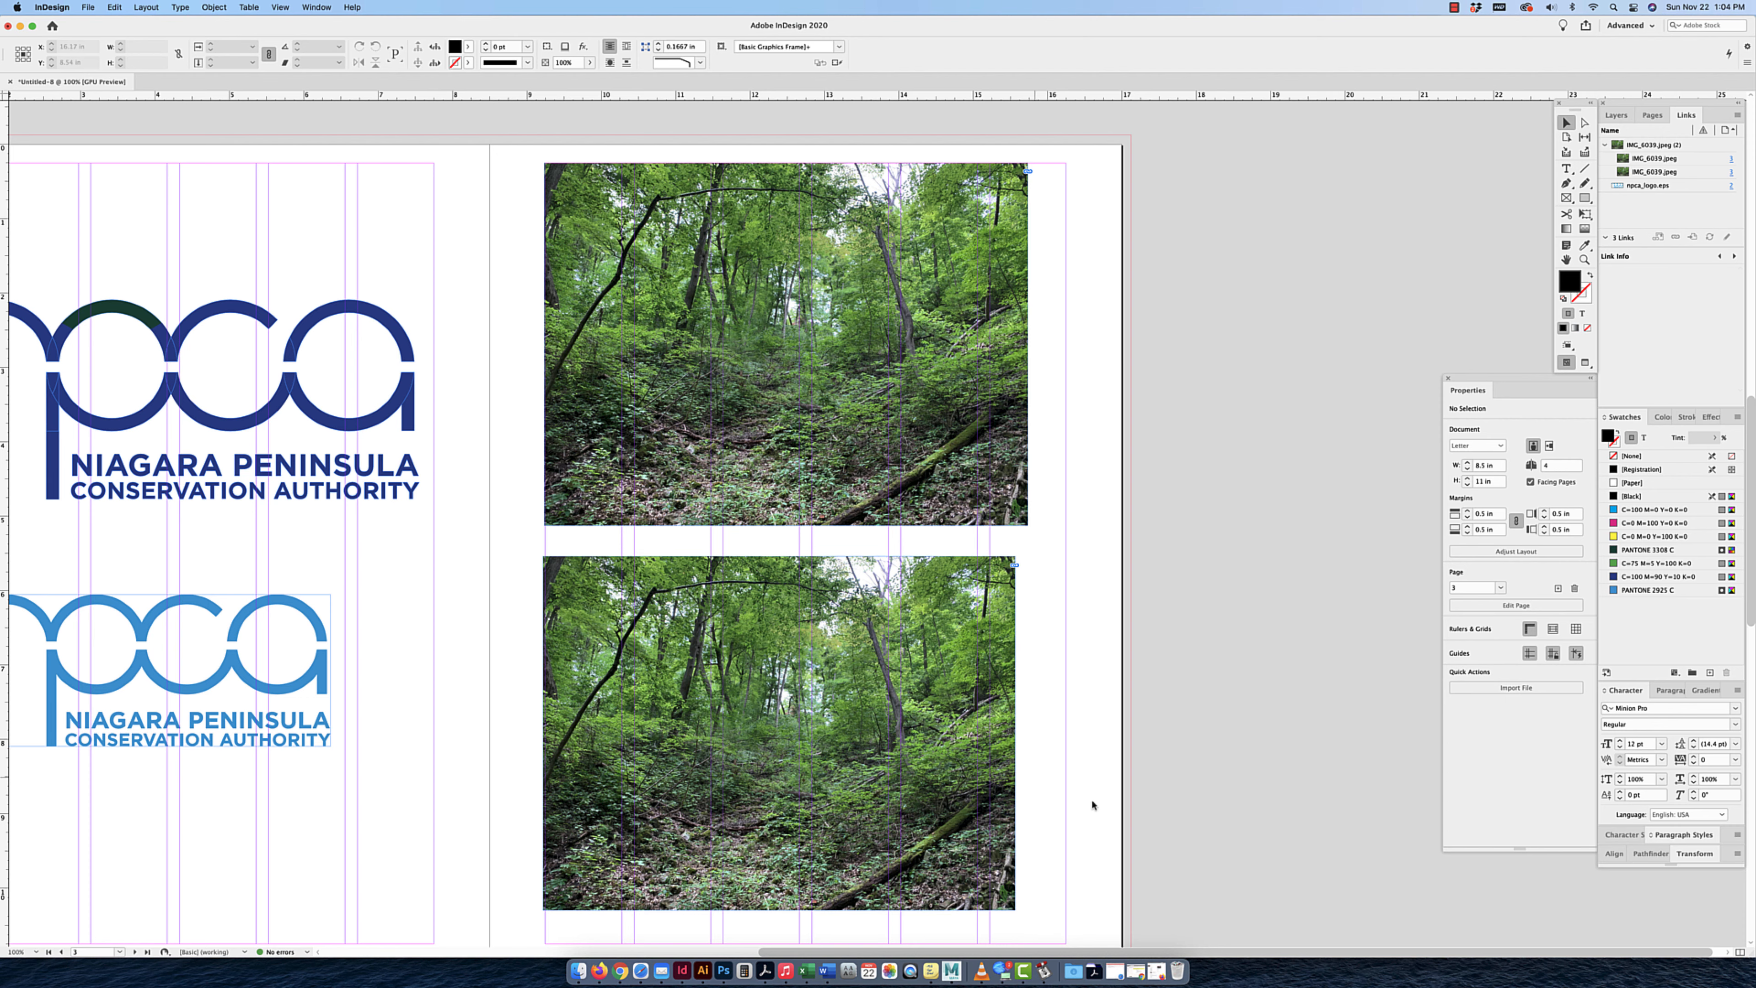
key(super+minus)
key(super+minus)
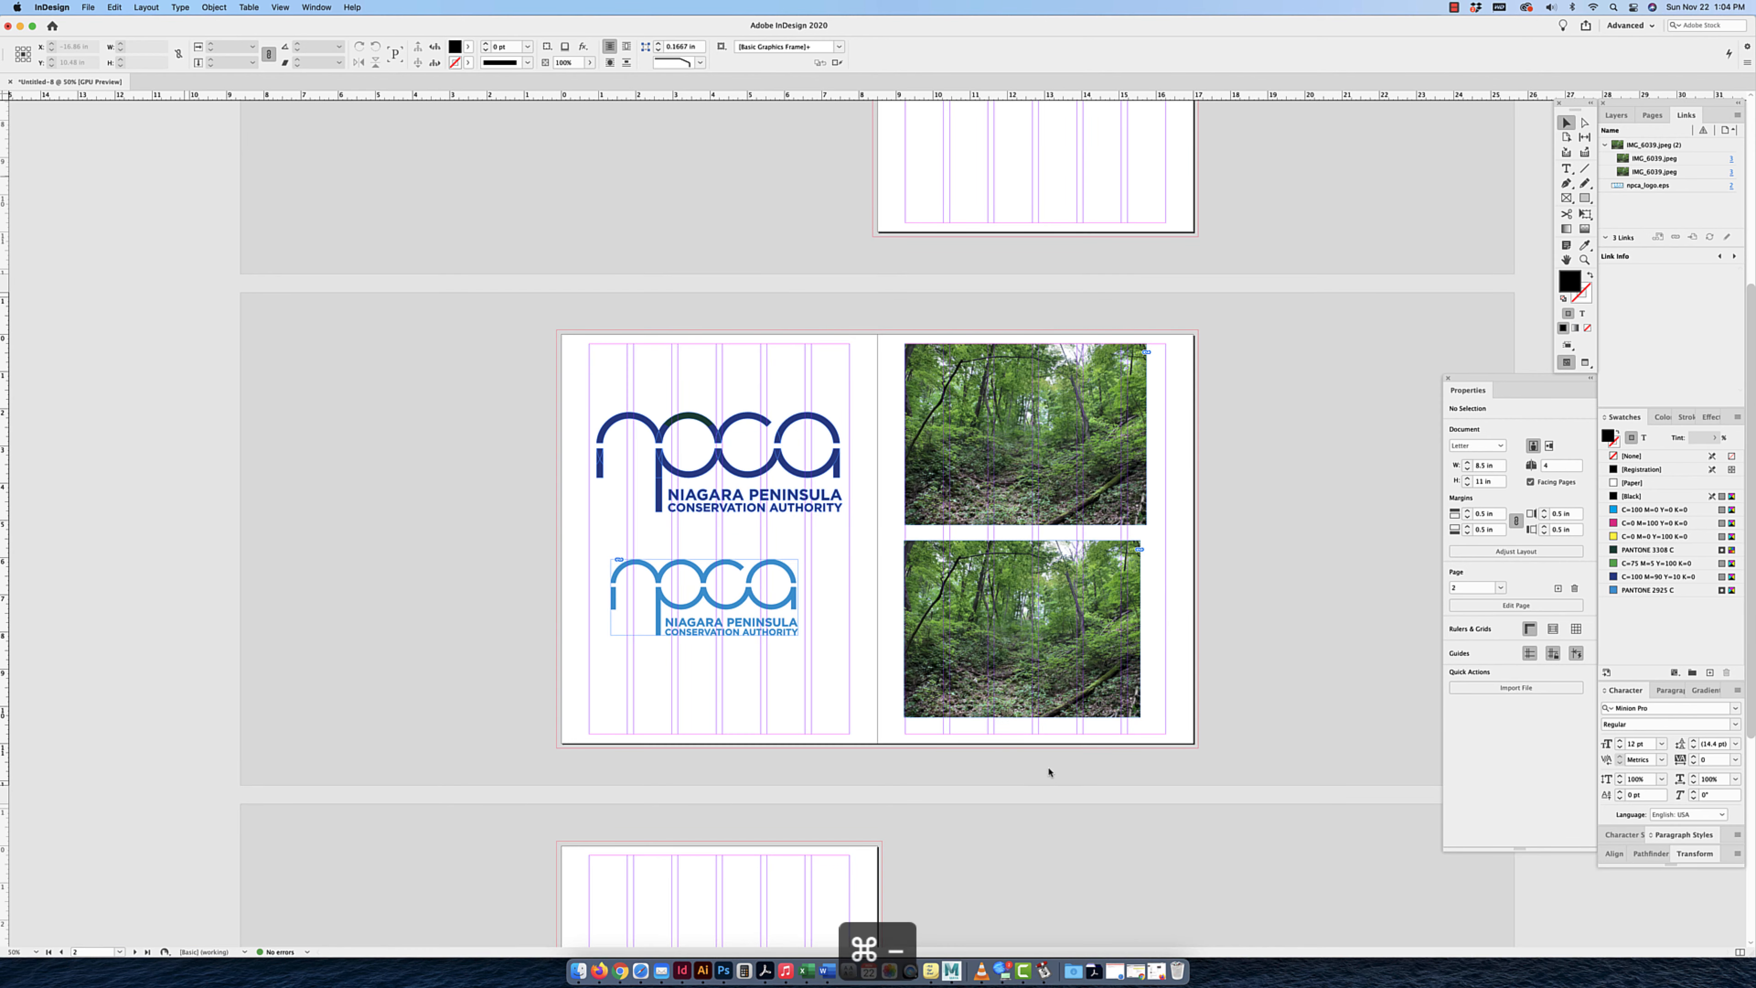
Collapse Layer 1 in the layer list, and delete the blank pages before and after the logo and photo spread.
click(1618, 115)
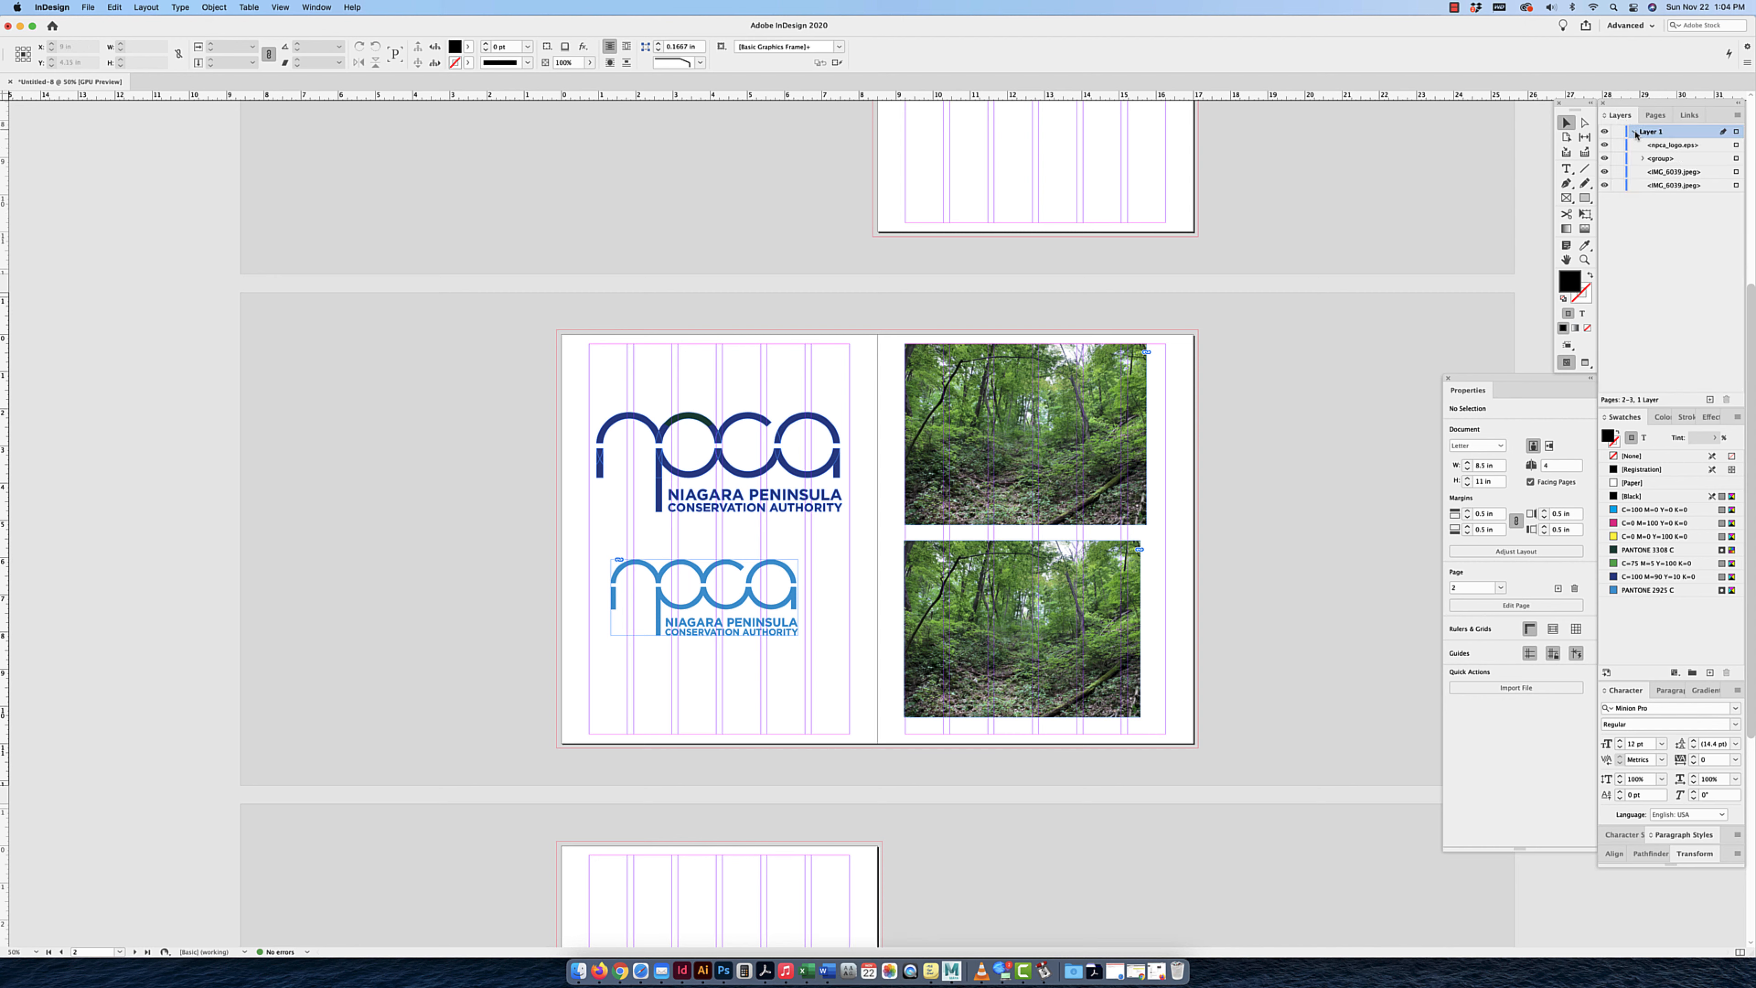
click(1635, 132)
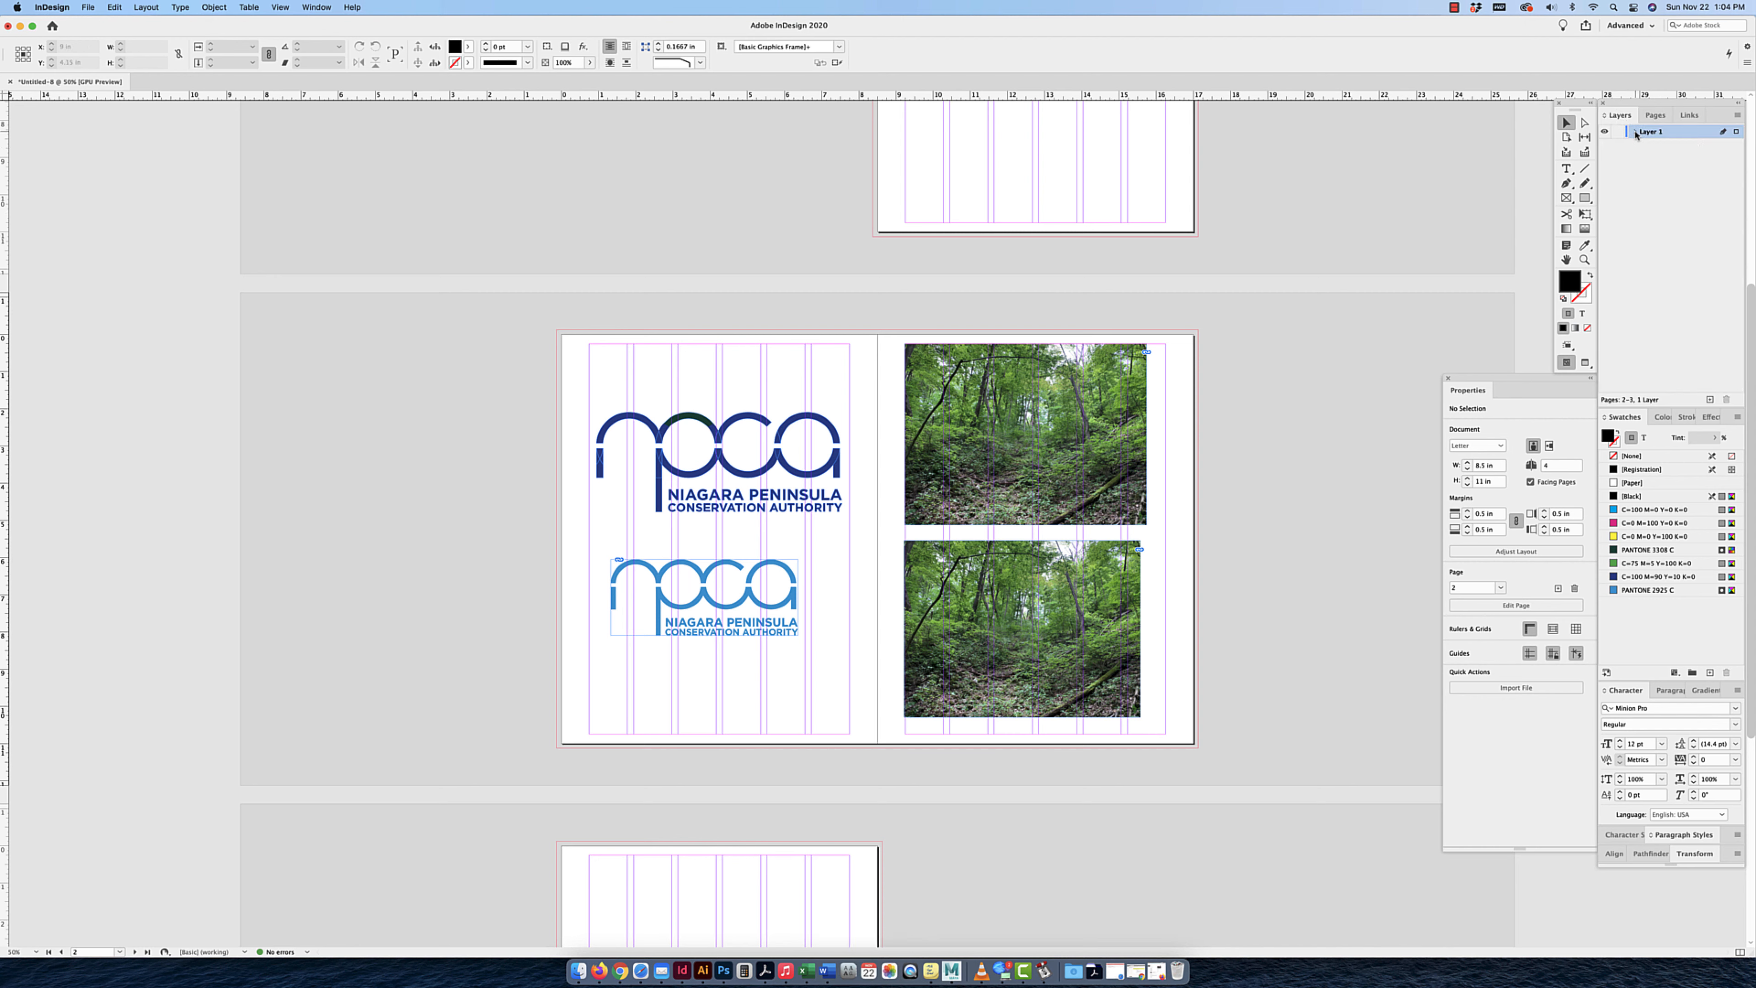
click(1656, 115)
drag(1712, 235, 1727, 400)
click(1726, 400)
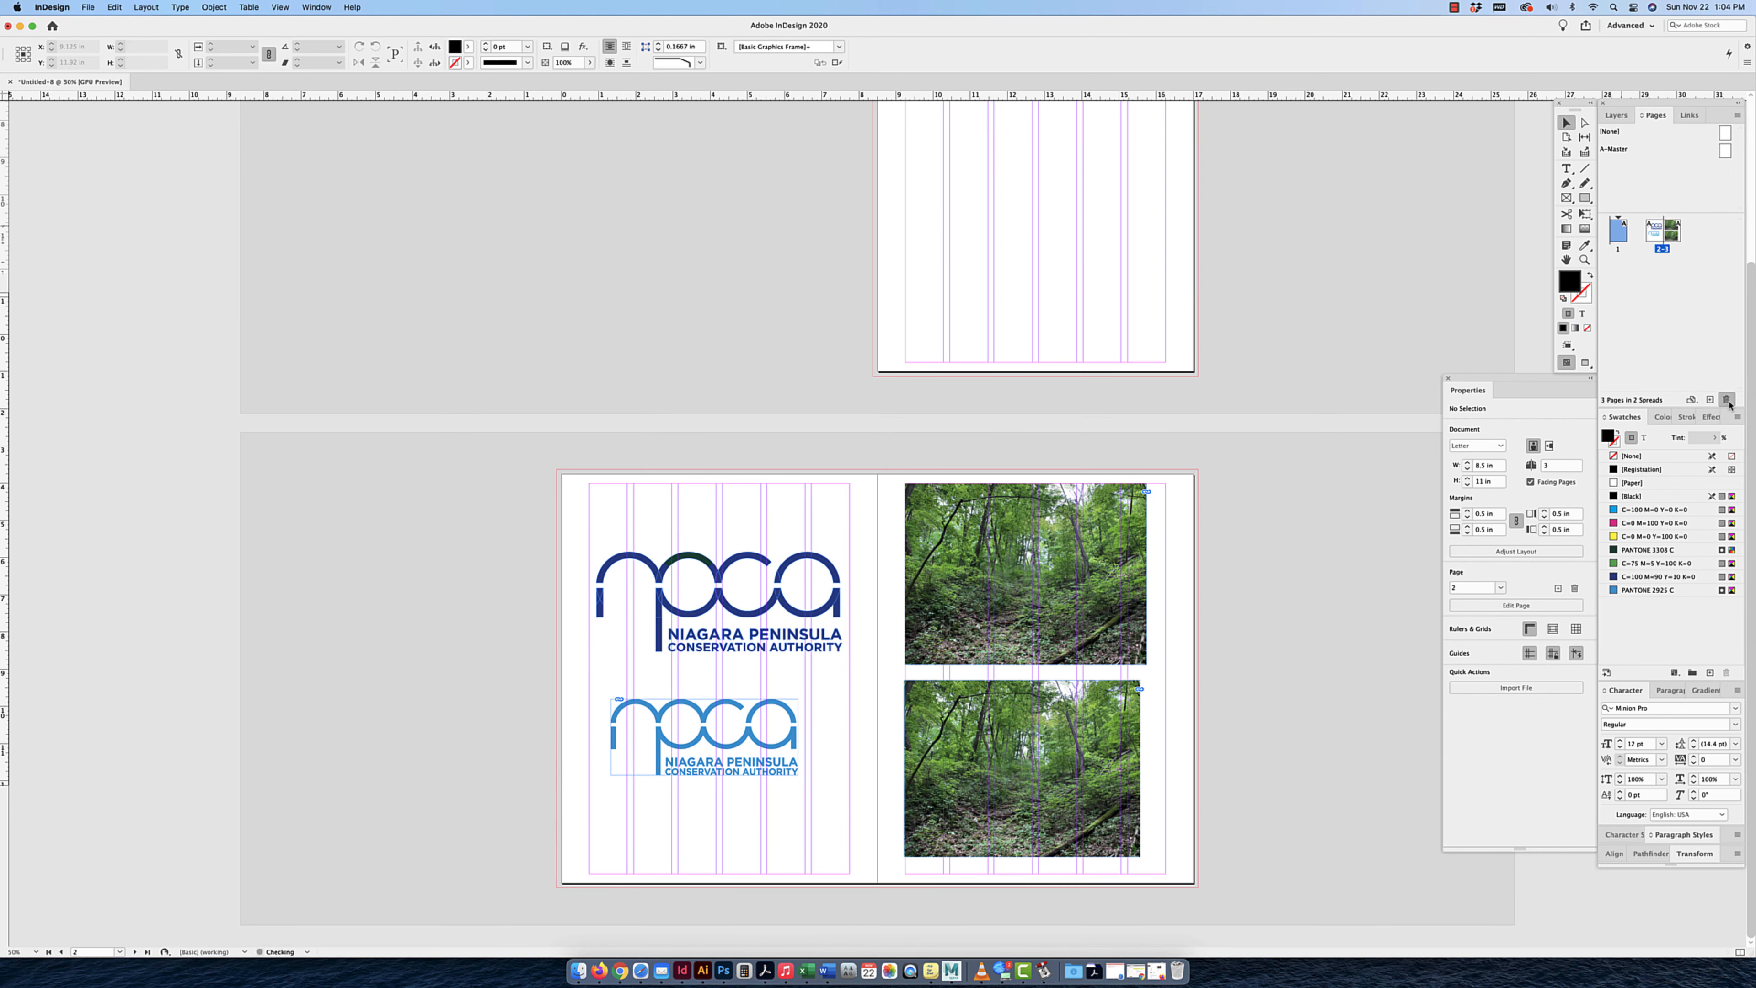
Turn off facing pages in the document setup so the logos and photos sit on separate single pages.
key(alt+super+p)
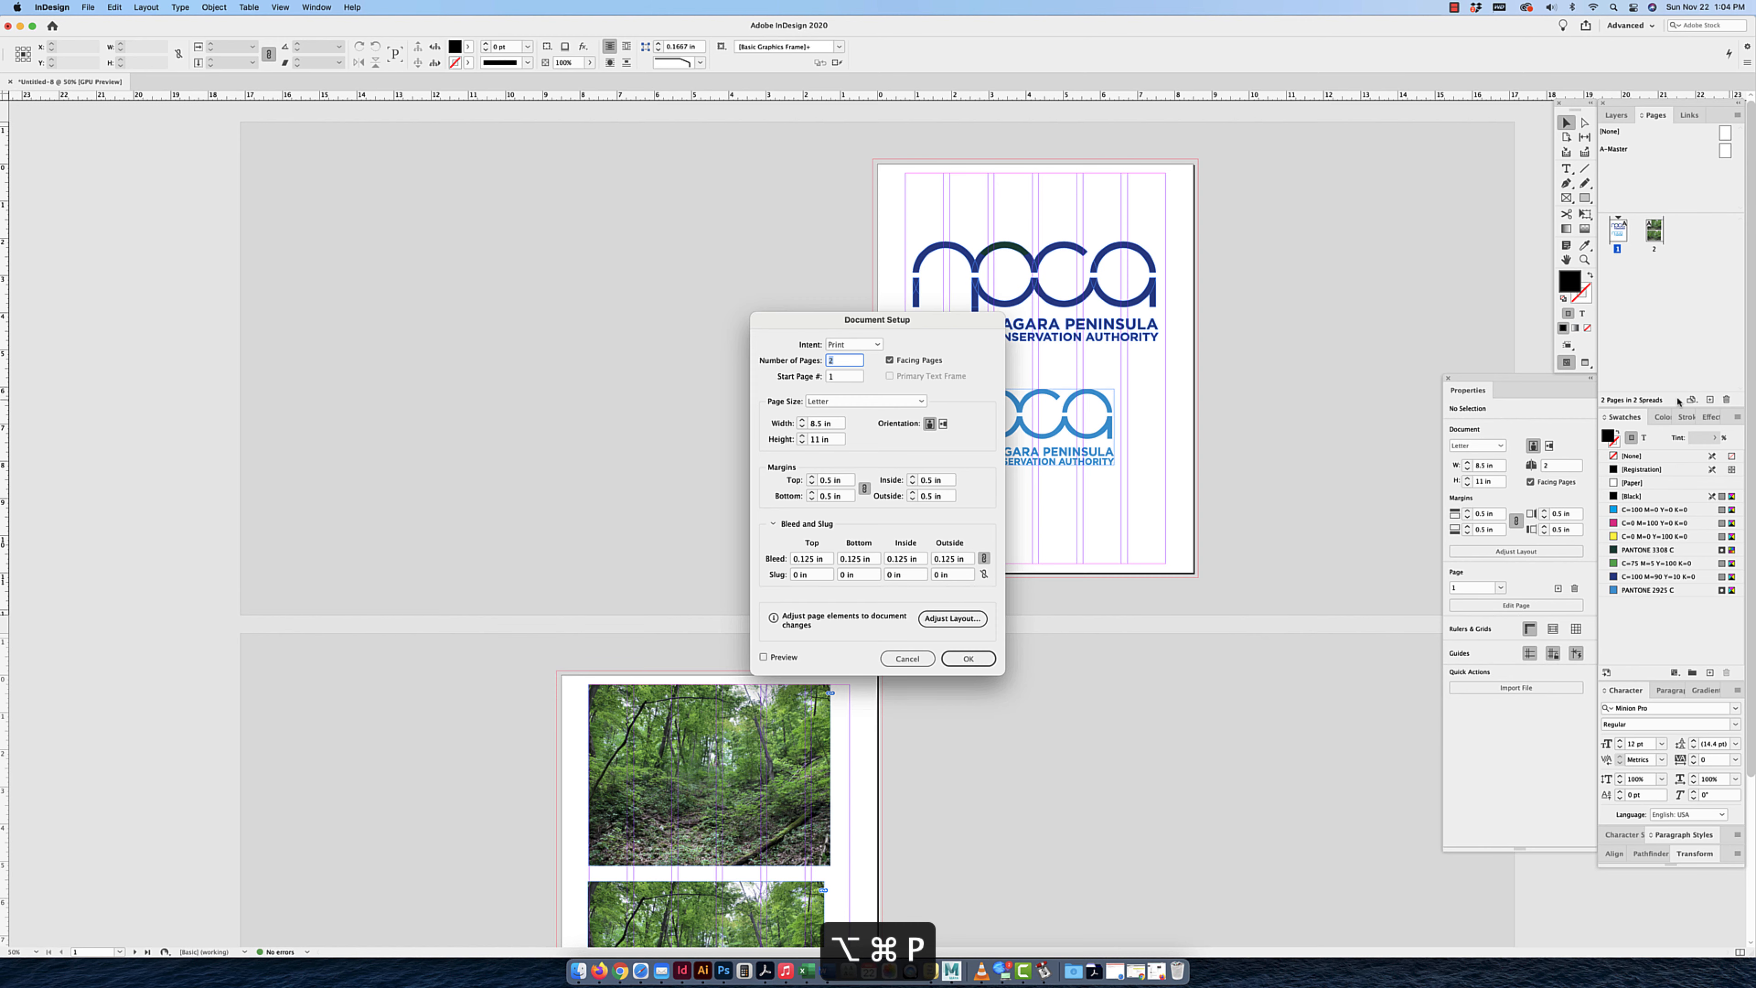
click(890, 360)
click(968, 658)
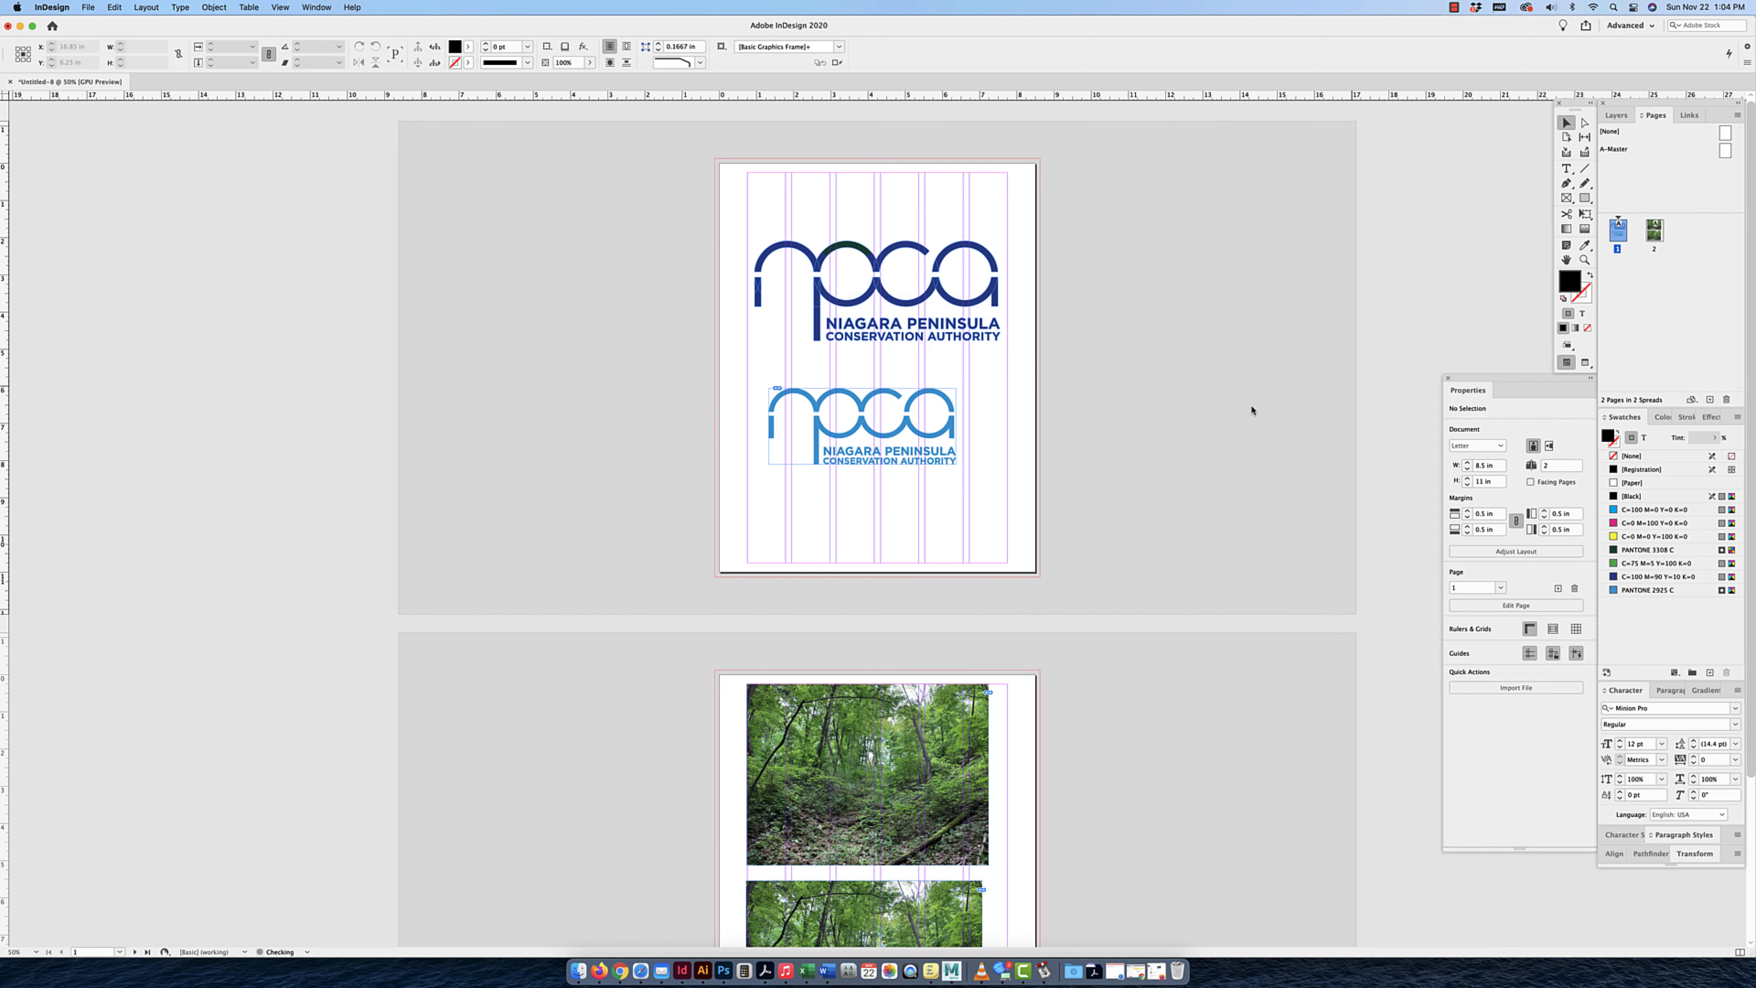
scroll(1134, 456, down, 2)
key(super+minus)
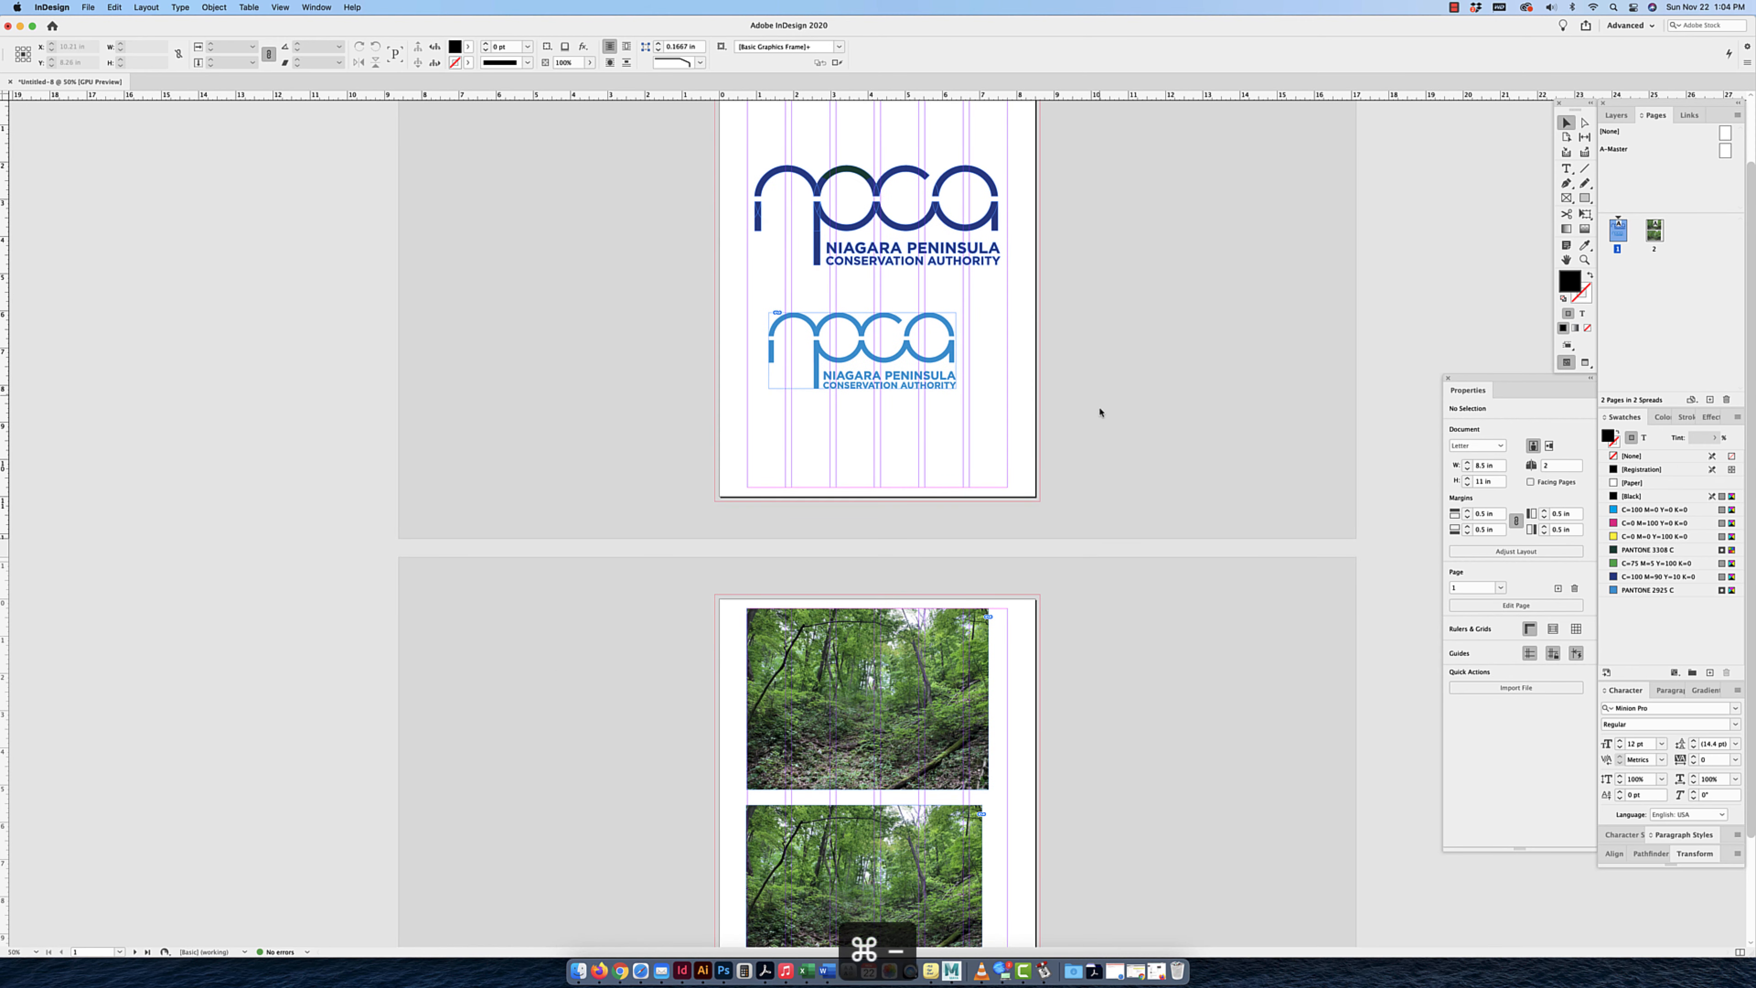
Save the document to the Desktop as "setup" in the InDesign 2020 document format.
click(88, 7)
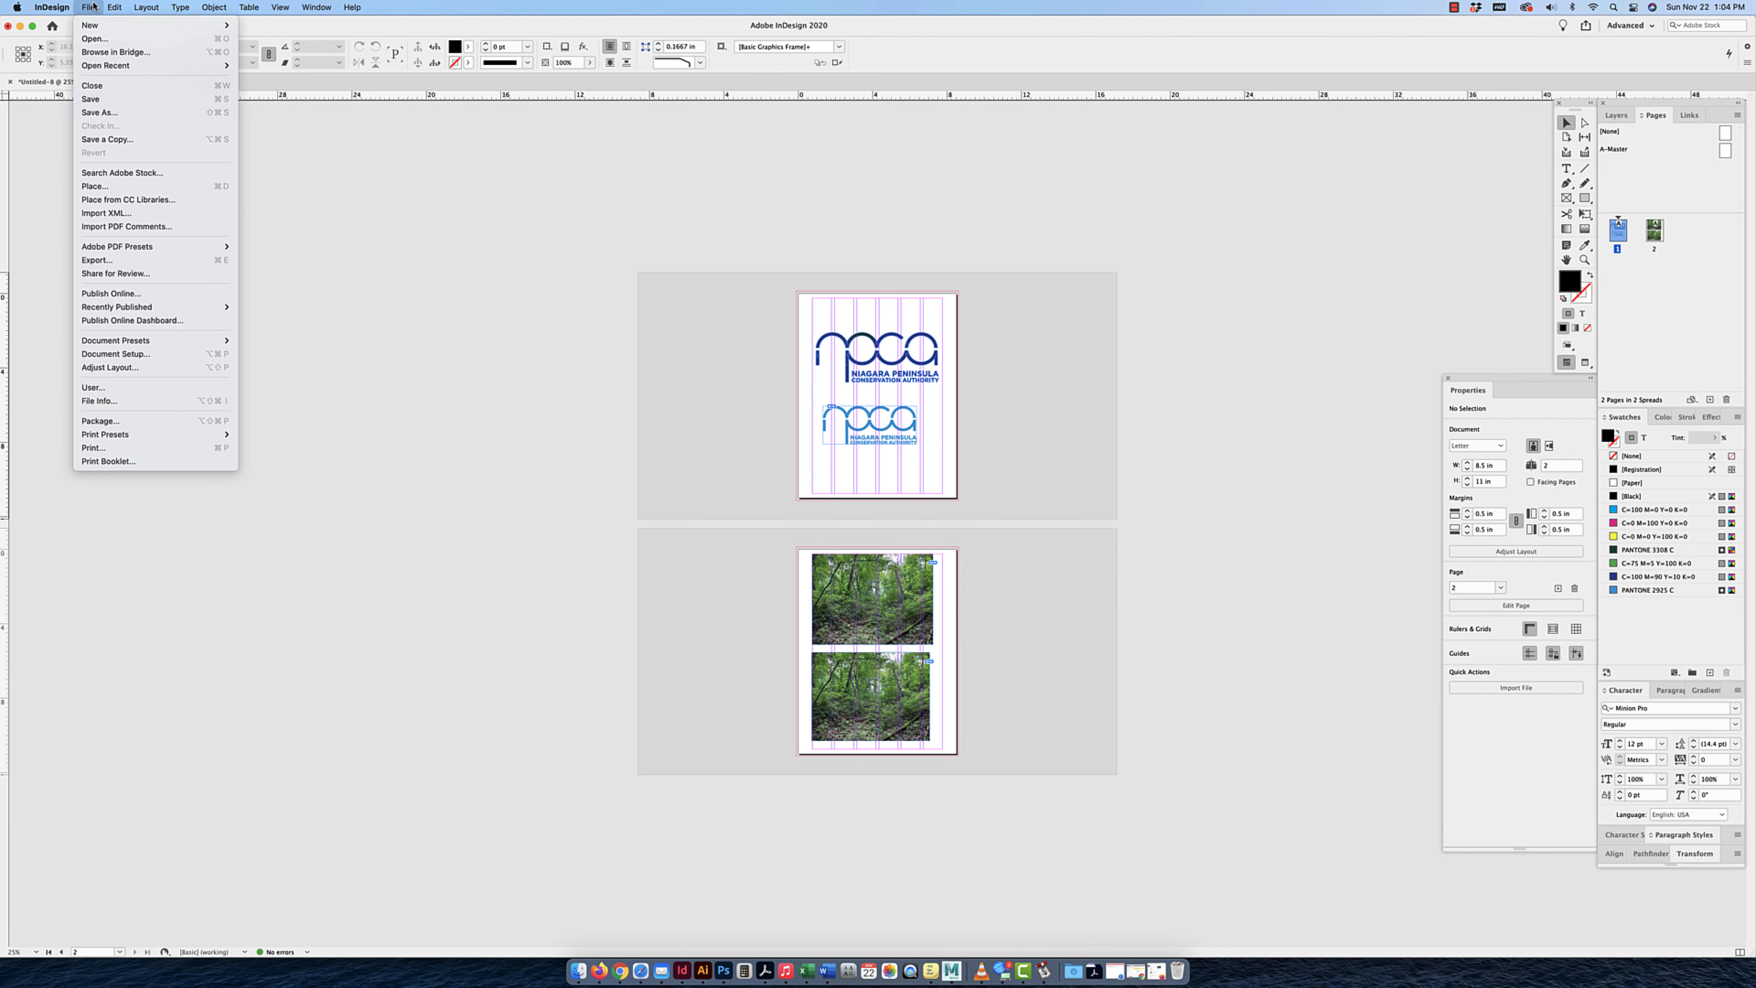
click(106, 113)
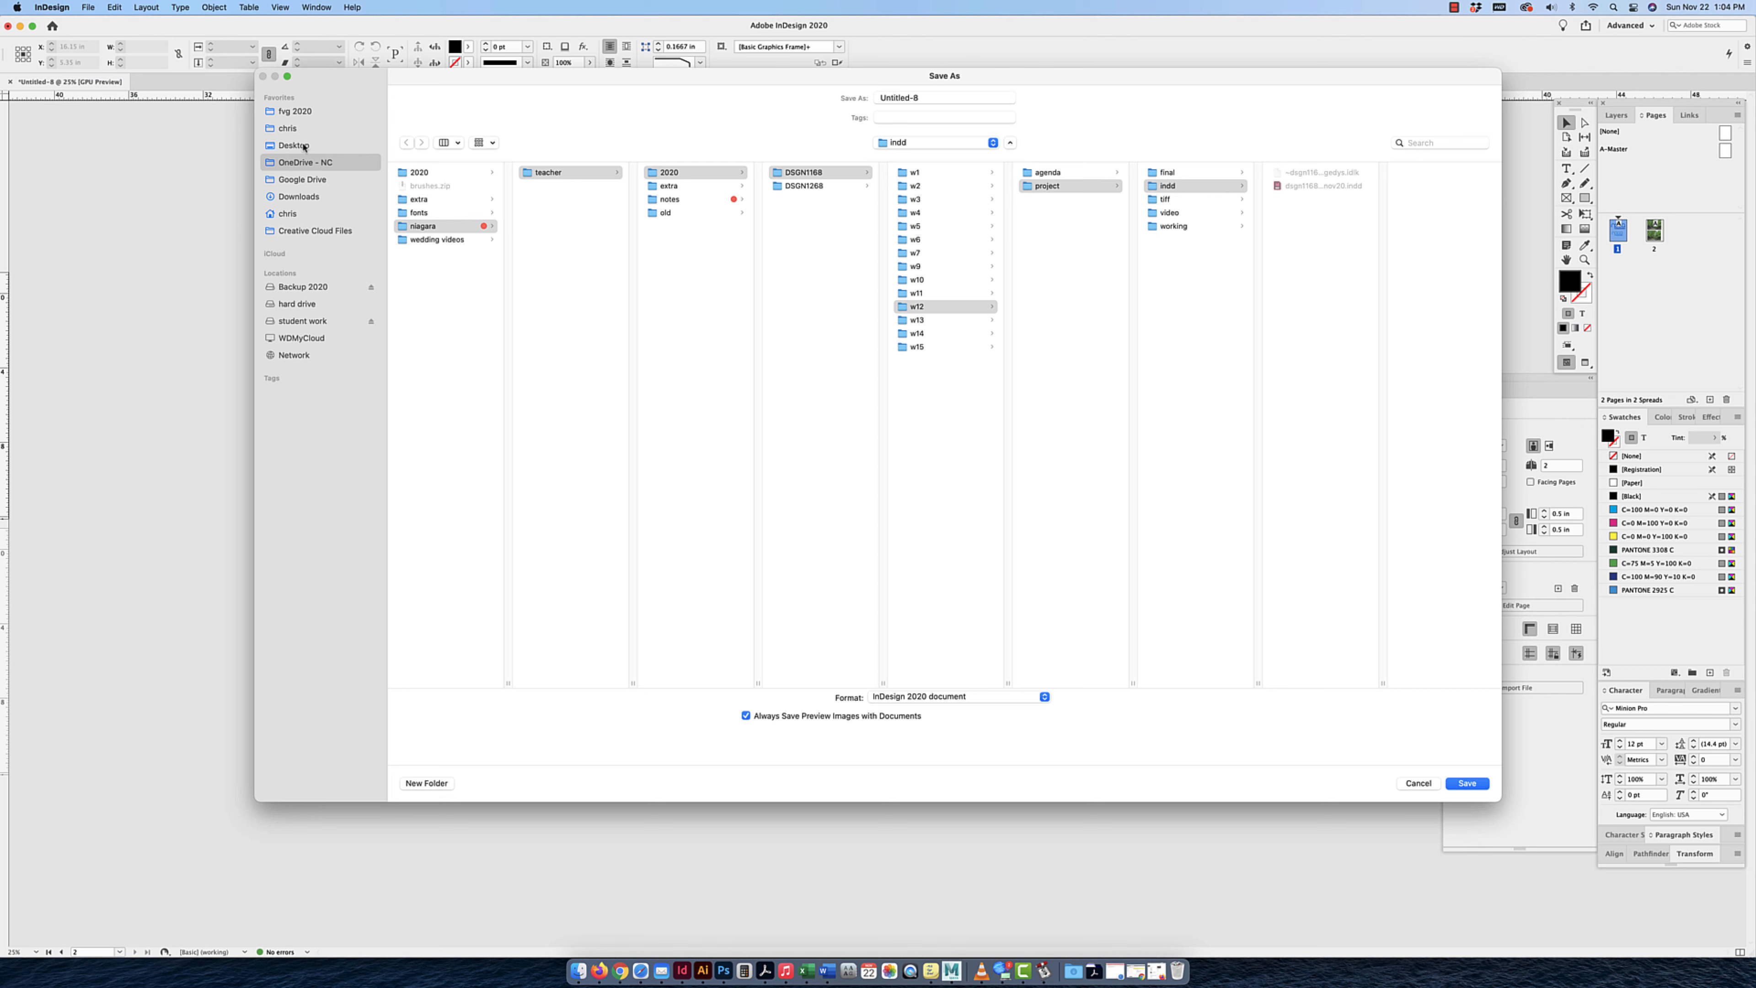
click(304, 146)
click(889, 697)
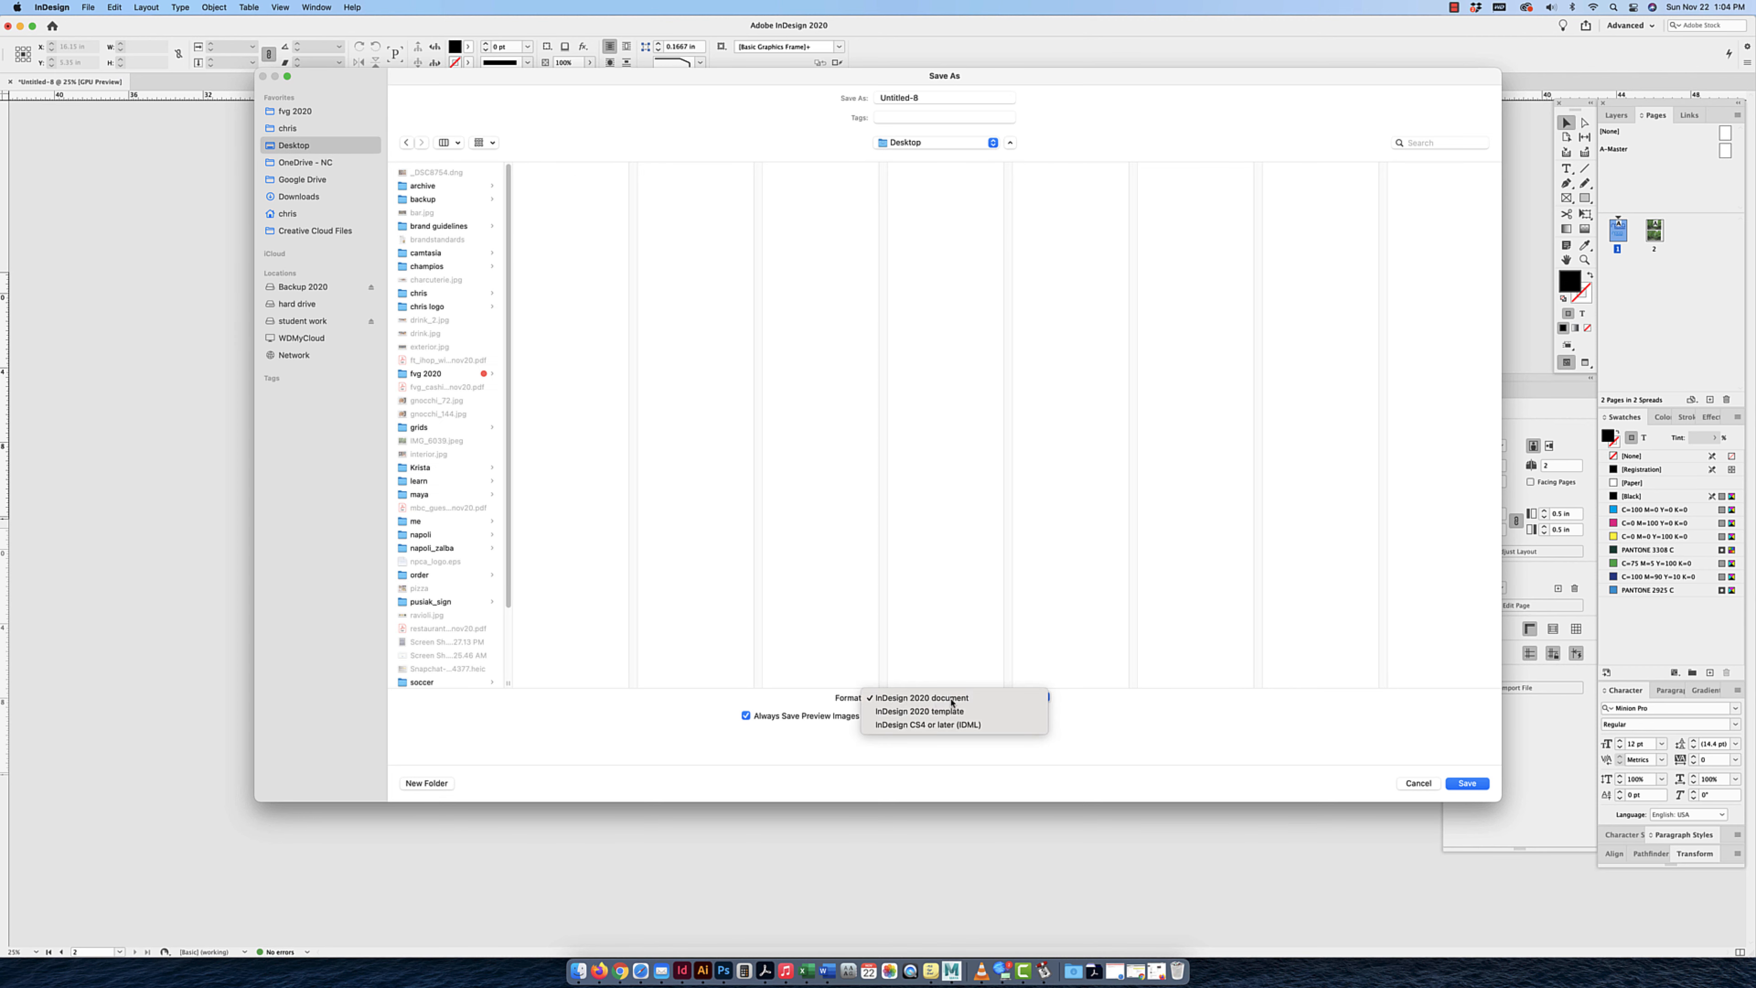
key(Down)
key(Down)
click(897, 698)
drag(921, 99, 858, 98)
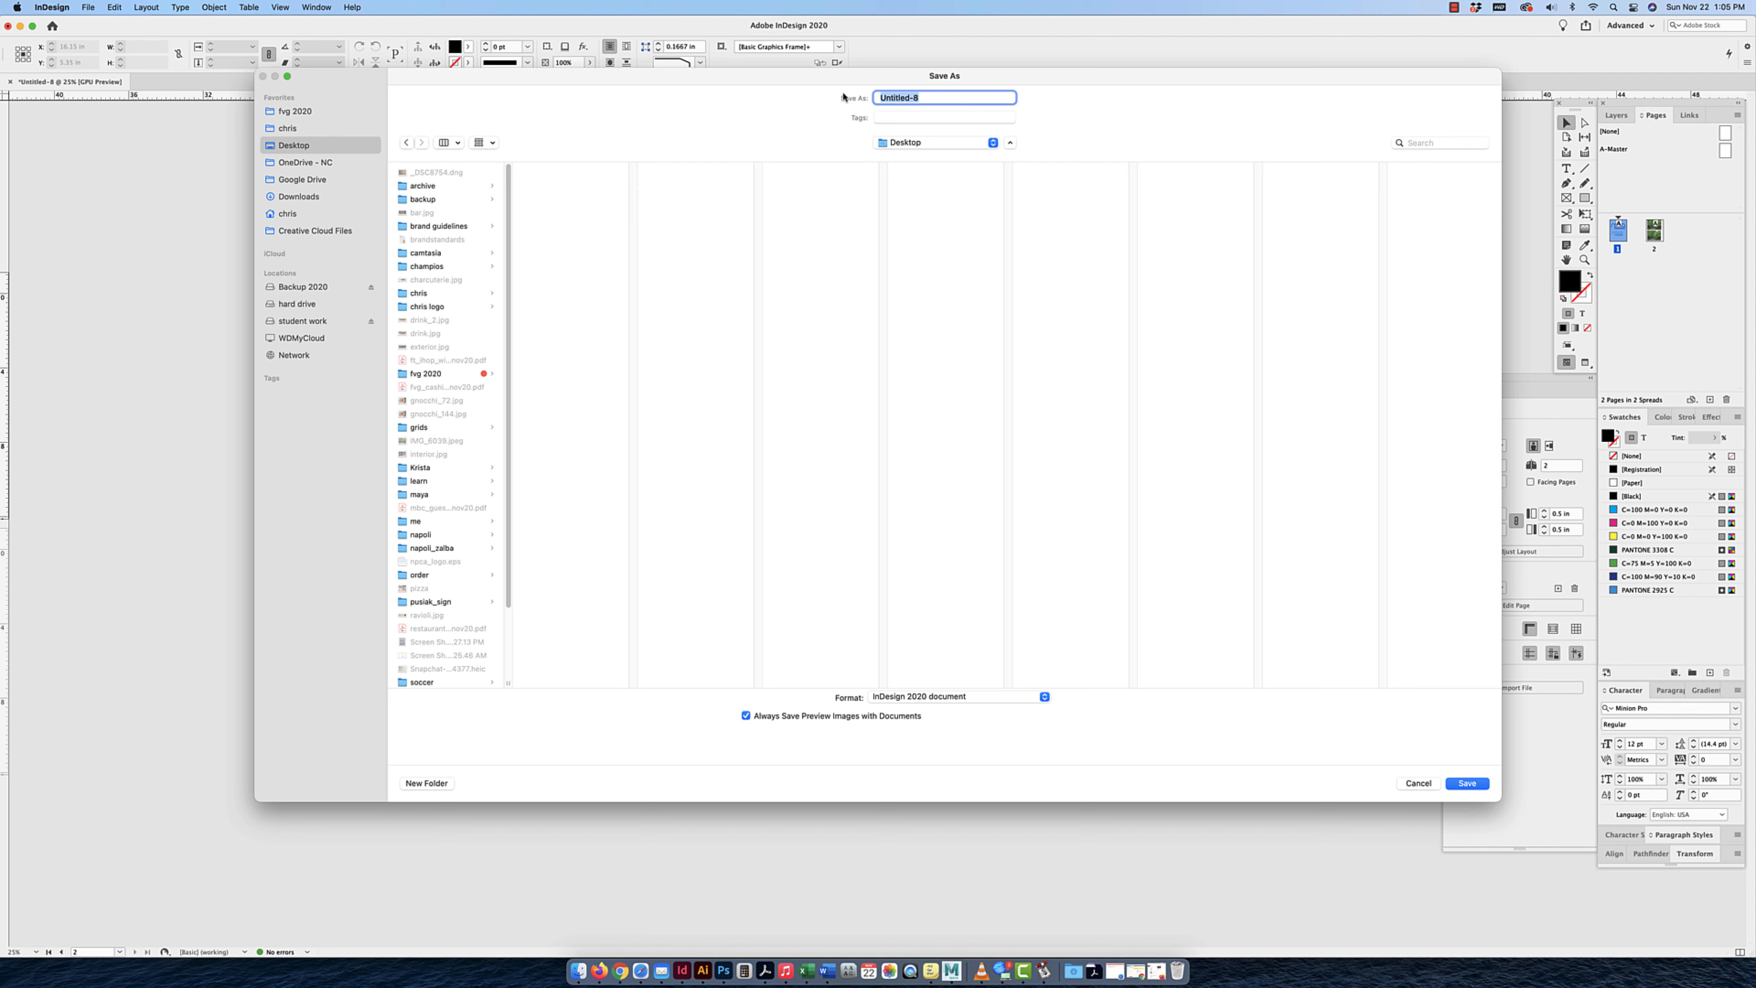
text(setup)
click(1467, 784)
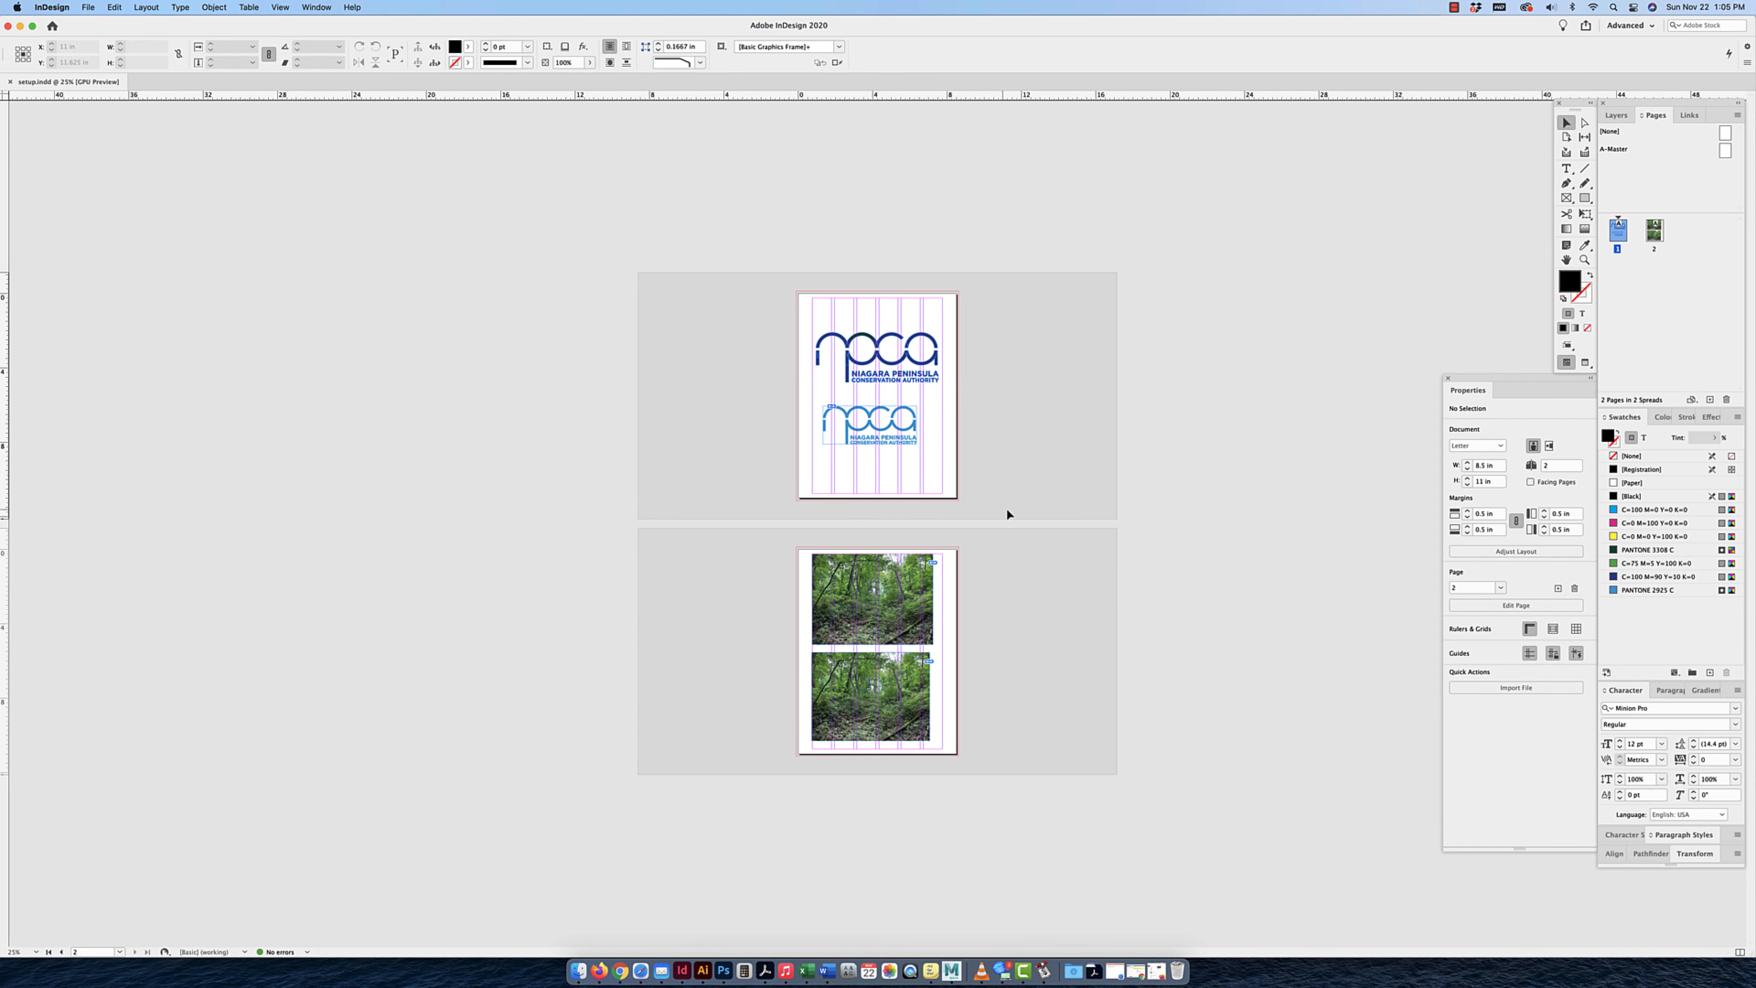
Review the available export file formats and the Adobe PDF presets without exporting the document.
click(88, 7)
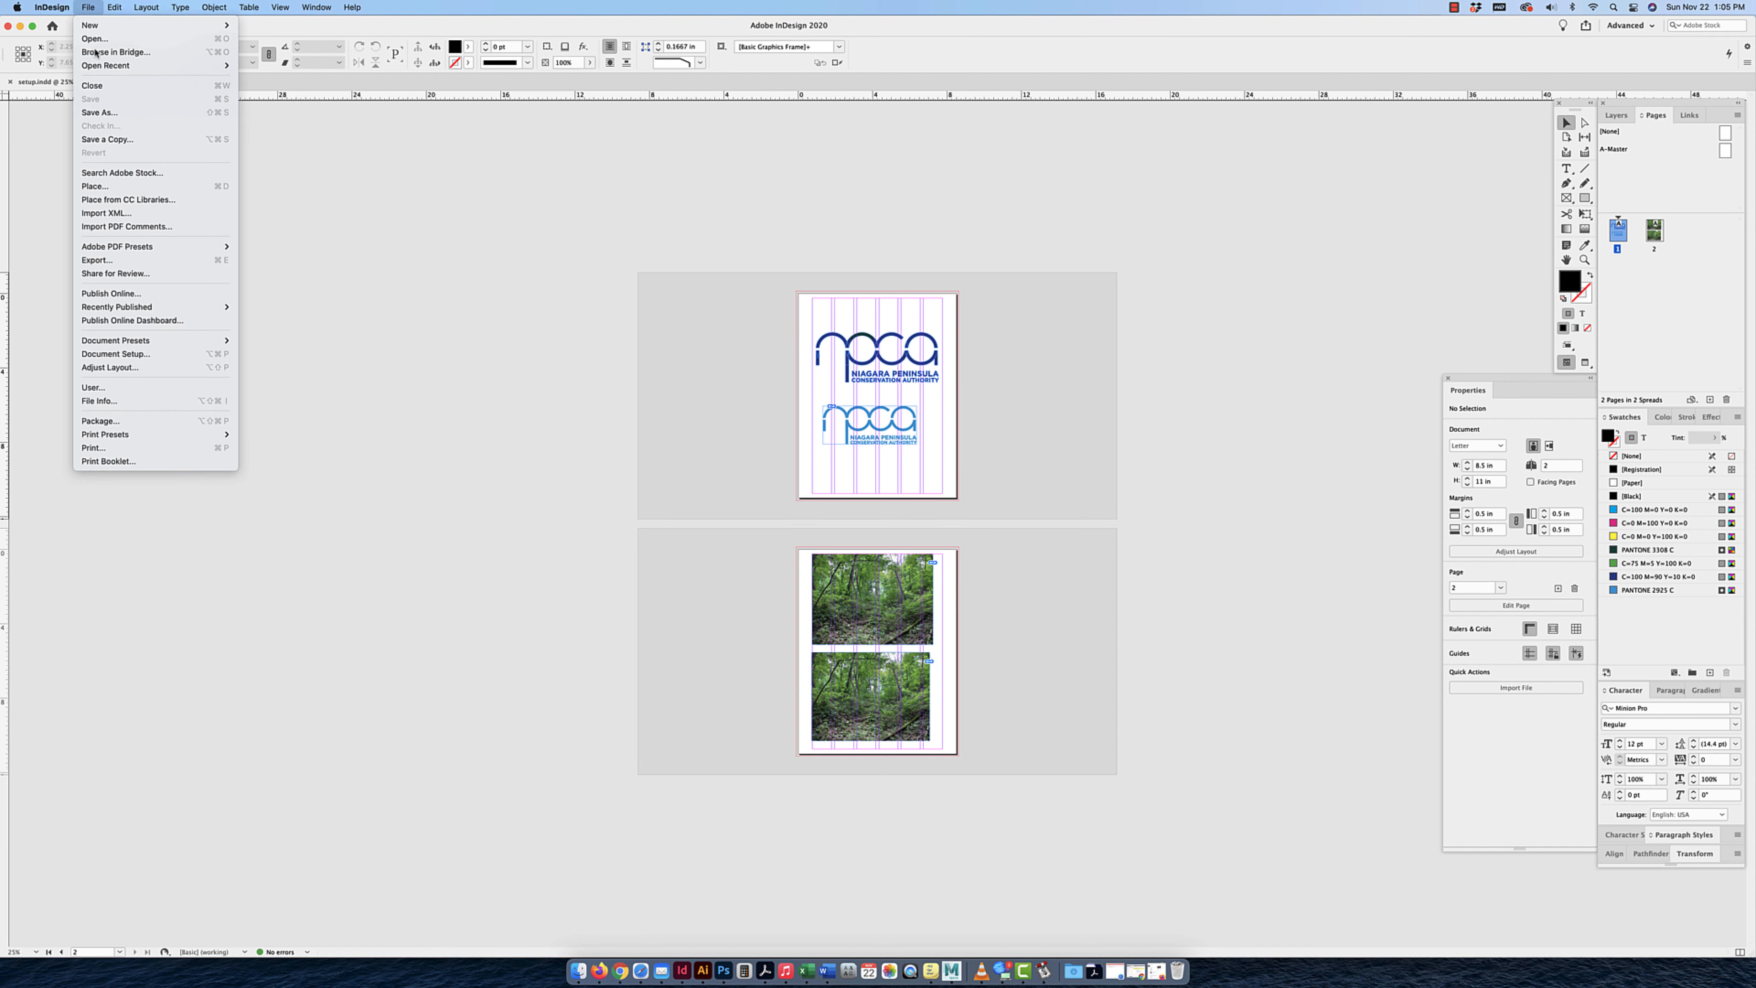
click(124, 261)
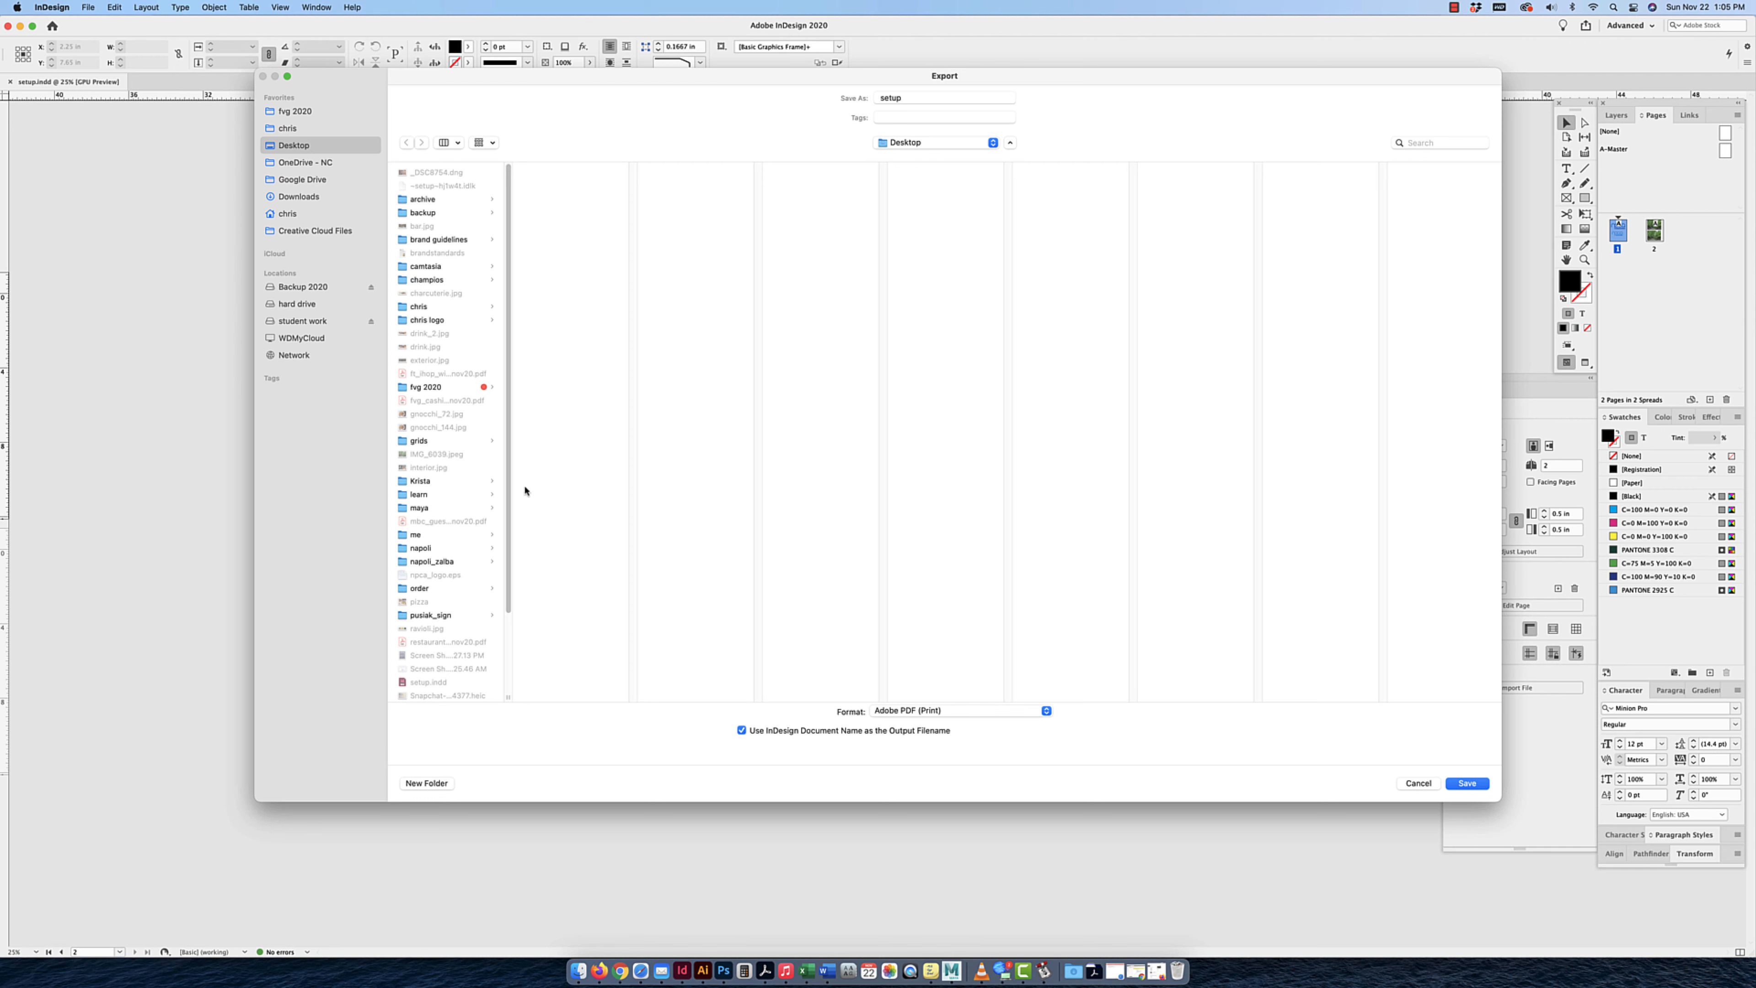
click(927, 718)
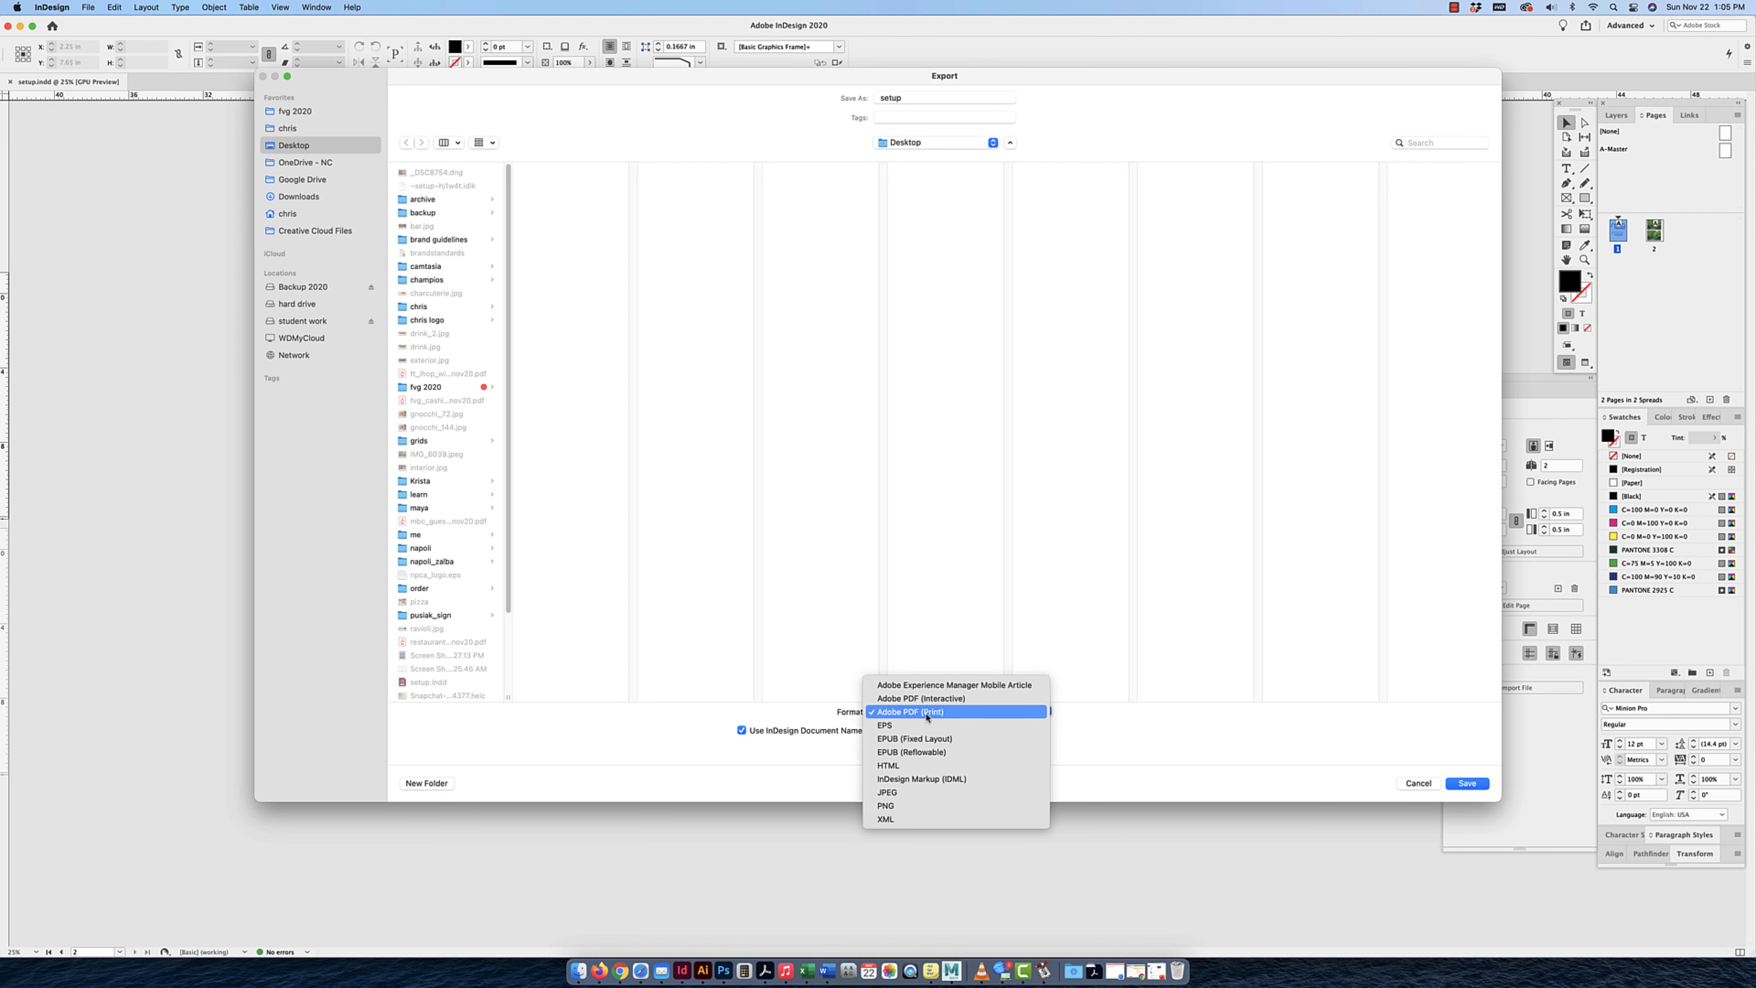
key(Up)
key(Down)
key(Down)
key(Down)
key(Down)
key(Up)
key(Up)
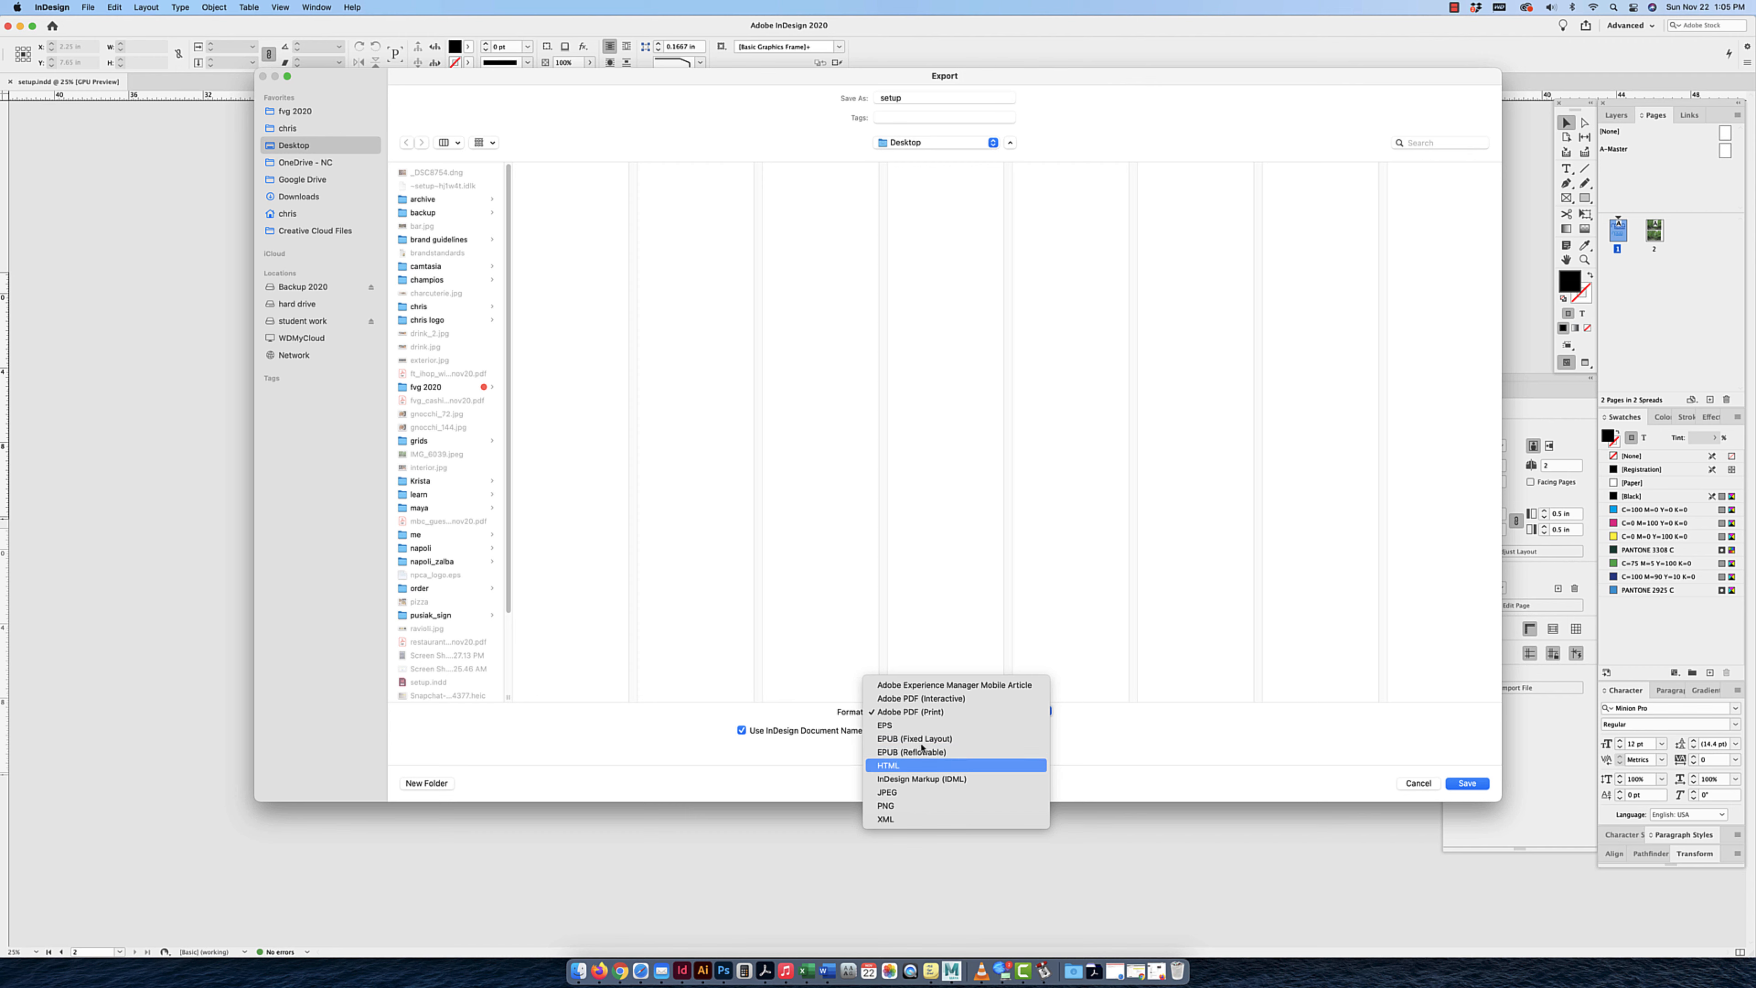
key(Down)
key(Down)
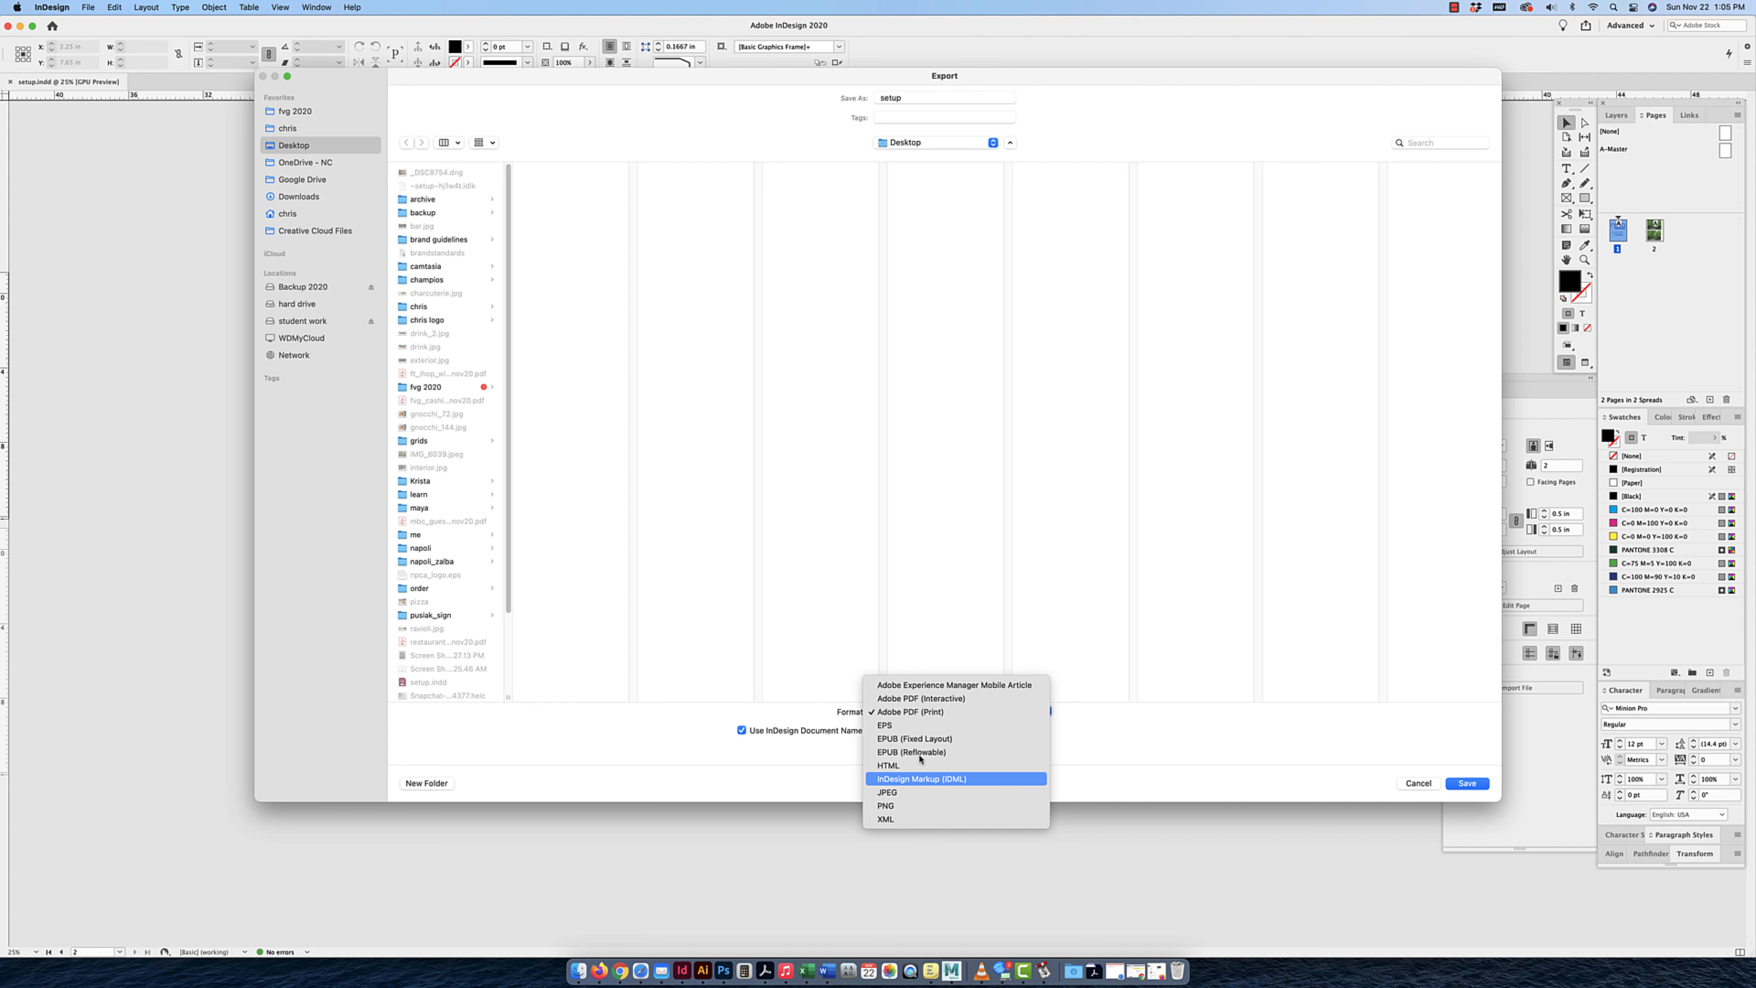
key(Down)
key(Down)
key(Down)
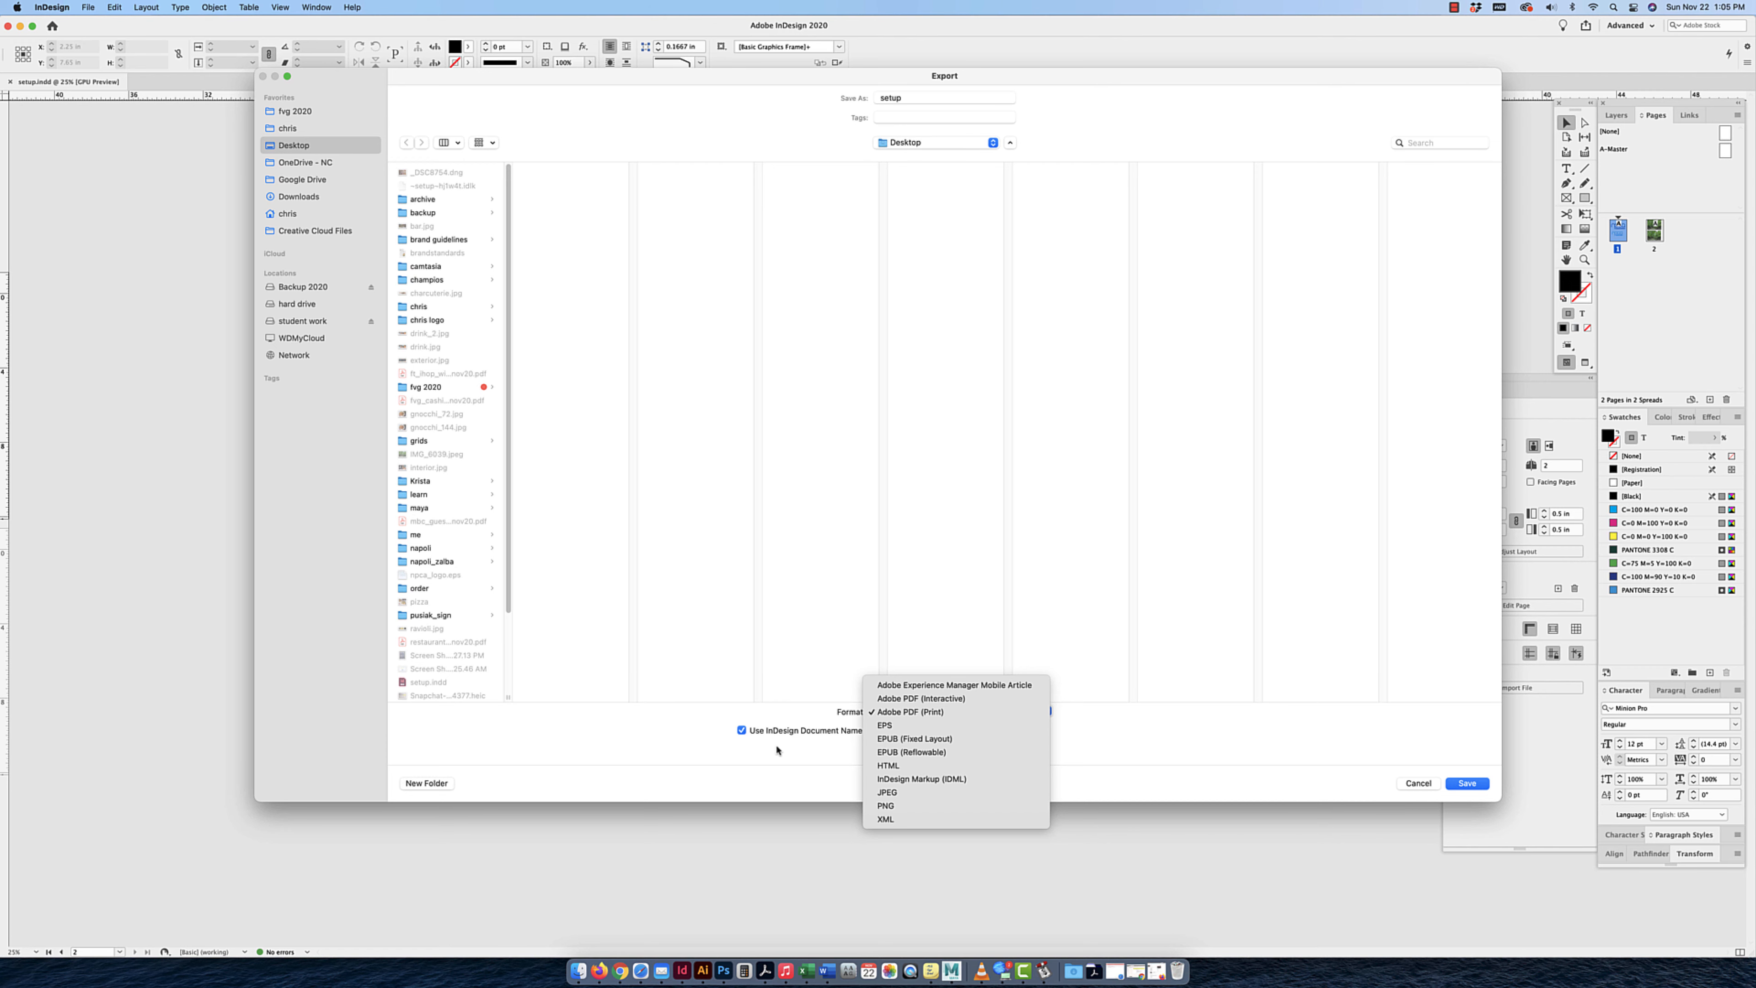
click(1411, 784)
click(1416, 783)
click(87, 7)
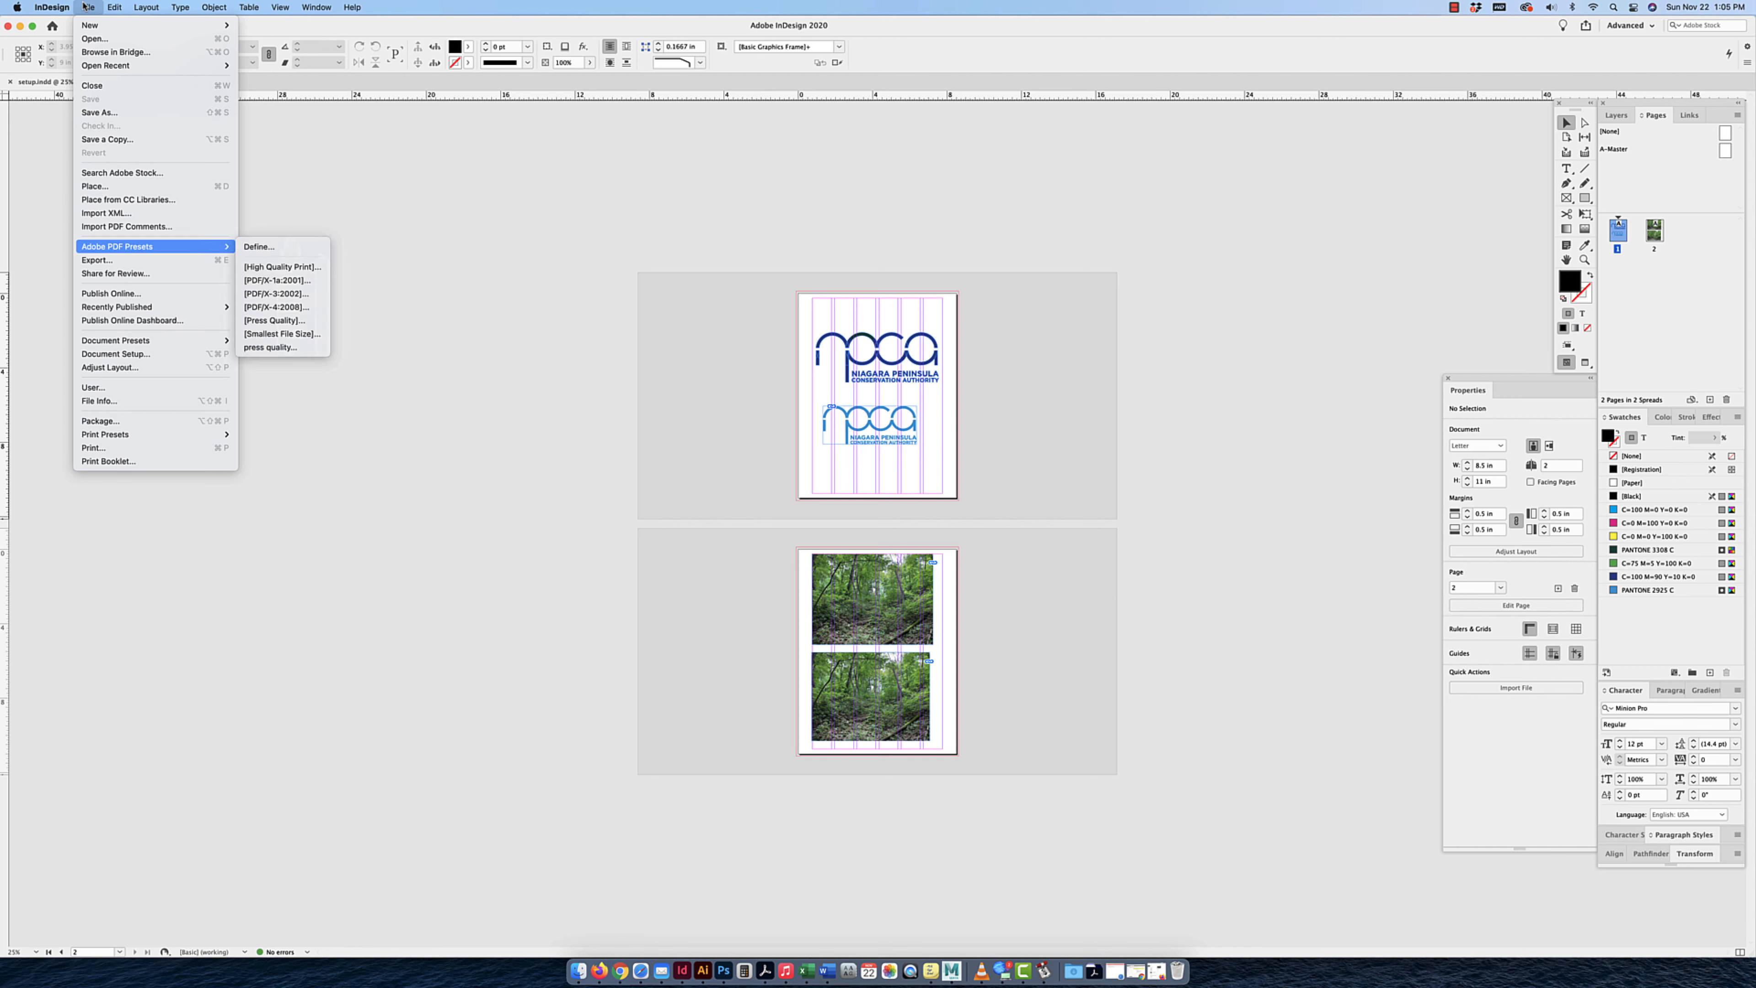
click(468, 294)
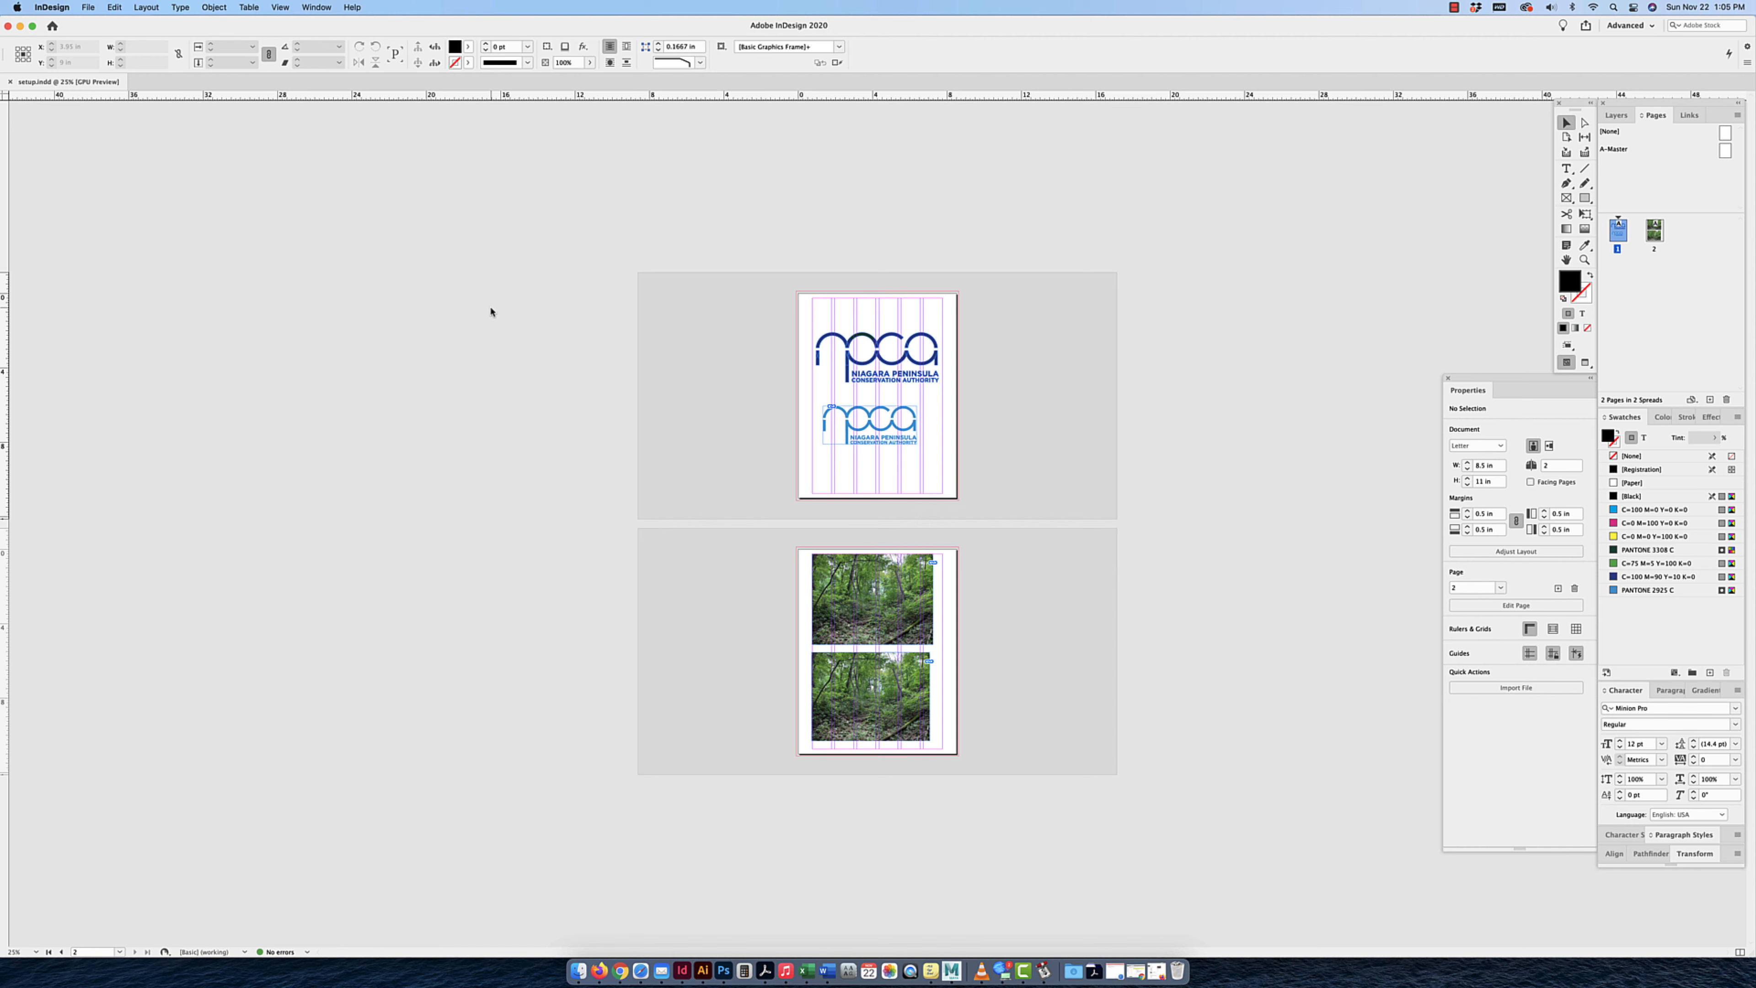
Show the Align and Paragraph panels, and detach the Pathfinder panel and dock it beside the Properties panel.
click(1617, 854)
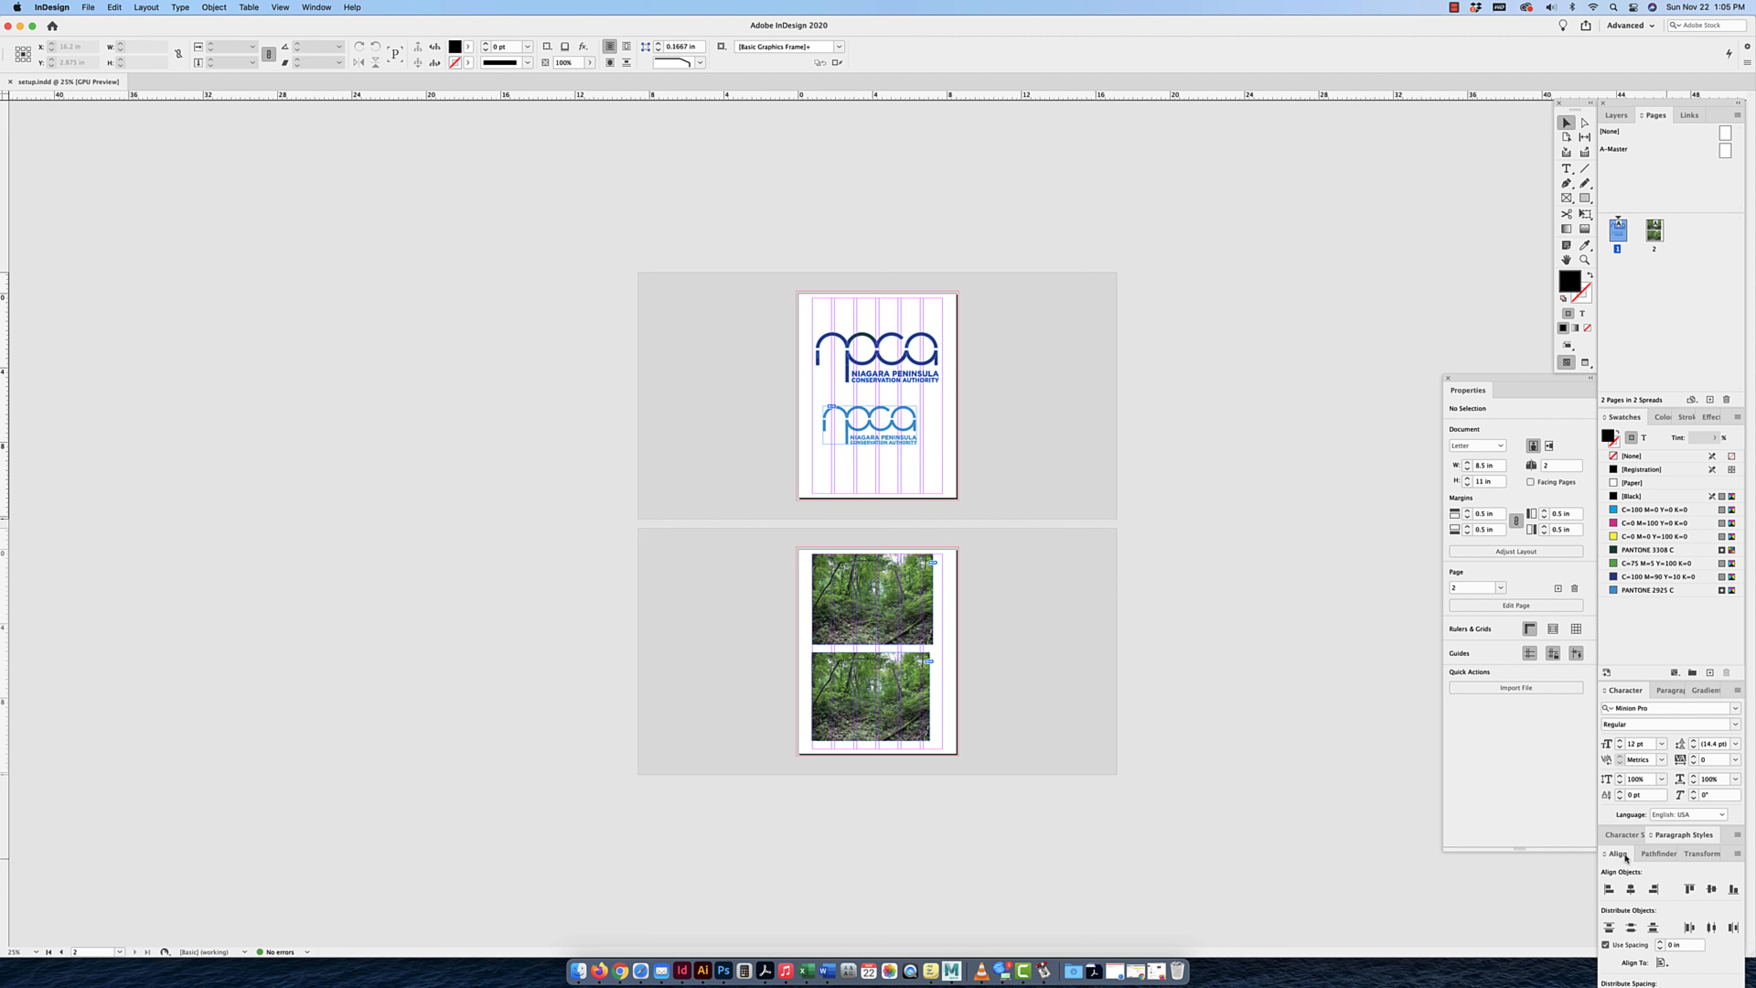
click(1663, 854)
drag(1667, 857, 1224, 518)
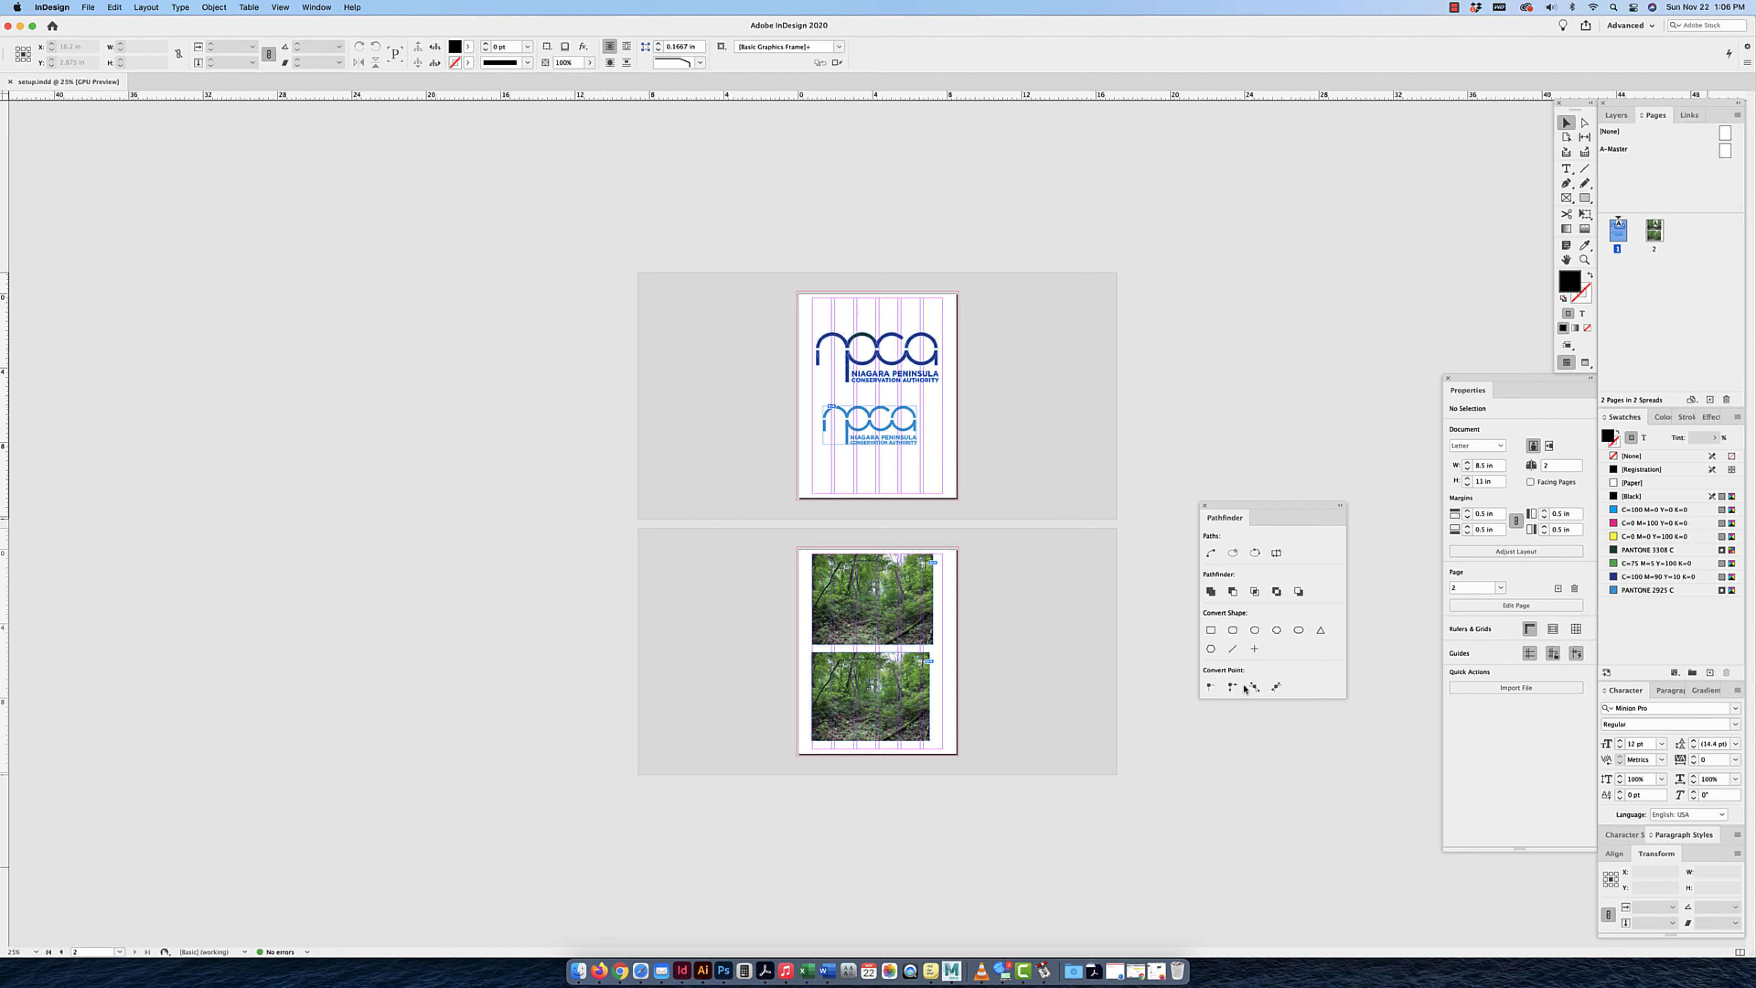
click(1674, 691)
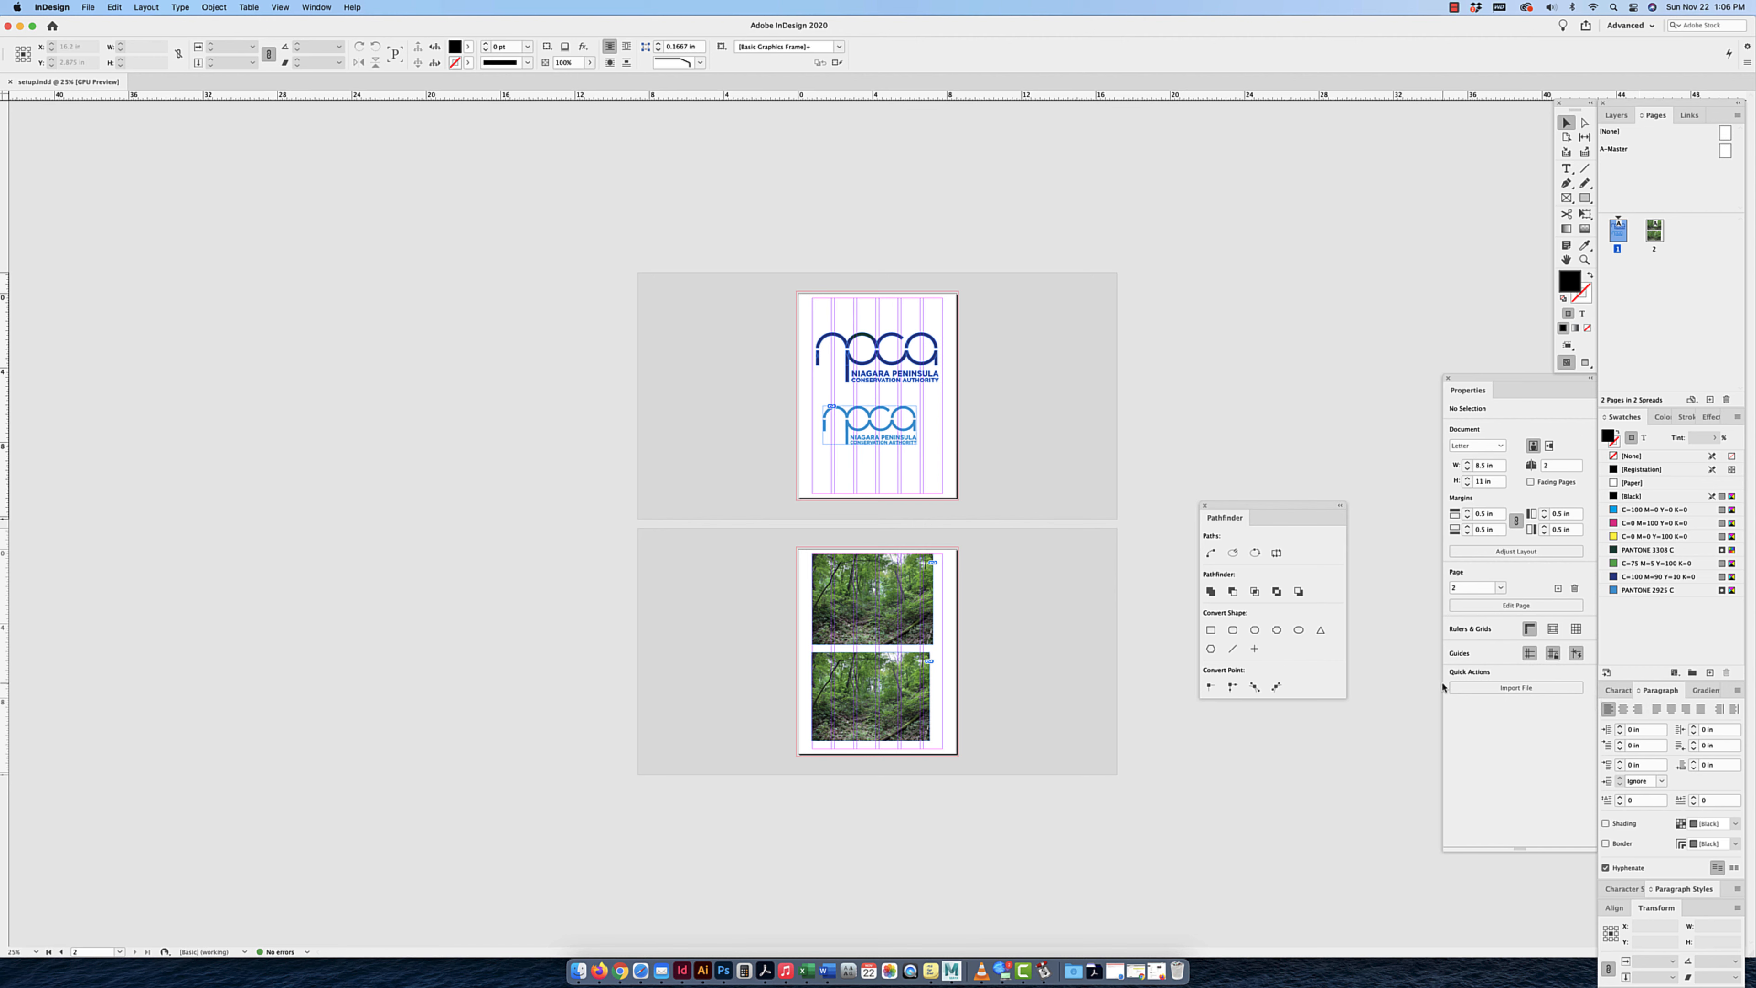
drag(1320, 510, 1404, 426)
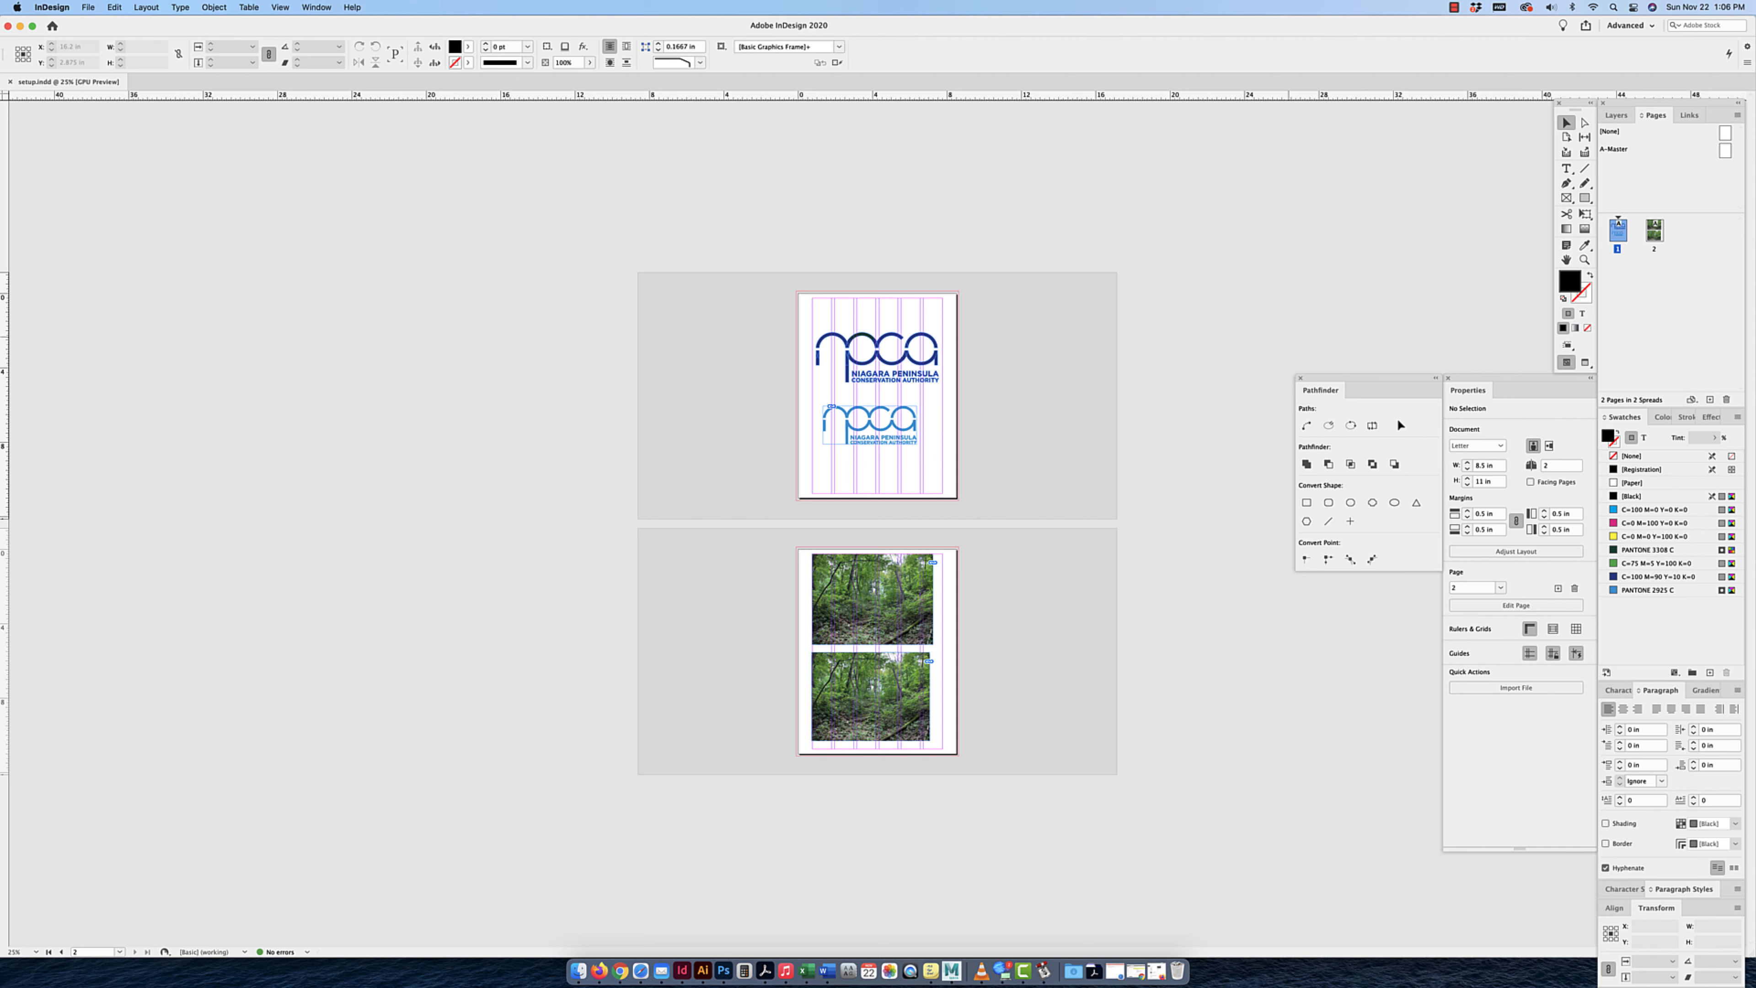
Examine the list of workspaces and the option for creating a new one, keeping the Advanced workspace.
click(1626, 24)
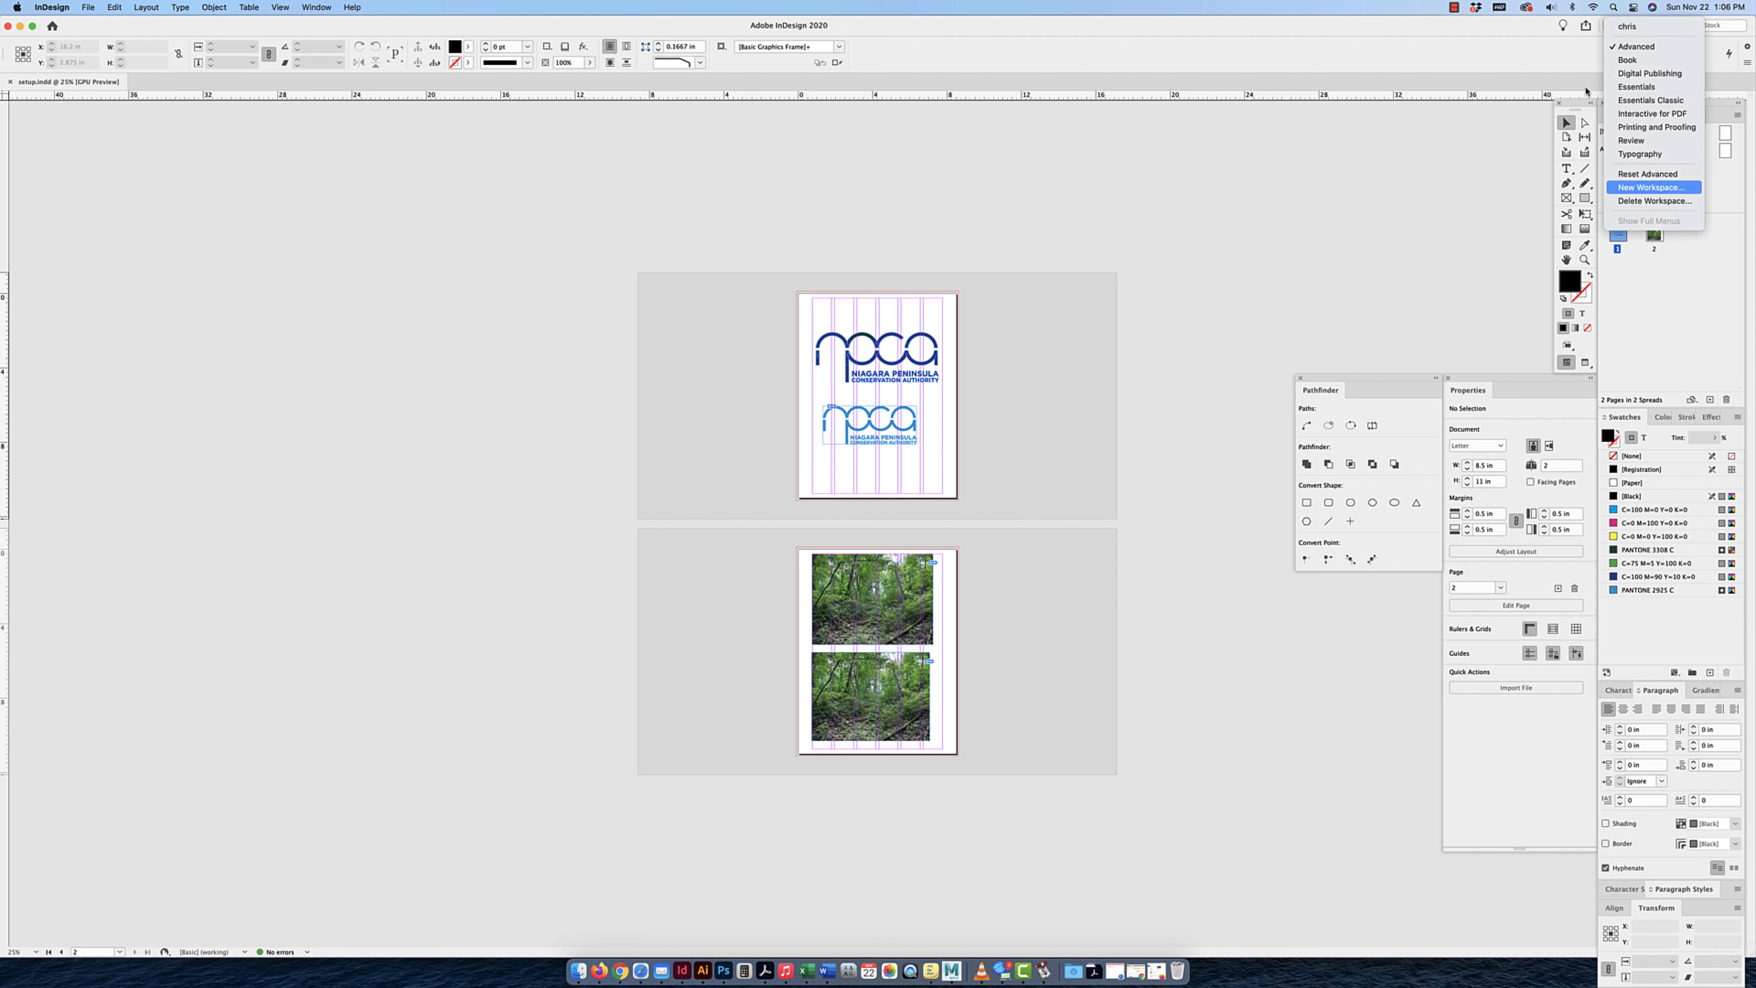
click(1477, 193)
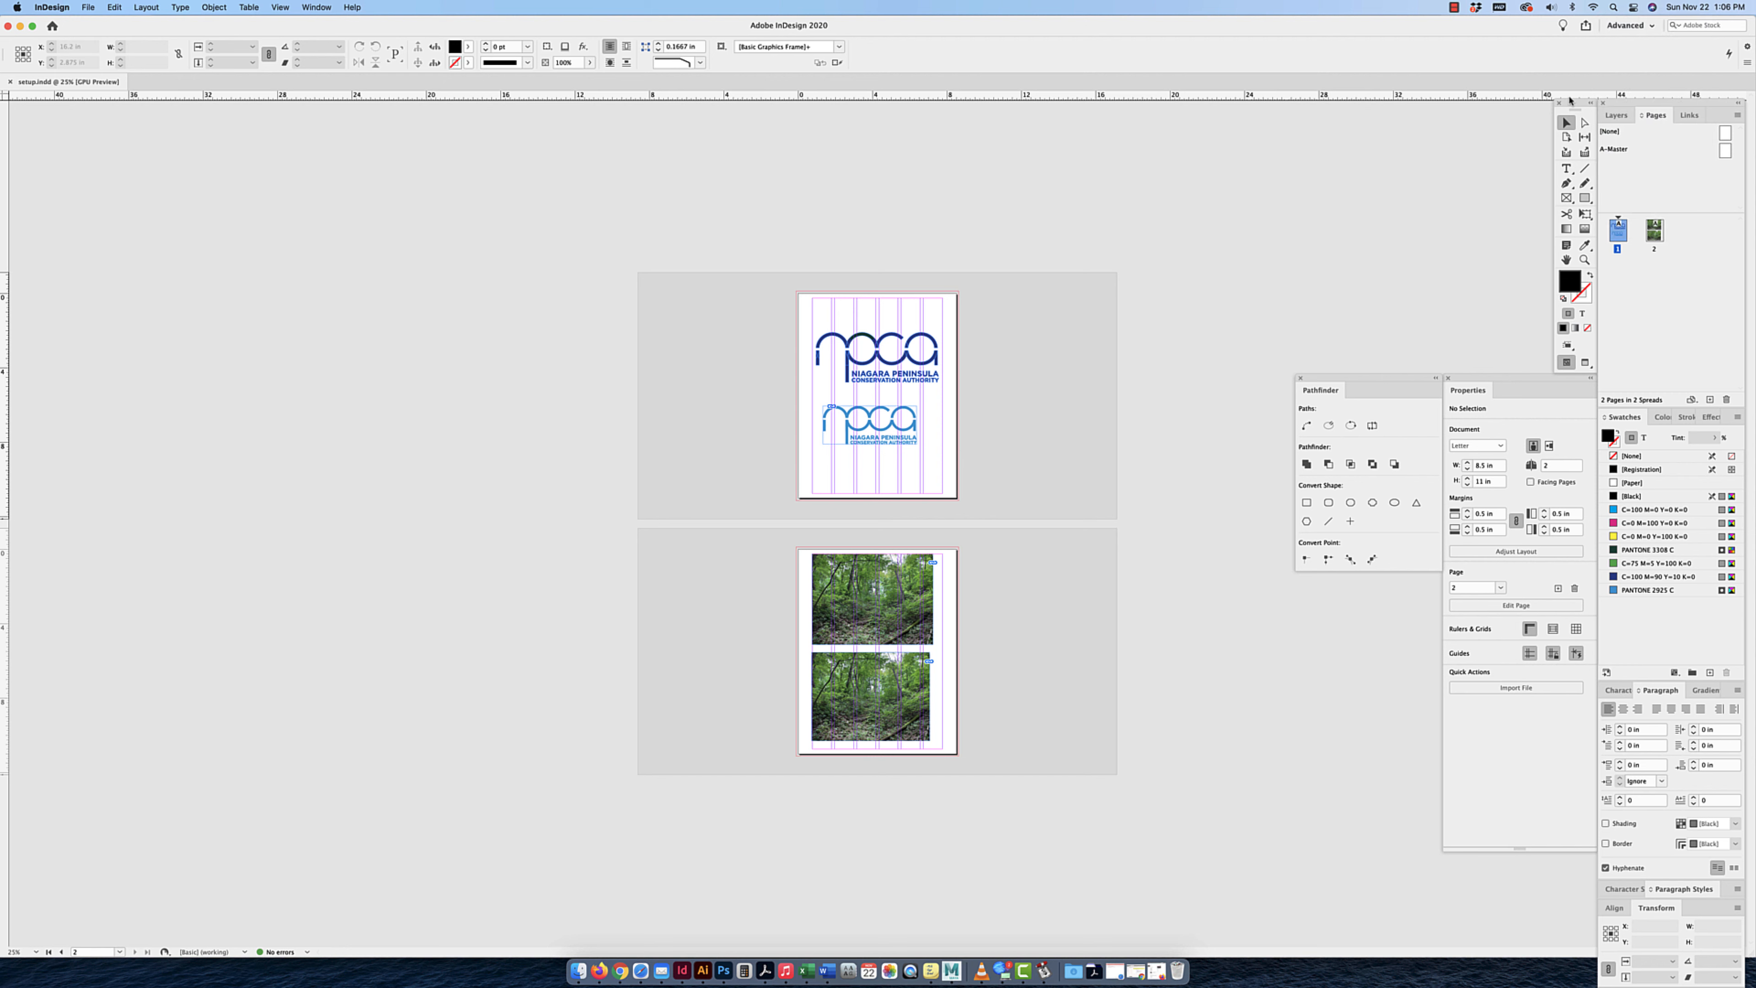
click(1626, 25)
click(1505, 163)
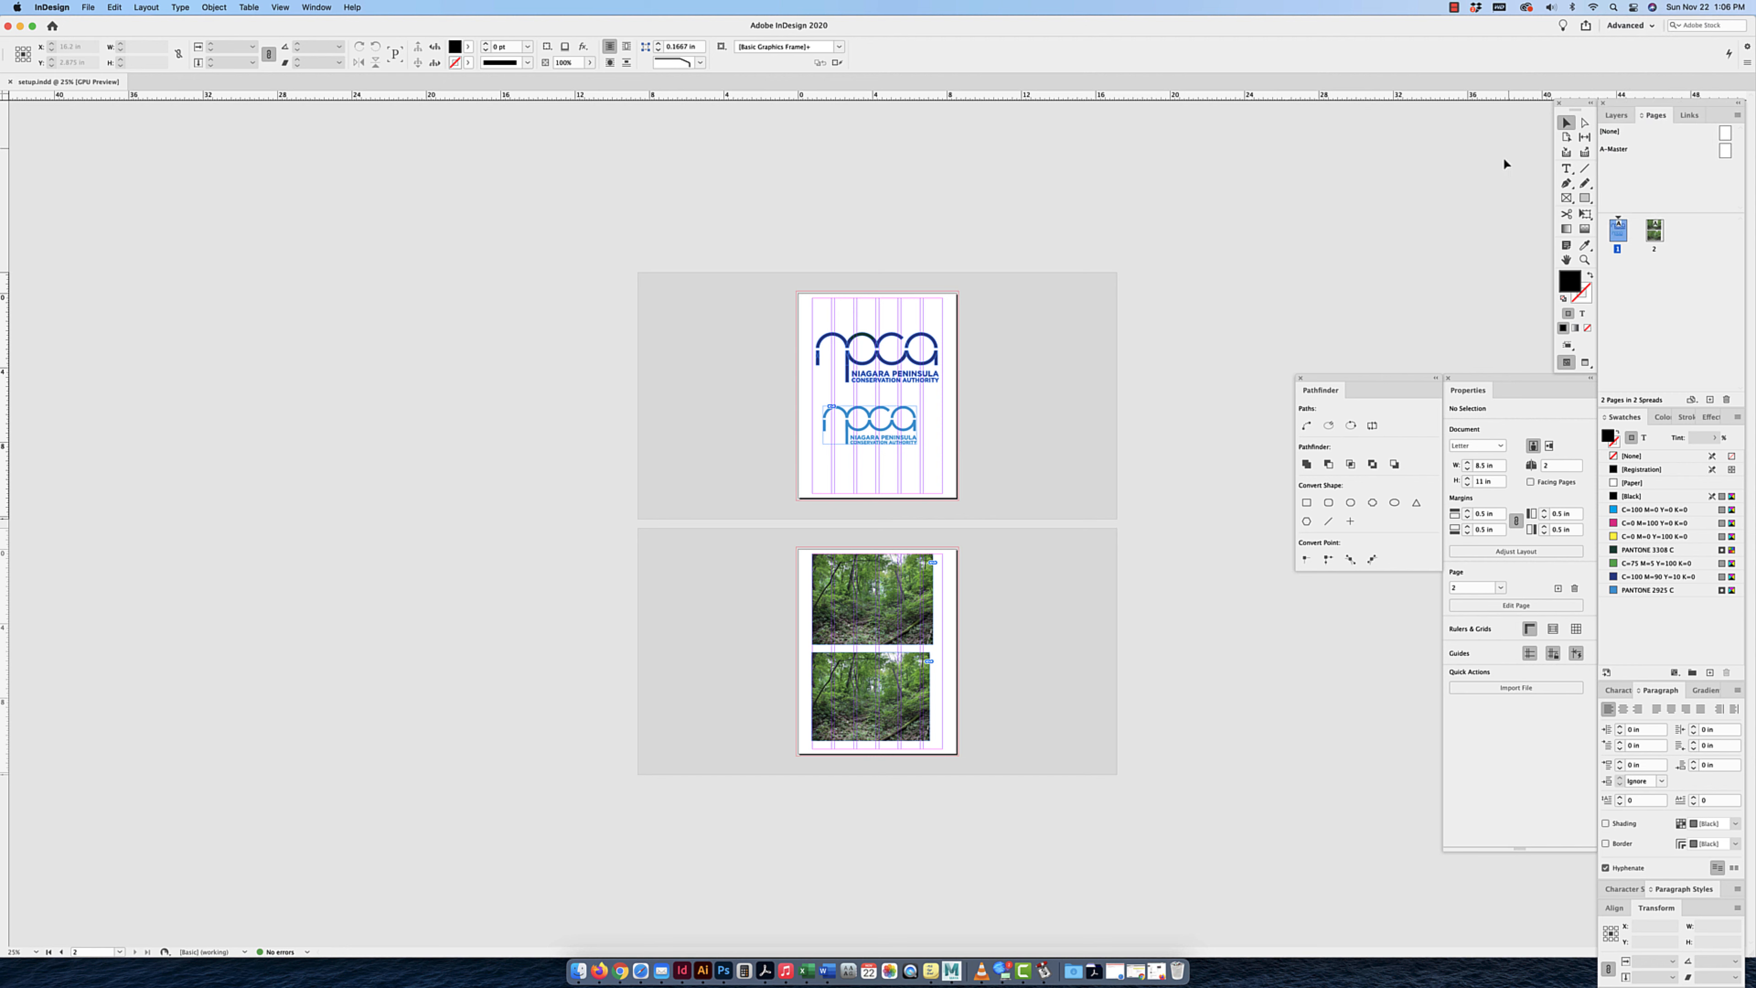